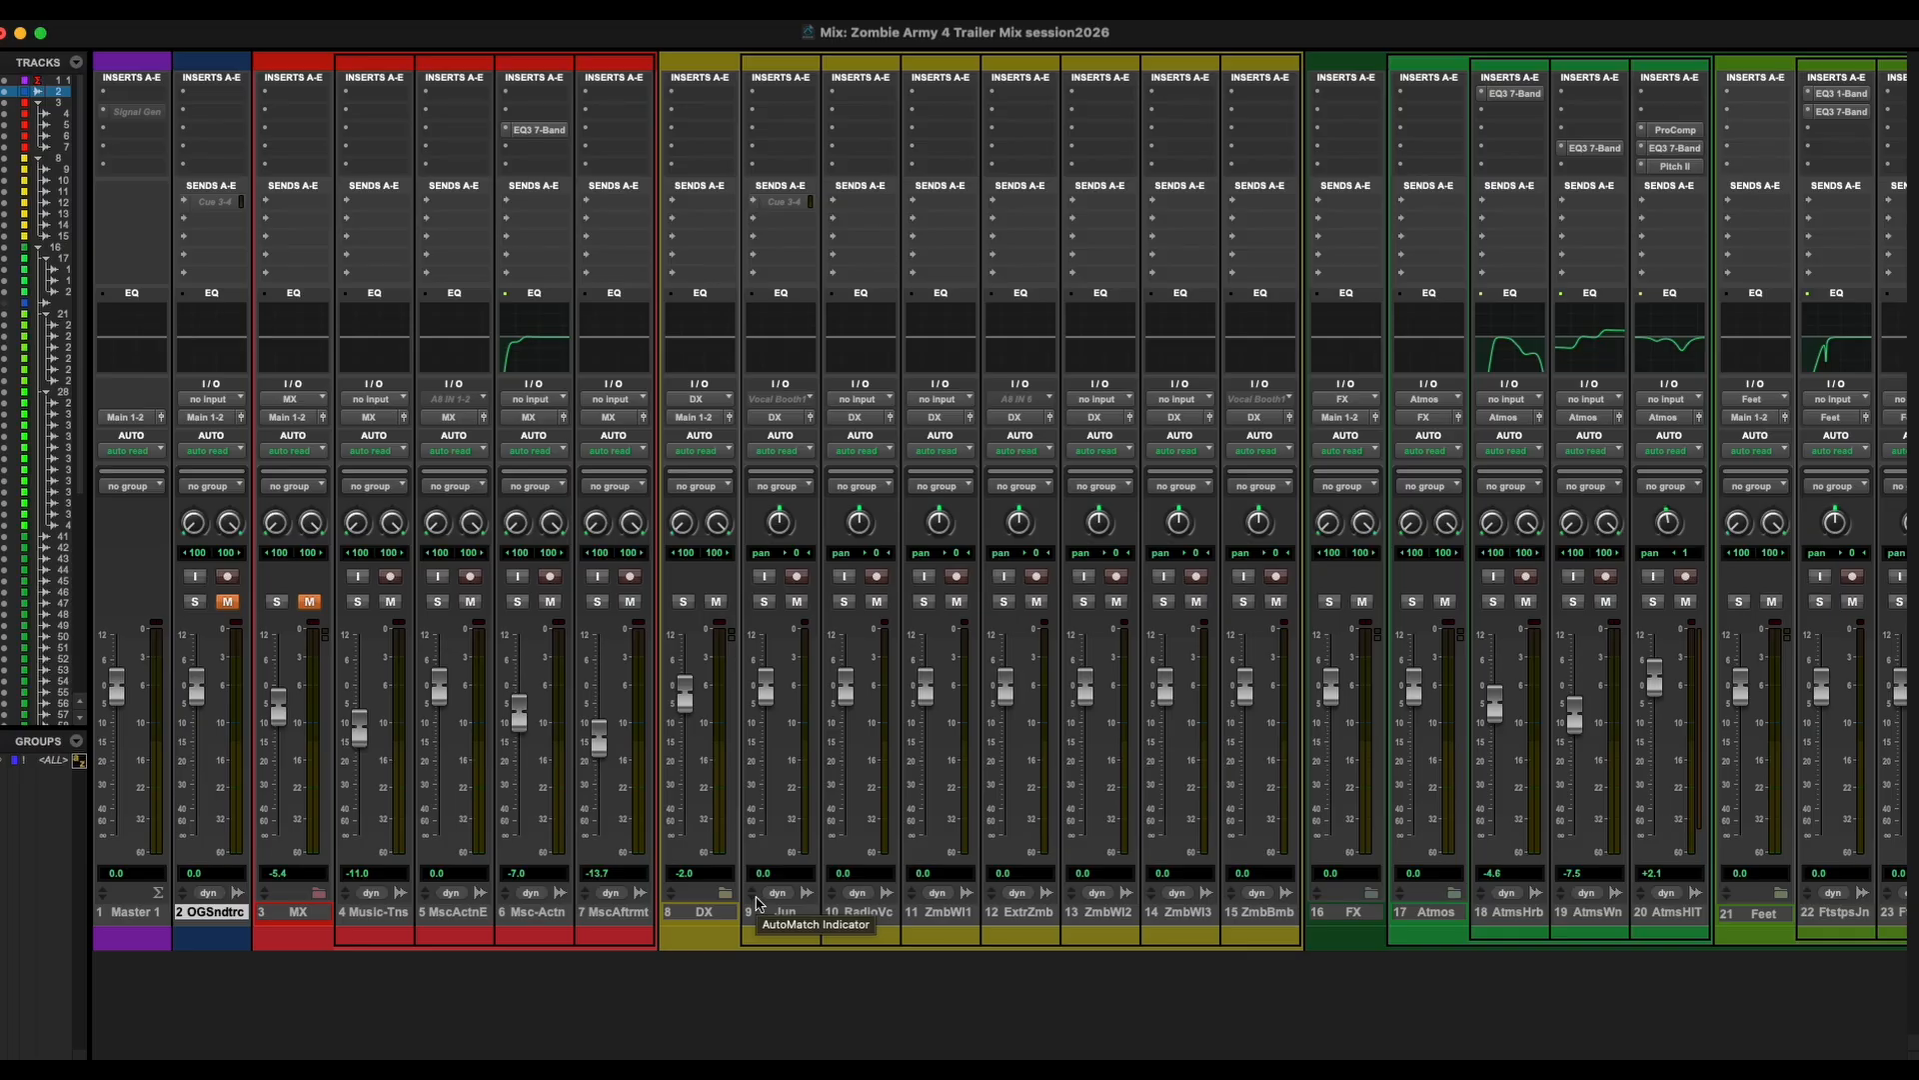
Collapse the MX, DX and FX folder tracks and move the OGSndtrc track to just after the FX folder.
click(319, 891)
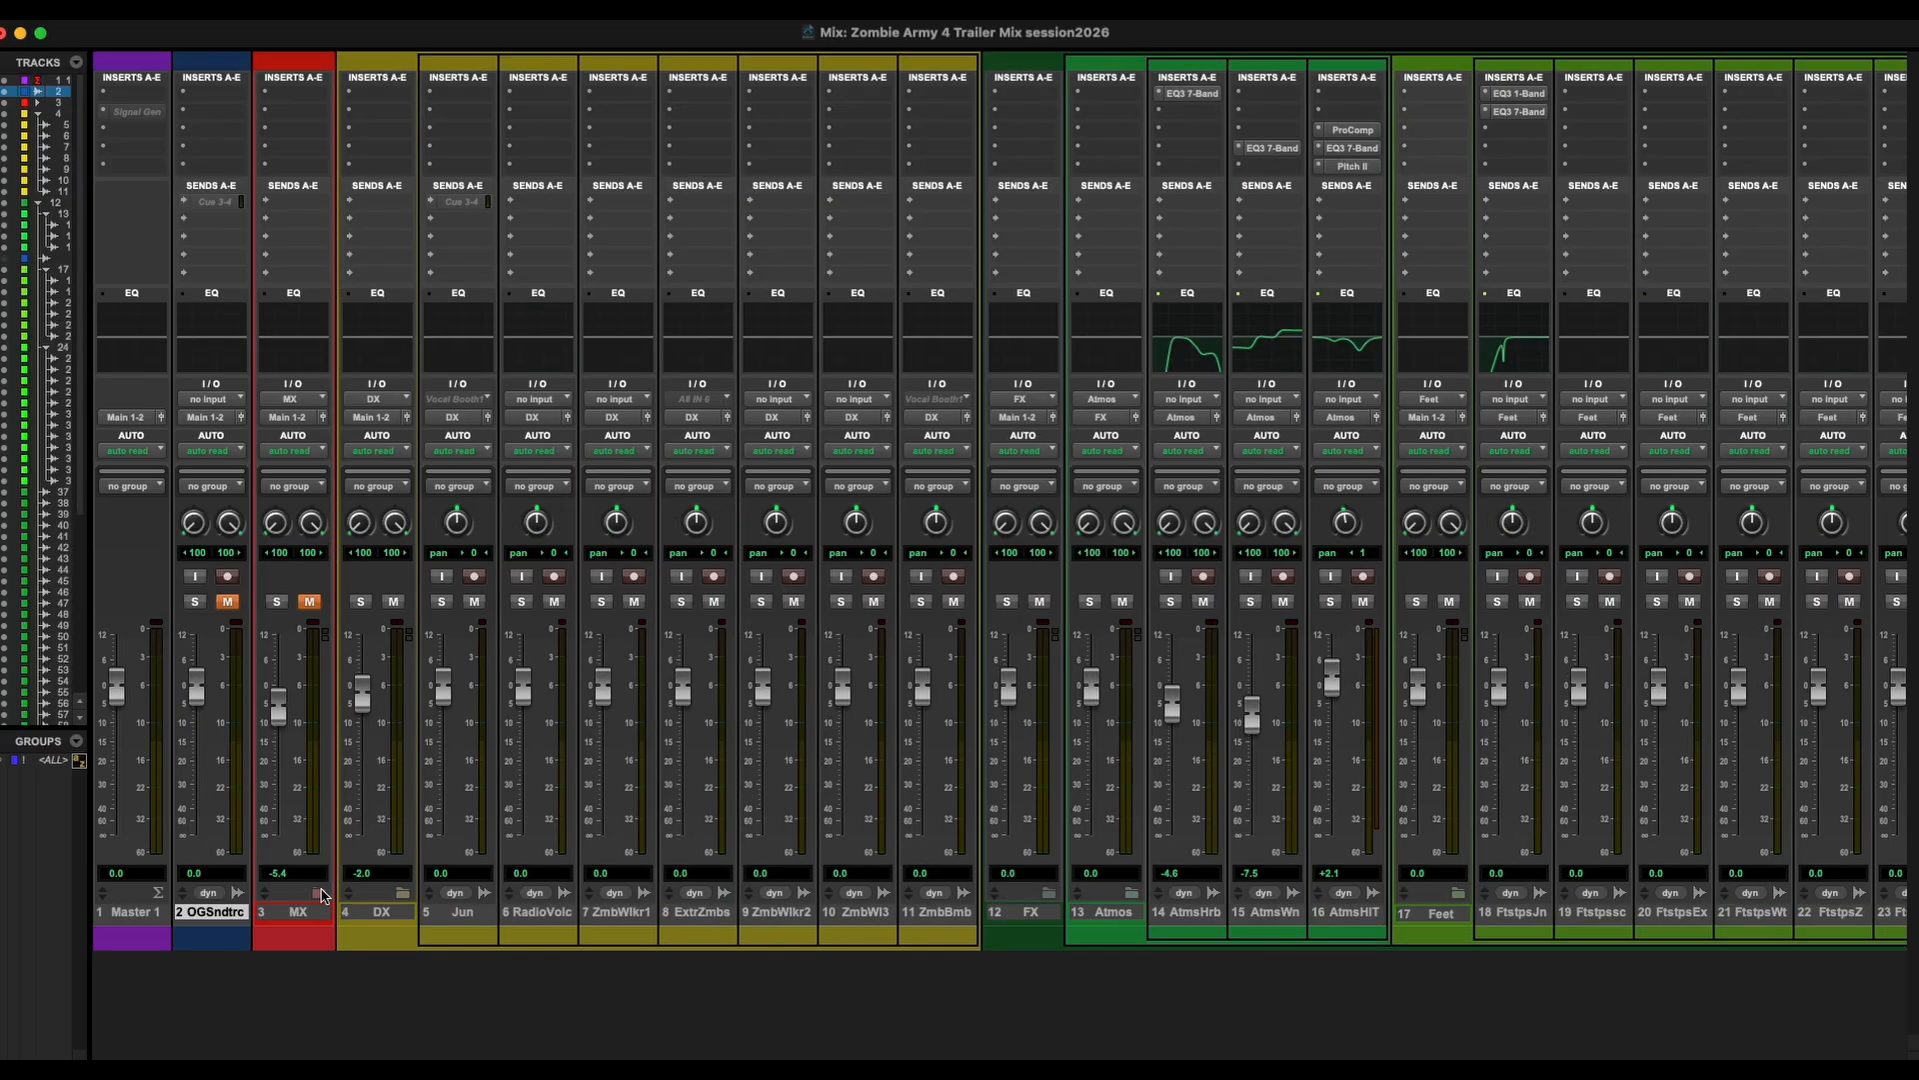
click(403, 893)
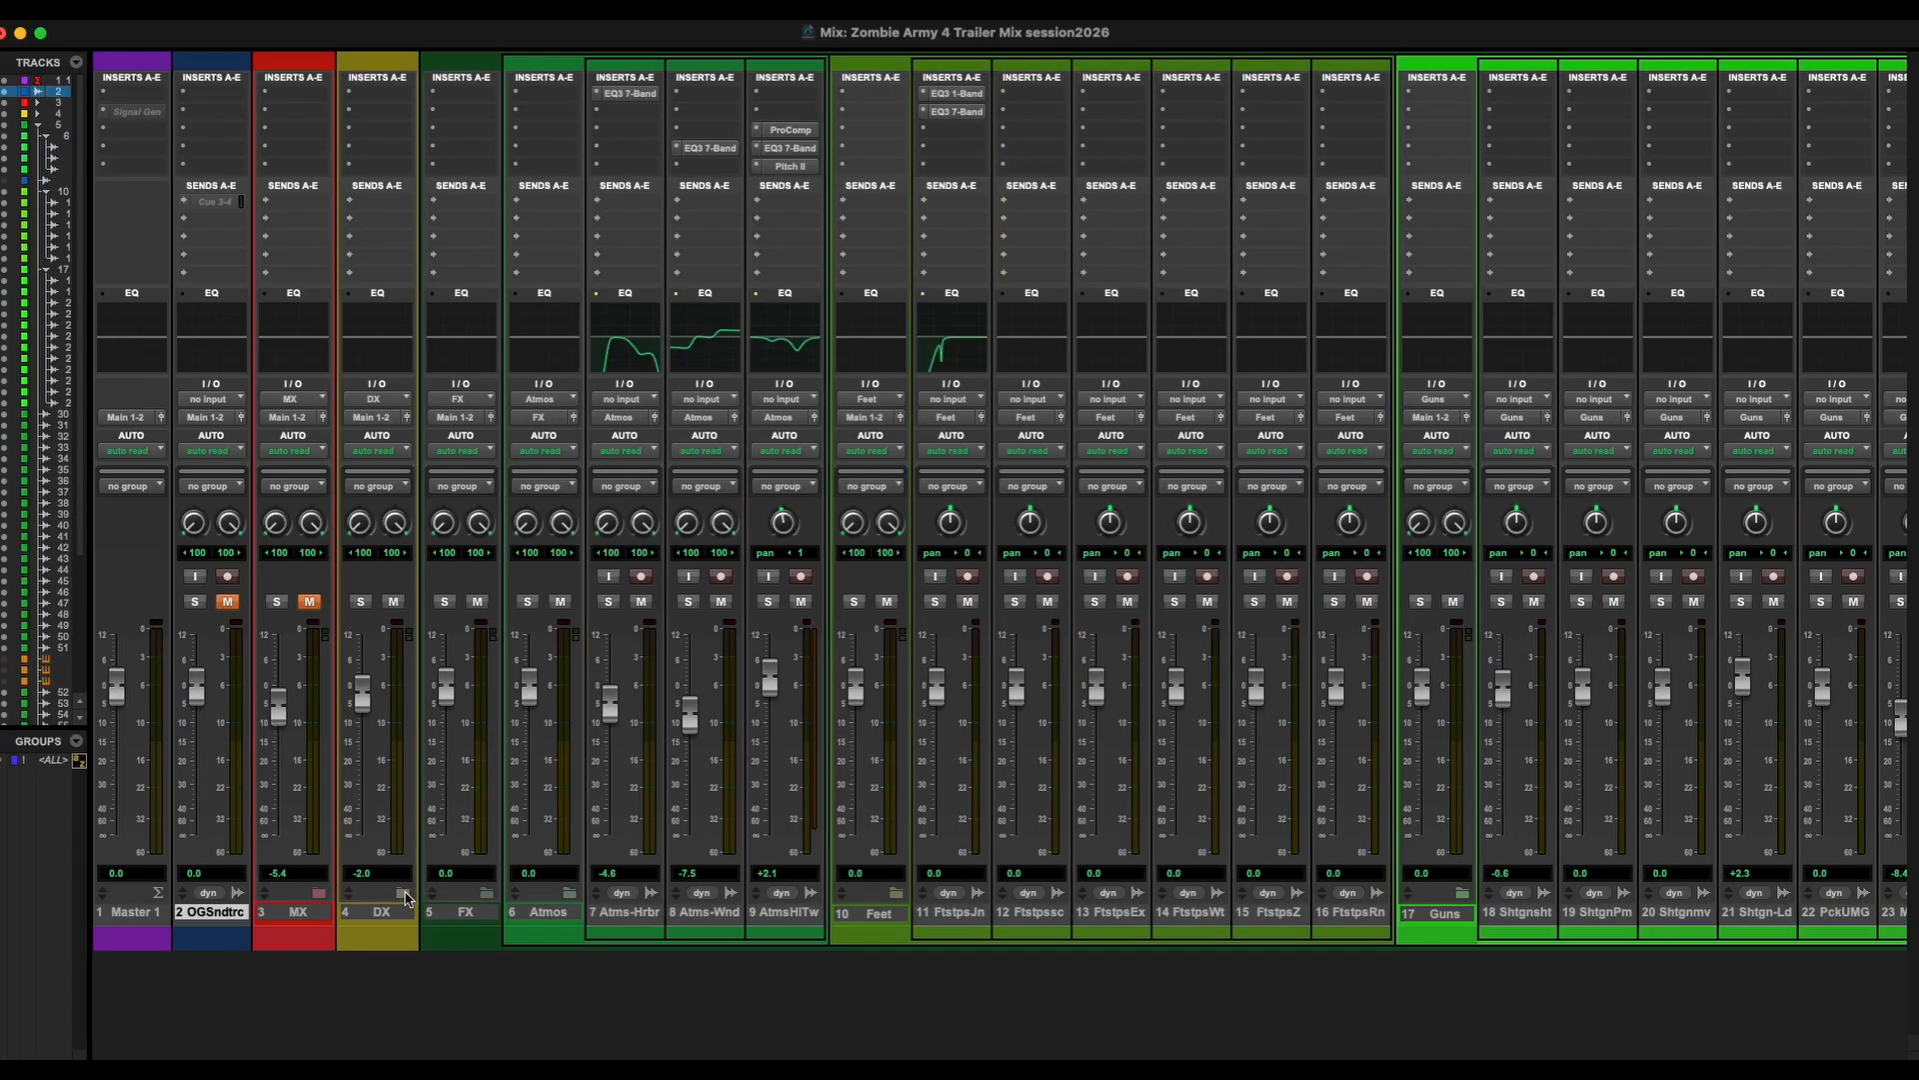
click(487, 891)
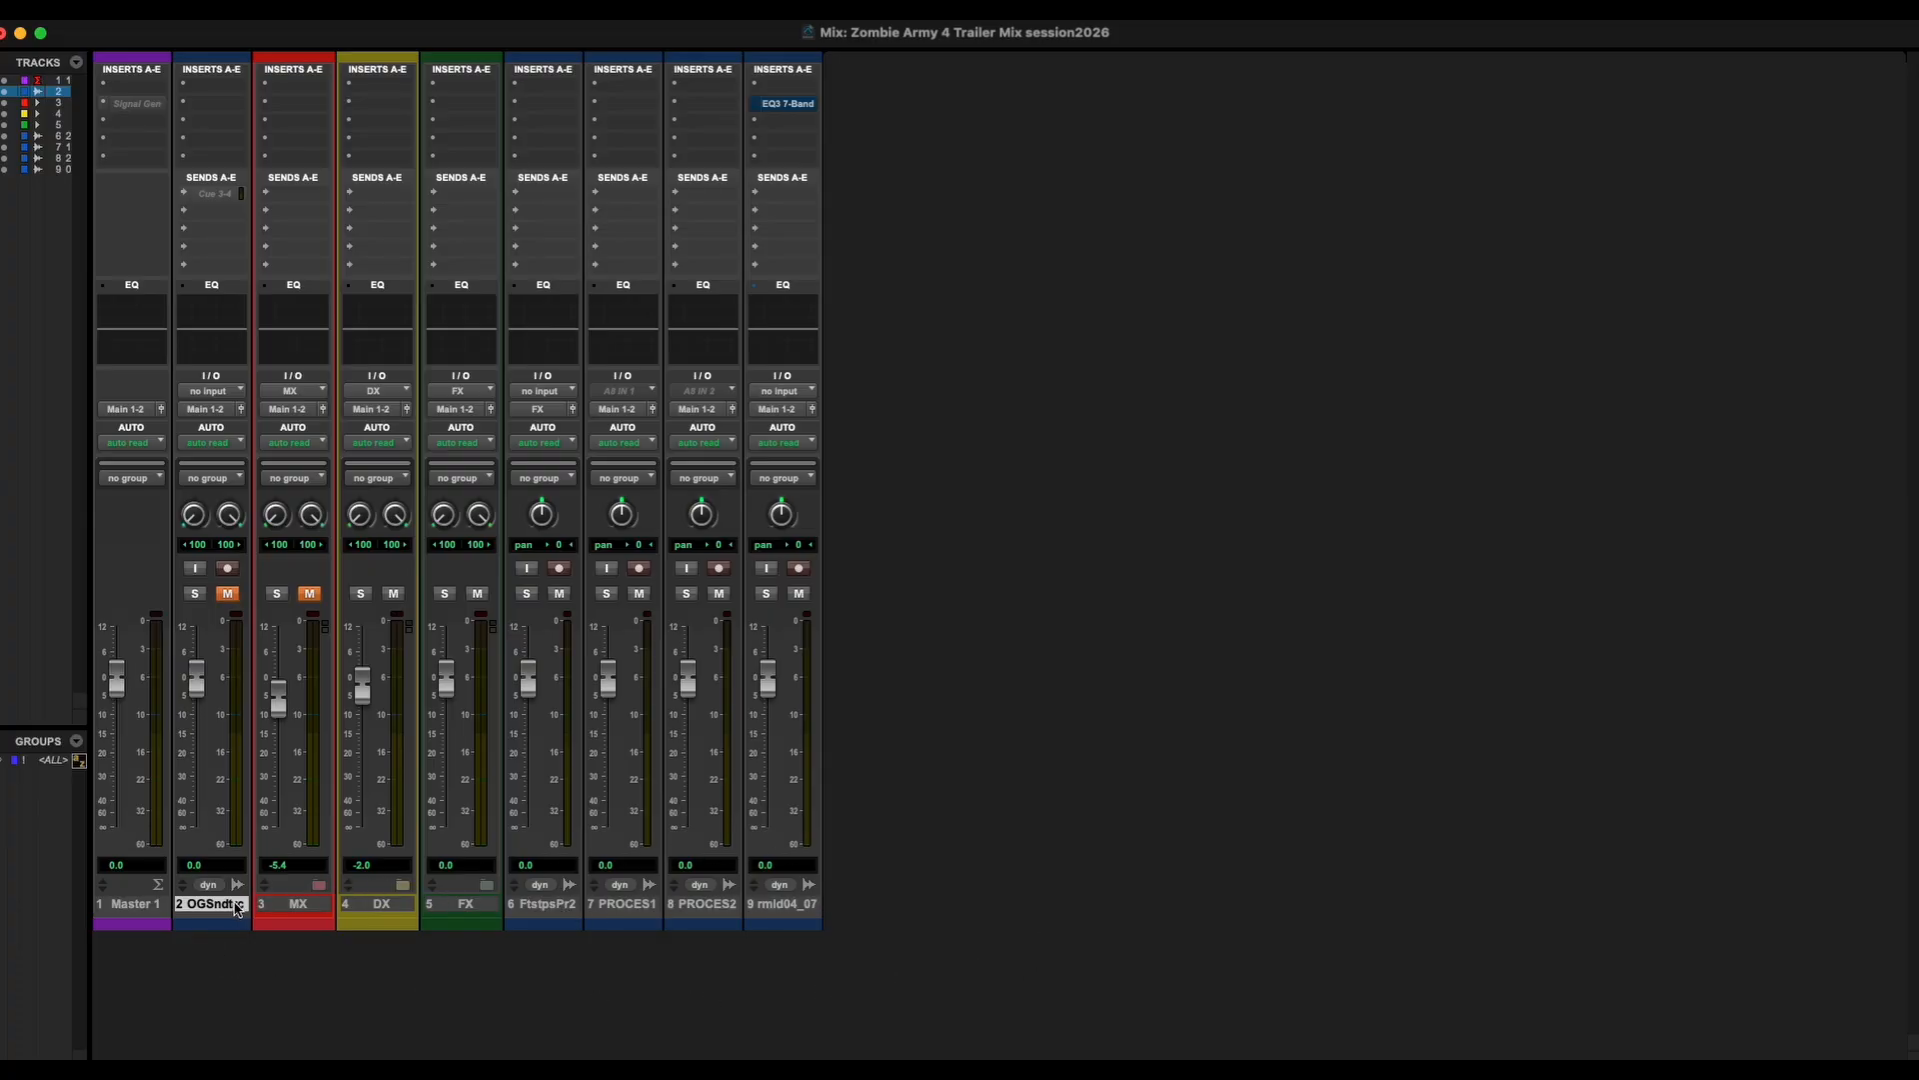
drag(237, 907, 531, 912)
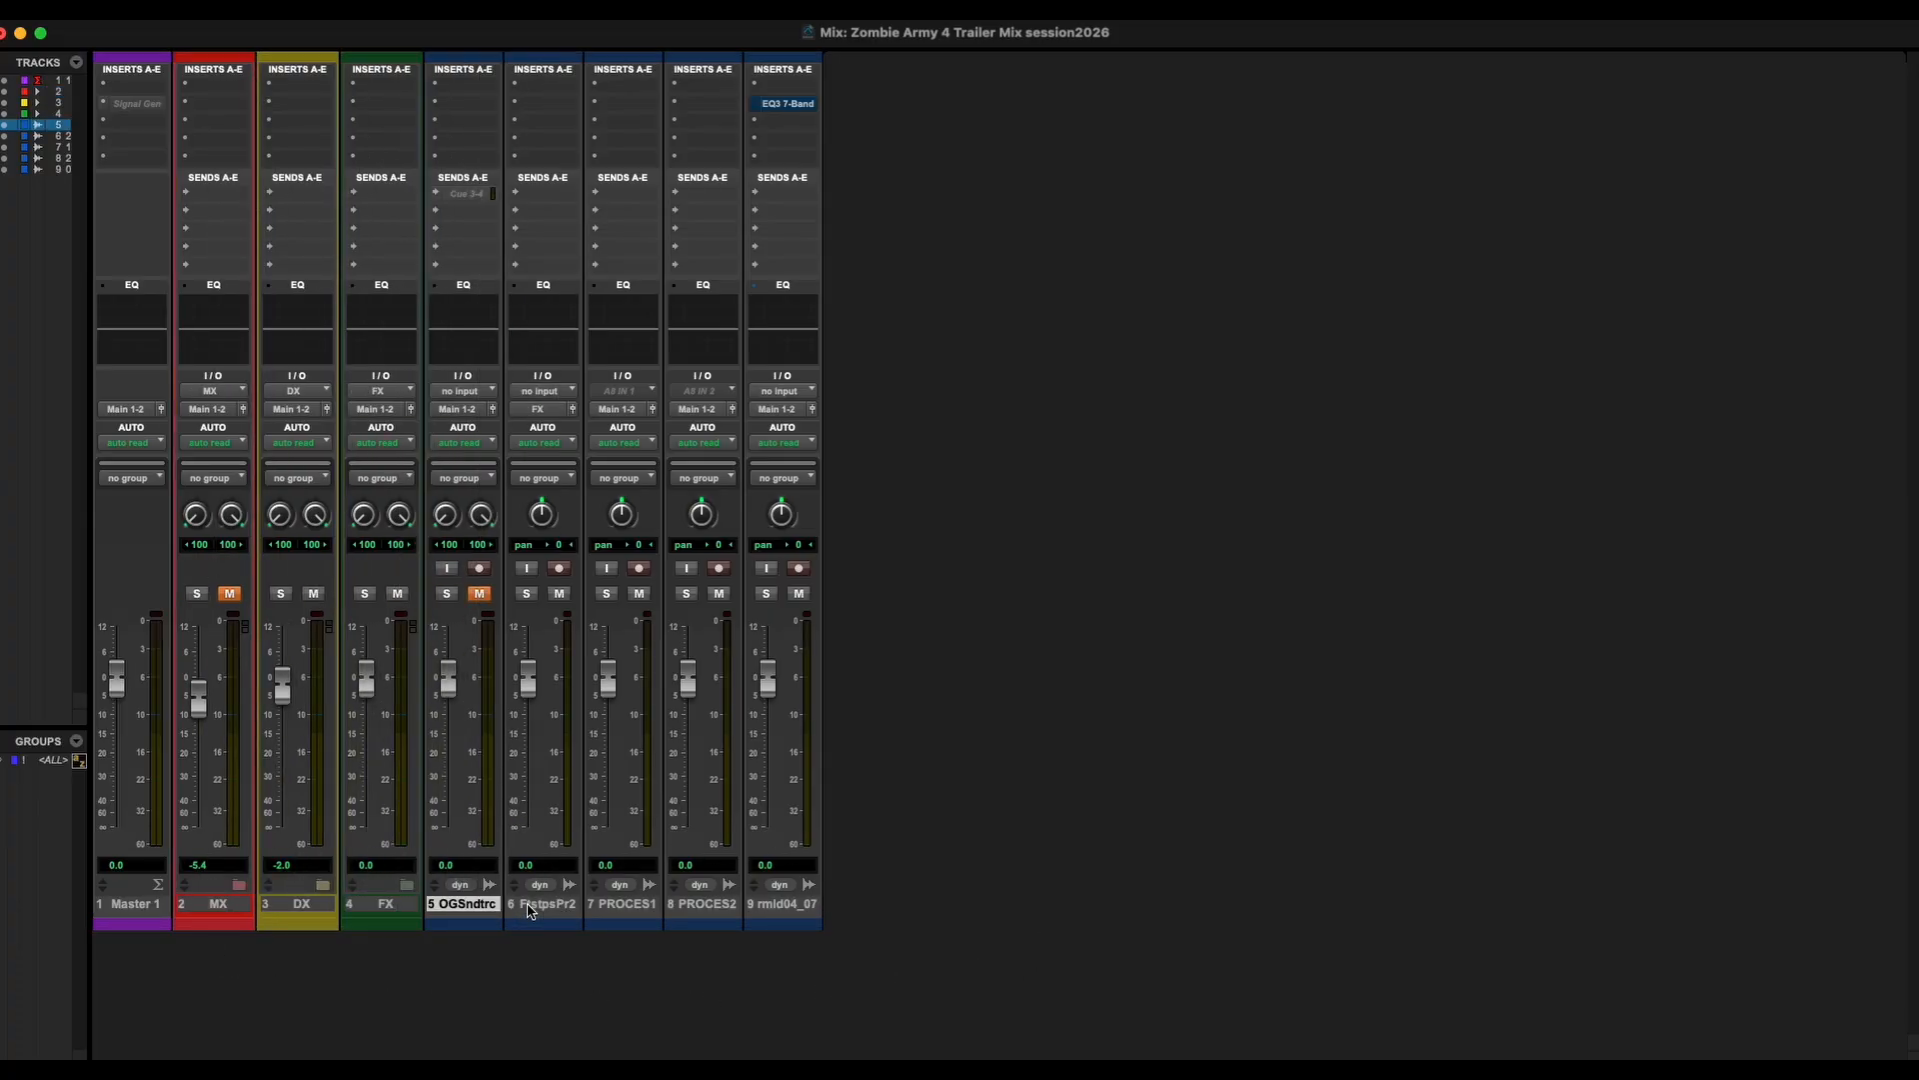
Review the loose blue tracks and delete OGSndtrc, FtstpsPr2, PROCES1, PROCES2 and rmld04_07 from the session.
click(543, 915)
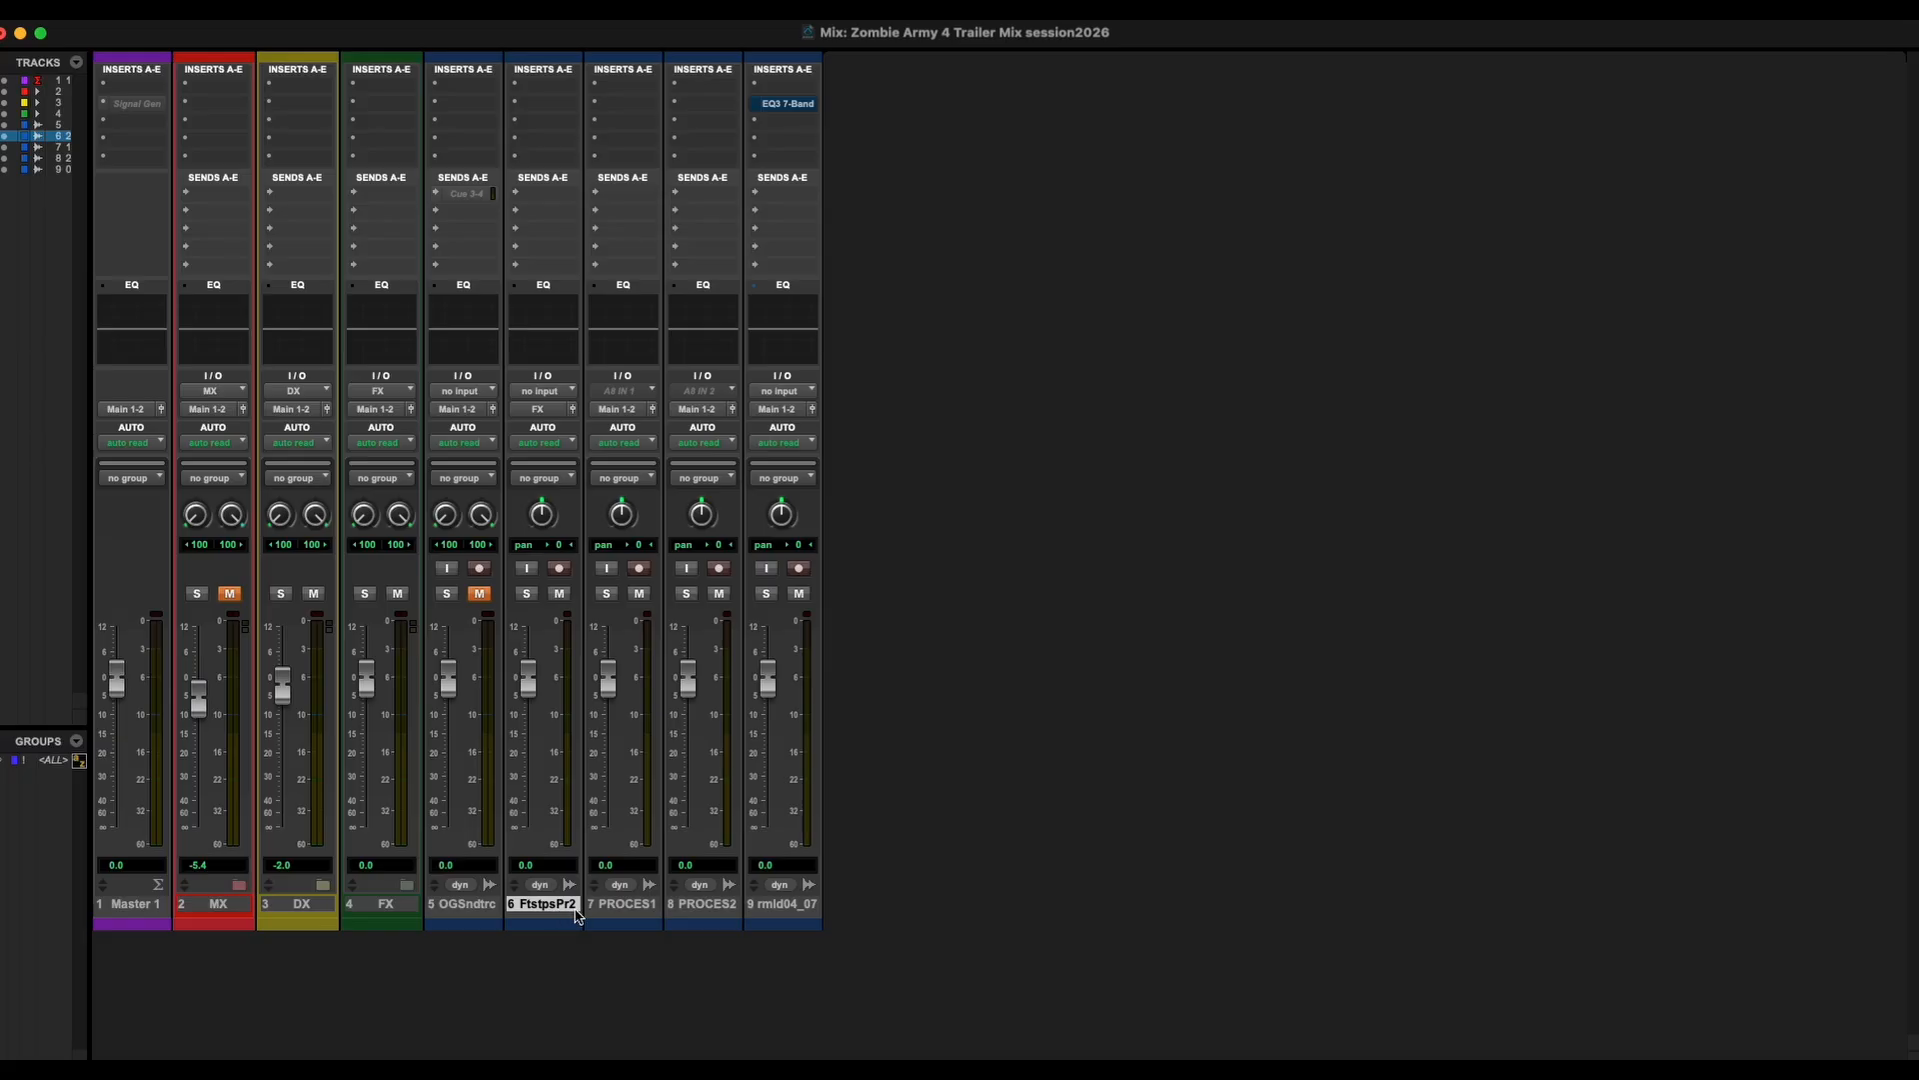
double_click(572, 905)
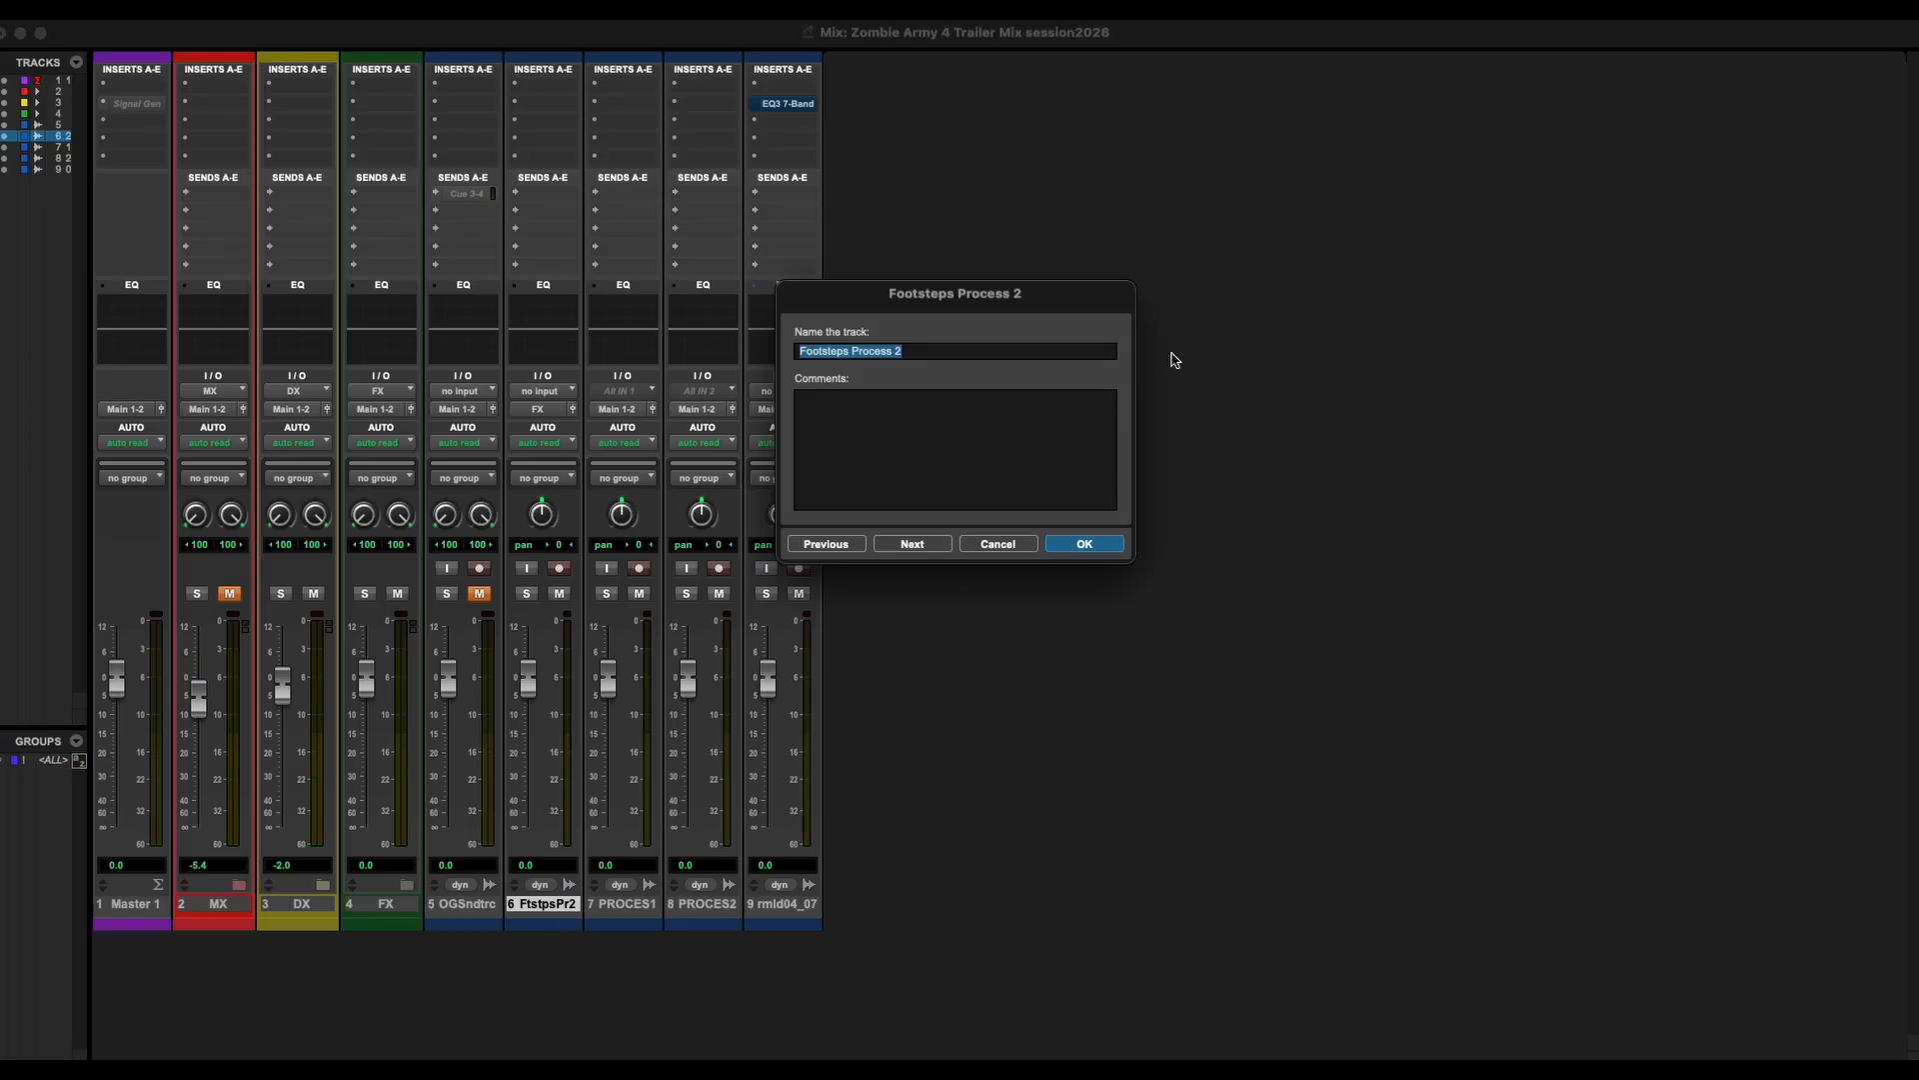
click(1084, 544)
click(643, 903)
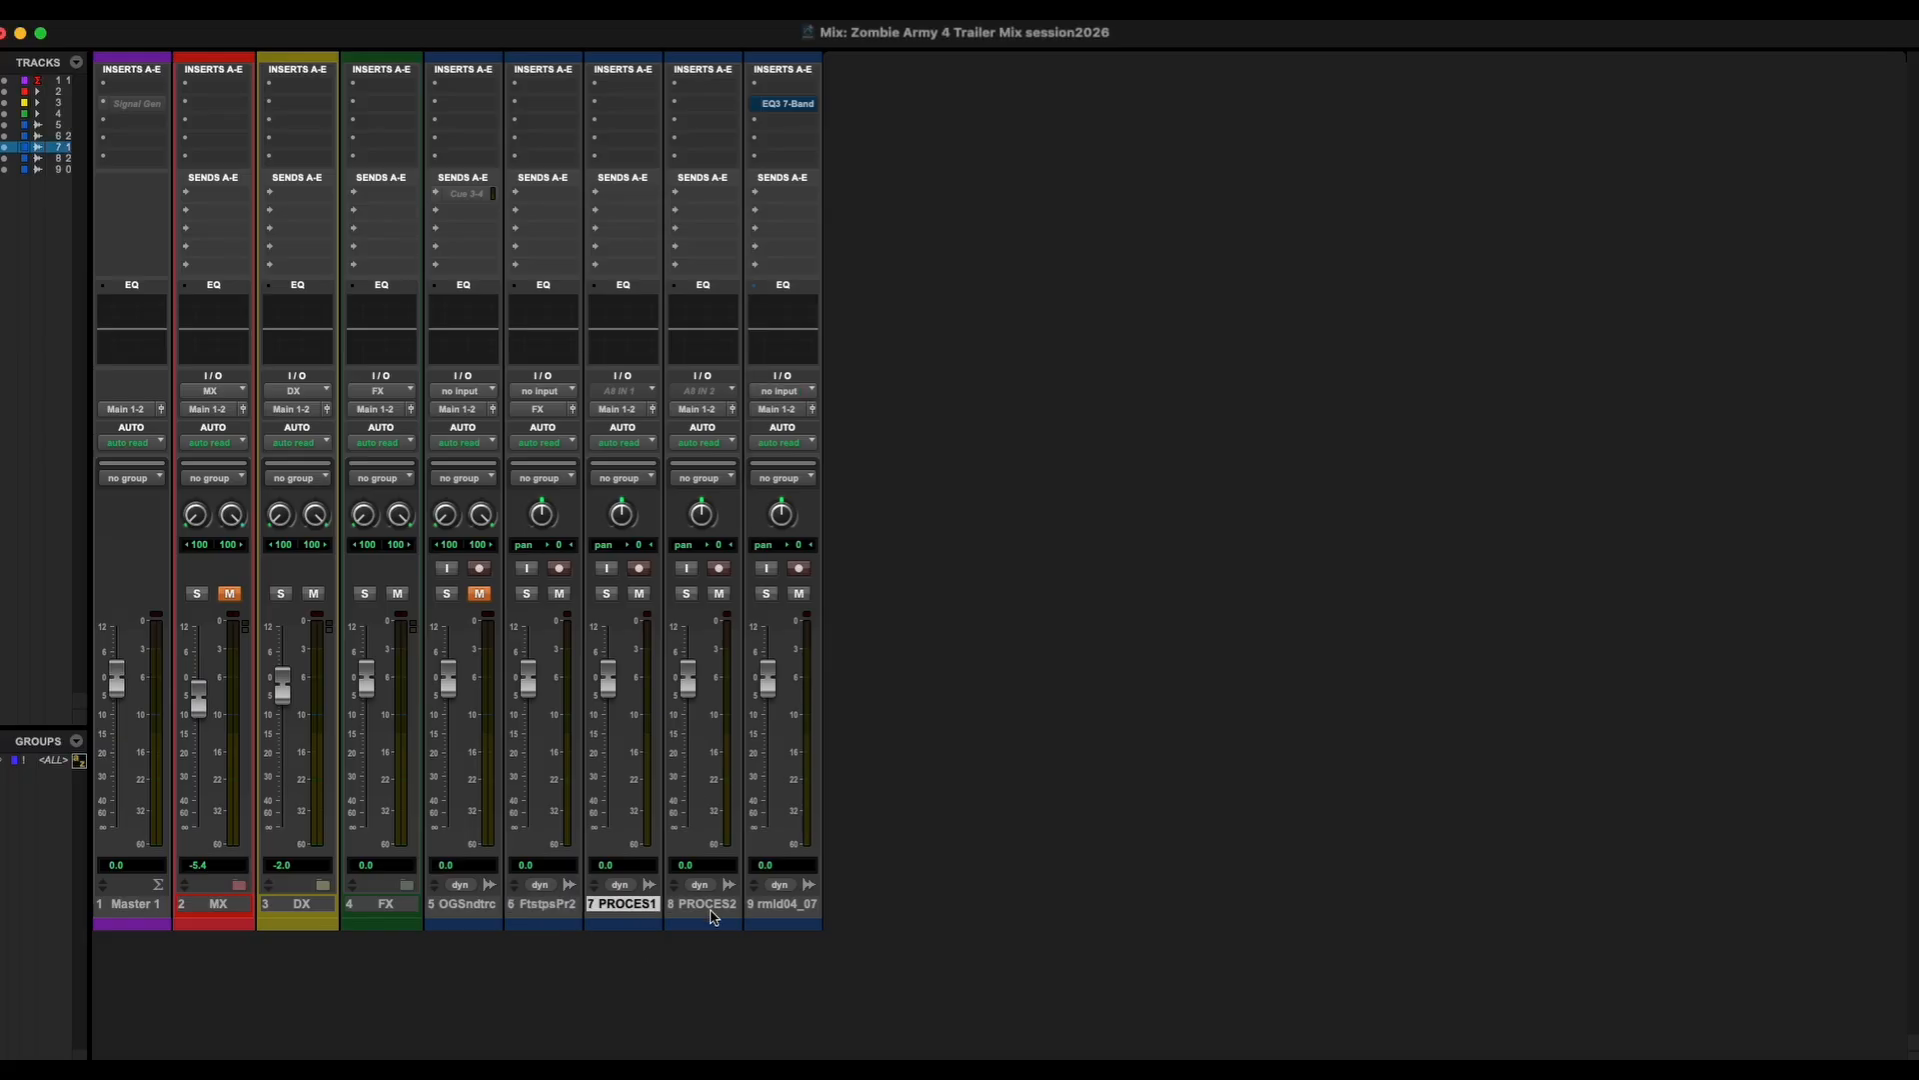
click(714, 915)
click(784, 913)
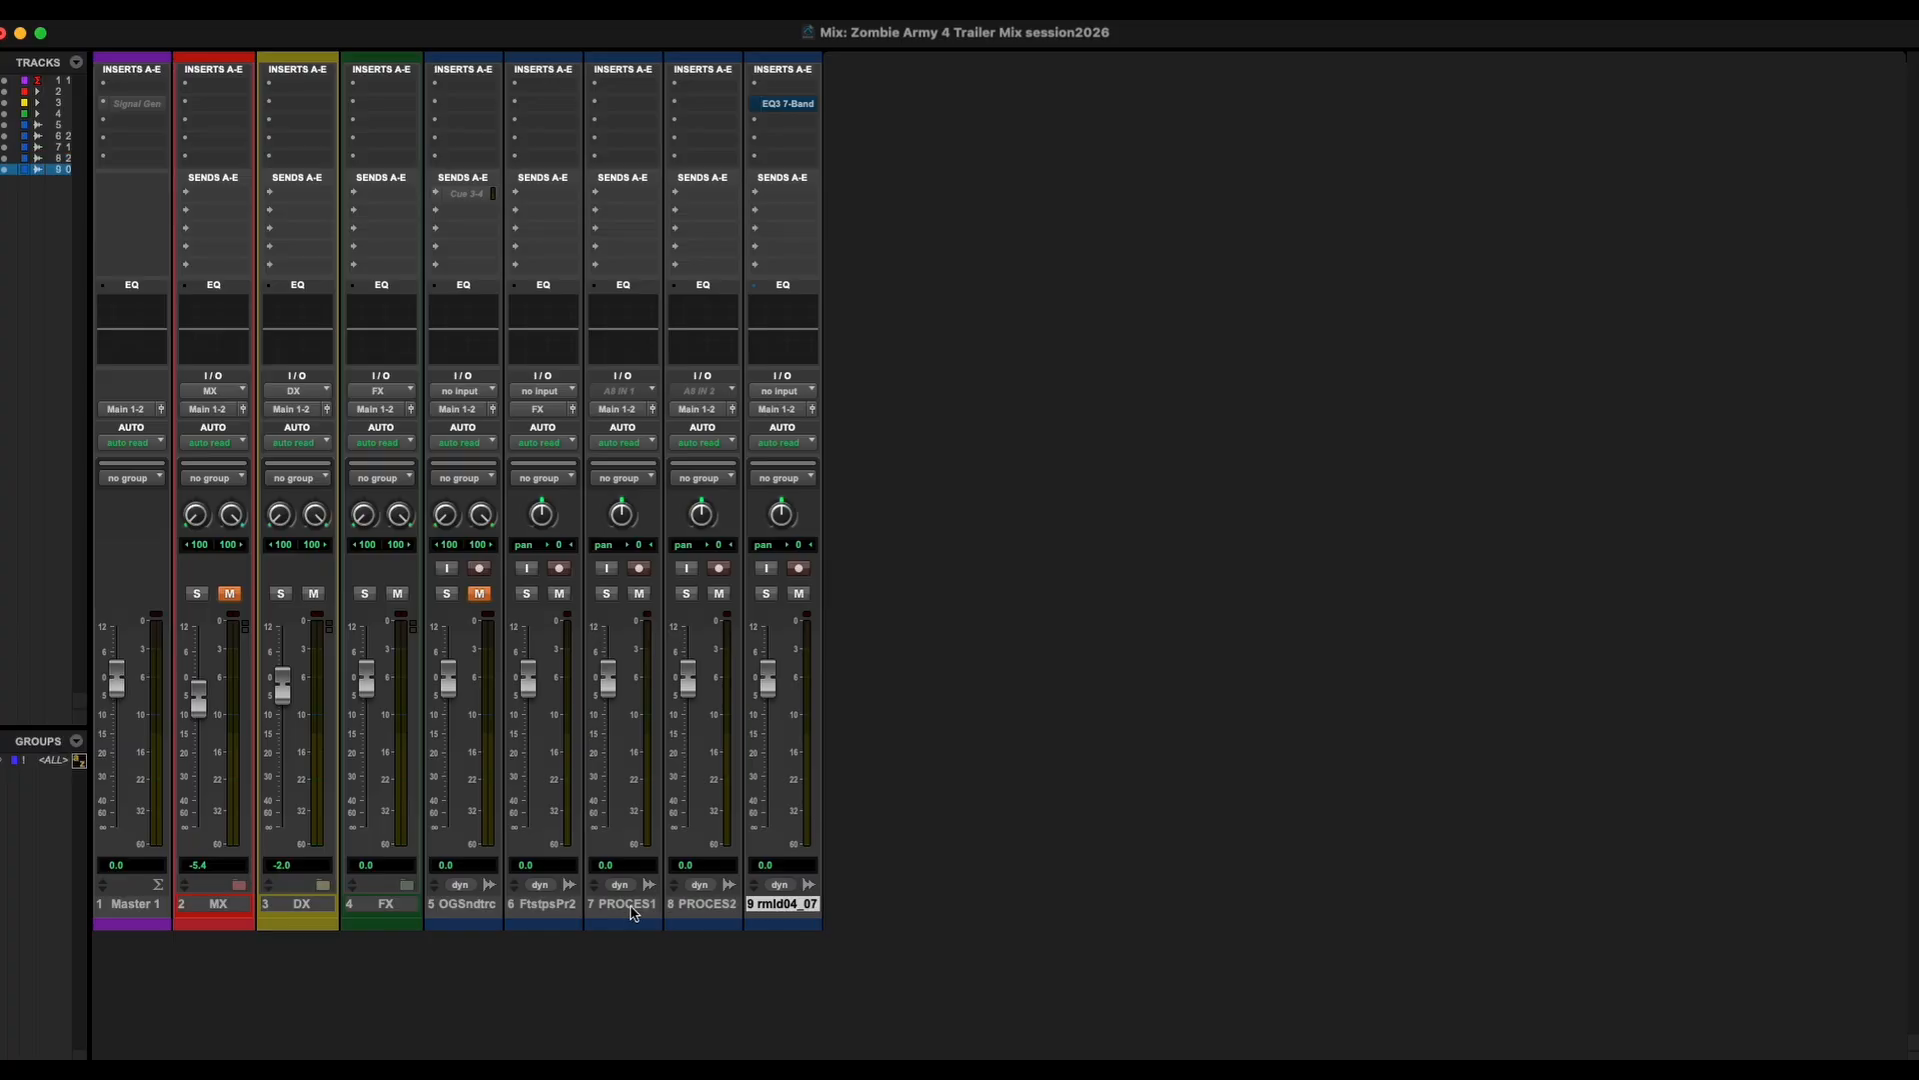
click(457, 907)
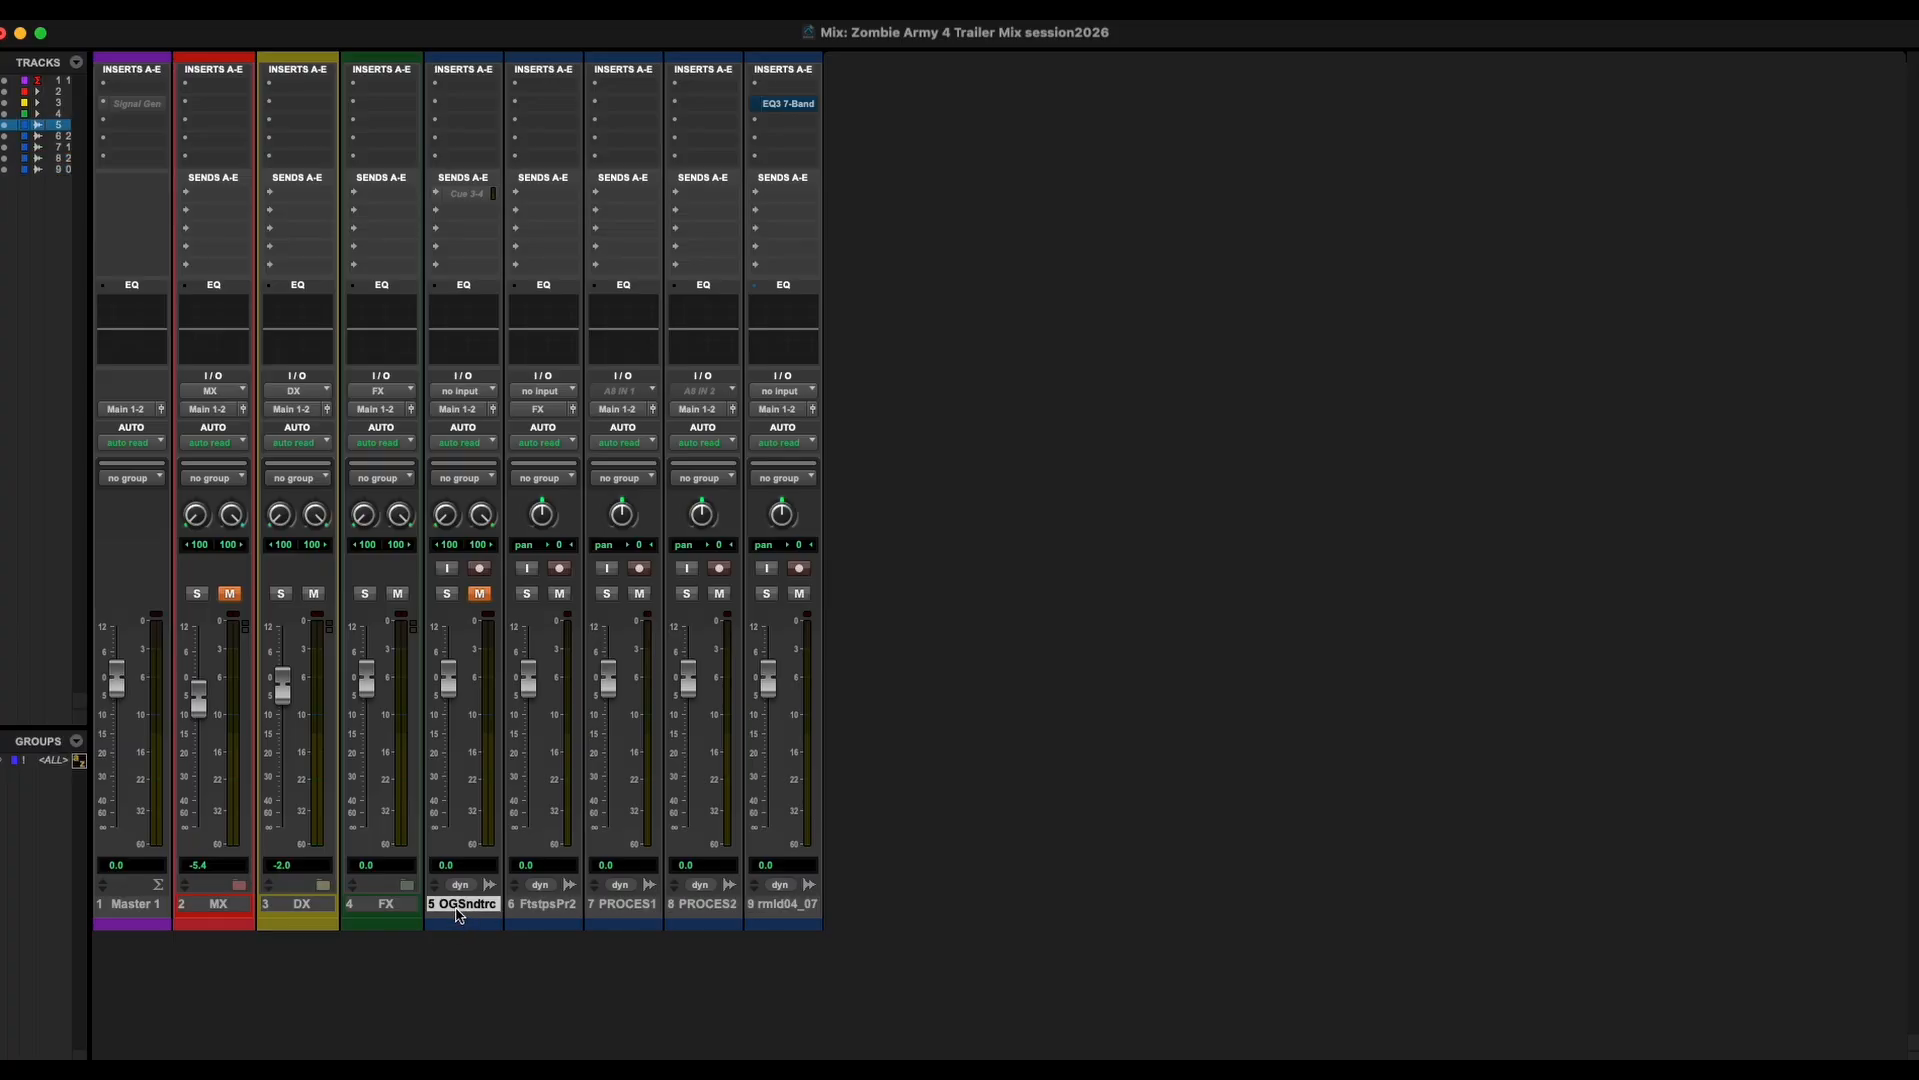
shift+click(791, 910)
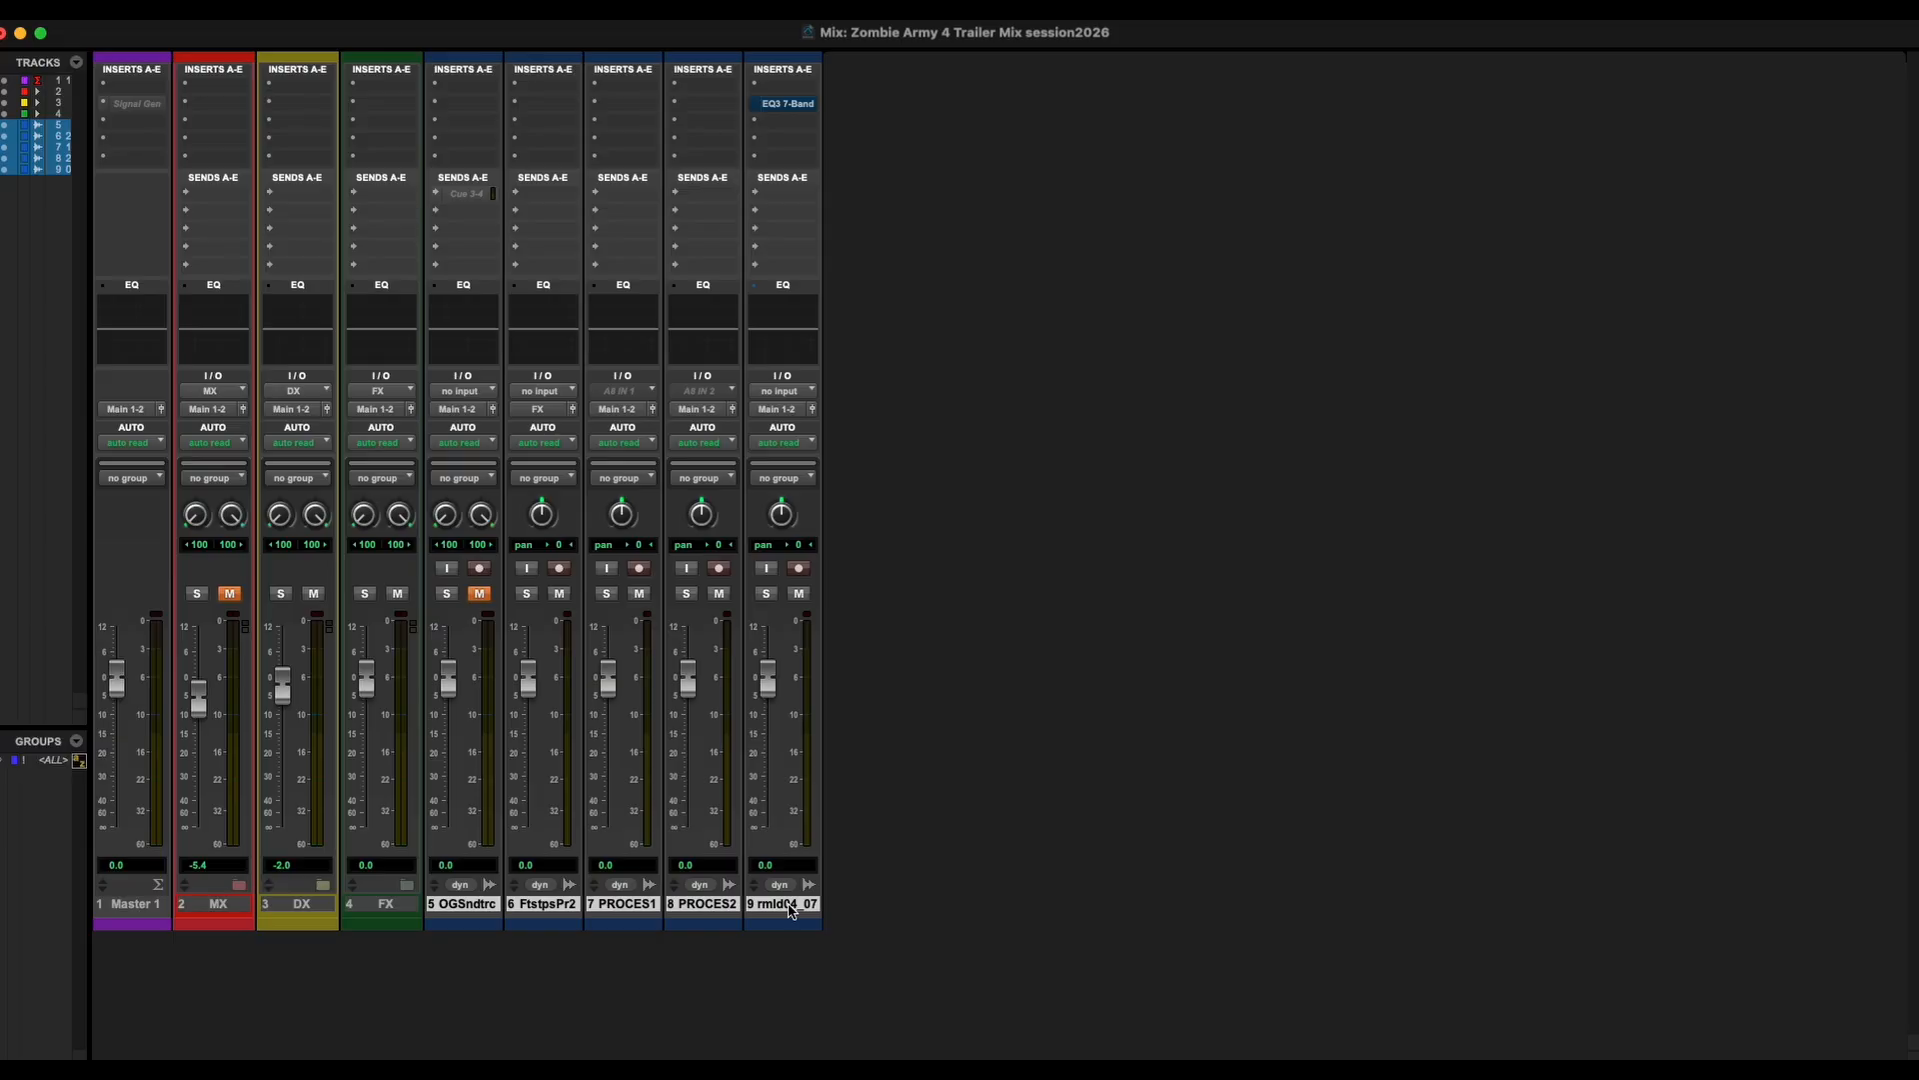
right_click(790, 910)
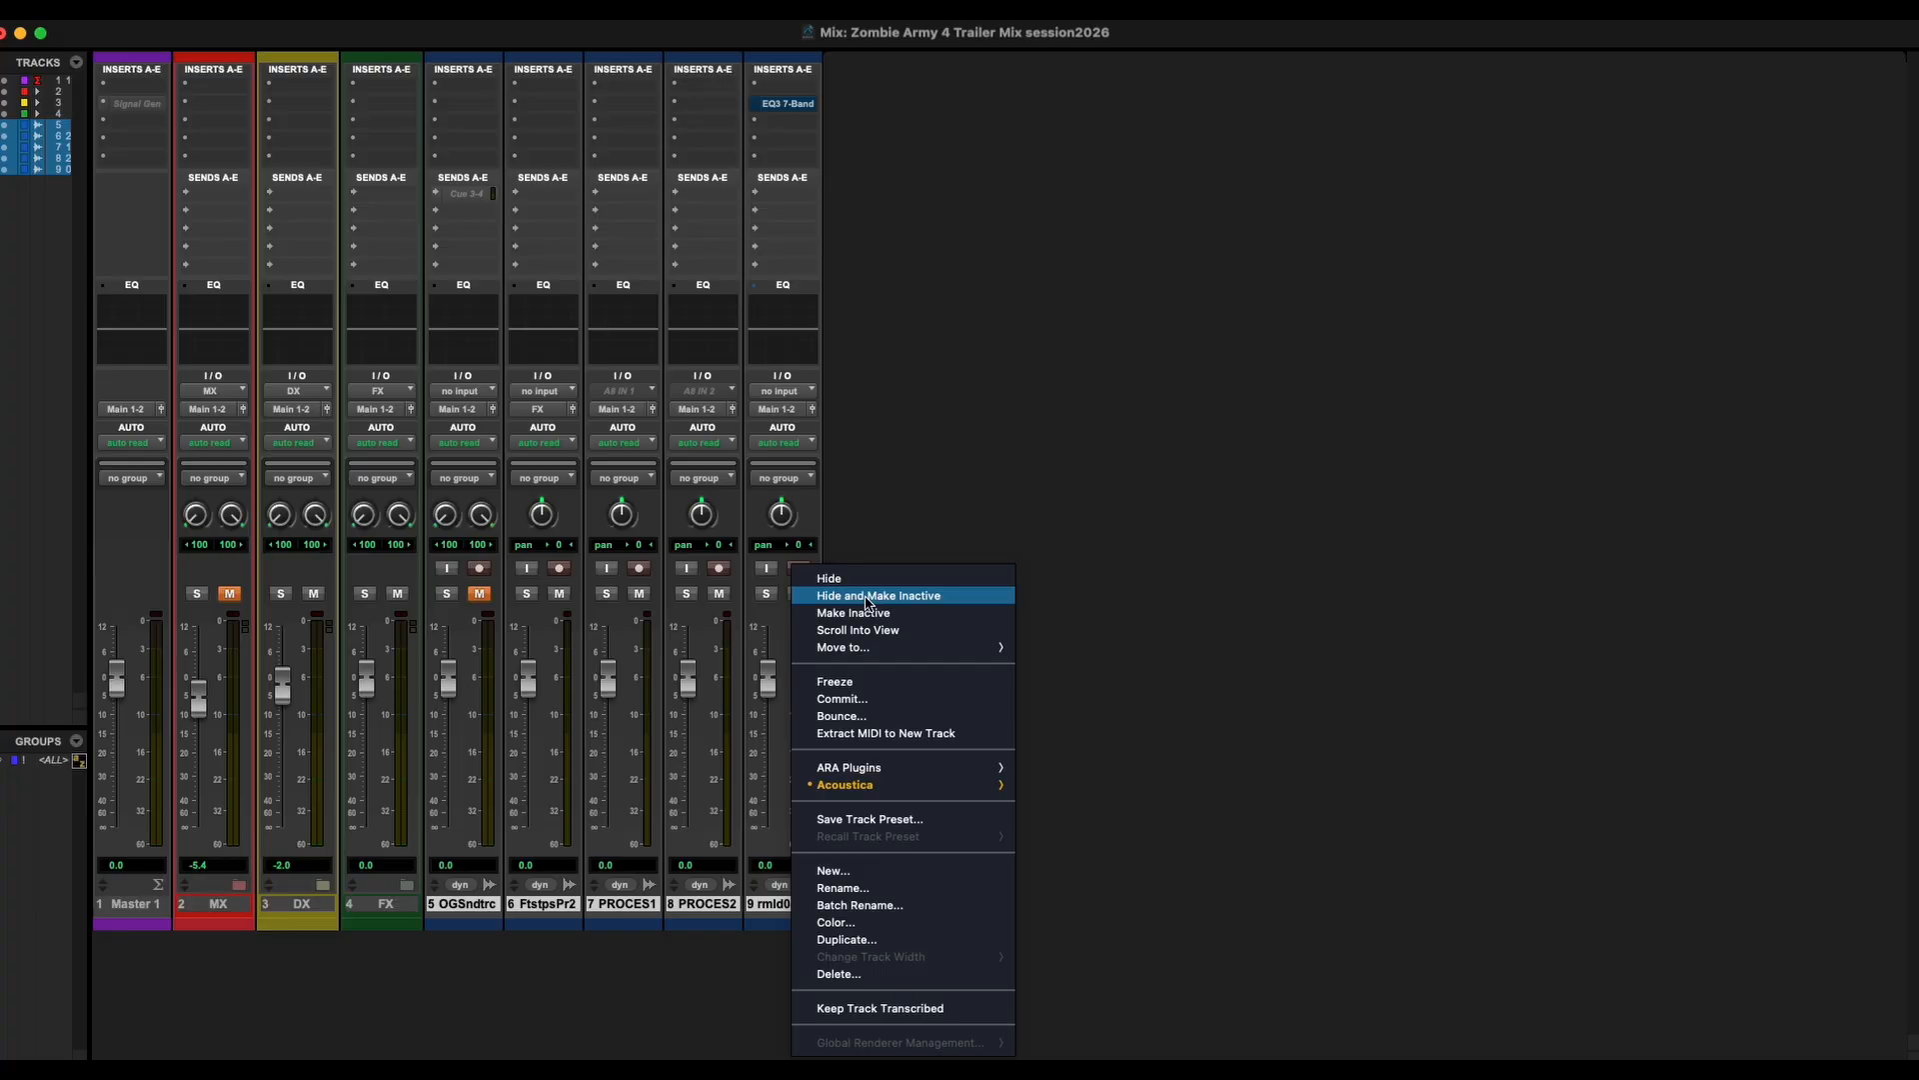
click(910, 985)
click(1133, 466)
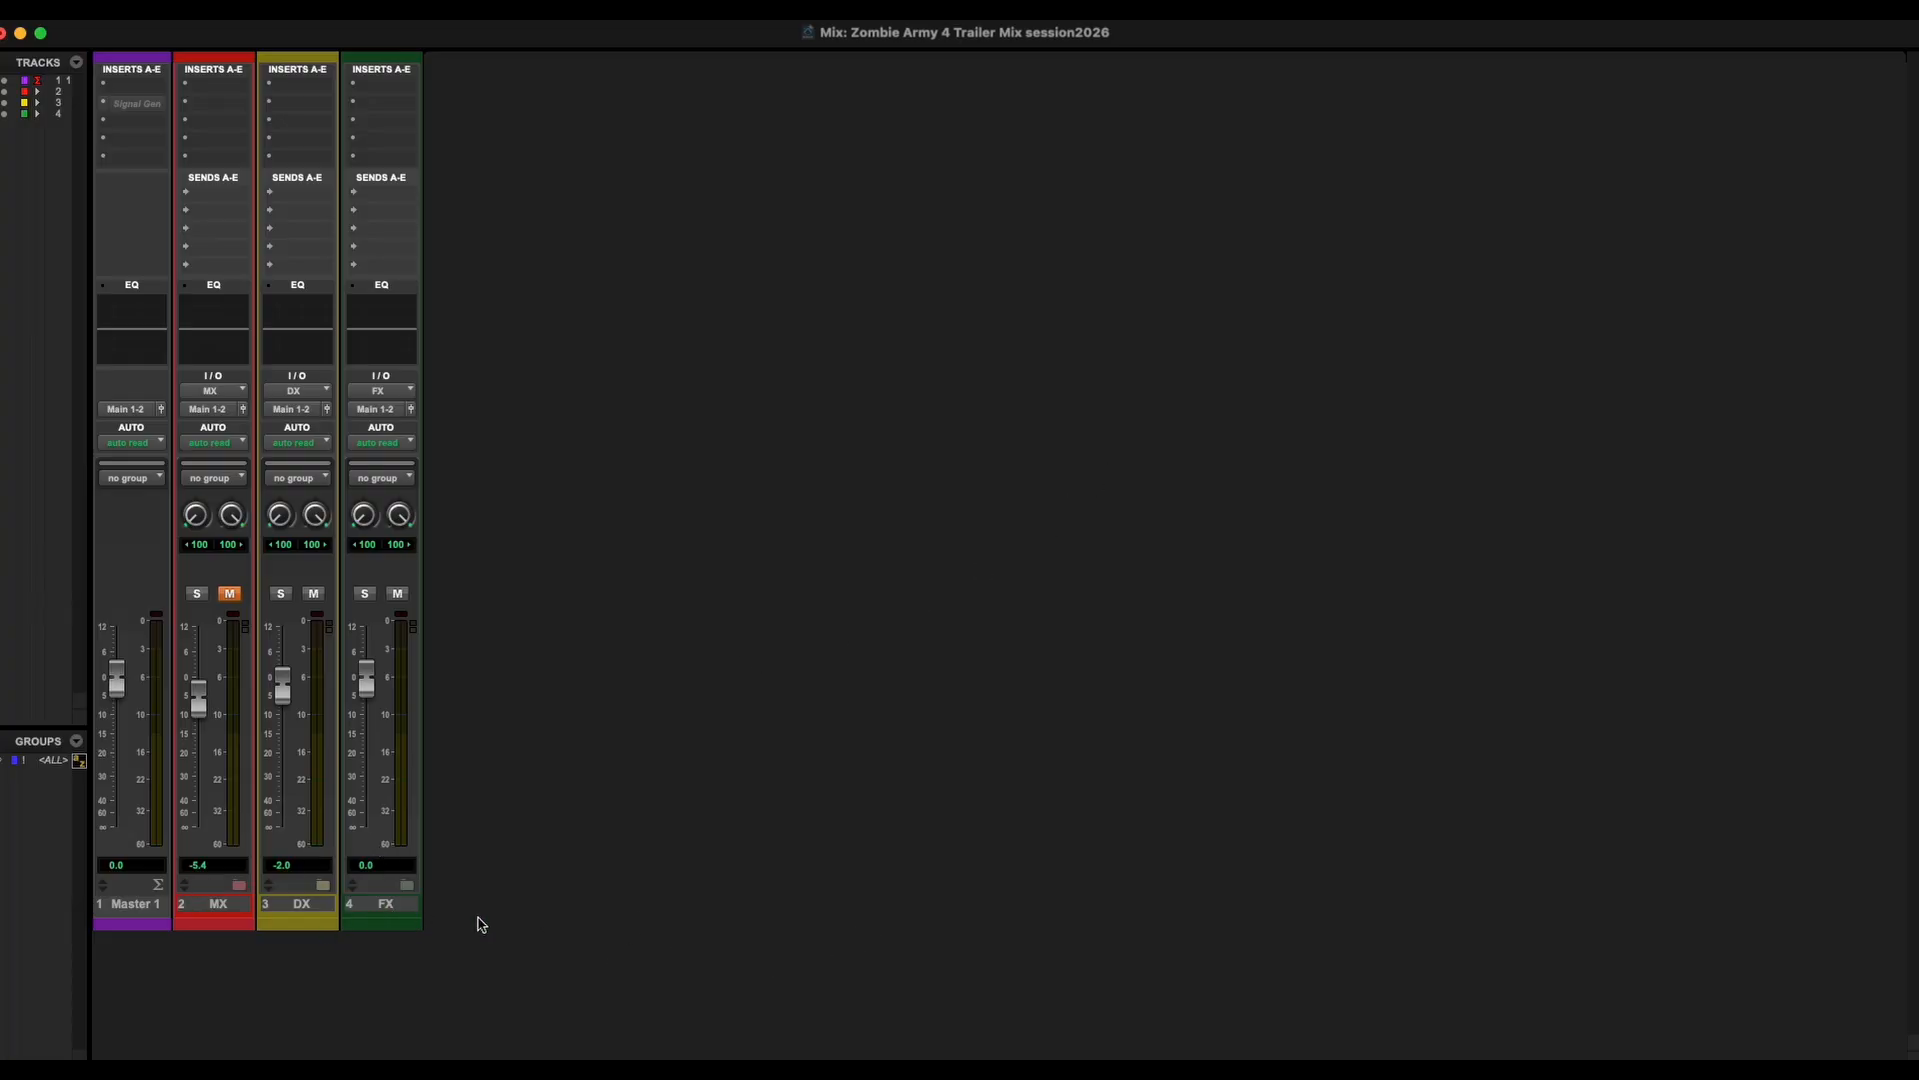
Expand all folder tracks, unhide the inactive Atmos-Fire track and switch to the Edit window.
alt+click(238, 886)
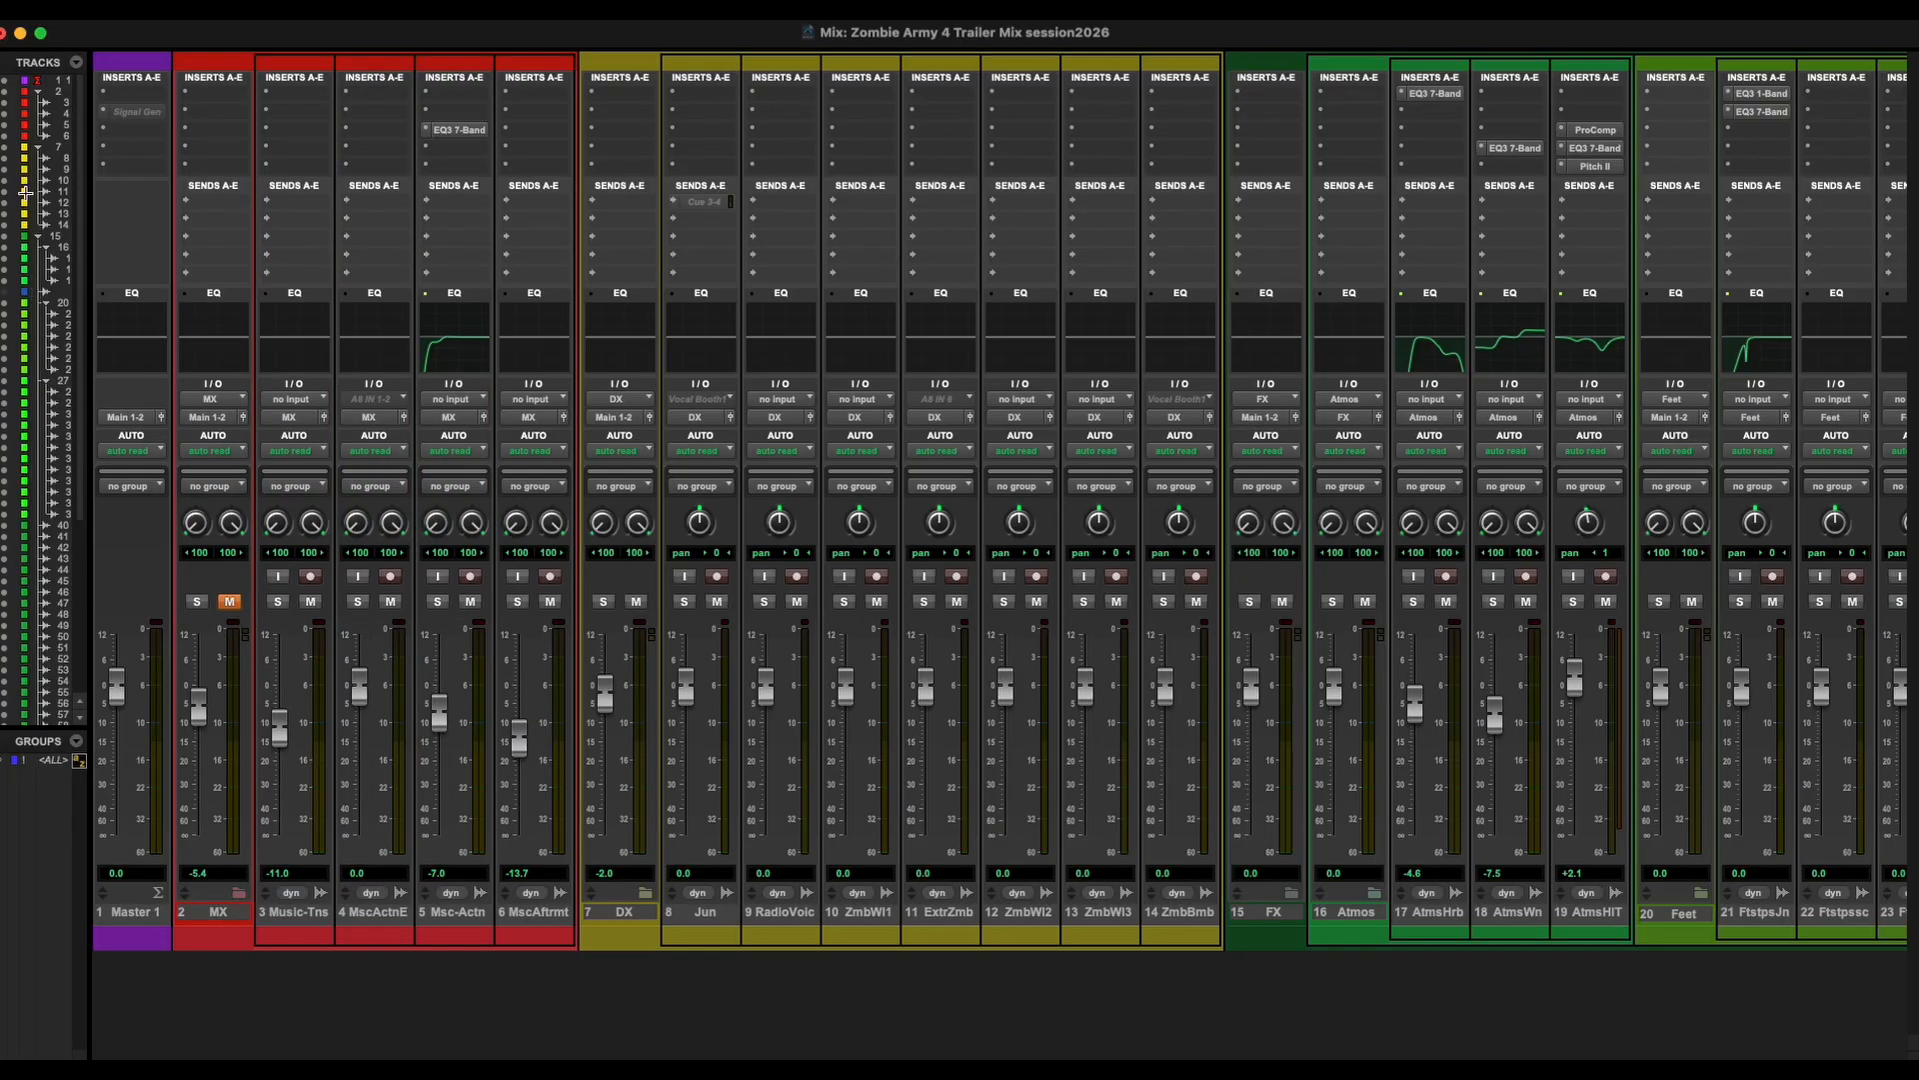
click(5, 296)
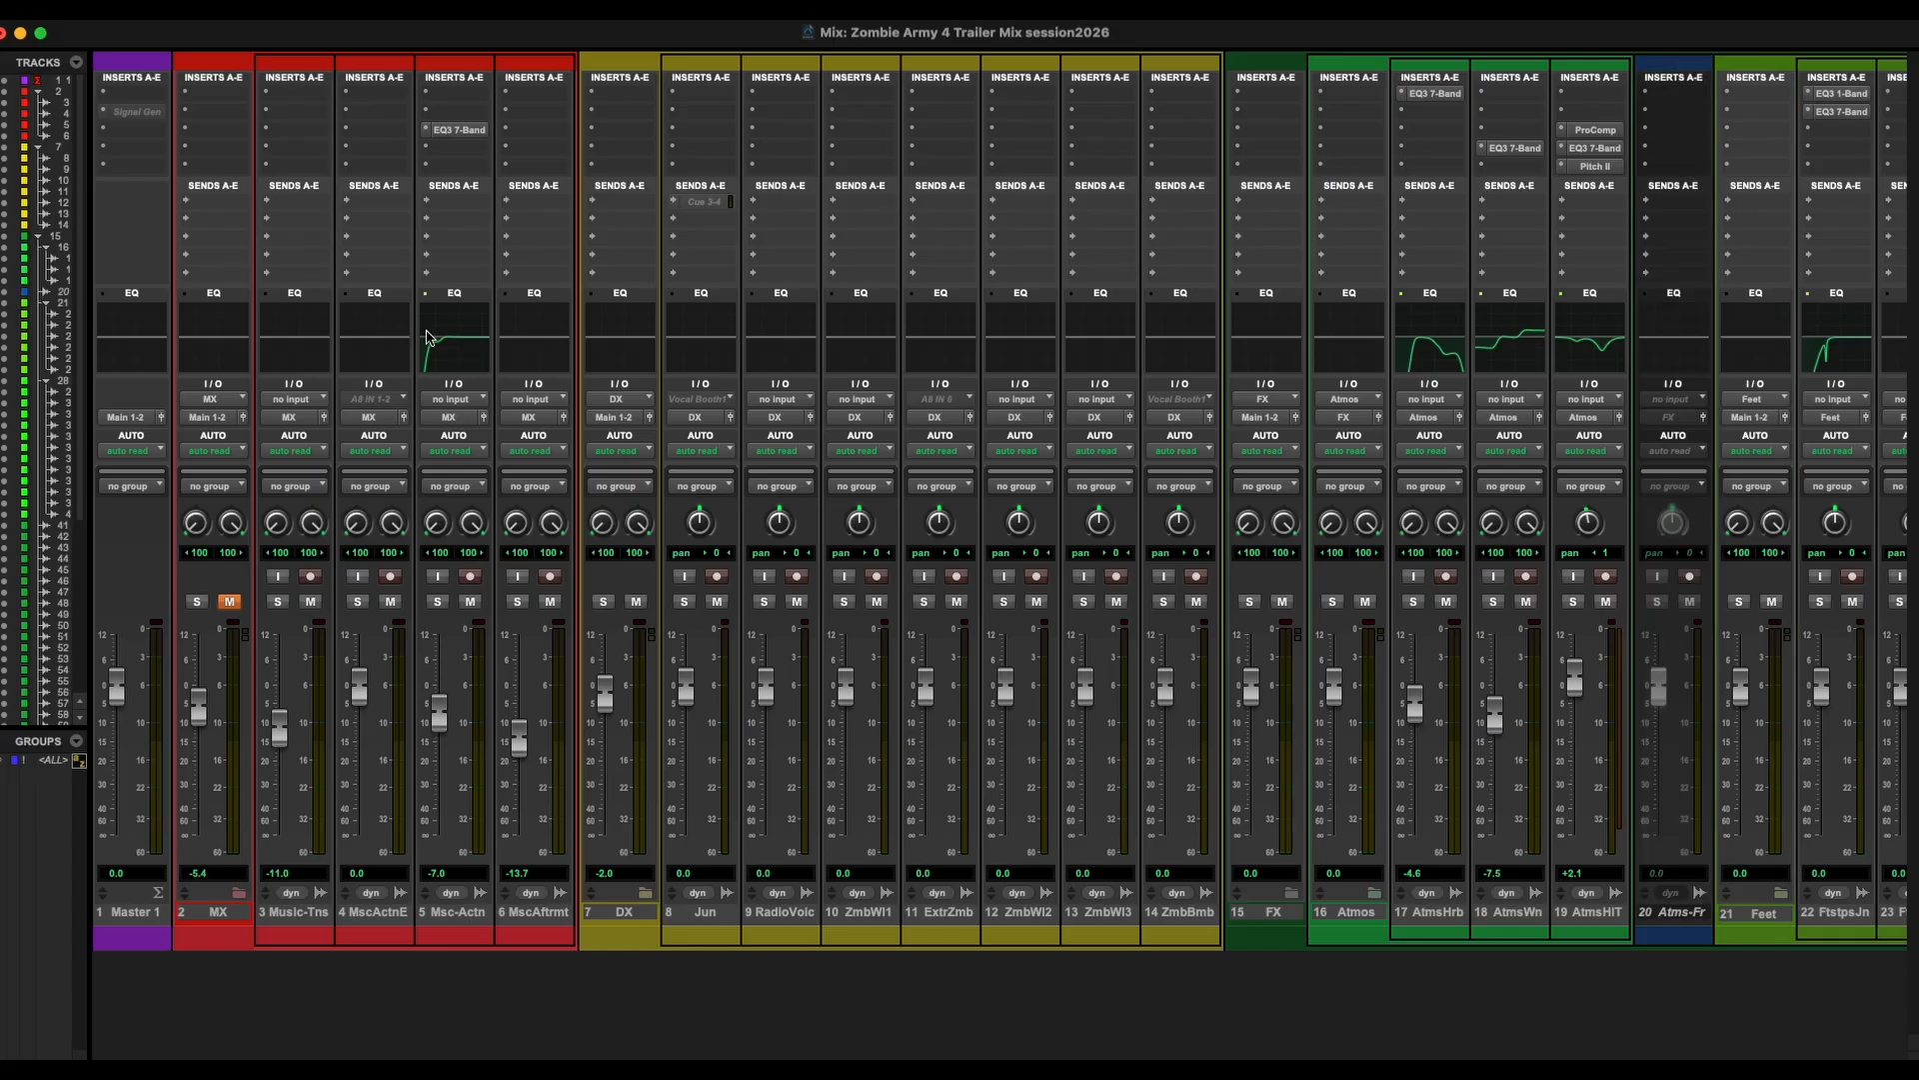
key(super+equal)
Delete the inactive Atmos-Fire track together with its clips.
scroll(287, 715, down, 15)
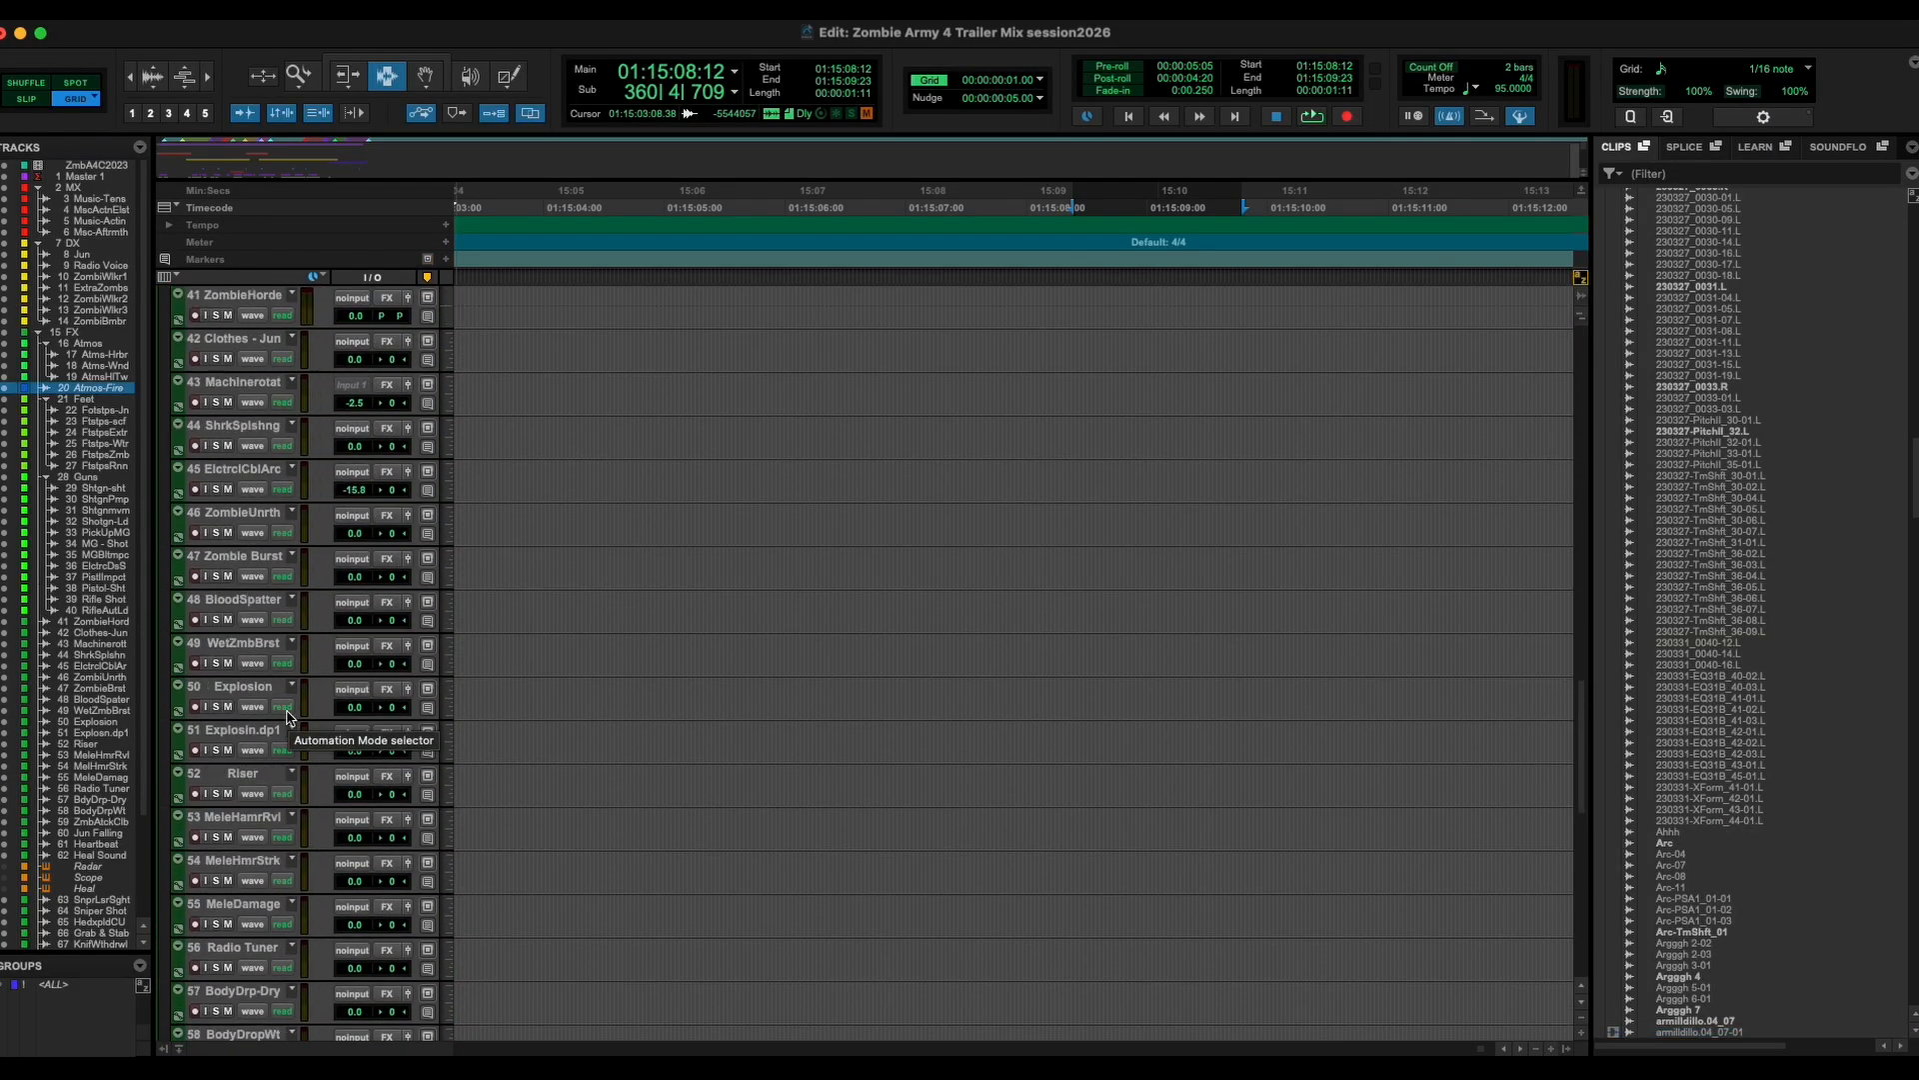
scroll(288, 718, up, 15)
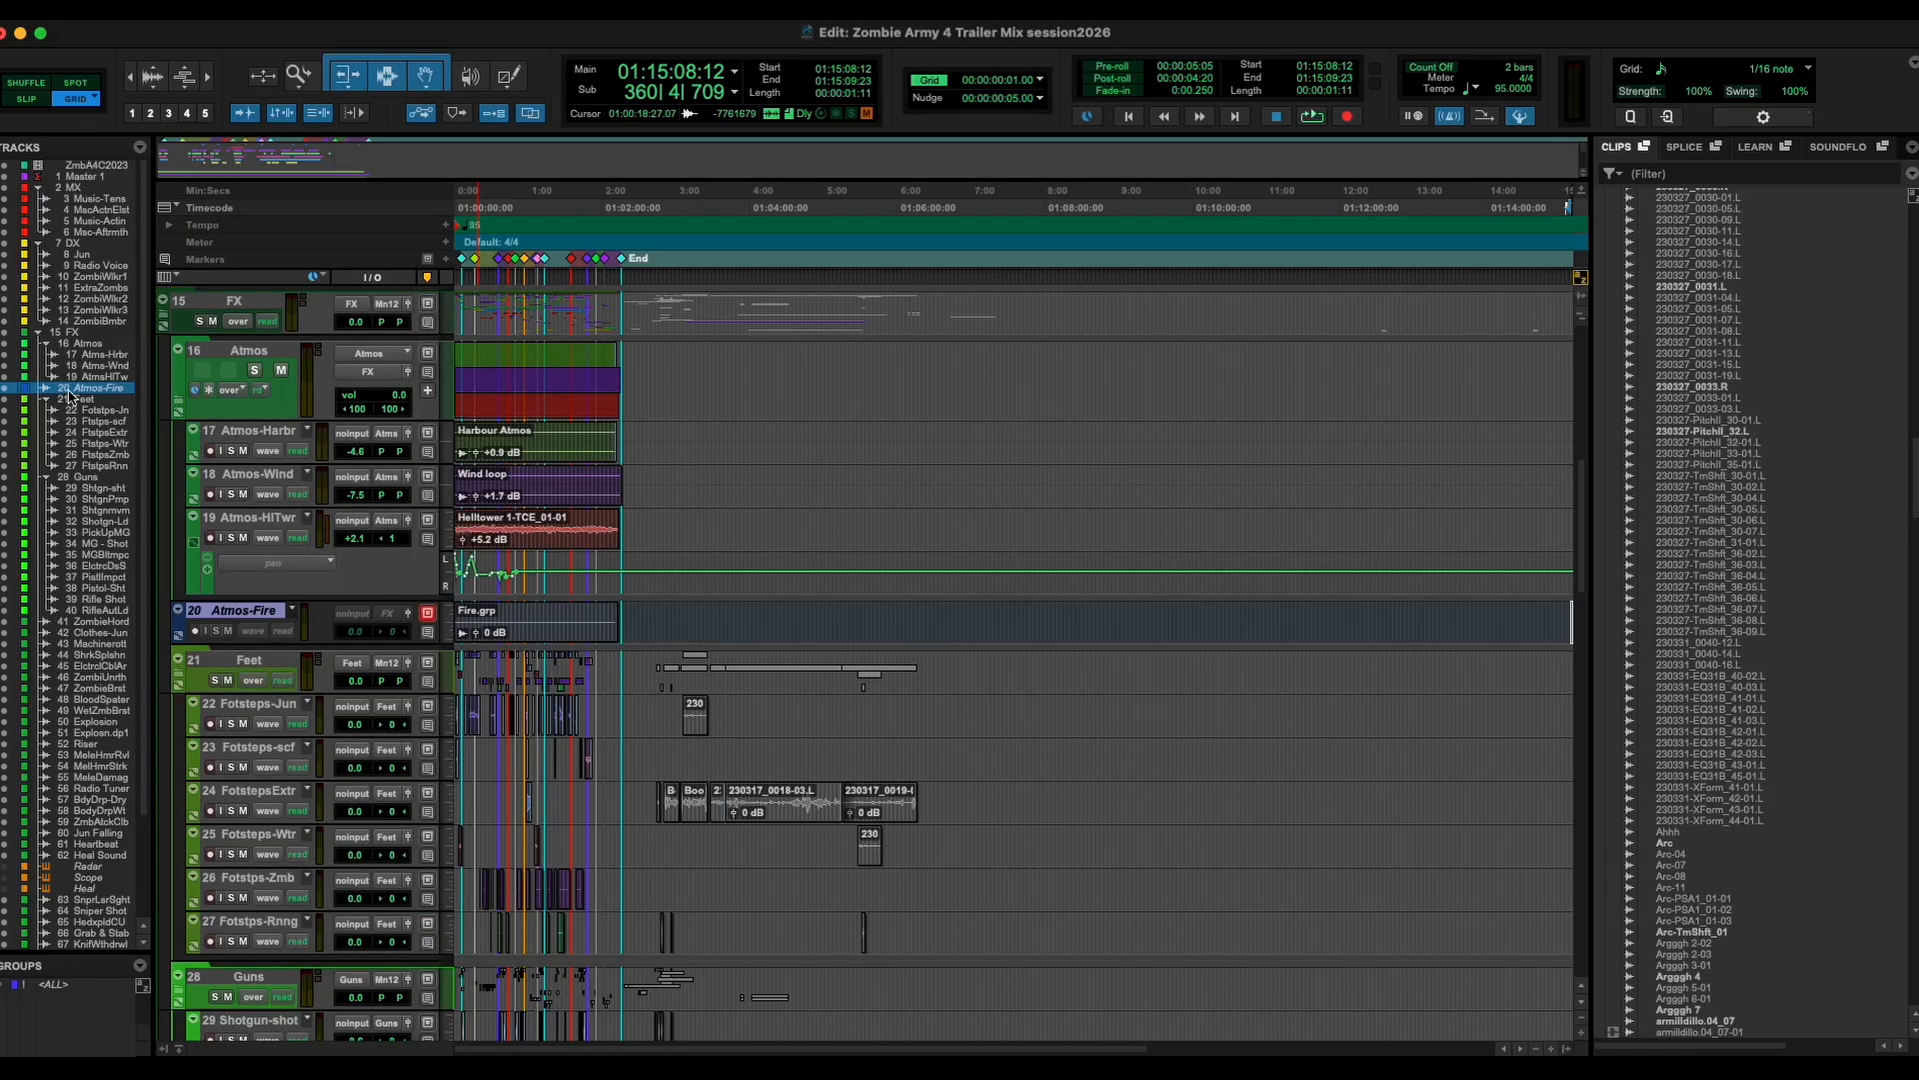
right_click(70, 390)
click(143, 761)
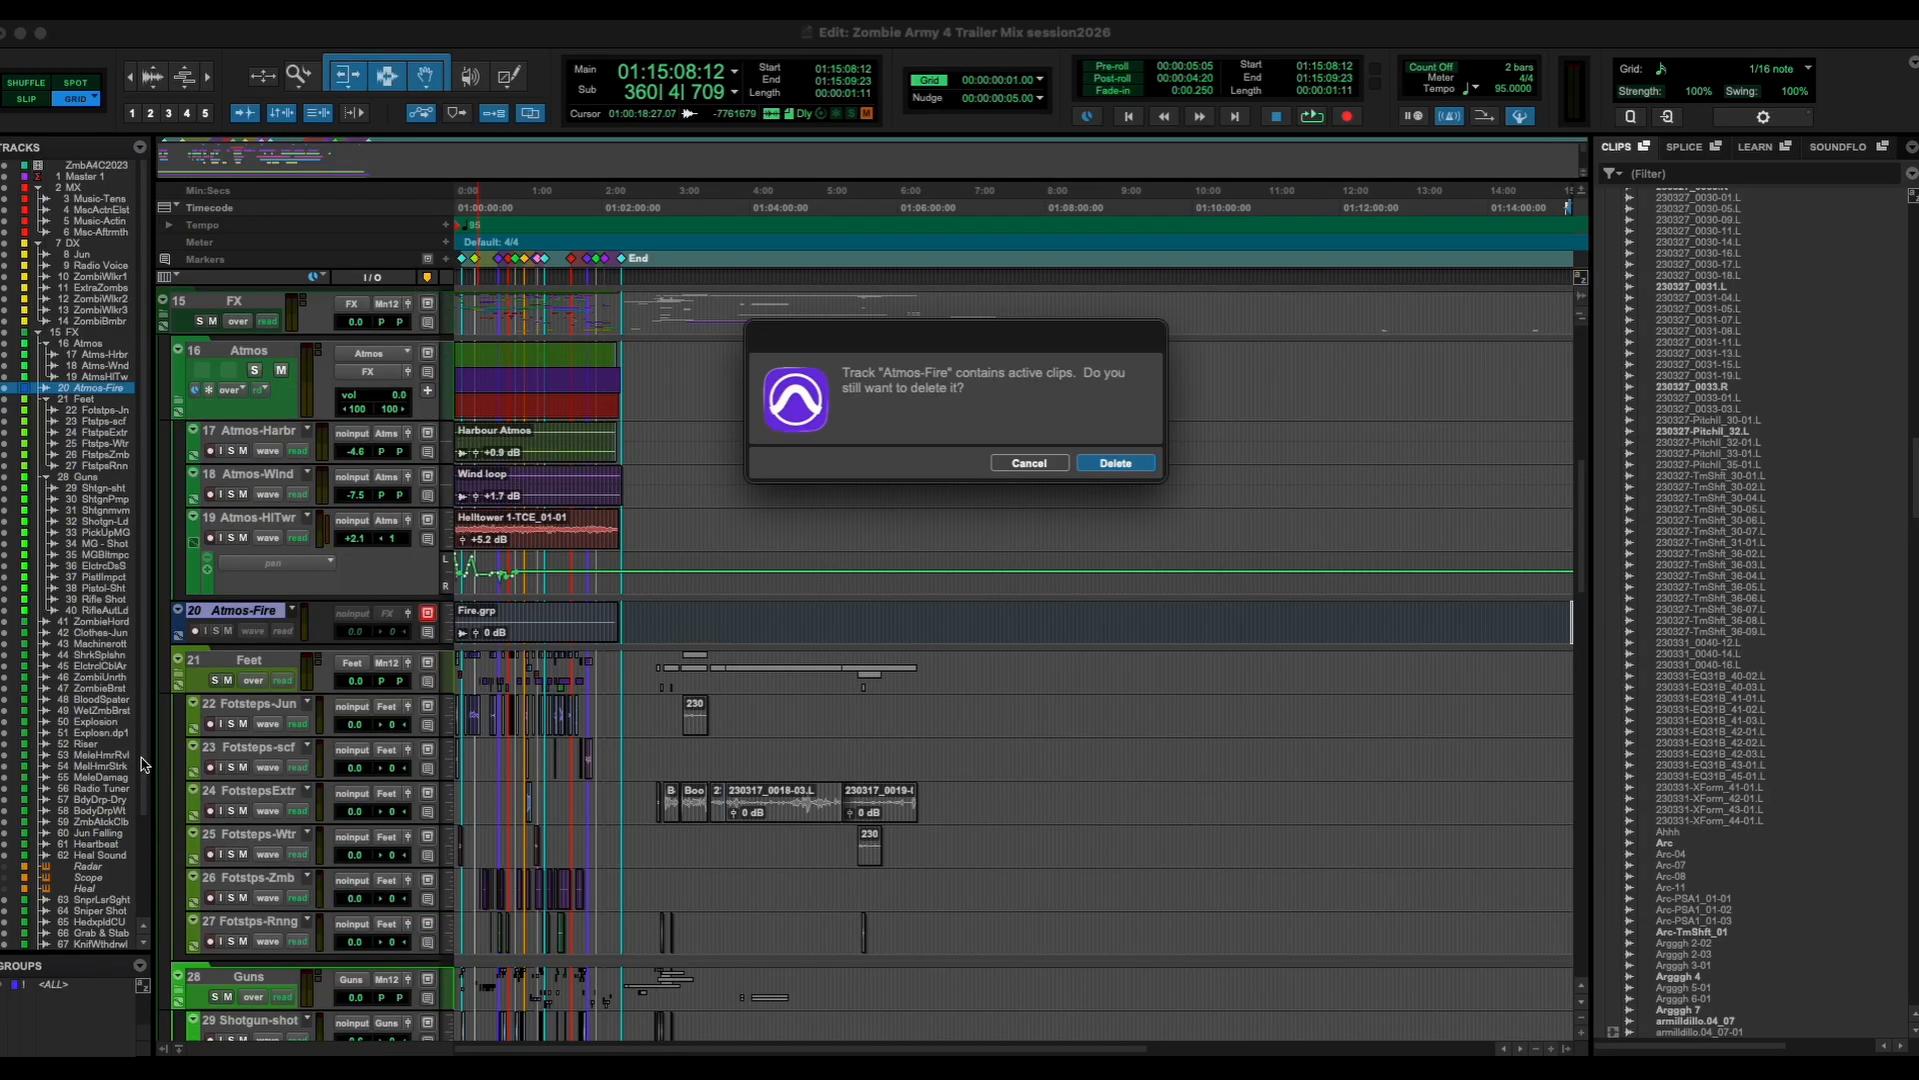
click(1115, 463)
Delete the hidden, inactive Radar, Scope and Heal tracks from the session.
scroll(40, 520, down, 3)
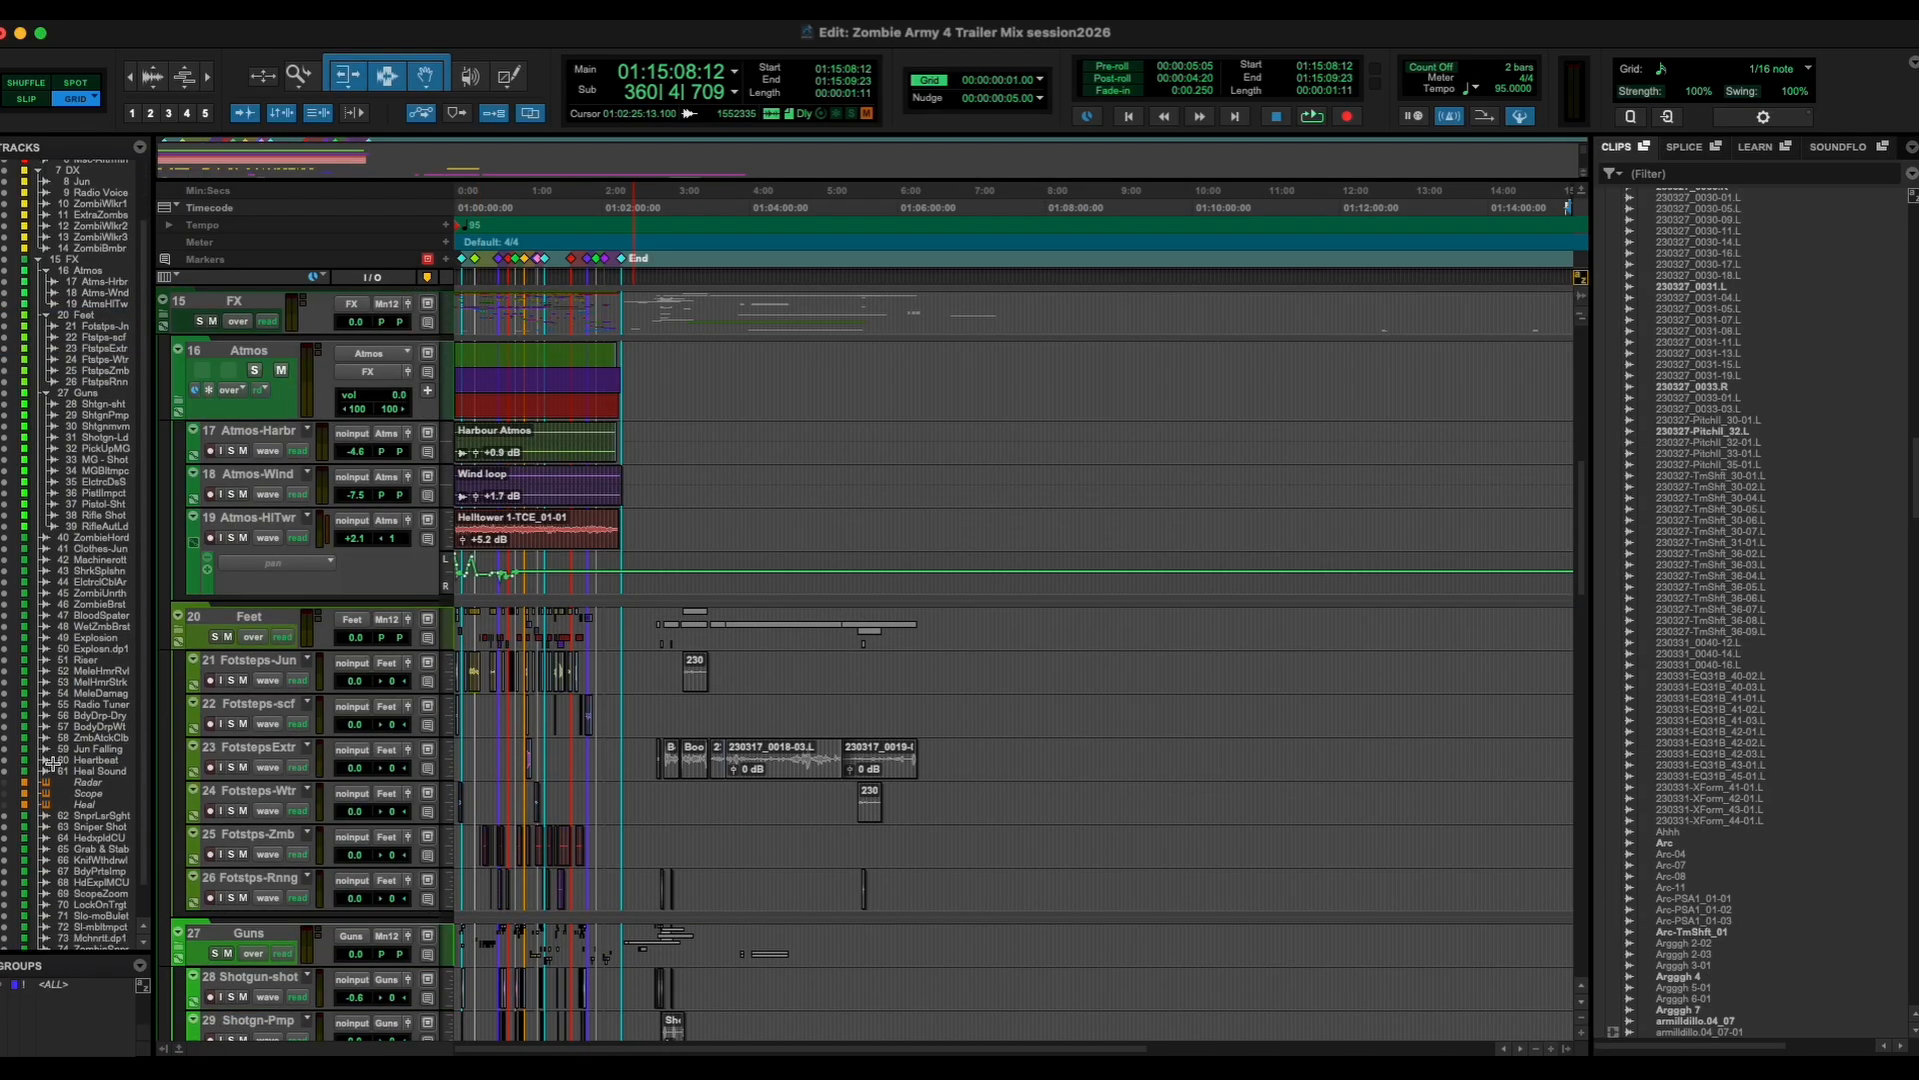
click(86, 785)
shift+click(84, 796)
shift+click(83, 806)
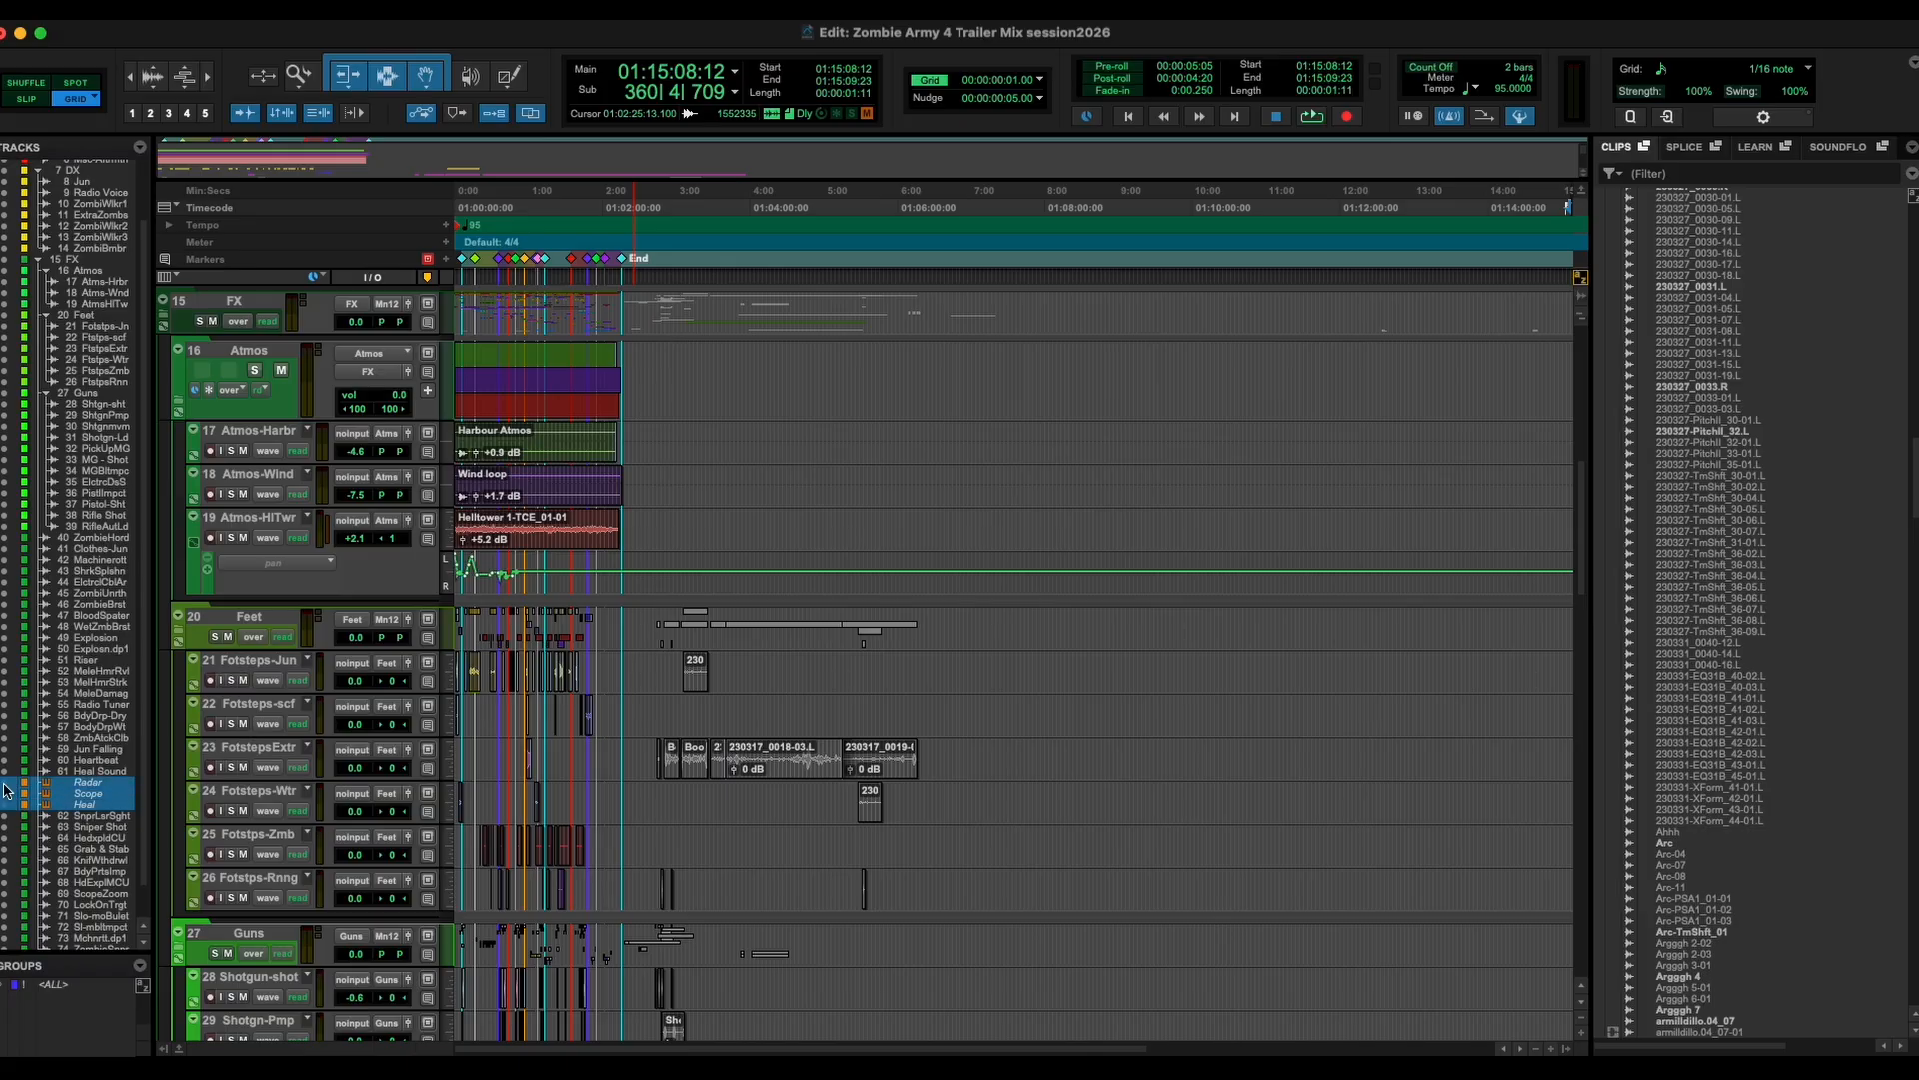
right_click(68, 790)
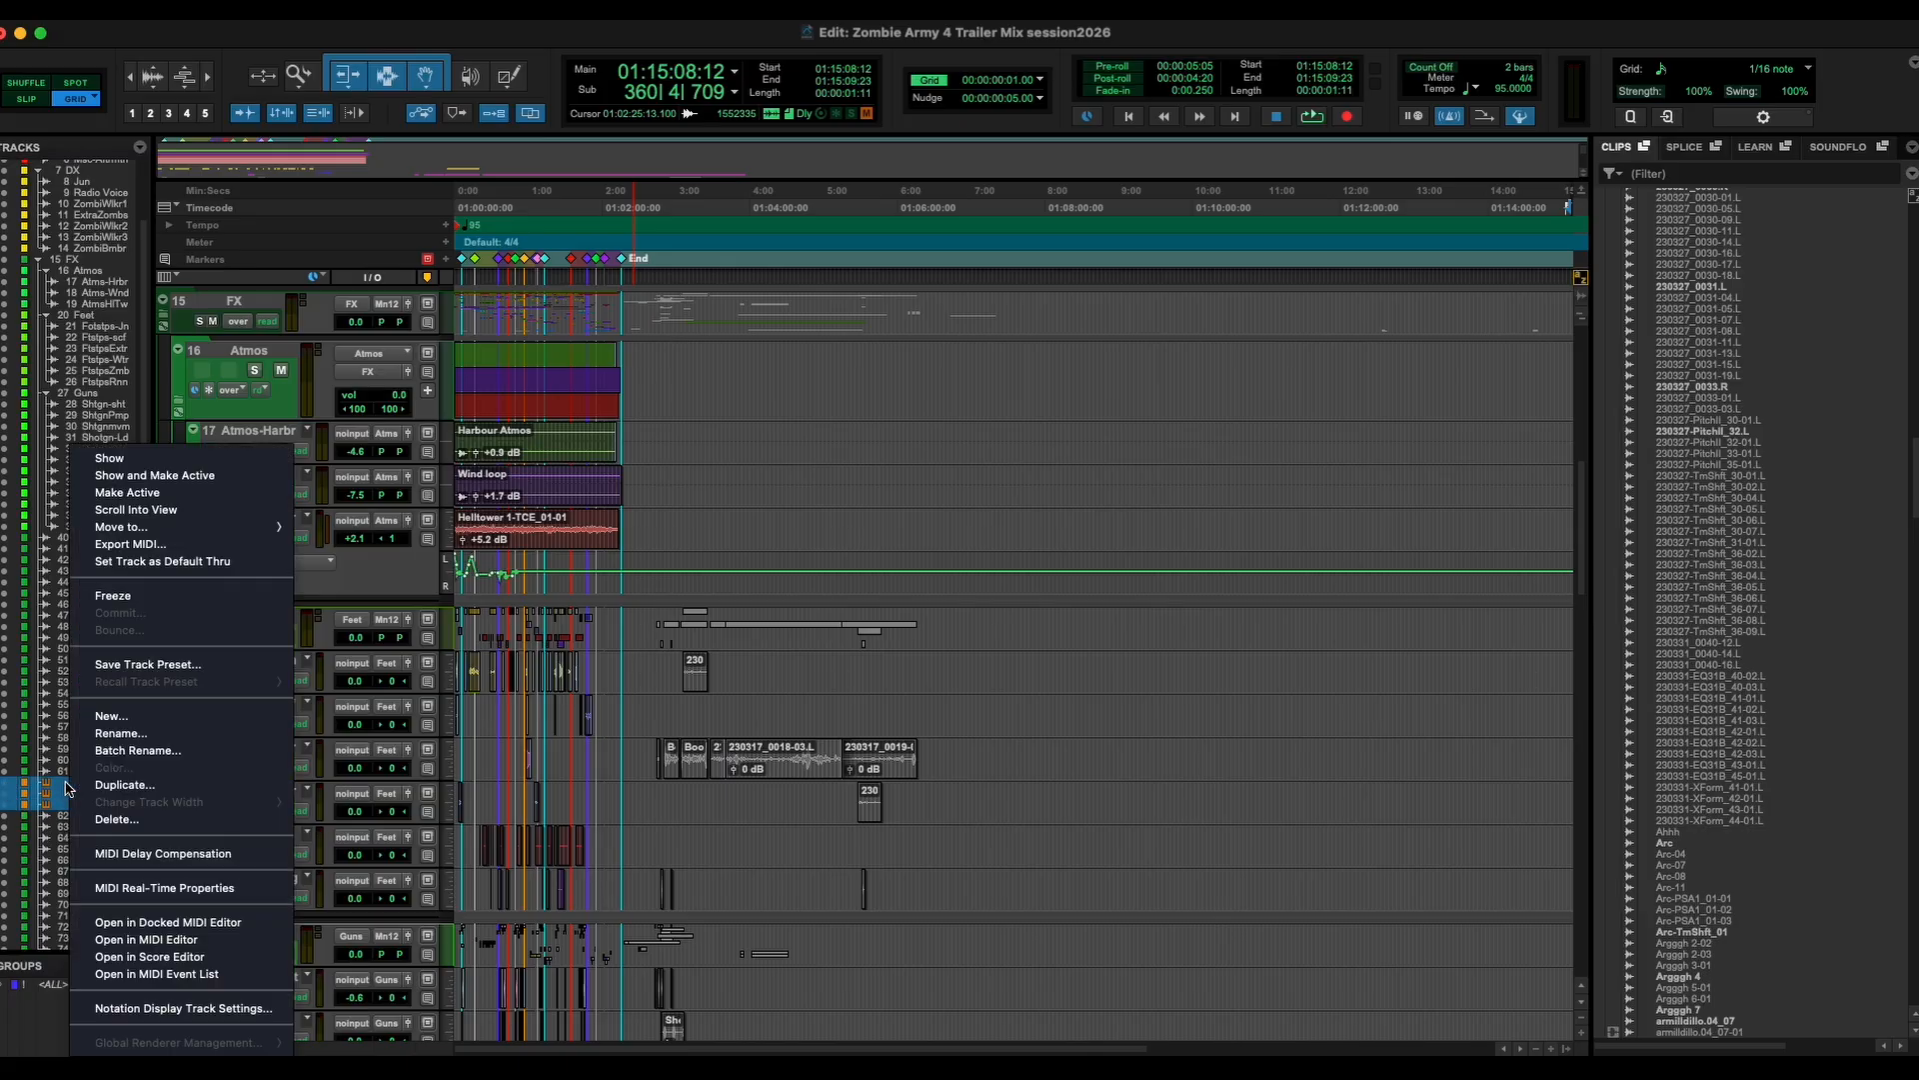
click(128, 819)
key(Return)
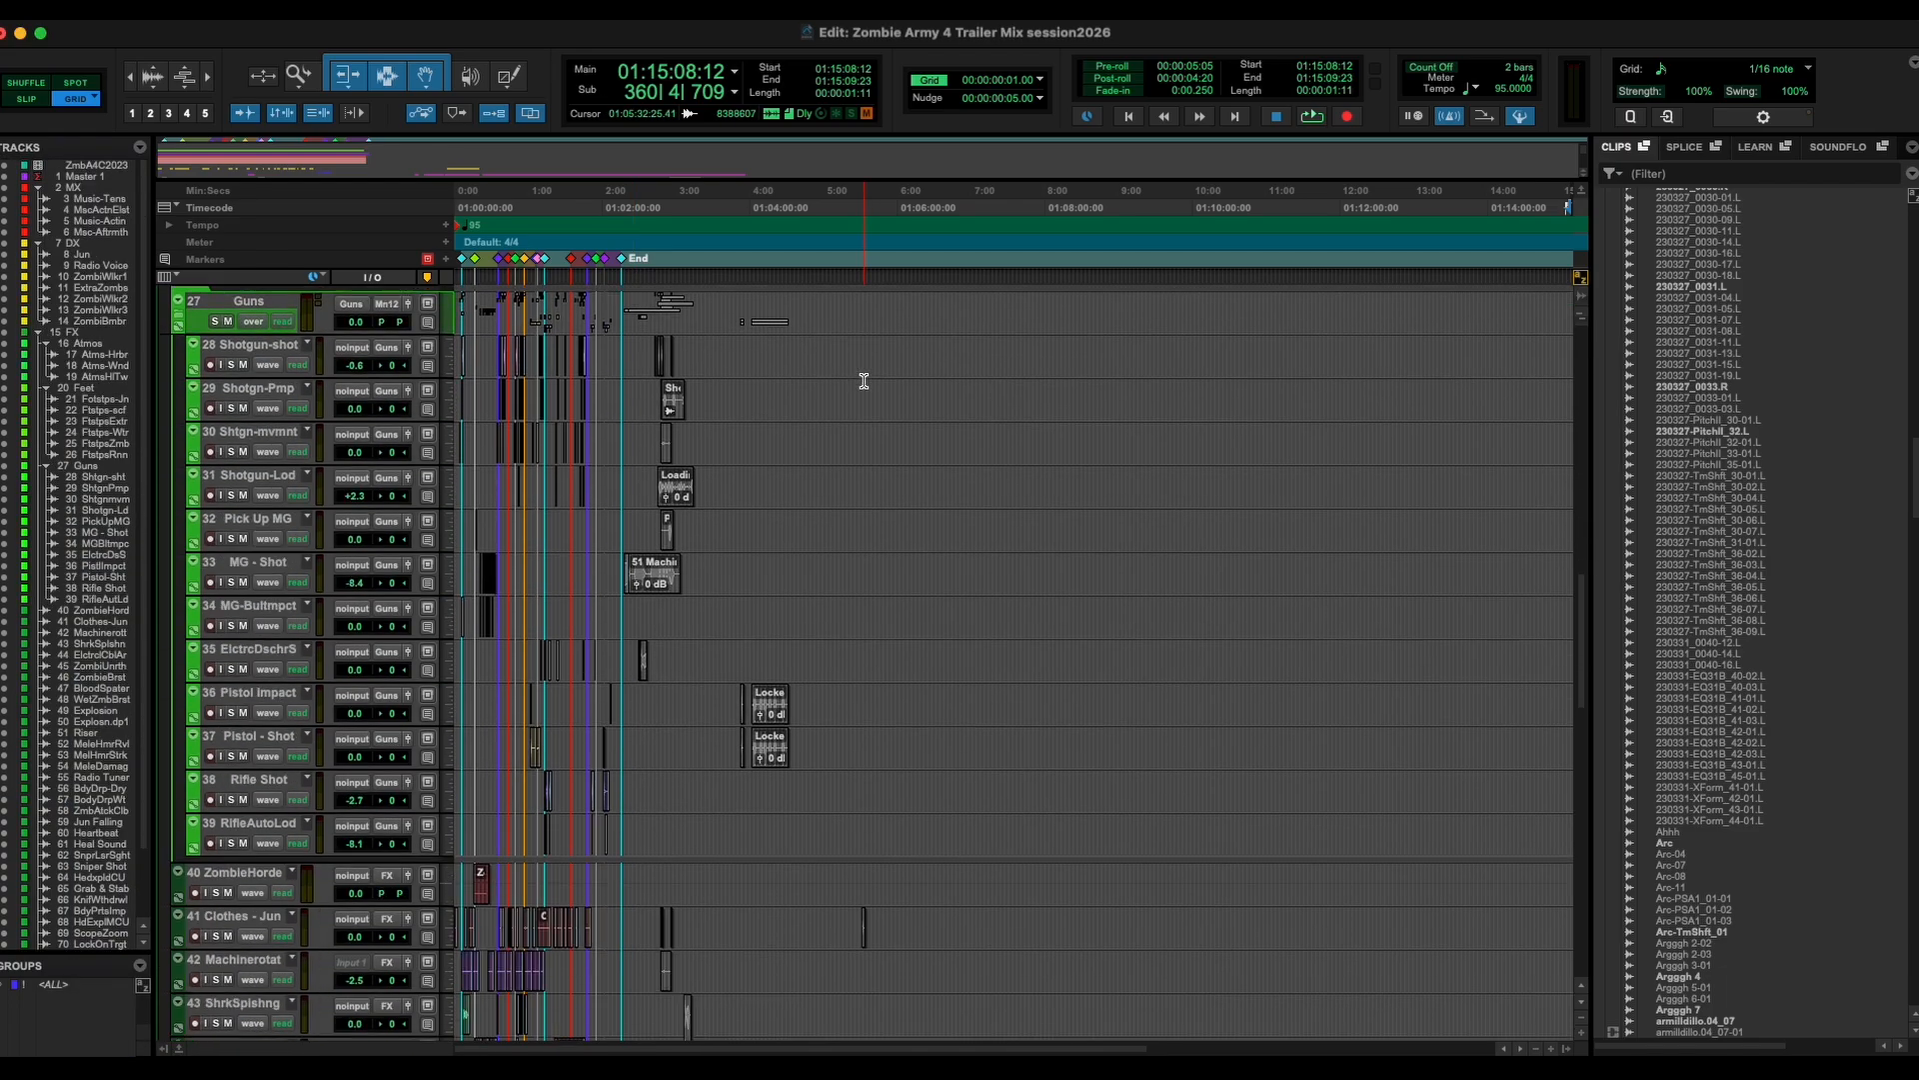
Delete the leftover clips after the End marker, from 01:02:21:11 to 01:08:32:00, on all tracks from Feet down to Shark.
scroll(863, 381, up, 20)
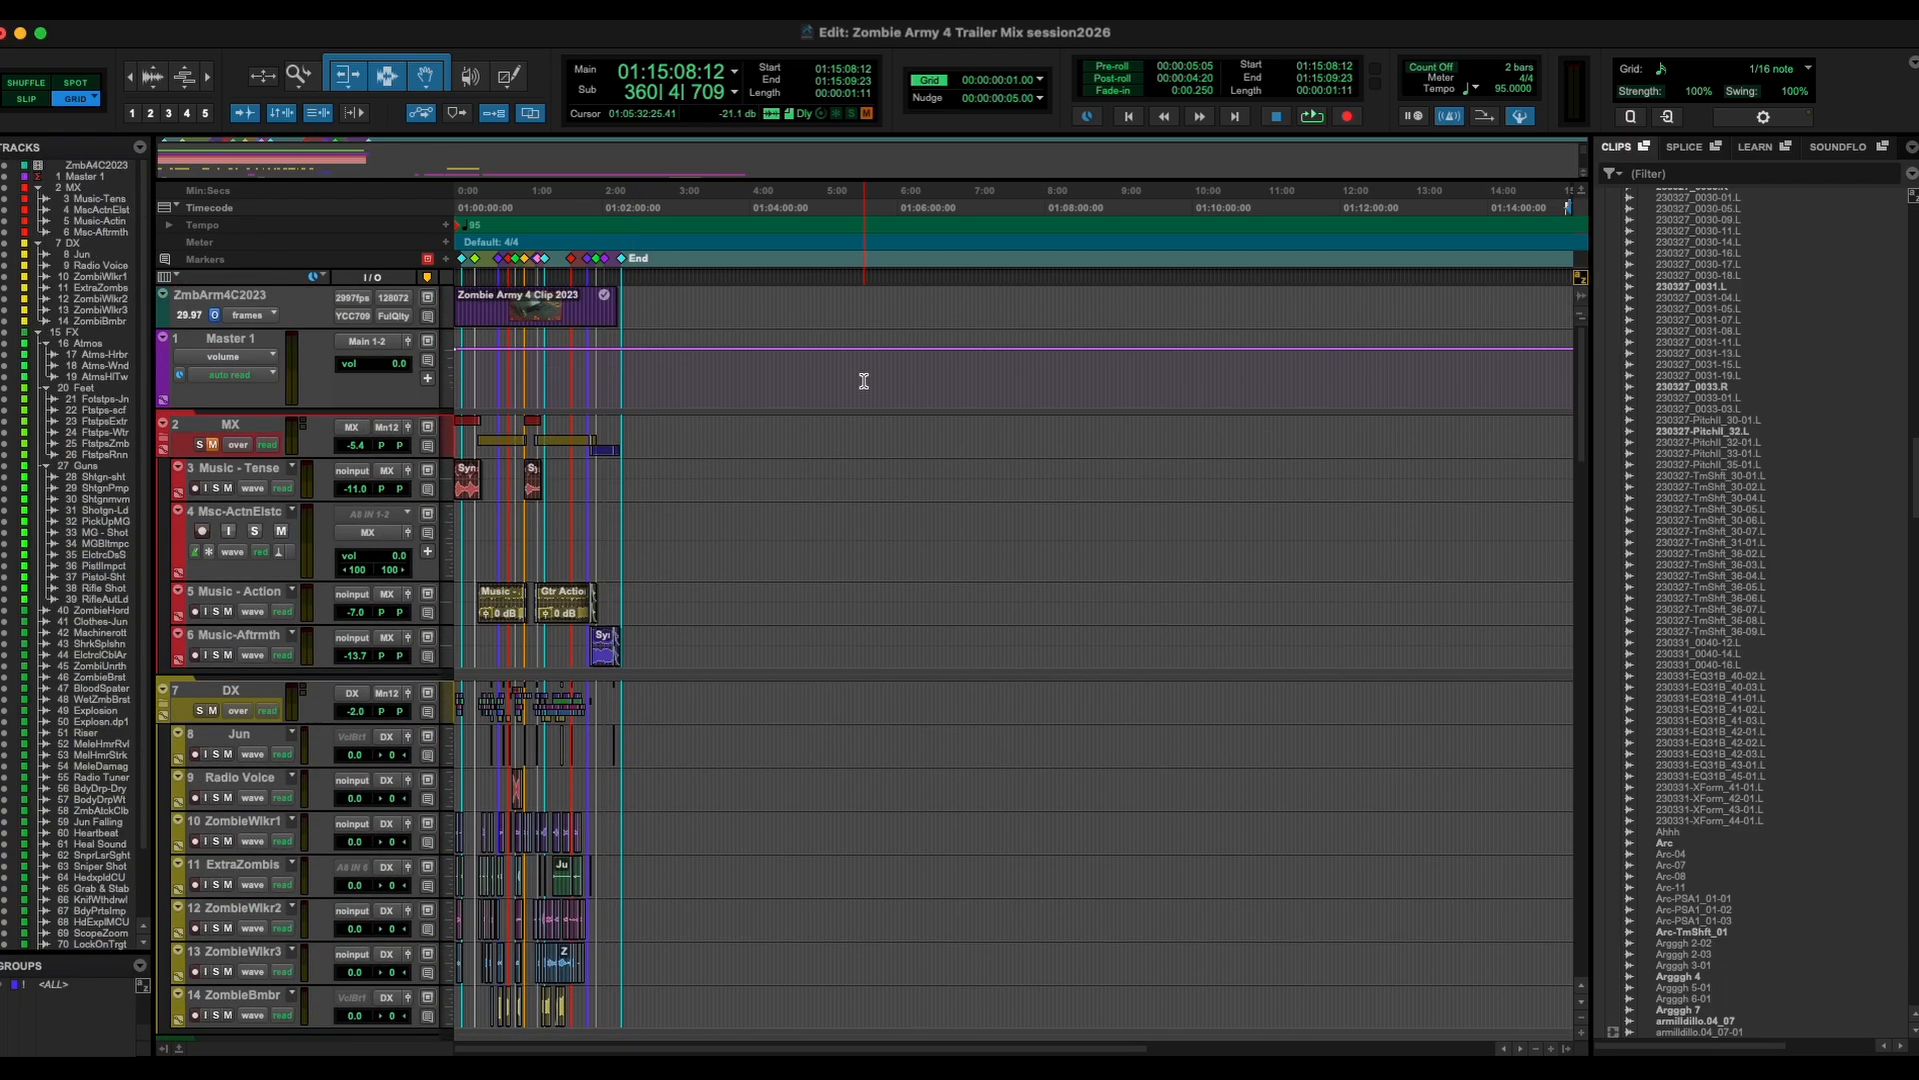
scroll(863, 381, down, 6)
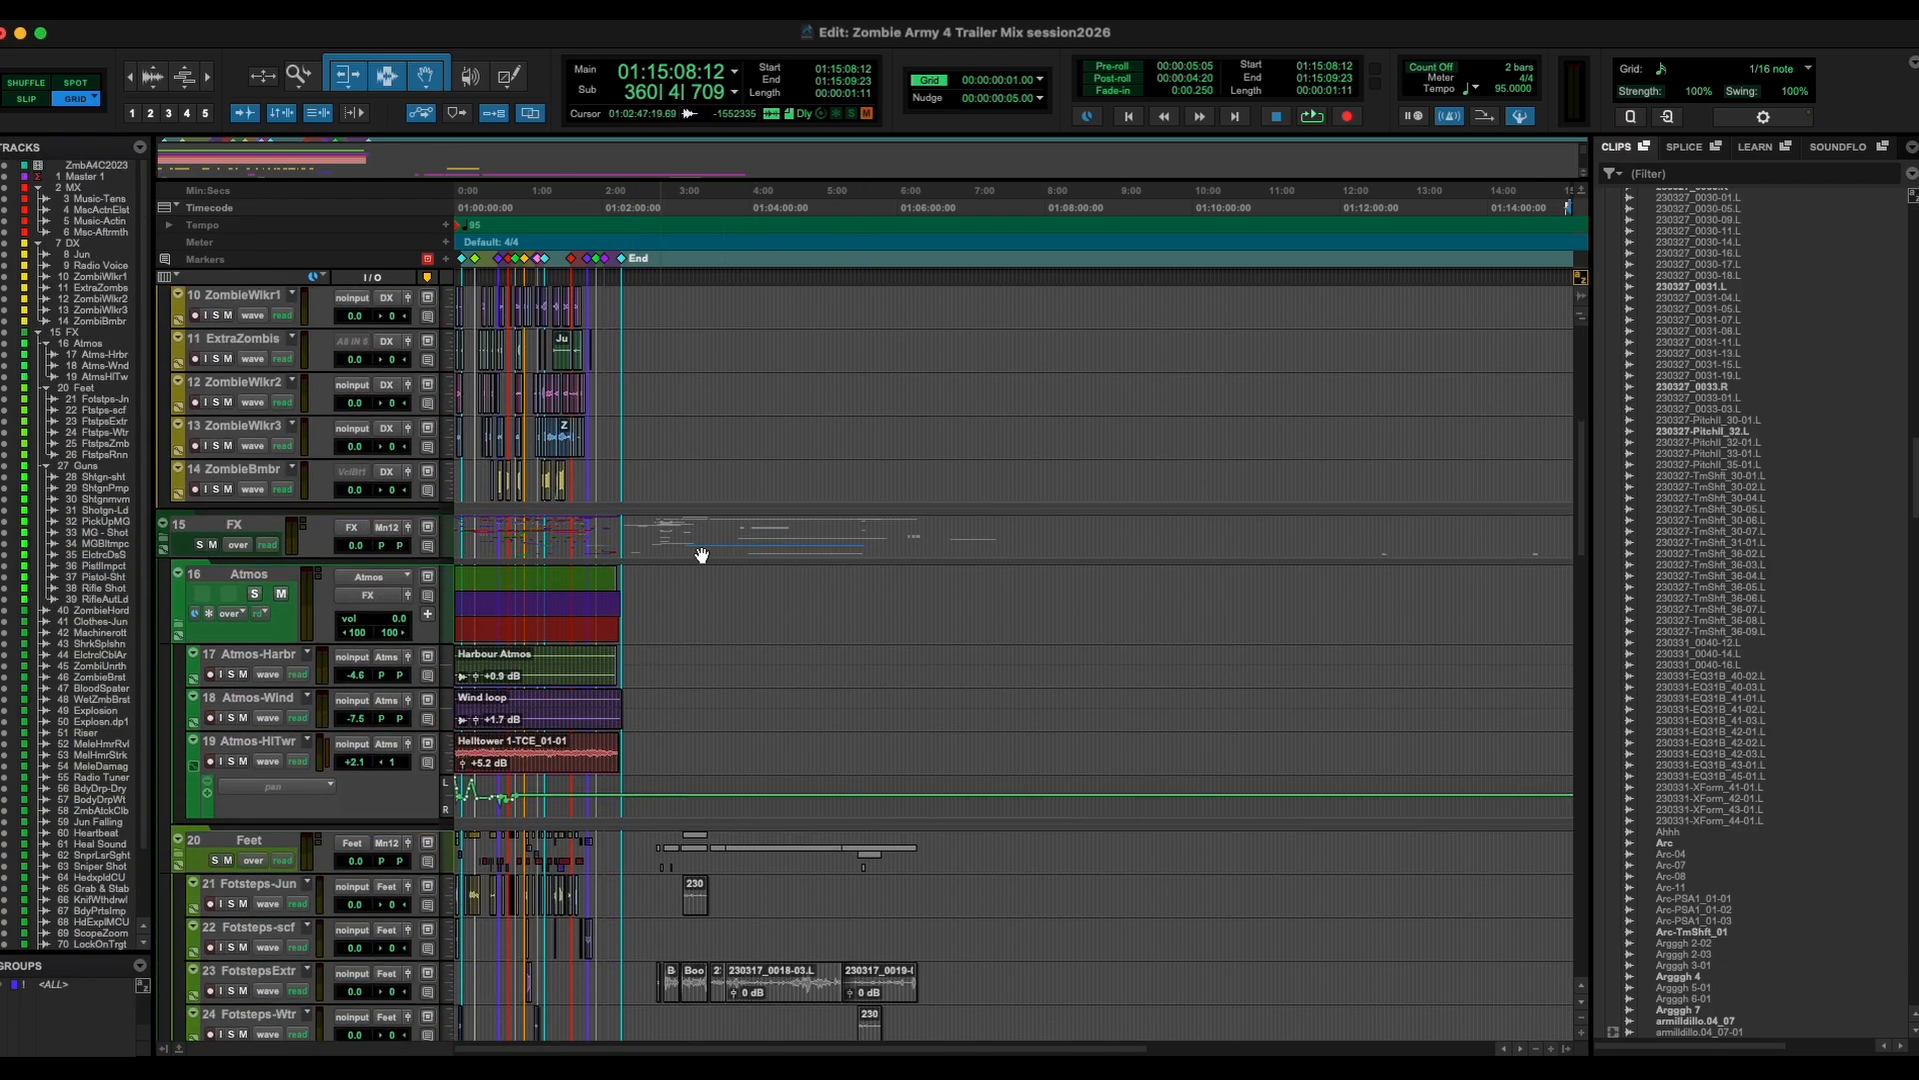
scroll(809, 741, down, 2)
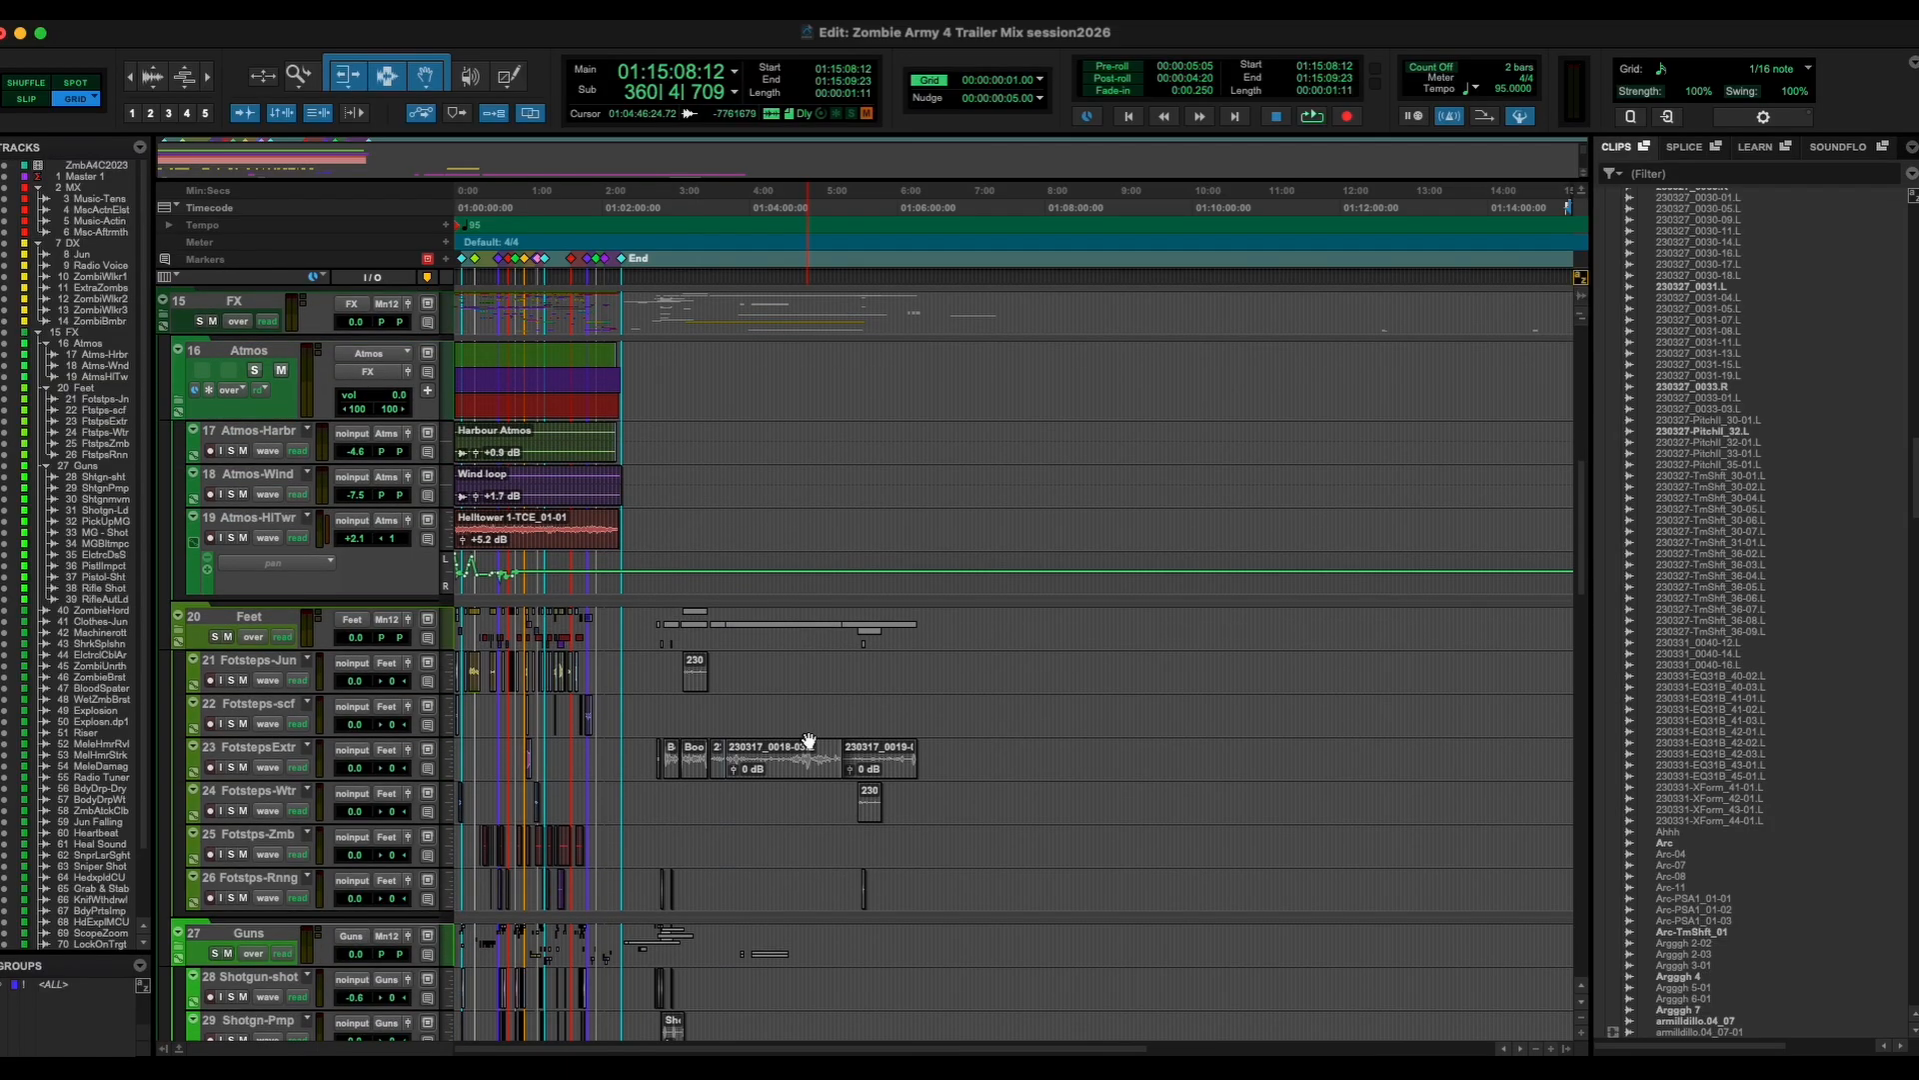
drag(630, 613, 1085, 1044)
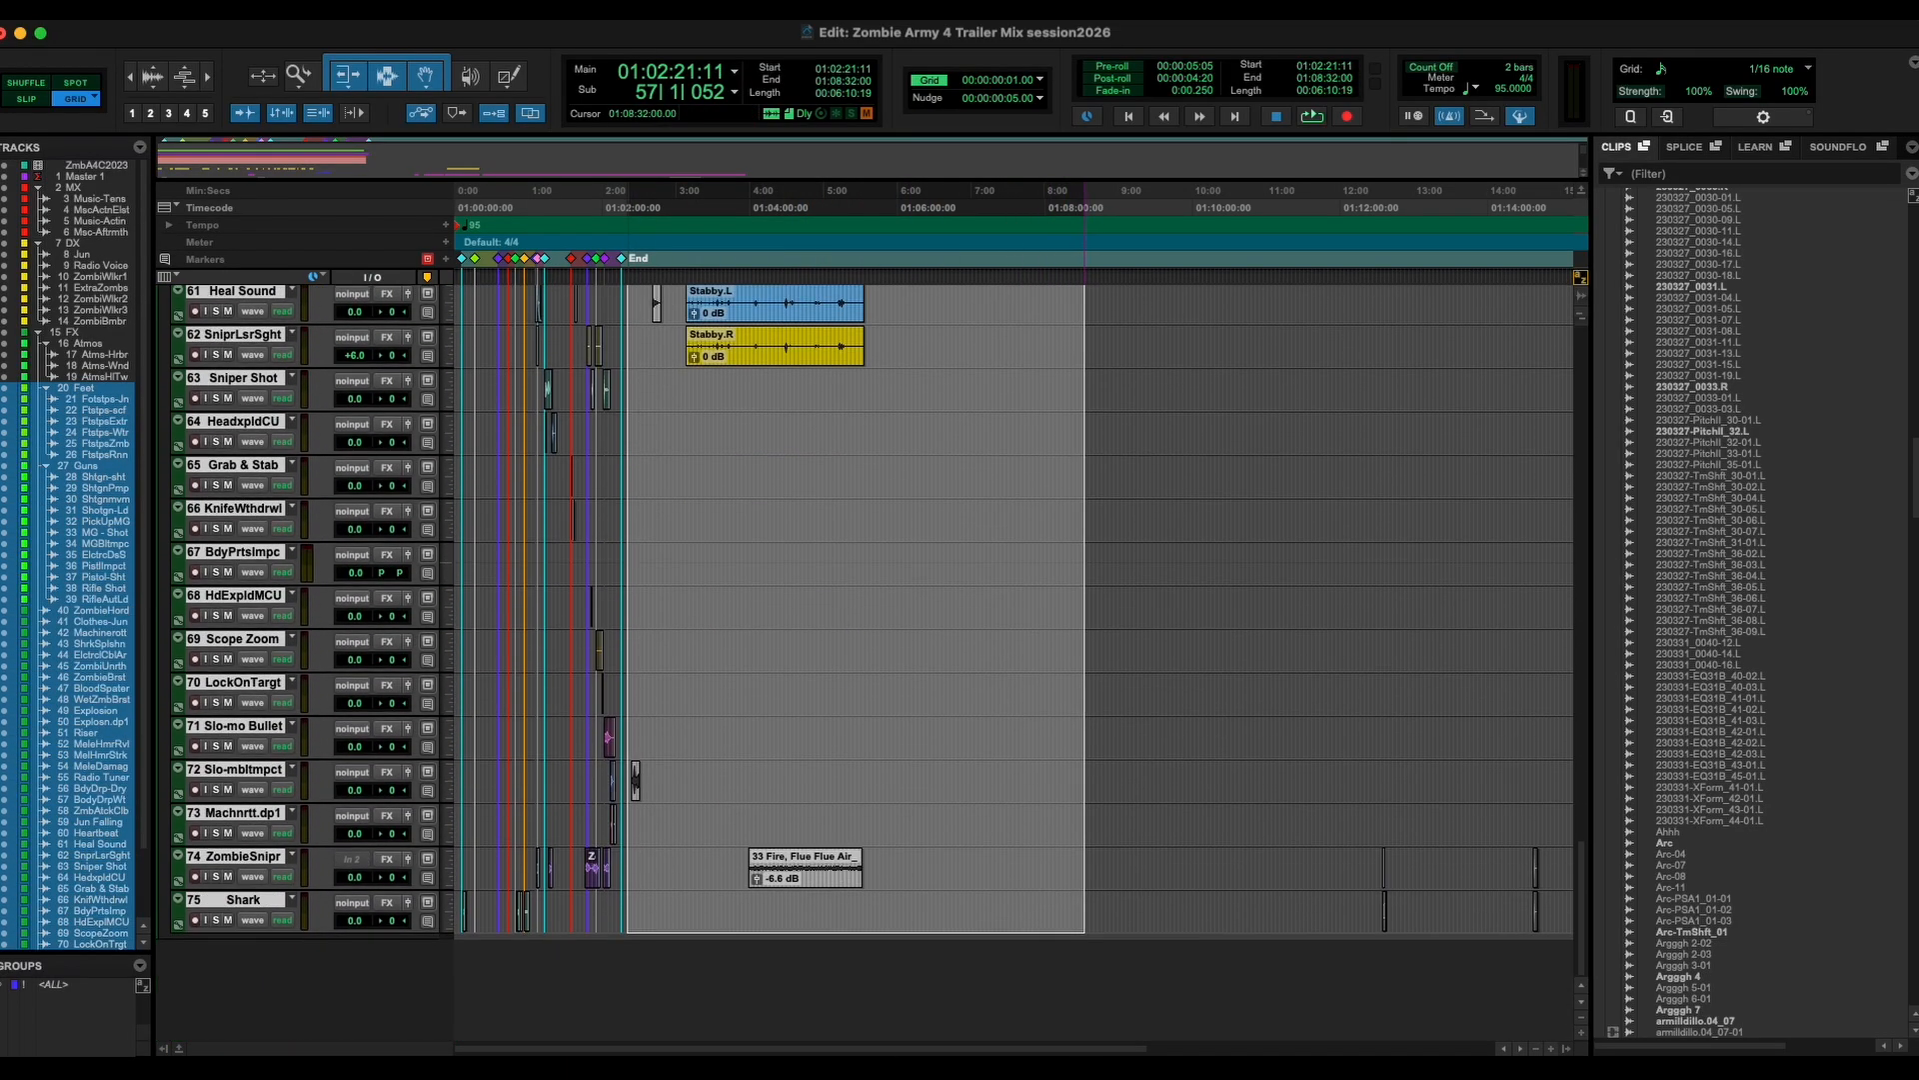
key(Delete)
scroll(968, 737, up, 15)
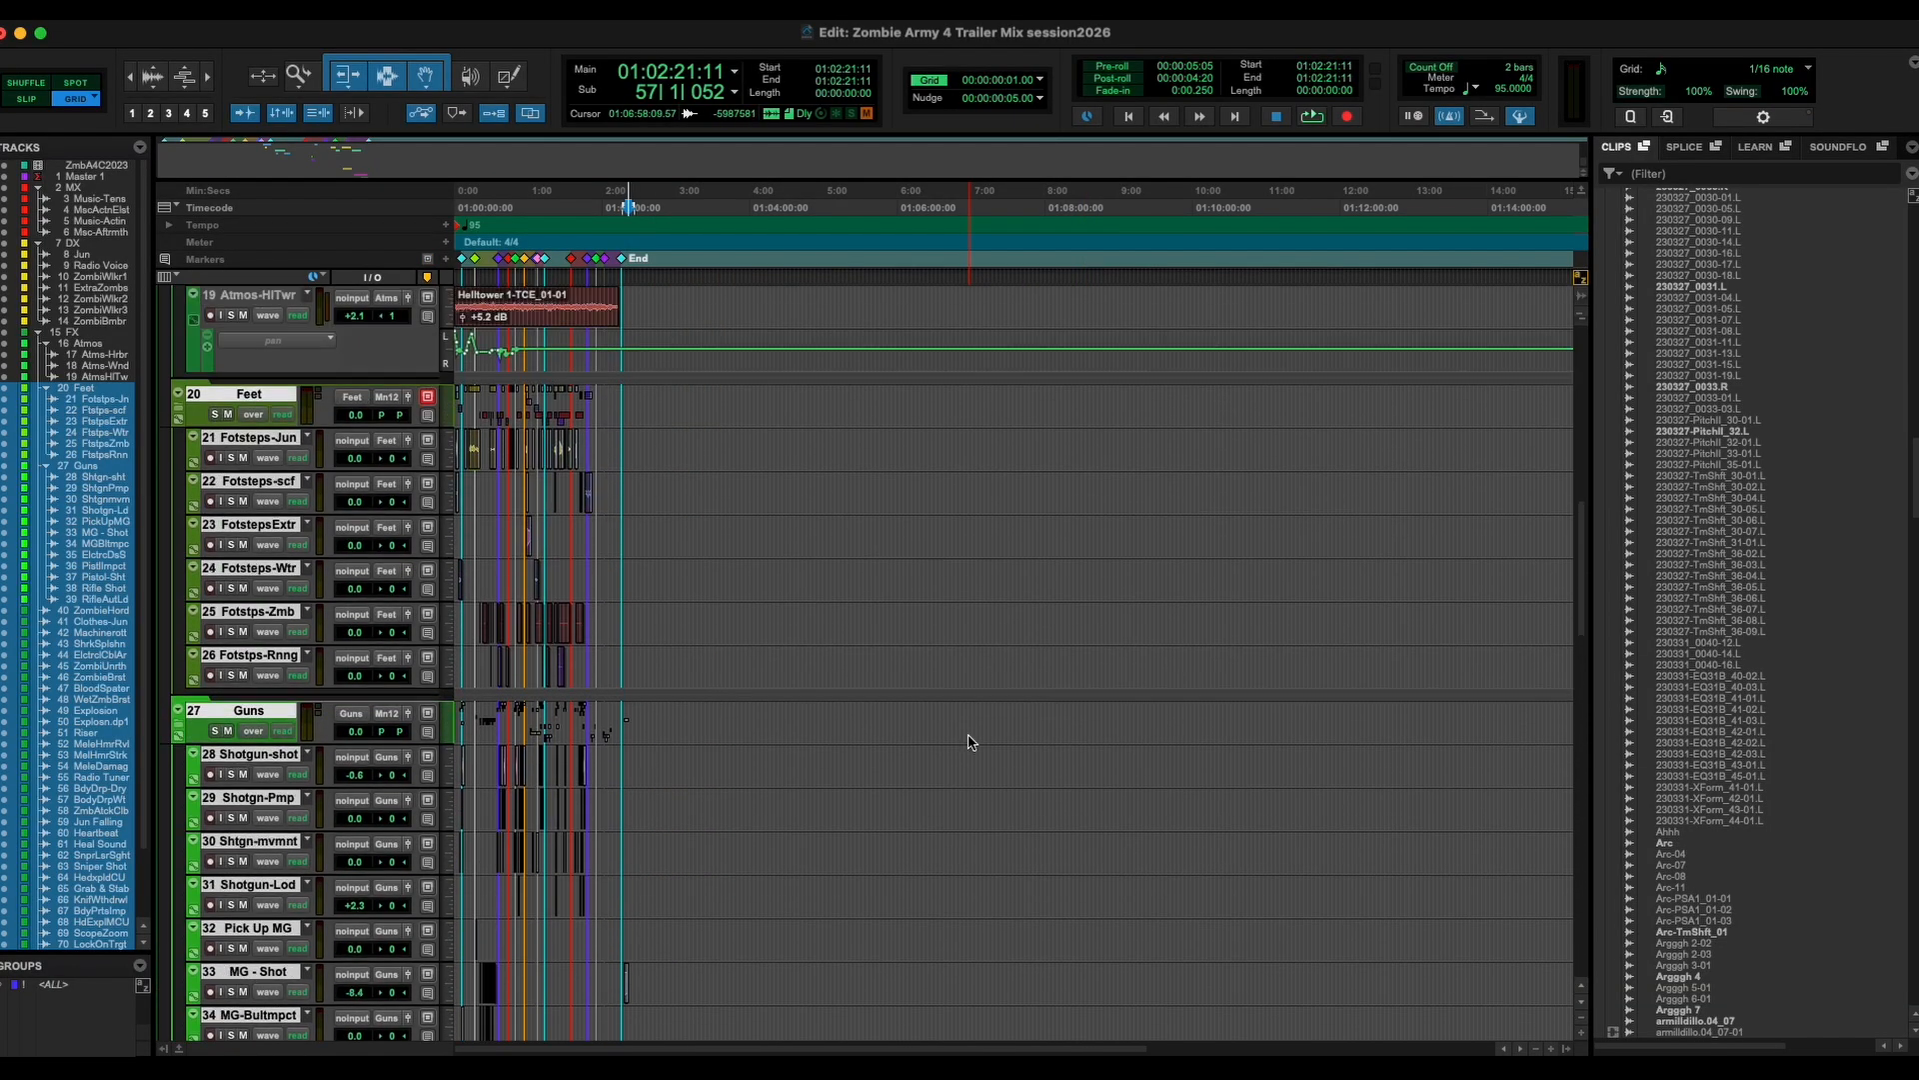
scroll(693, 597, down, 15)
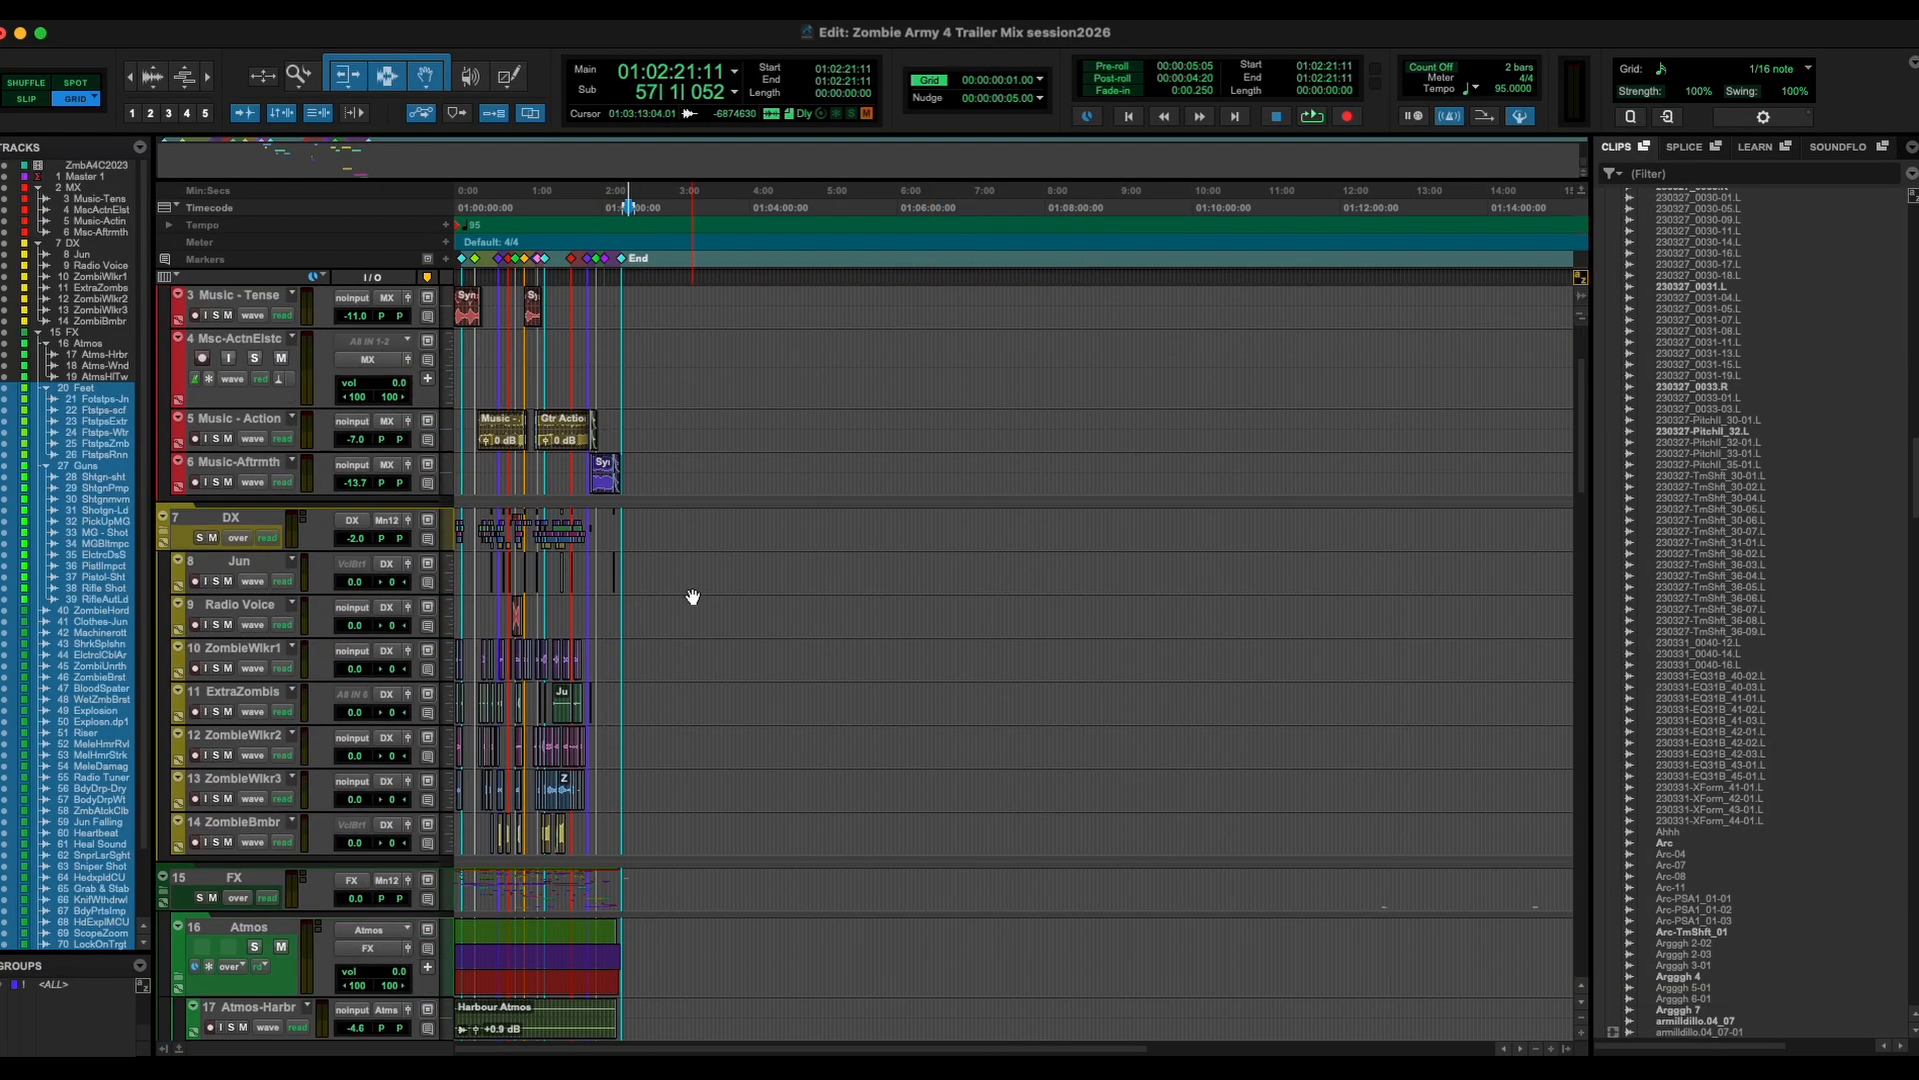
scroll(693, 597, down, 10)
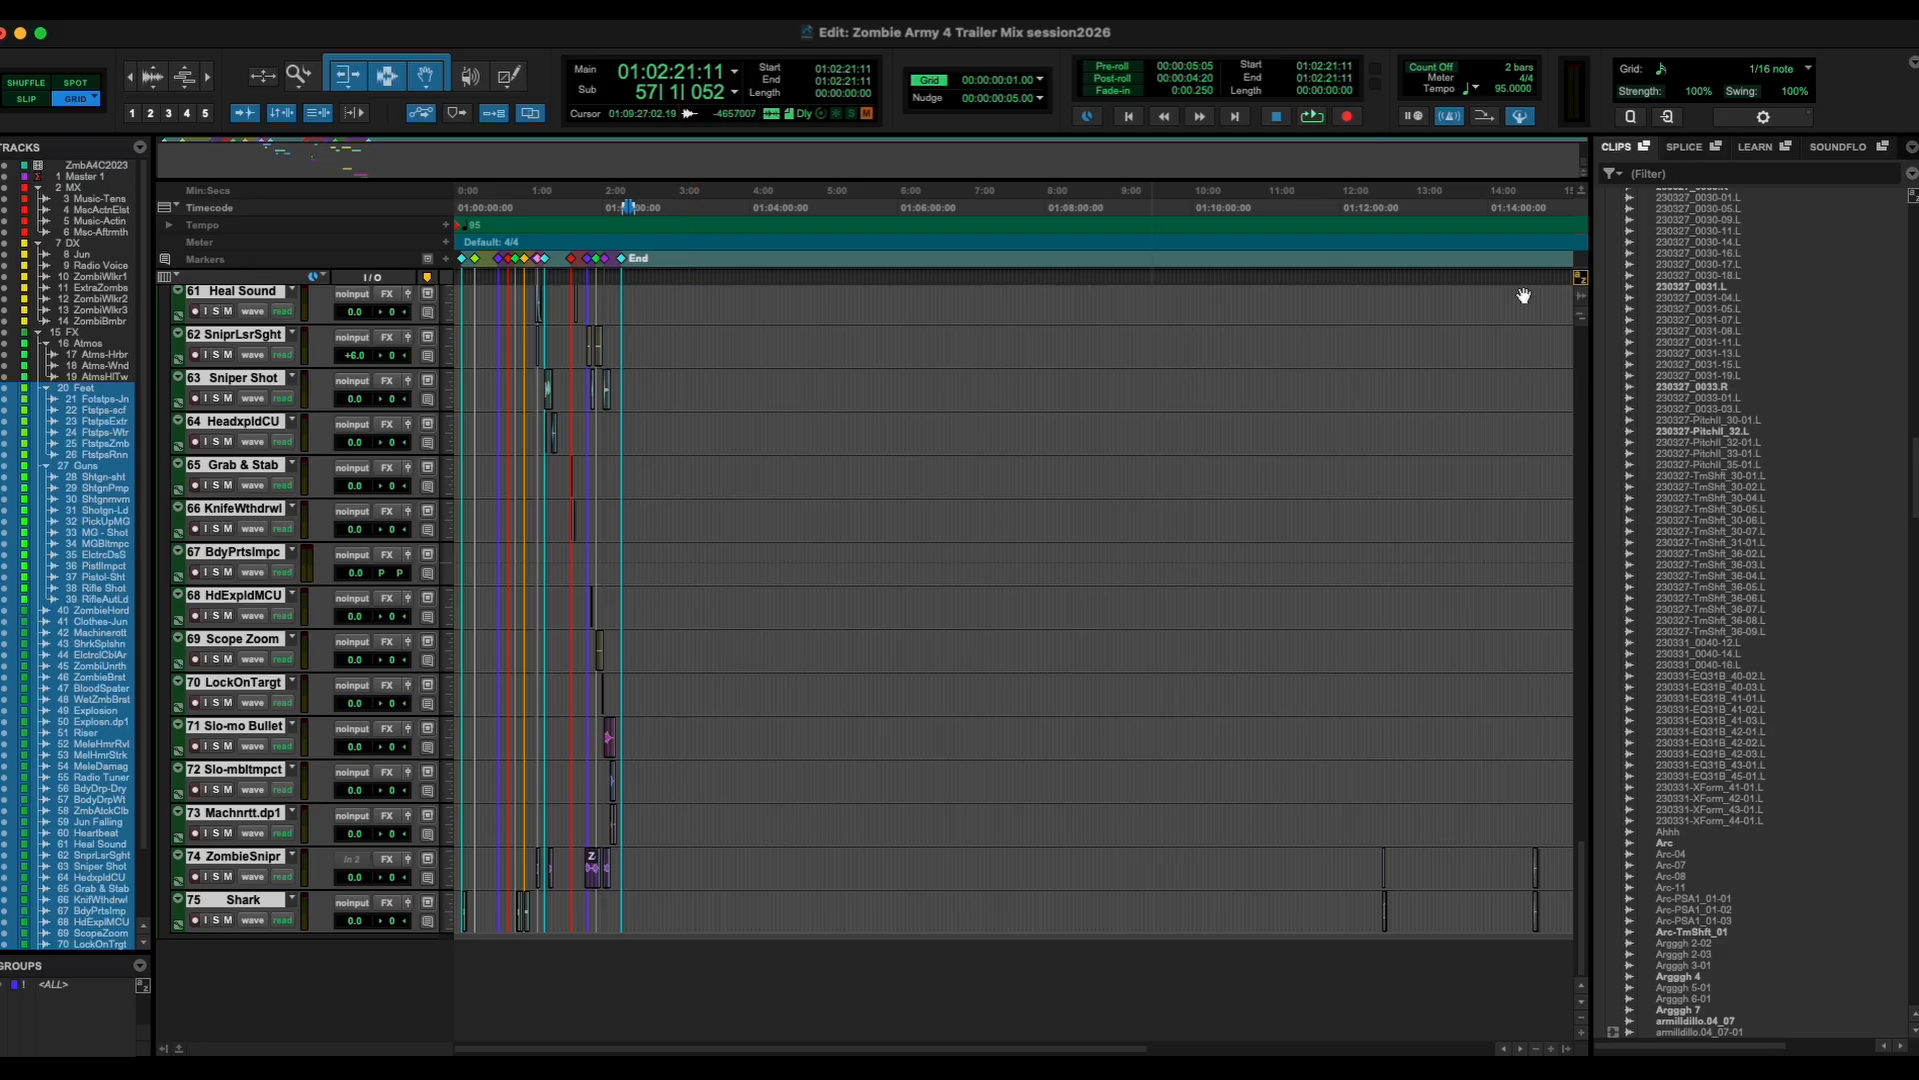
Select all unused clips in the clip list and clear them with the Remove option, keeping their source files on disk.
key(shift+super+u)
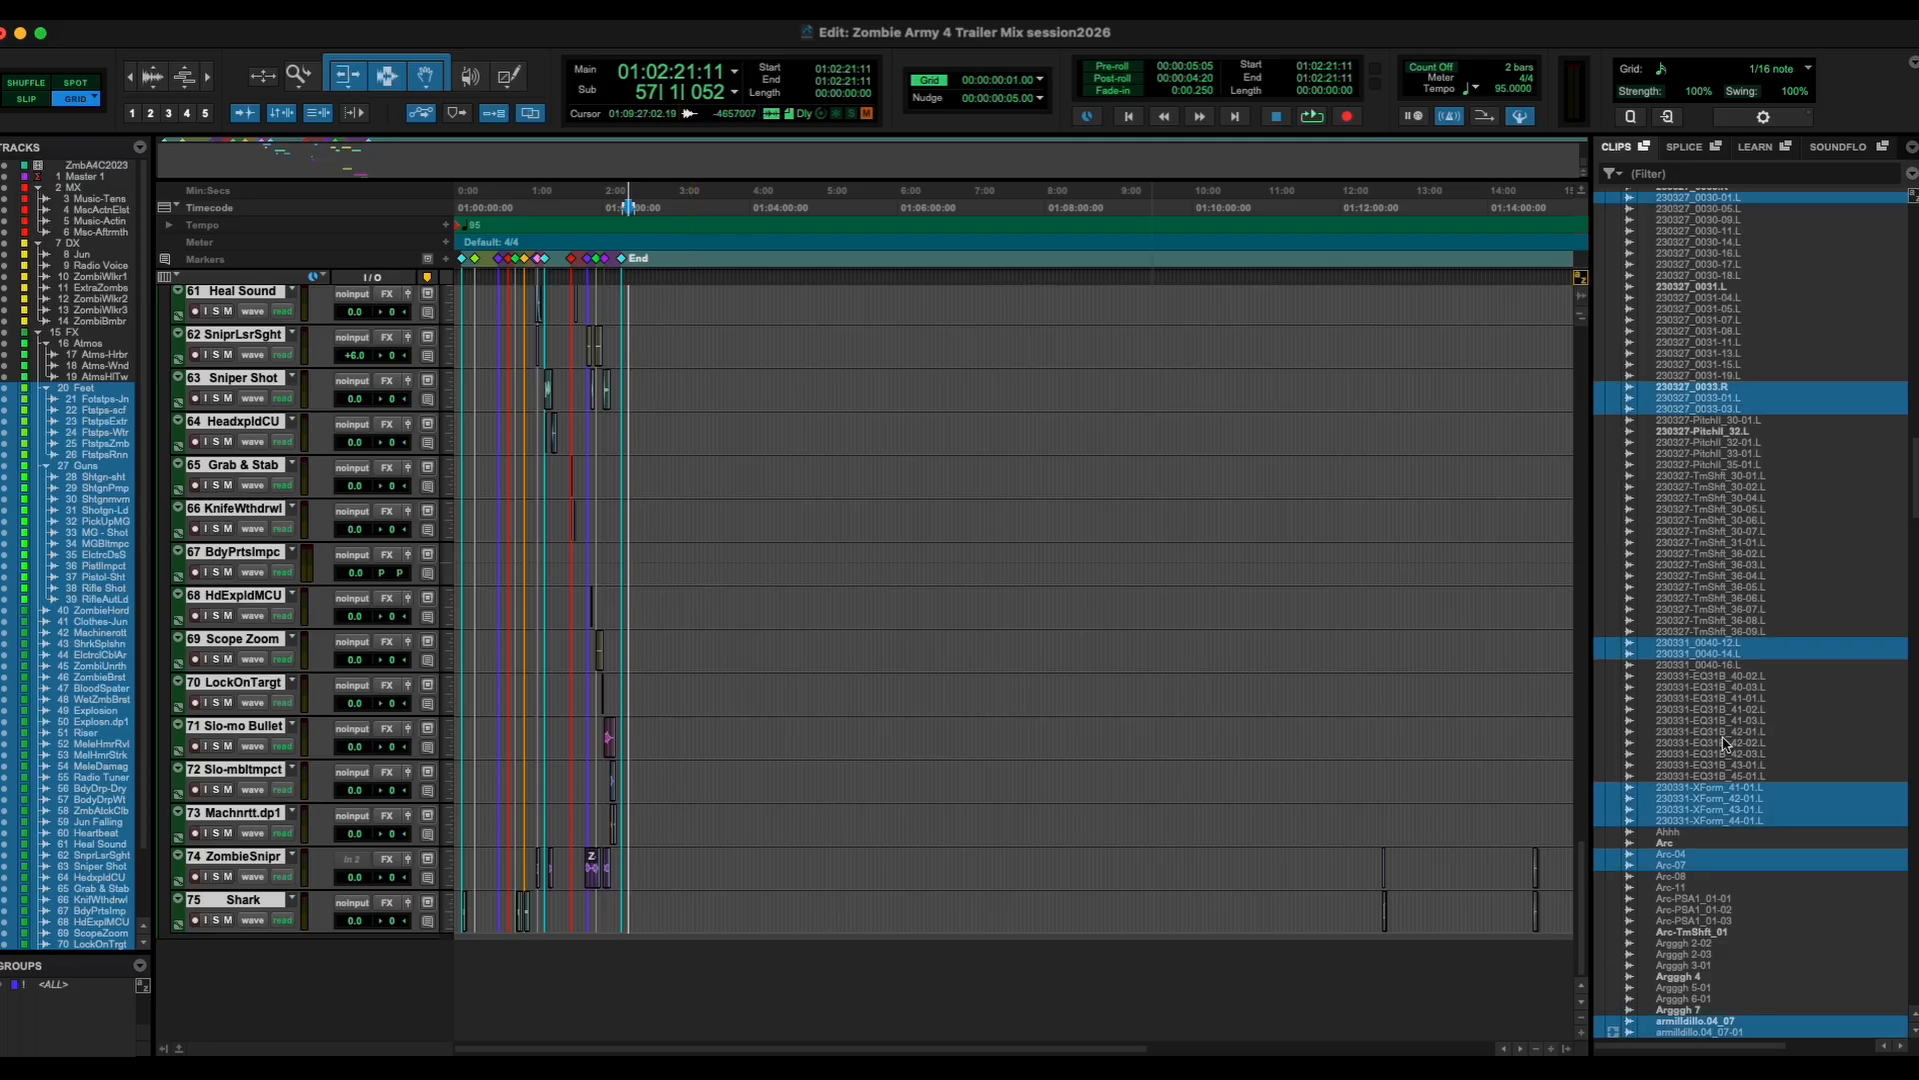
click(1911, 176)
mouse_move(1769, 208)
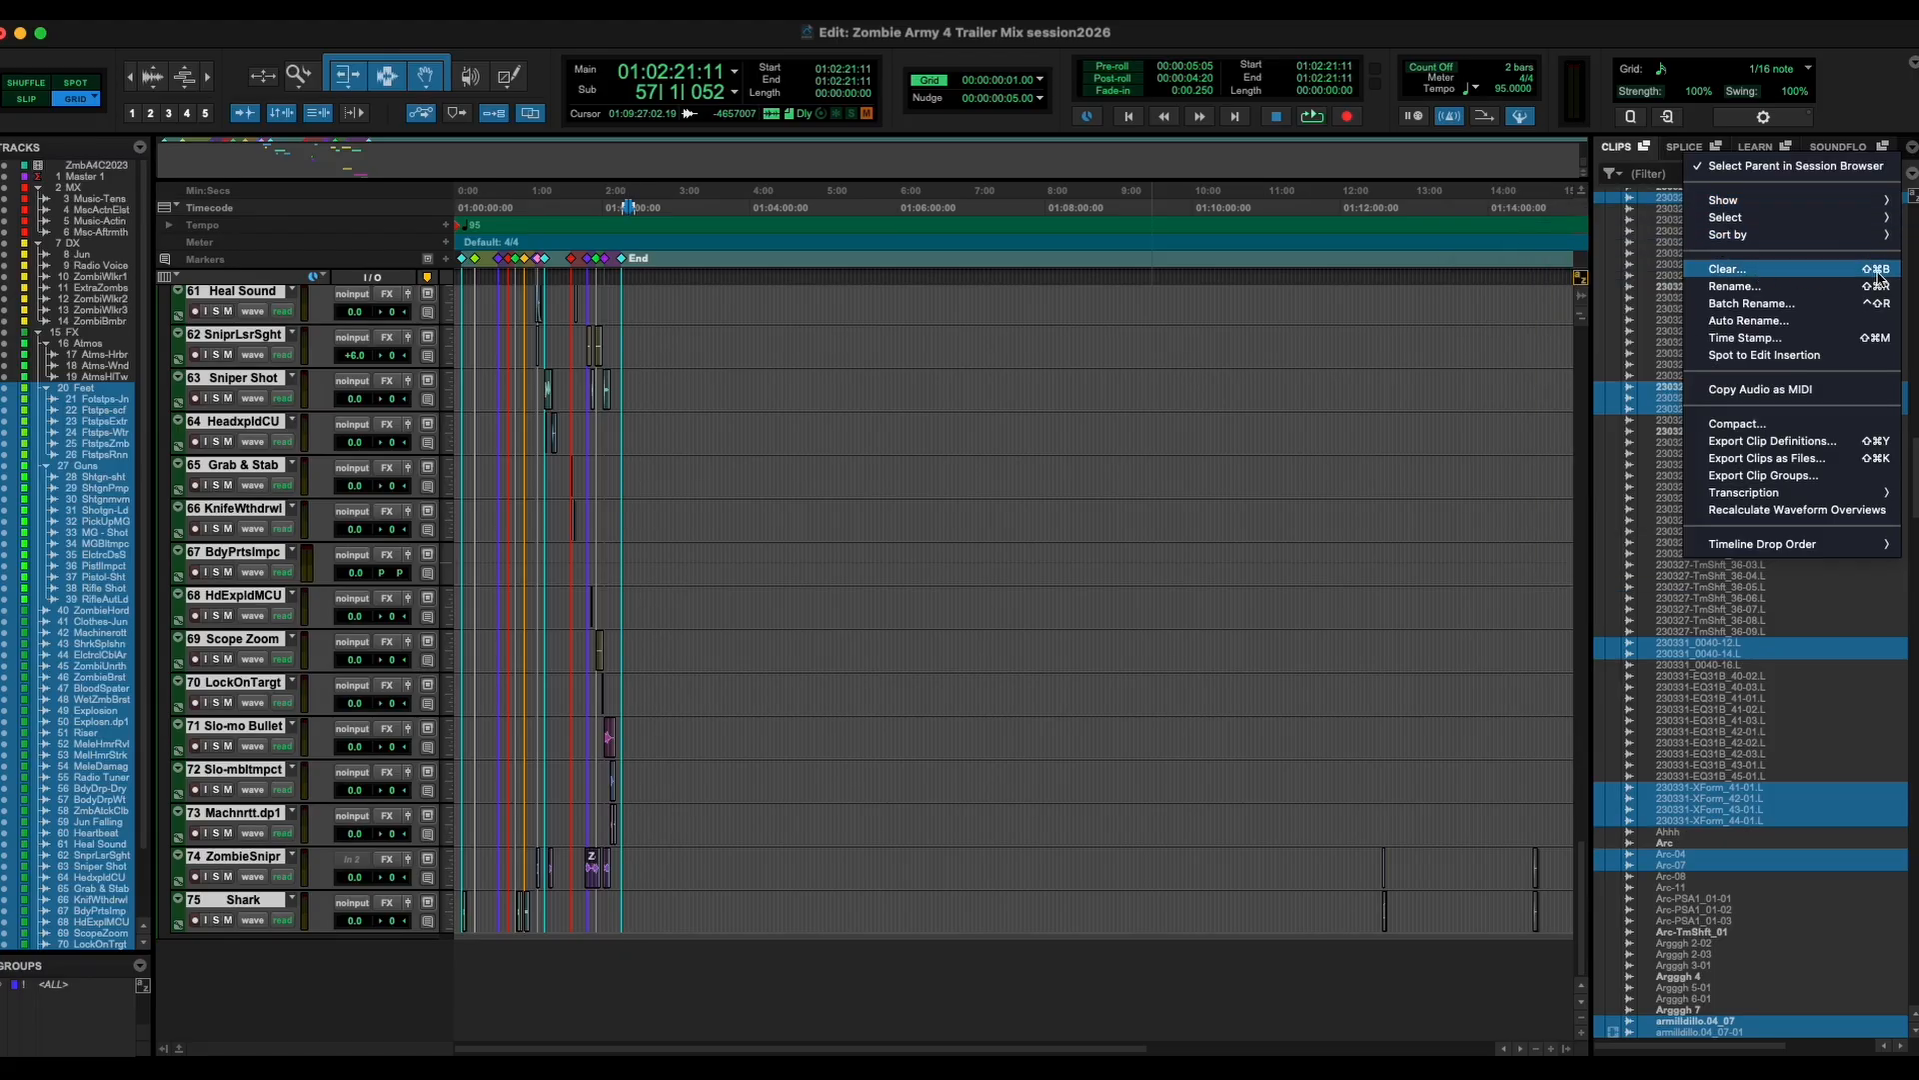
click(1744, 277)
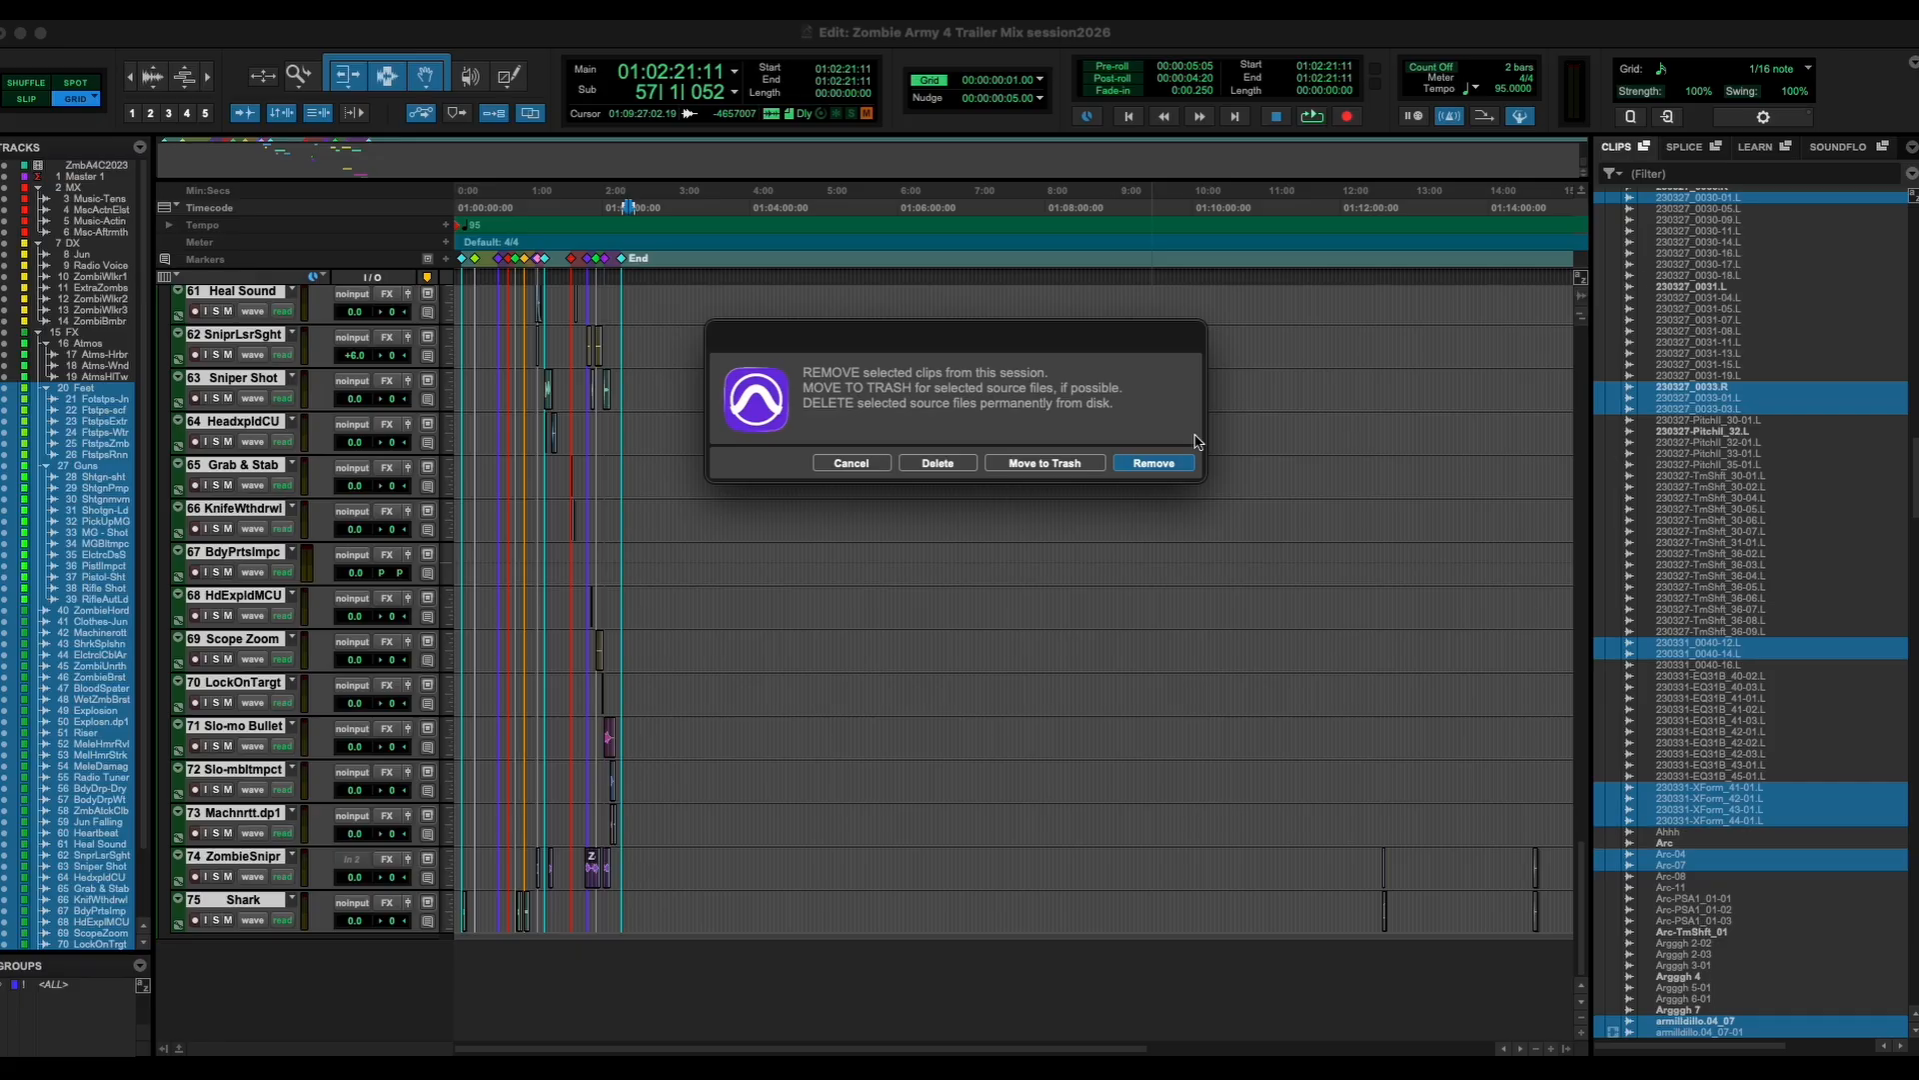
click(1154, 464)
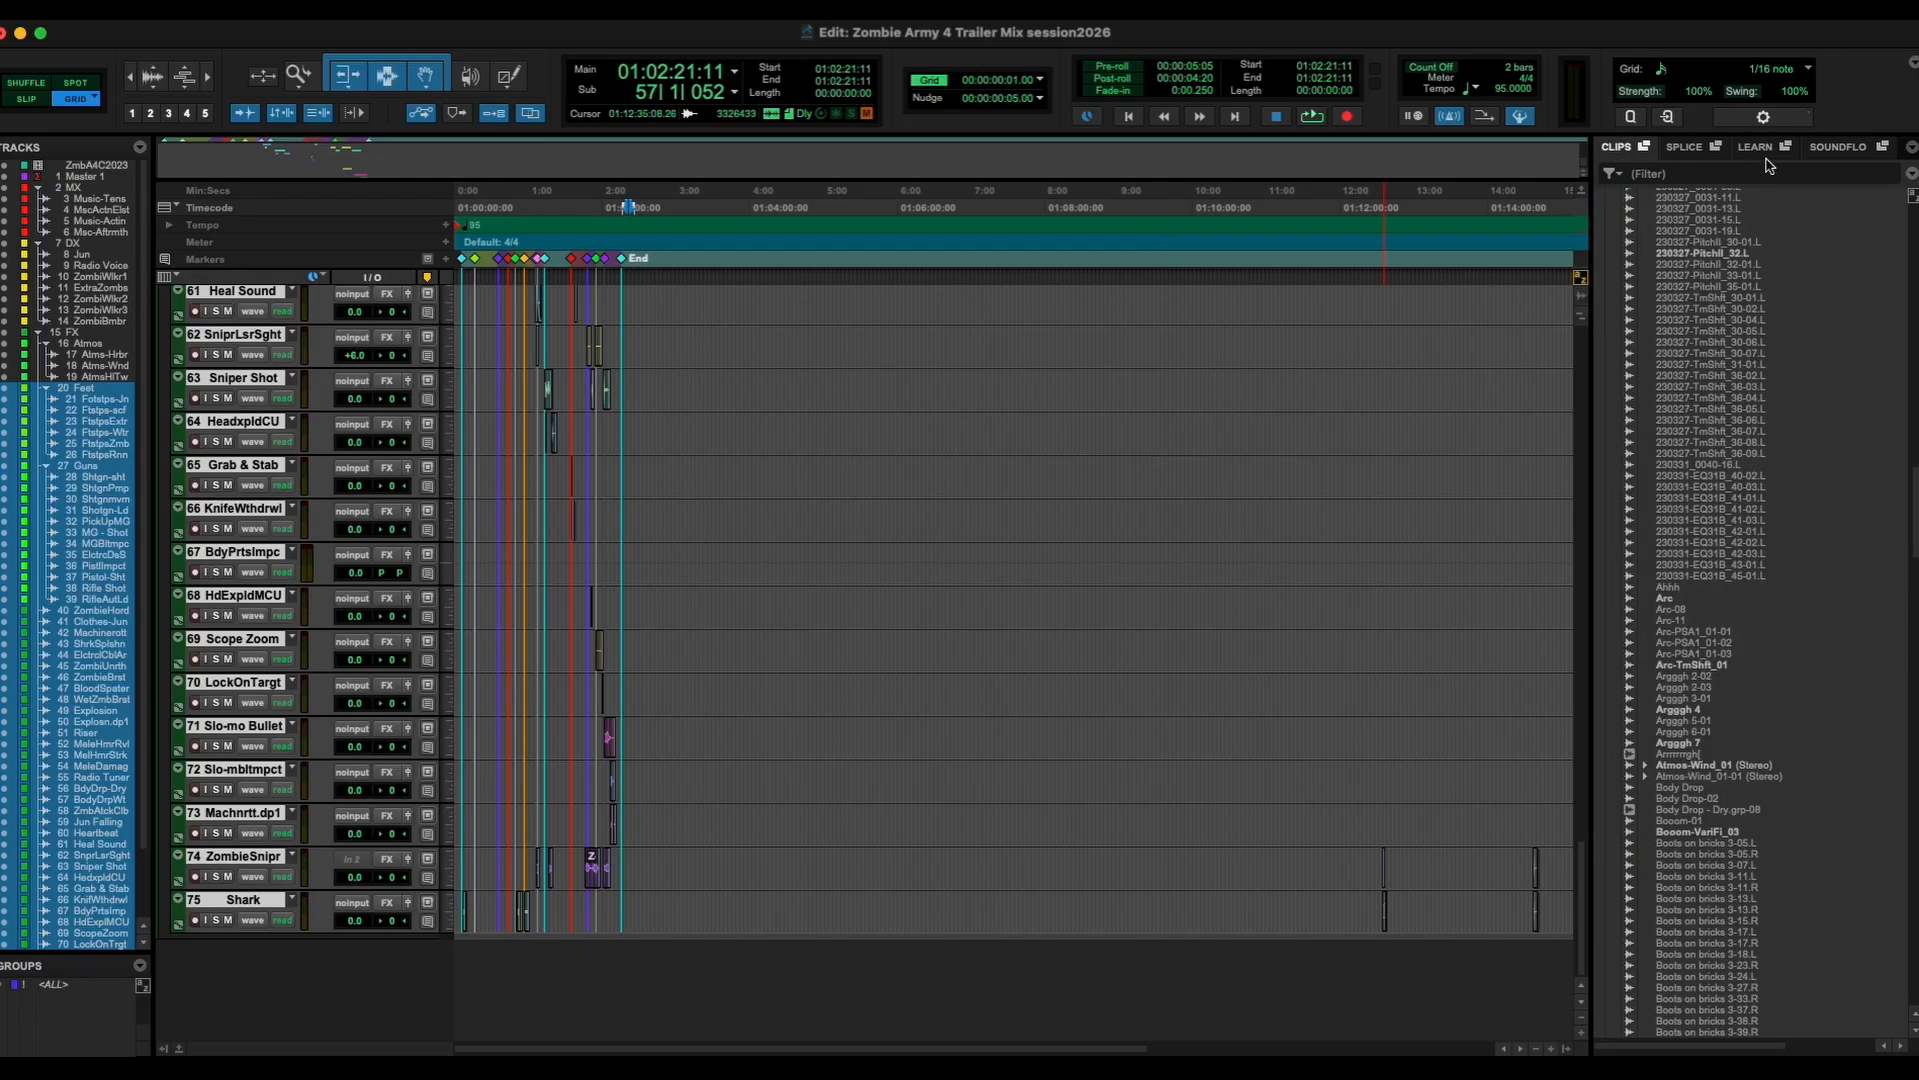
Delete the stray clips between 01:12:13:03 and 01:15:33:18 on the ZombieSnipr and Shark tracks.
scroll(1744, 887, down, 2)
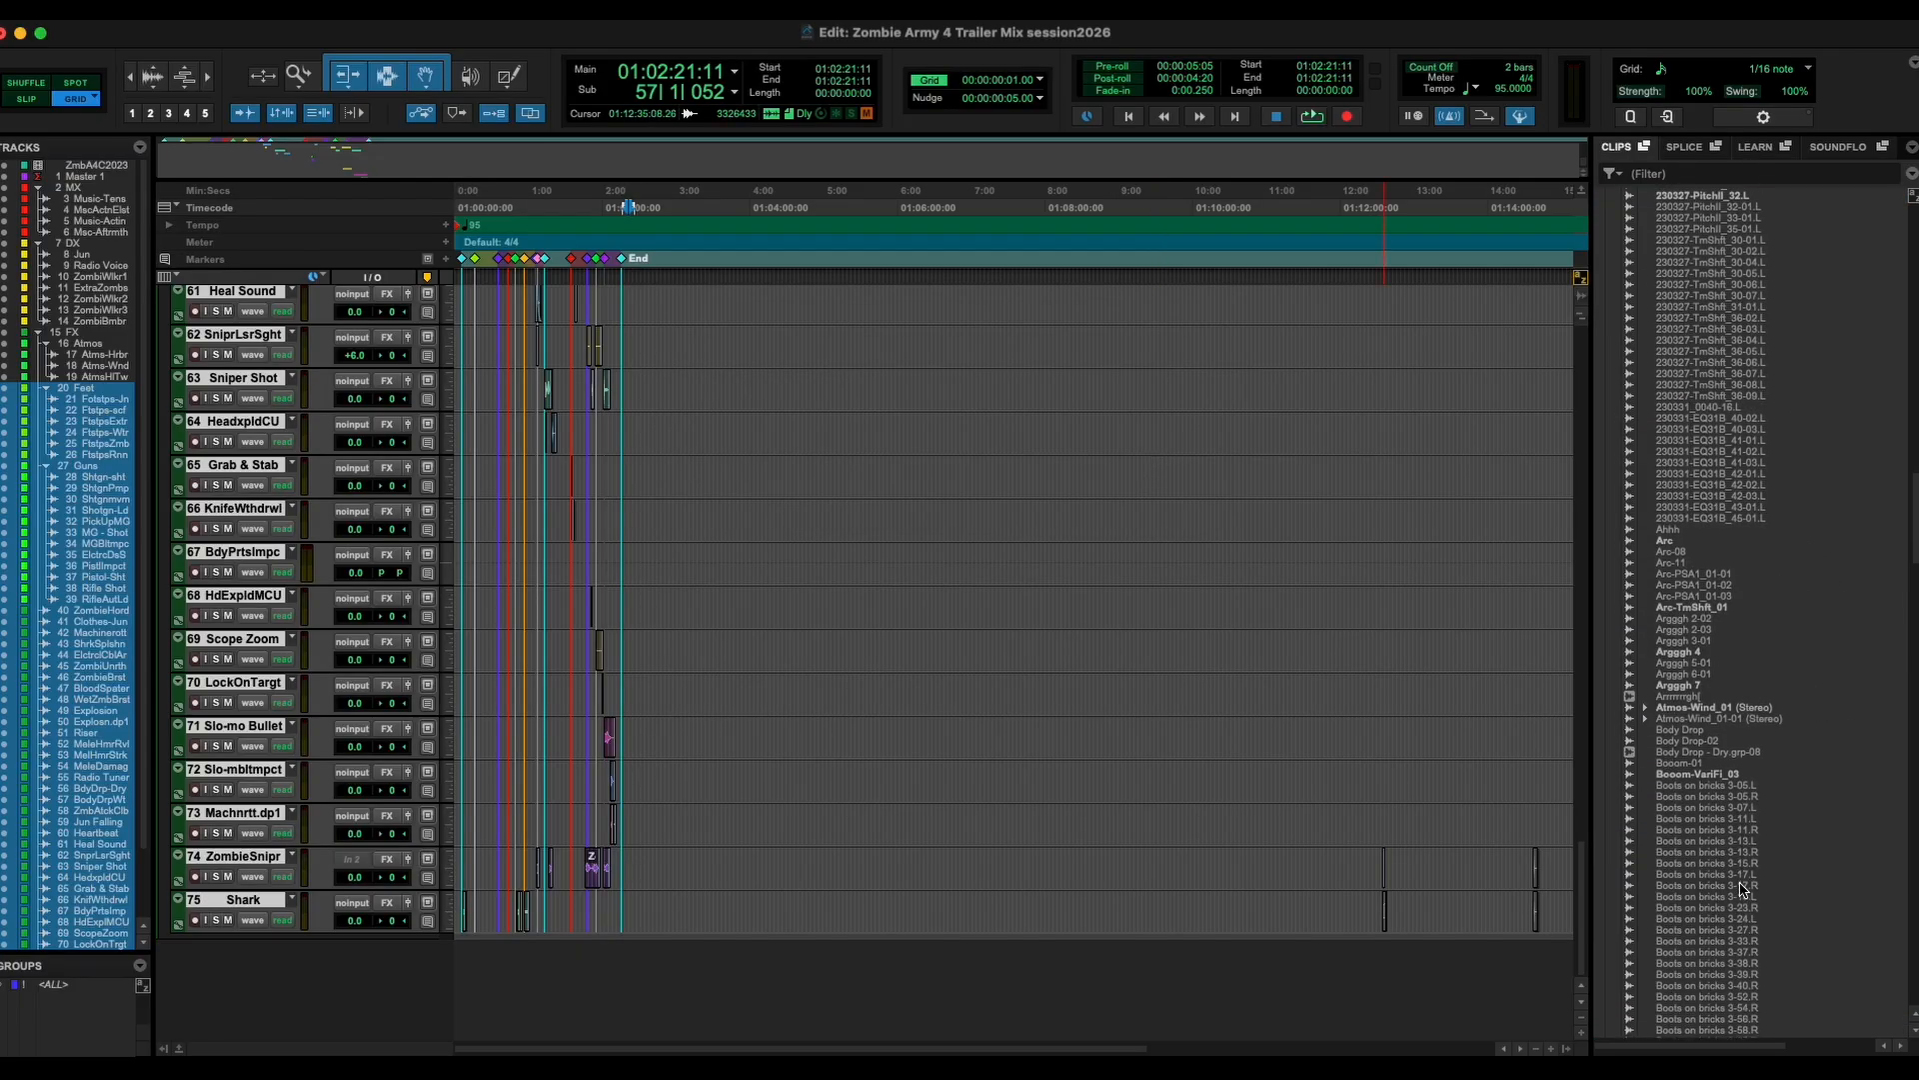
drag(1368, 862, 1046, 965)
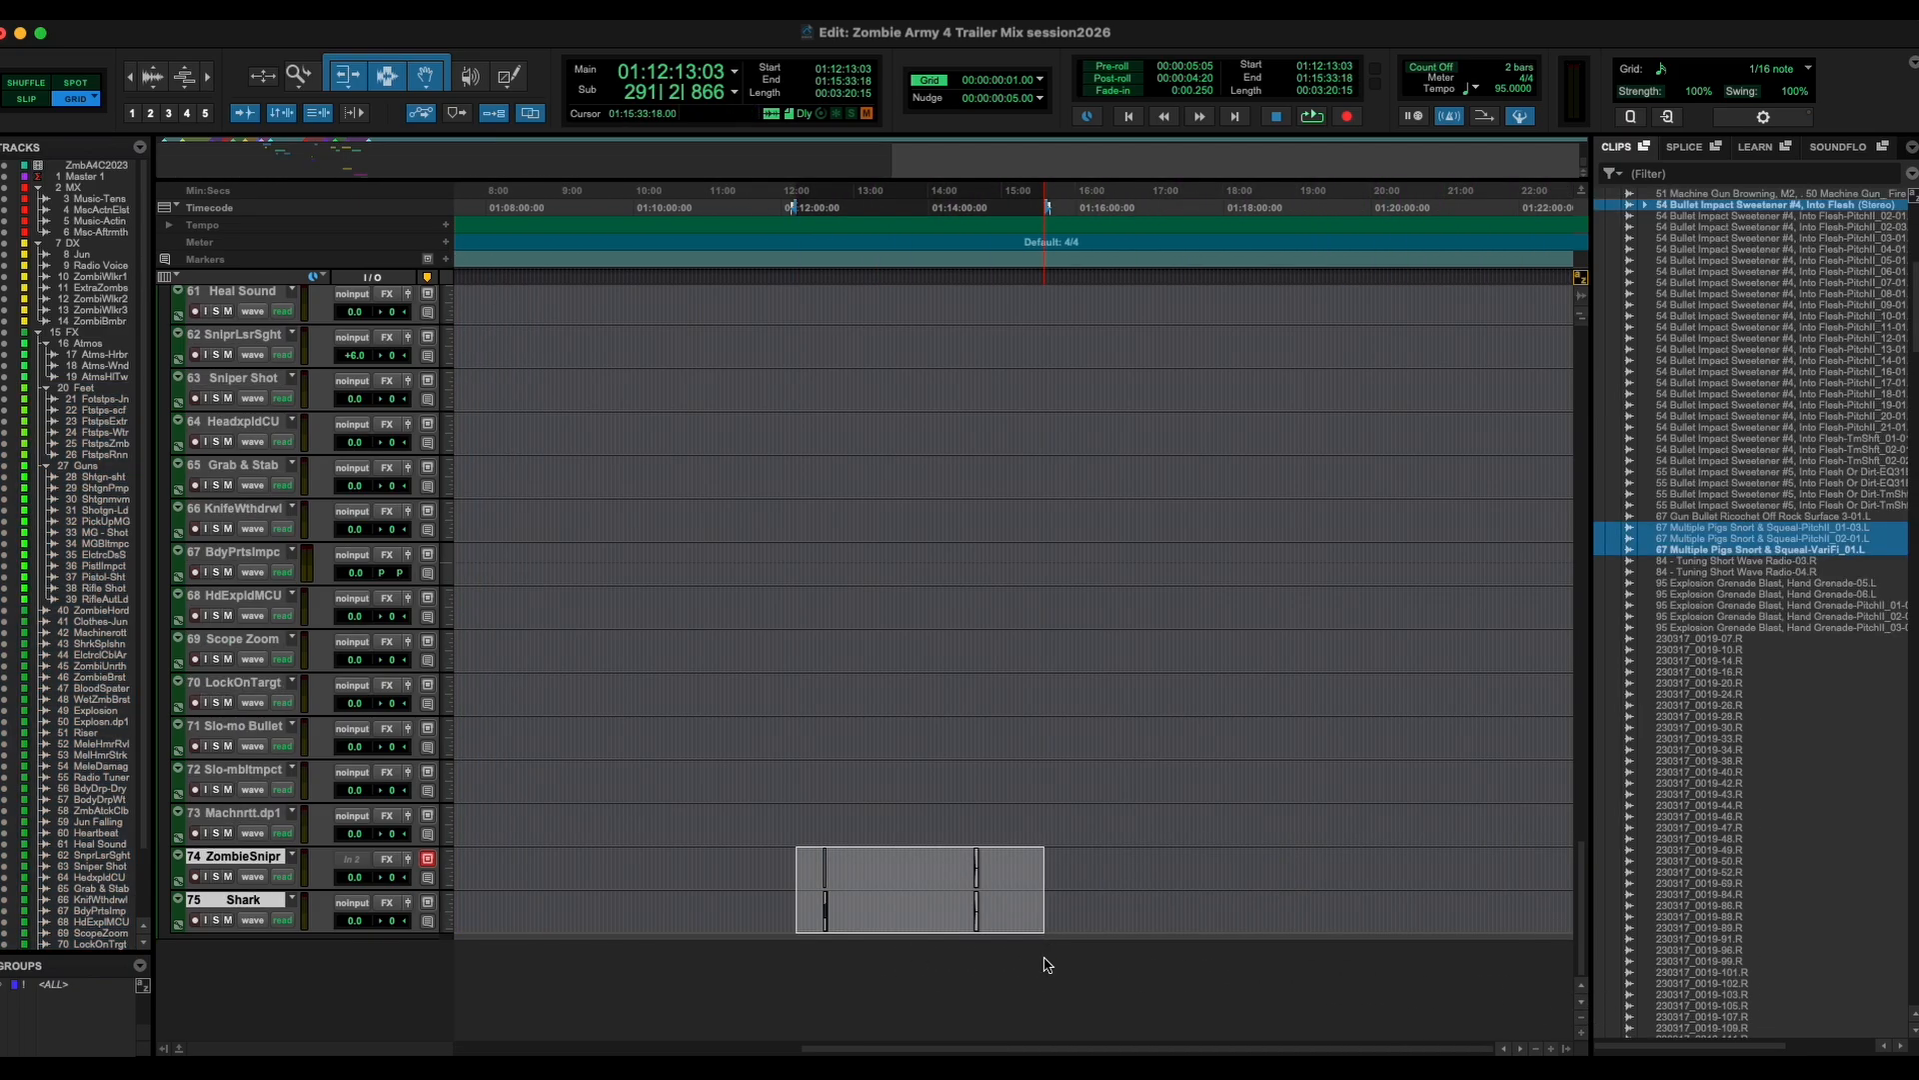
click(1046, 965)
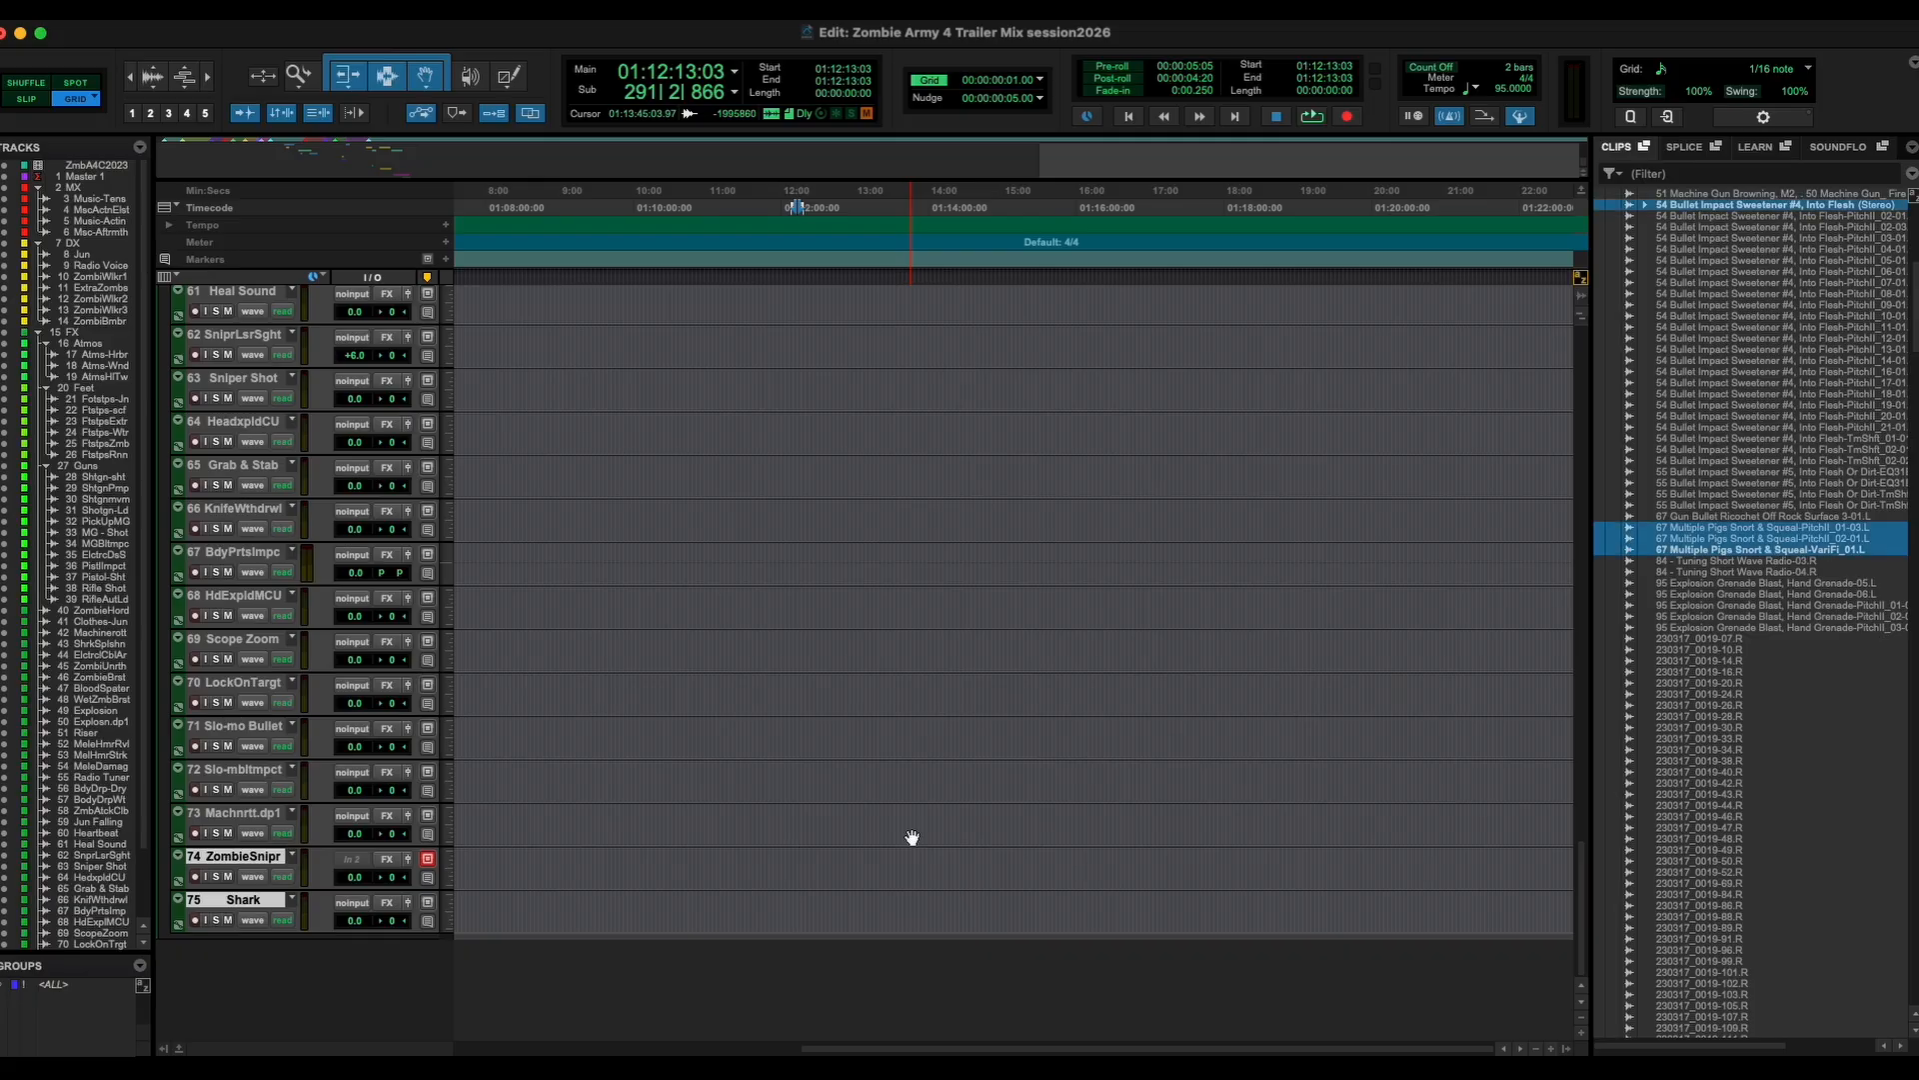
Clear the selected unused clips with the Remove option, including the ones still held in the undo queue, and check the clip list.
key(super+shift+b)
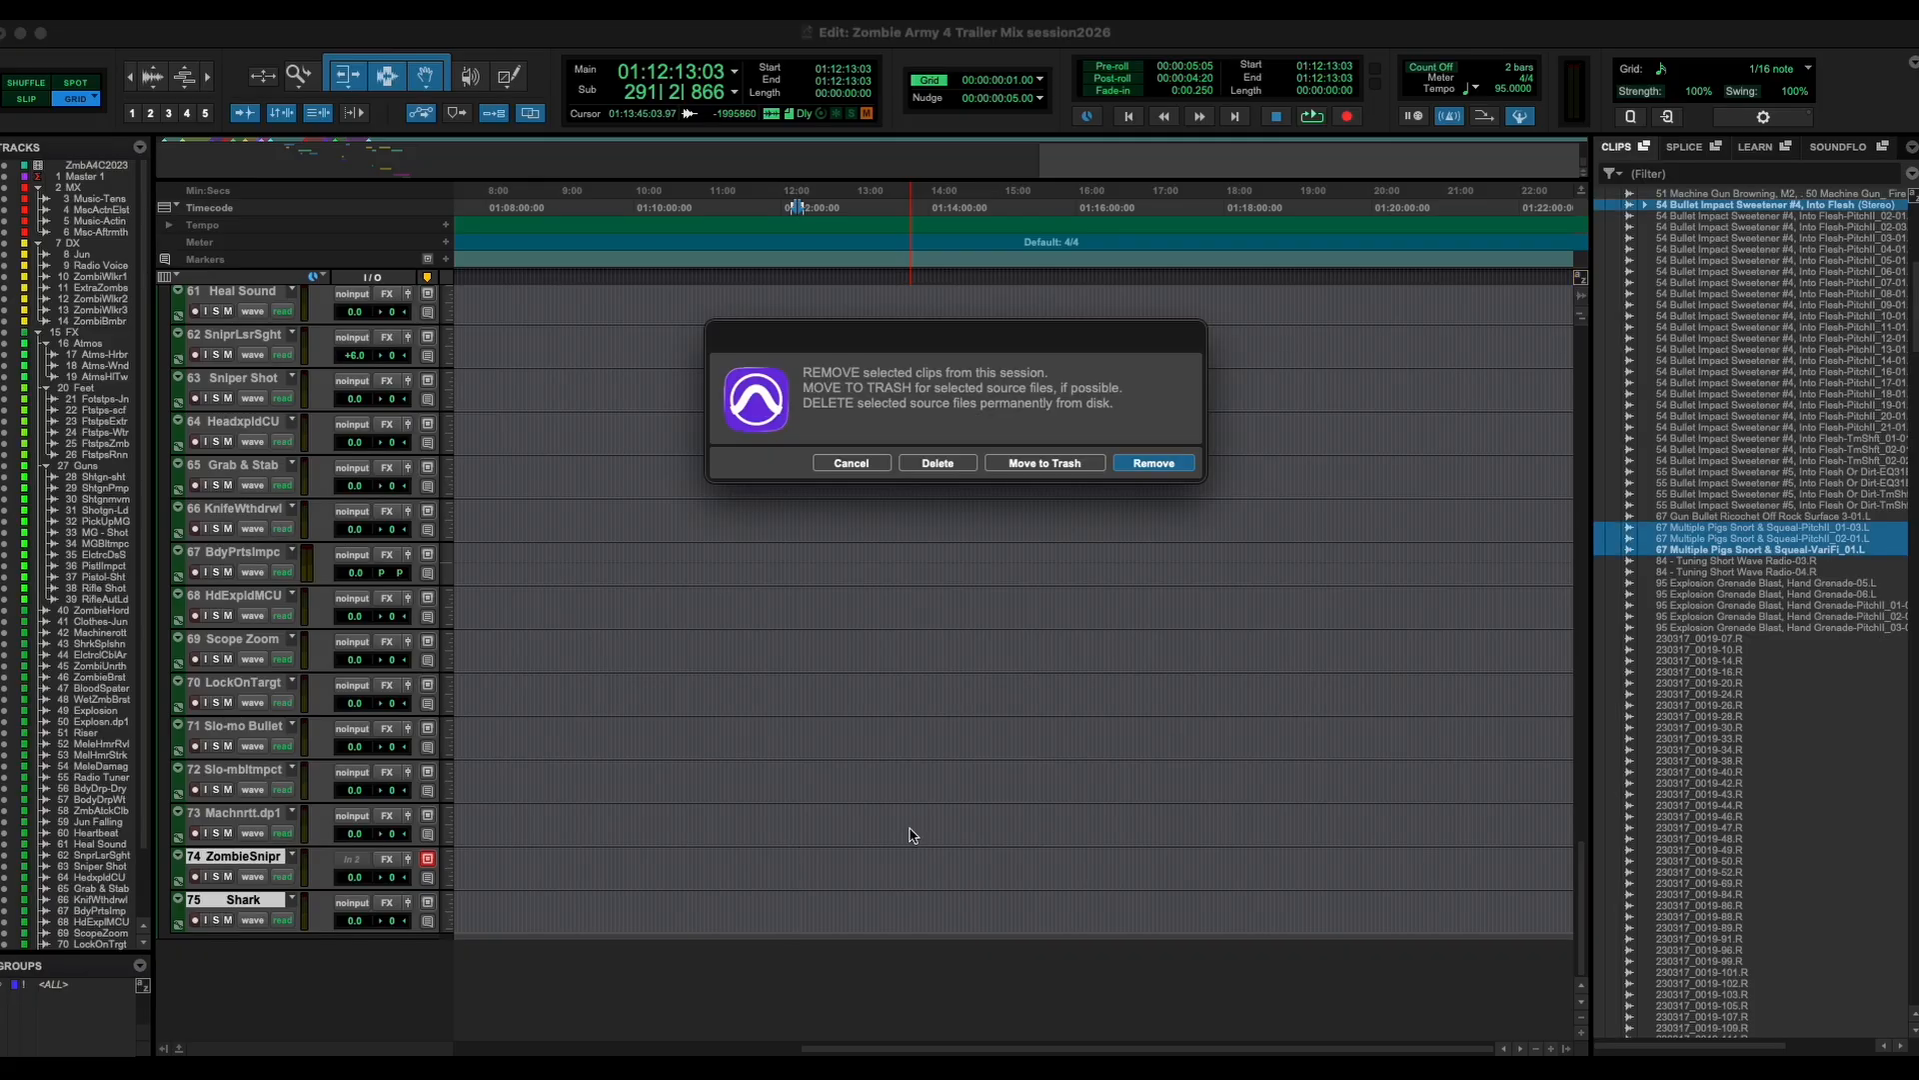
key(Return)
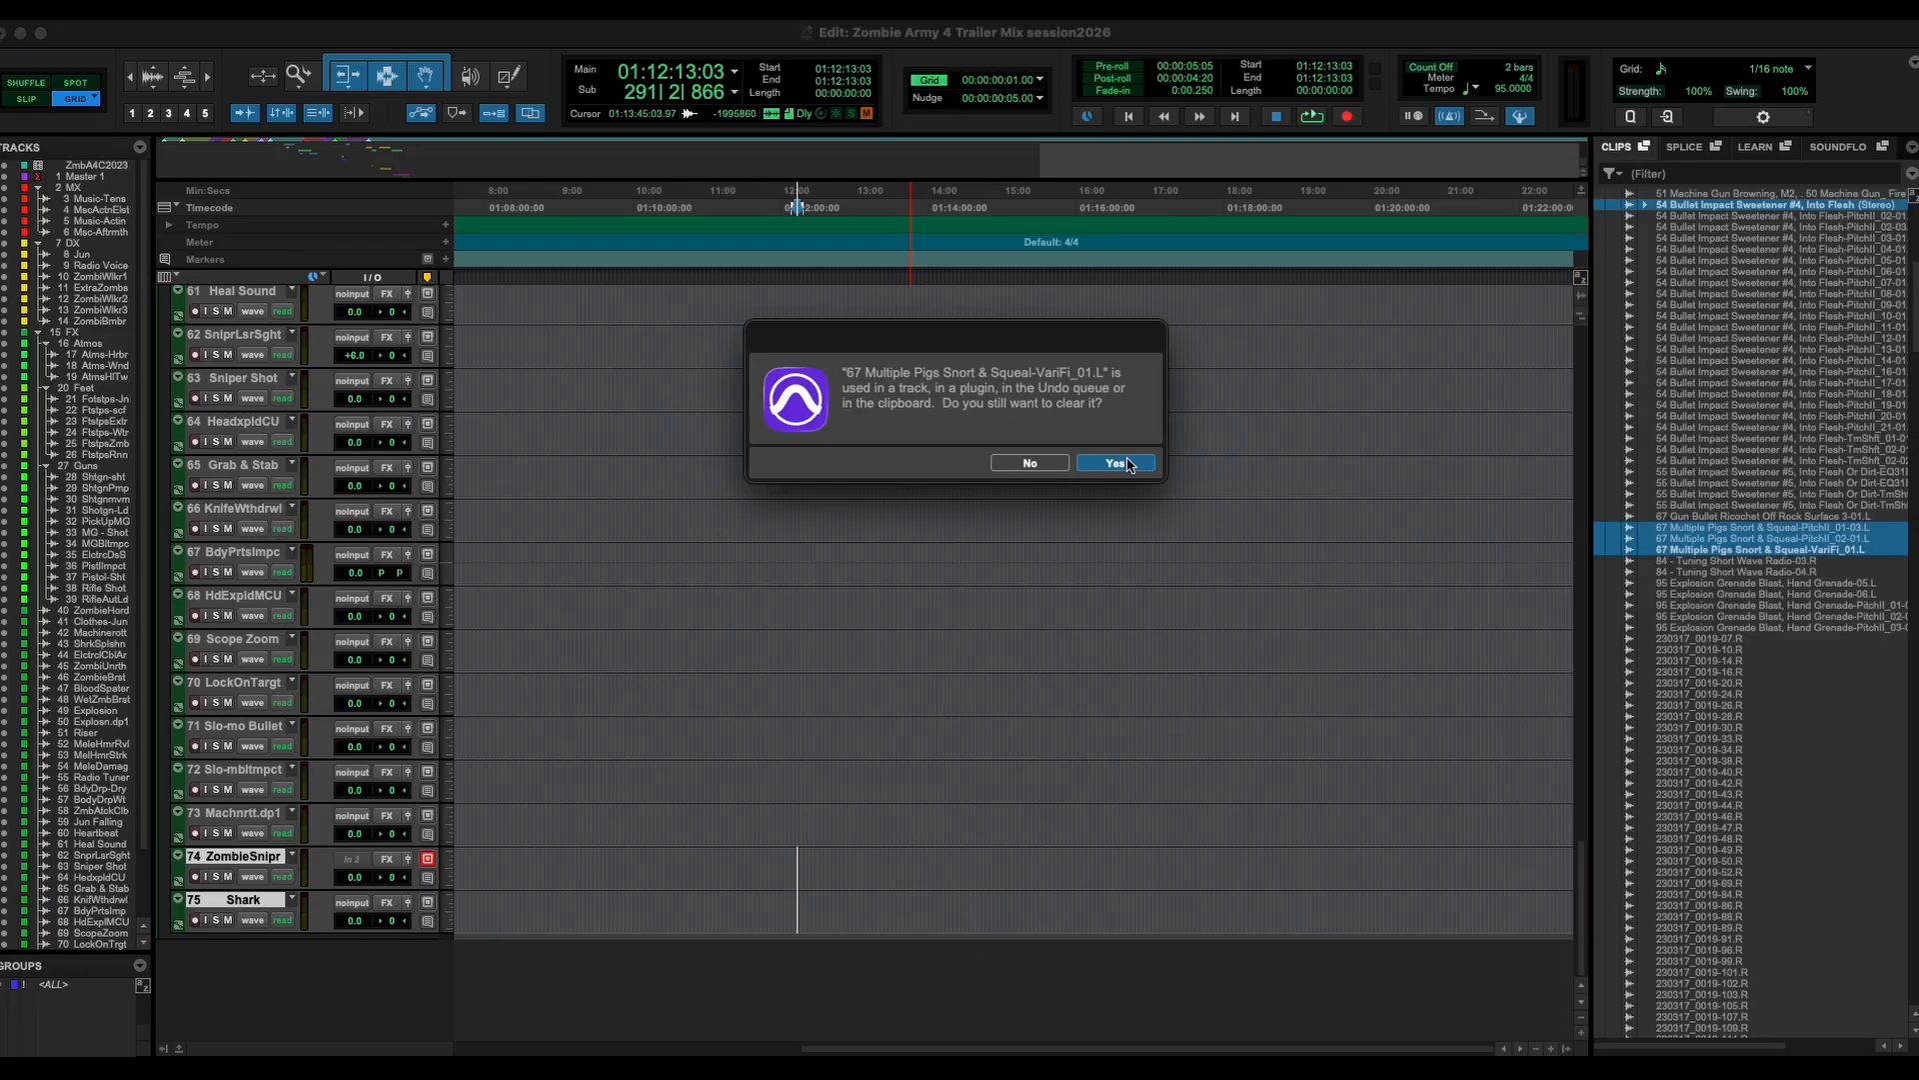
click(1128, 464)
scroll(1714, 442, up, 10)
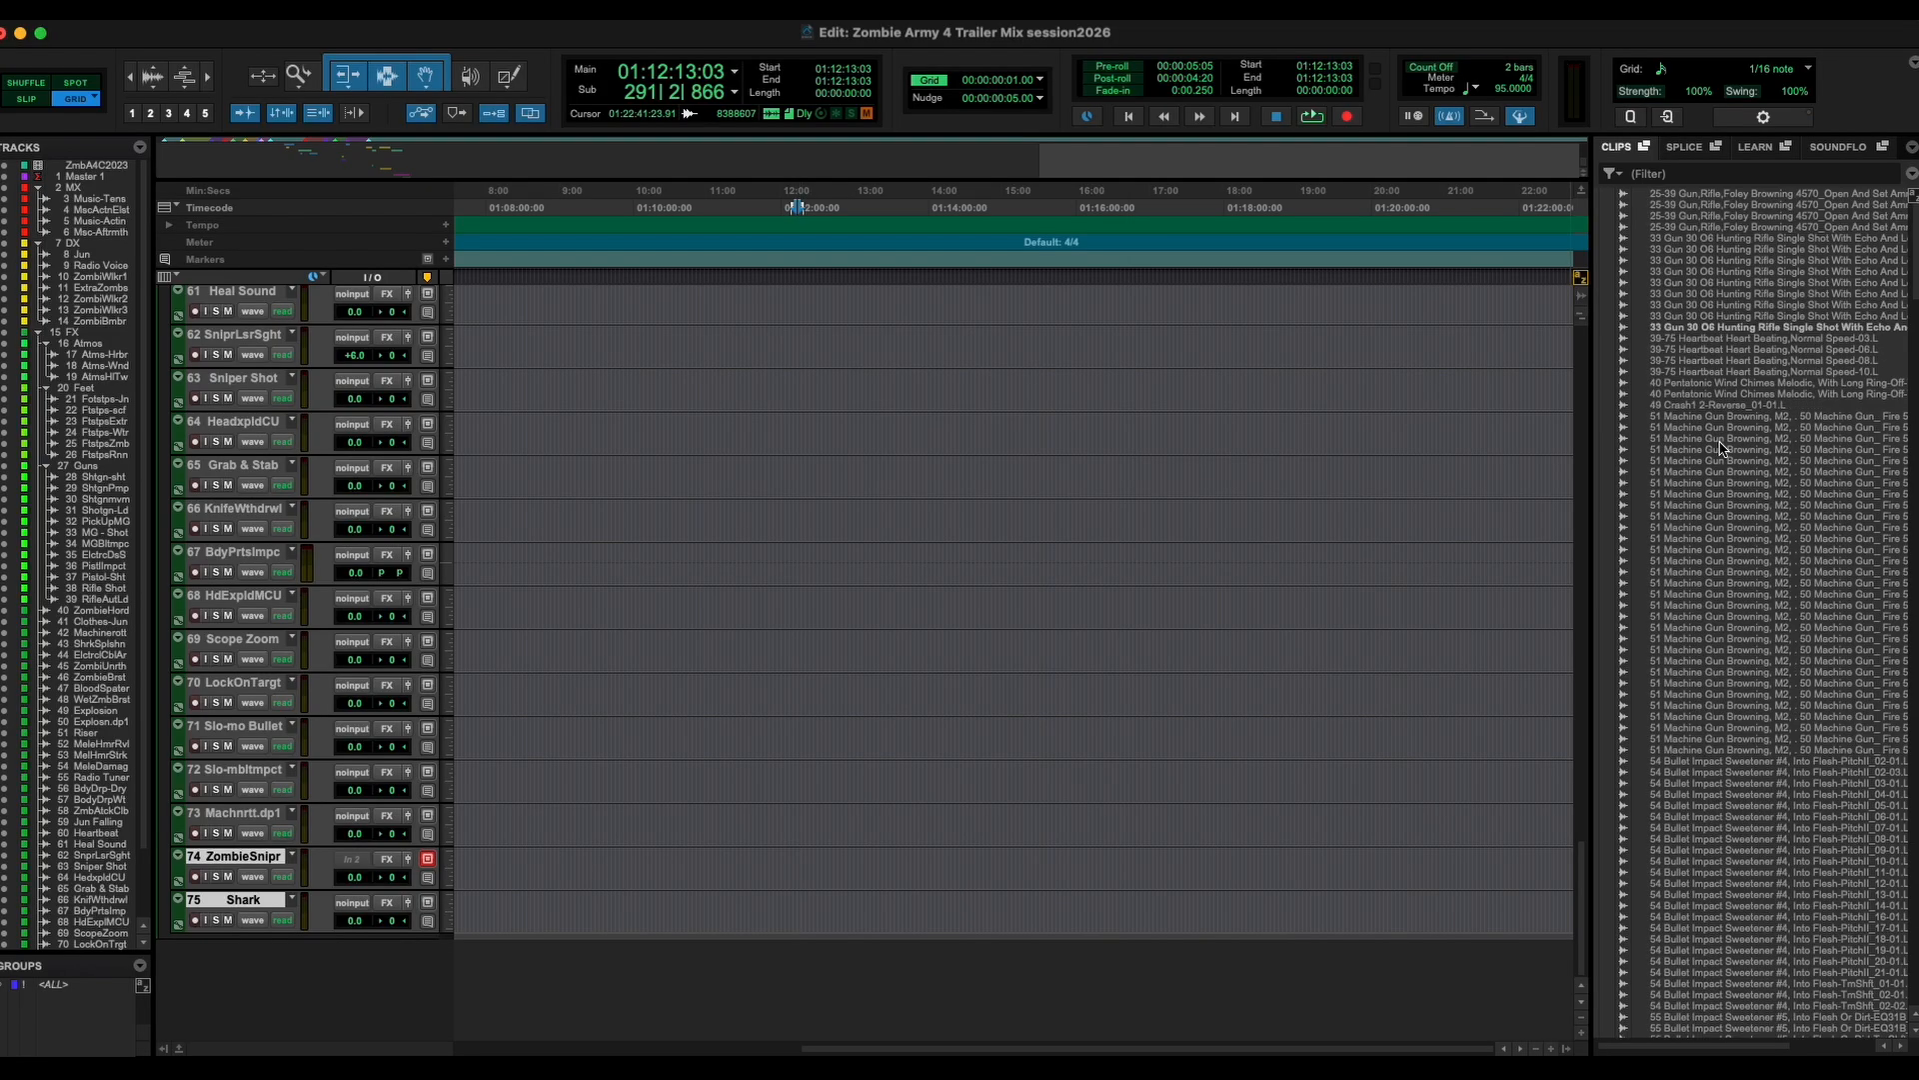
scroll(1720, 447, up, 10)
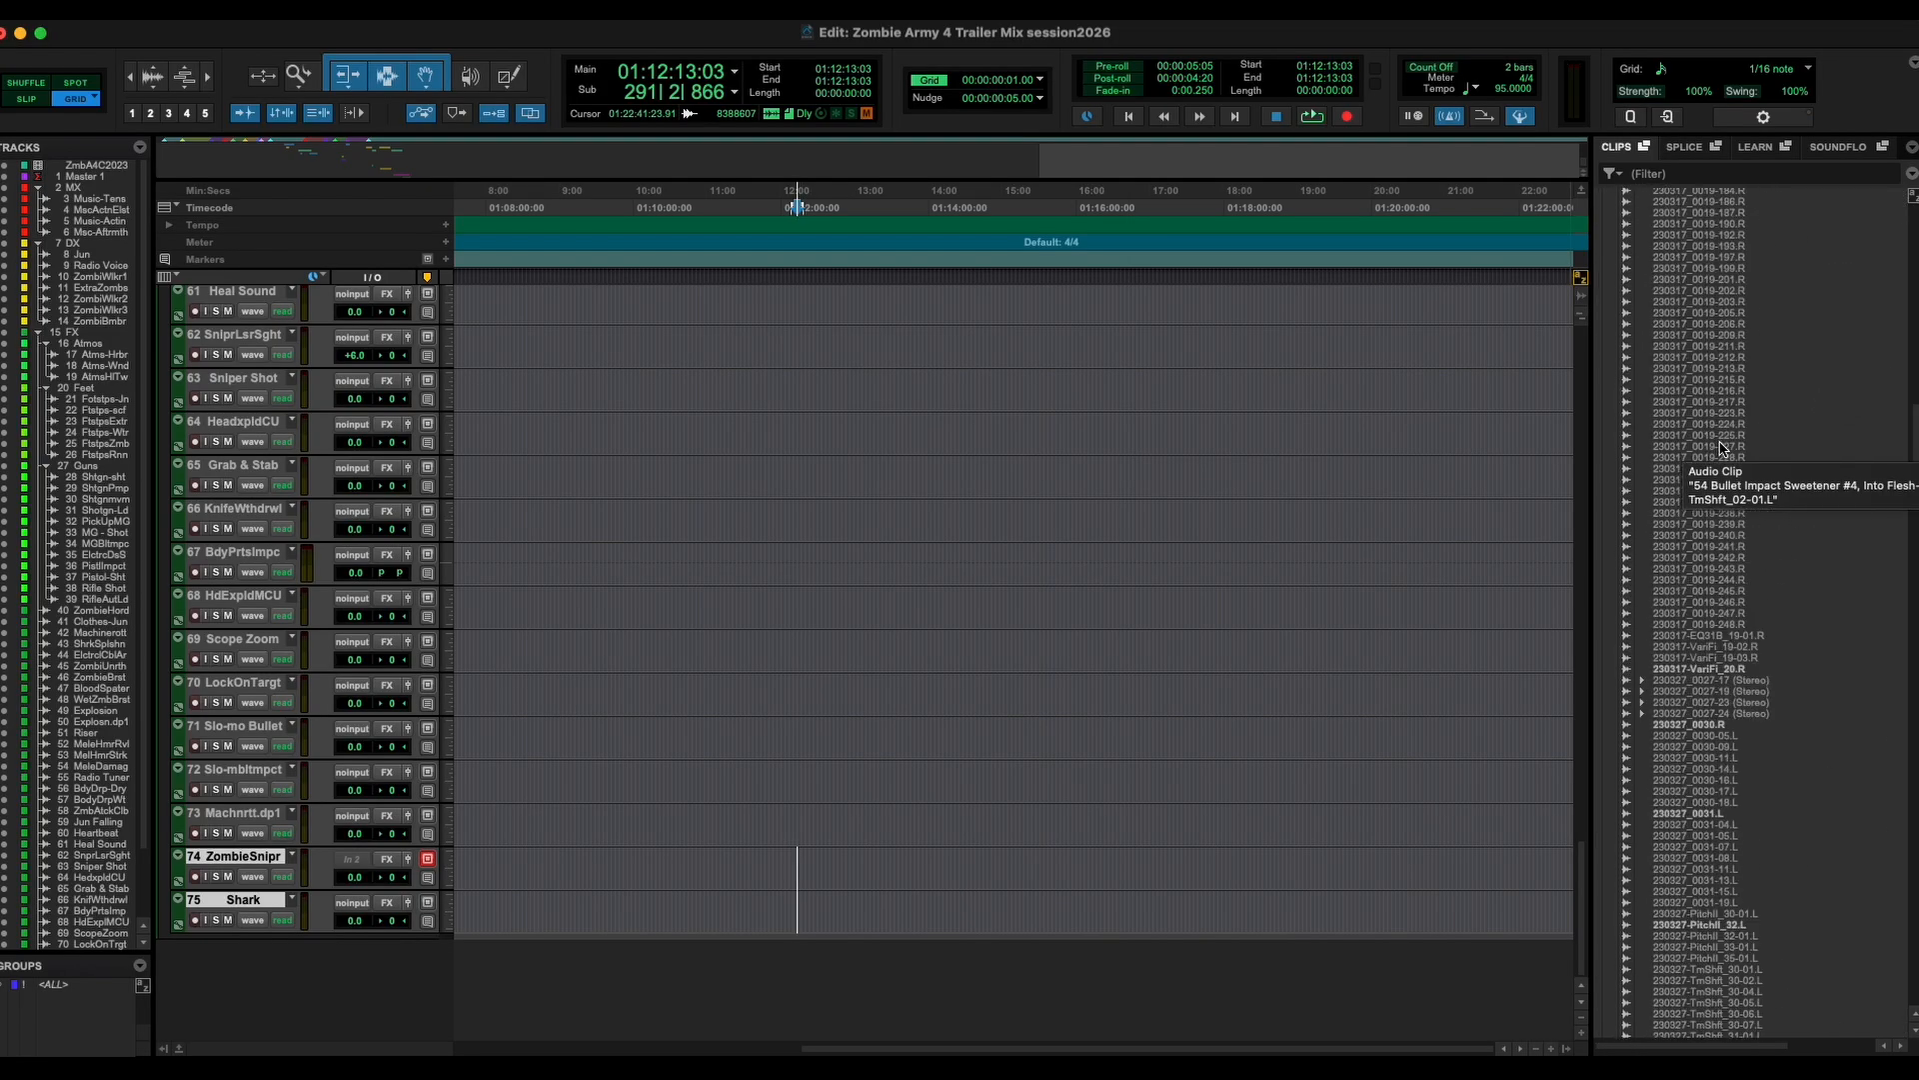
scroll(1720, 449, up, 10)
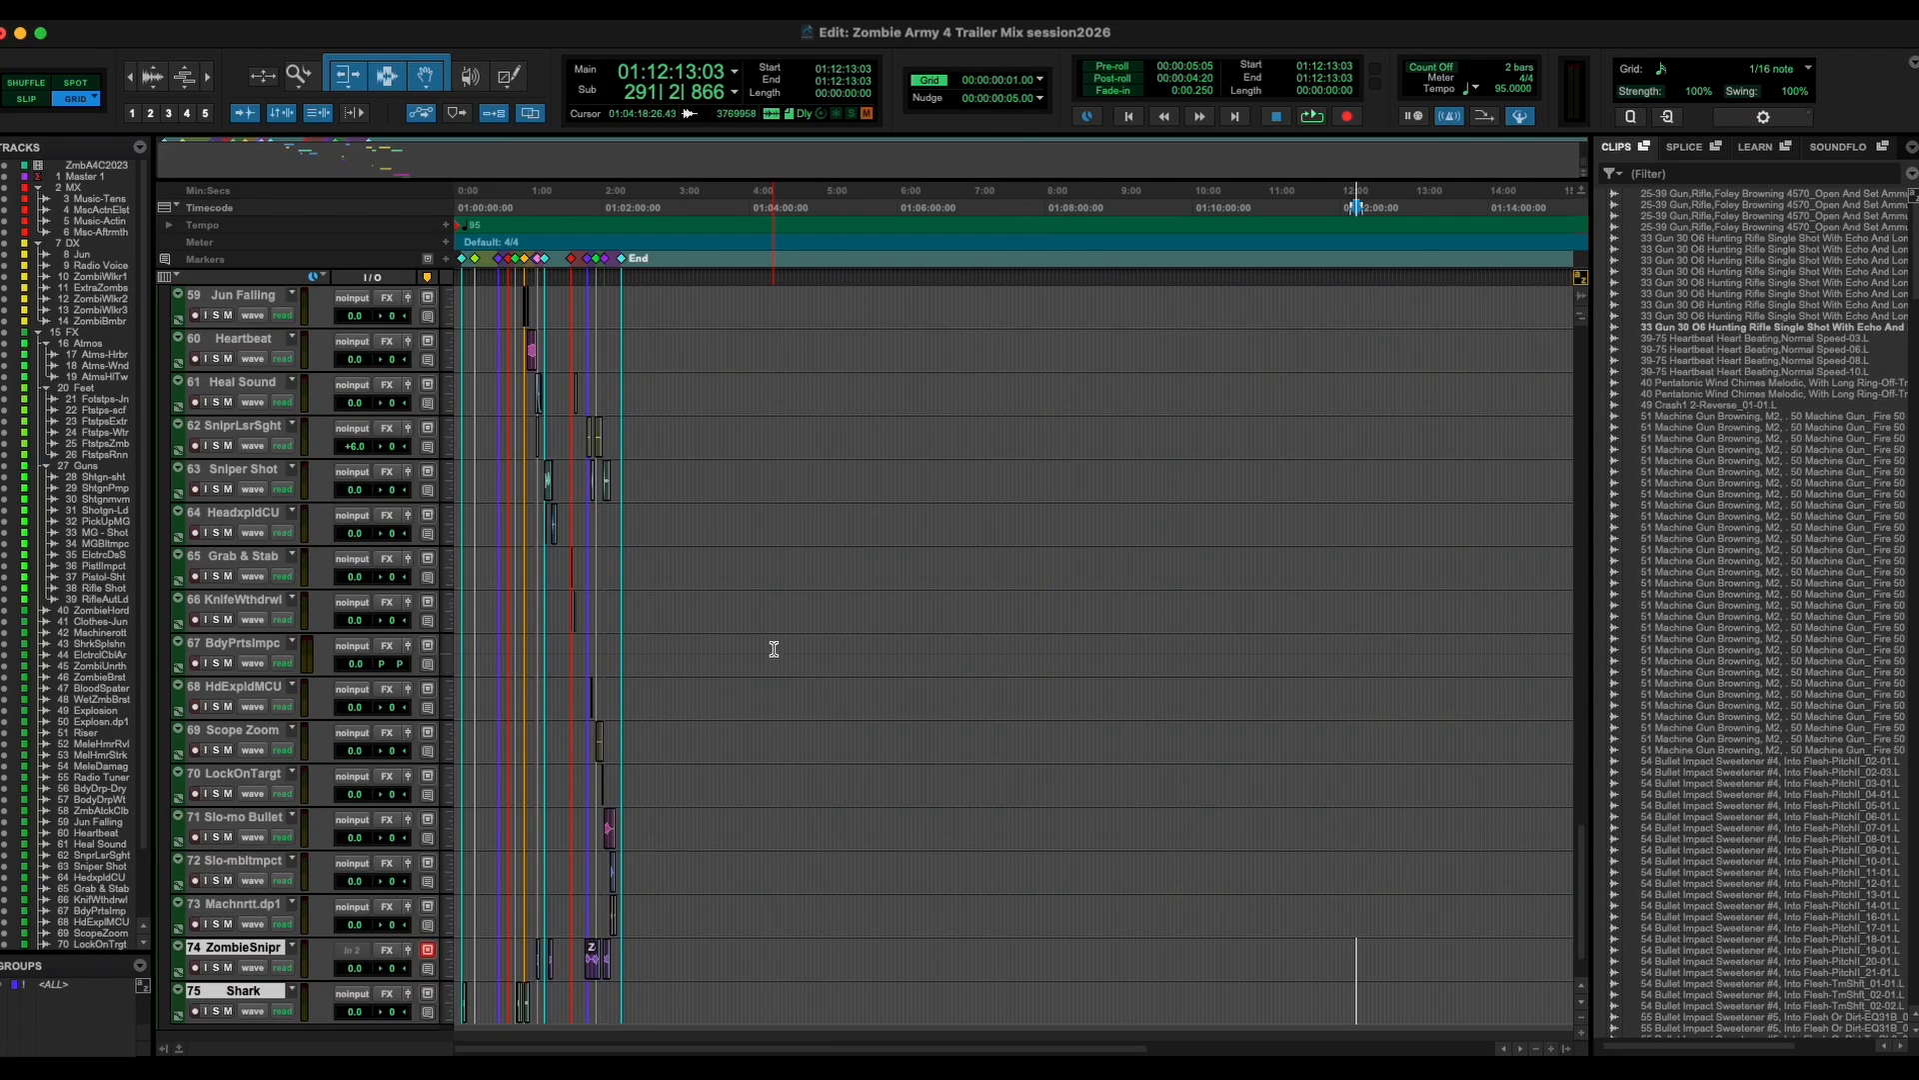
Delete everything after the End marker, from 01:02:18:12 to 01:18:19:10, on all tracks from the video track down to Shark.
scroll(774, 649, down, 2)
scroll(774, 650, up, 10)
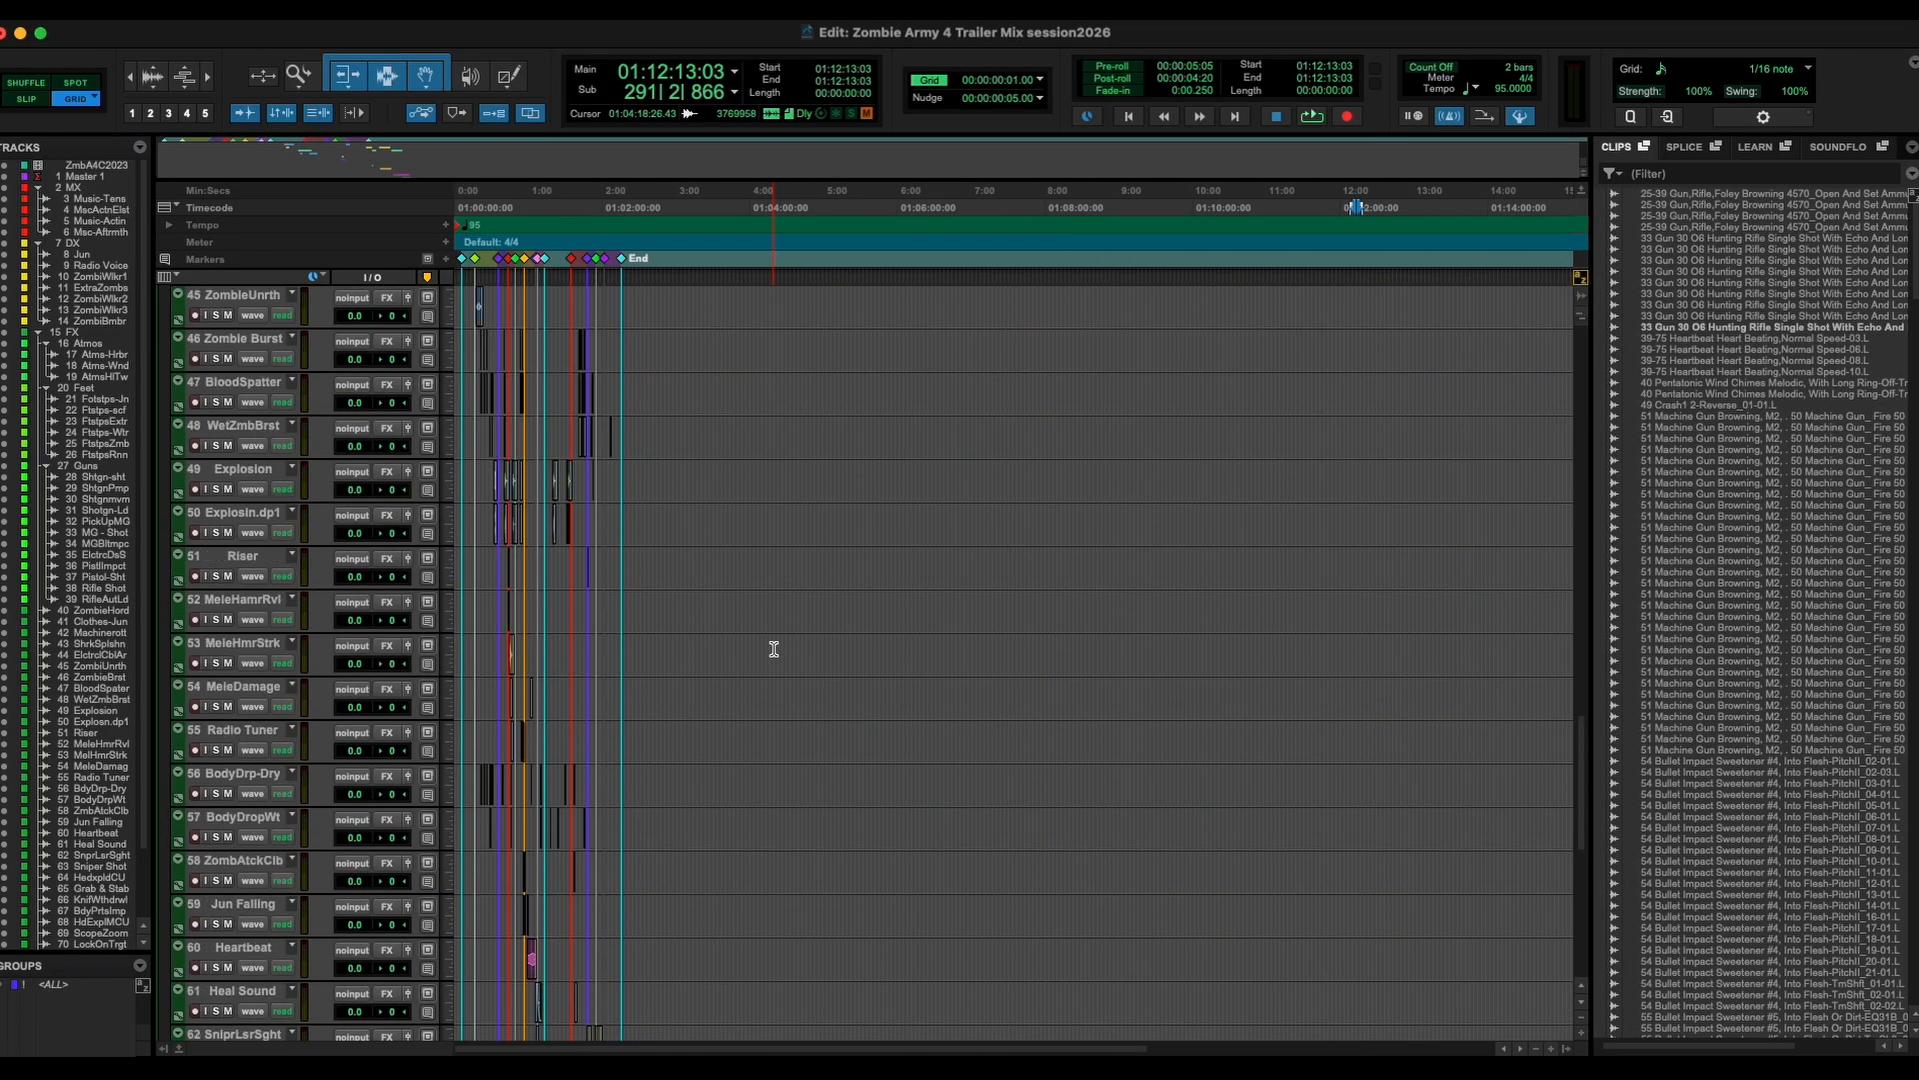
scroll(774, 650, up, 1)
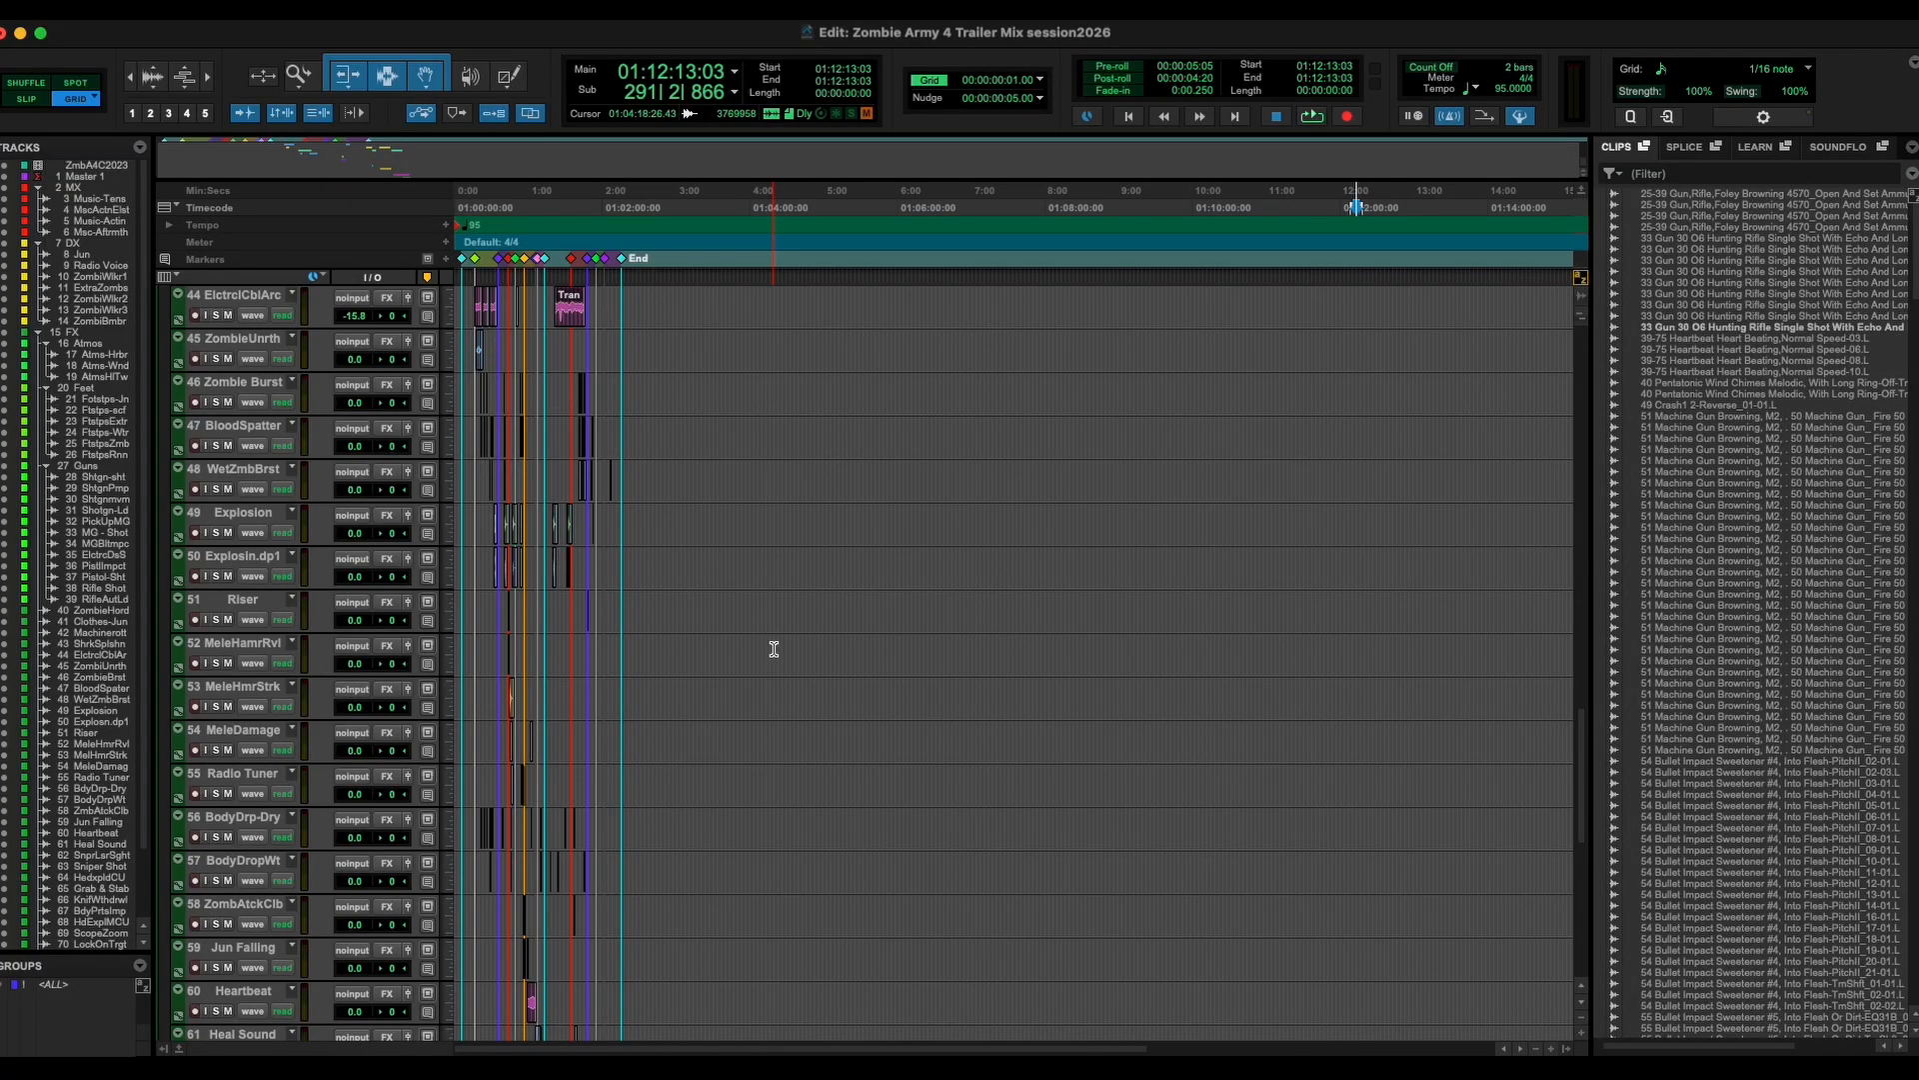
double_click(296, 79)
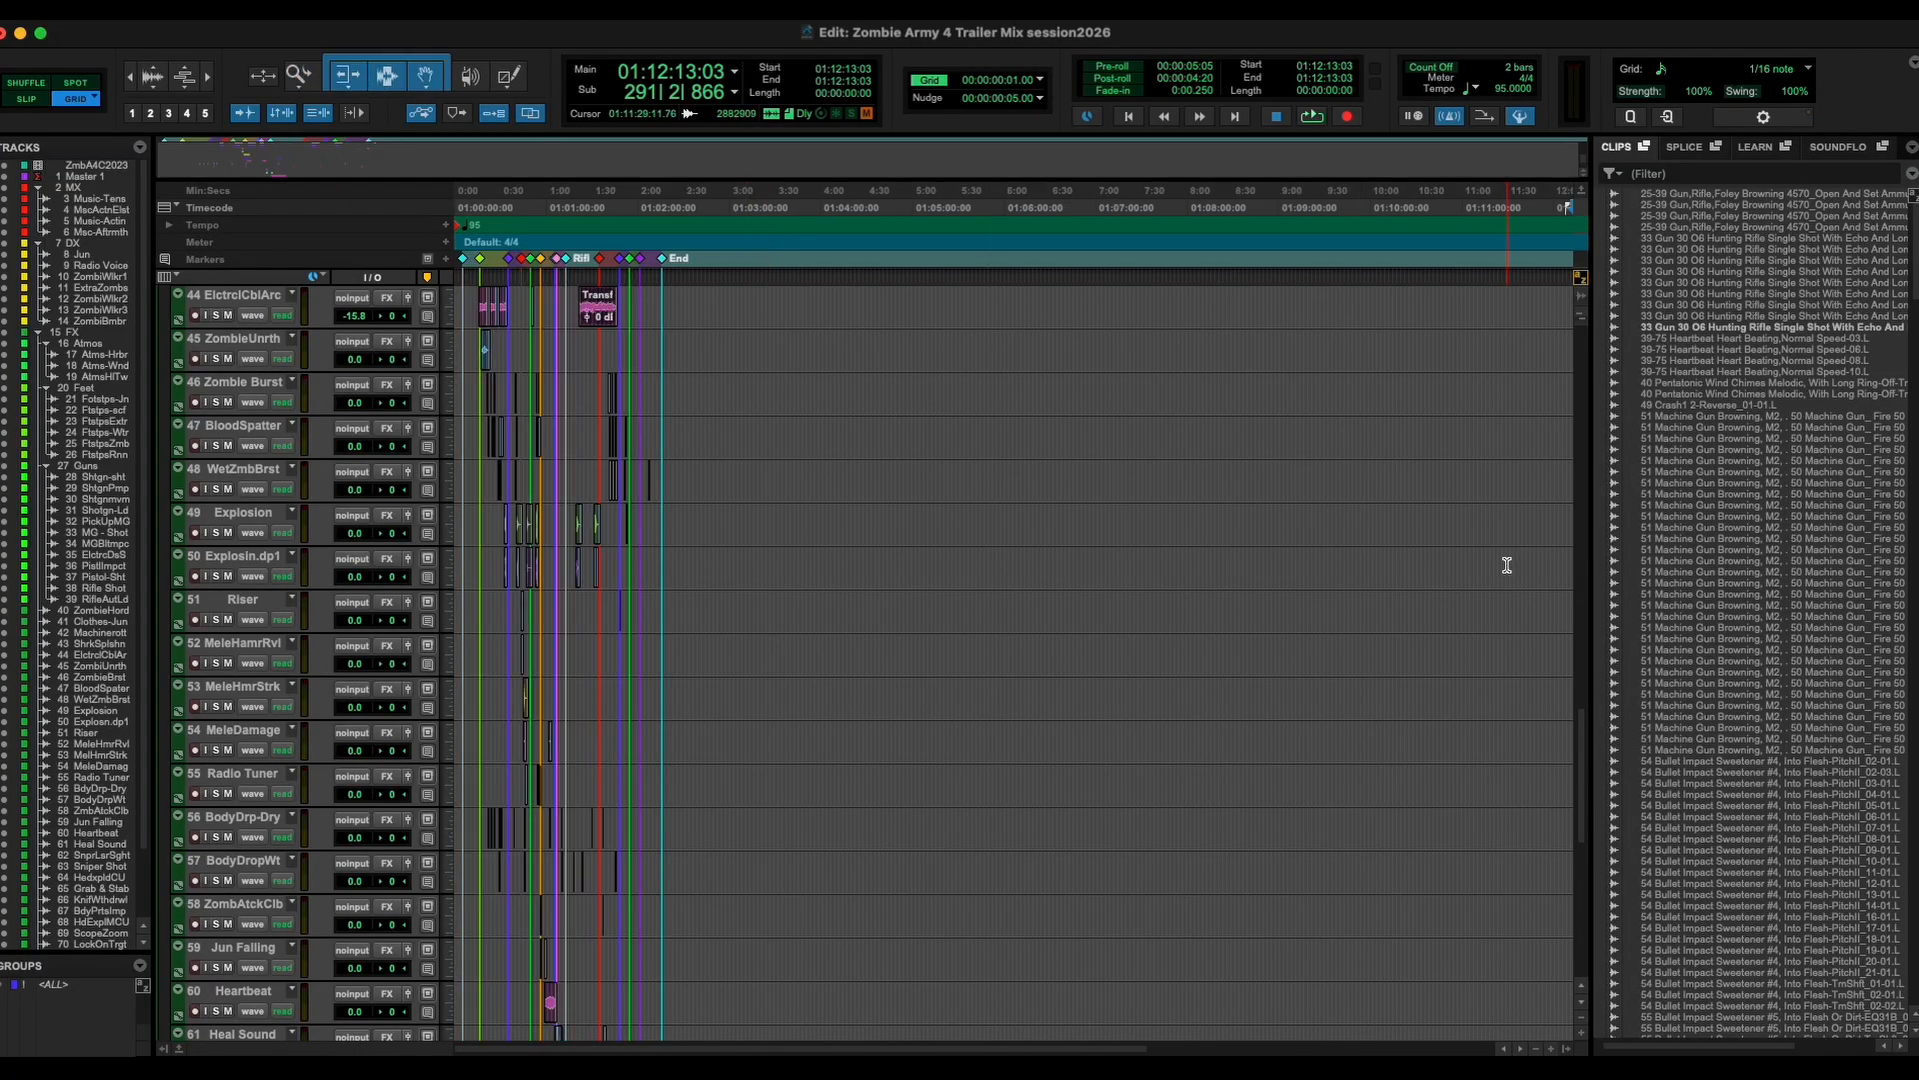
scroll(1418, 509, up, 20)
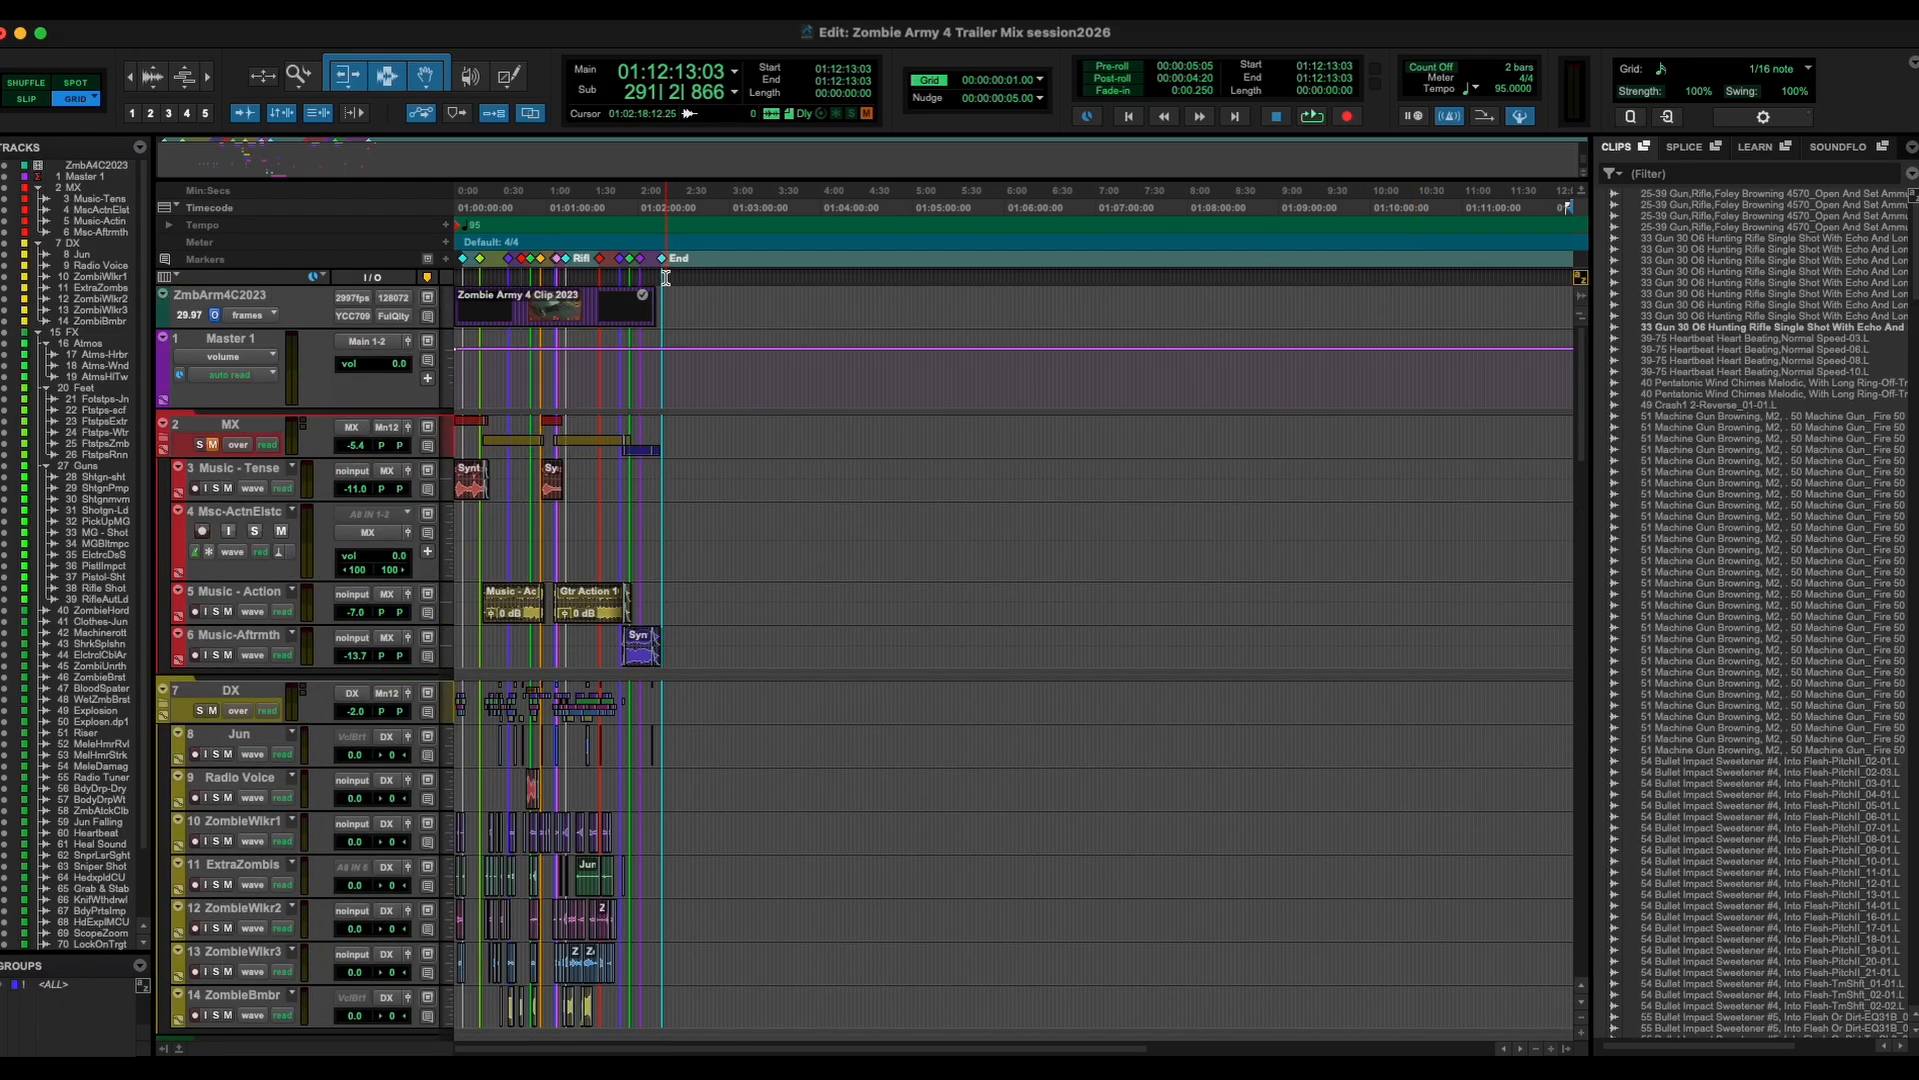
drag(666, 277, 1789, 271)
scroll(1437, 573, down, 20)
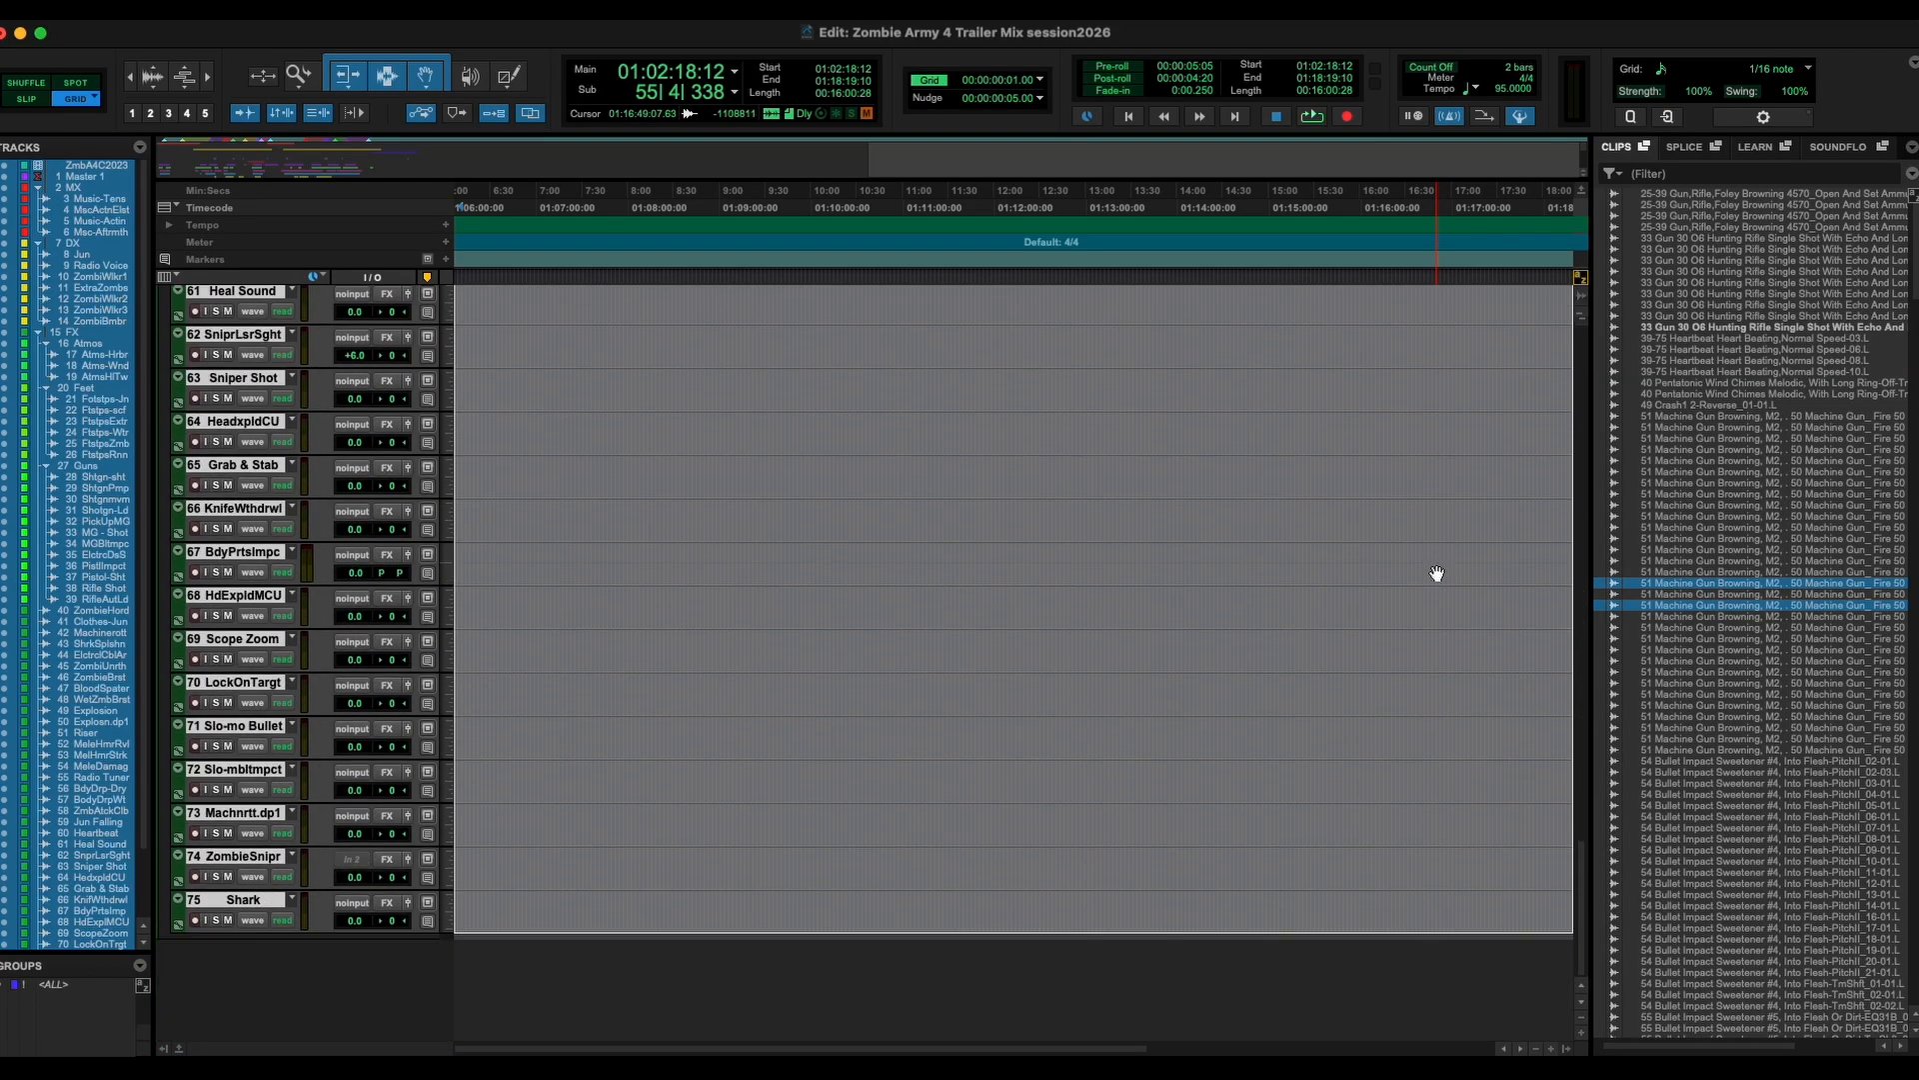
scroll(1436, 573, up, 20)
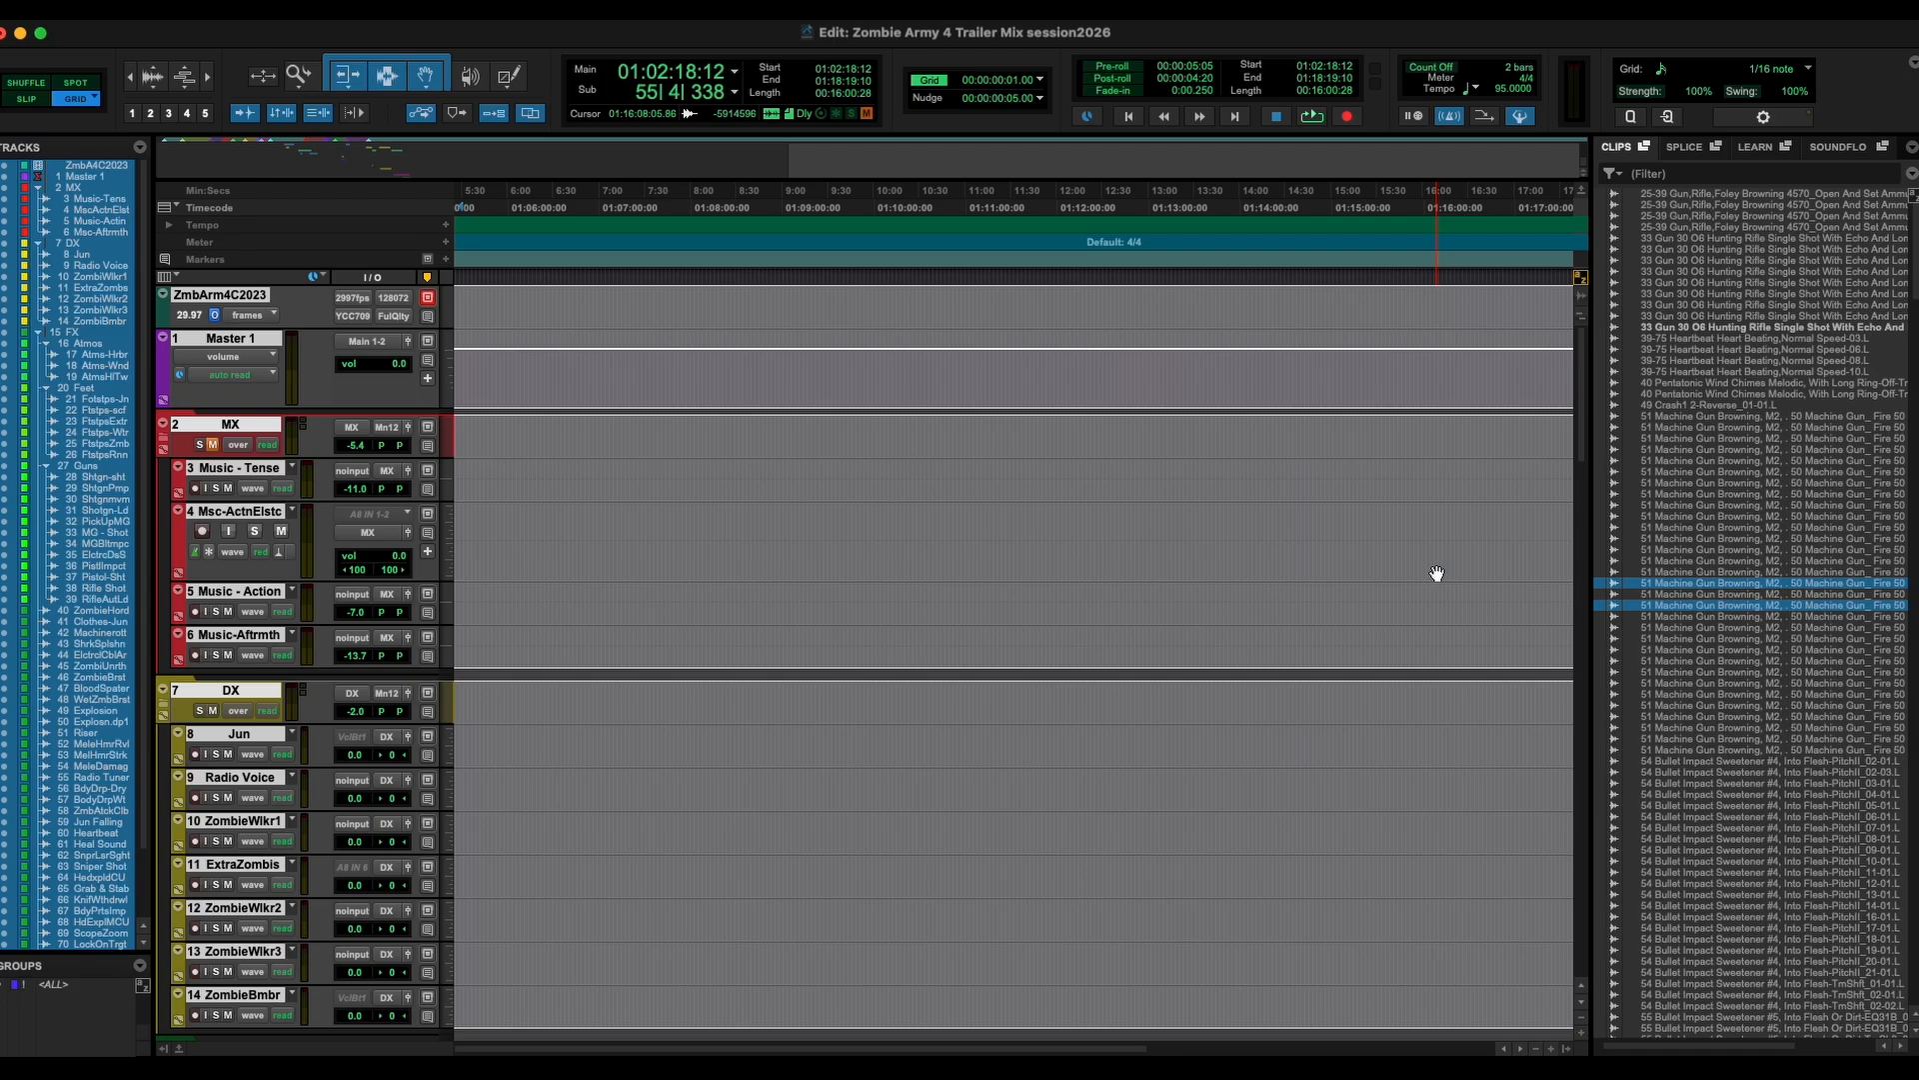
key(Delete)
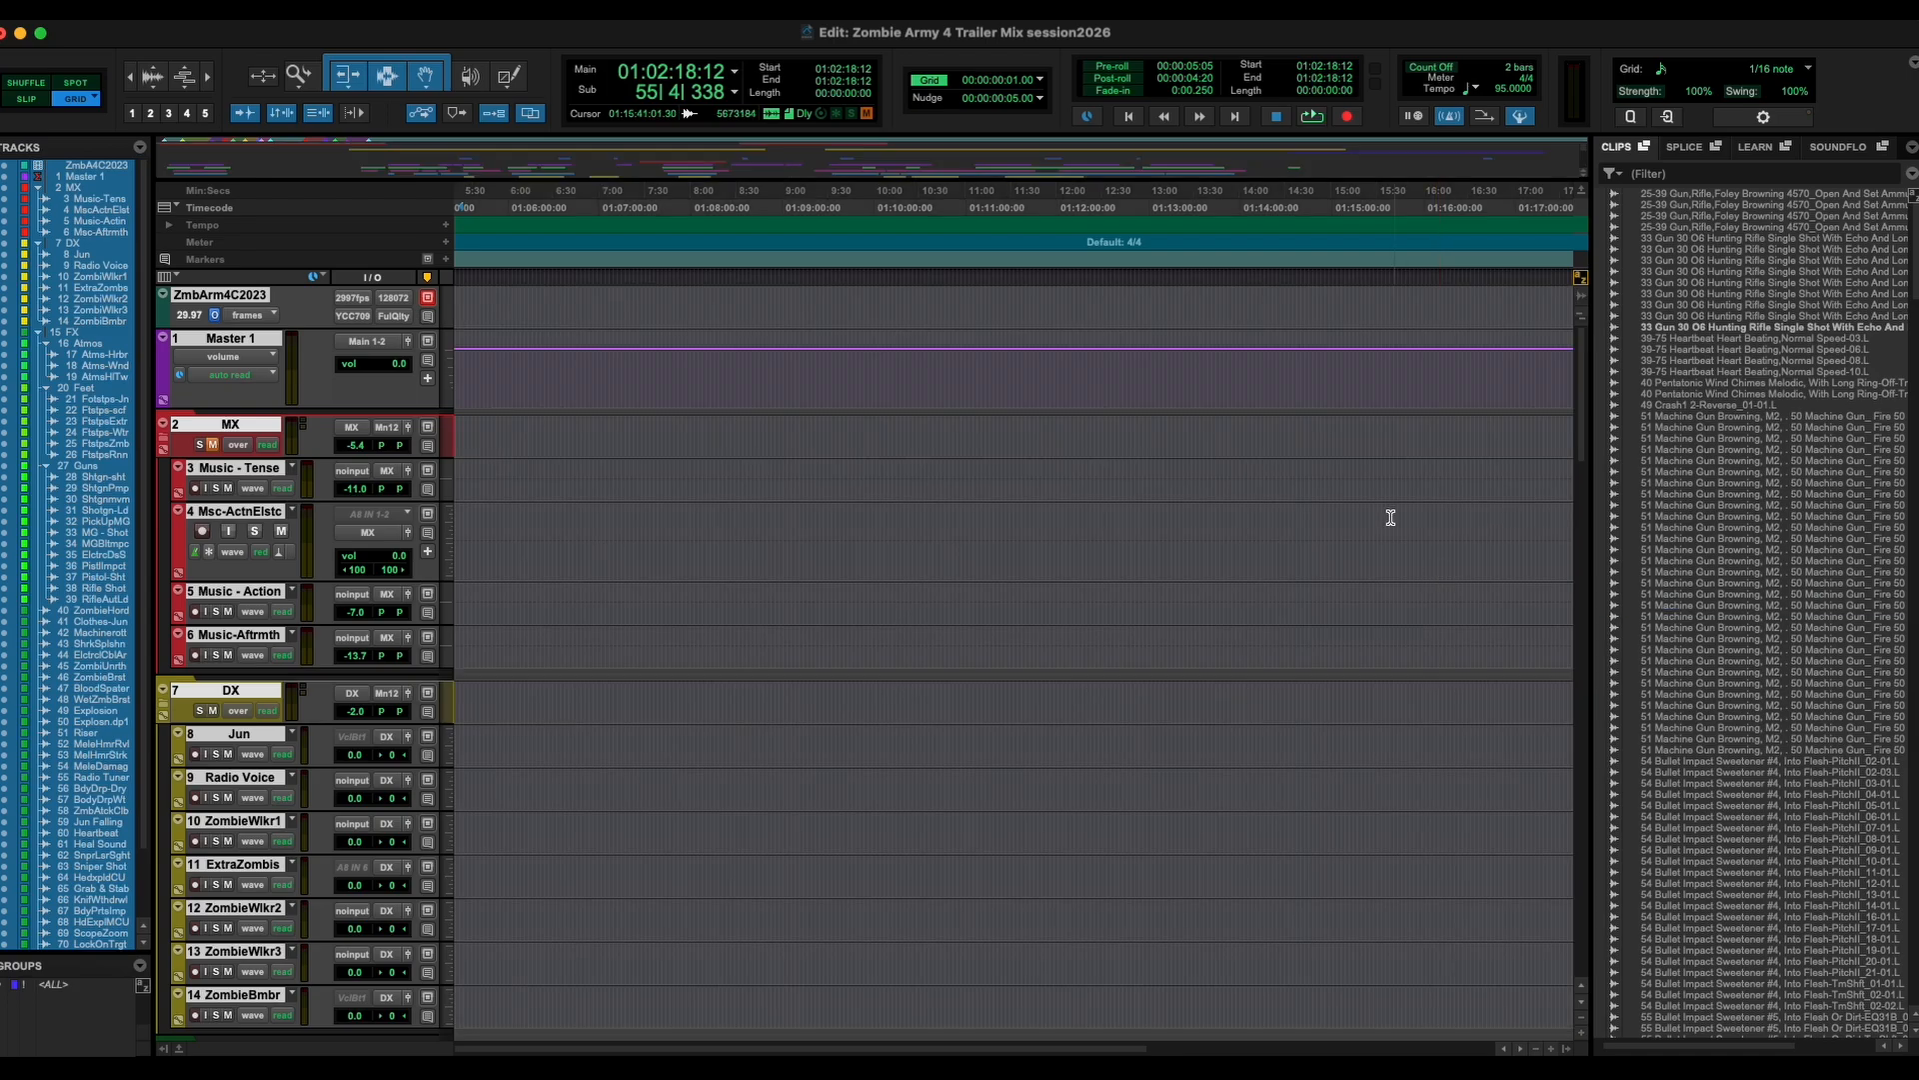
Select the newly unused clips in the clip list and clear them from the session with the Remove option.
scroll(1379, 513, down, 20)
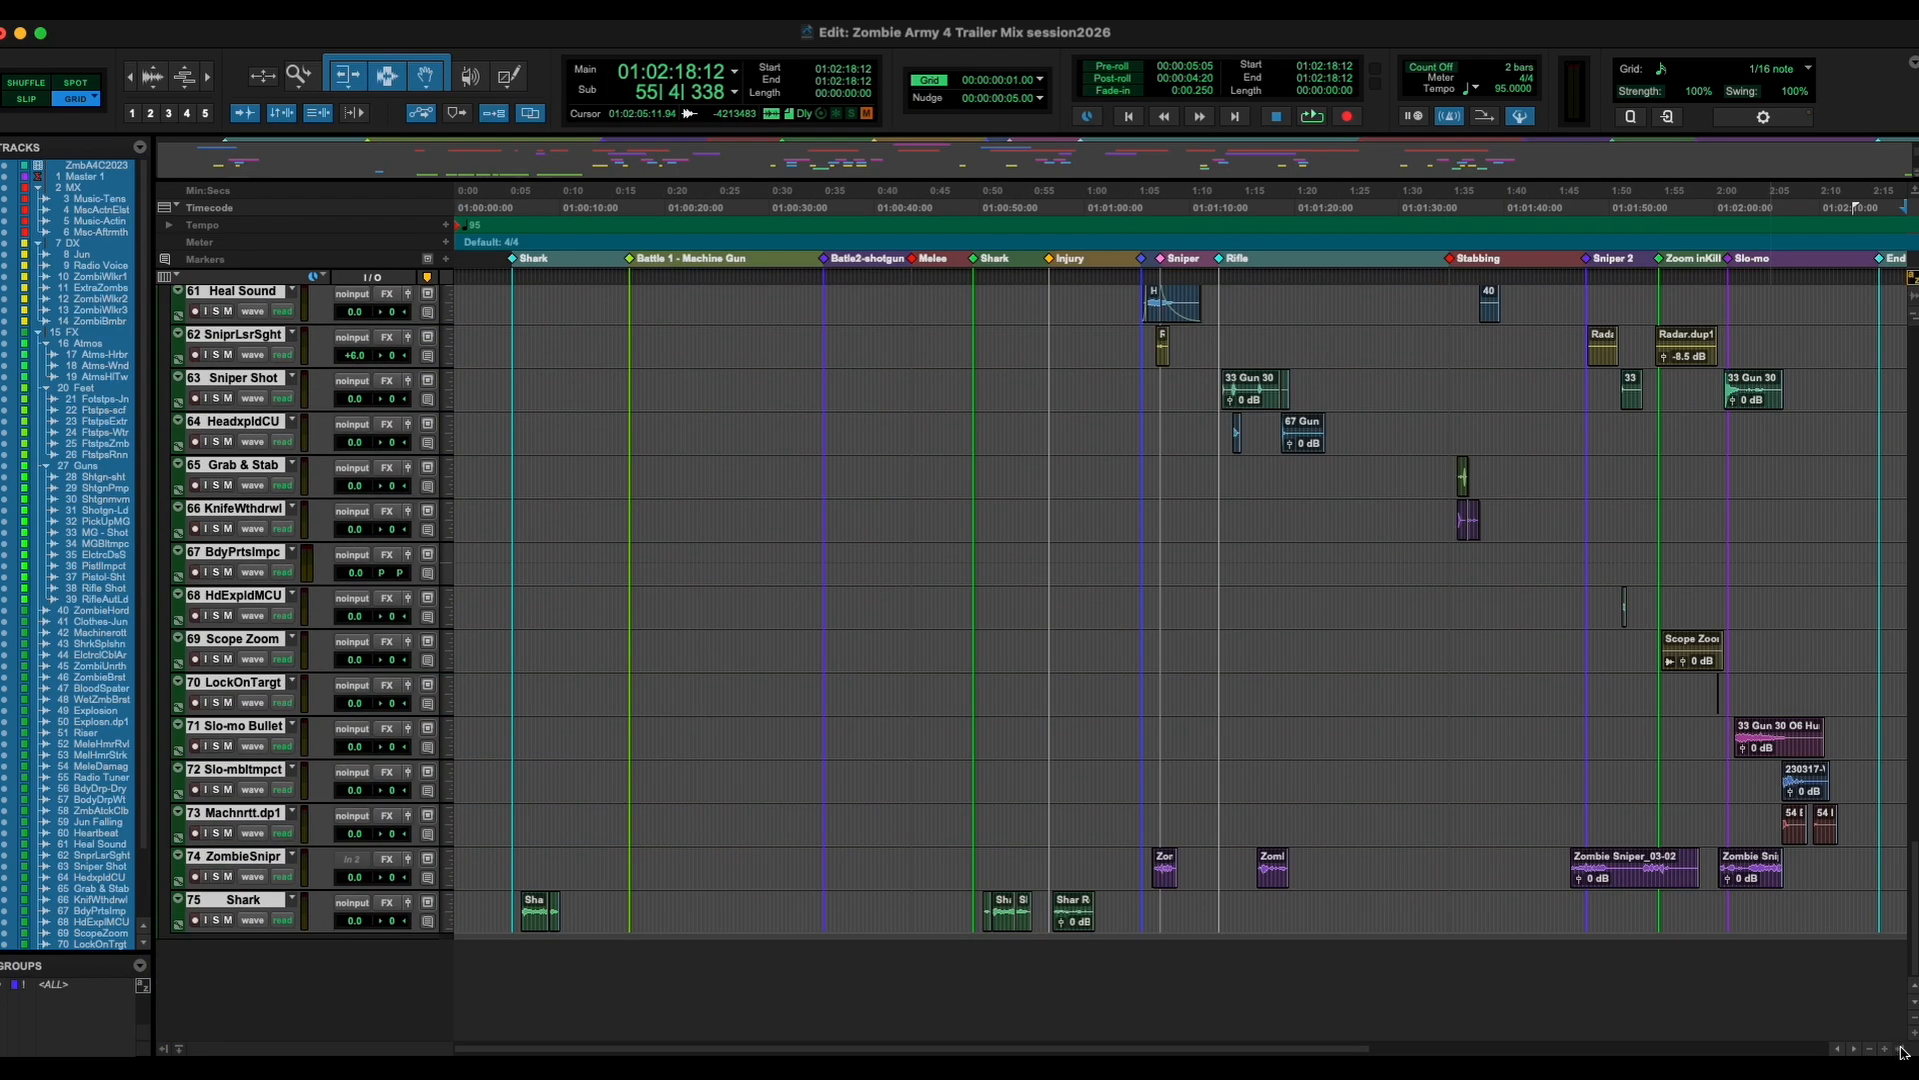
click(1902, 1052)
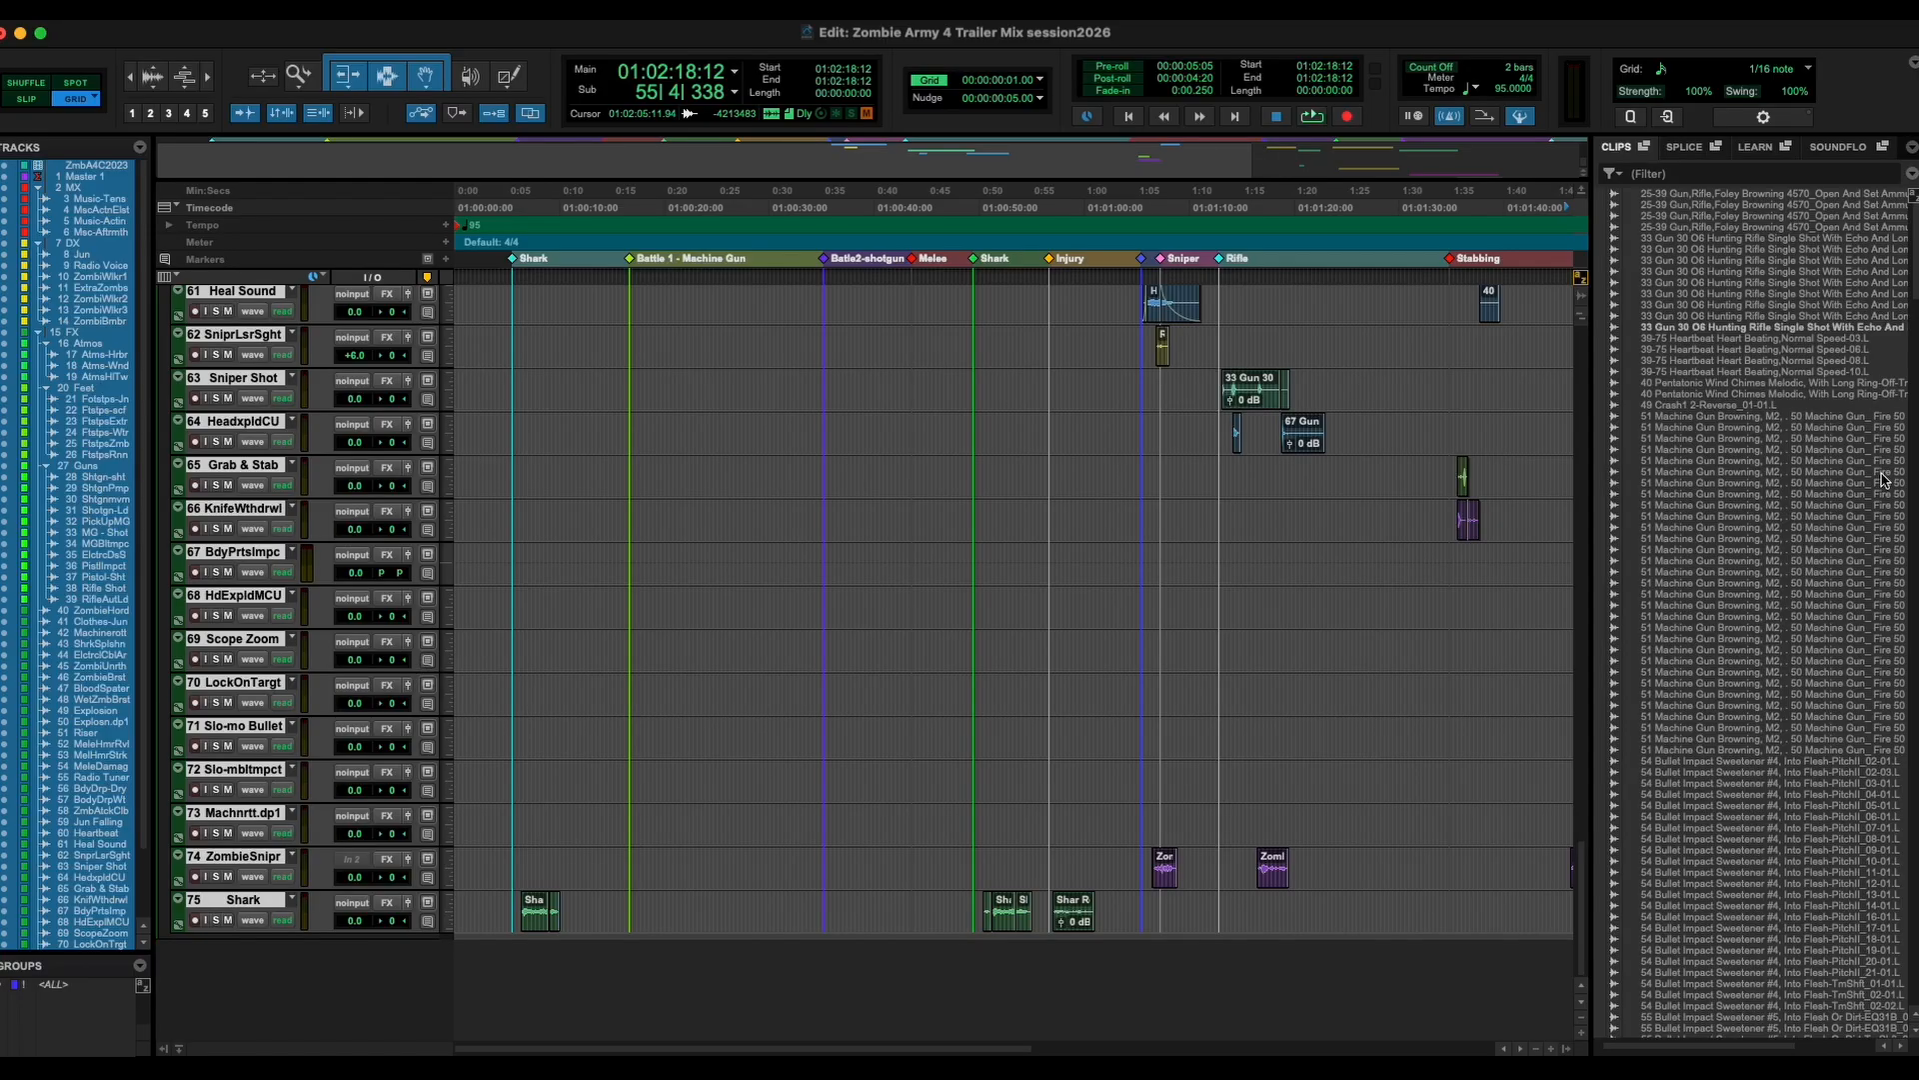
key(shift+super+u)
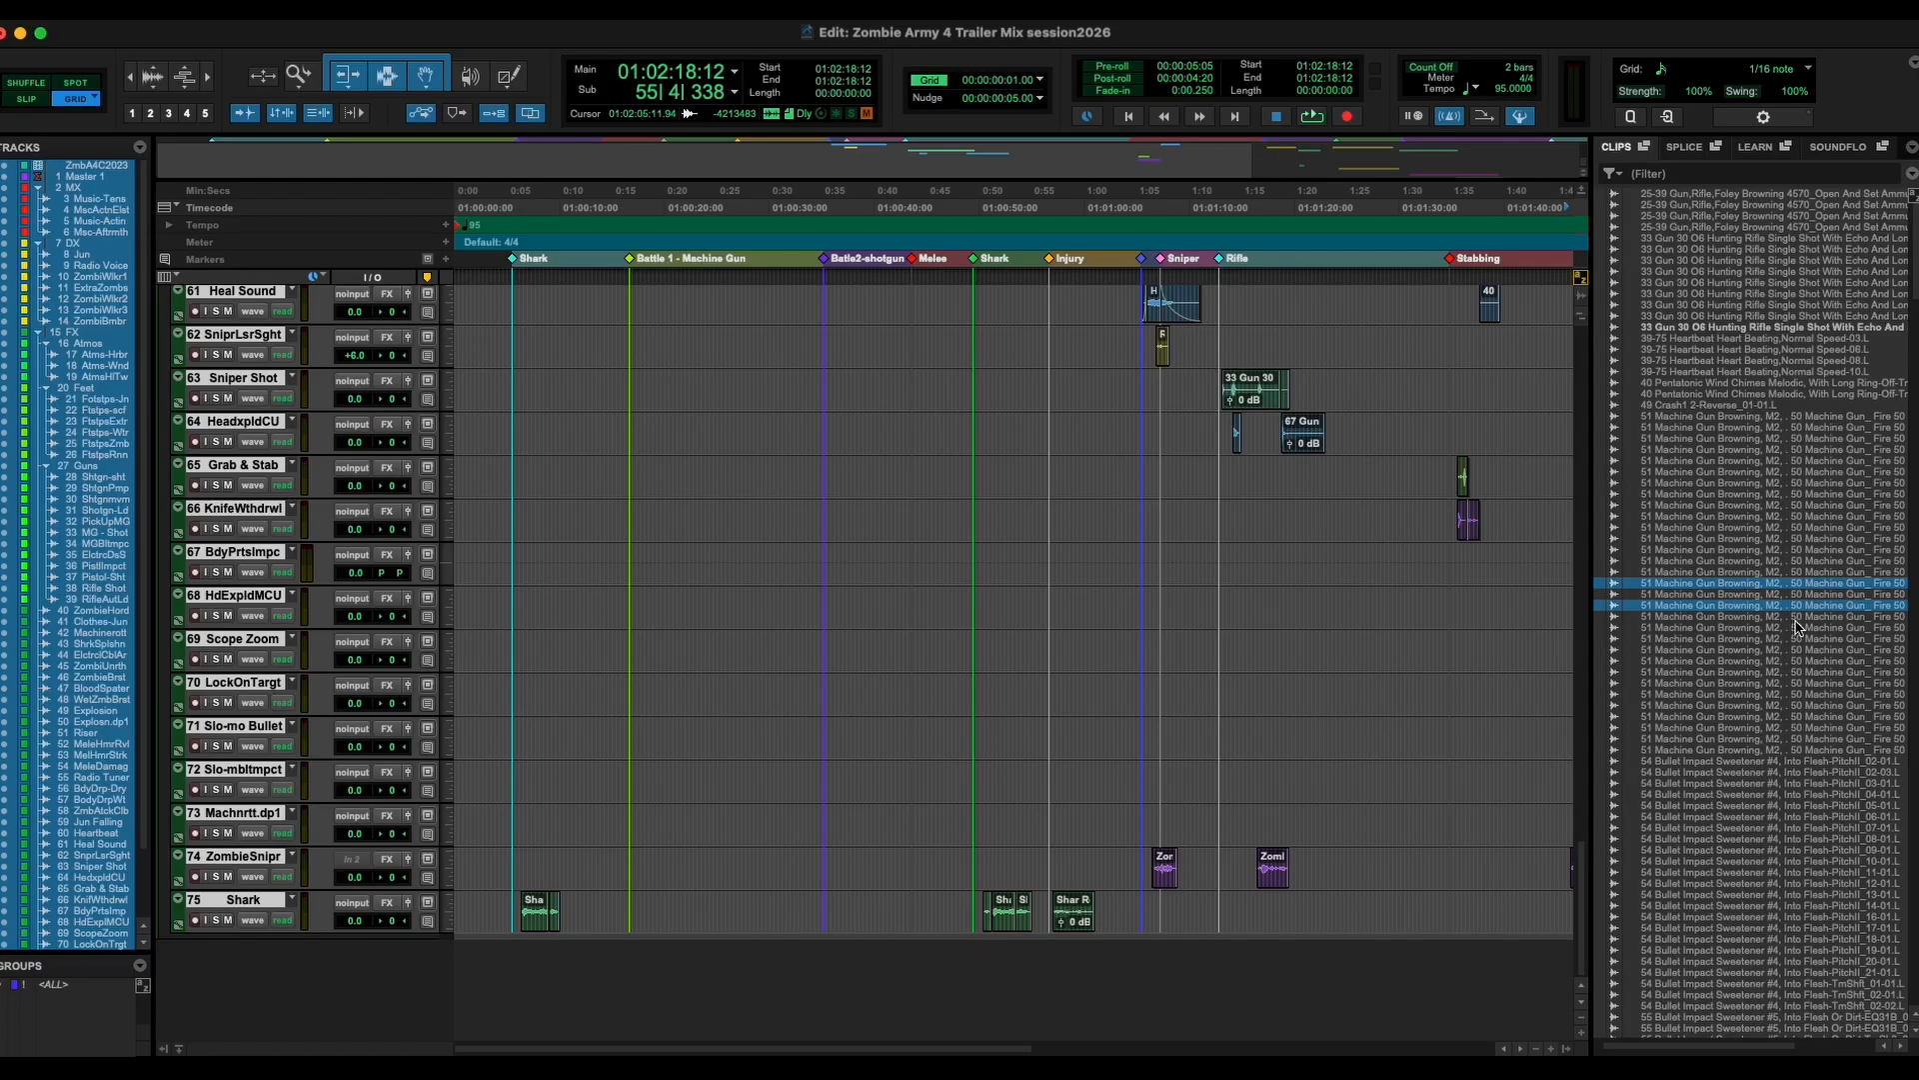
key(shift+super+b)
key(Return)
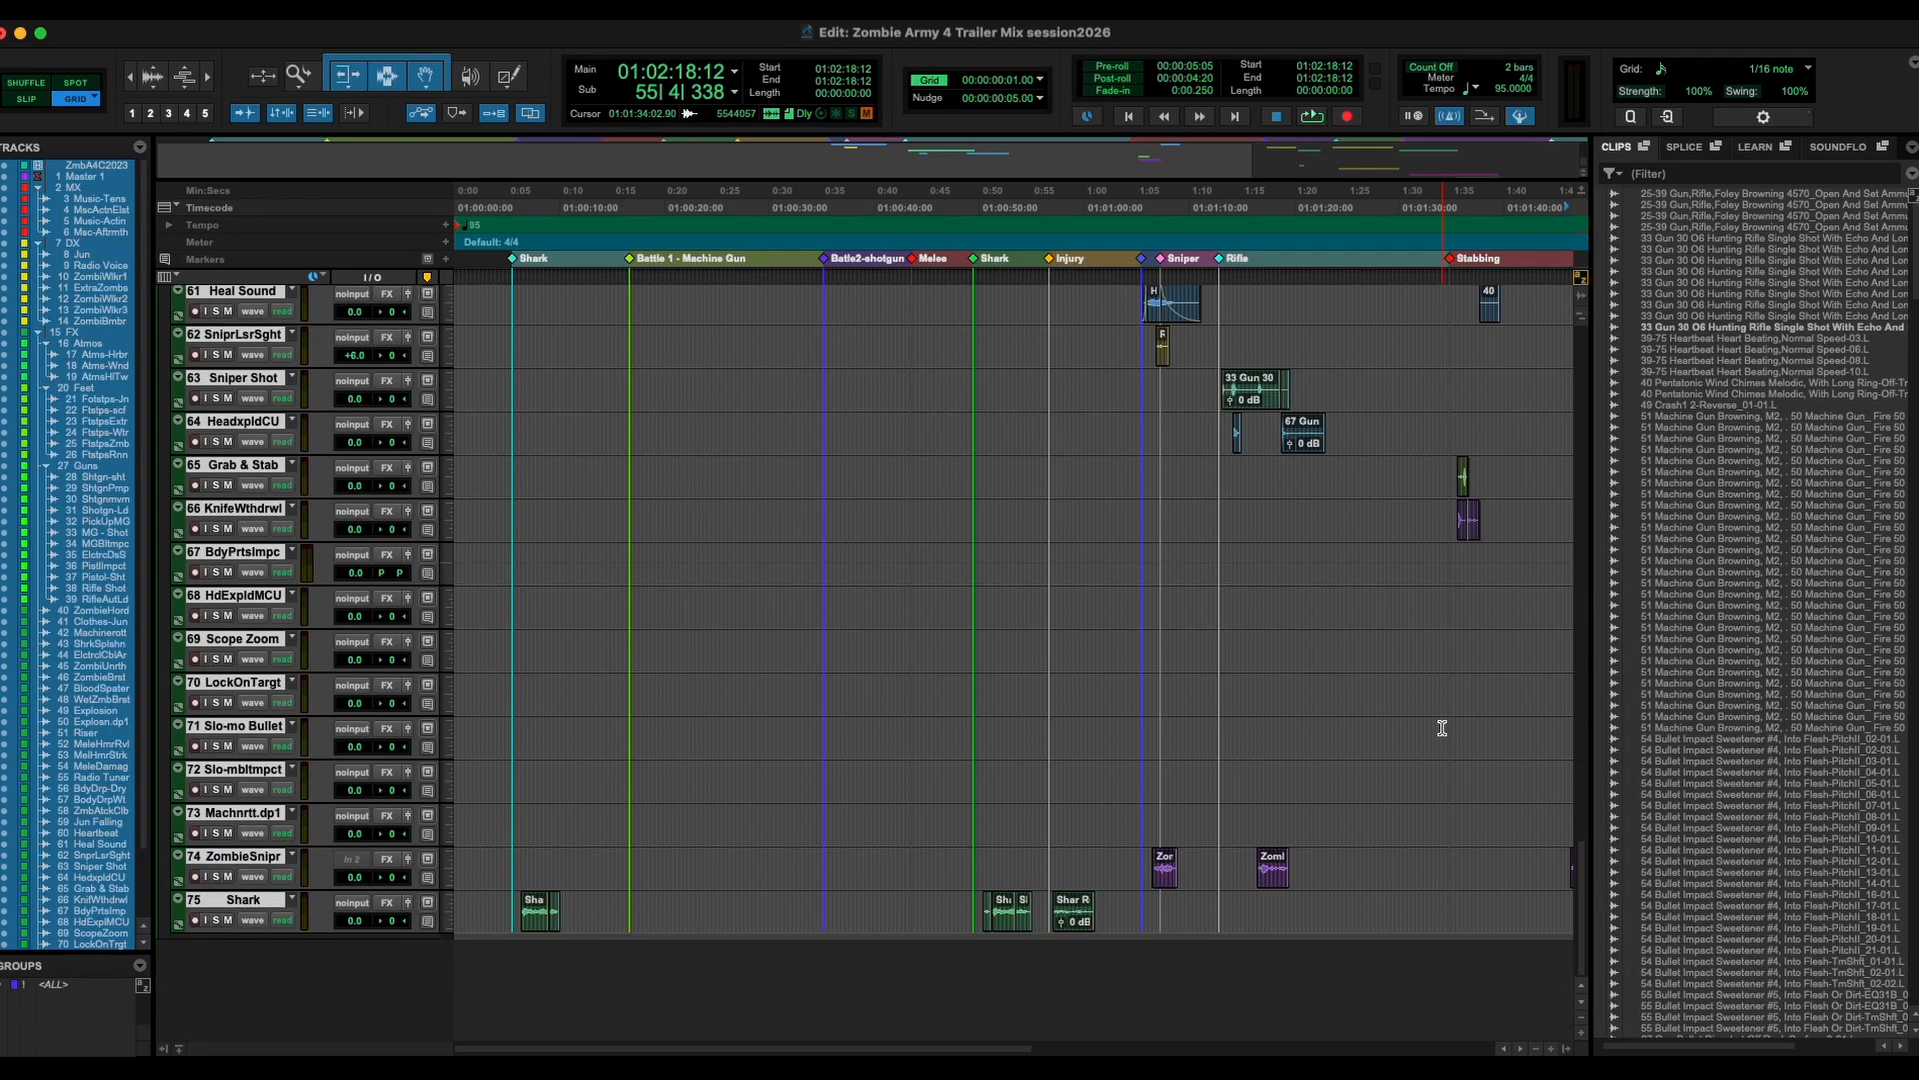
Play the session from 01:00:00:00 with the video window shown, stop playback and close the video window.
key(Return)
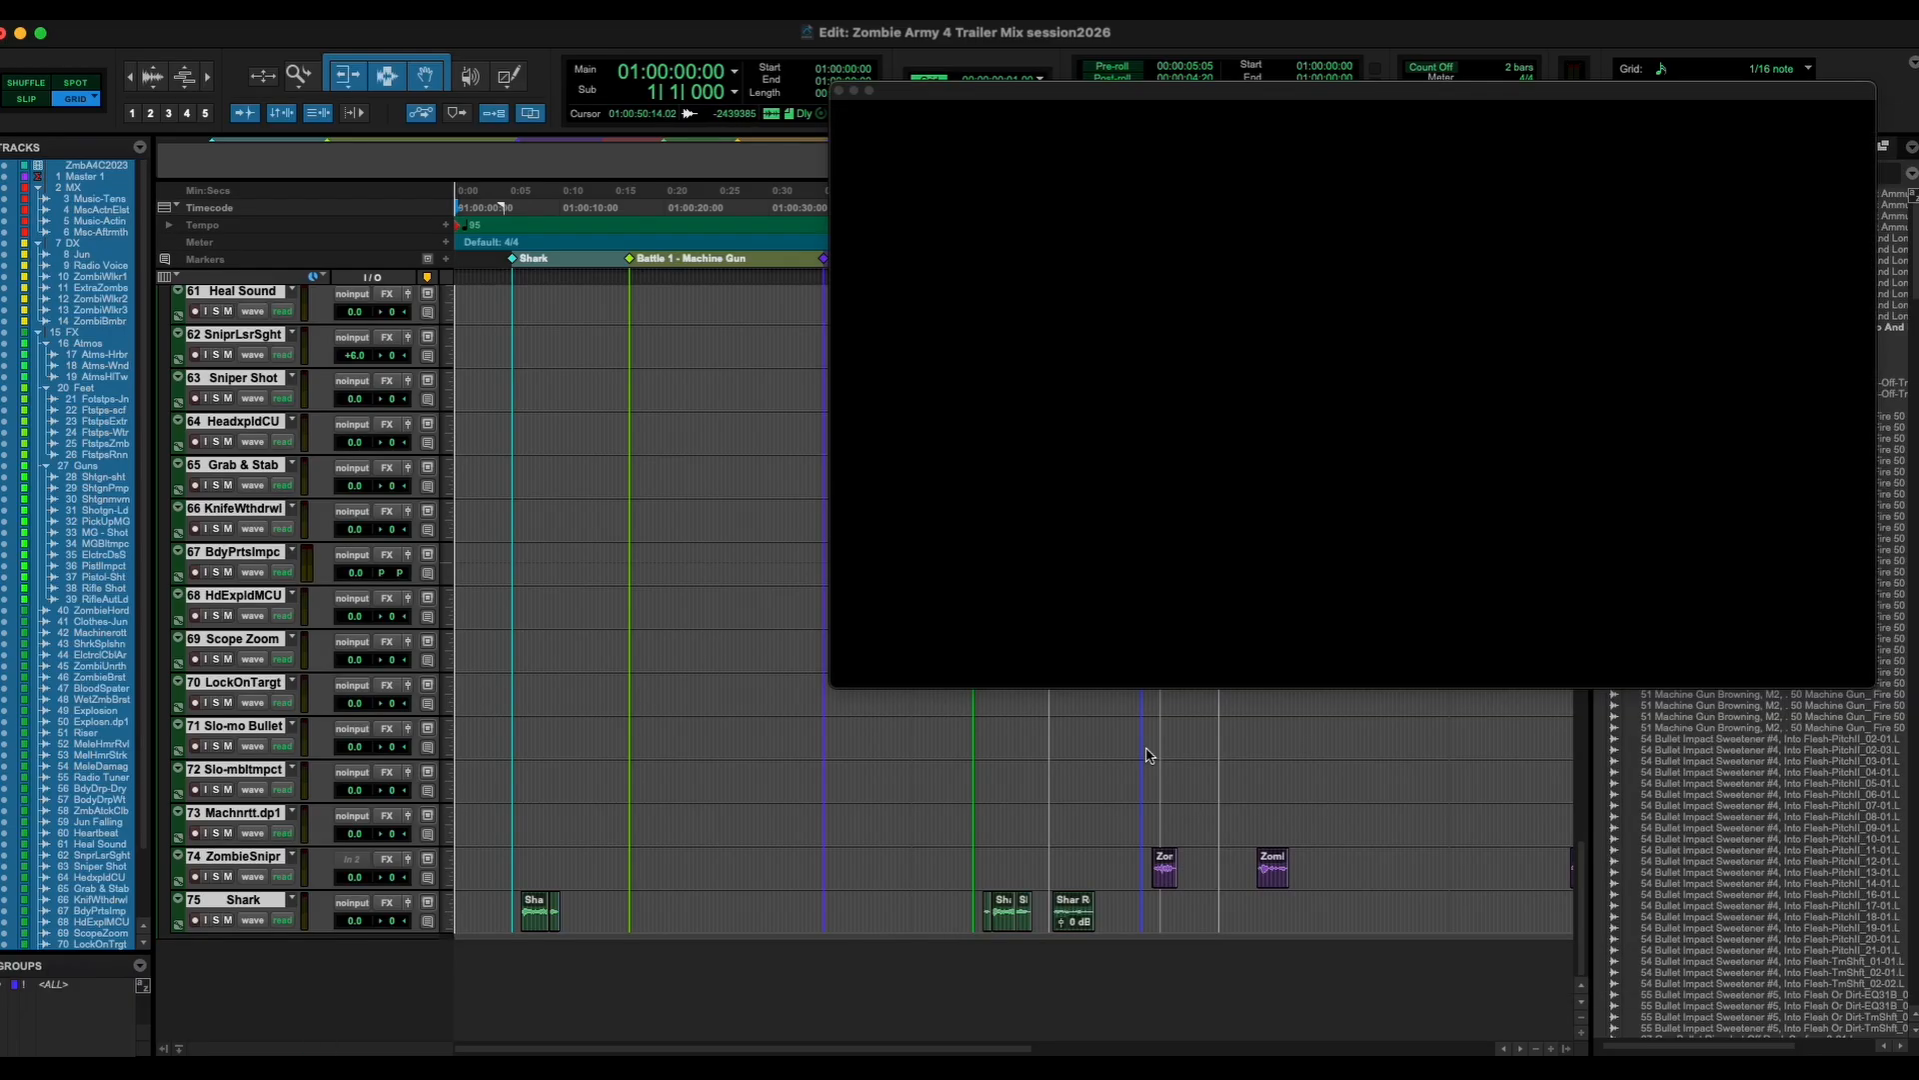
key(space)
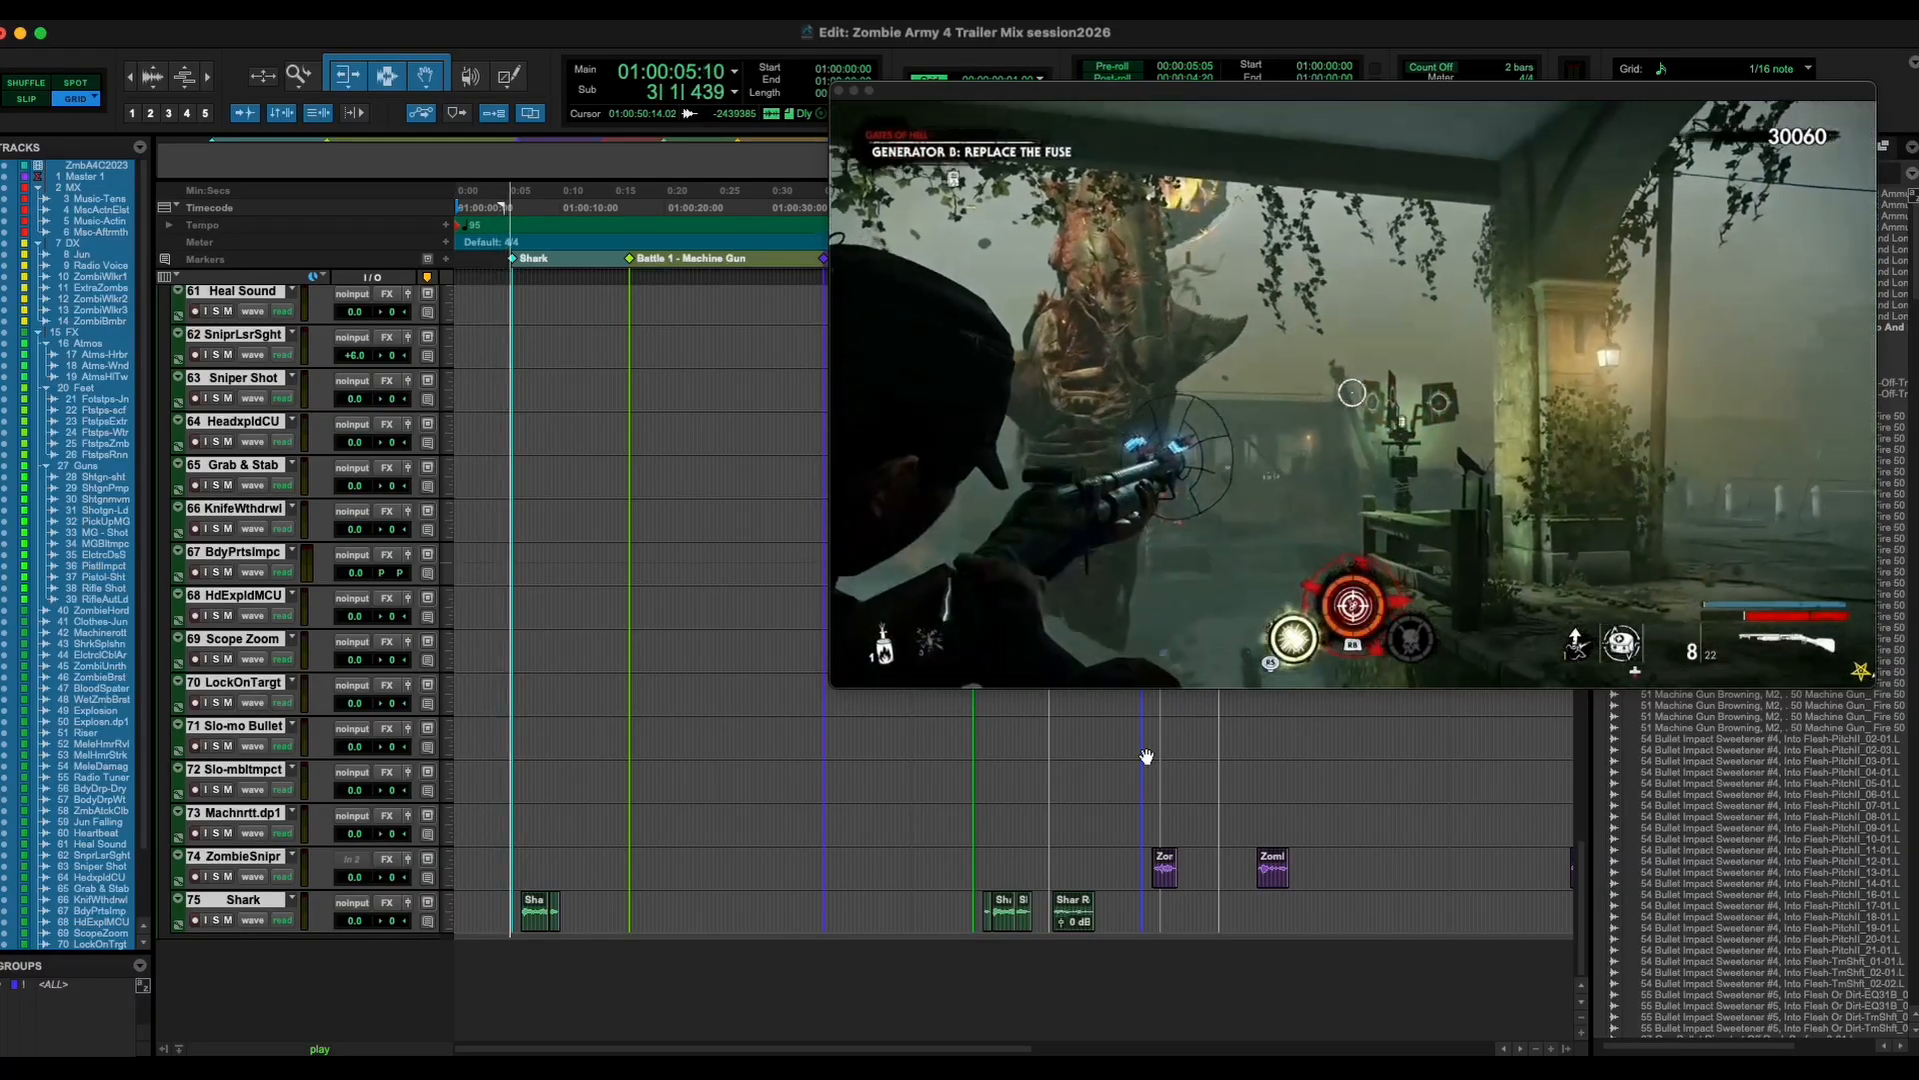
key(space)
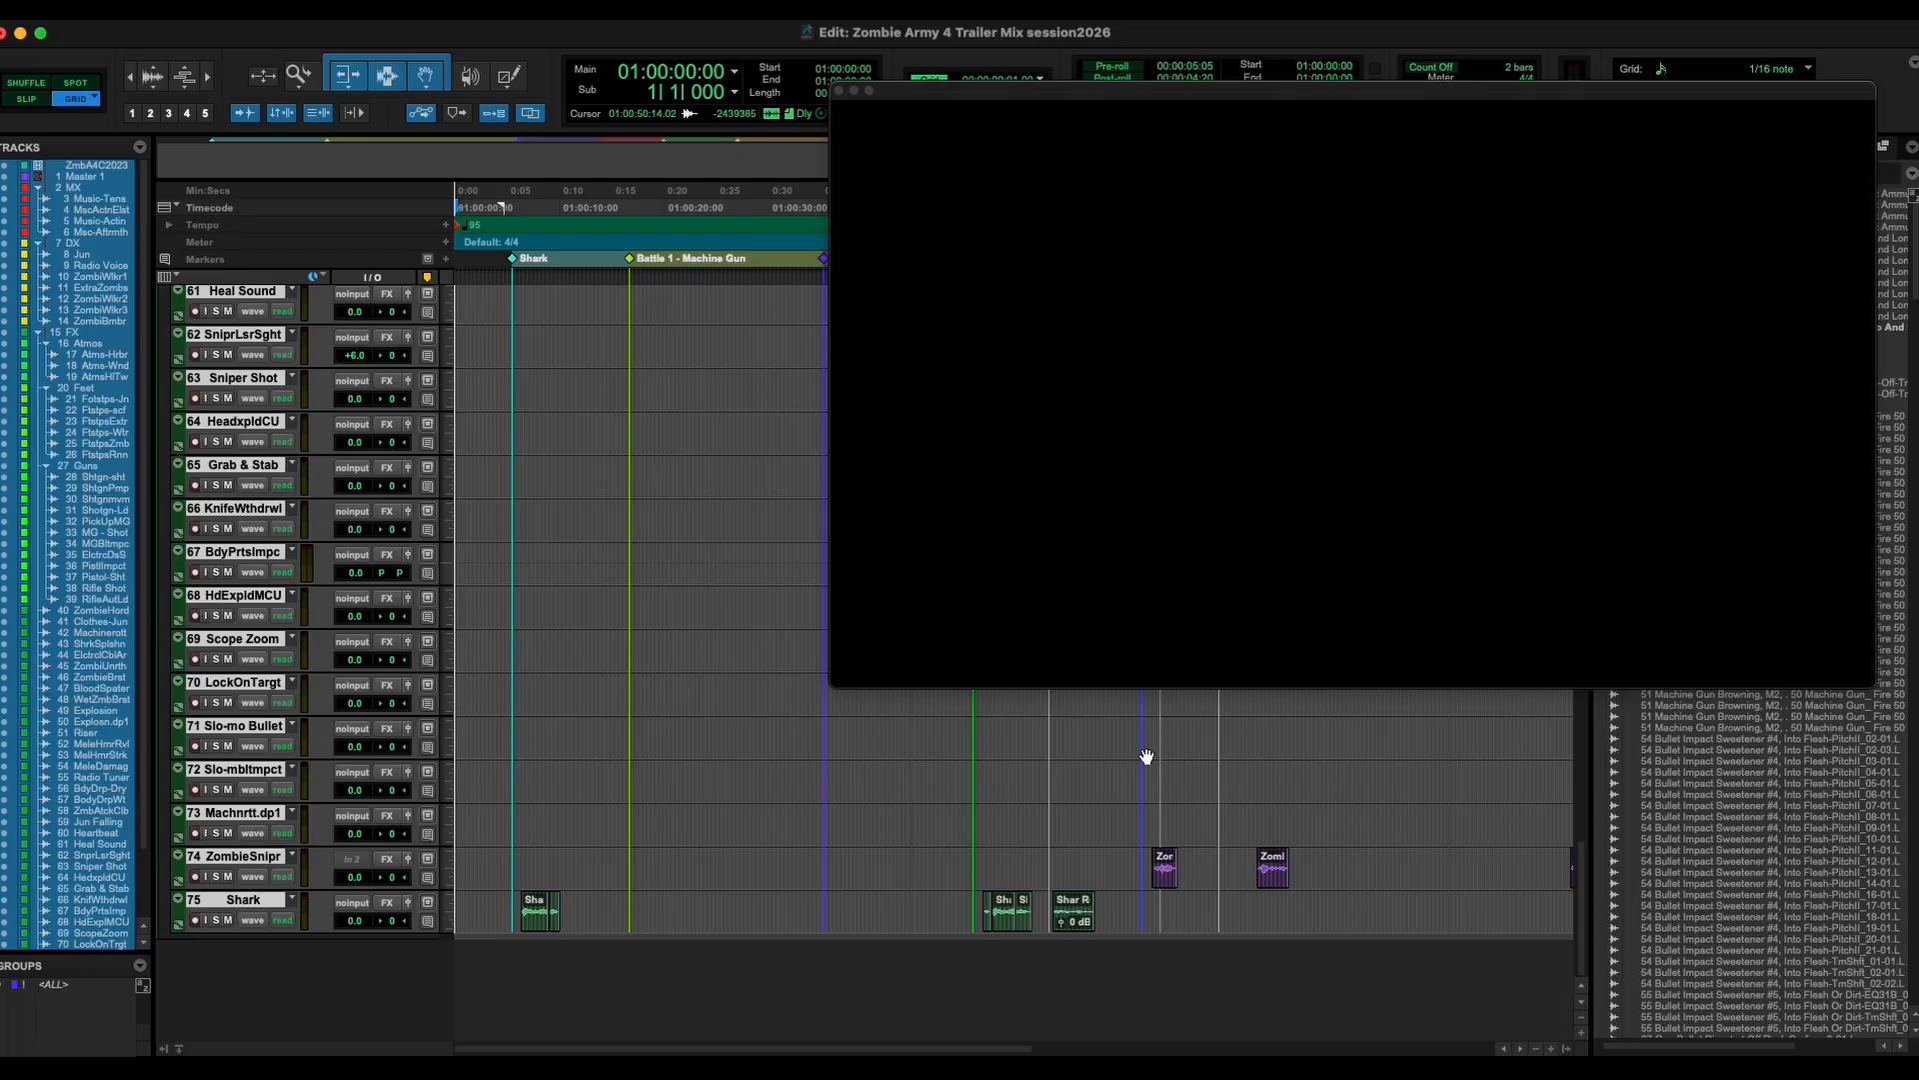
key(super+9)
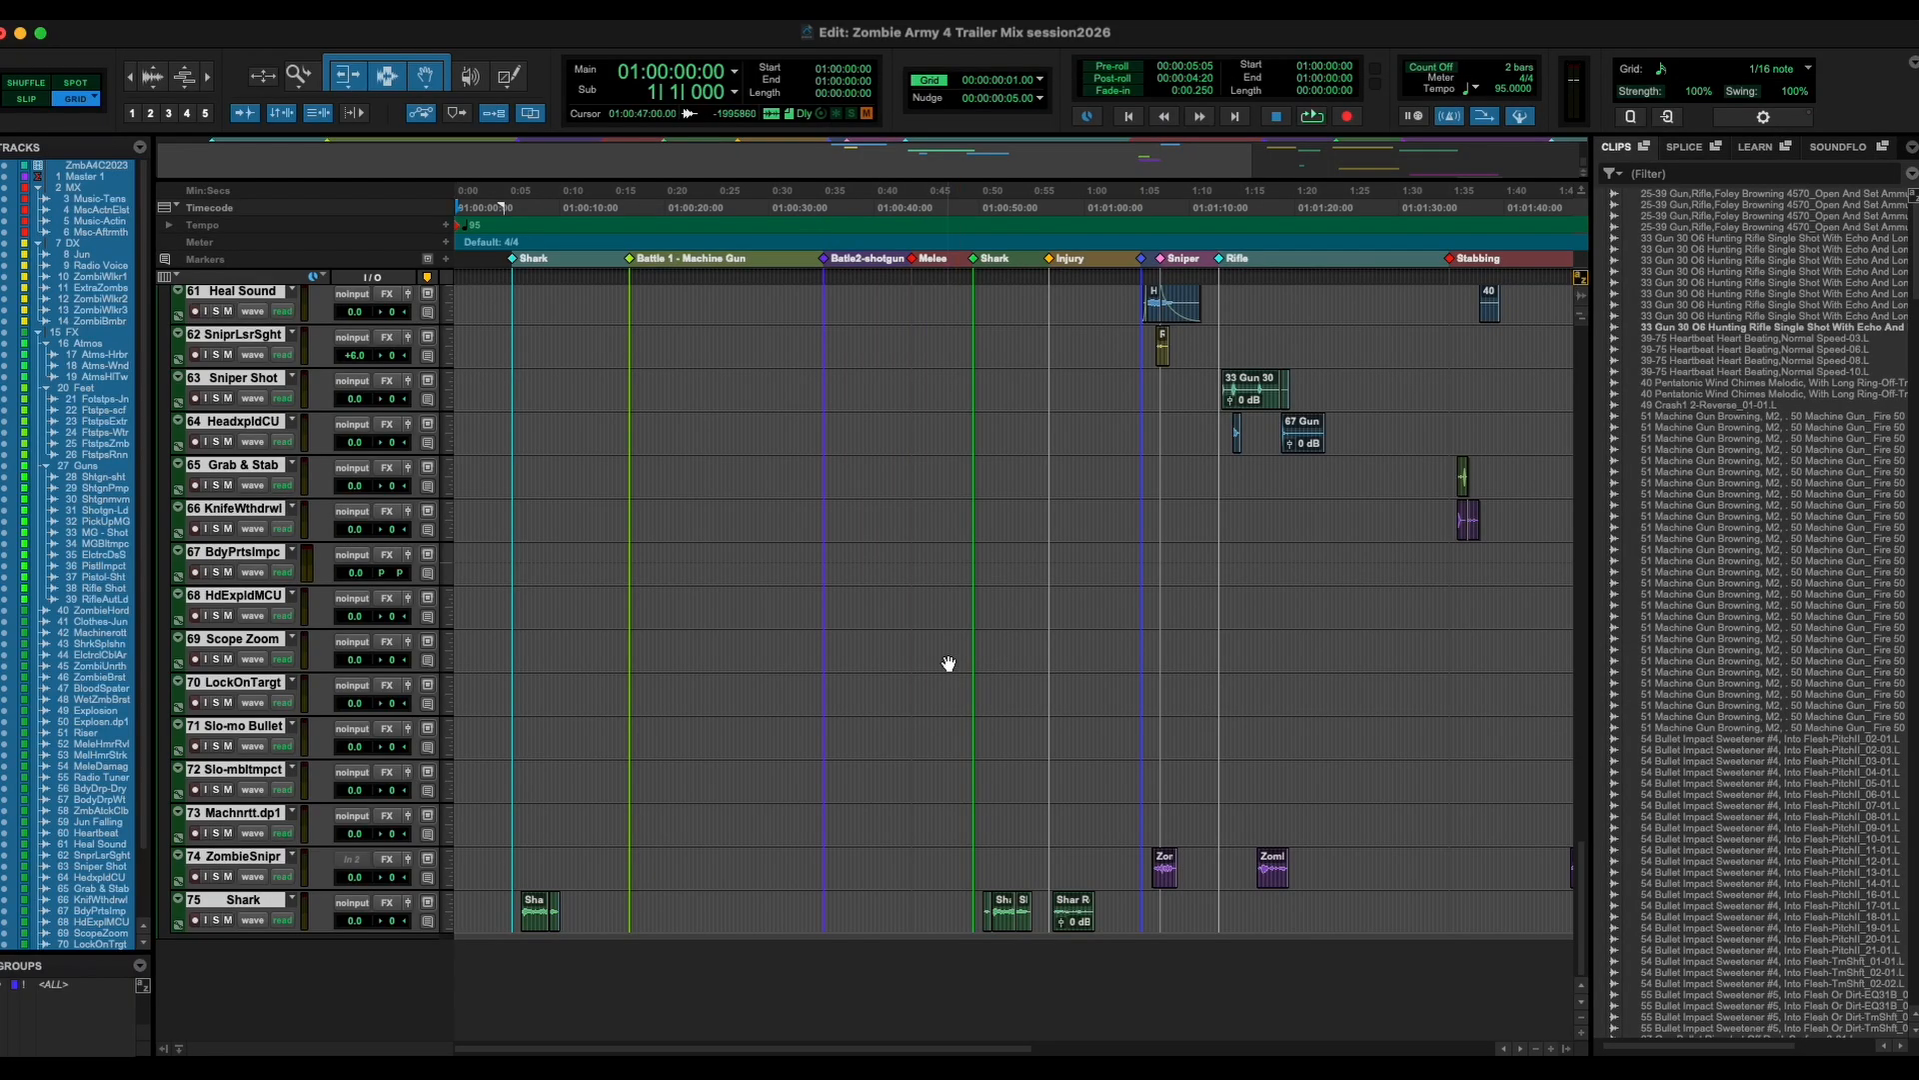
Show the mixer, look across its channels and reduce the view to Master 1, MX, DX and FX.
key(super+equal)
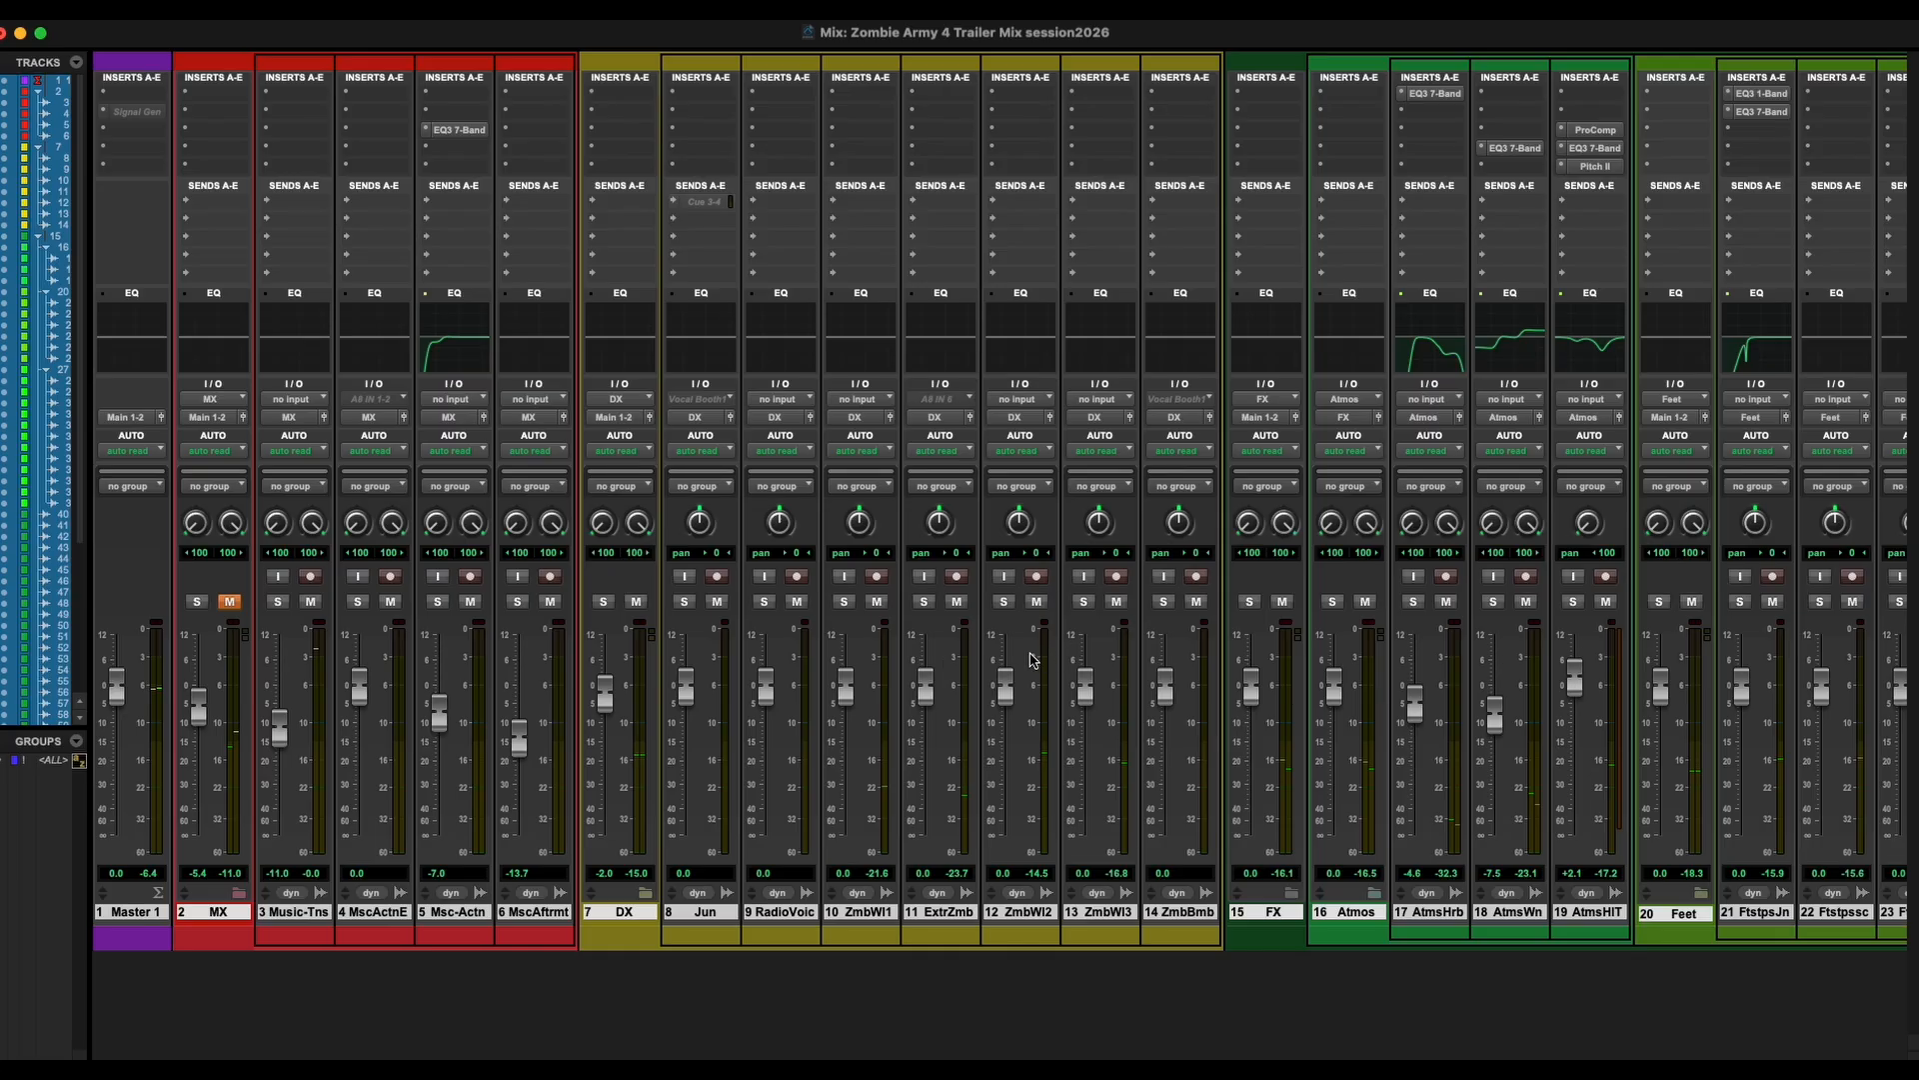
scroll(825, 413, right, 10)
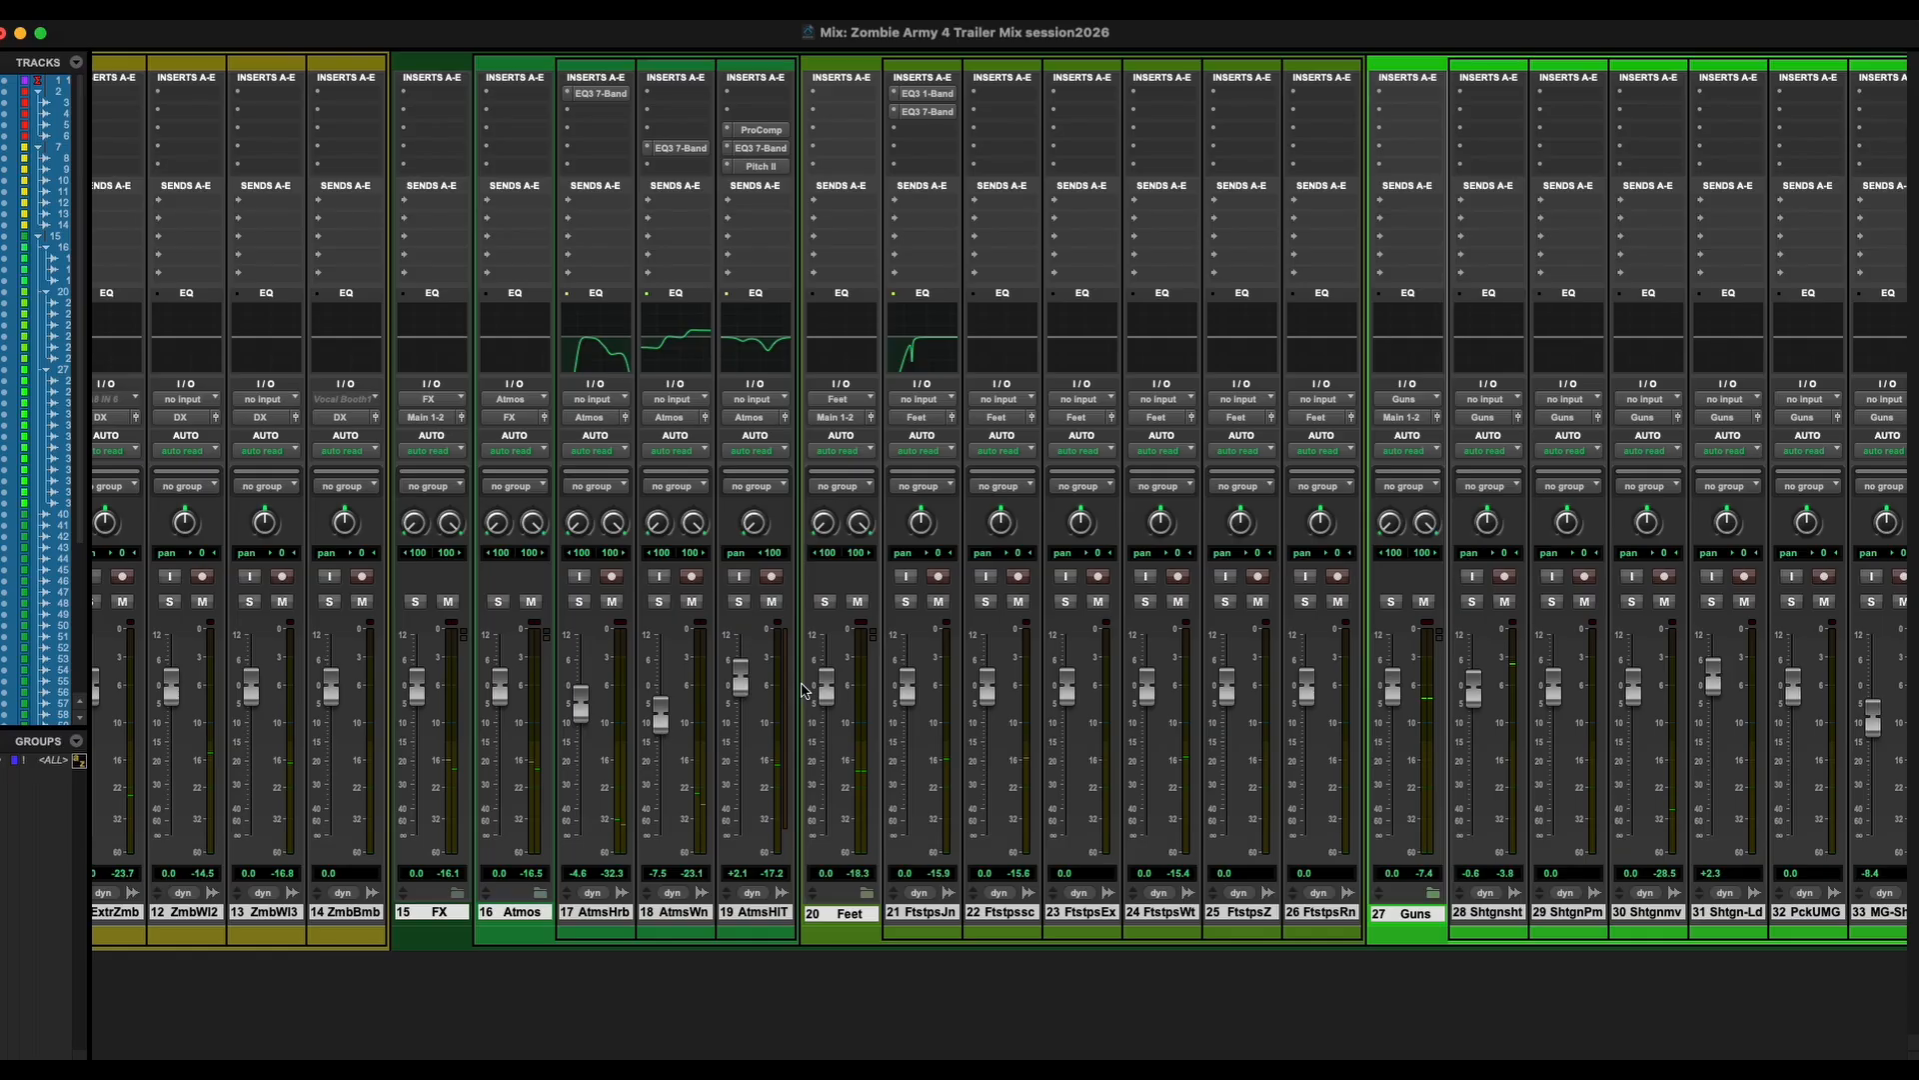
scroll(802, 689, left, 10)
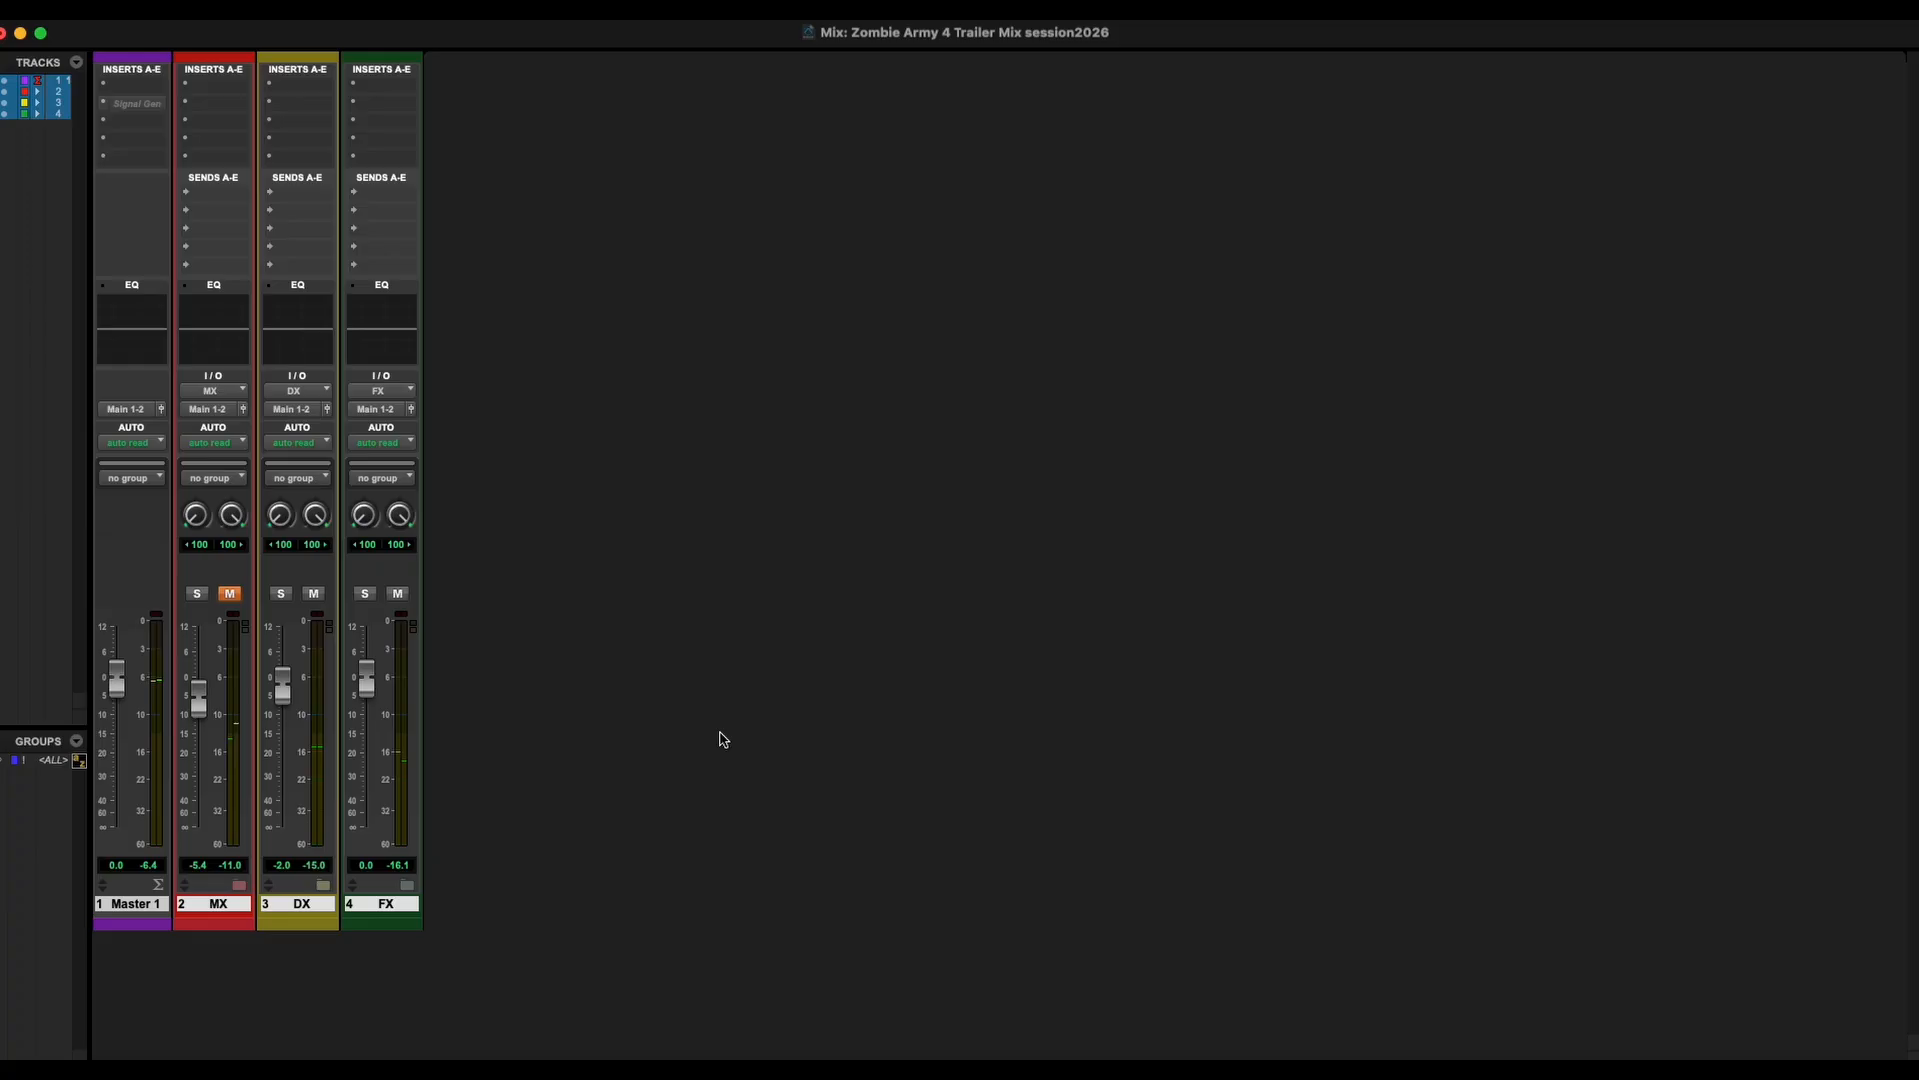
Insert the stereo Pro Limiter on Master 1, move it to the last insert slot and reposition its plug-in window.
click(138, 127)
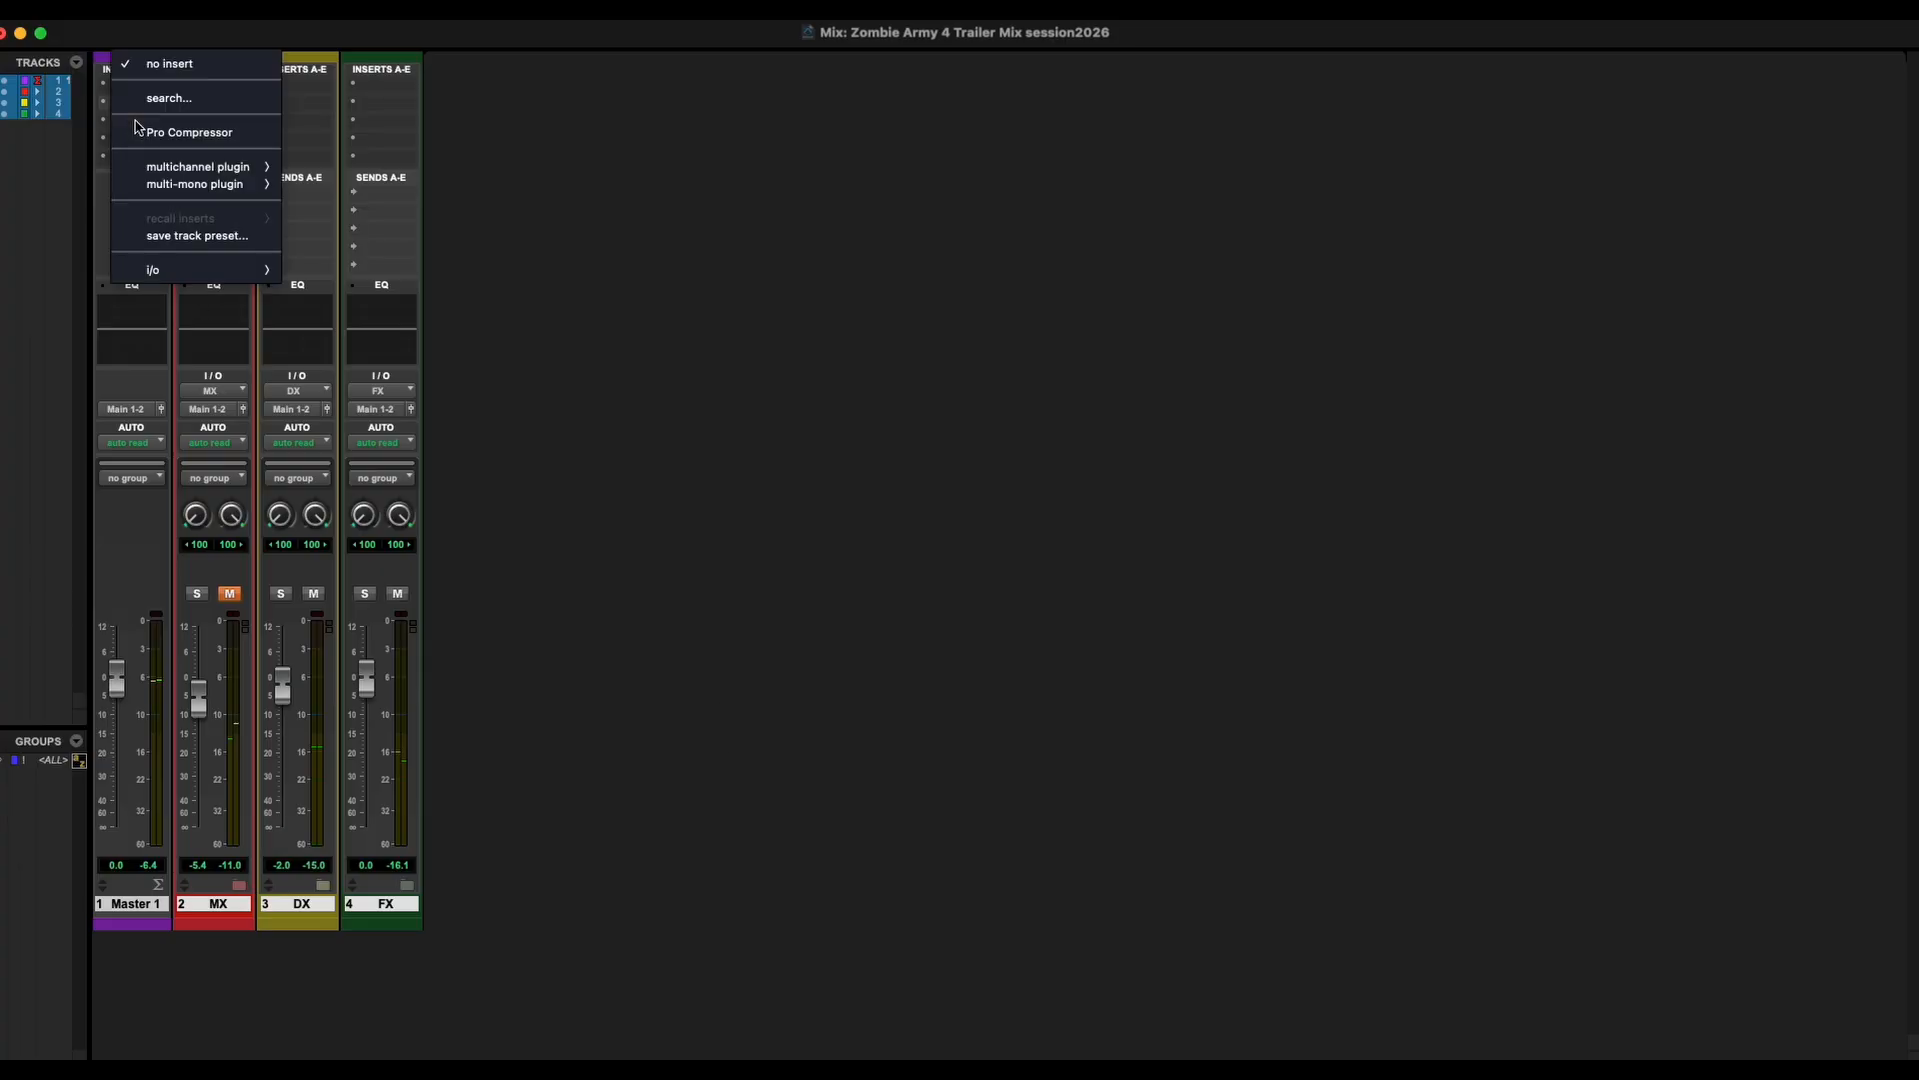
mouse_move(176, 166)
mouse_move(353, 178)
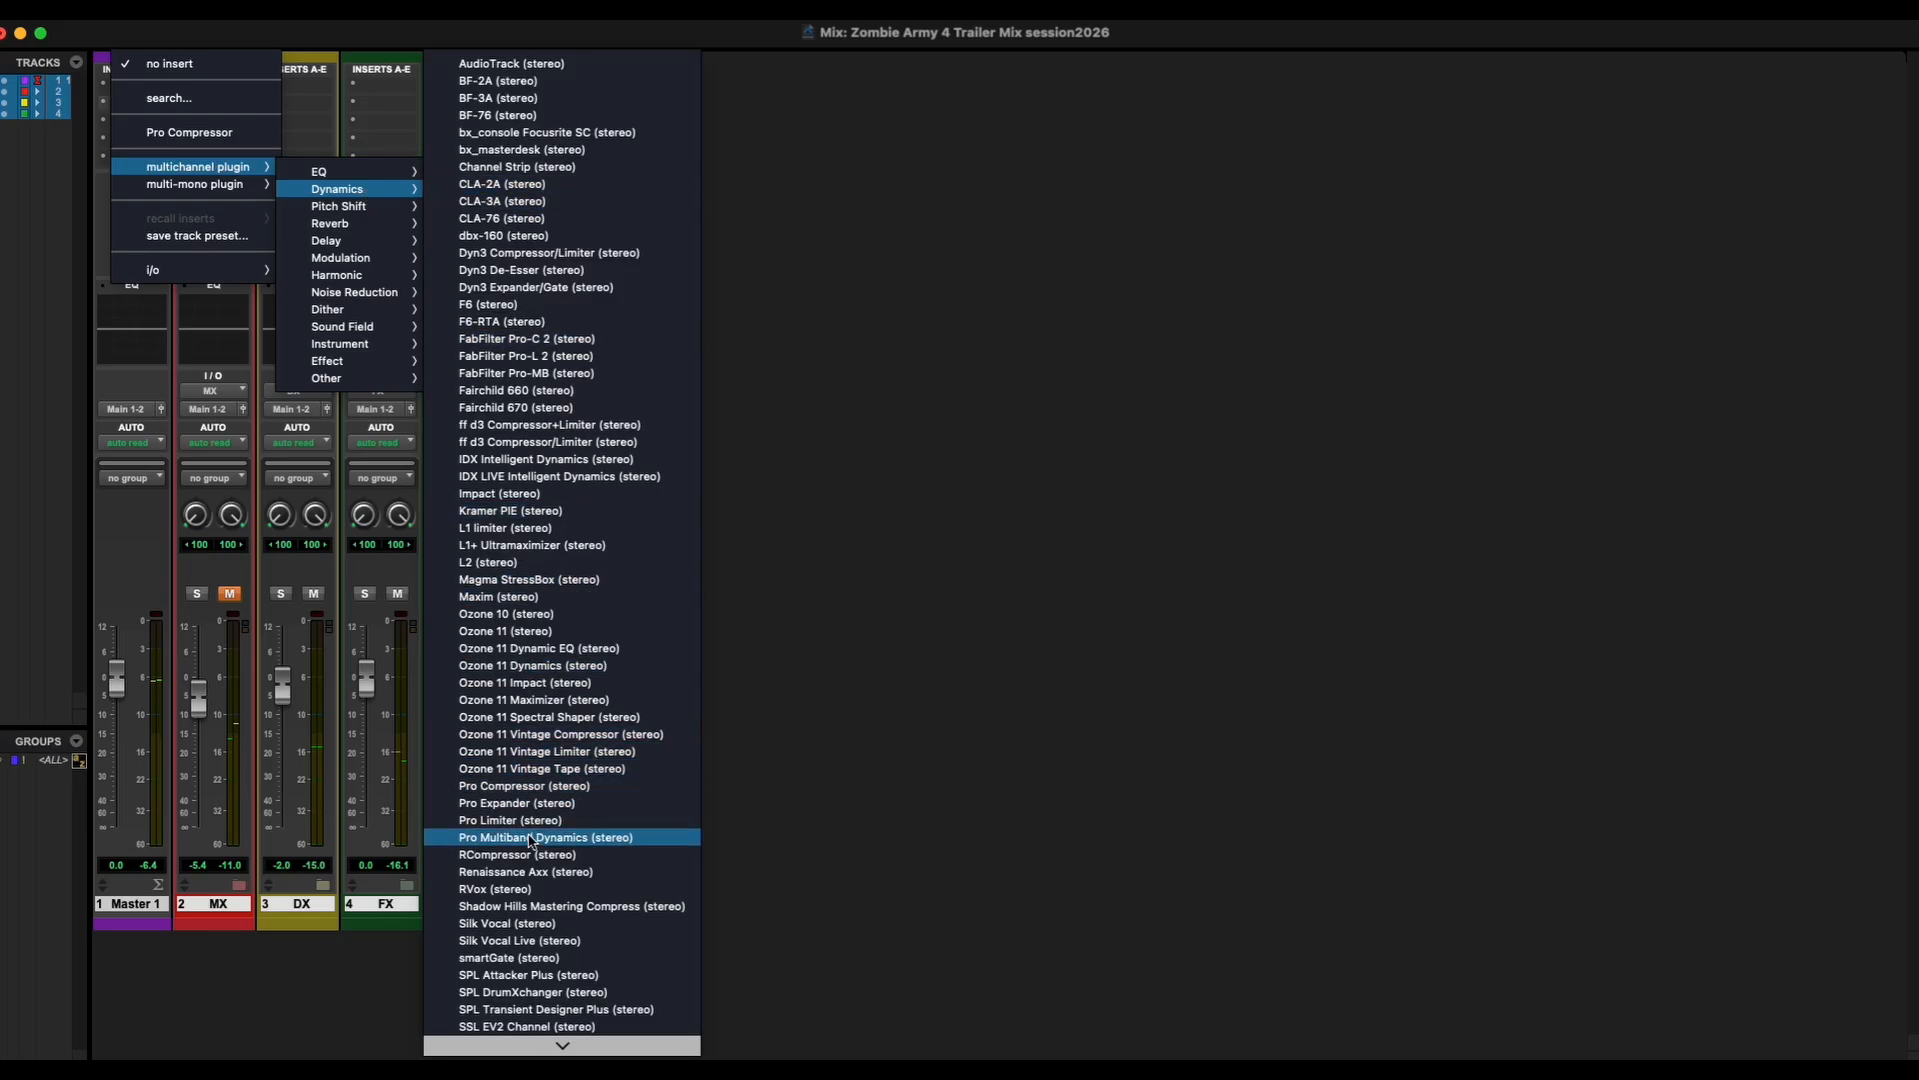
click(522, 821)
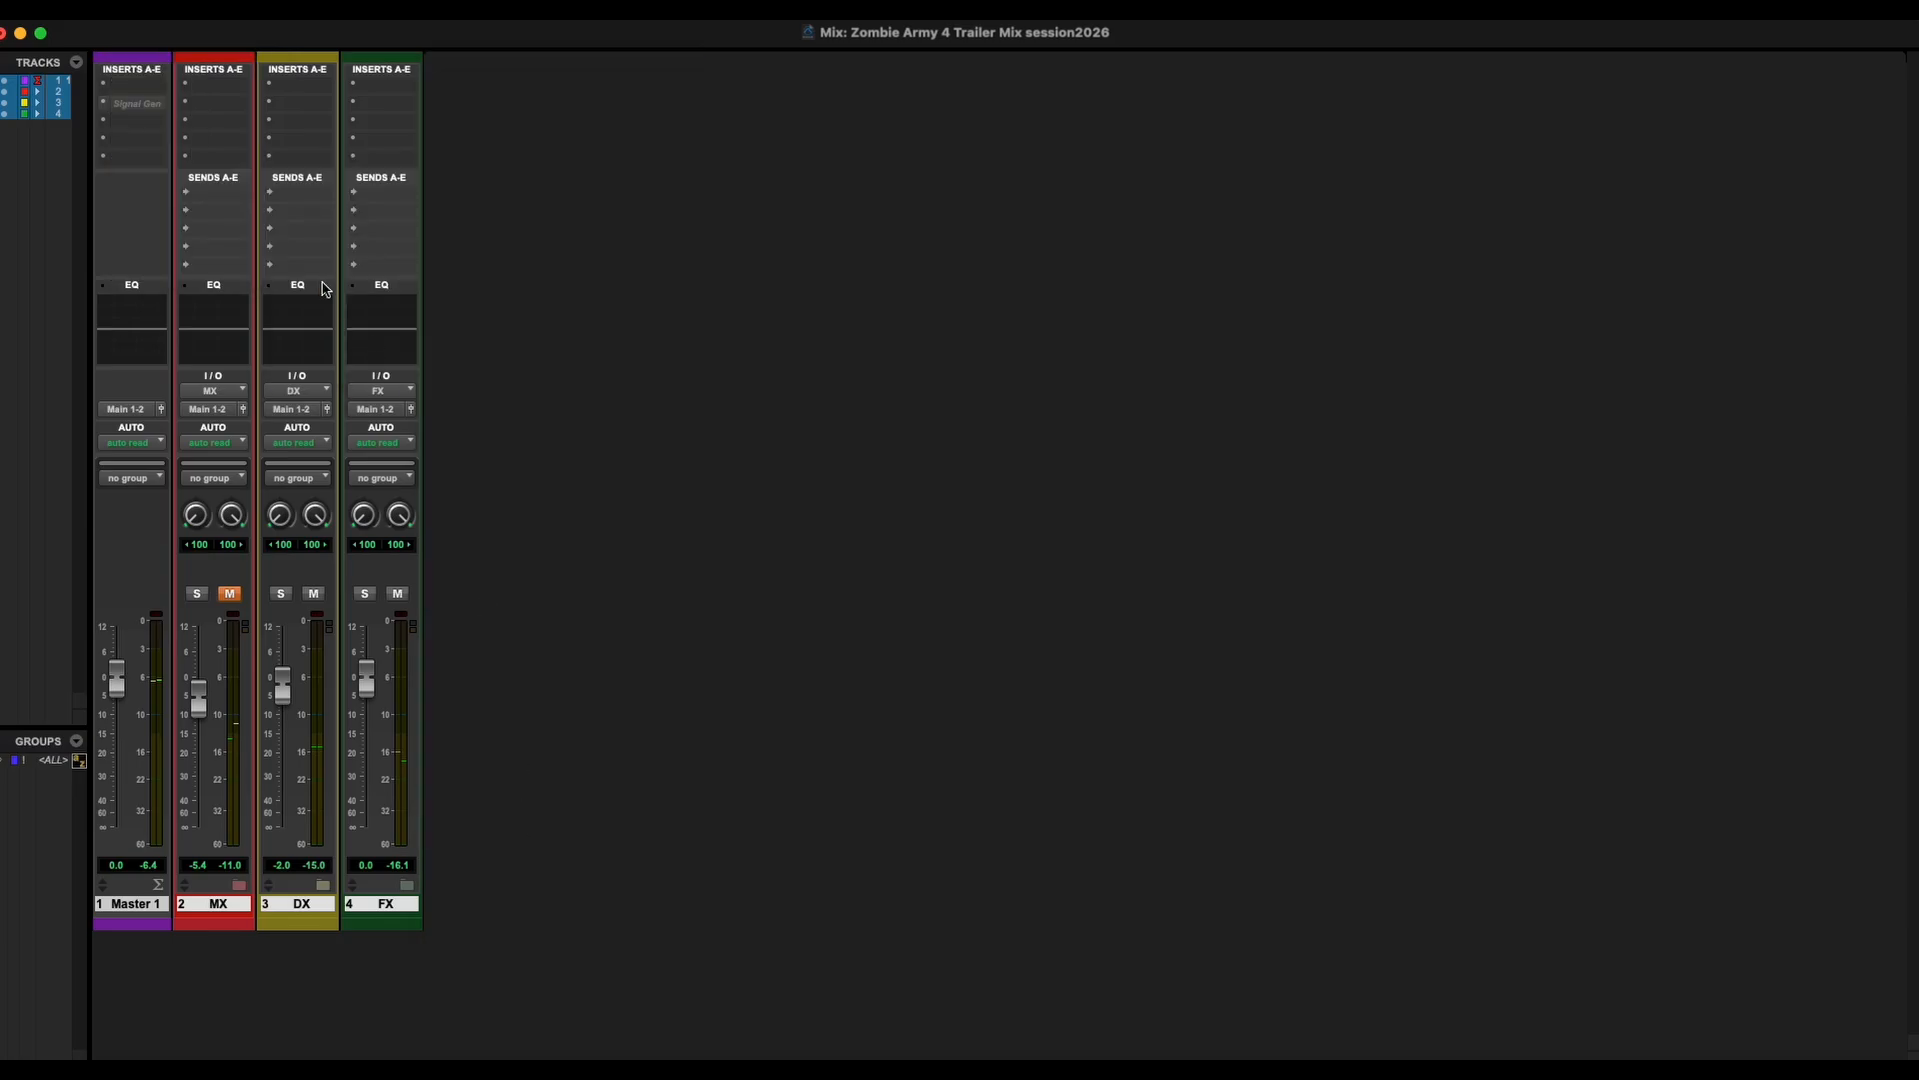
mouse_move(138, 131)
mouse_down()
mouse_move(133, 193)
mouse_move(133, 140)
mouse_move(131, 165)
mouse_up()
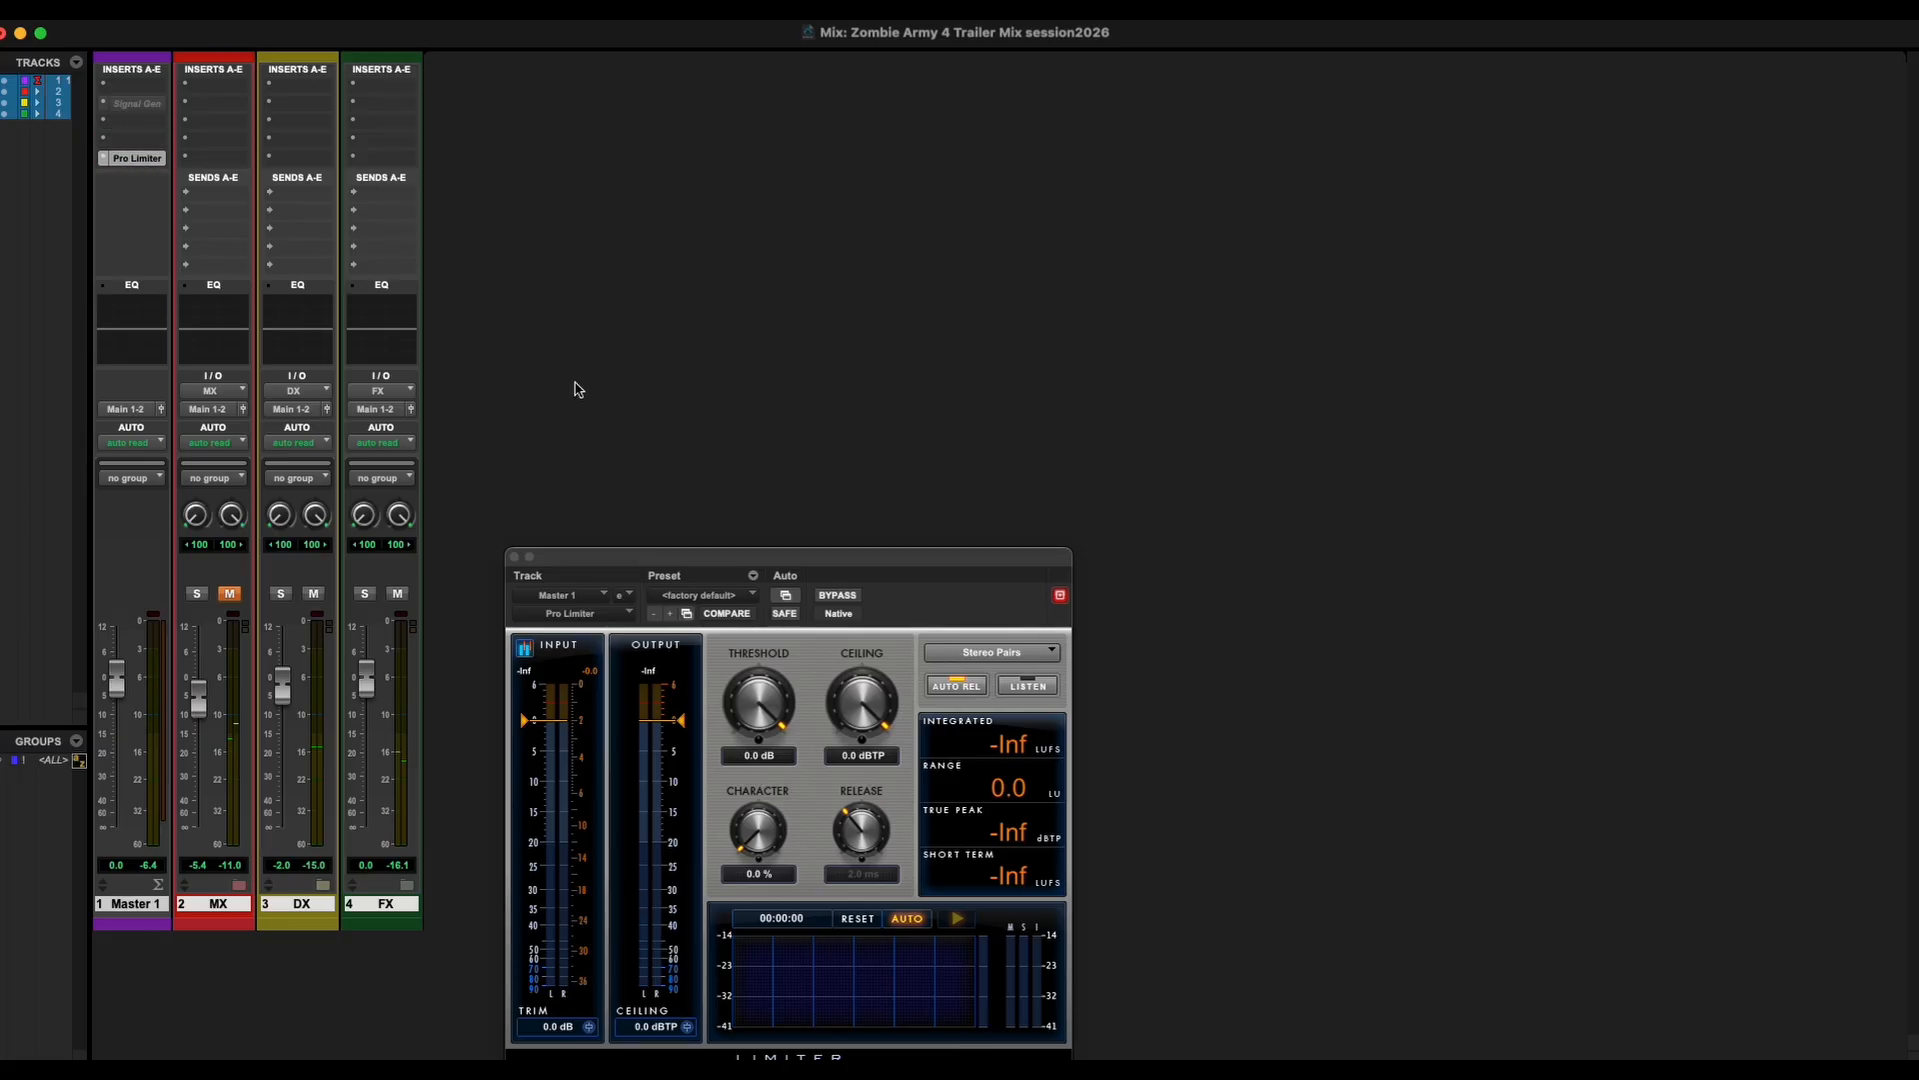
click(870, 556)
drag(869, 556, 998, 128)
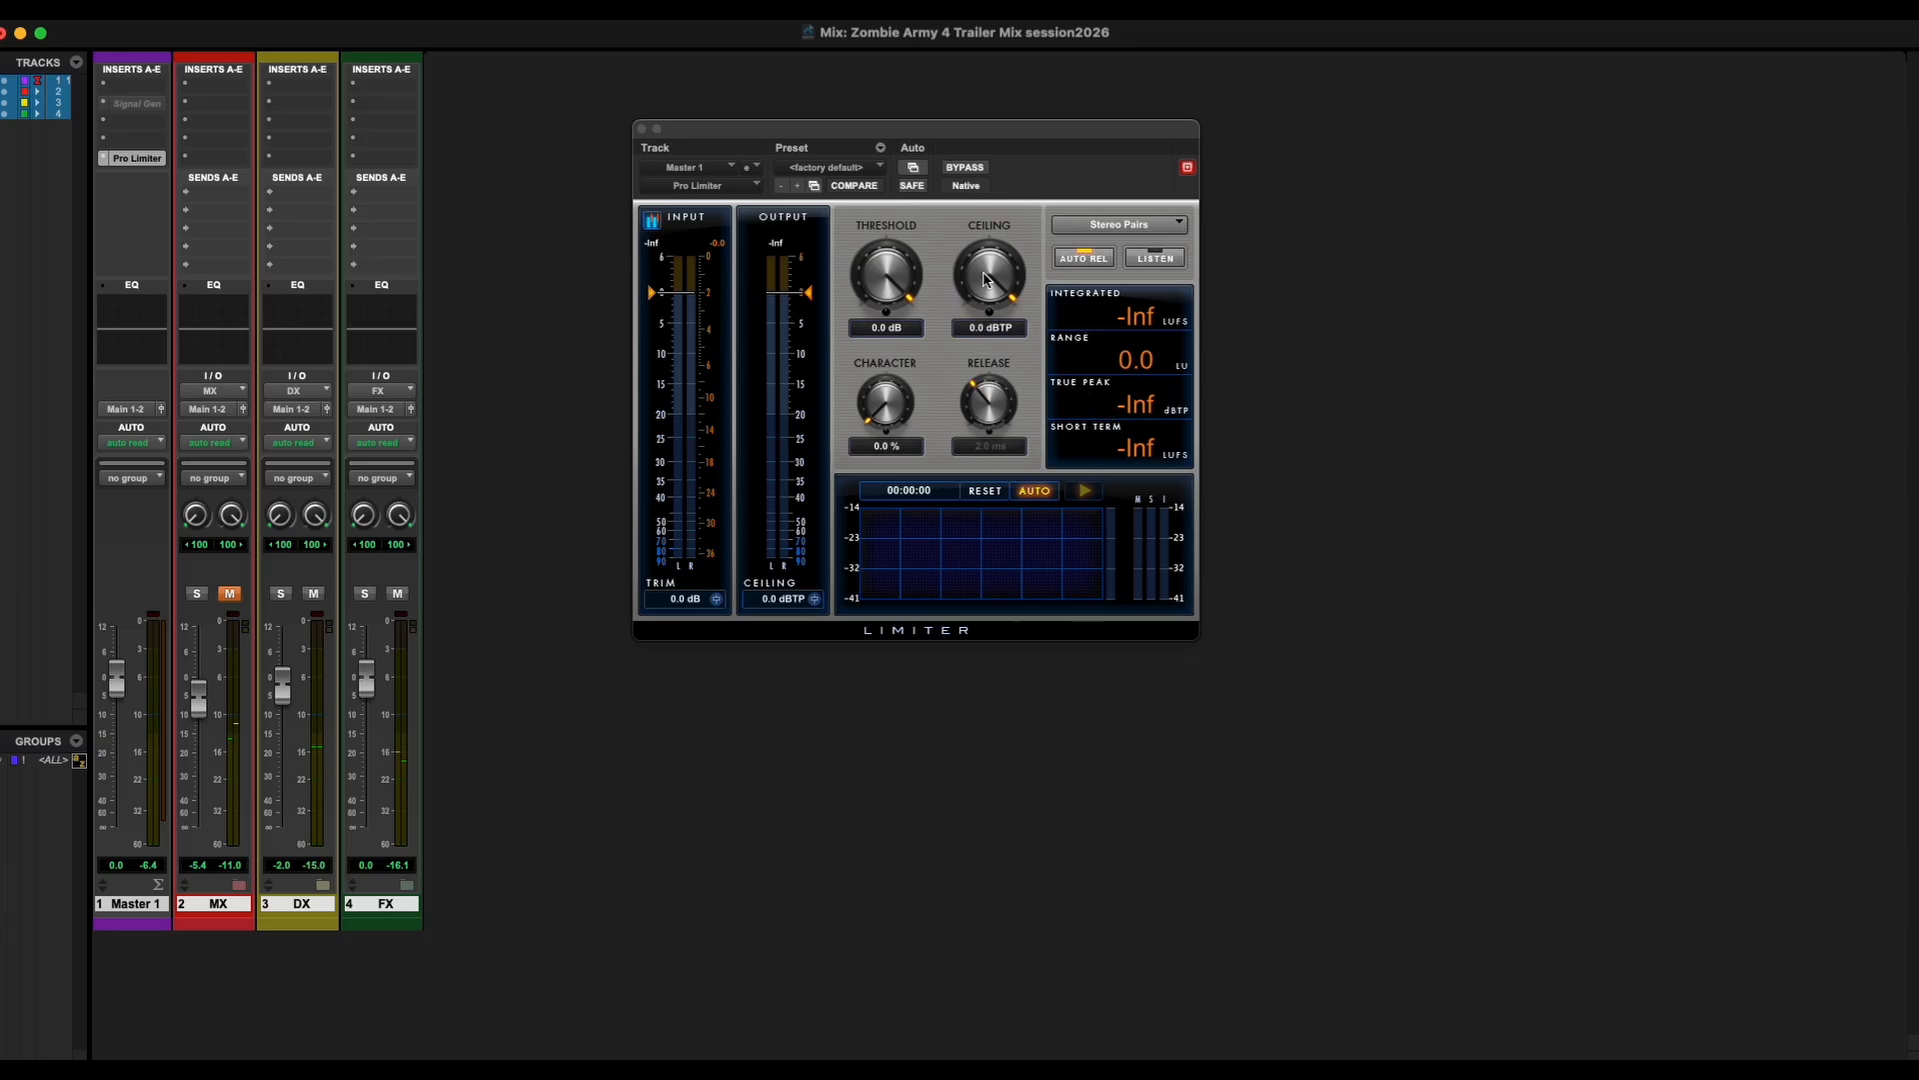
Set the Pro Limiter's ceiling to -1.0 dBTP, then place its window clear of the channels and keep it open.
drag(984, 279, 984, 309)
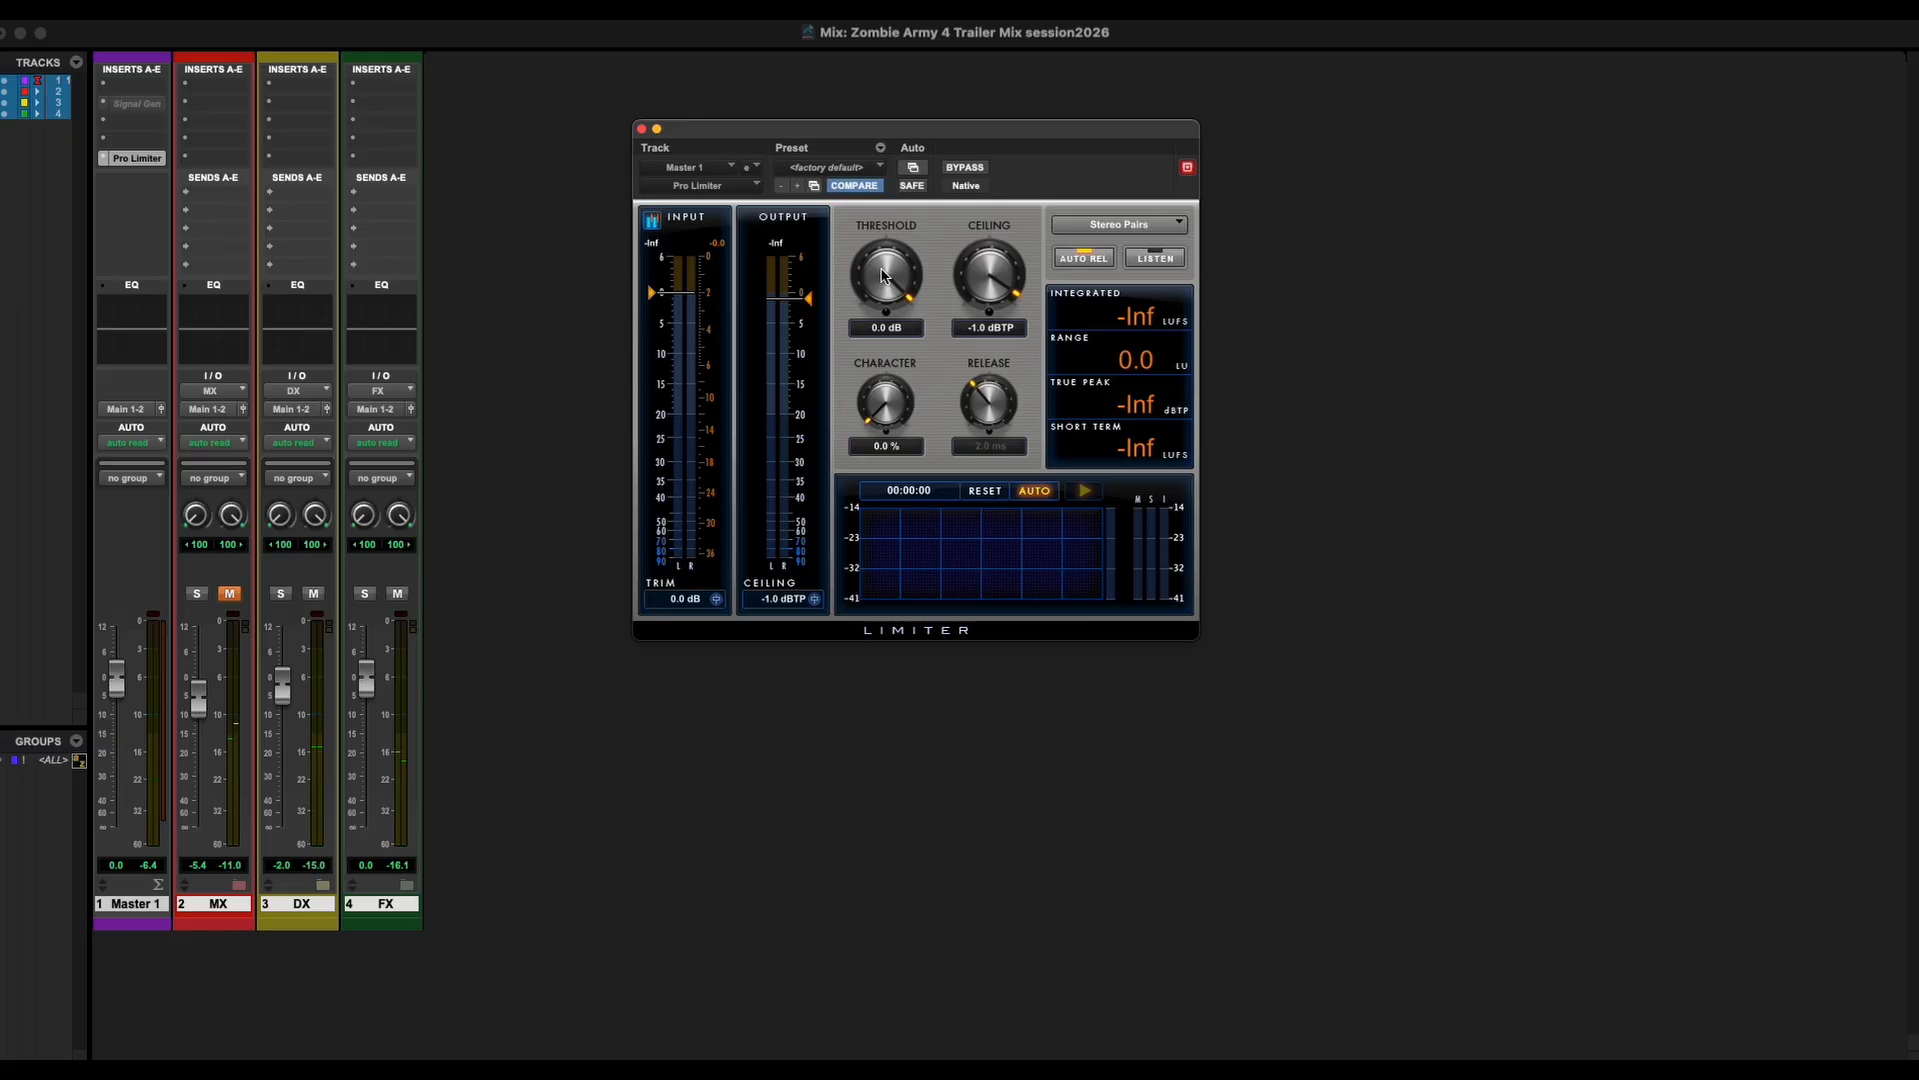
mouse_move(879, 276)
mouse_down()
mouse_move(875, 345)
mouse_move(903, 108)
mouse_up()
click(956, 134)
drag(956, 134, 1636, 63)
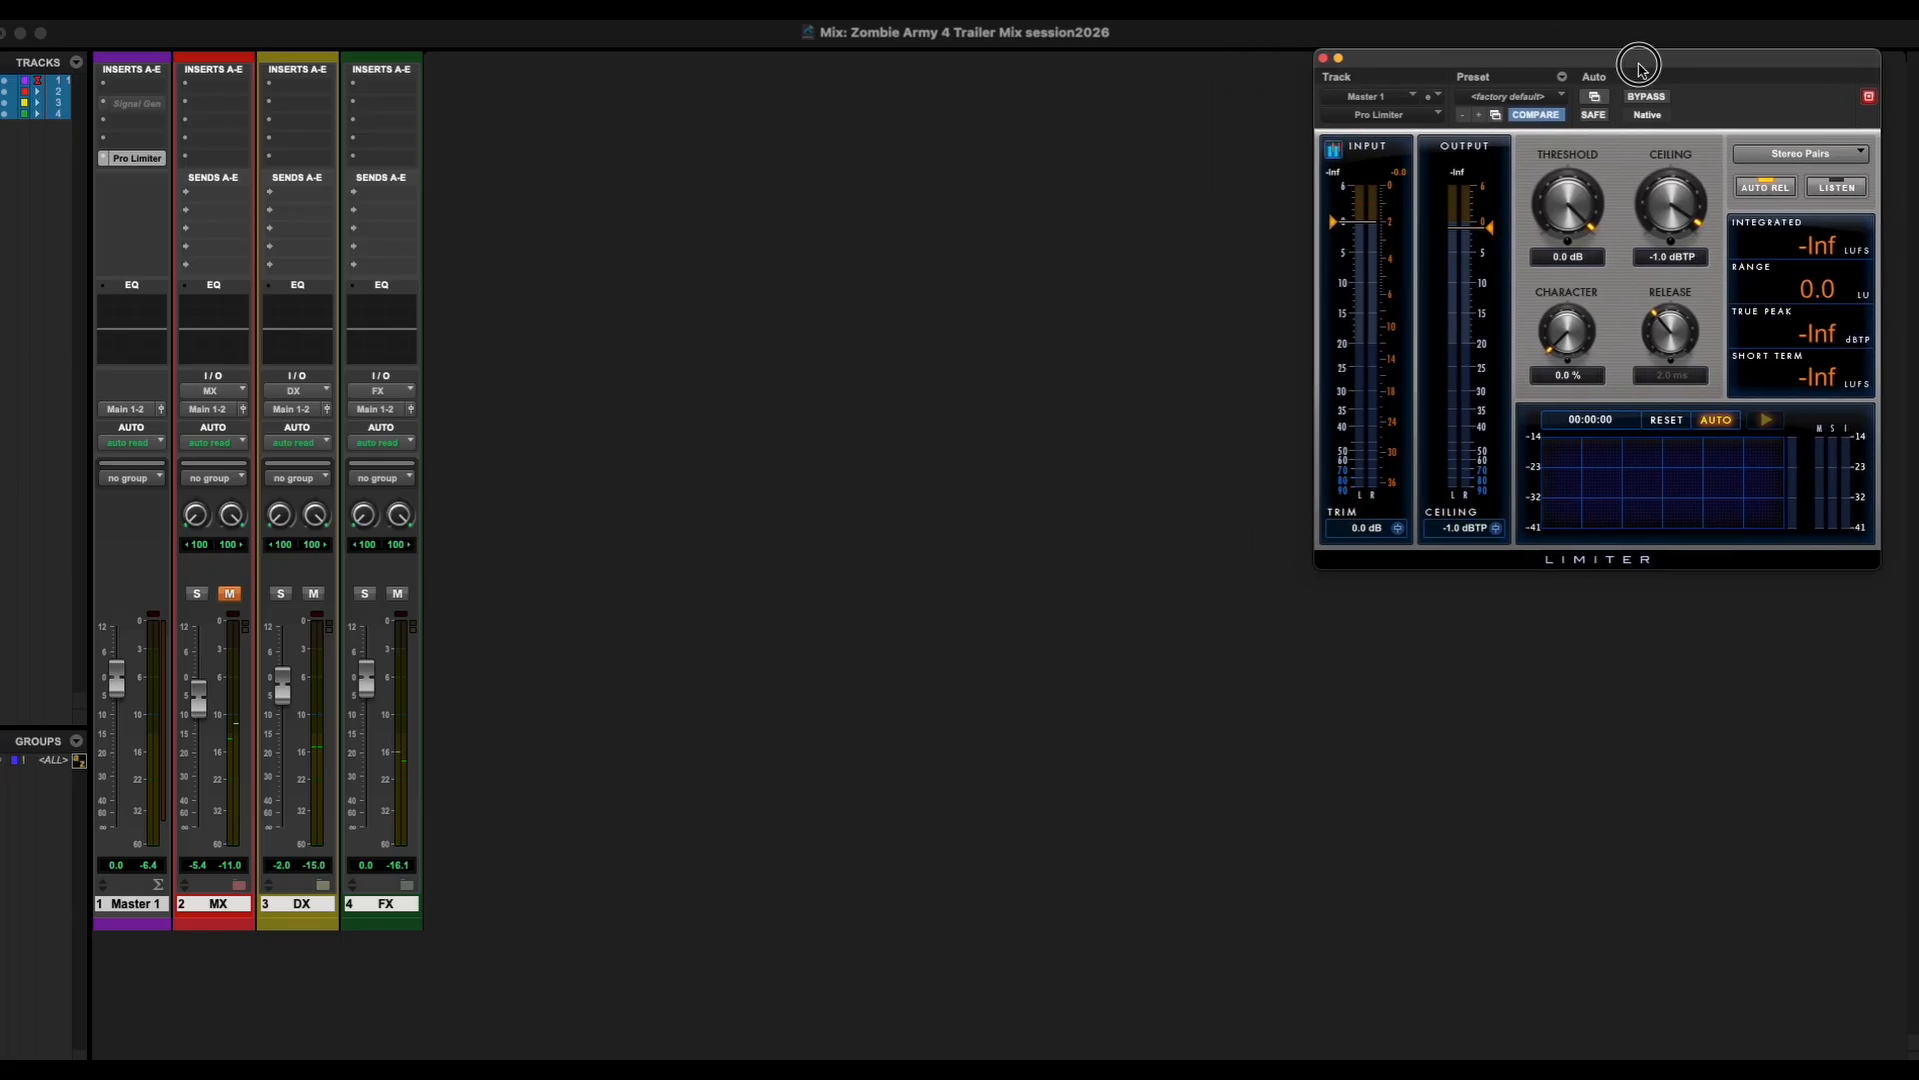
click(1868, 97)
Open the inactive Signal Generator plug-in on Master 1 for a look and close its window.
click(138, 104)
drag(1528, 58, 872, 197)
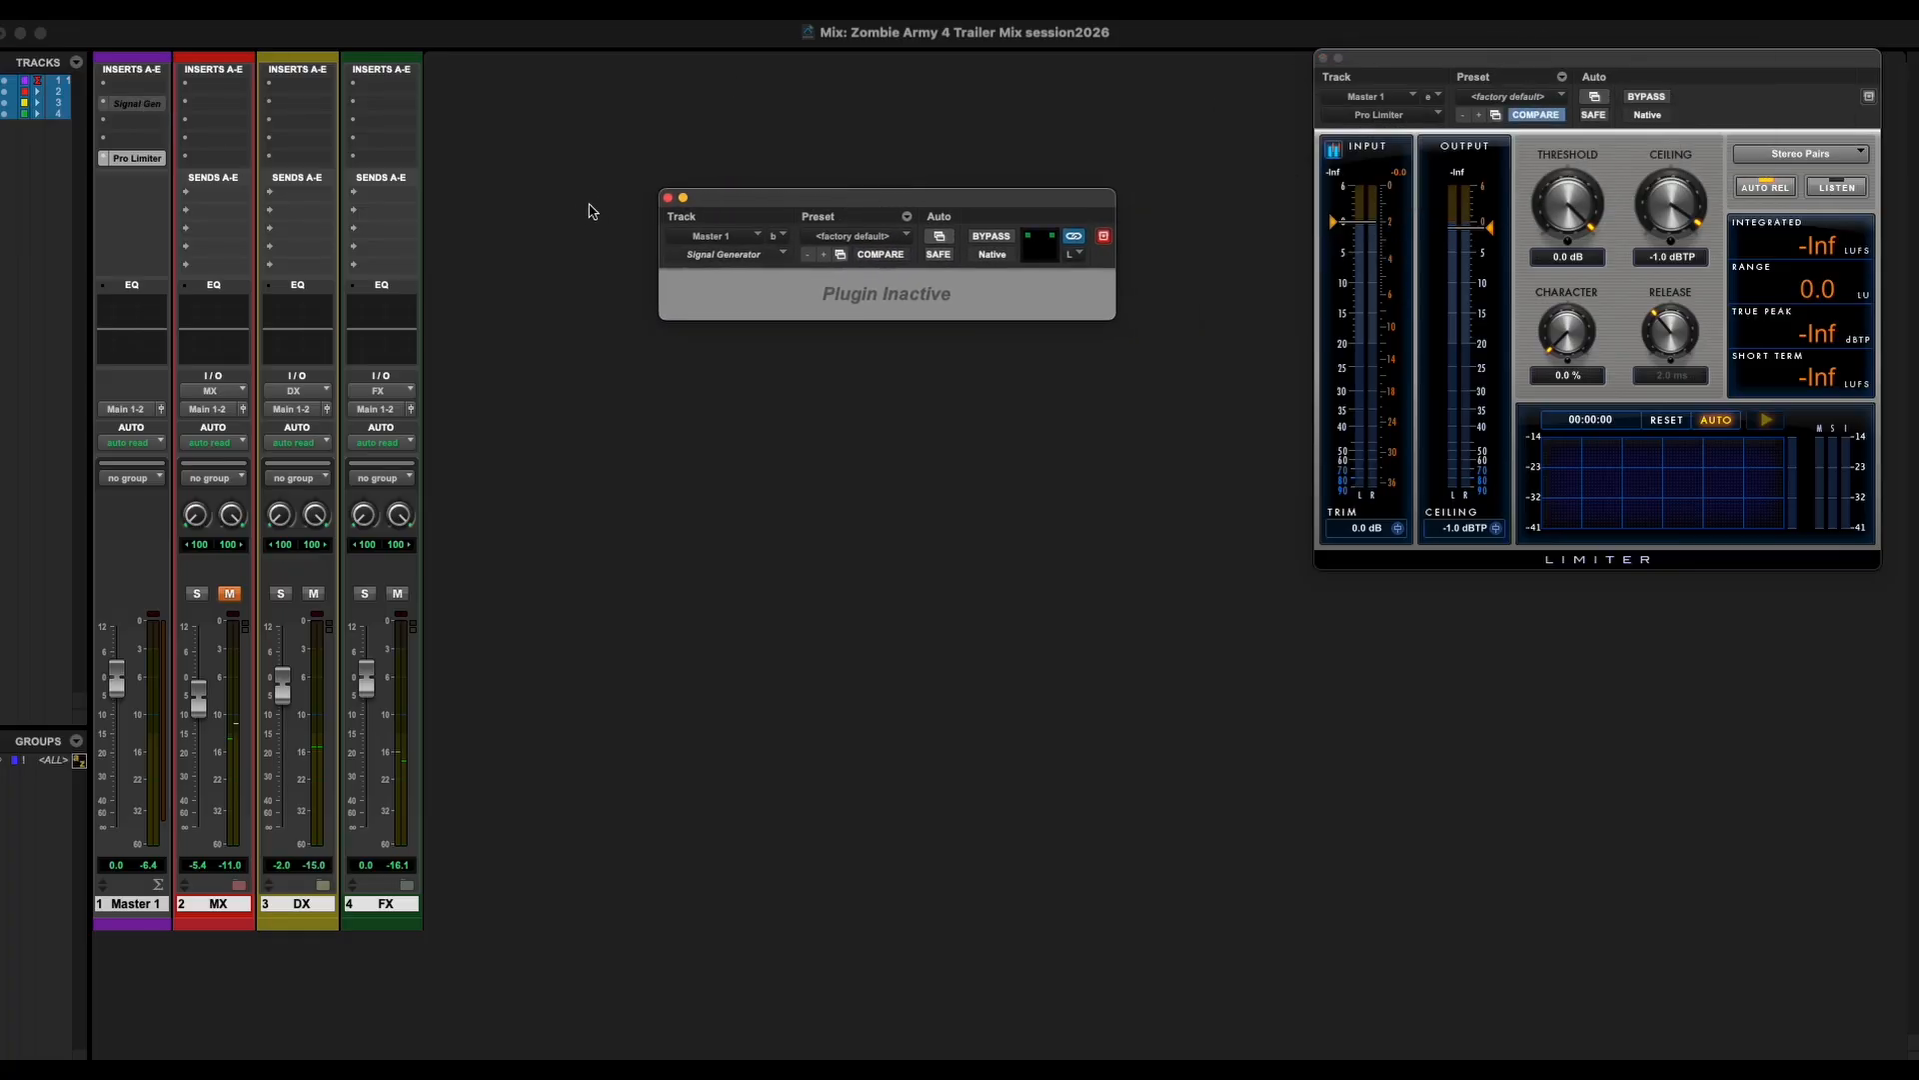
click(668, 197)
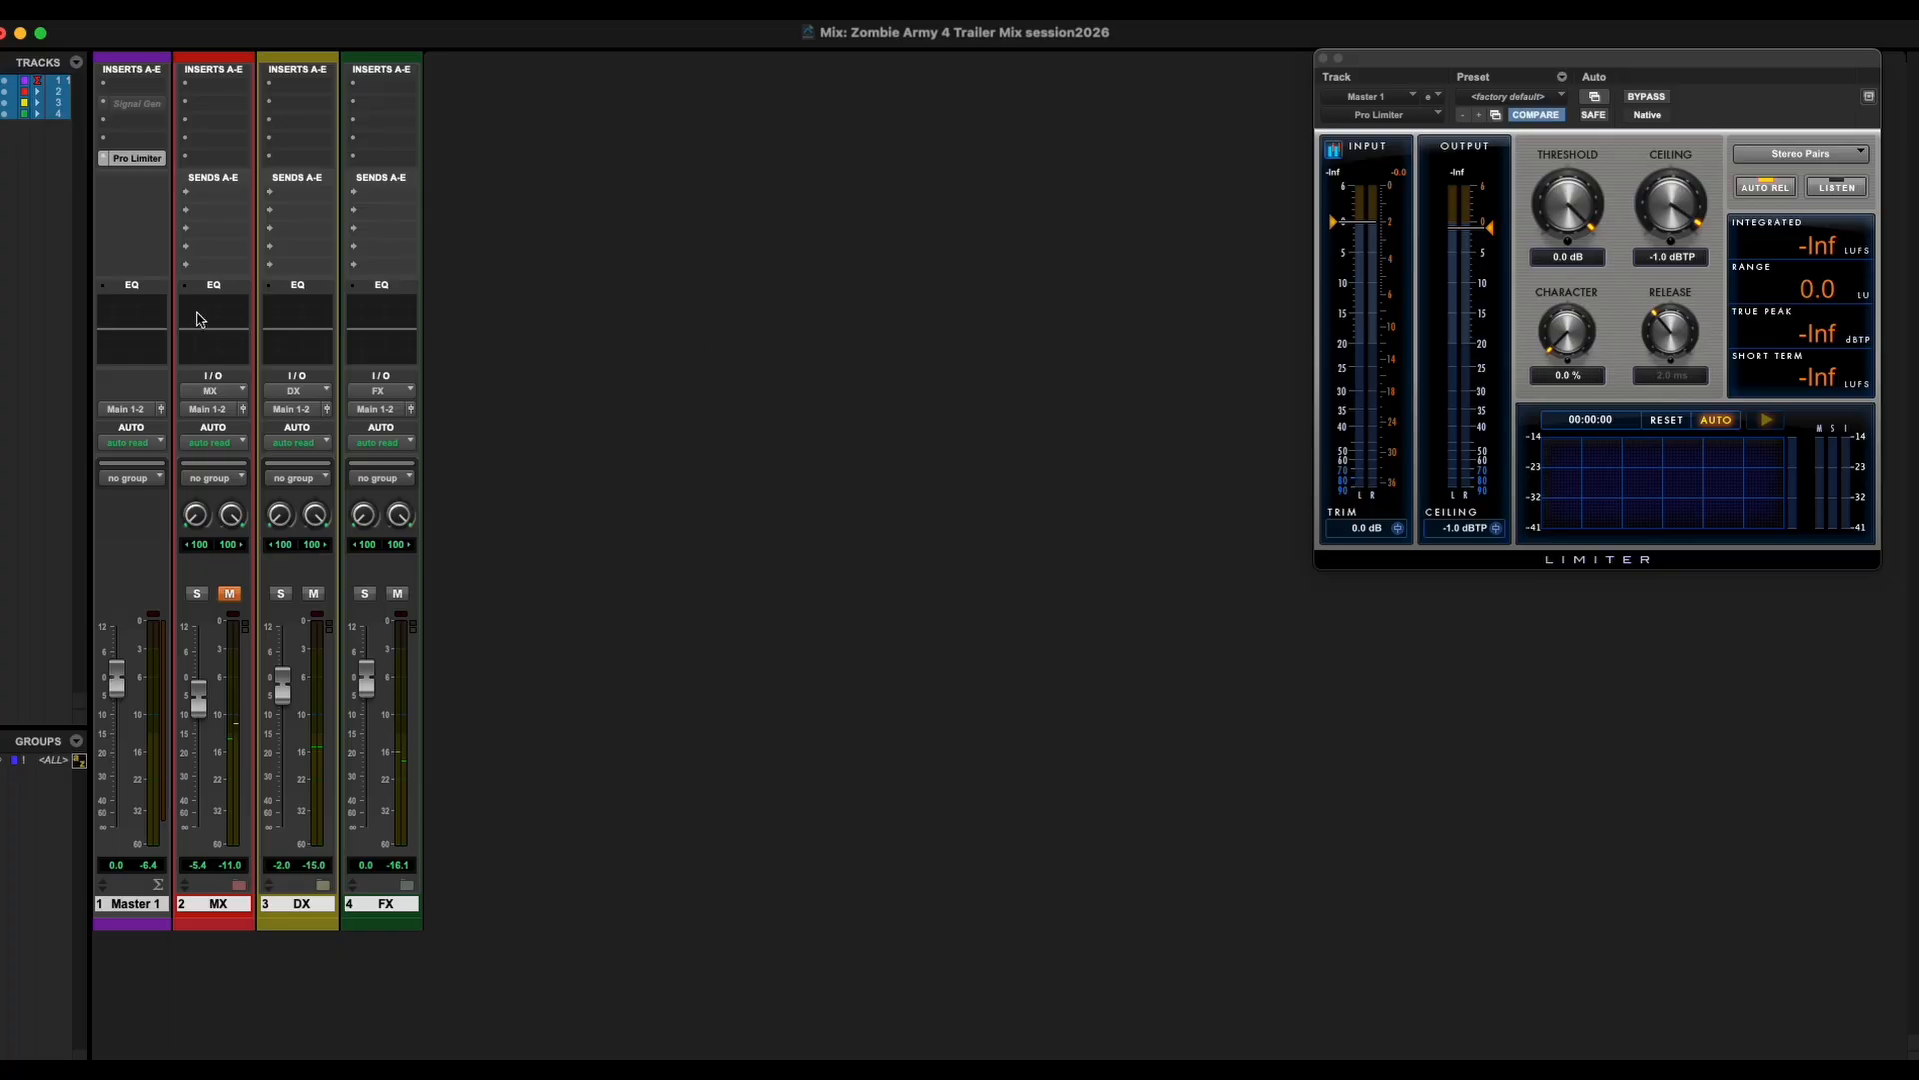
click(136, 105)
click(136, 105)
Set the MX fader to 0.0 dB and the DX fader to -9.9 dB, and start playback with MX and FX muted.
click(236, 593)
key(super+equal)
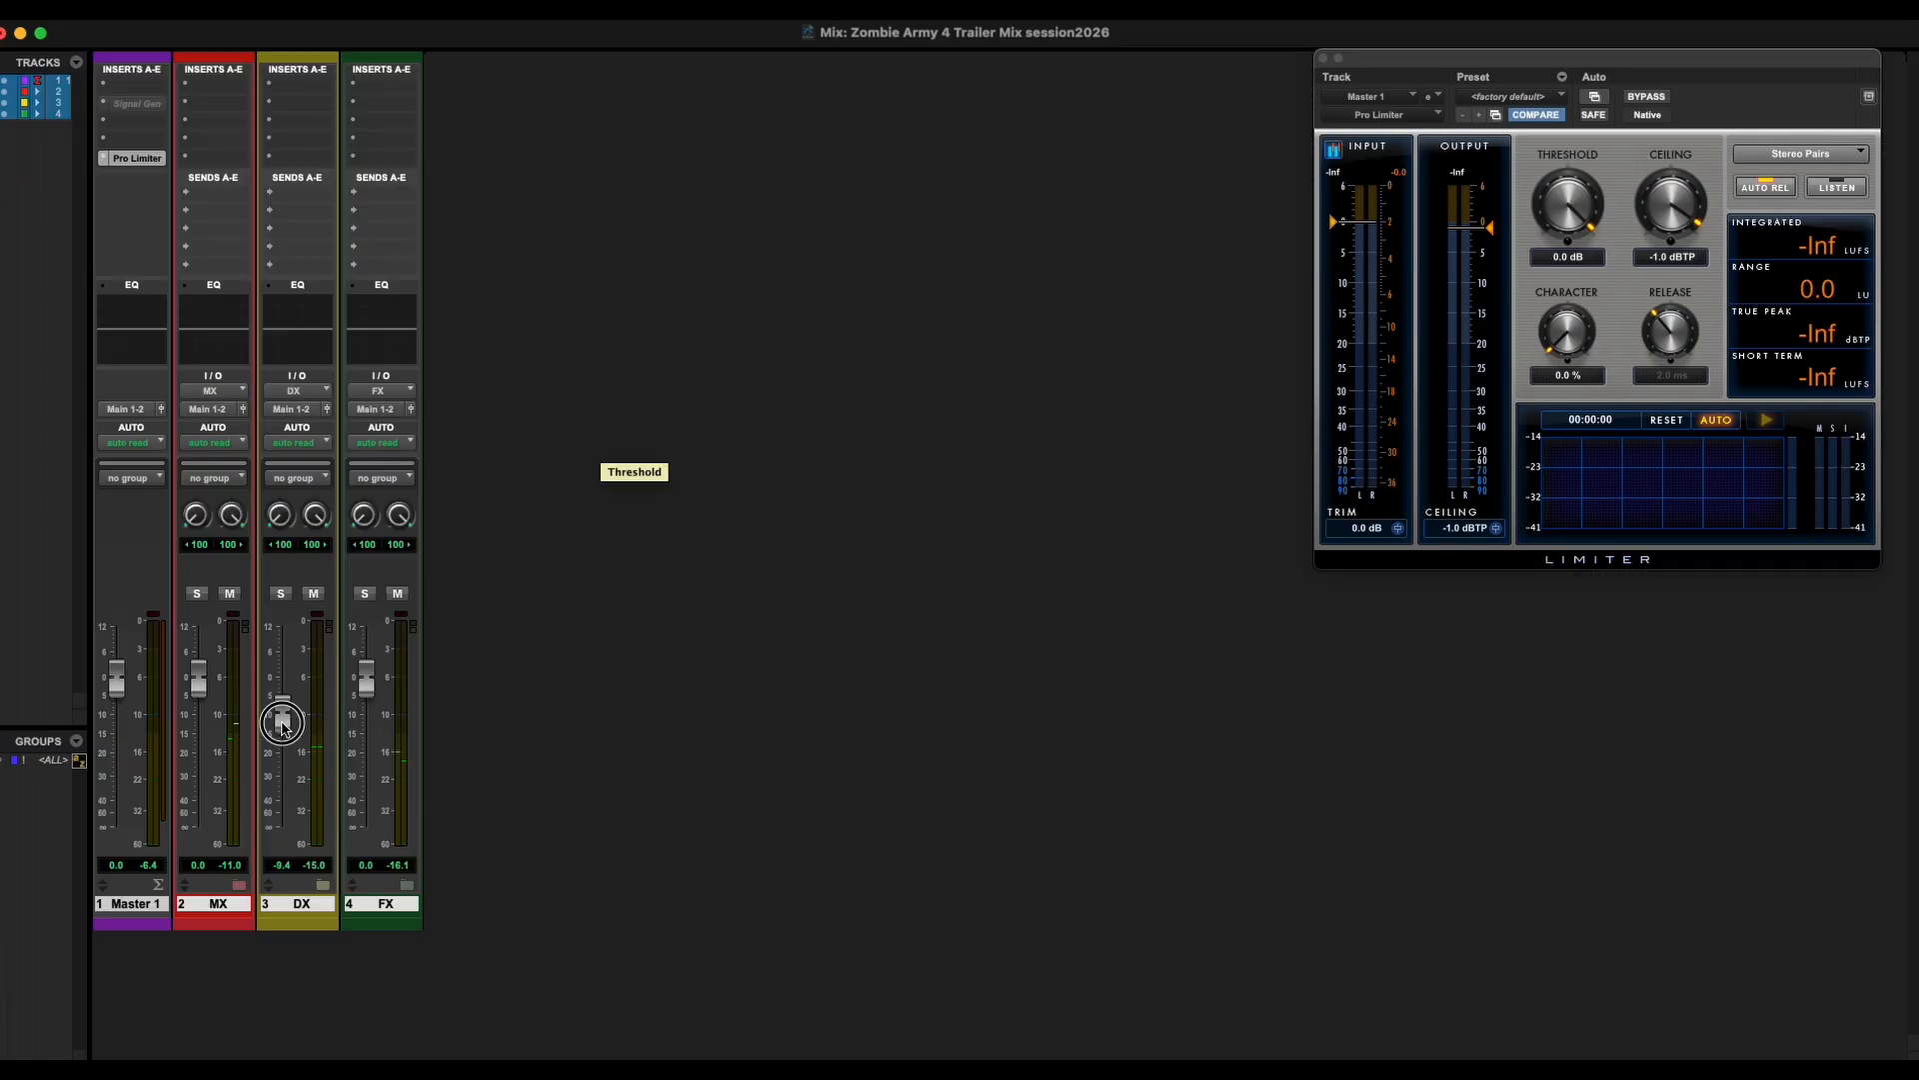
drag(282, 721, 282, 726)
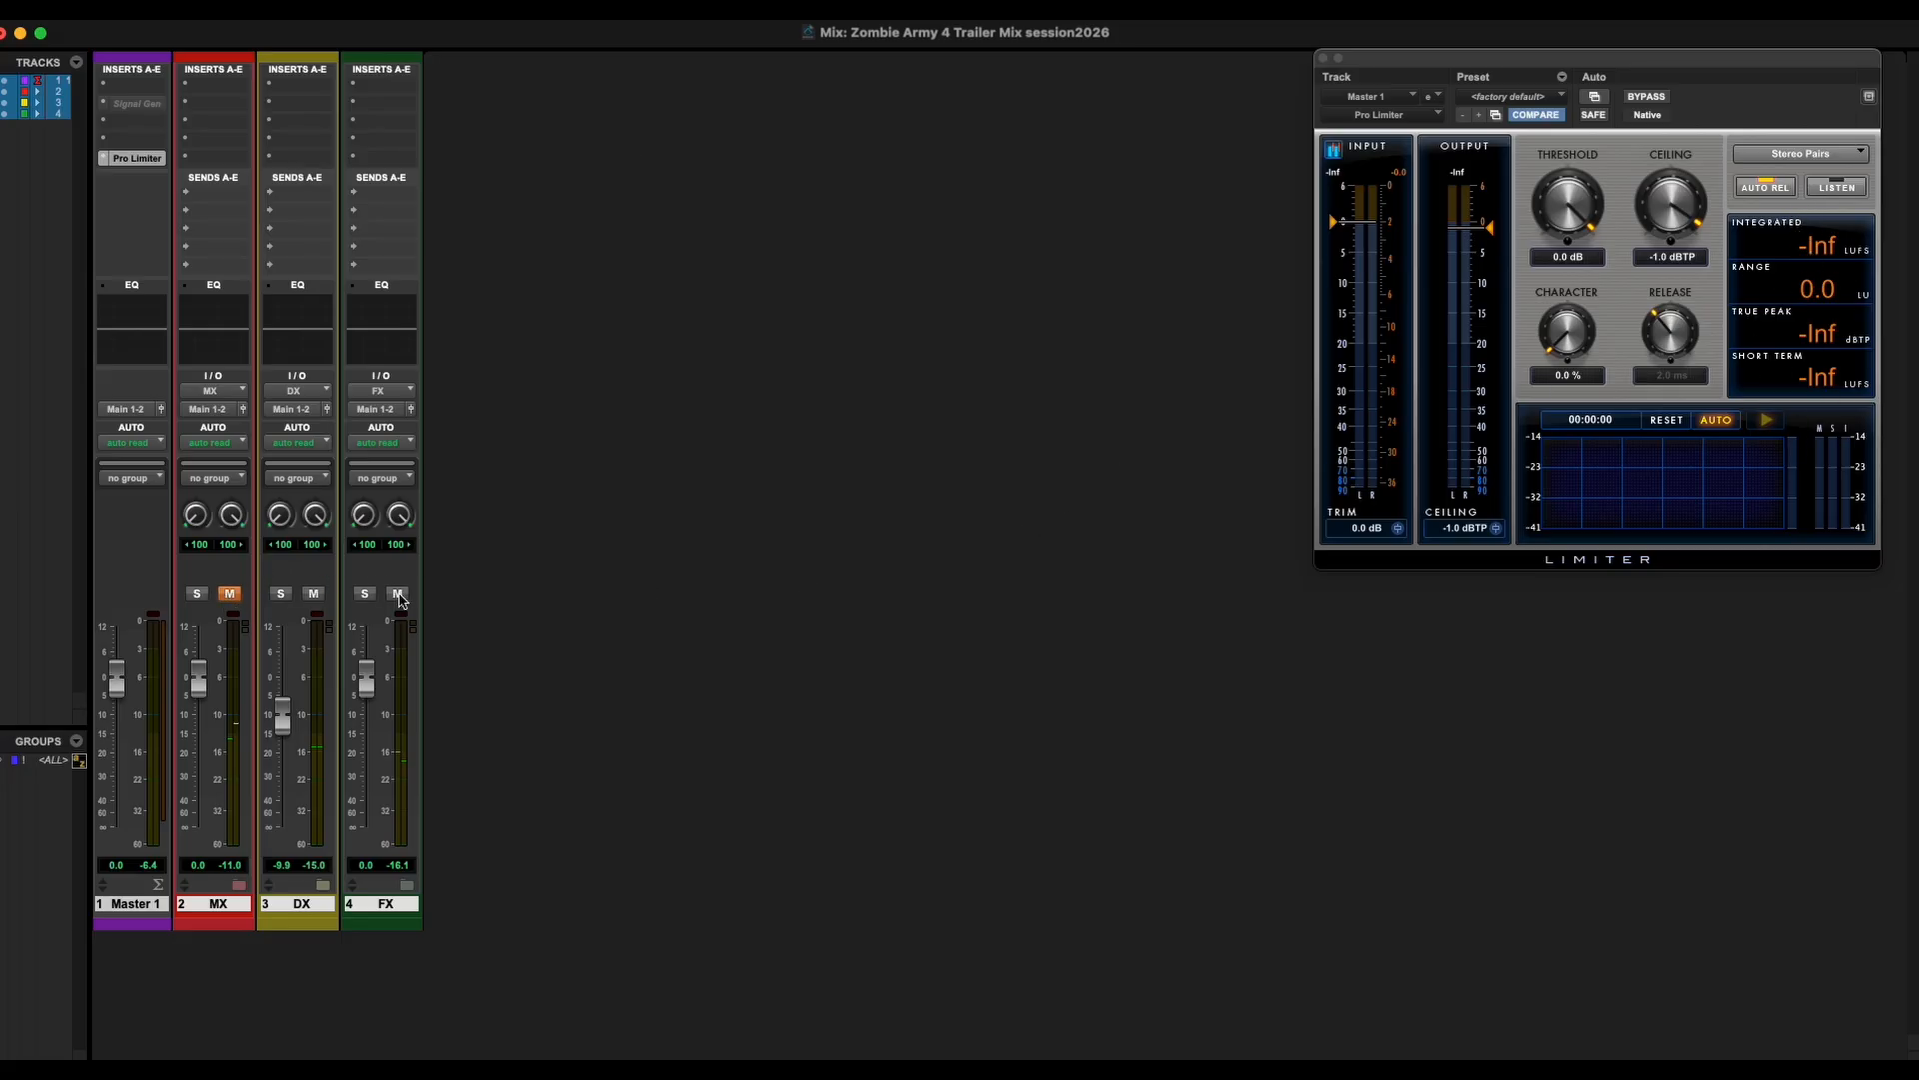
key(space)
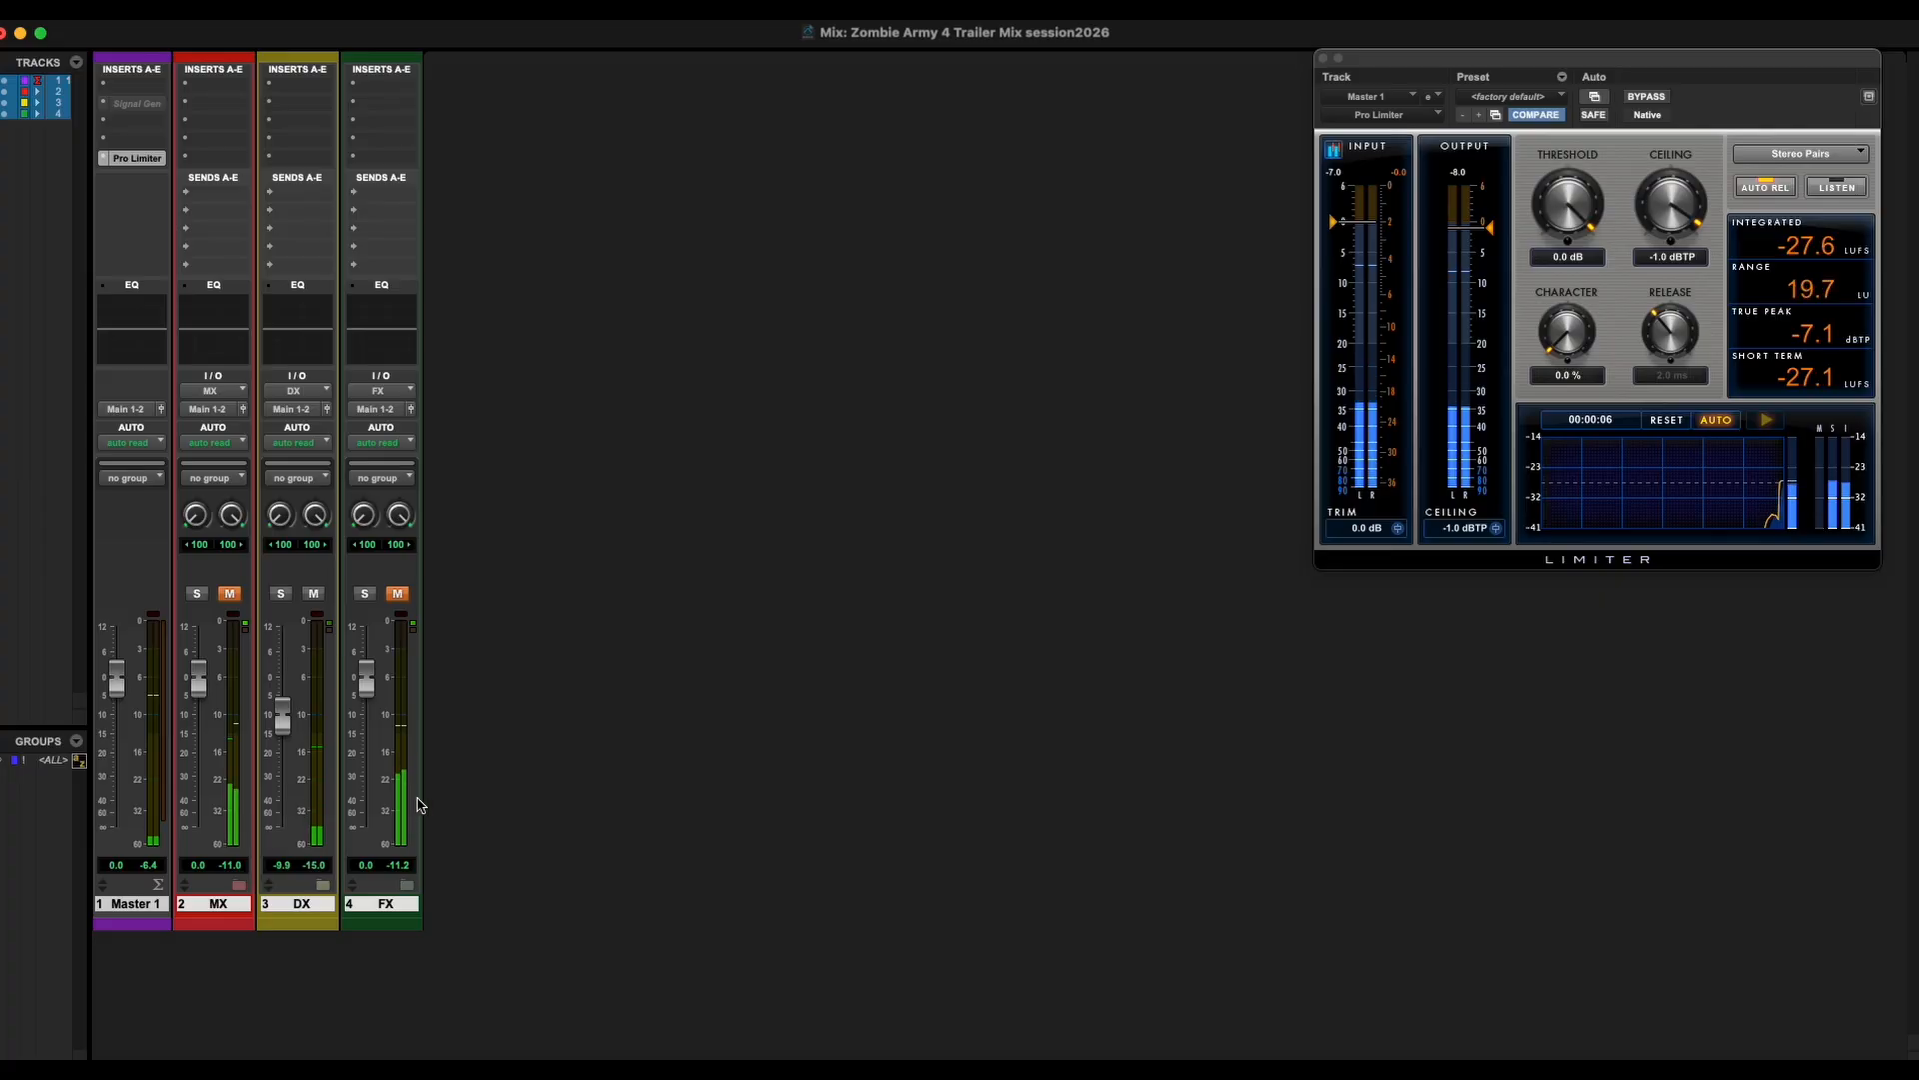
Stop playback, reset the DX fader to 0.0 dB and expand the DX folder track to show its member channels in the mixer.
key(space)
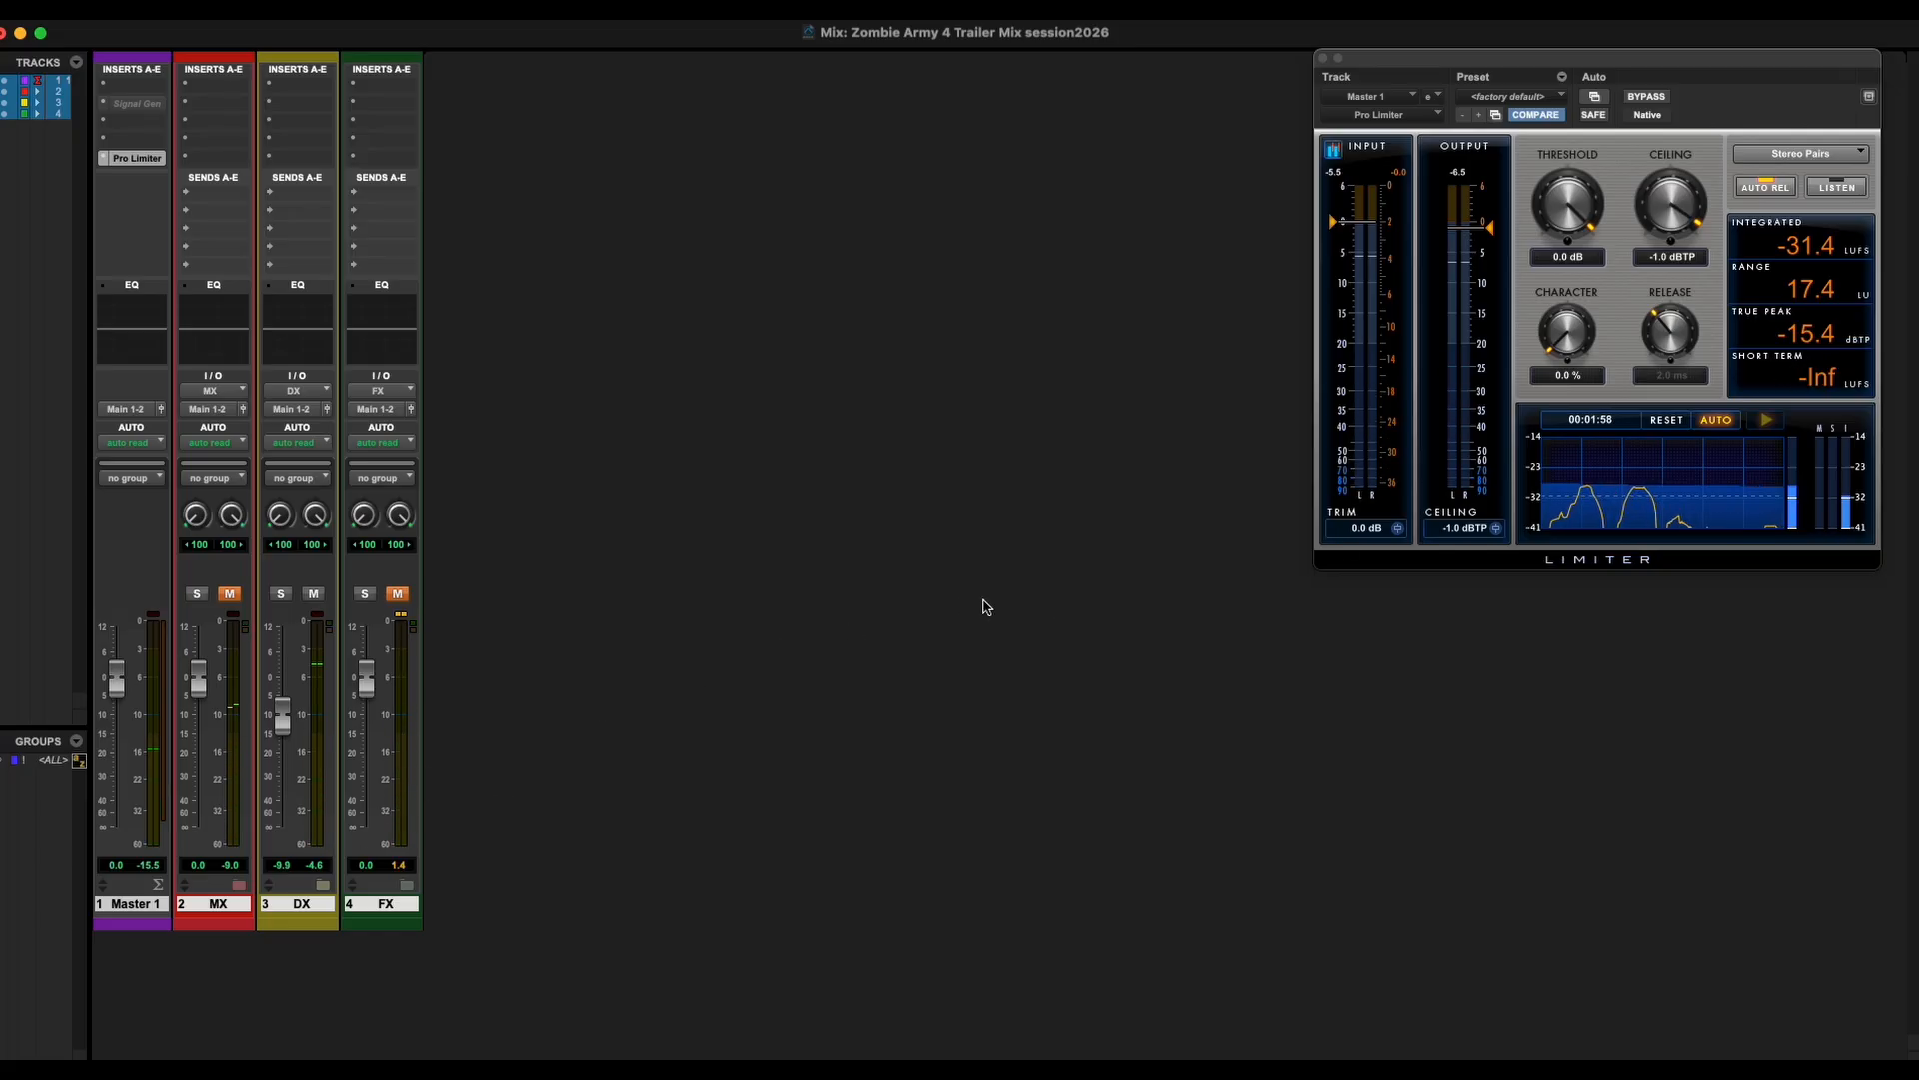
alt+click(284, 723)
key(super+equal)
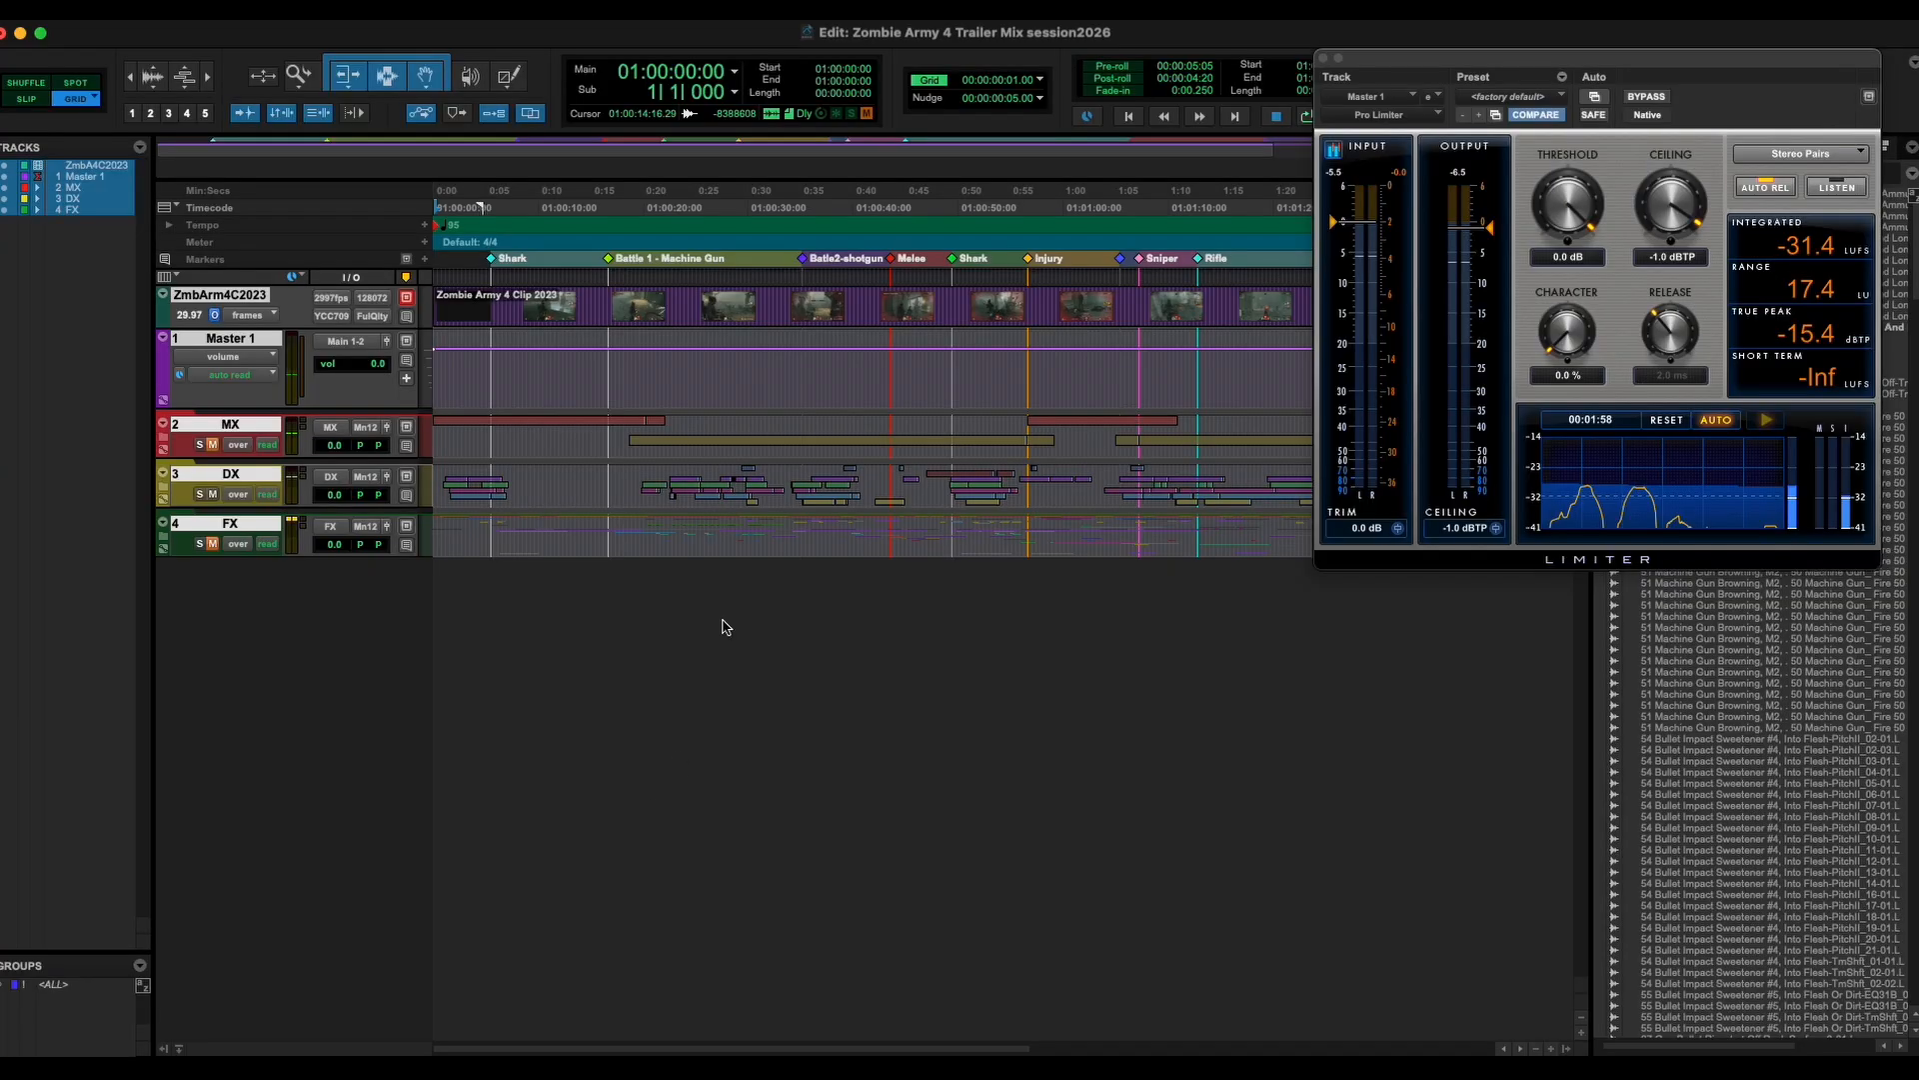
click(182, 489)
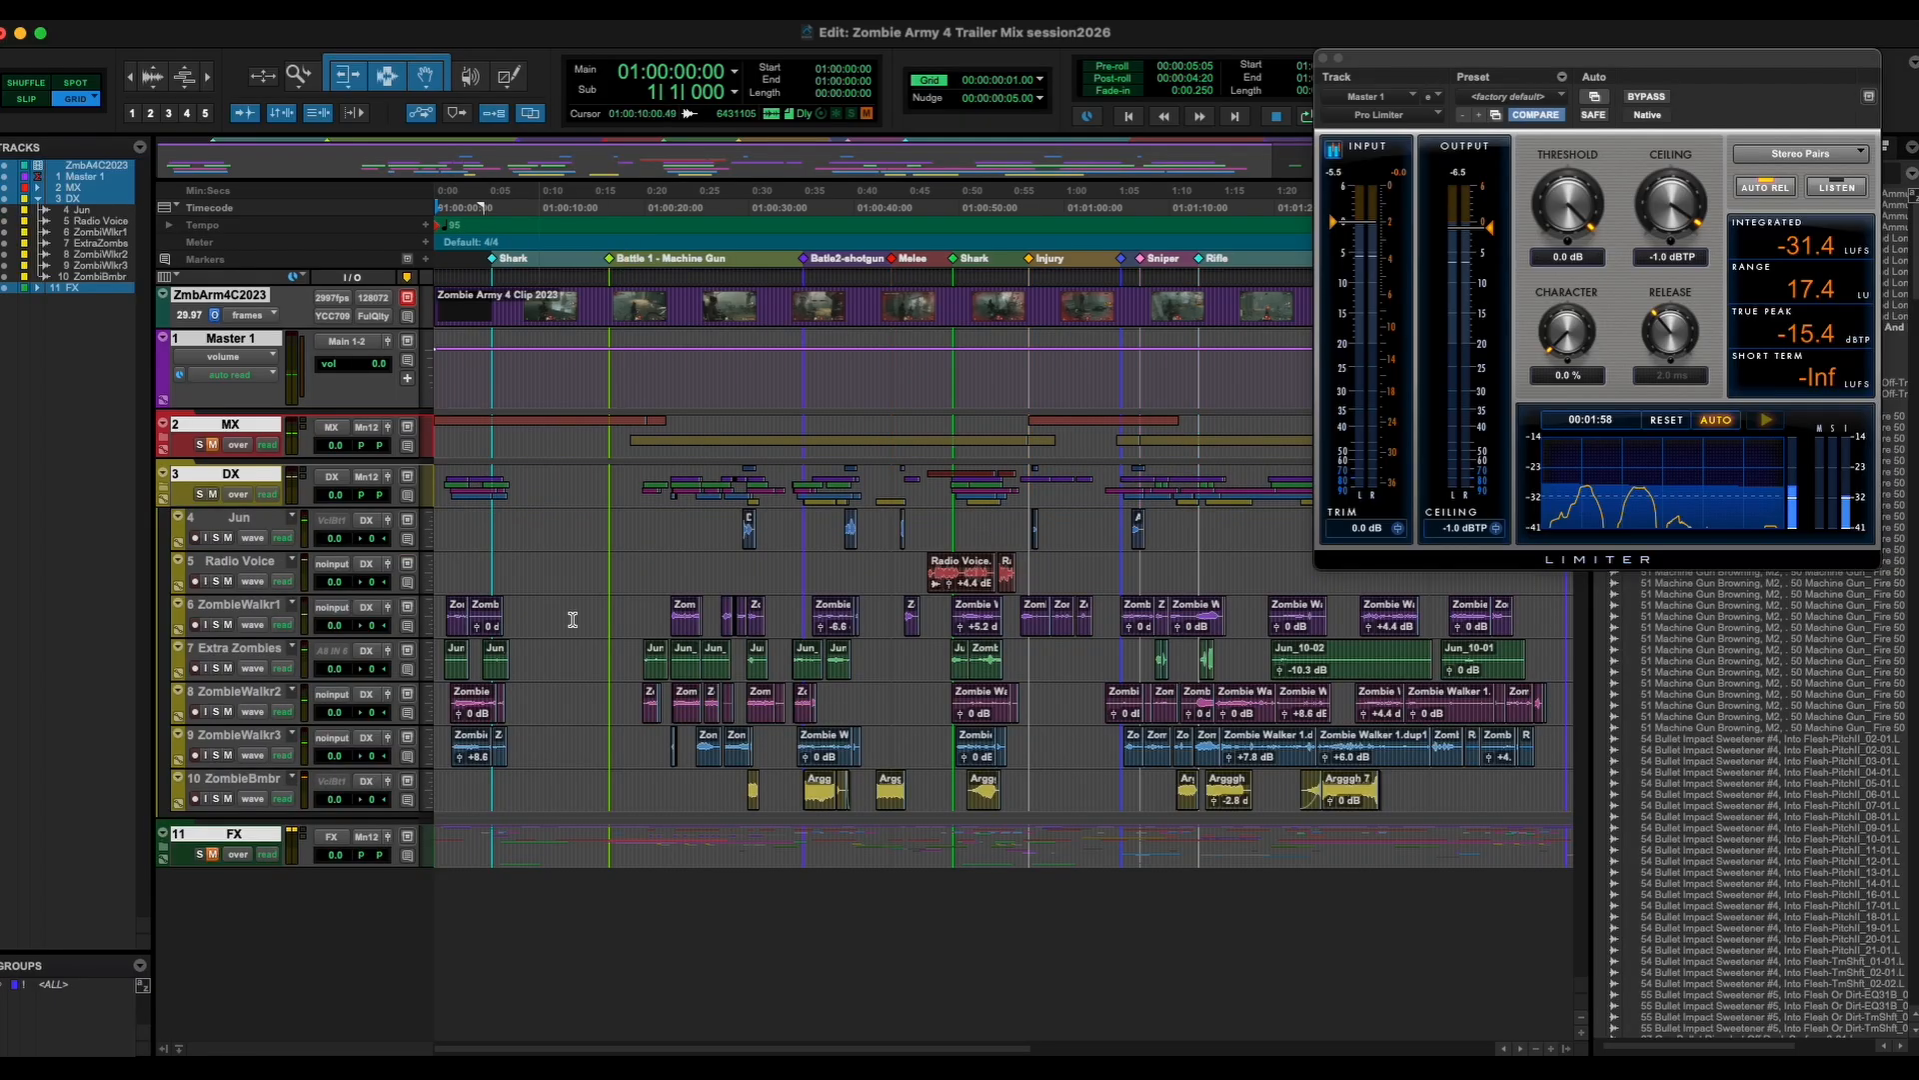
key(super+equal)
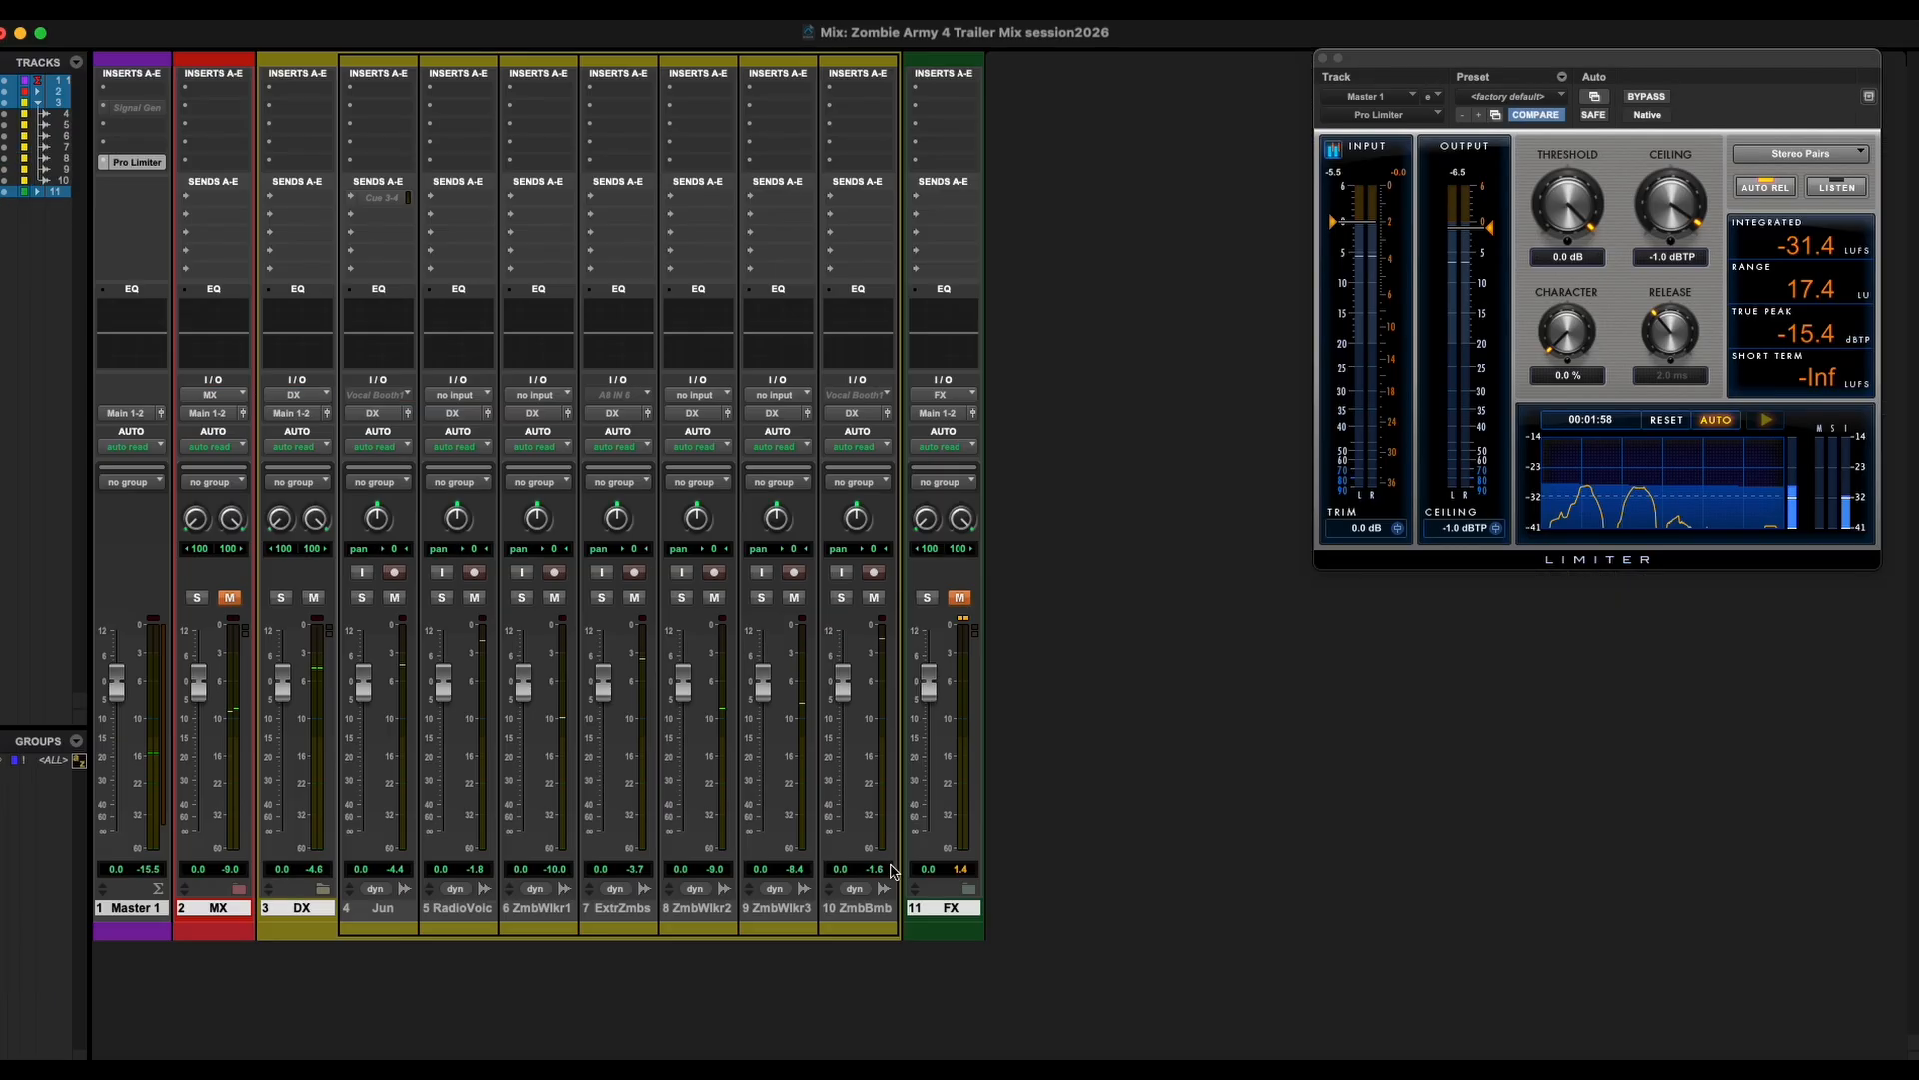
Clear the peak reading on the ZombieBmbr channel and try the DX fader slightly higher before resetting it to 0.0 dB.
click(874, 868)
drag(288, 683, 287, 670)
alt+click(285, 678)
Select all clips on the ZombieWalkr1, Extra Zombies, ZombieWalkr2 and ZombieWalkr3 tracks up to about 1:46 and combine them into one clip group.
key(super+equal)
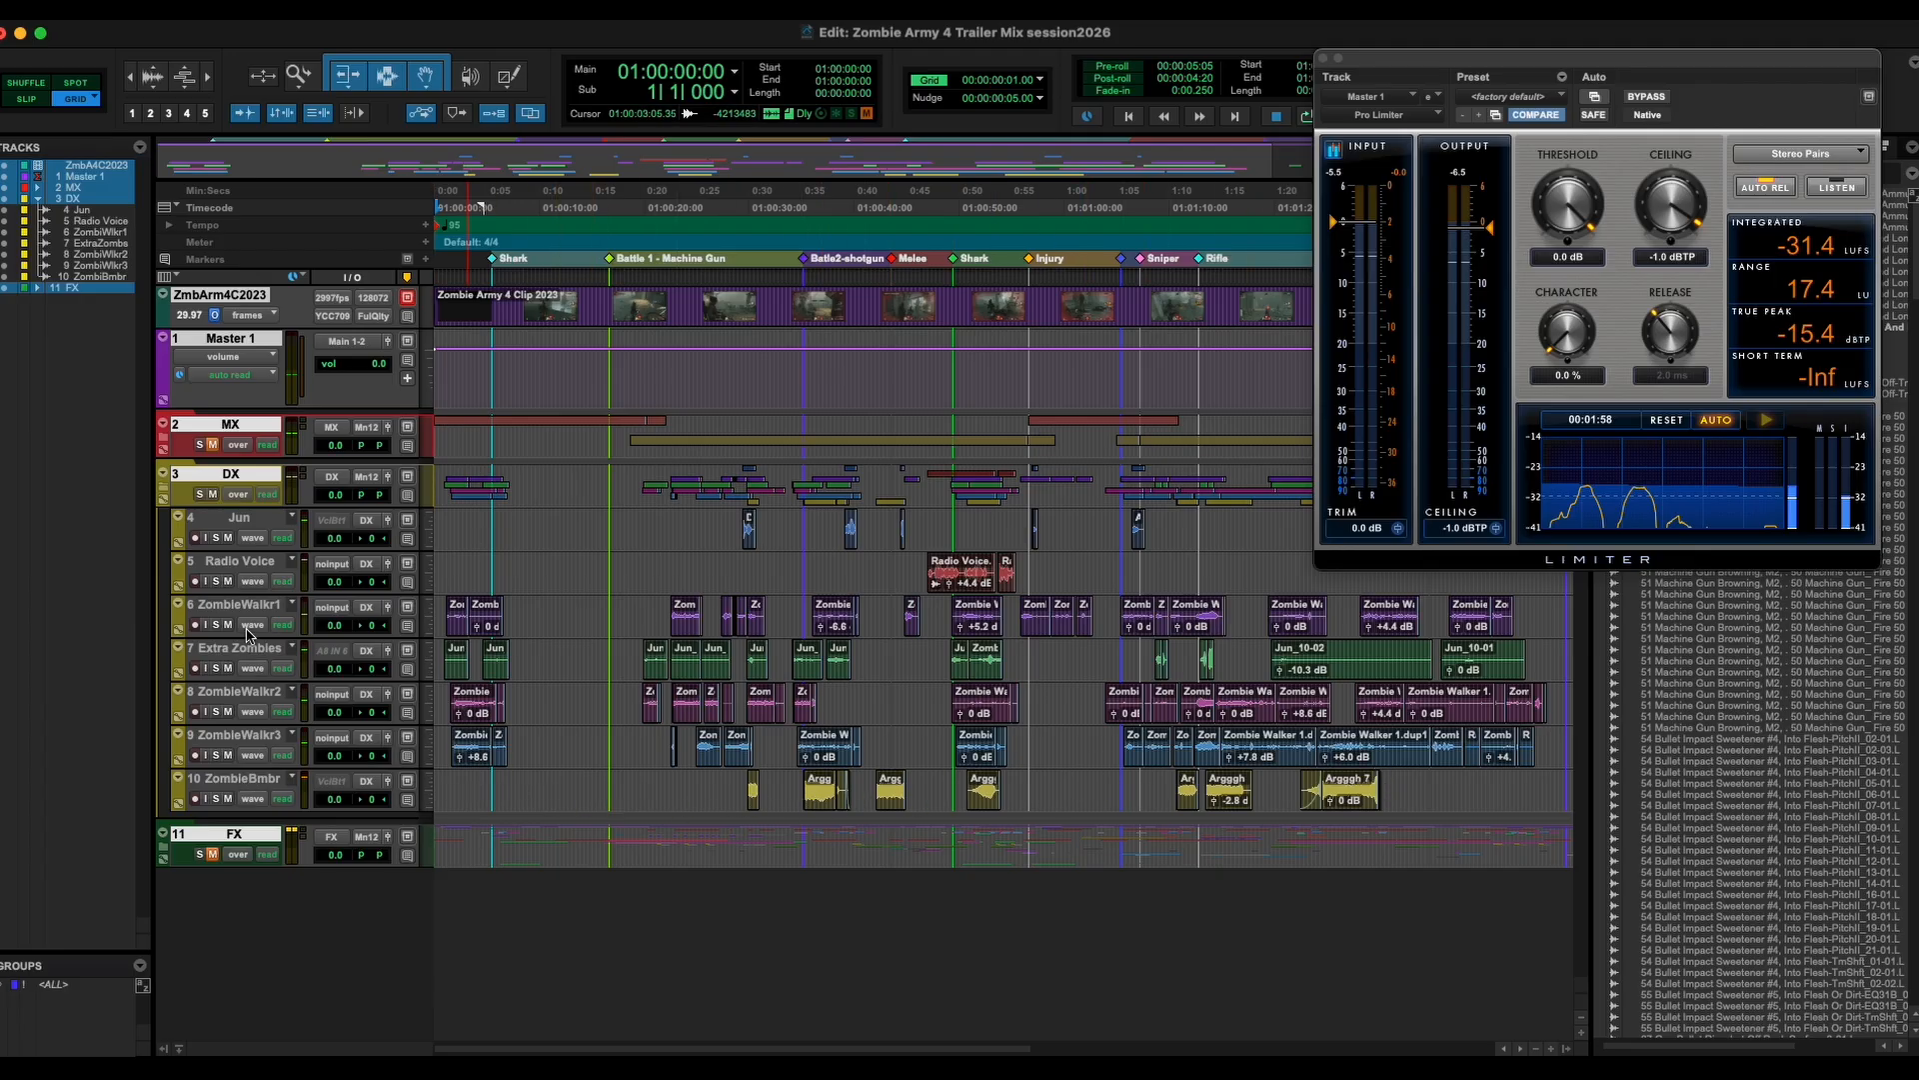
drag(439, 604, 1553, 740)
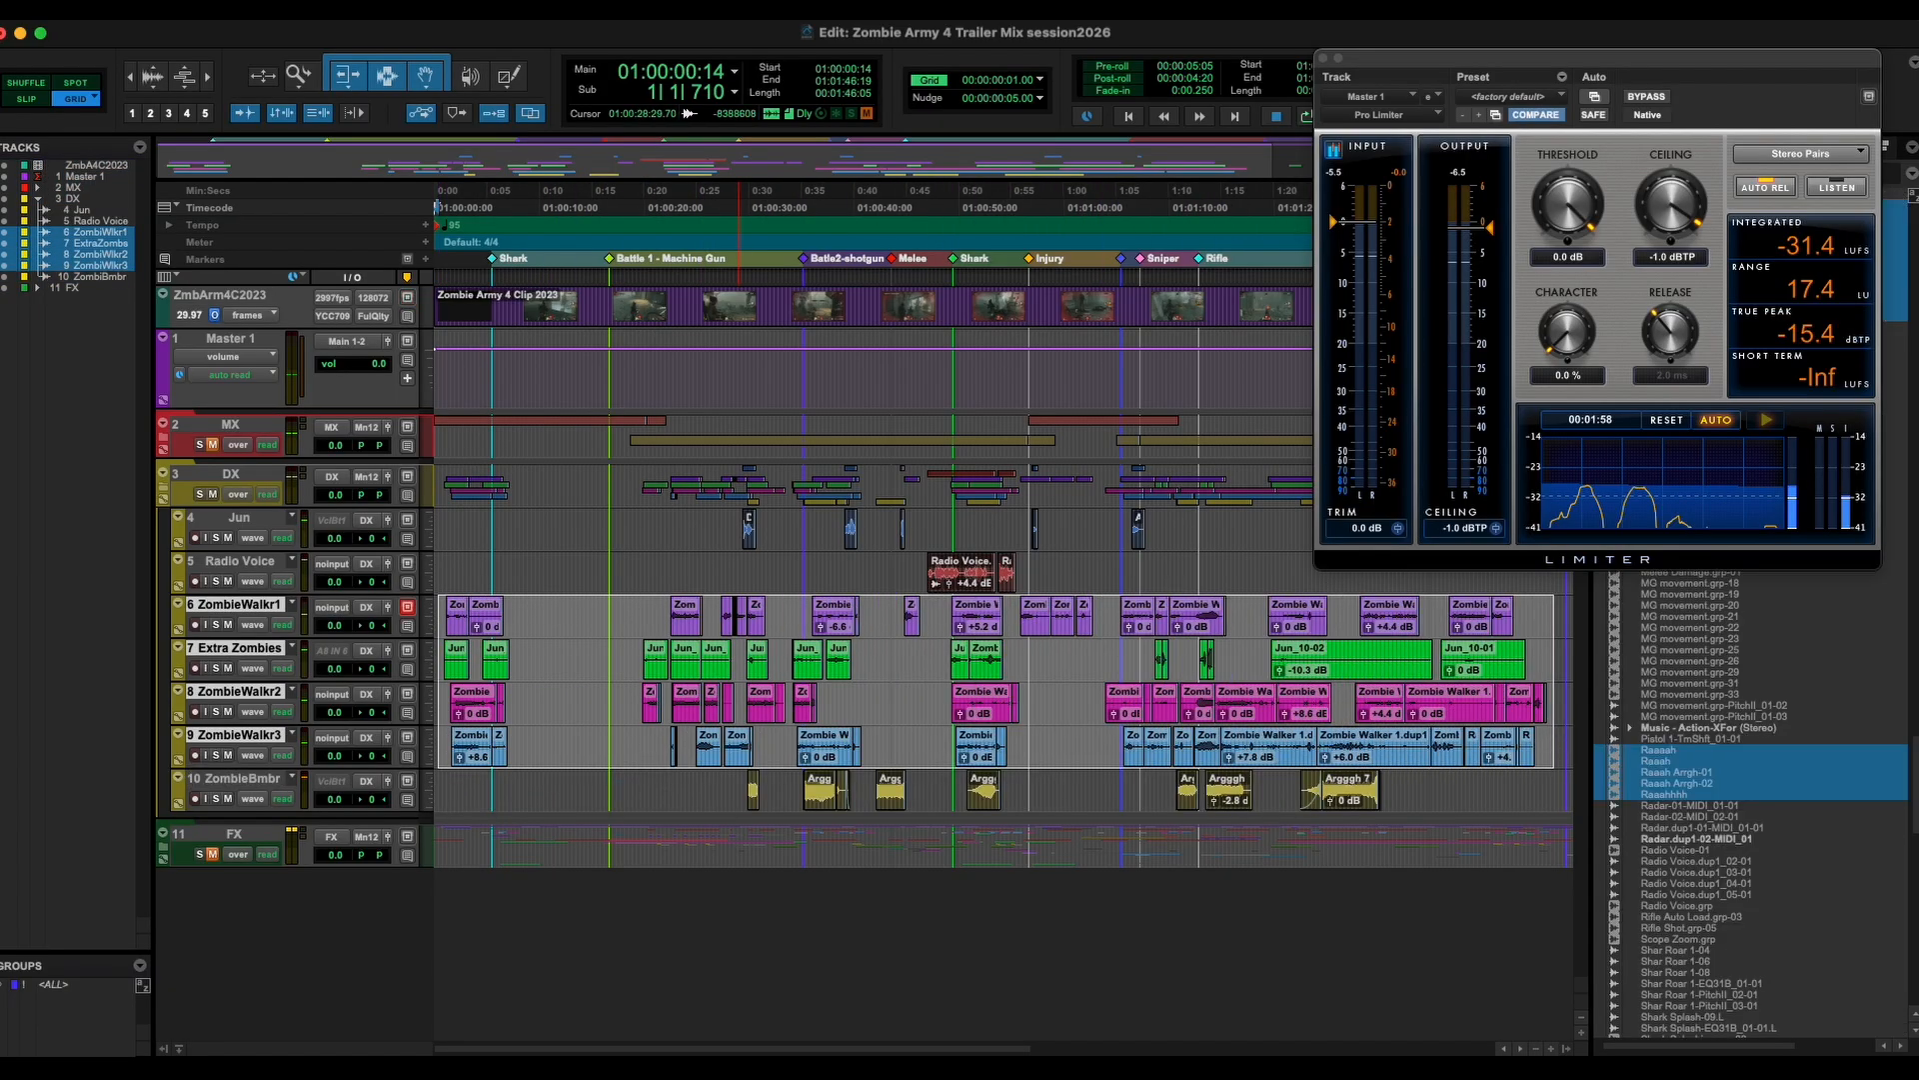
click(318, 8)
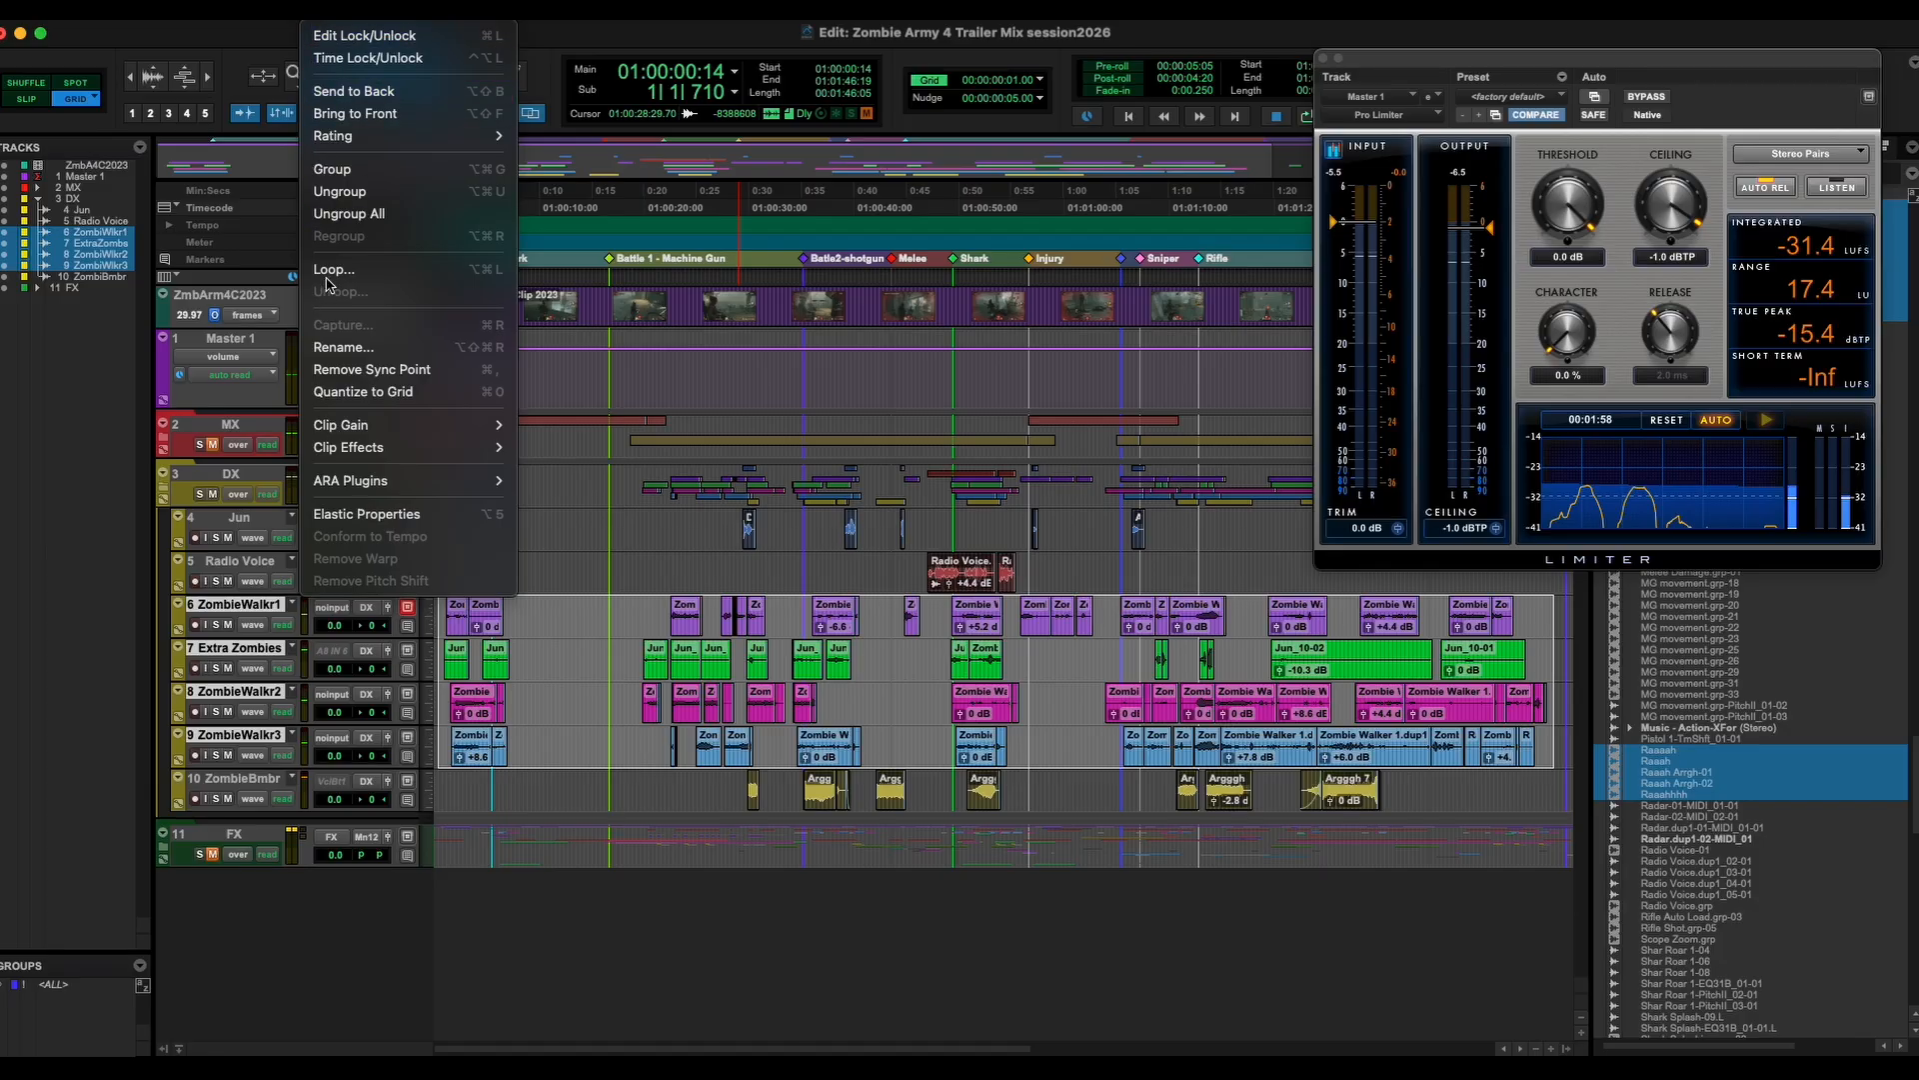
click(339, 172)
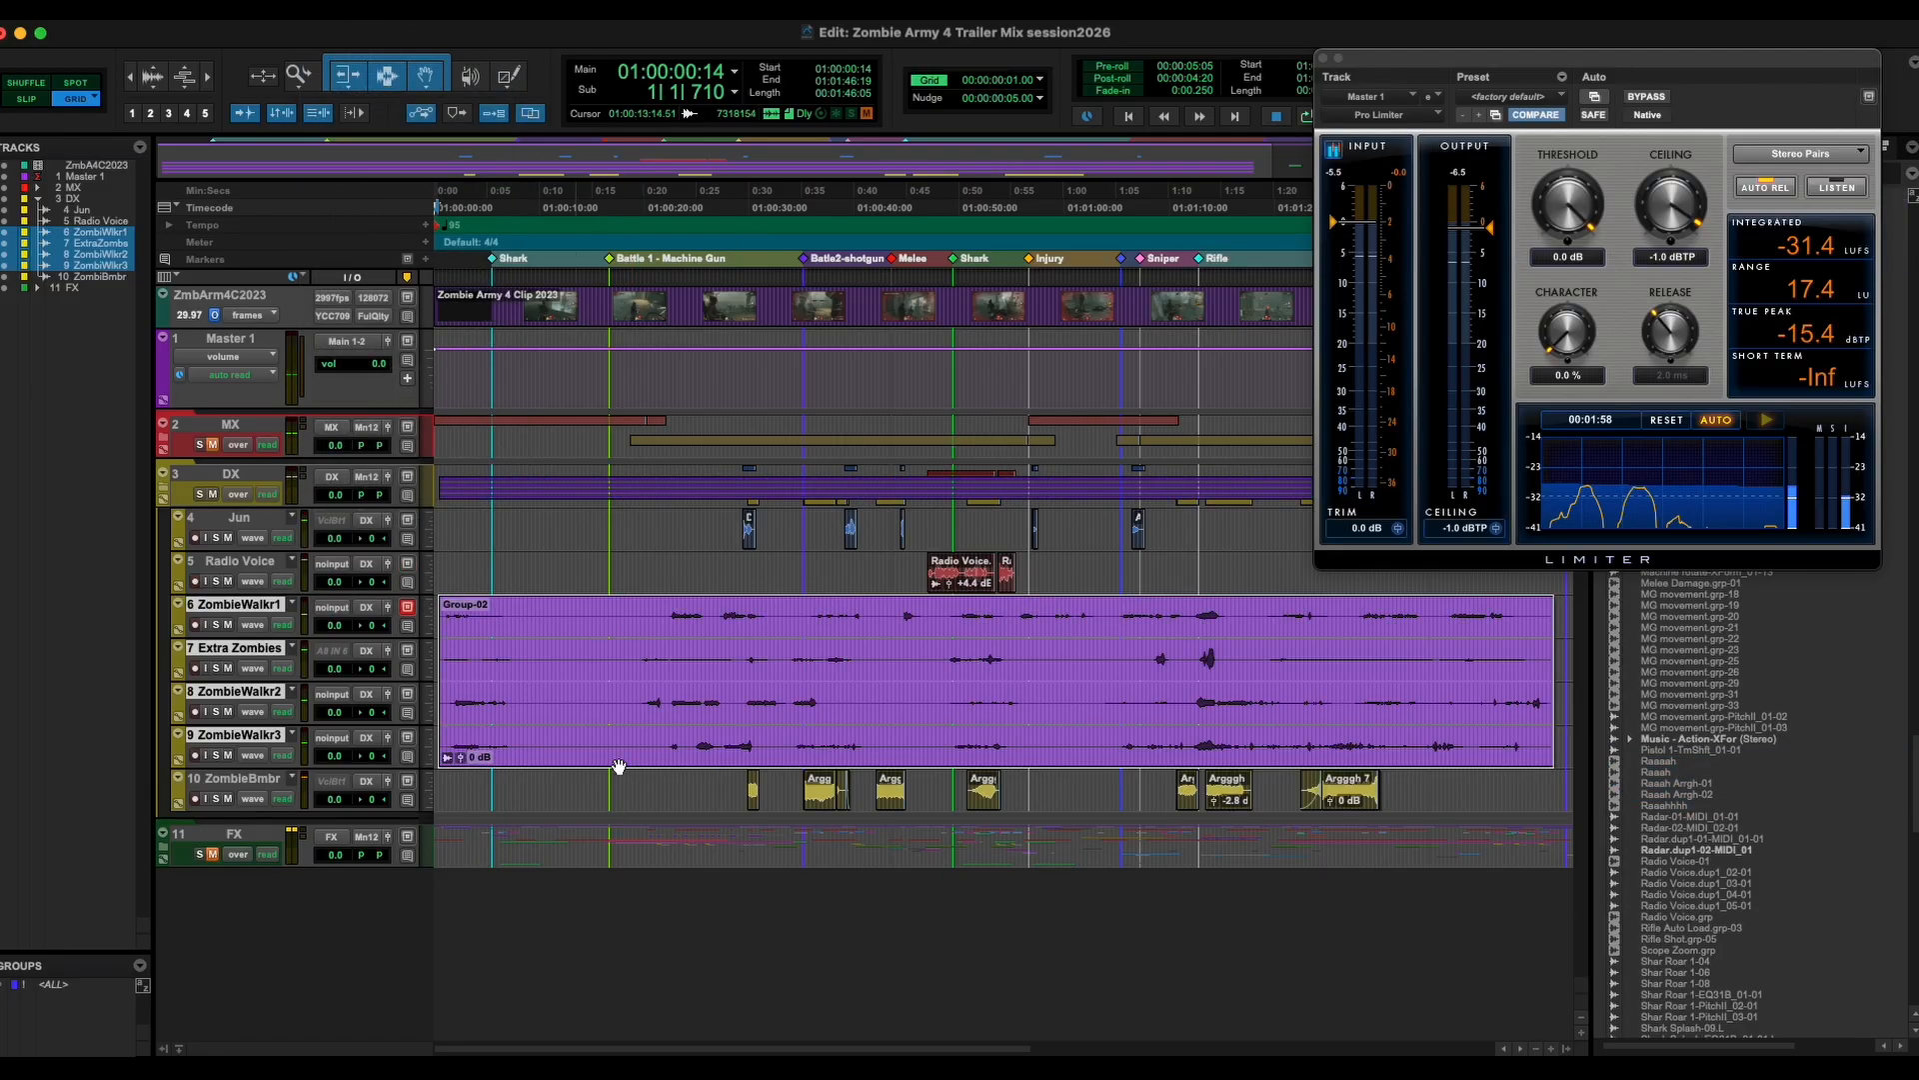
Set the clip gain of the new zombie clip group to +3.0 dB.
click(460, 756)
drag(462, 759, 462, 754)
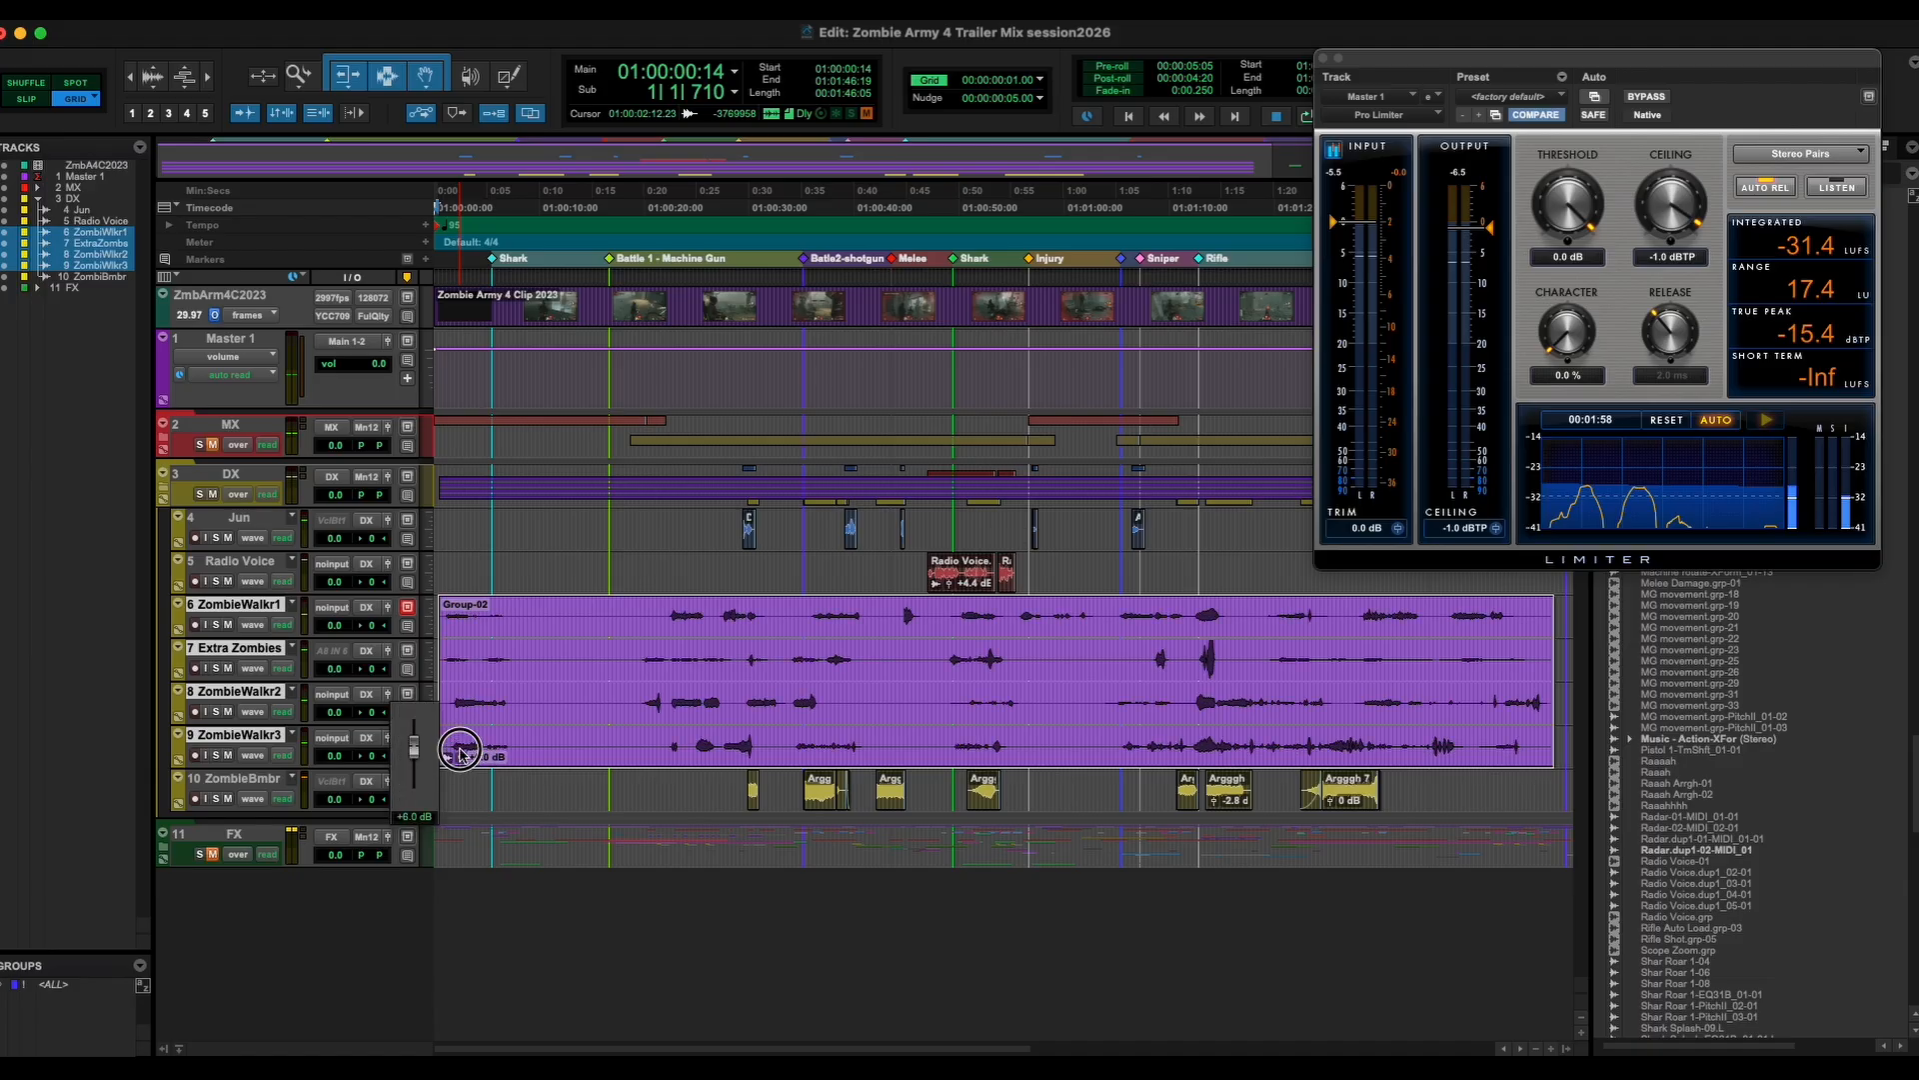
drag(460, 752, 462, 707)
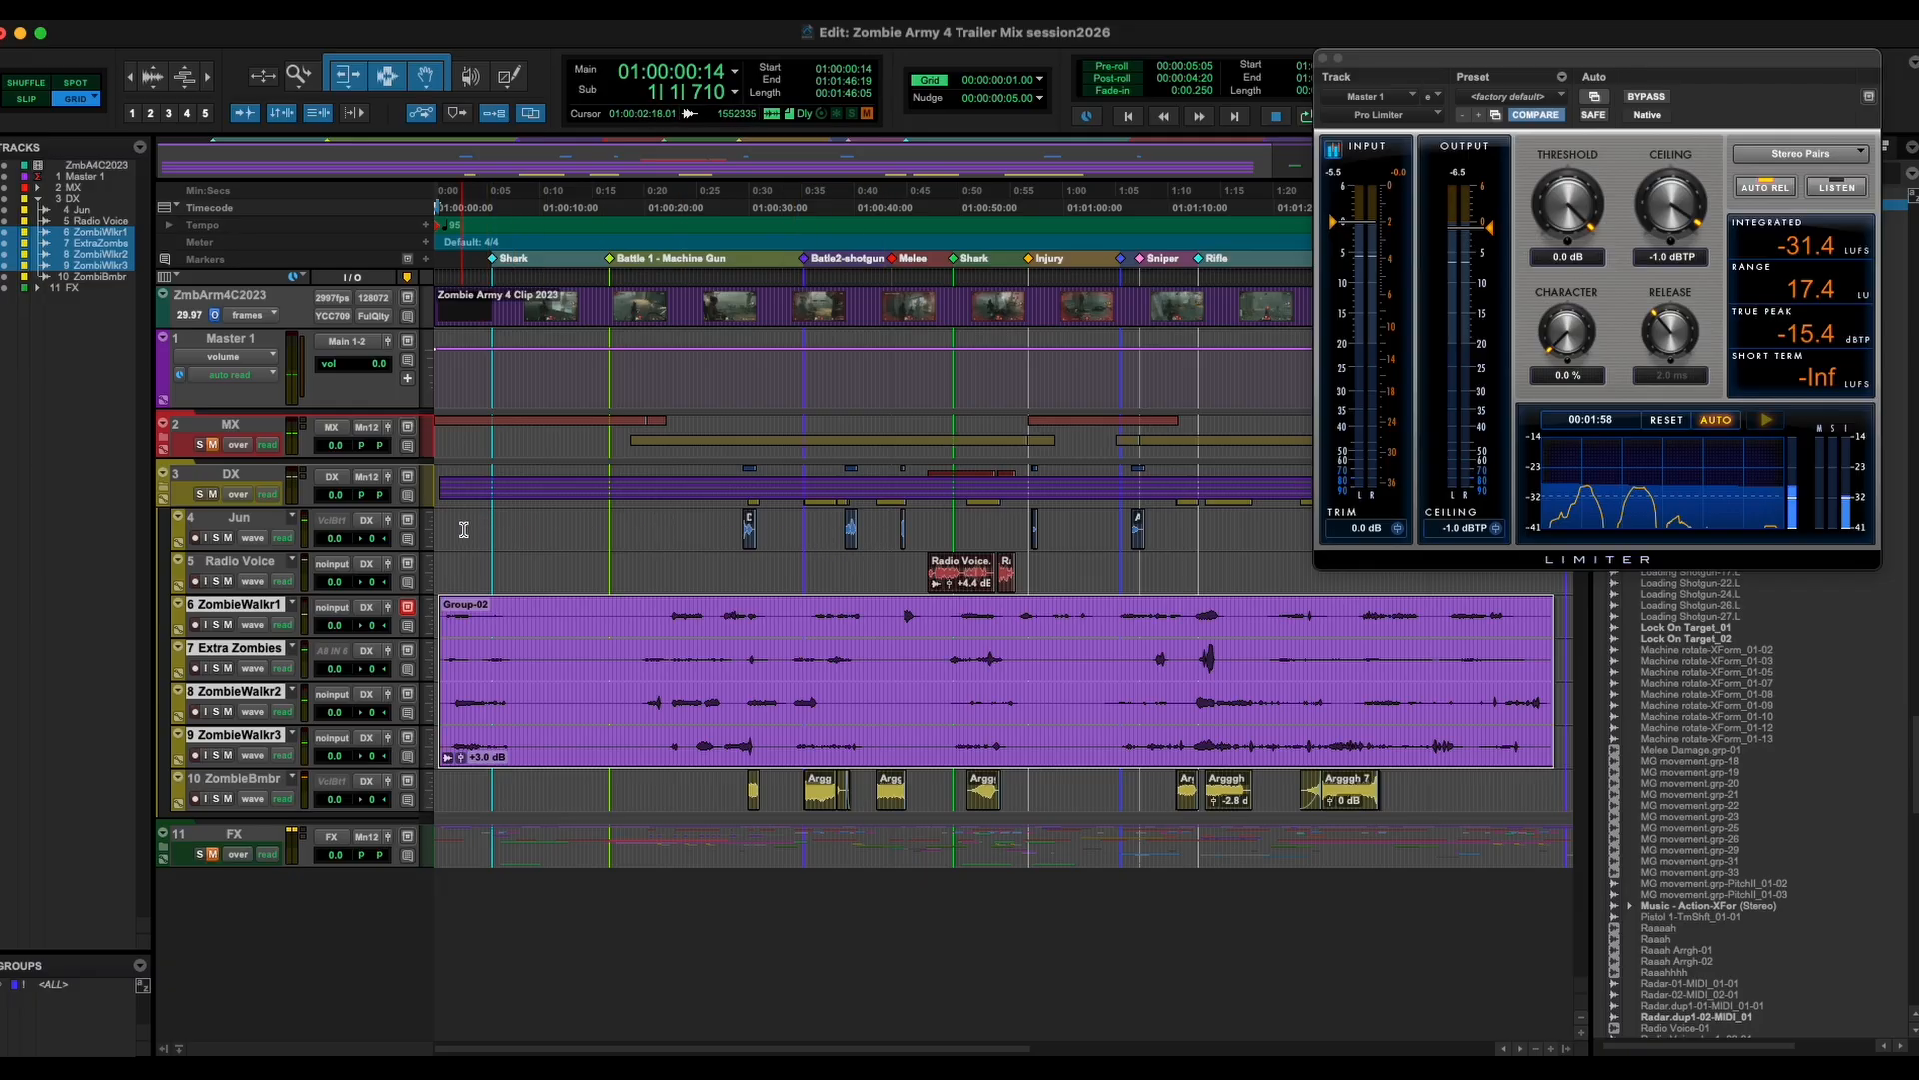
Select all clips on the Jun track, combine them into one clip group and set its clip gain to +3.0 dB.
scroll(463, 529, right, 10)
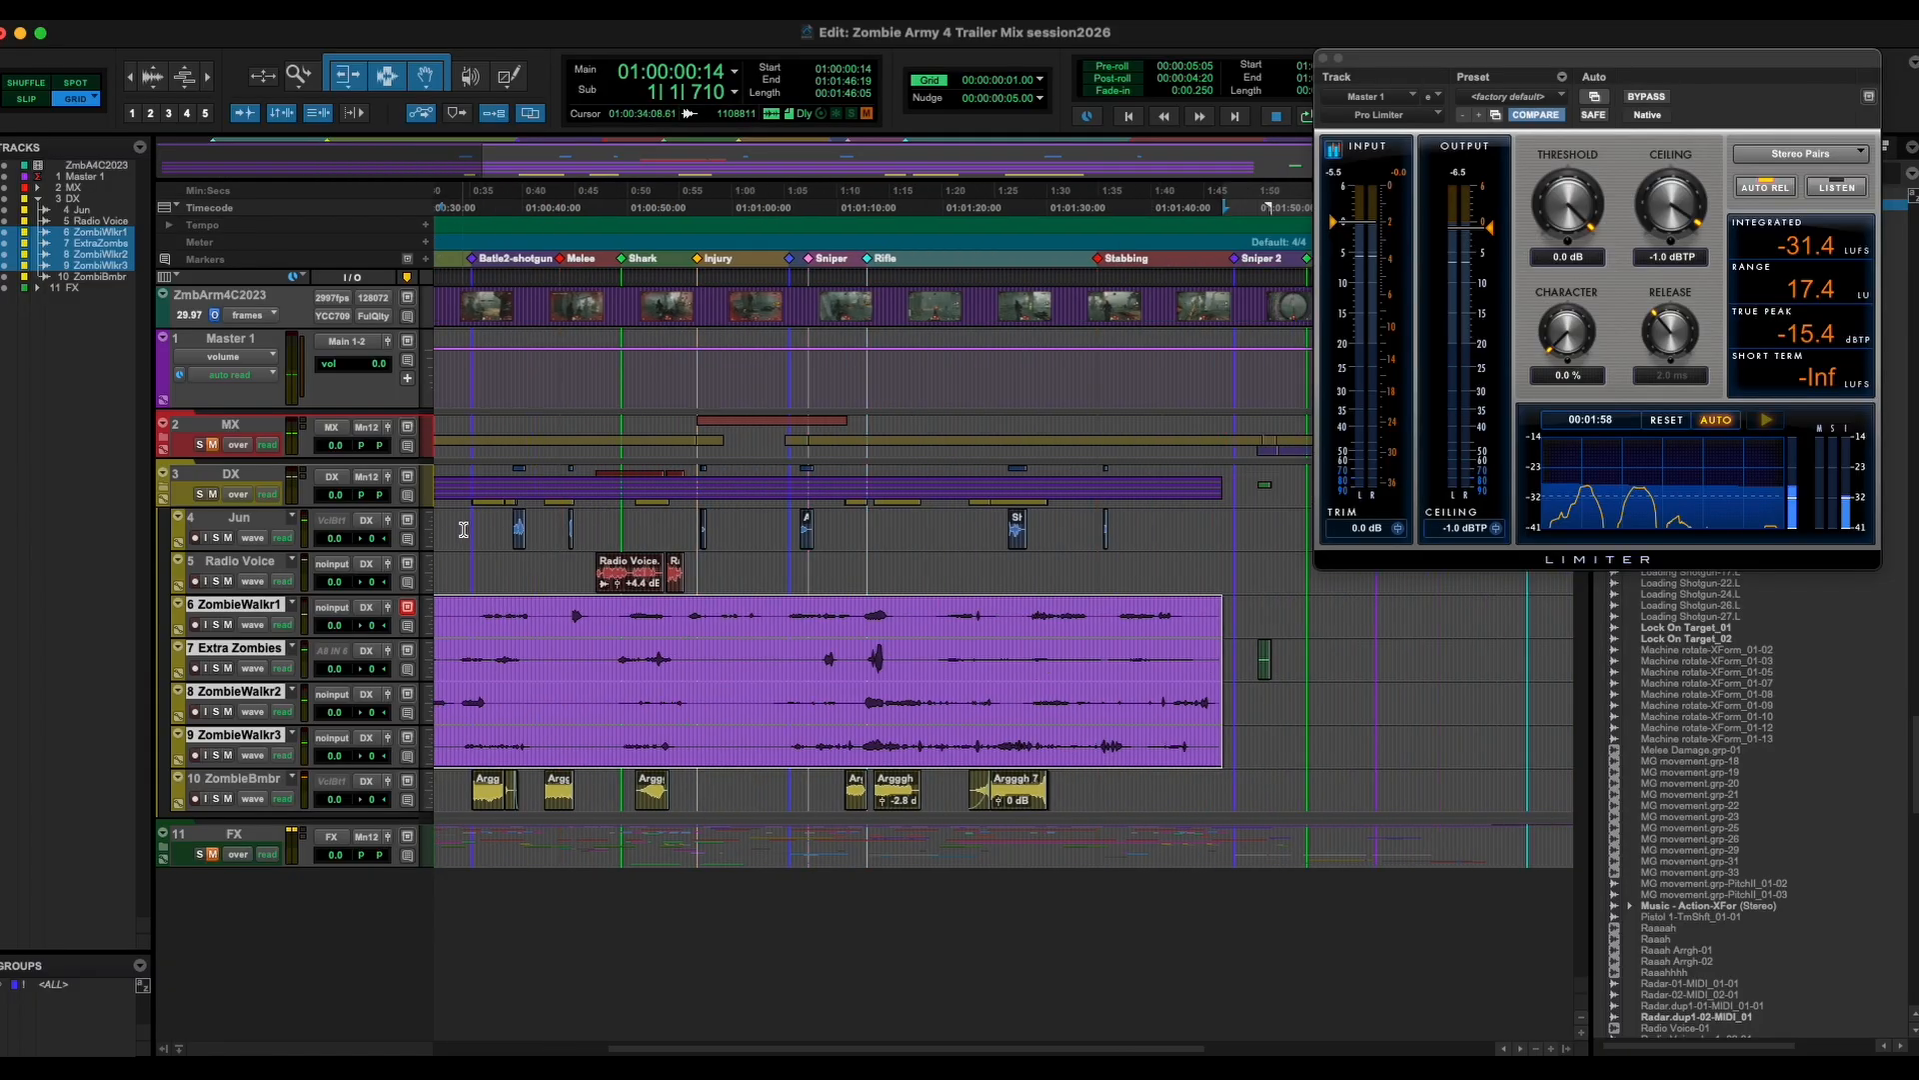
scroll(462, 529, right, 6)
scroll(463, 528, right, 3)
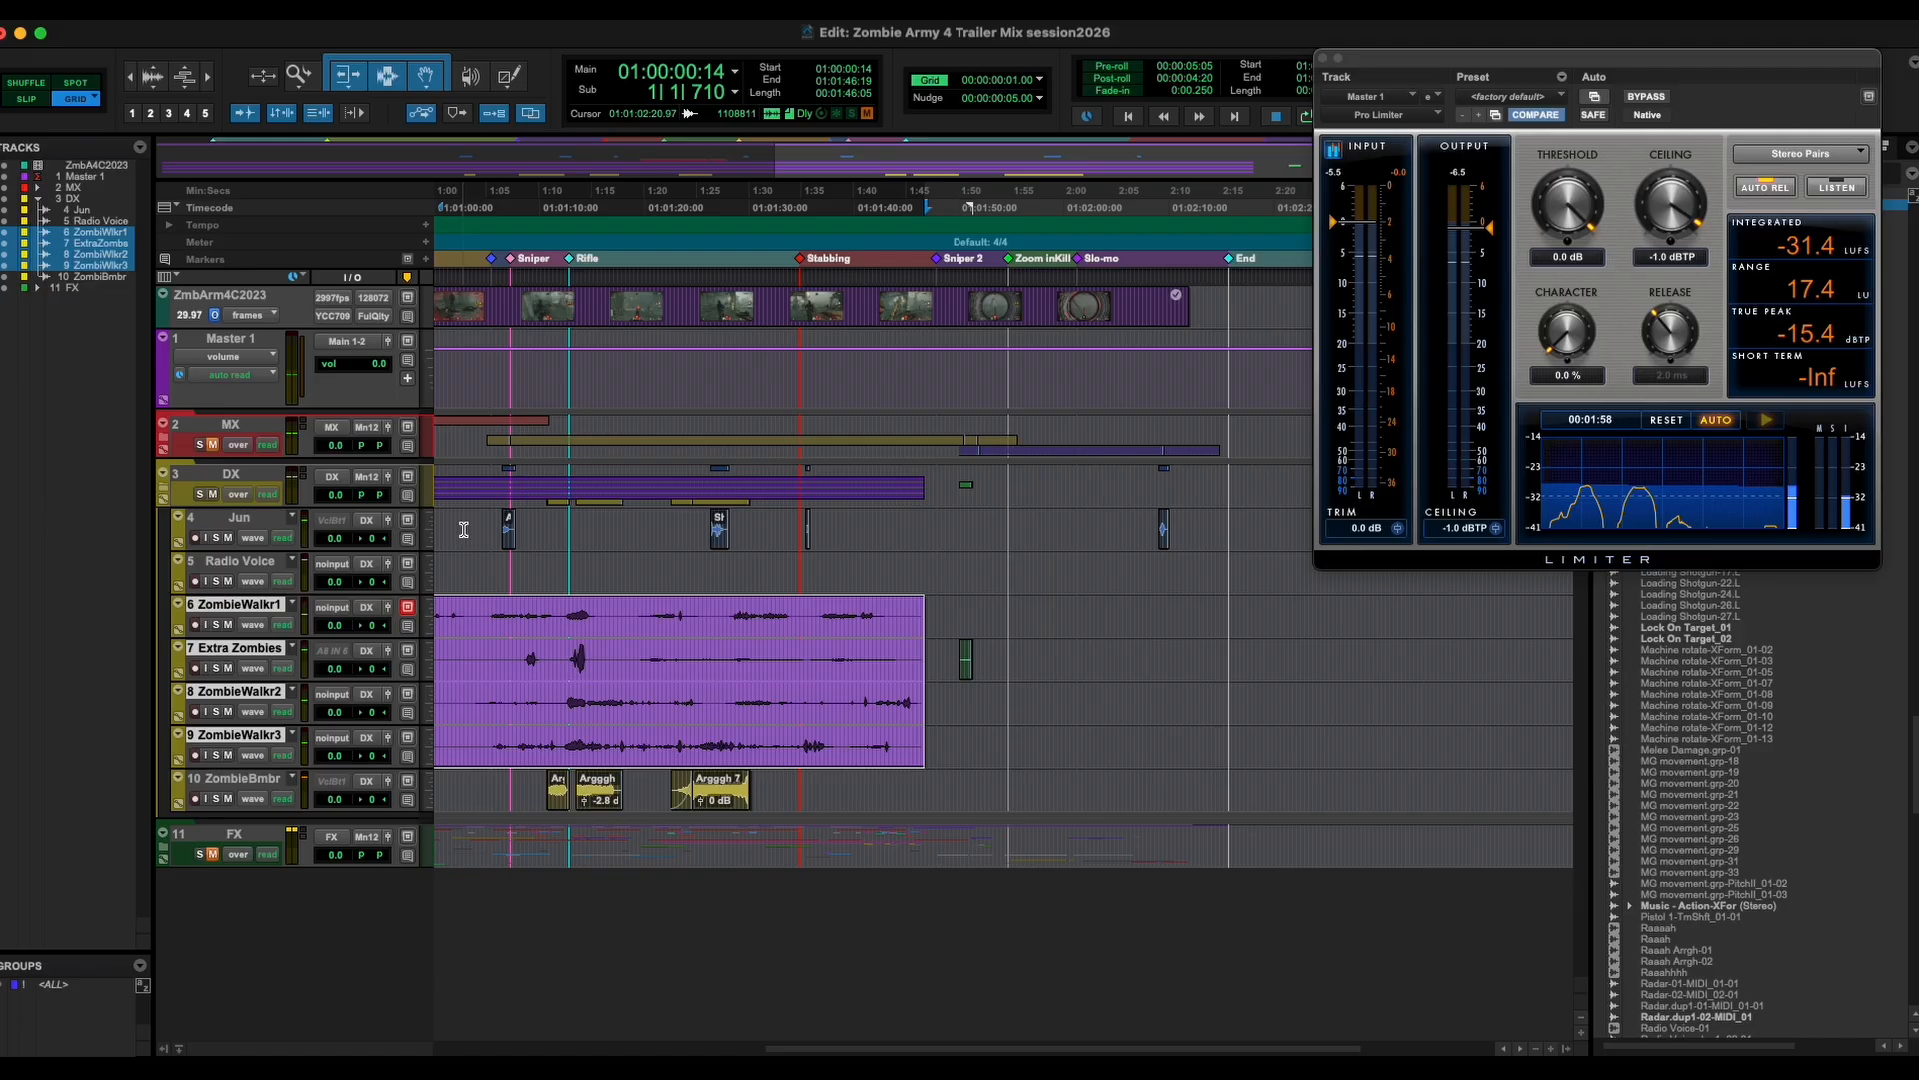
key(super+bracketleft)
key(super+bracketleft)
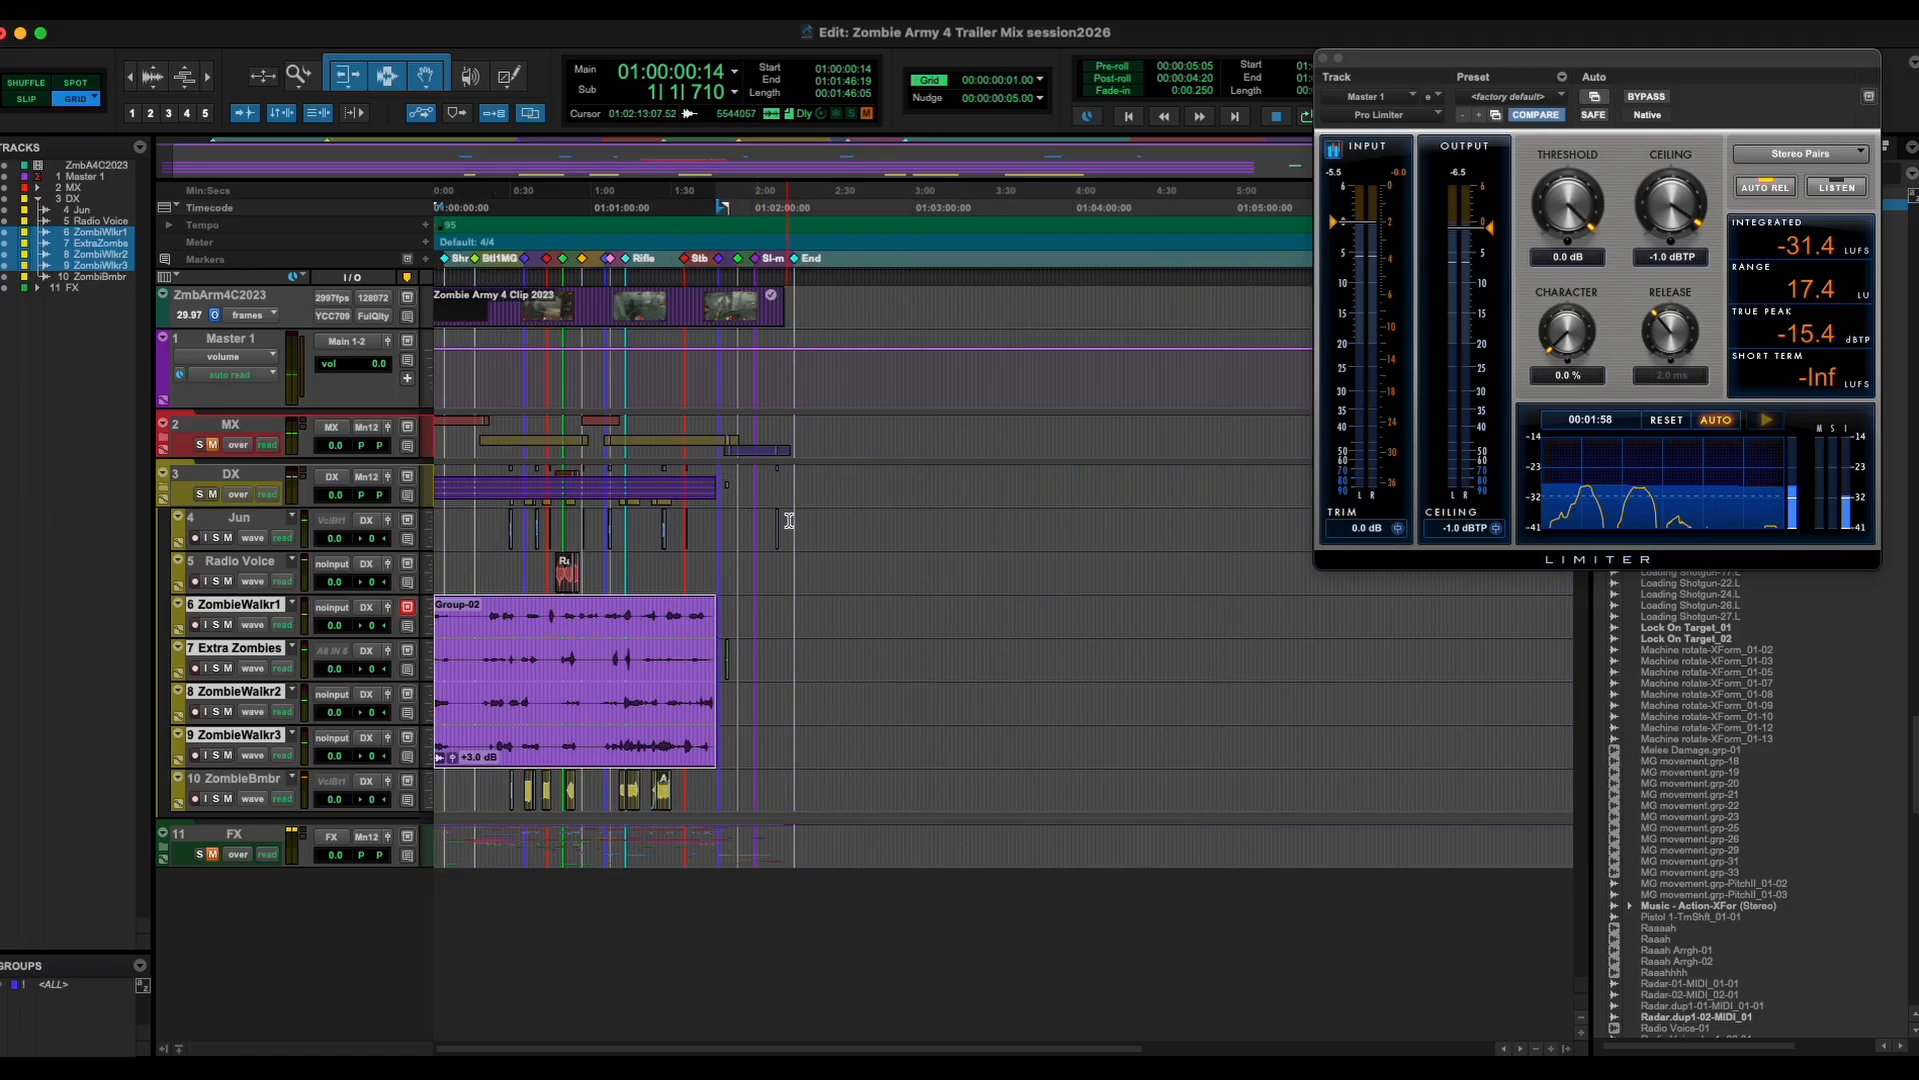
drag(789, 520, 484, 485)
click(486, 541)
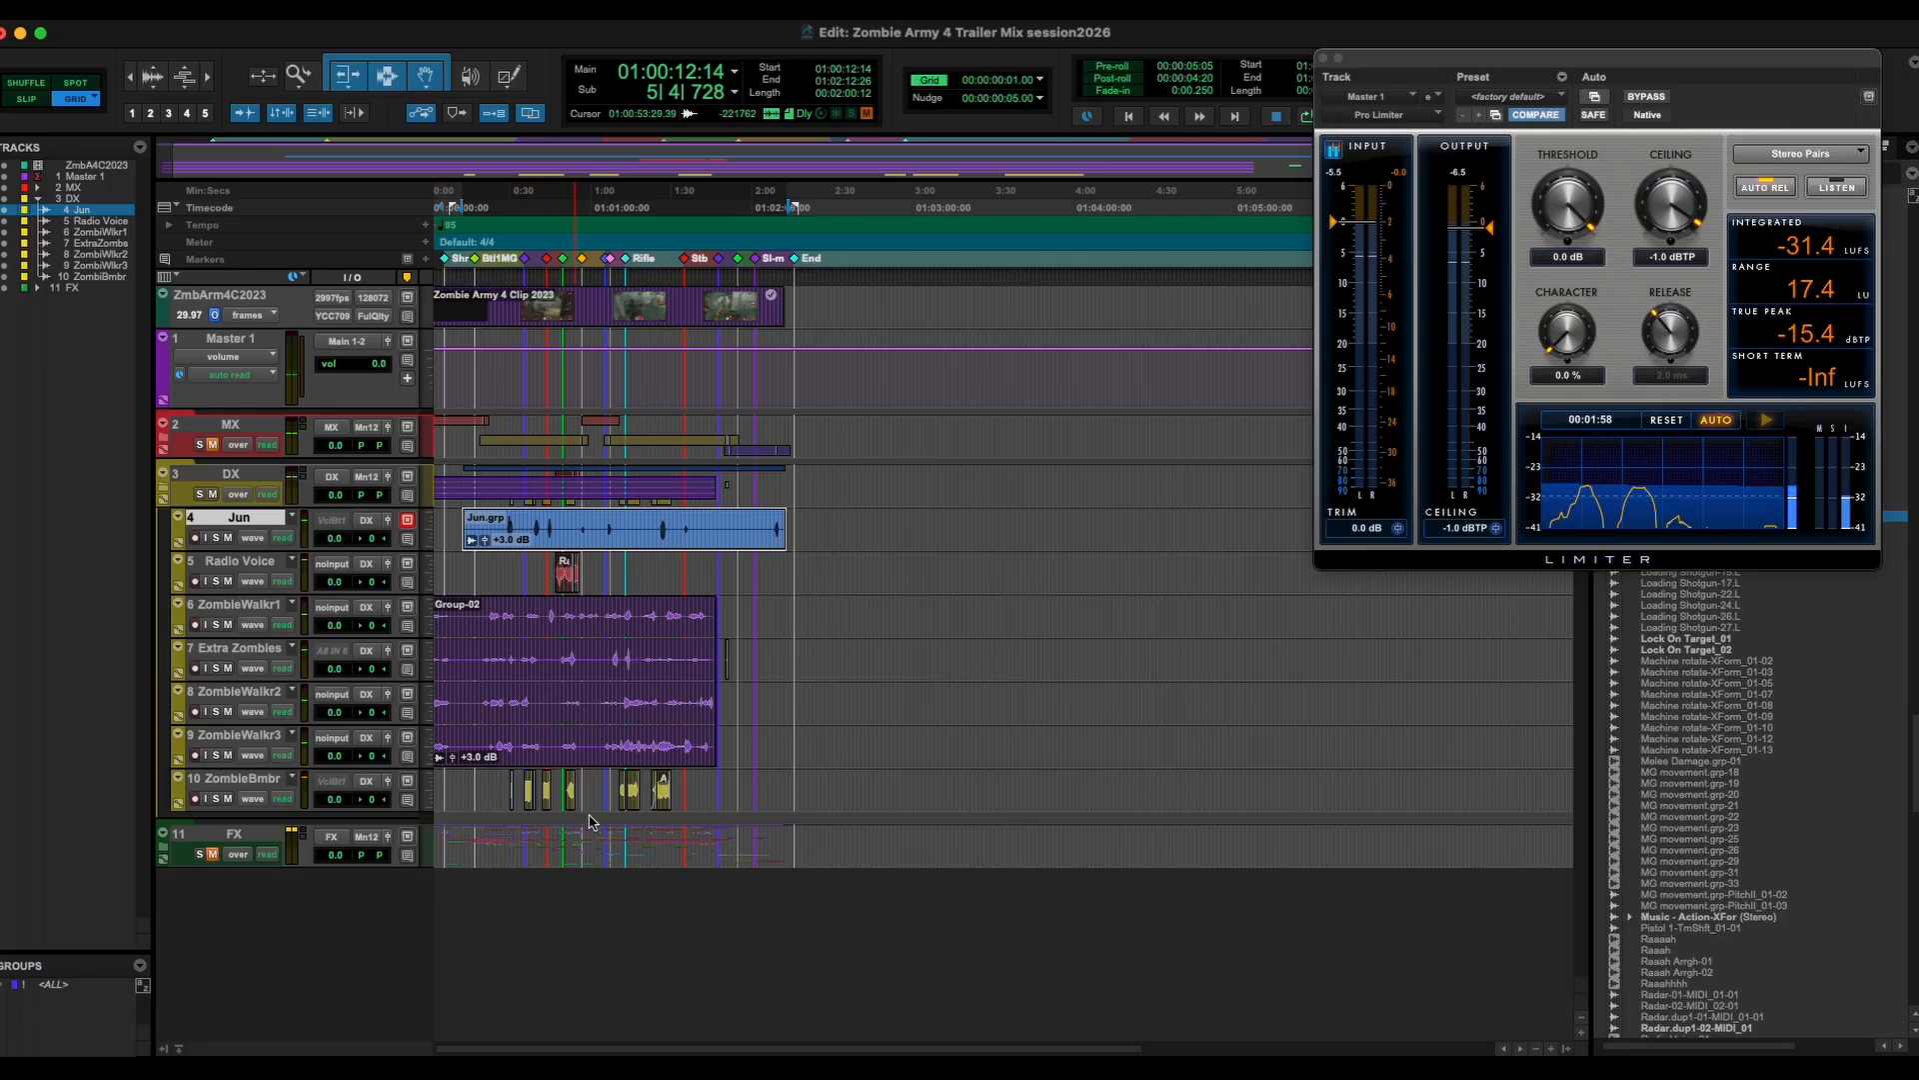
Play back the session in the mixer to check the DX channel meters and the Pro Limiter's loudness with MX and FX muted.
key(super+equal)
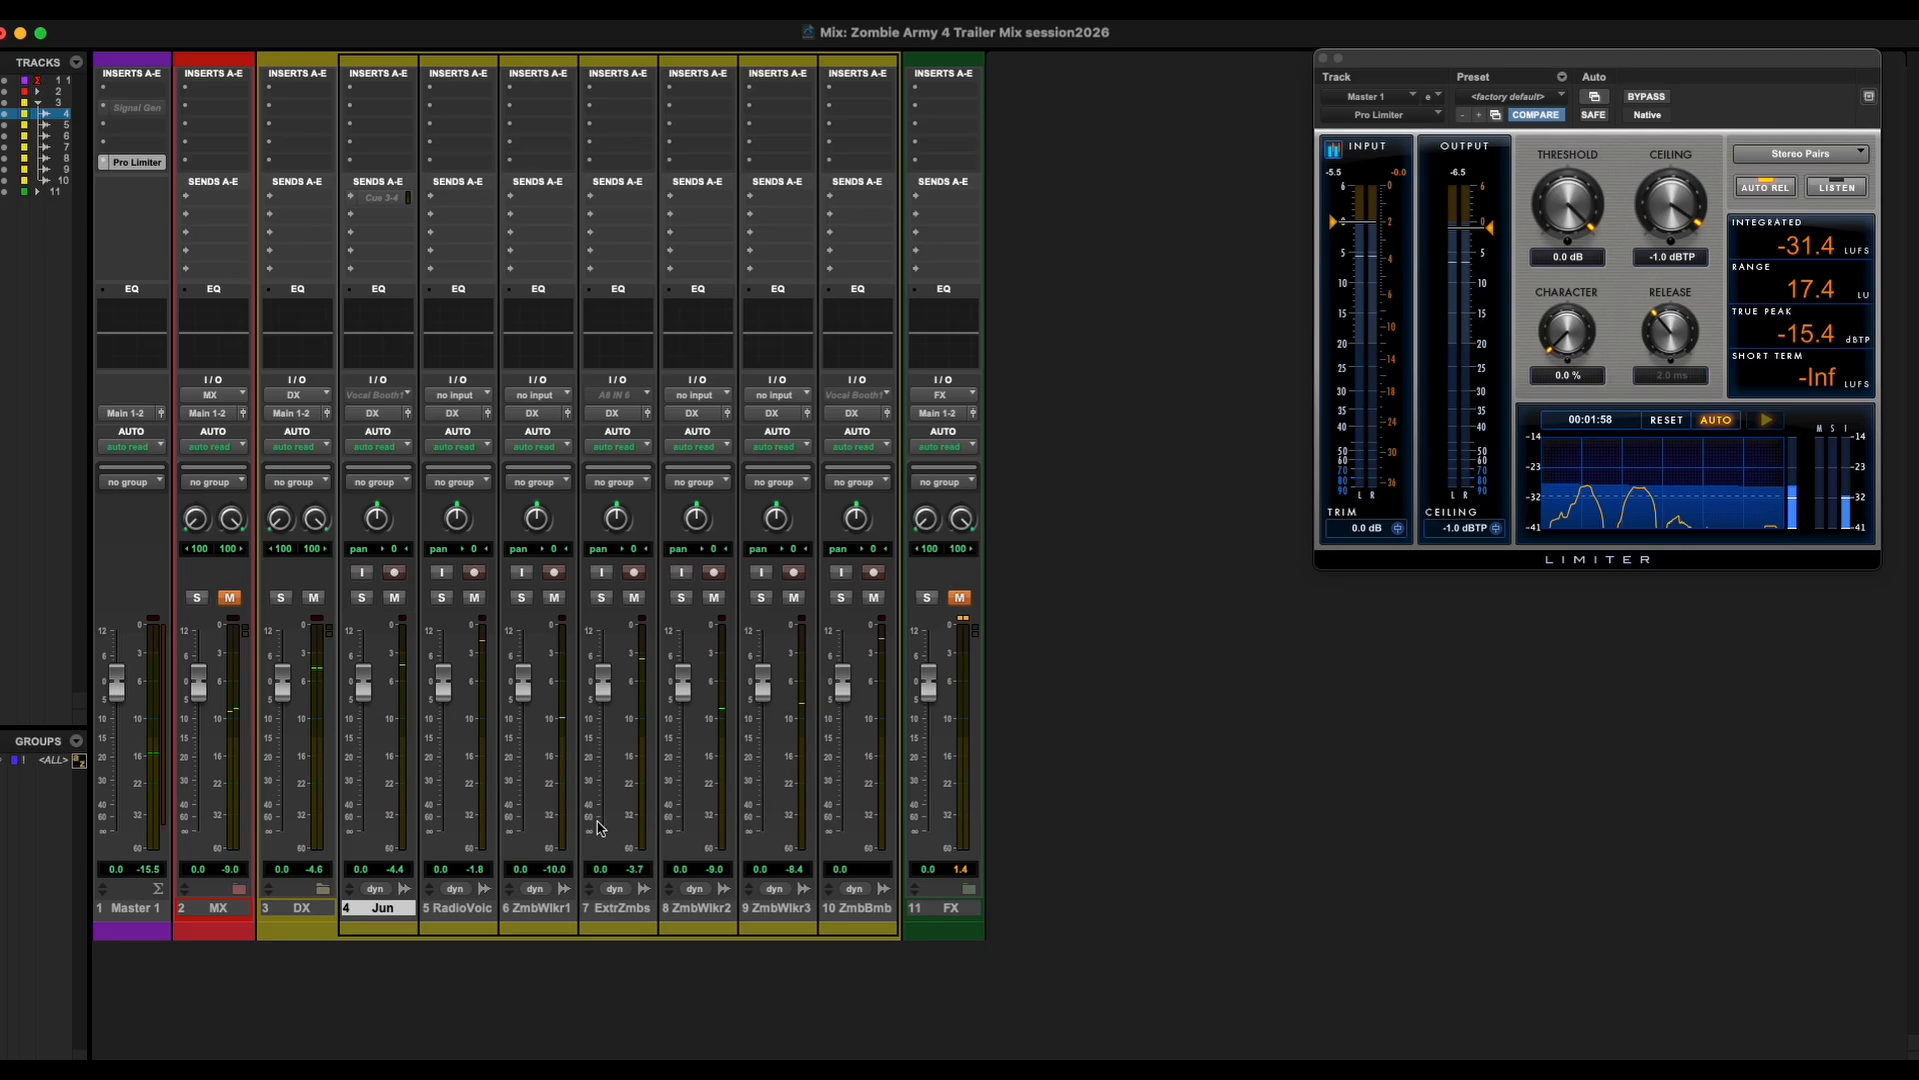
key(space)
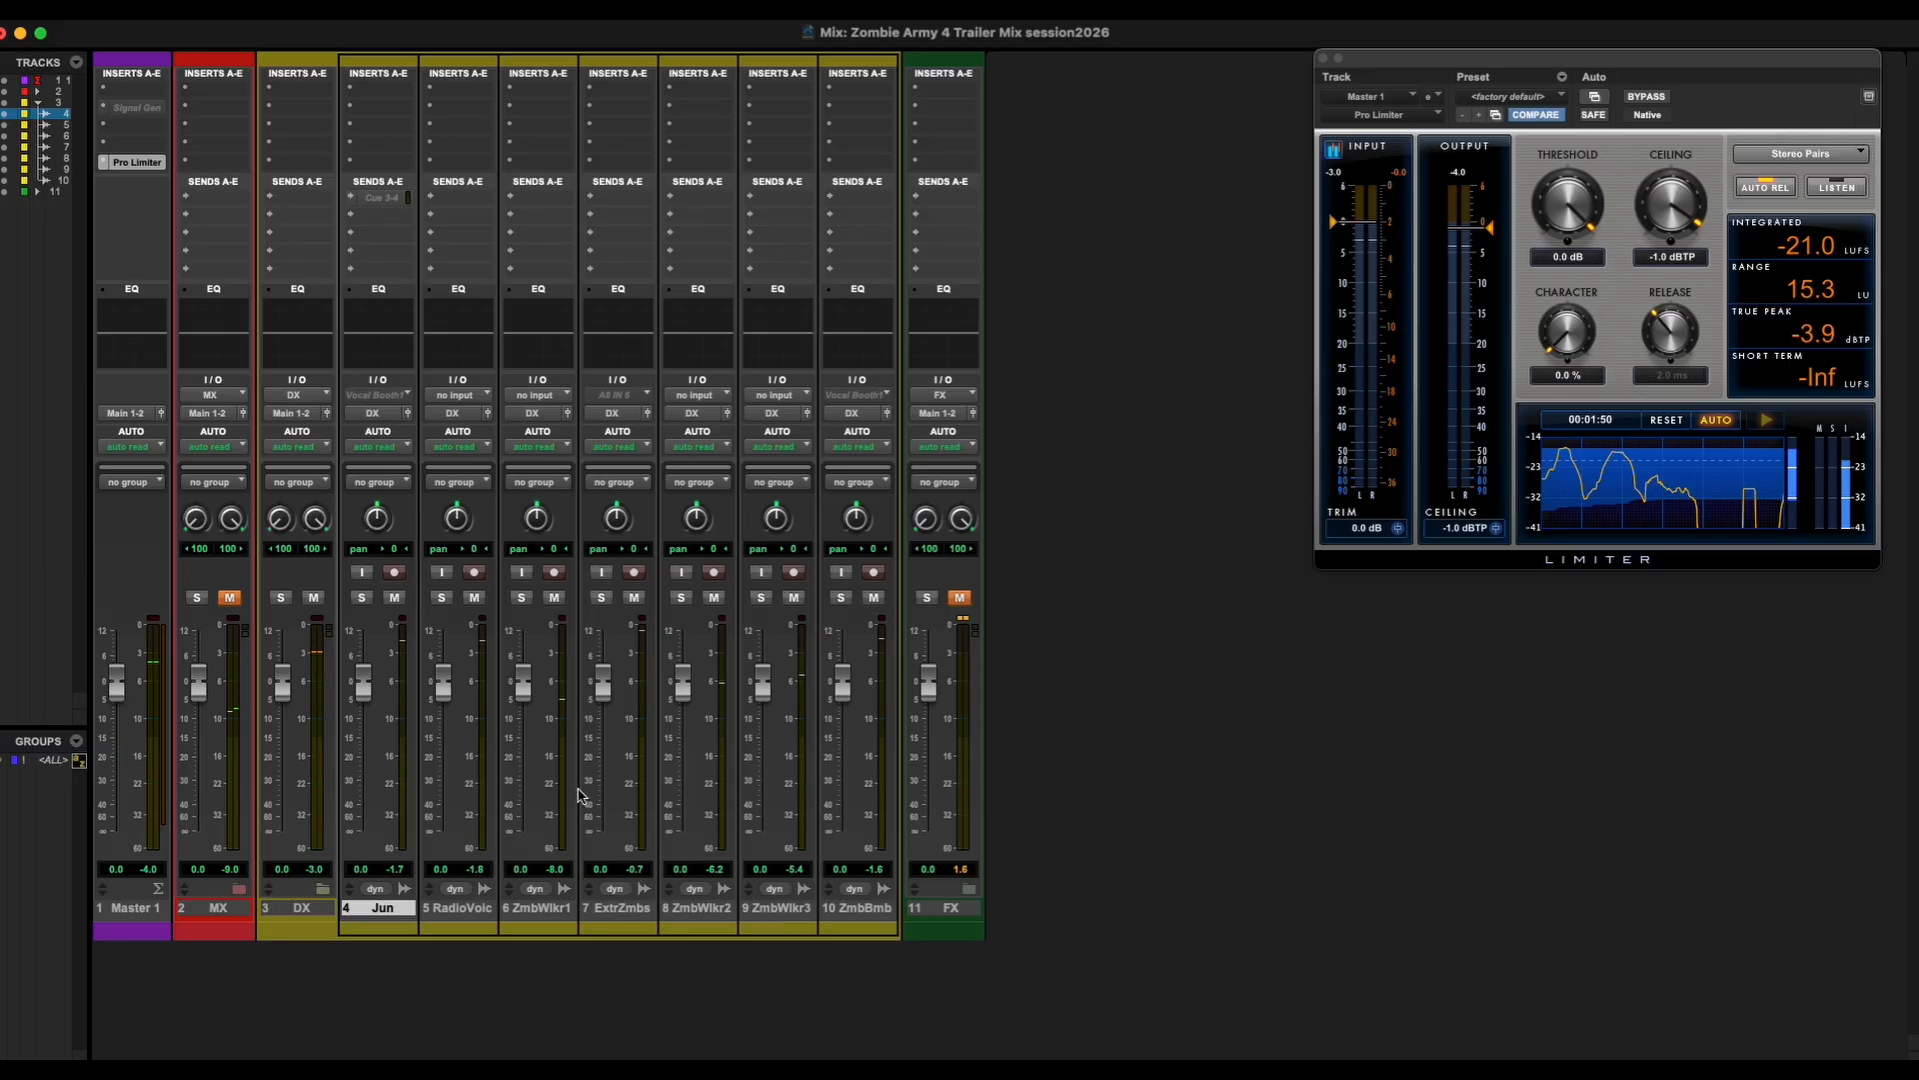
key(super+equal)
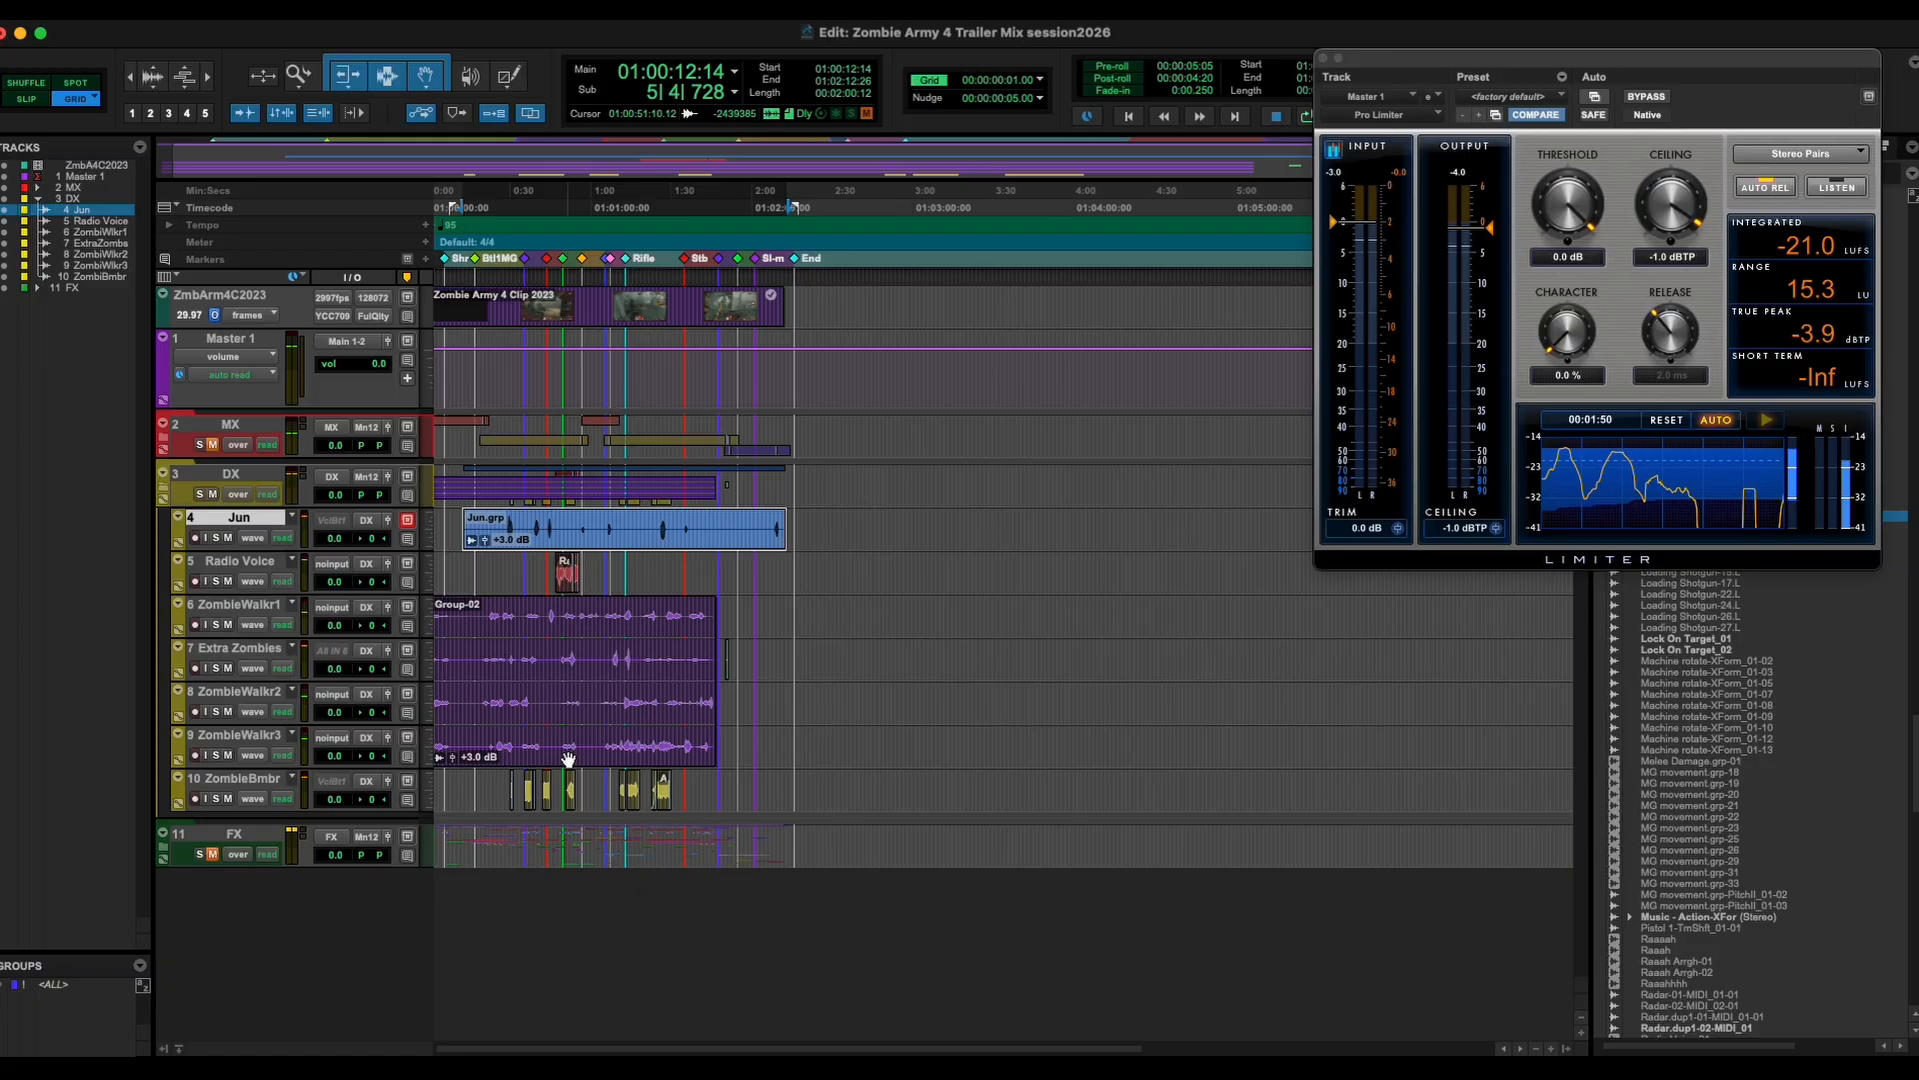
Open the video window, return to the session start and play the trailer to check the dialogue against picture.
key(super+9)
key(Return)
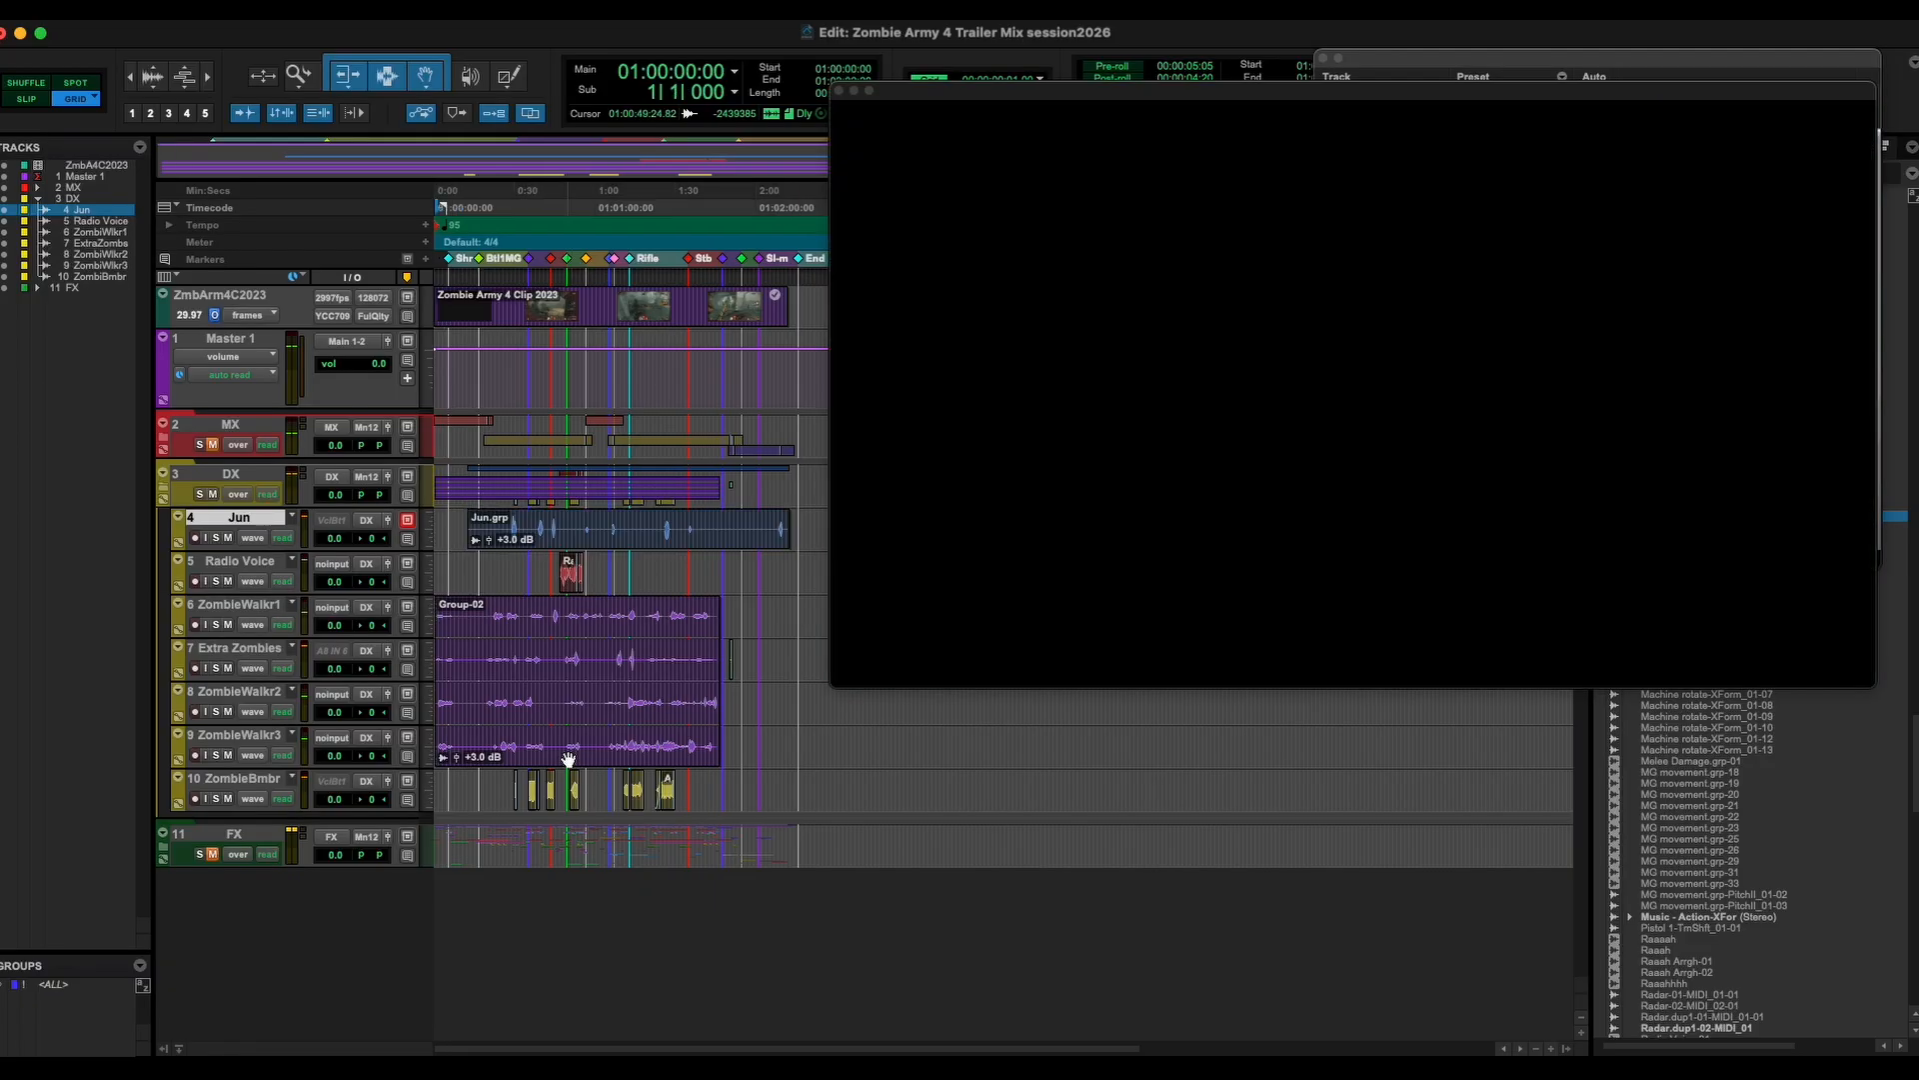
key(space)
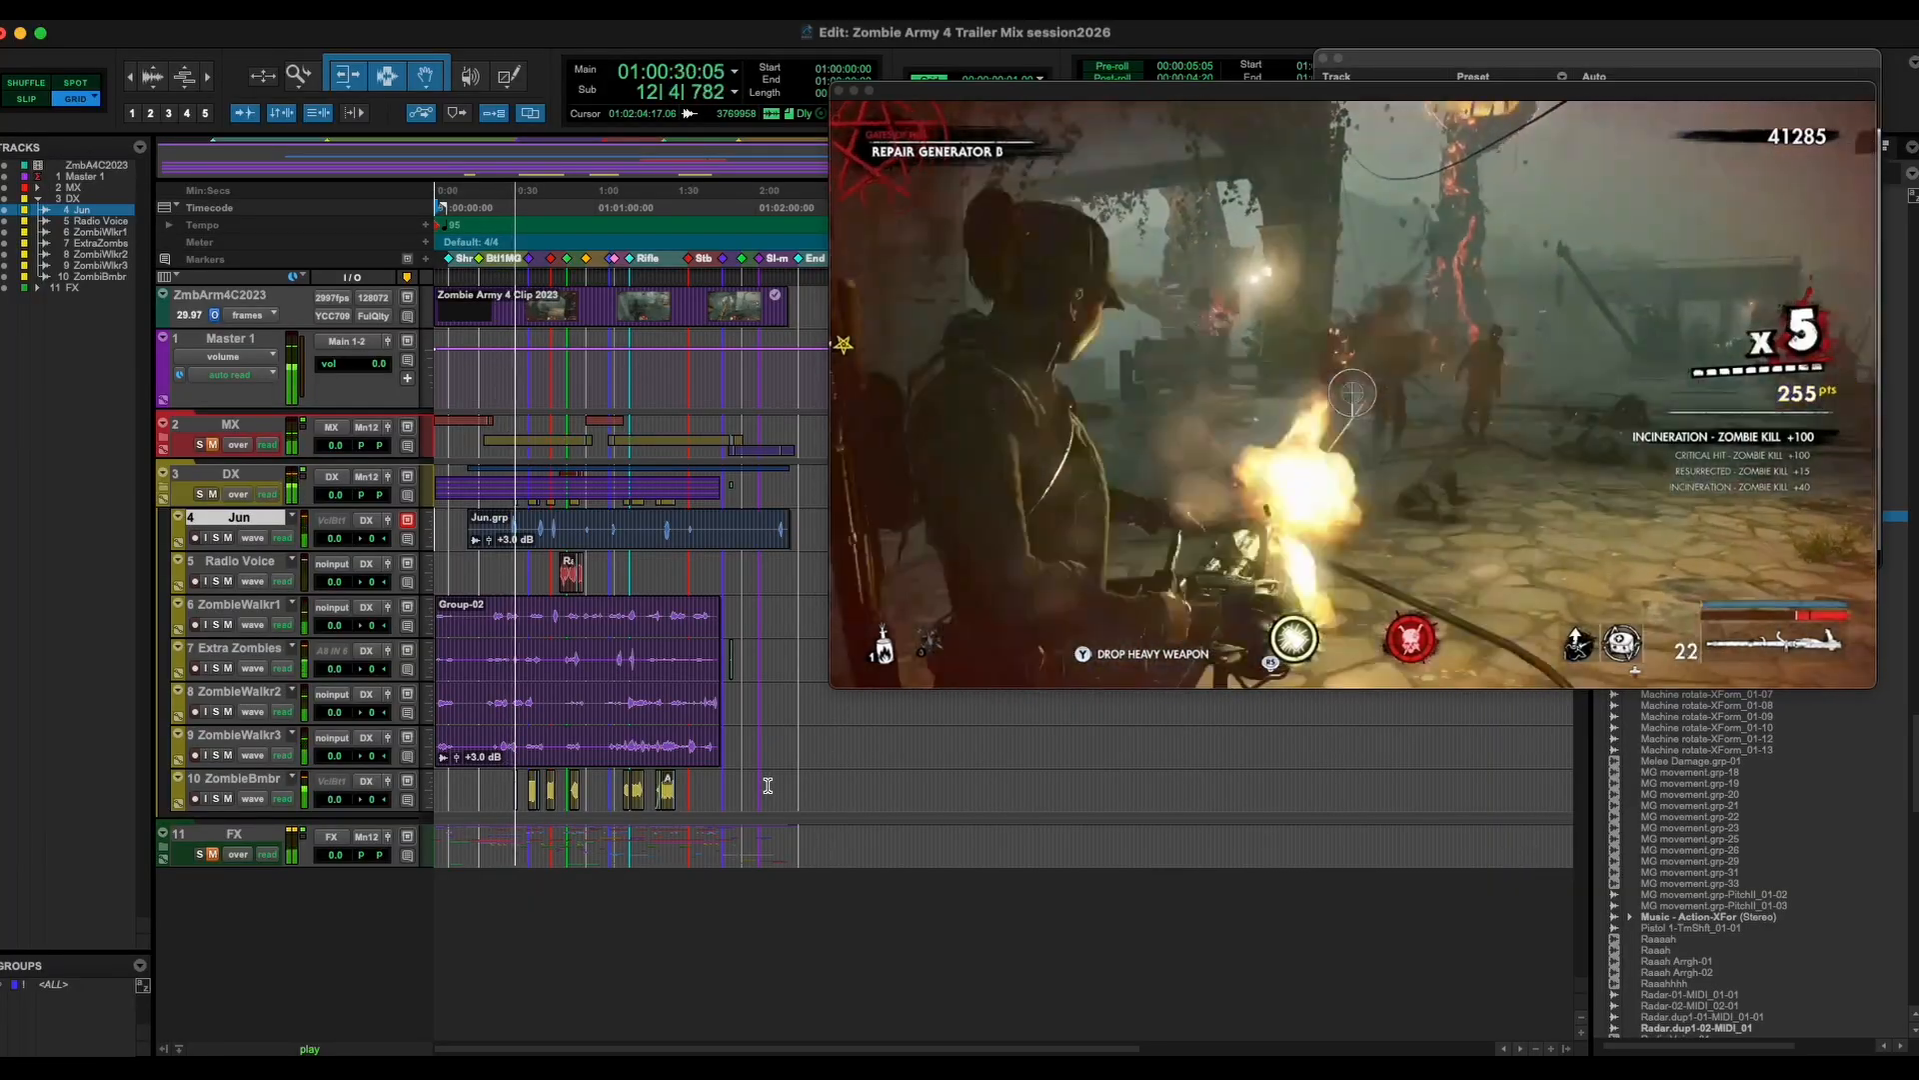
key(space)
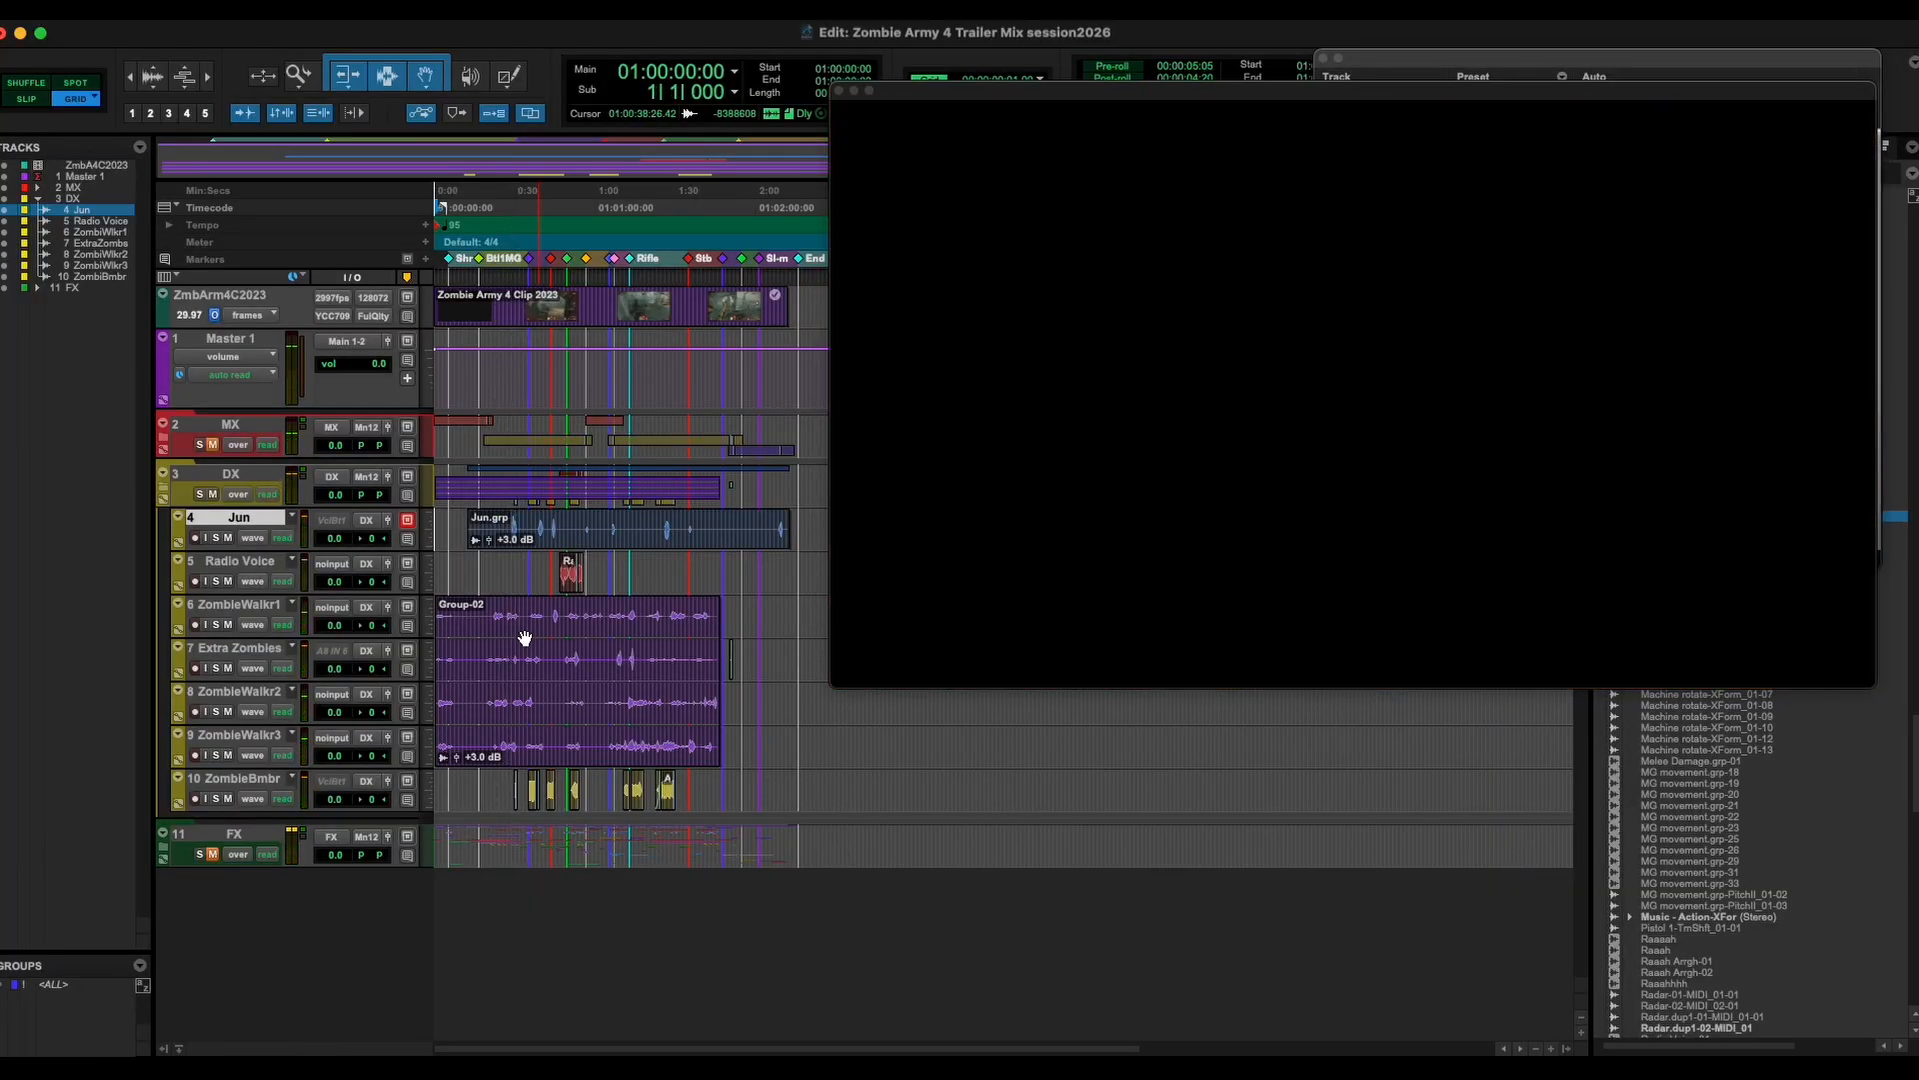
Select the zombie clip group's tracks and lower the ZombieWalkr1, Extra Zombies, ZombieWalkr2 and ZombieWalkr3 faders to -3.0 dB each.
click(531, 617)
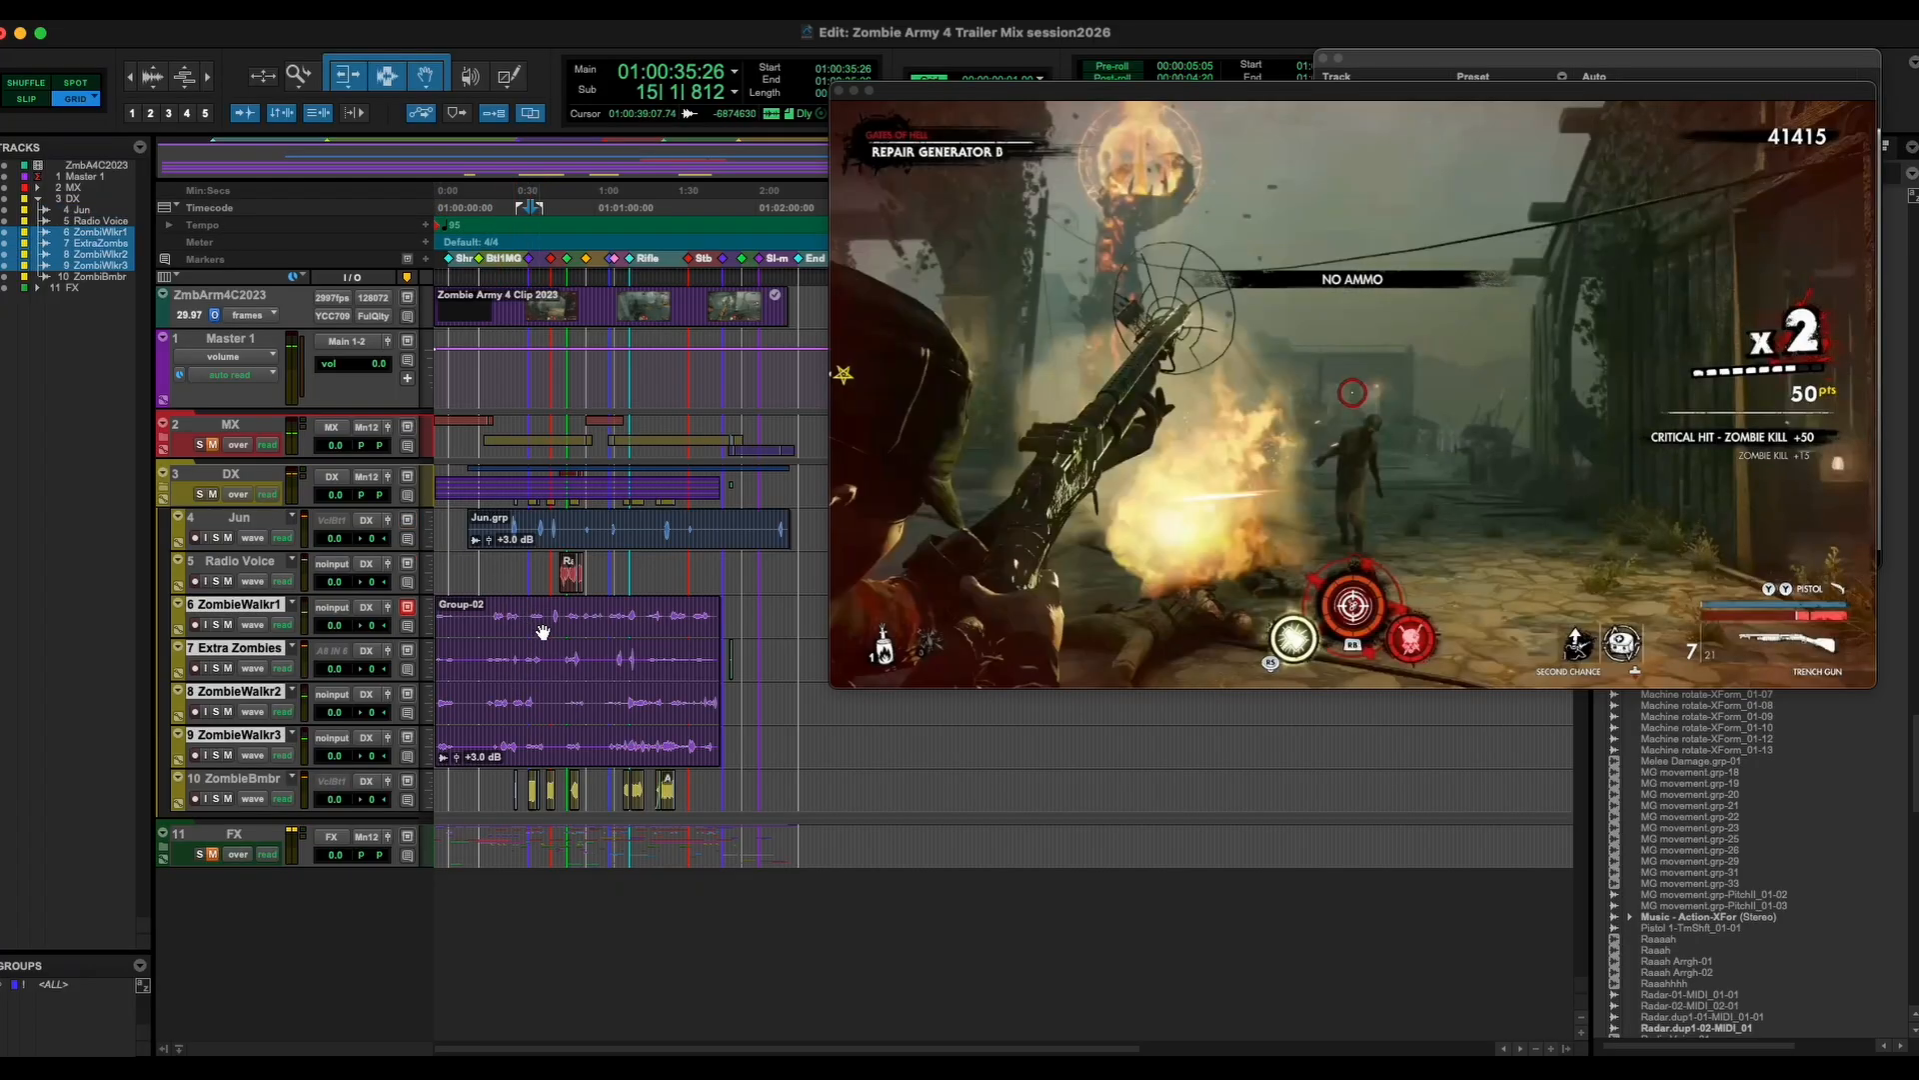
key(super+equal)
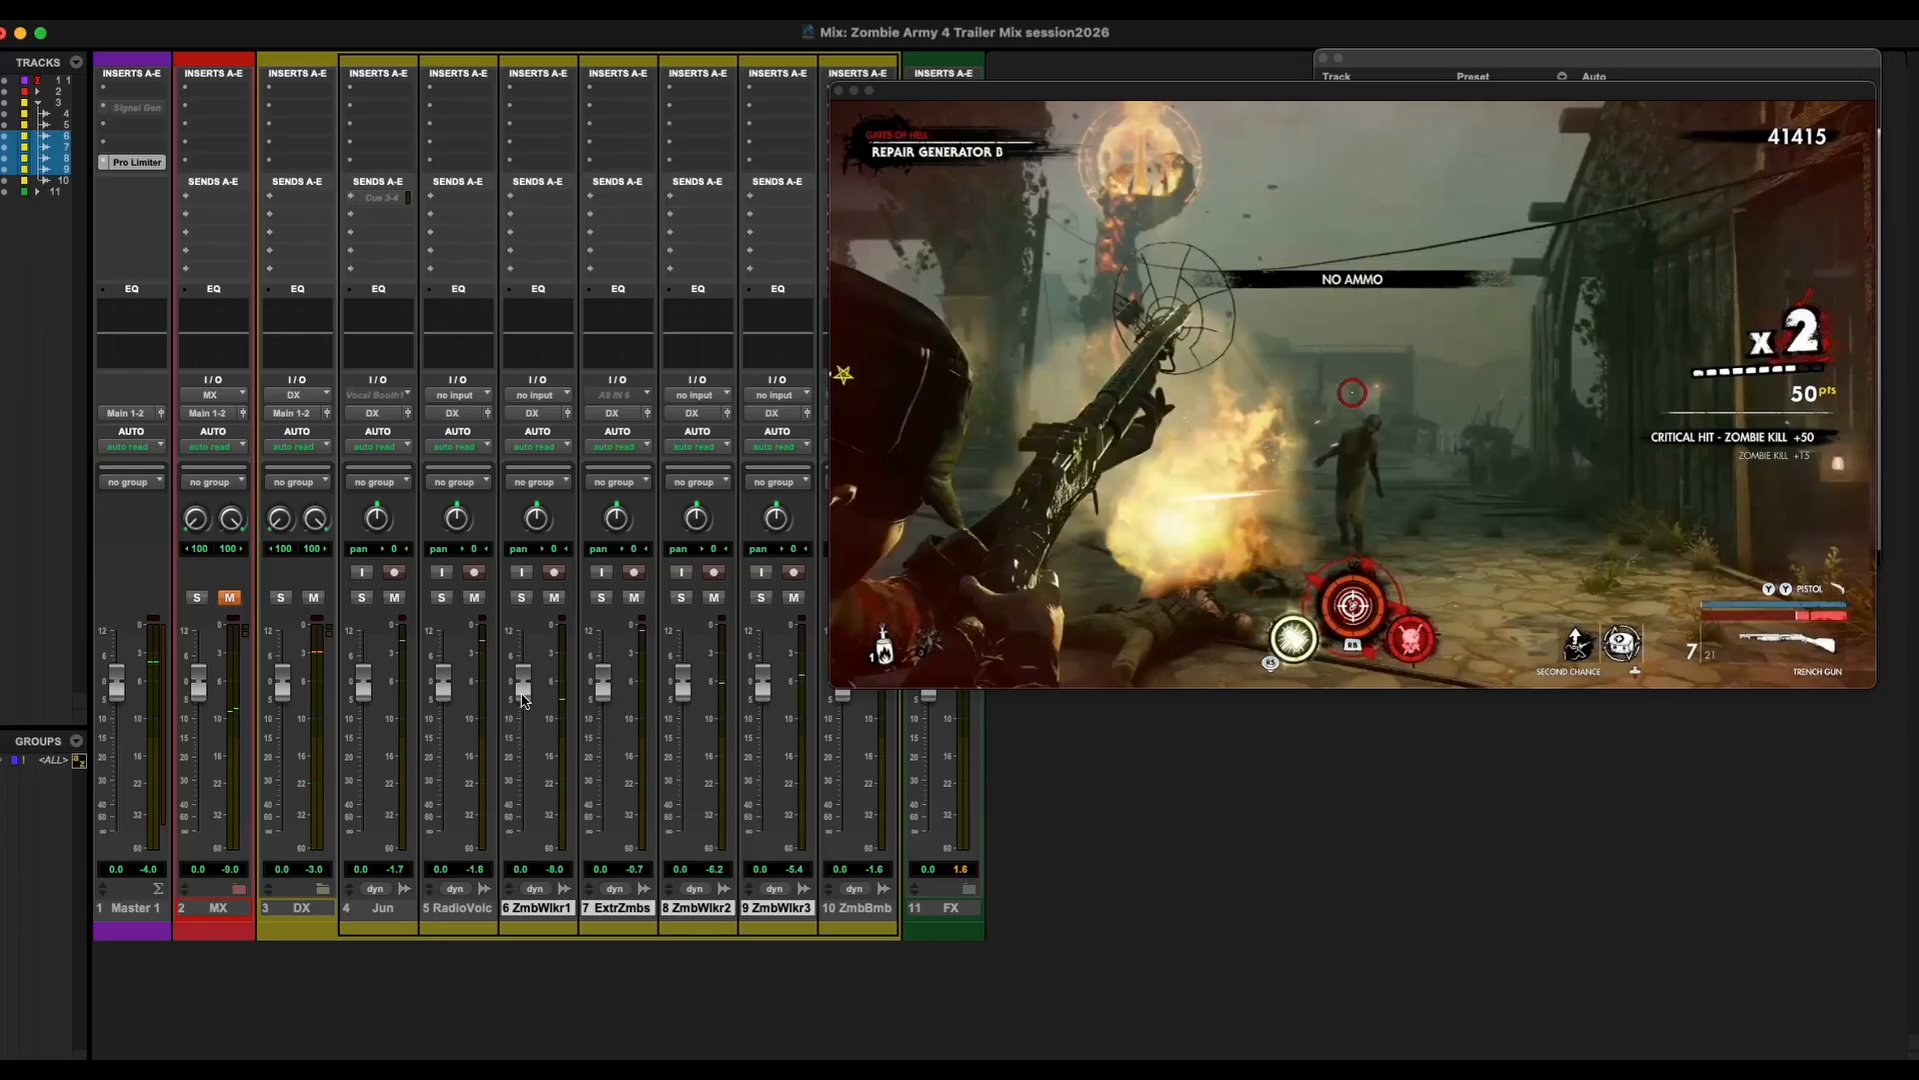
drag(522, 700, 523, 717)
alt+click(527, 699)
drag(524, 689, 532, 786)
drag(603, 702, 601, 795)
drag(680, 674, 690, 787)
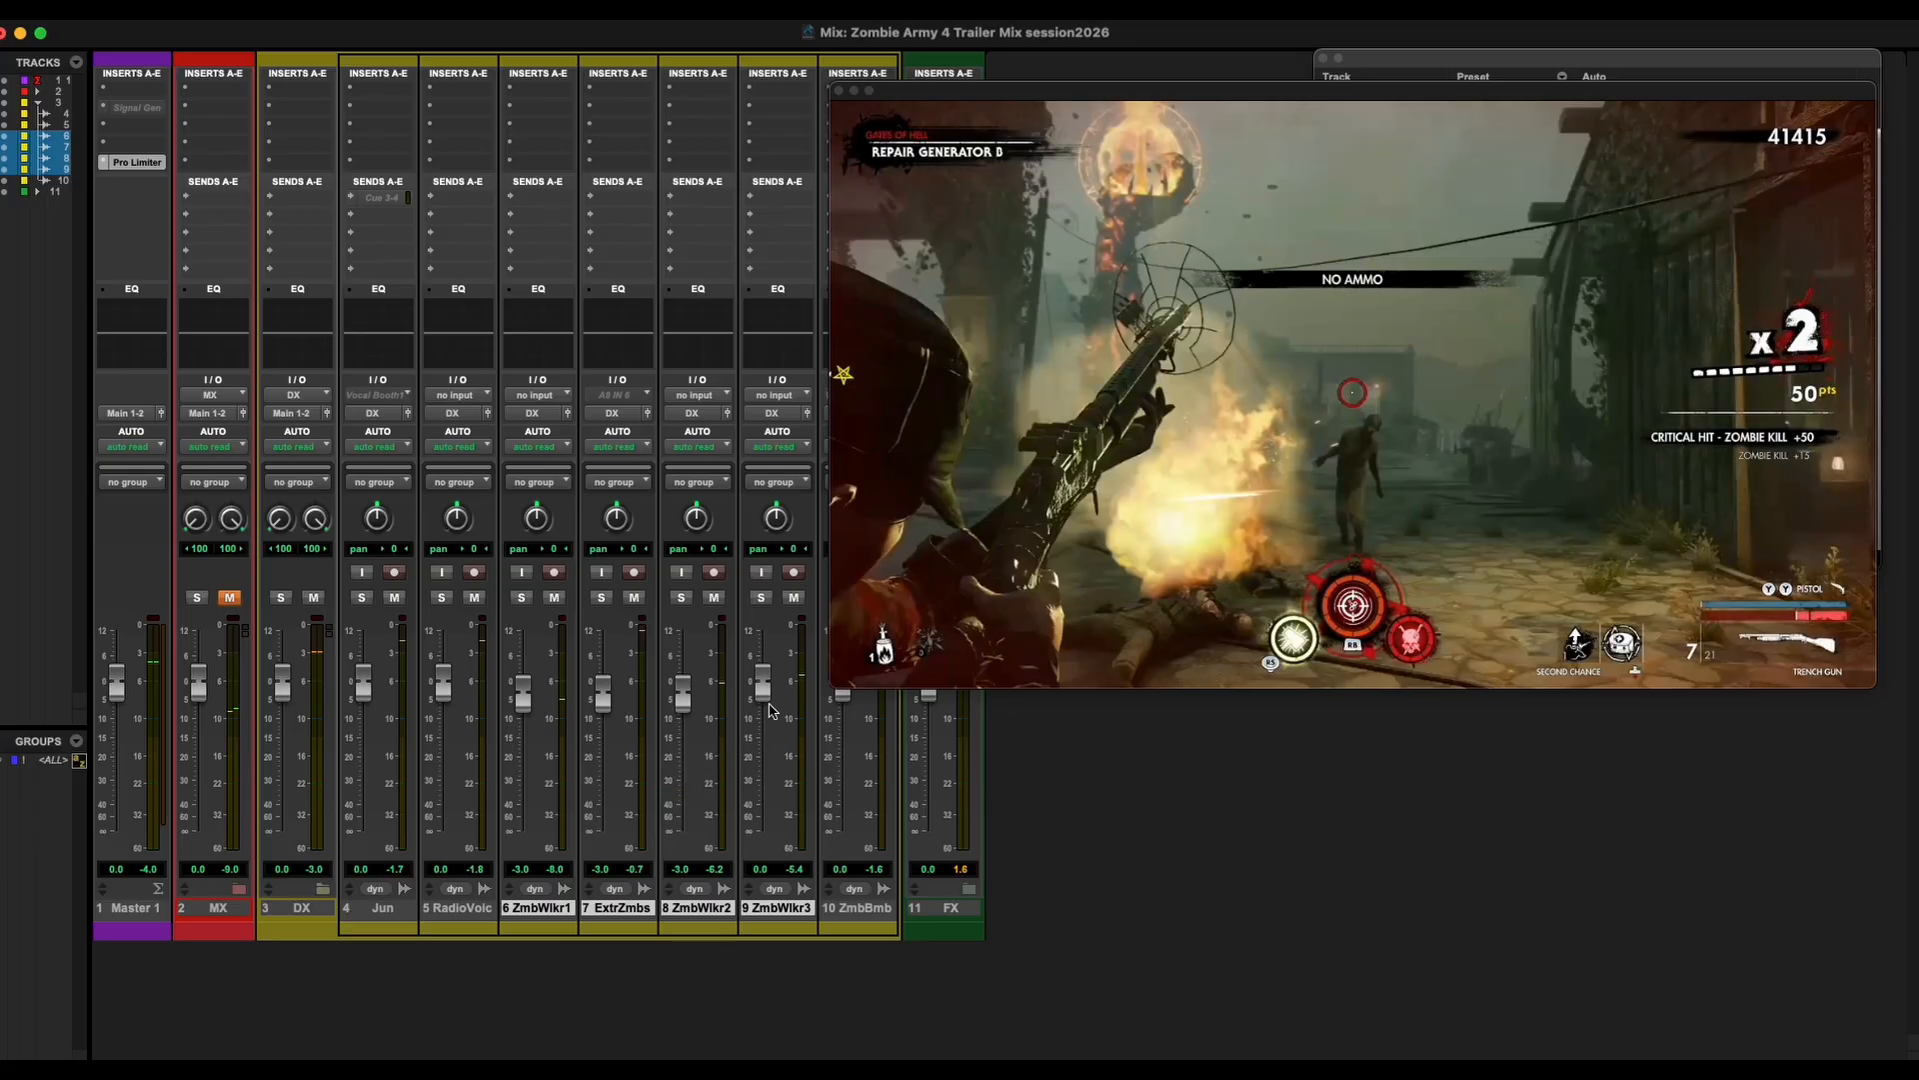
drag(764, 688, 767, 774)
Play from about 0:27 on the Jun track and lower the ZombieBmbr fader to -4.0 dB during playback, then stop.
key(super+equal)
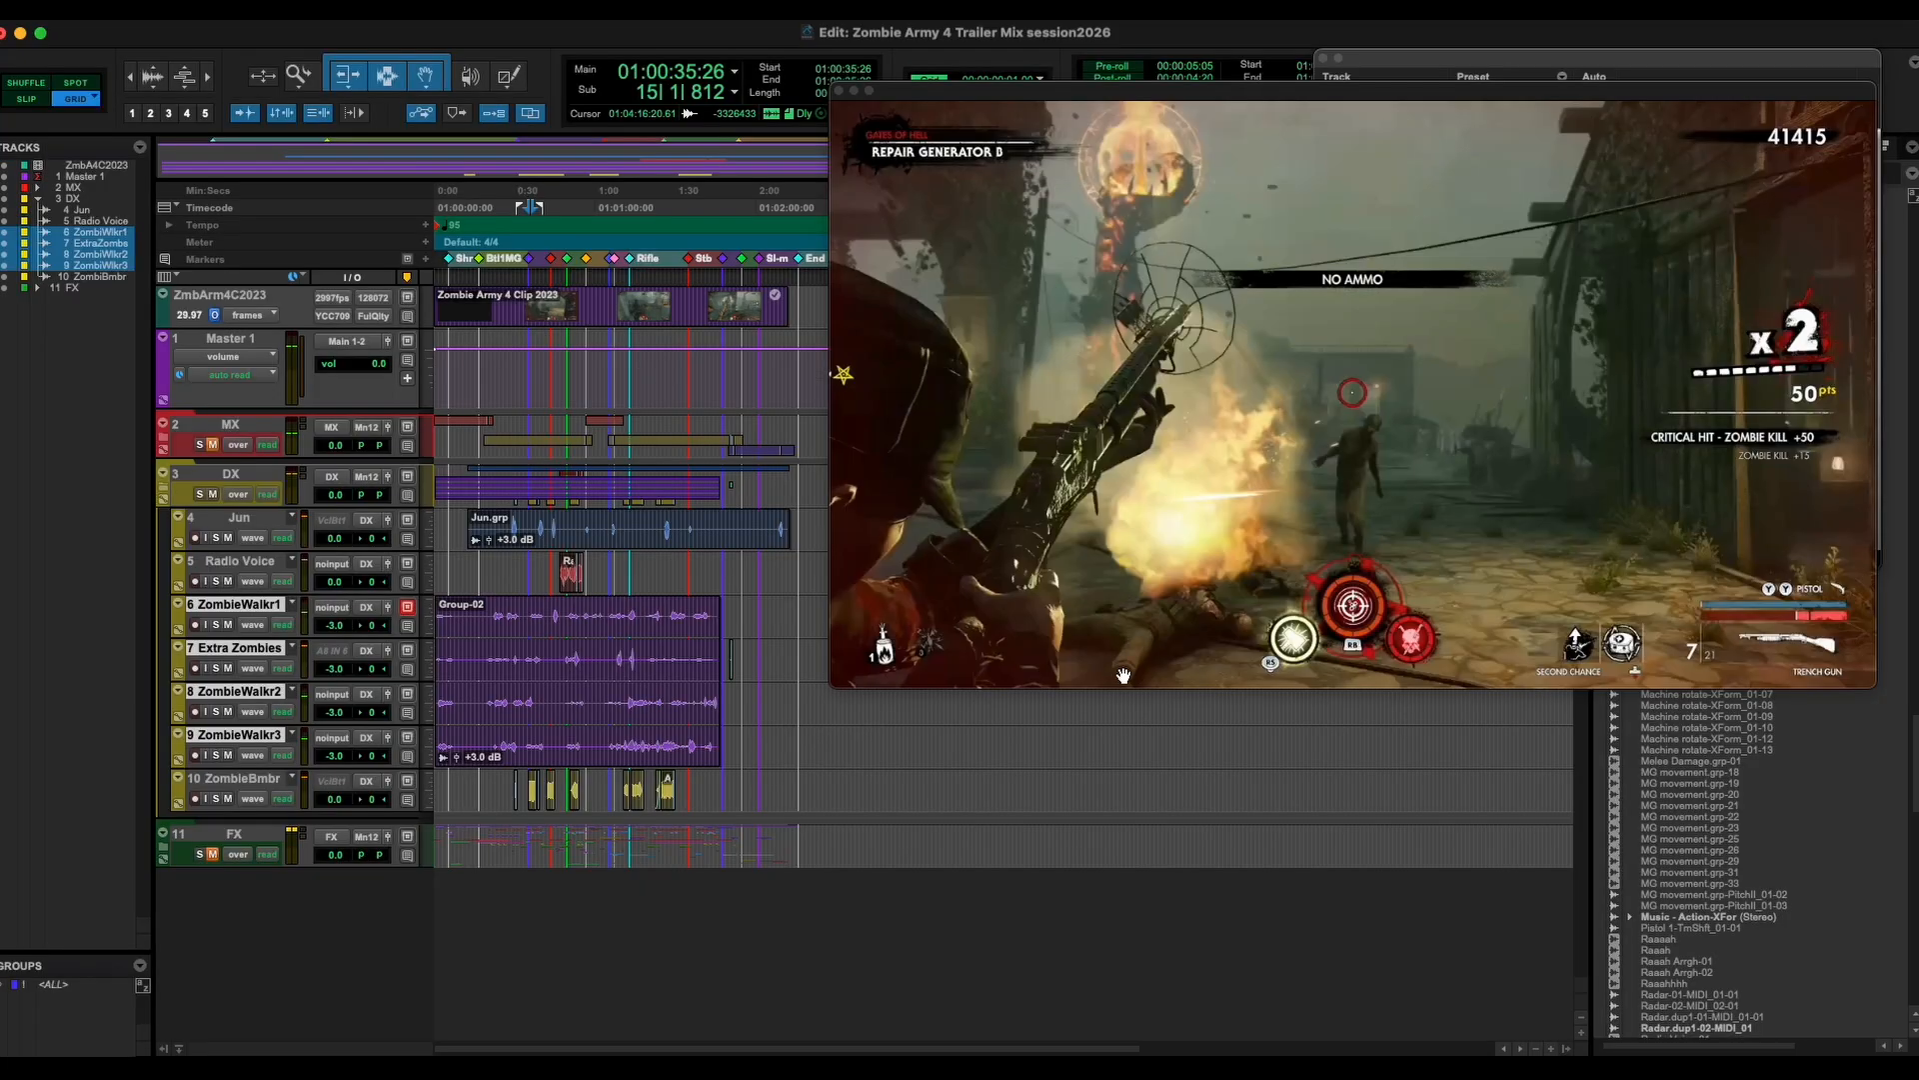
click(509, 530)
key(space)
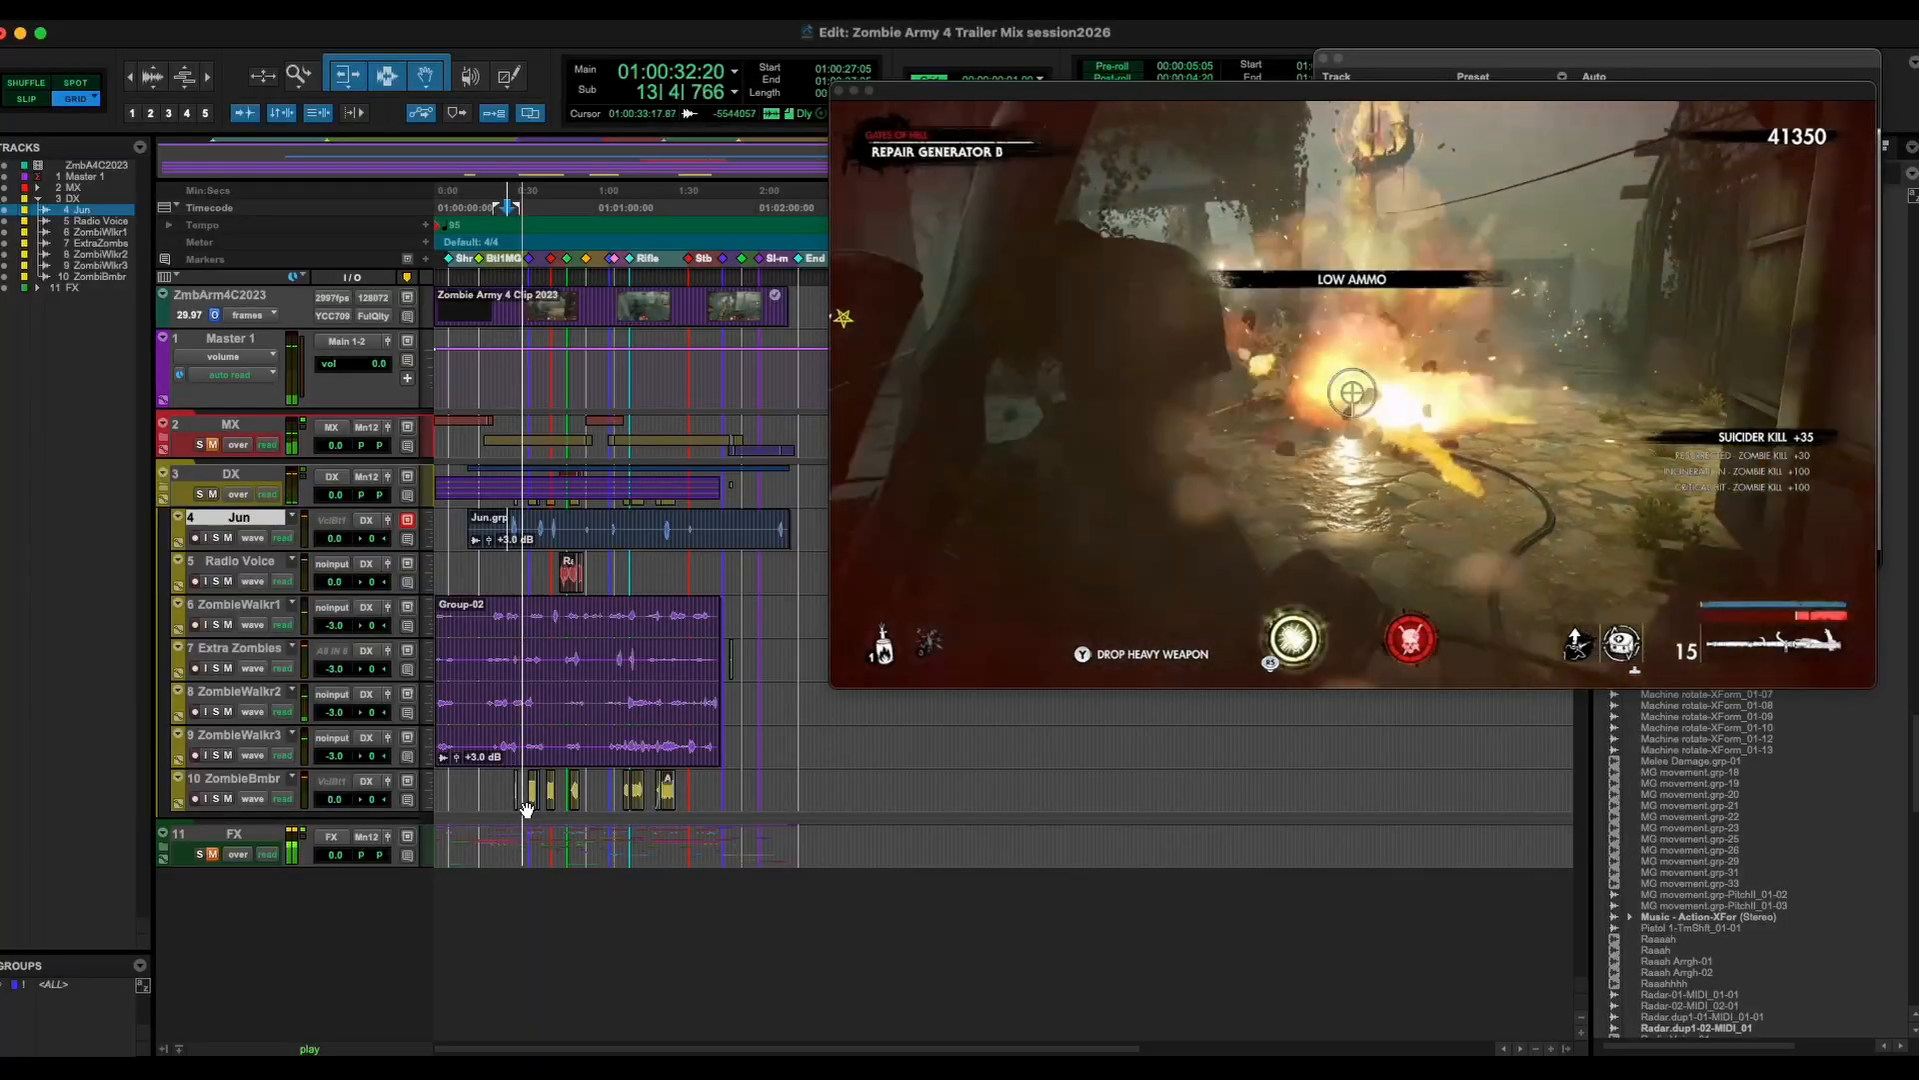
key(super+equal)
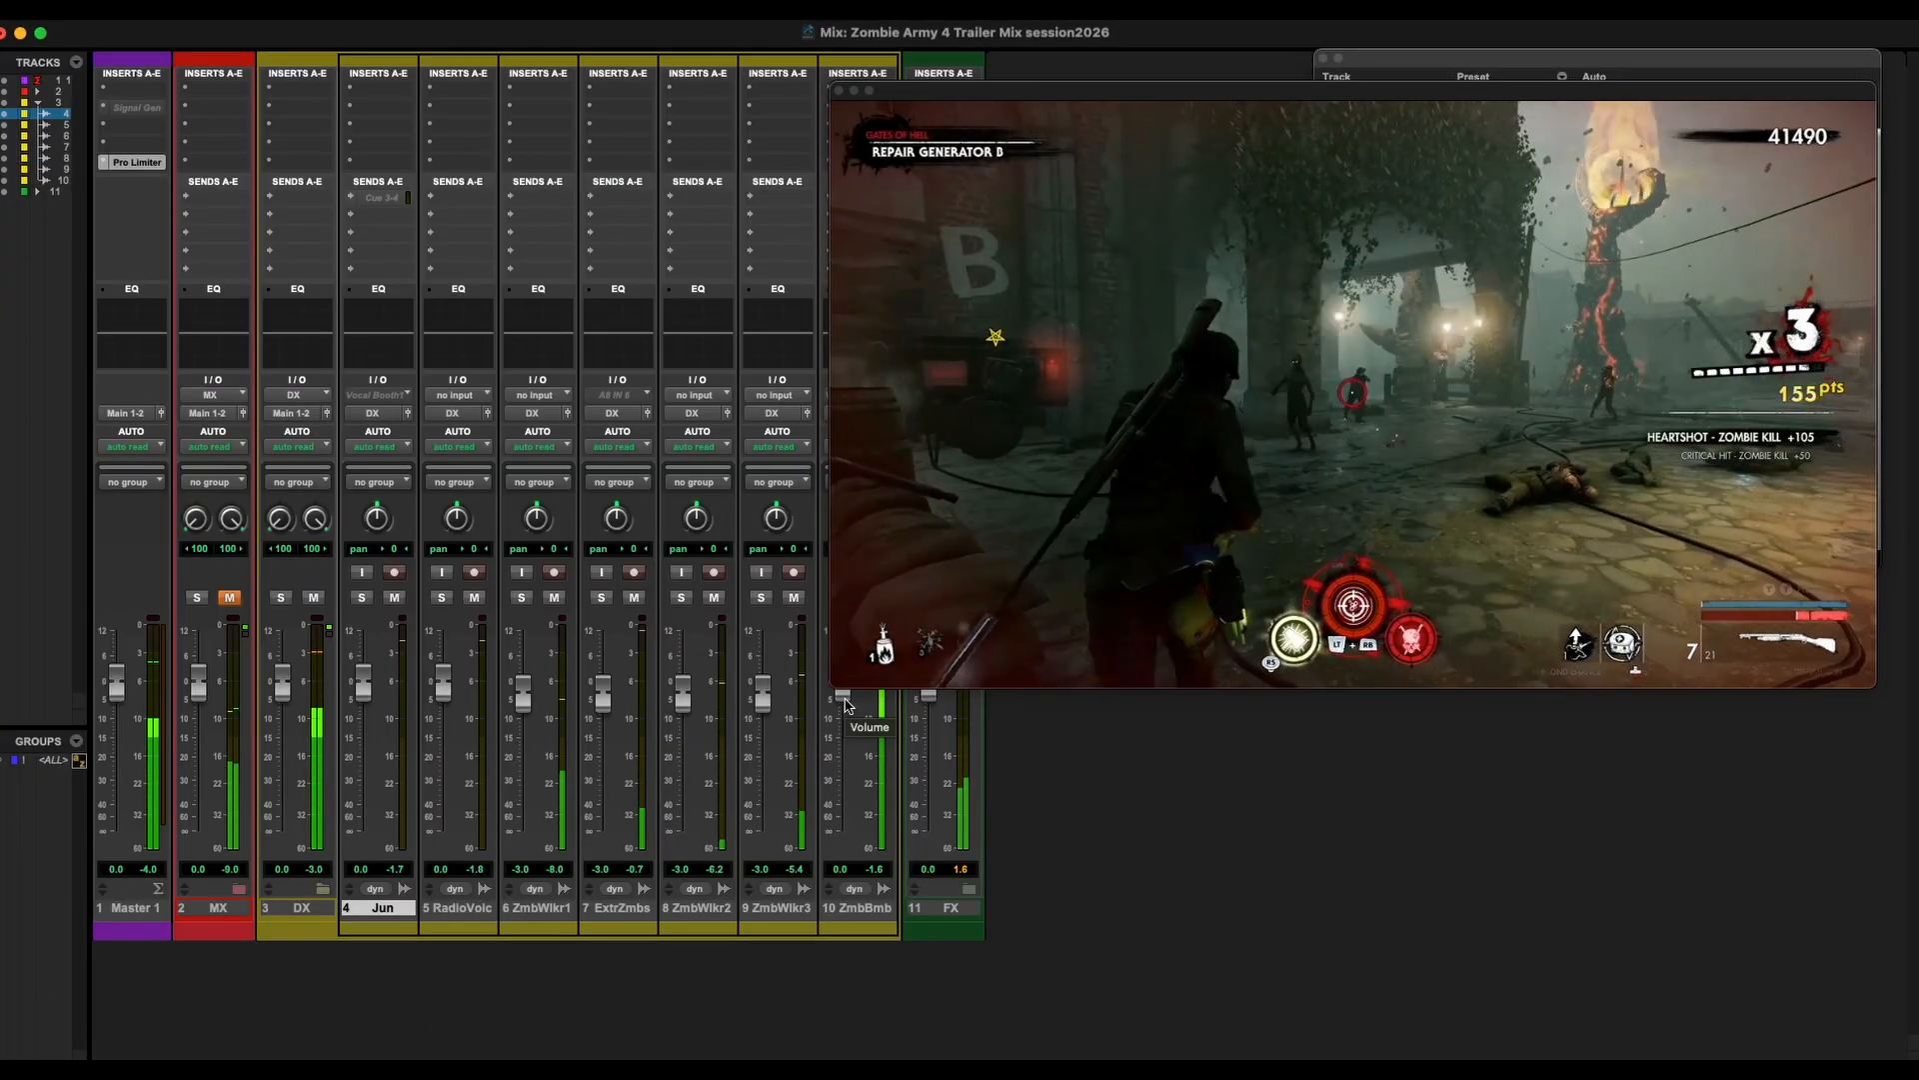
drag(844, 700, 842, 714)
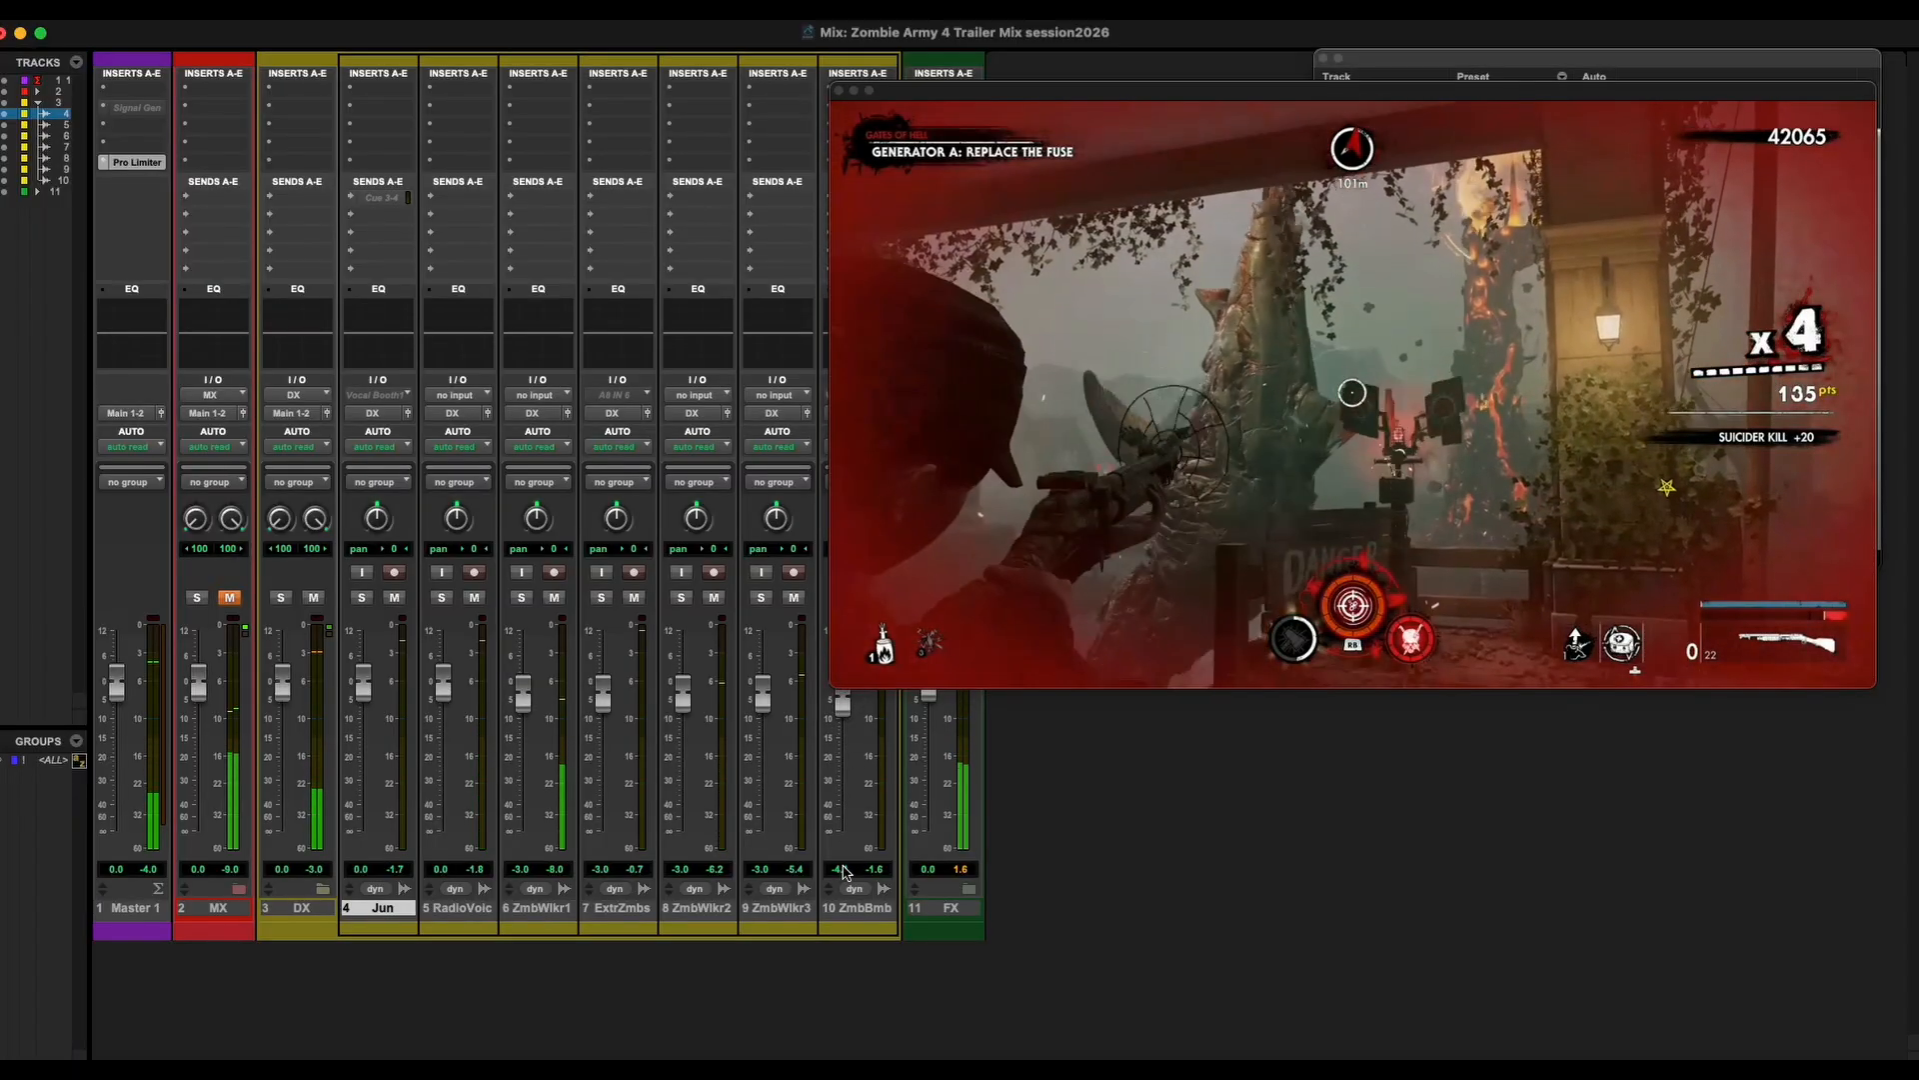
key(space)
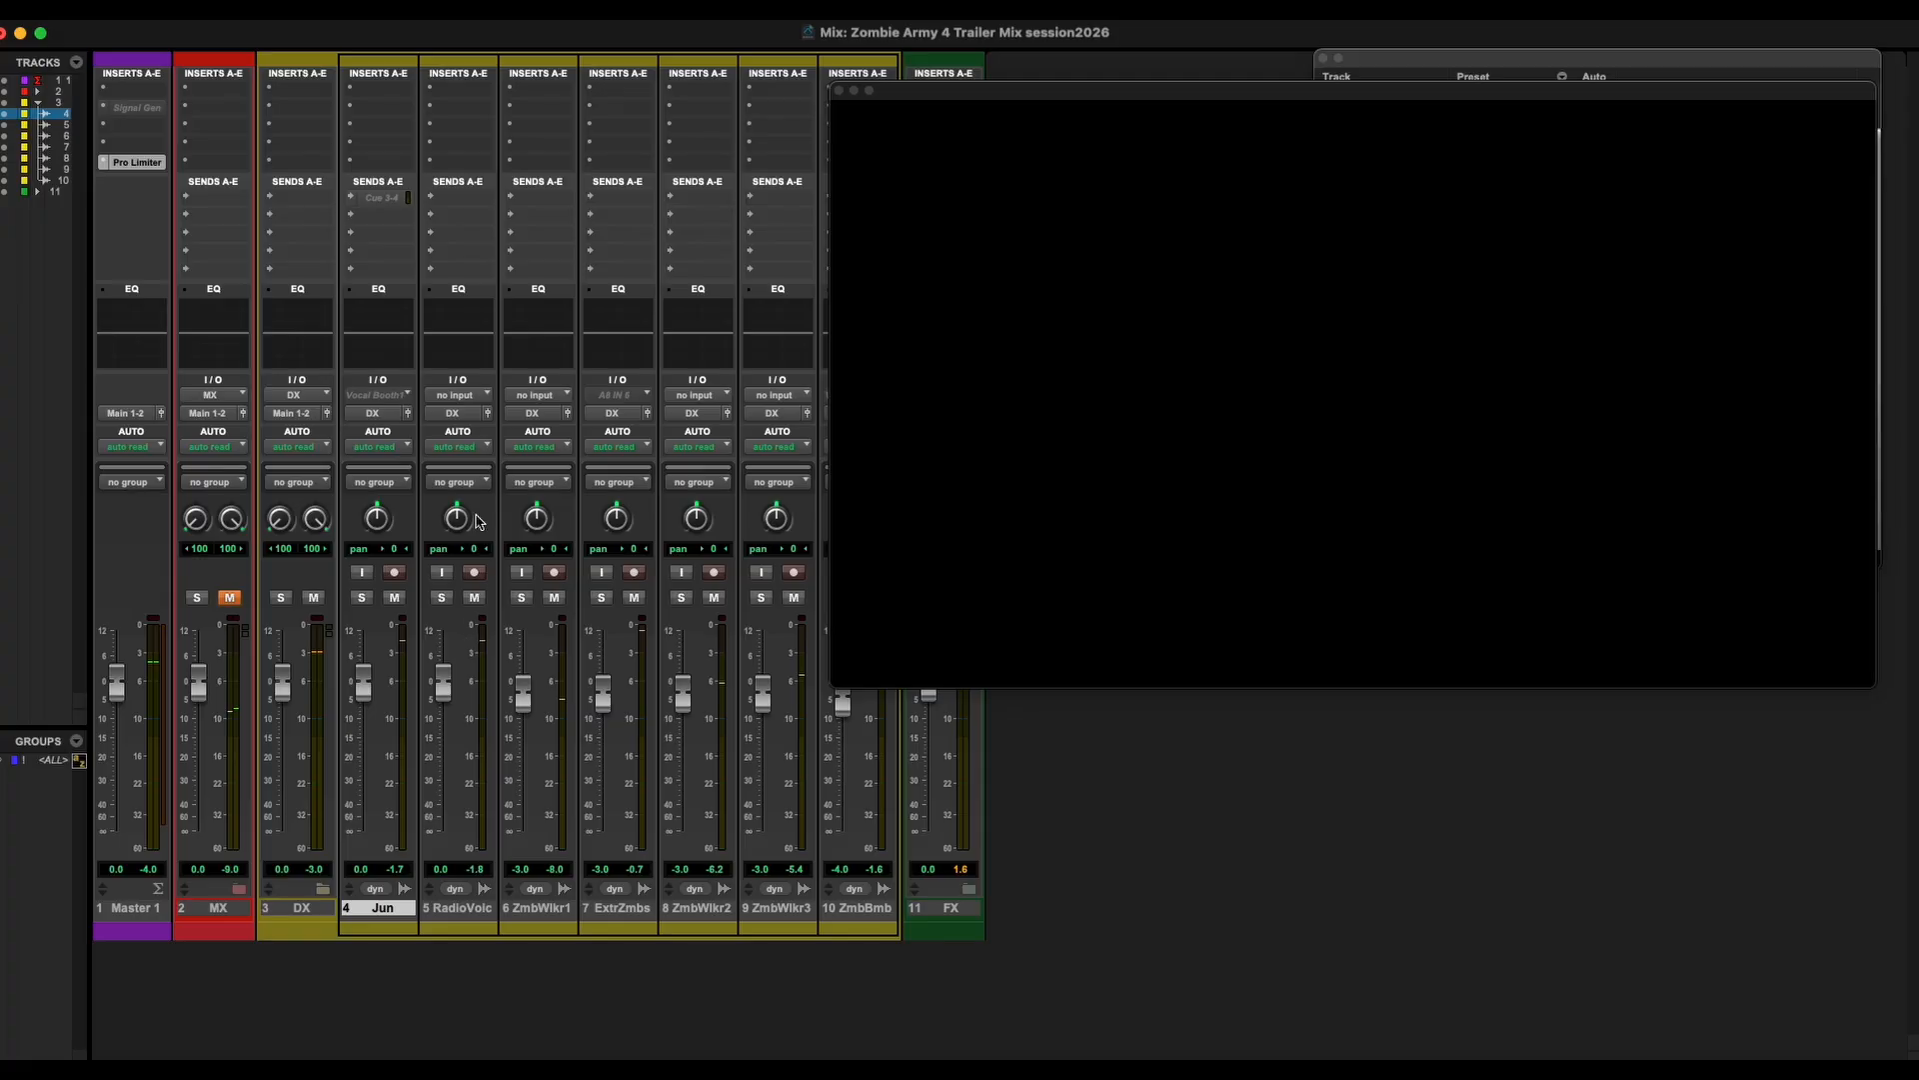
Insert the mono Dyn3 Compressor/Limiter in the third insert slot of the Radio Voice track.
click(456, 131)
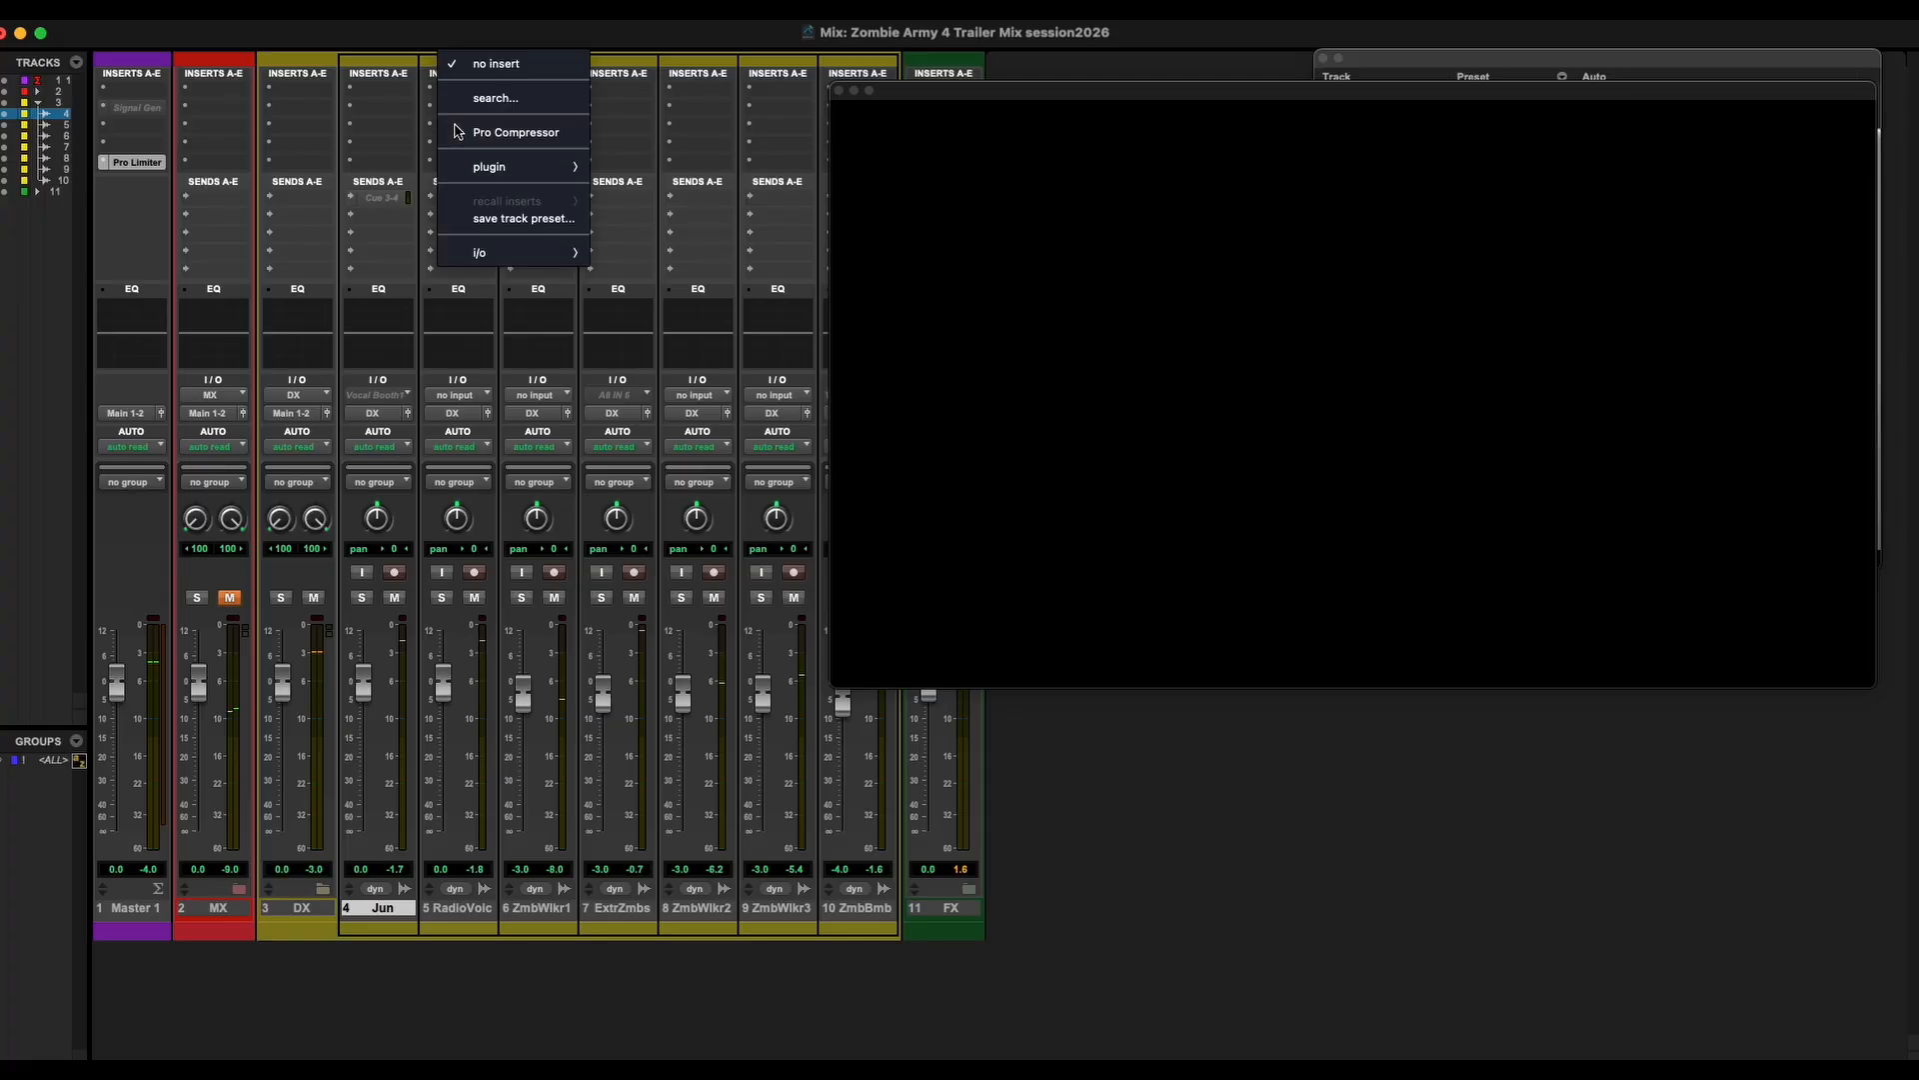
mouse_move(510, 166)
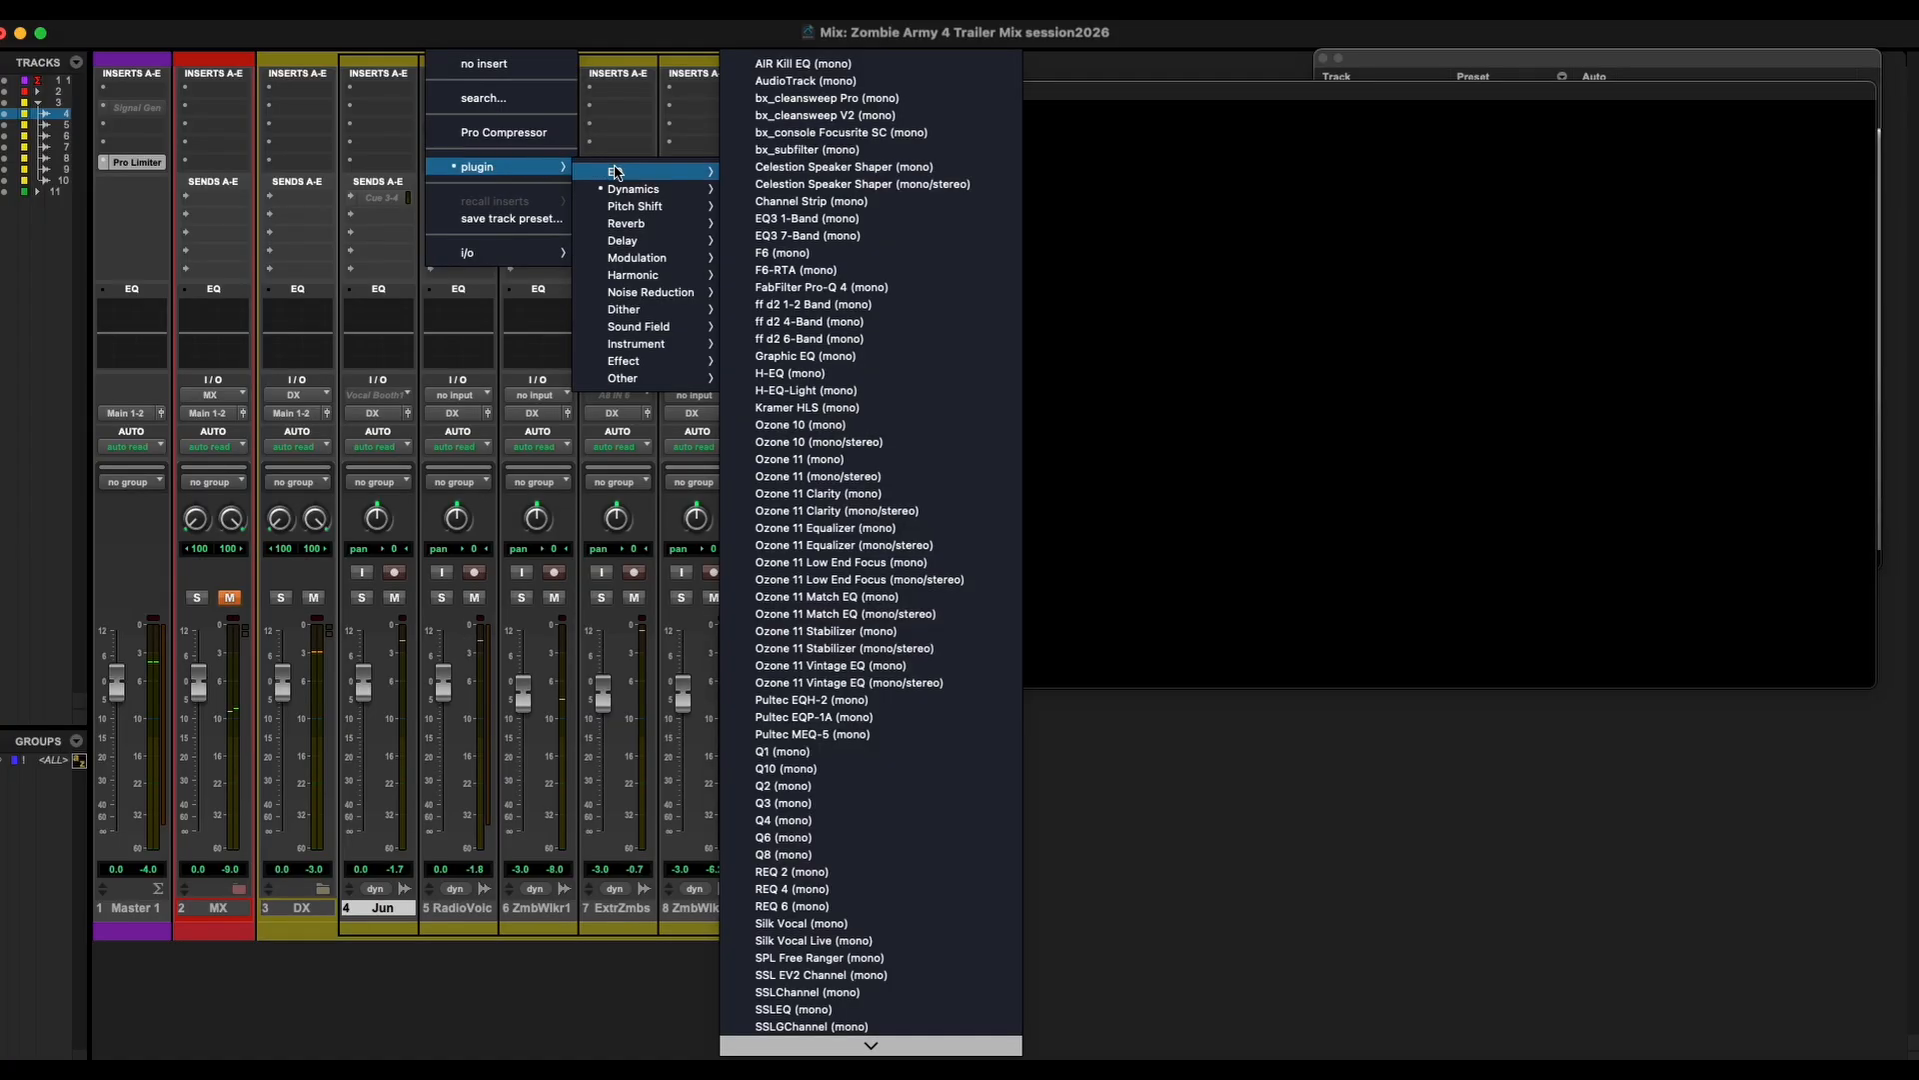
mouse_move(652, 191)
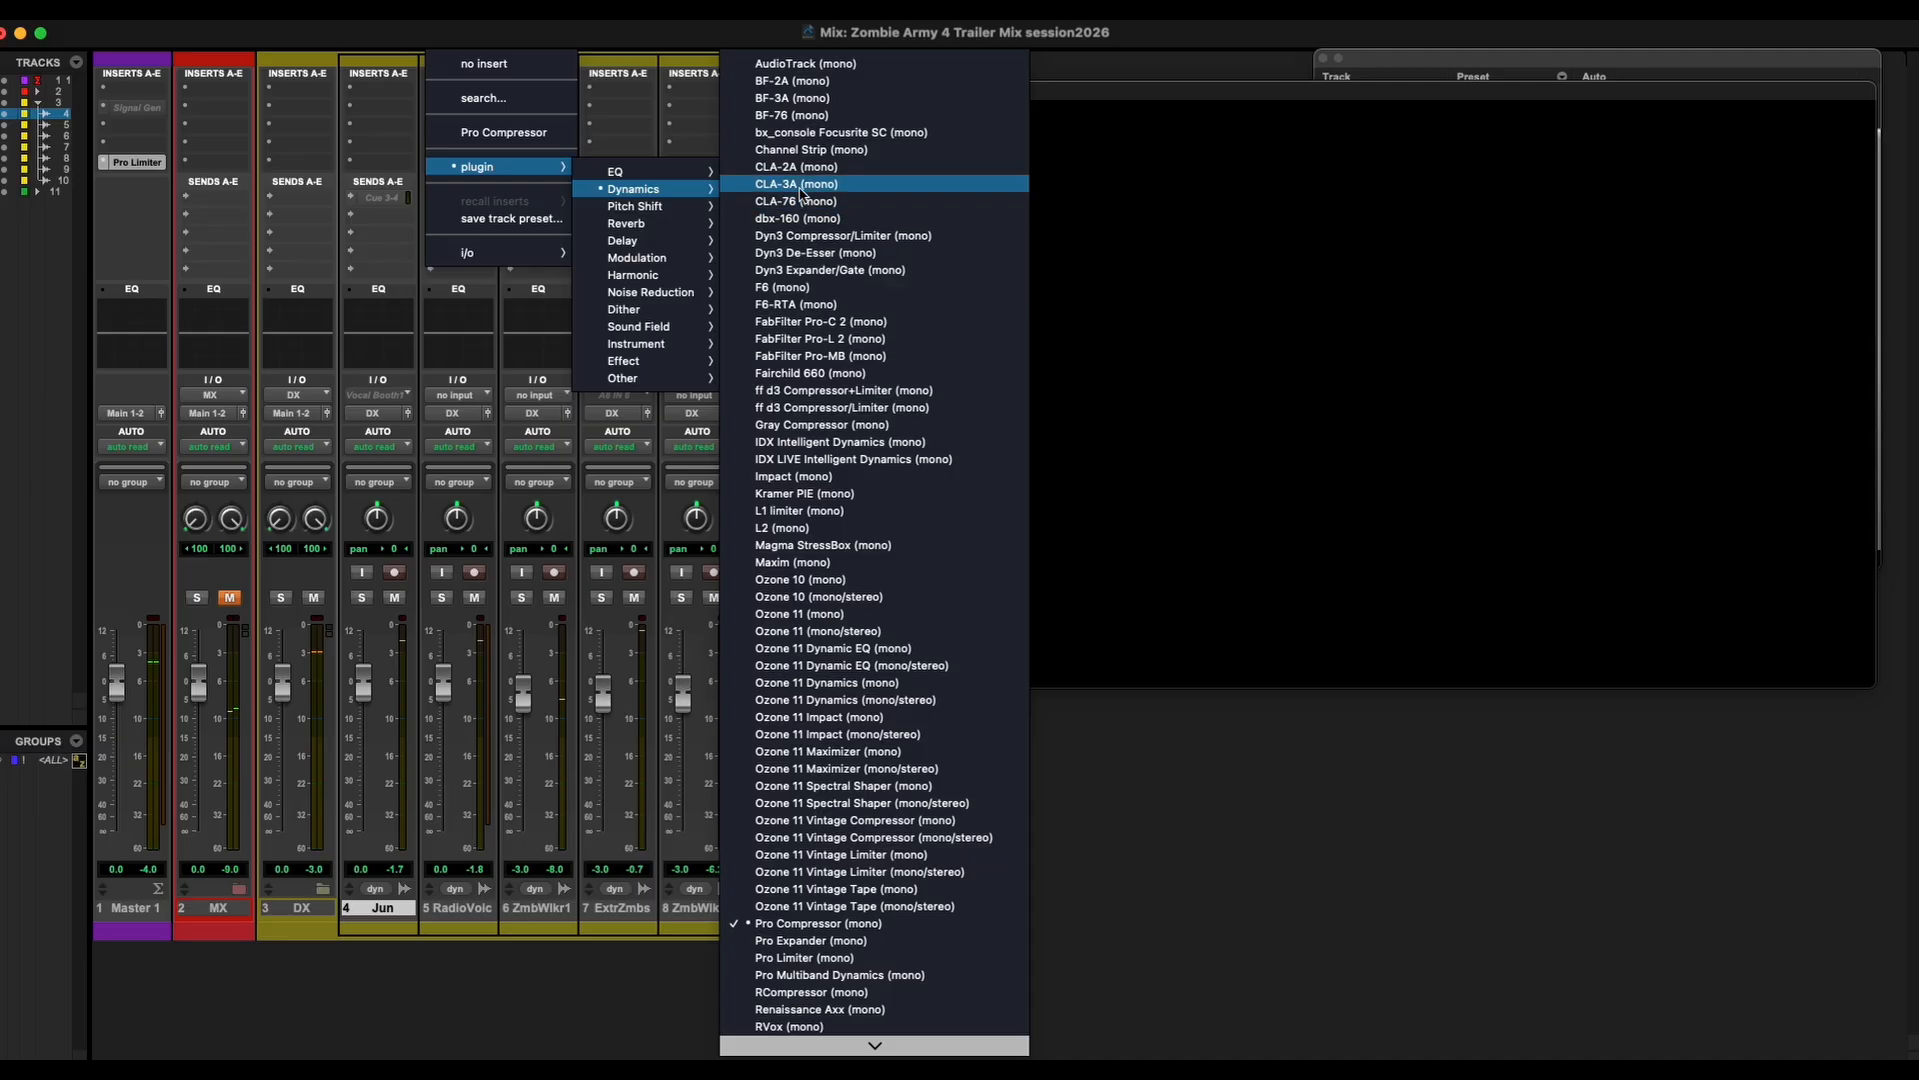
click(817, 236)
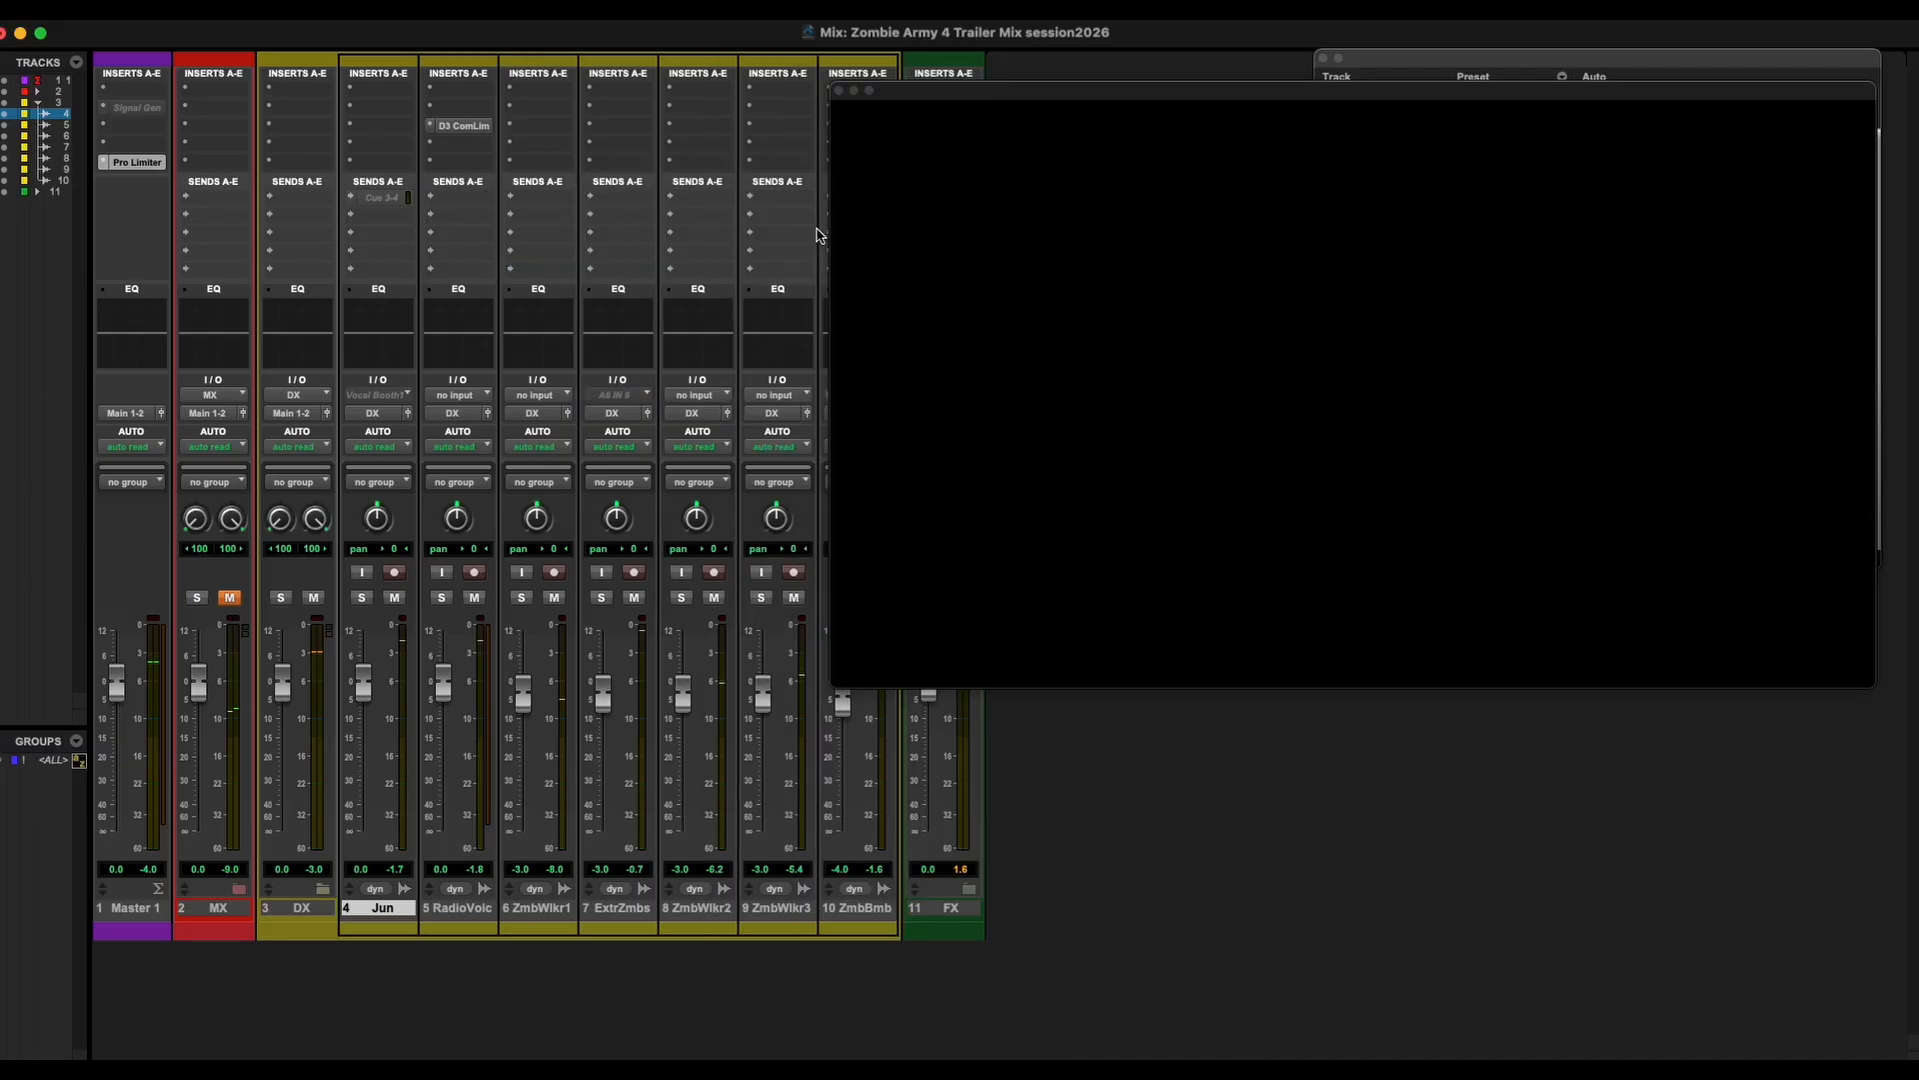
Open the Radio Voice compressor and set its ratio to 10.0:1 and its threshold to -17.3 dB.
click(463, 127)
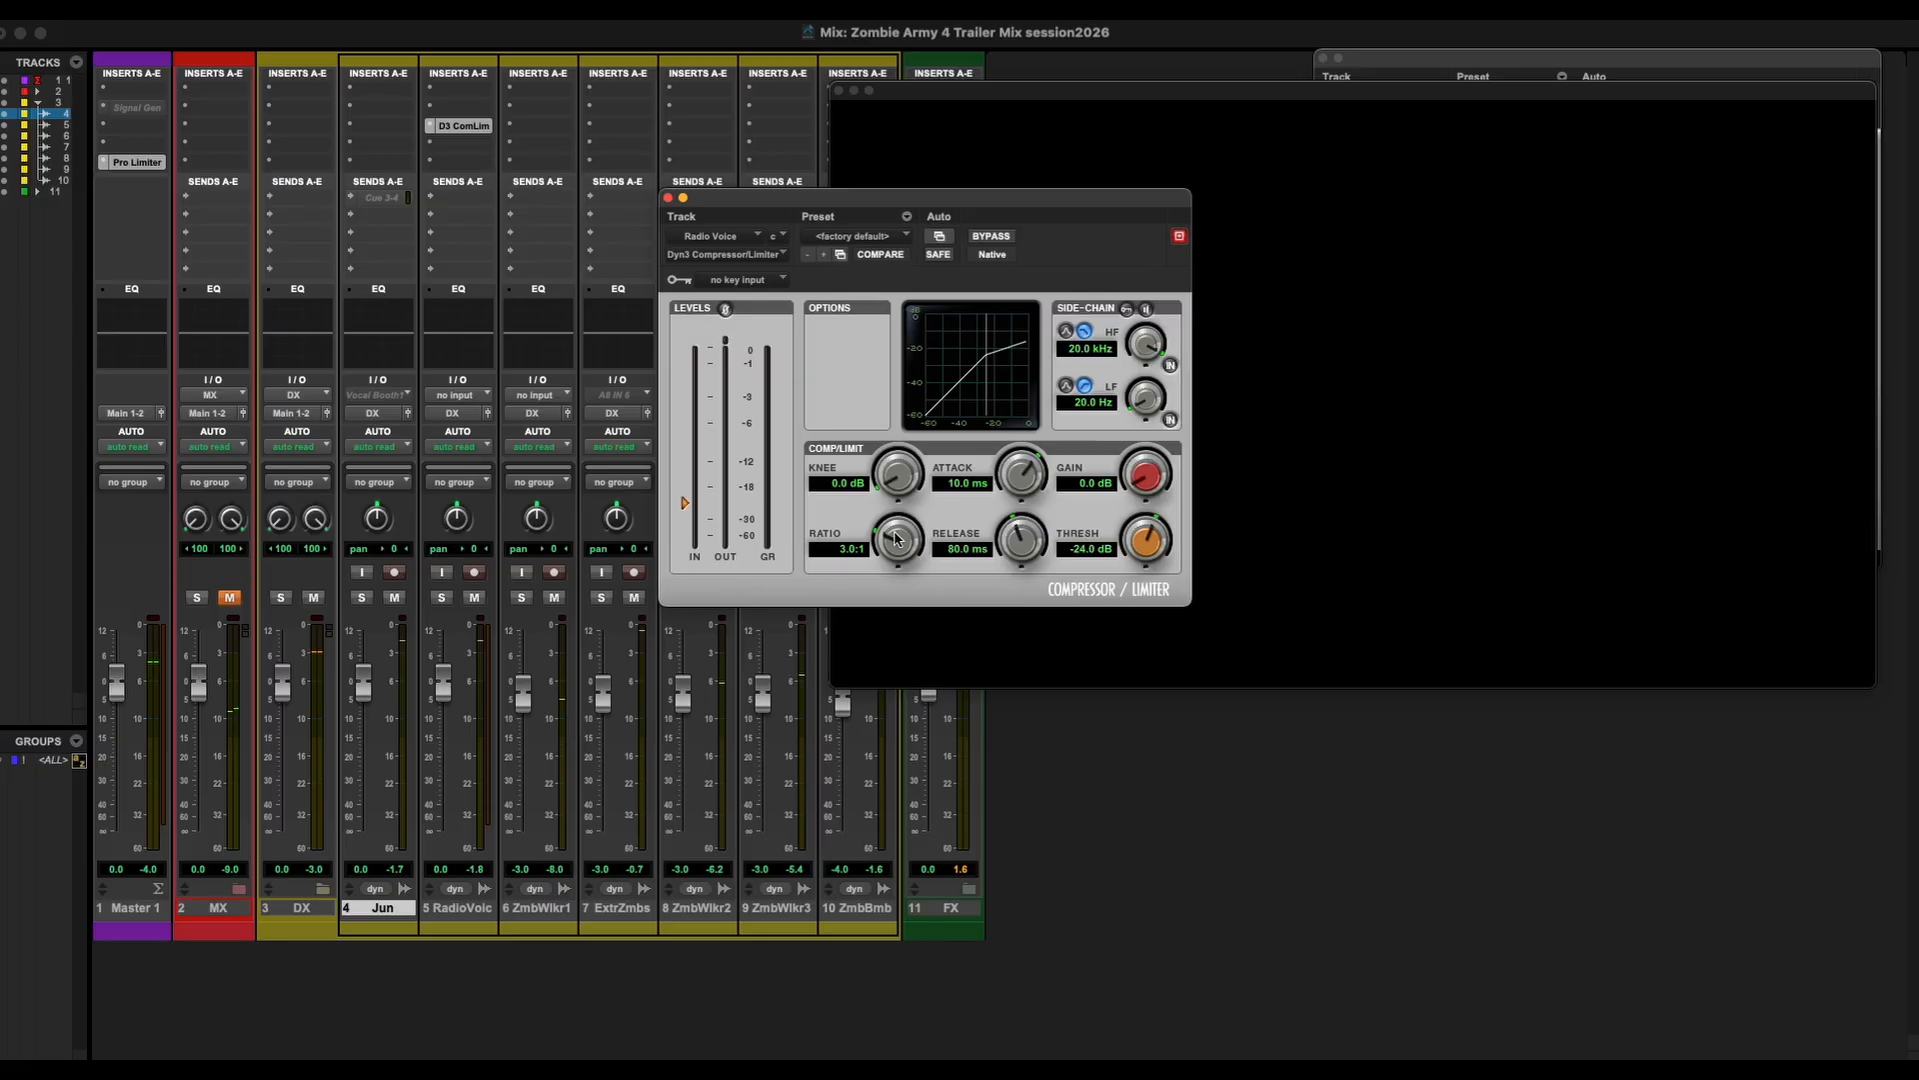
drag(897, 539, 908, 493)
mouse_move(684, 503)
mouse_down()
mouse_move(688, 452)
mouse_move(684, 485)
mouse_up()
Play the Radio Voice clip from about 0:46 with the timeline zoomed in to check the compressor's effect.
key(super+equal)
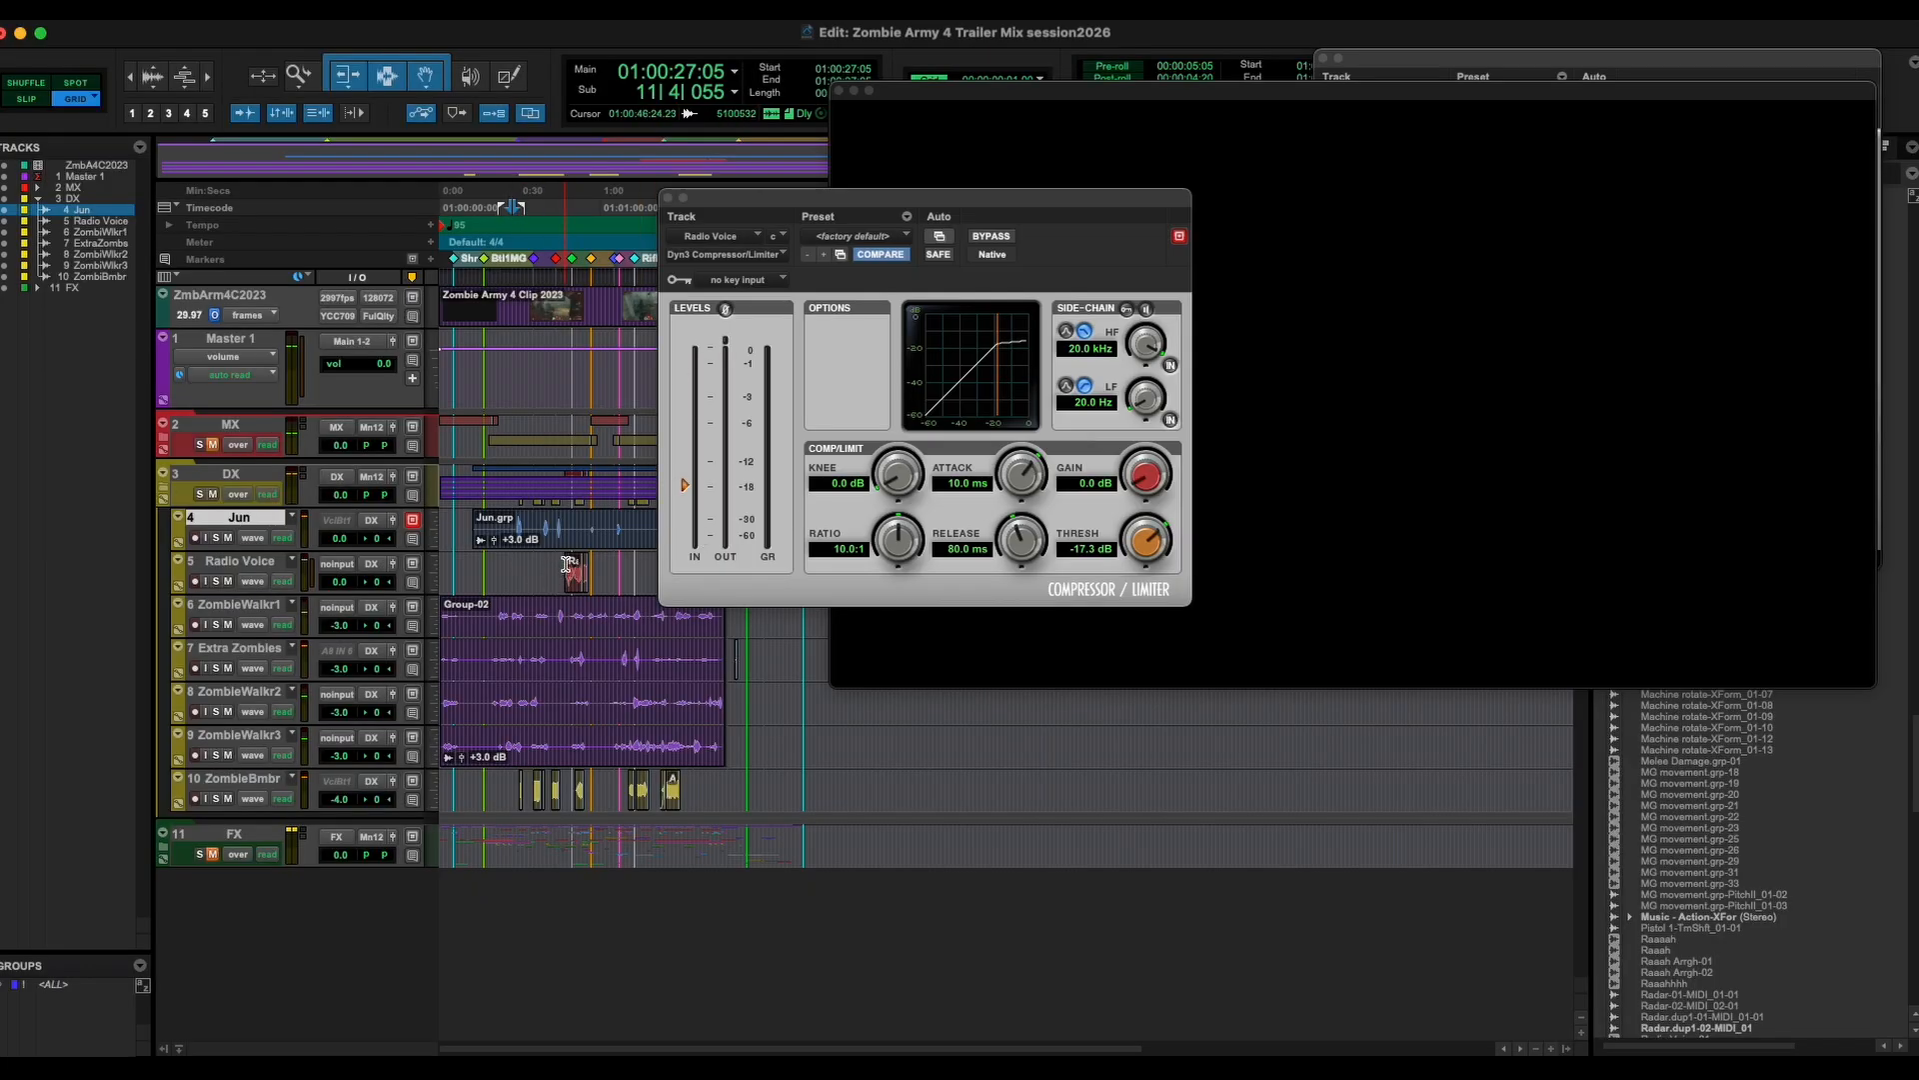
click(566, 564)
key(space)
key(t)
key(t)
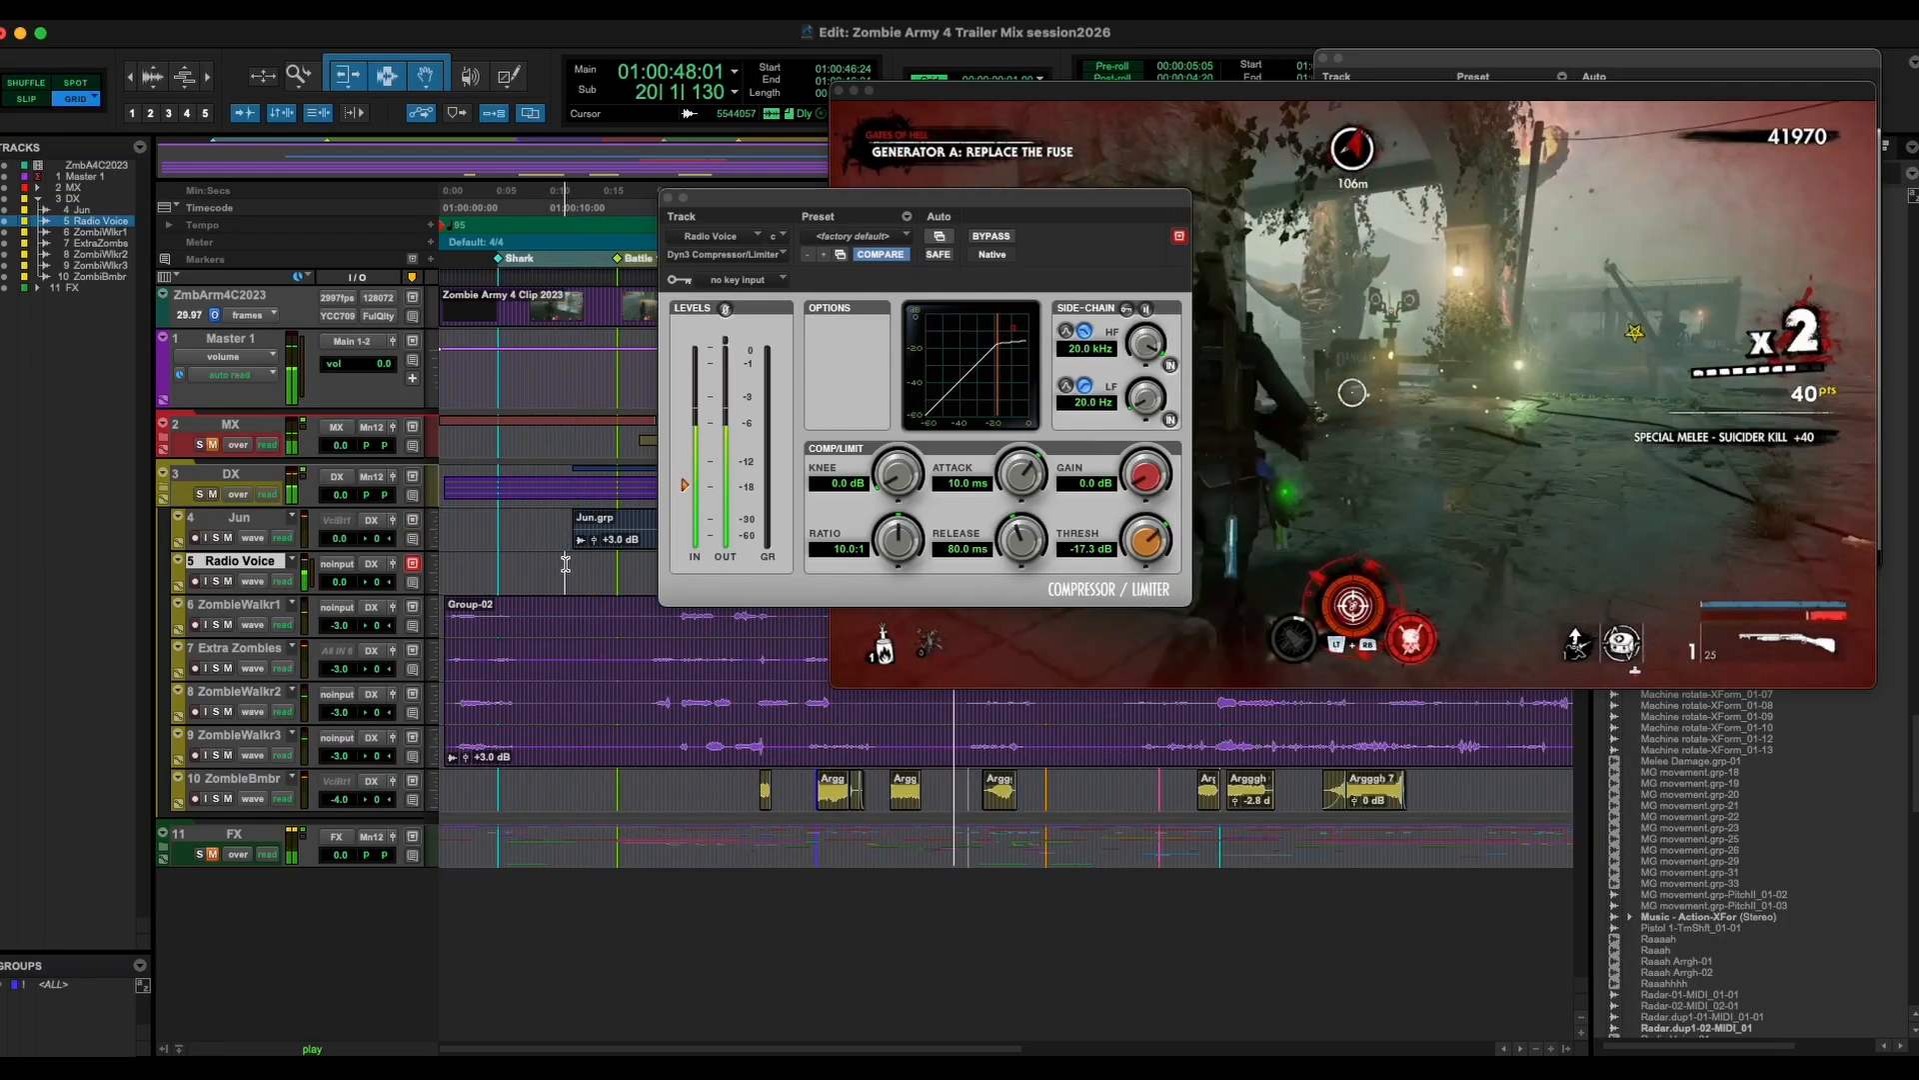
Stop playback, move the compressor window to uncover the Radio Voice clips, and enlarge the height of the Radio Voice track.
key(t)
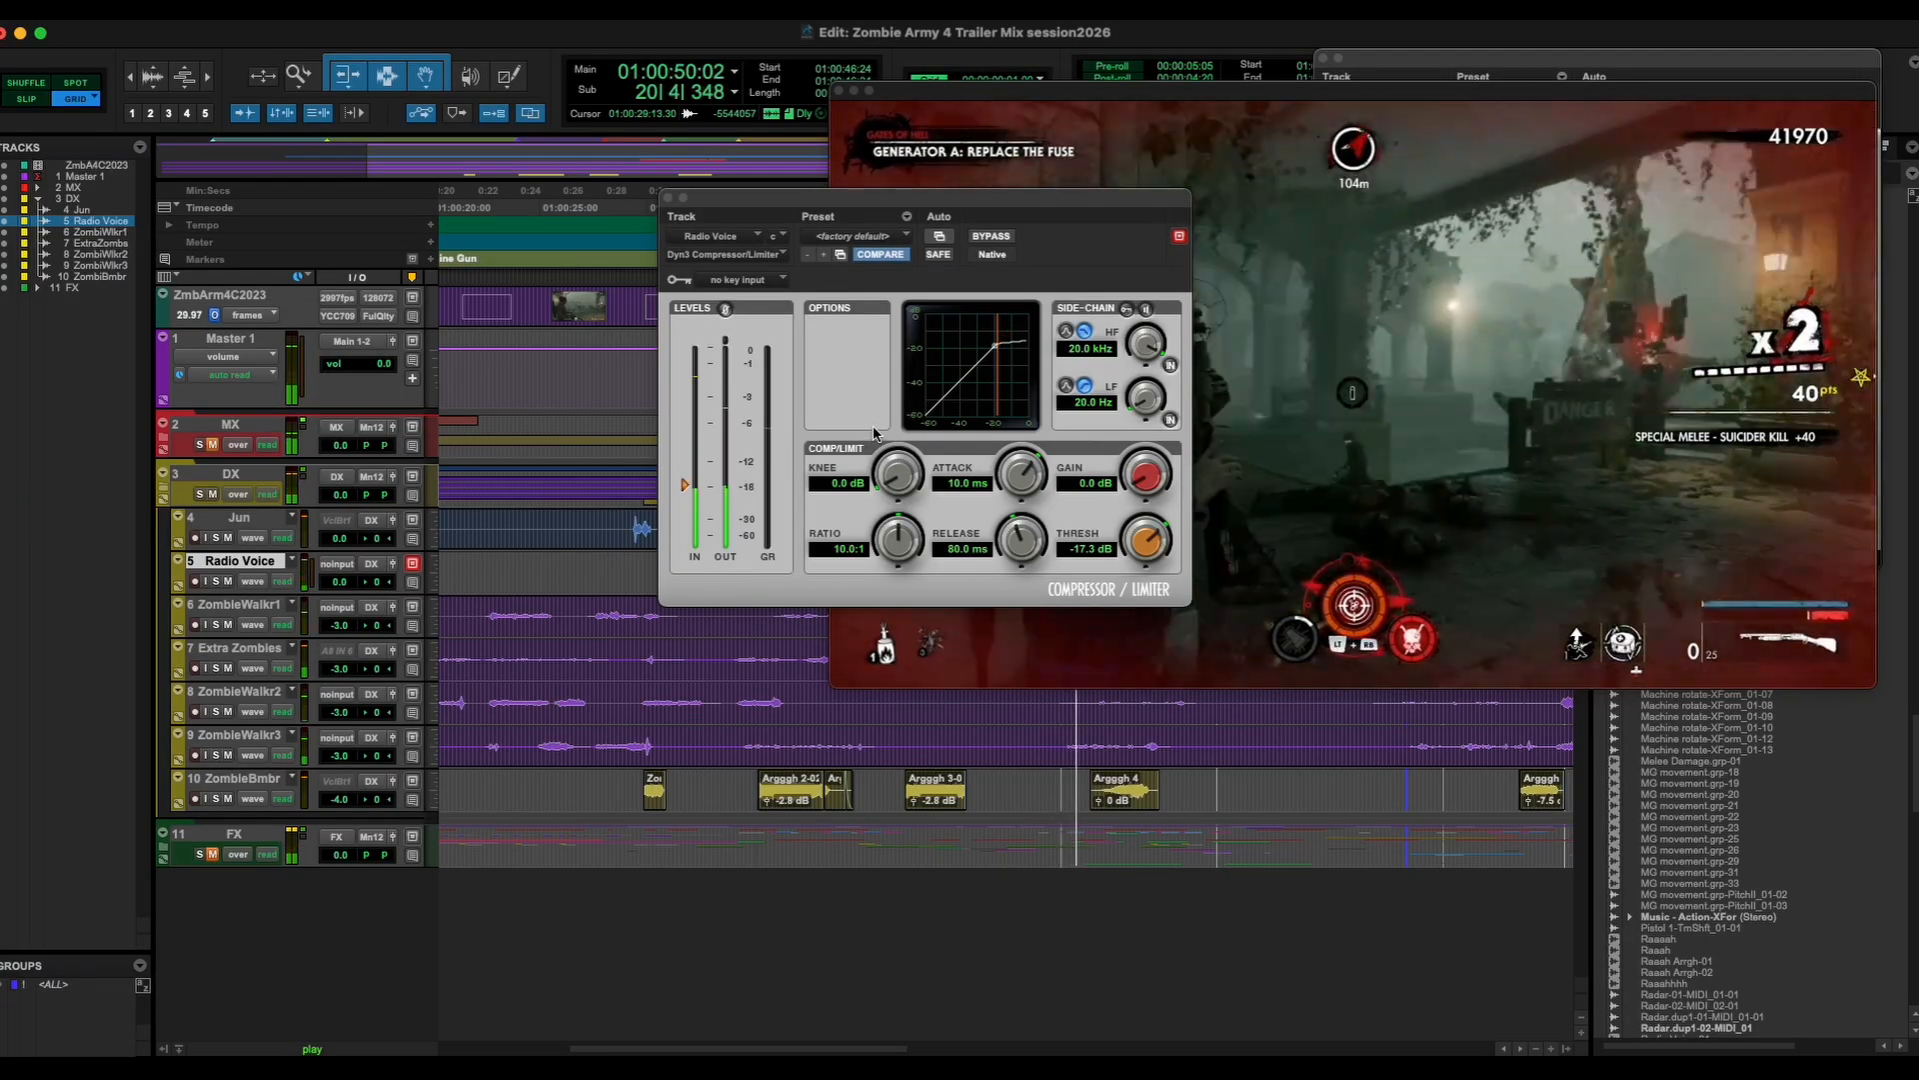
key(space)
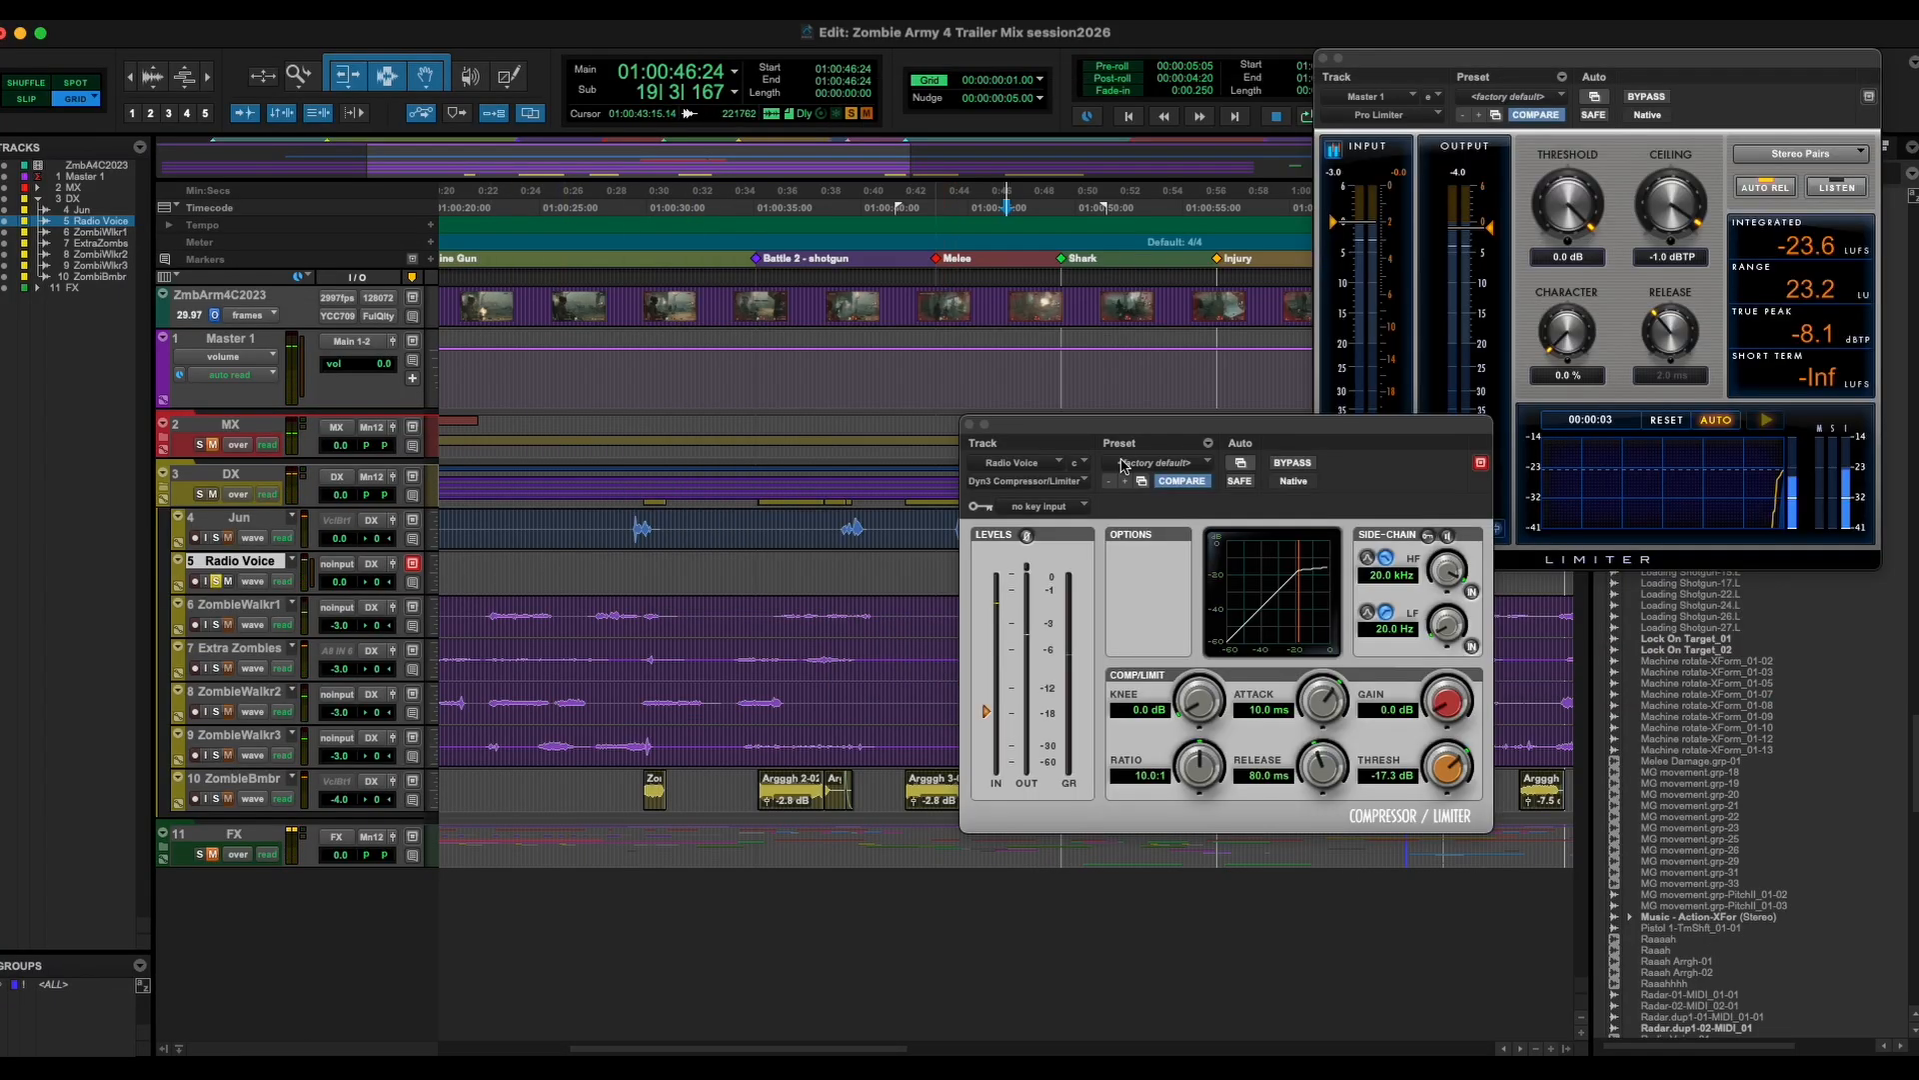
drag(1112, 427, 496, 308)
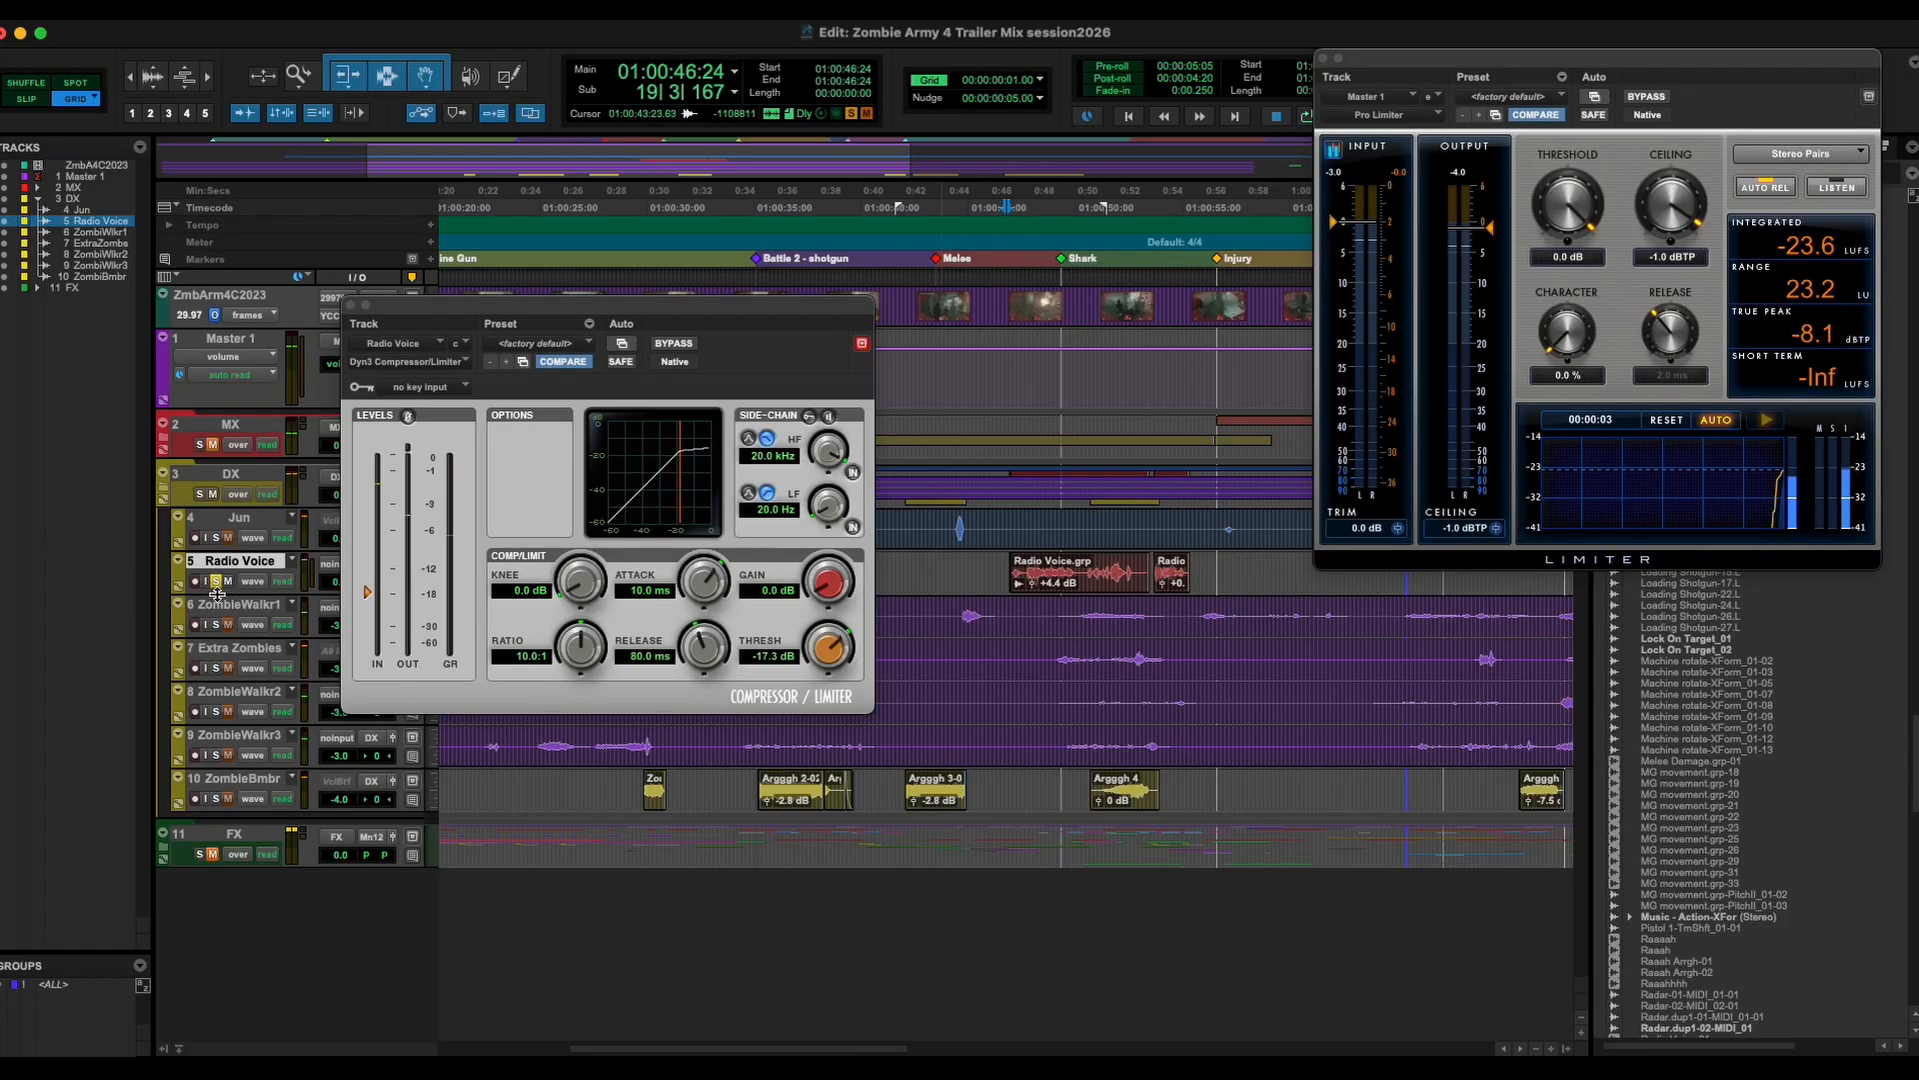
drag(216, 593, 247, 765)
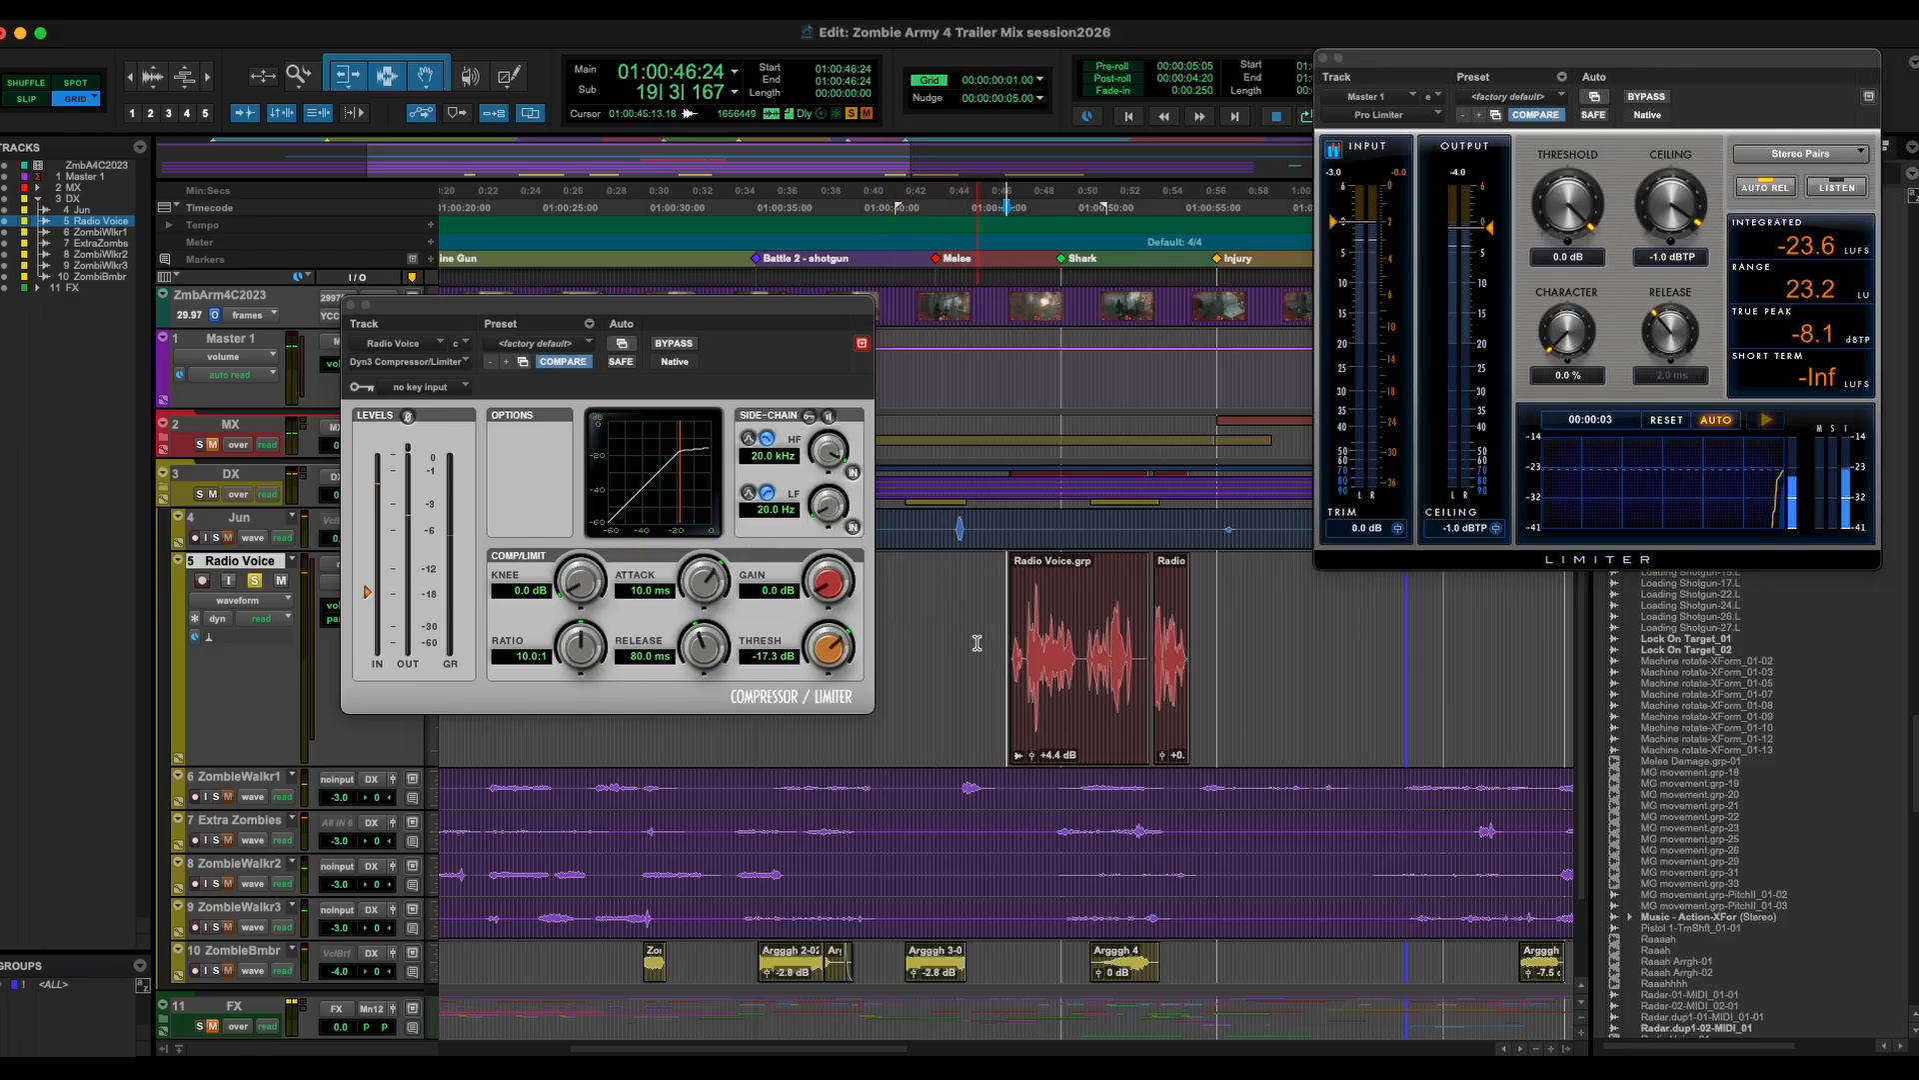
Set the Radio Voice compressor's attack to 10.0 µs, playing the soloed clip from about 0:46 before and after the change.
key(space)
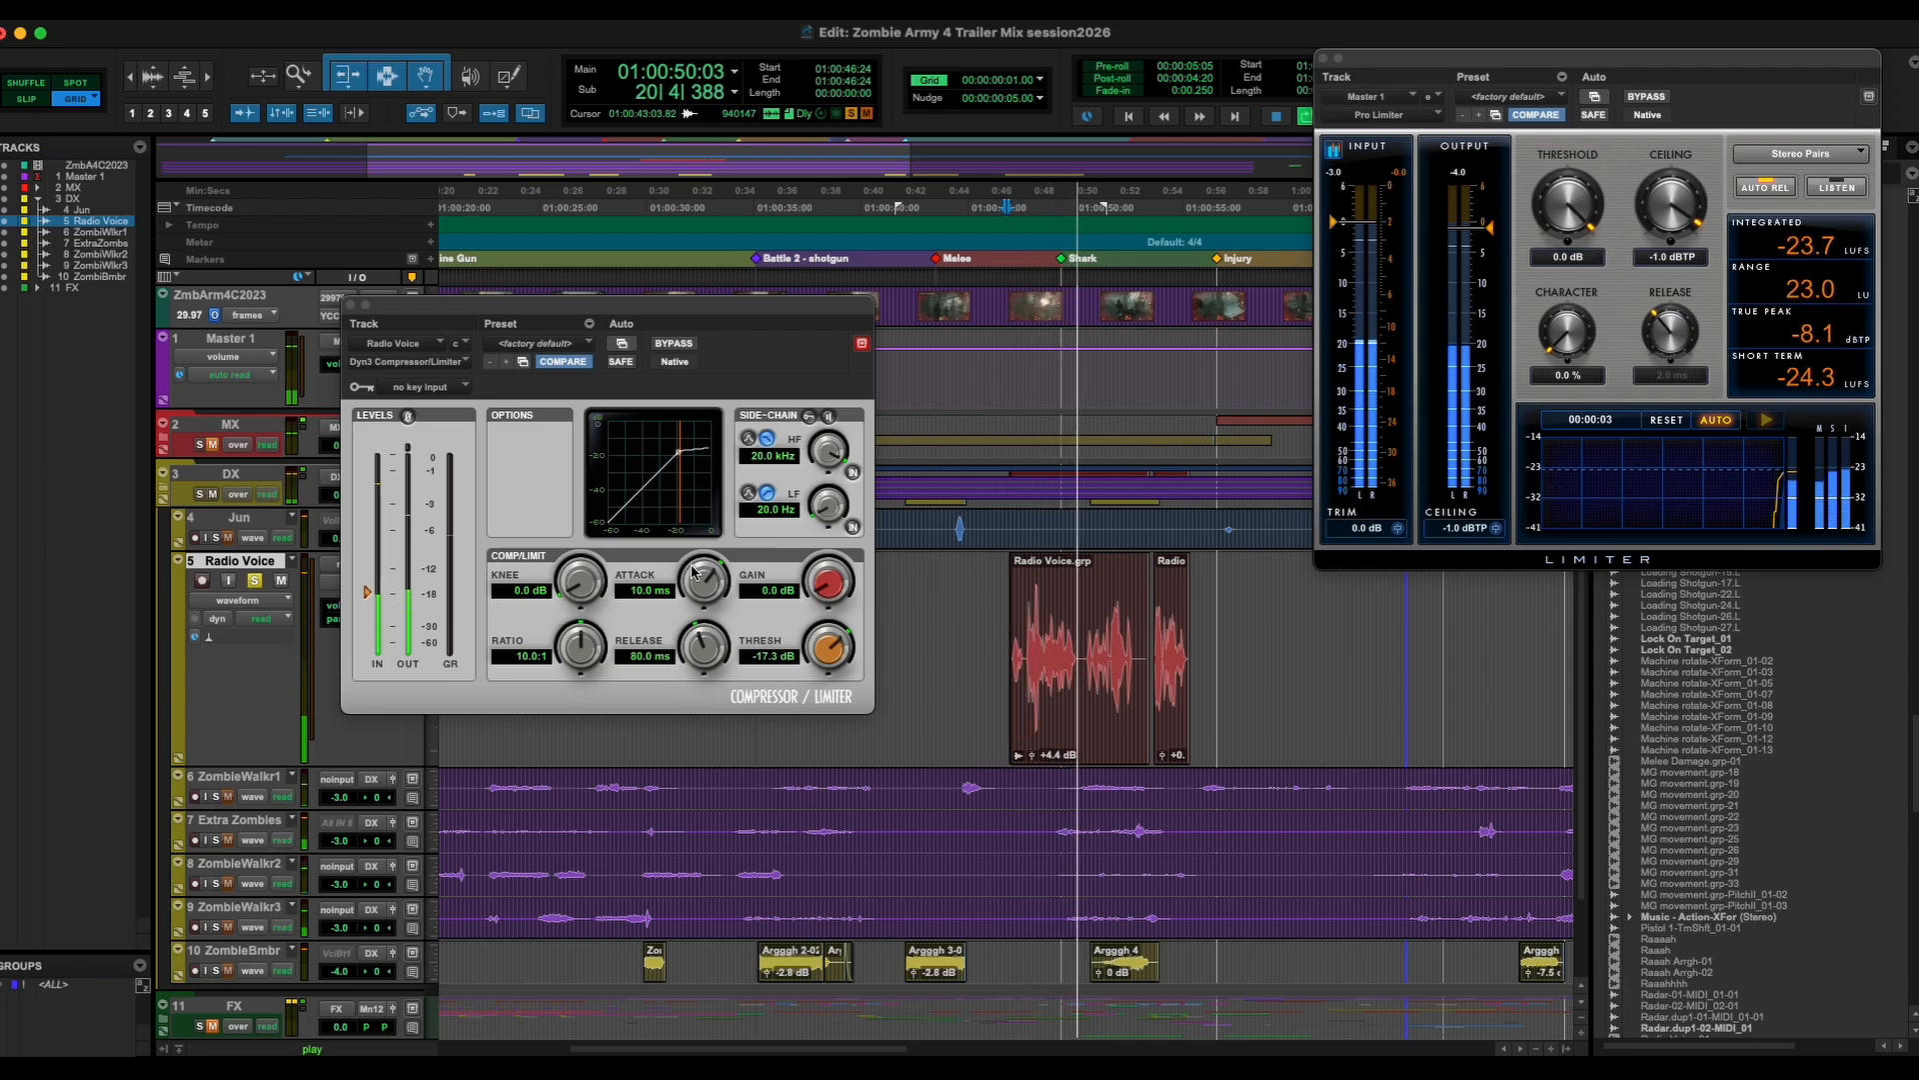
key(space)
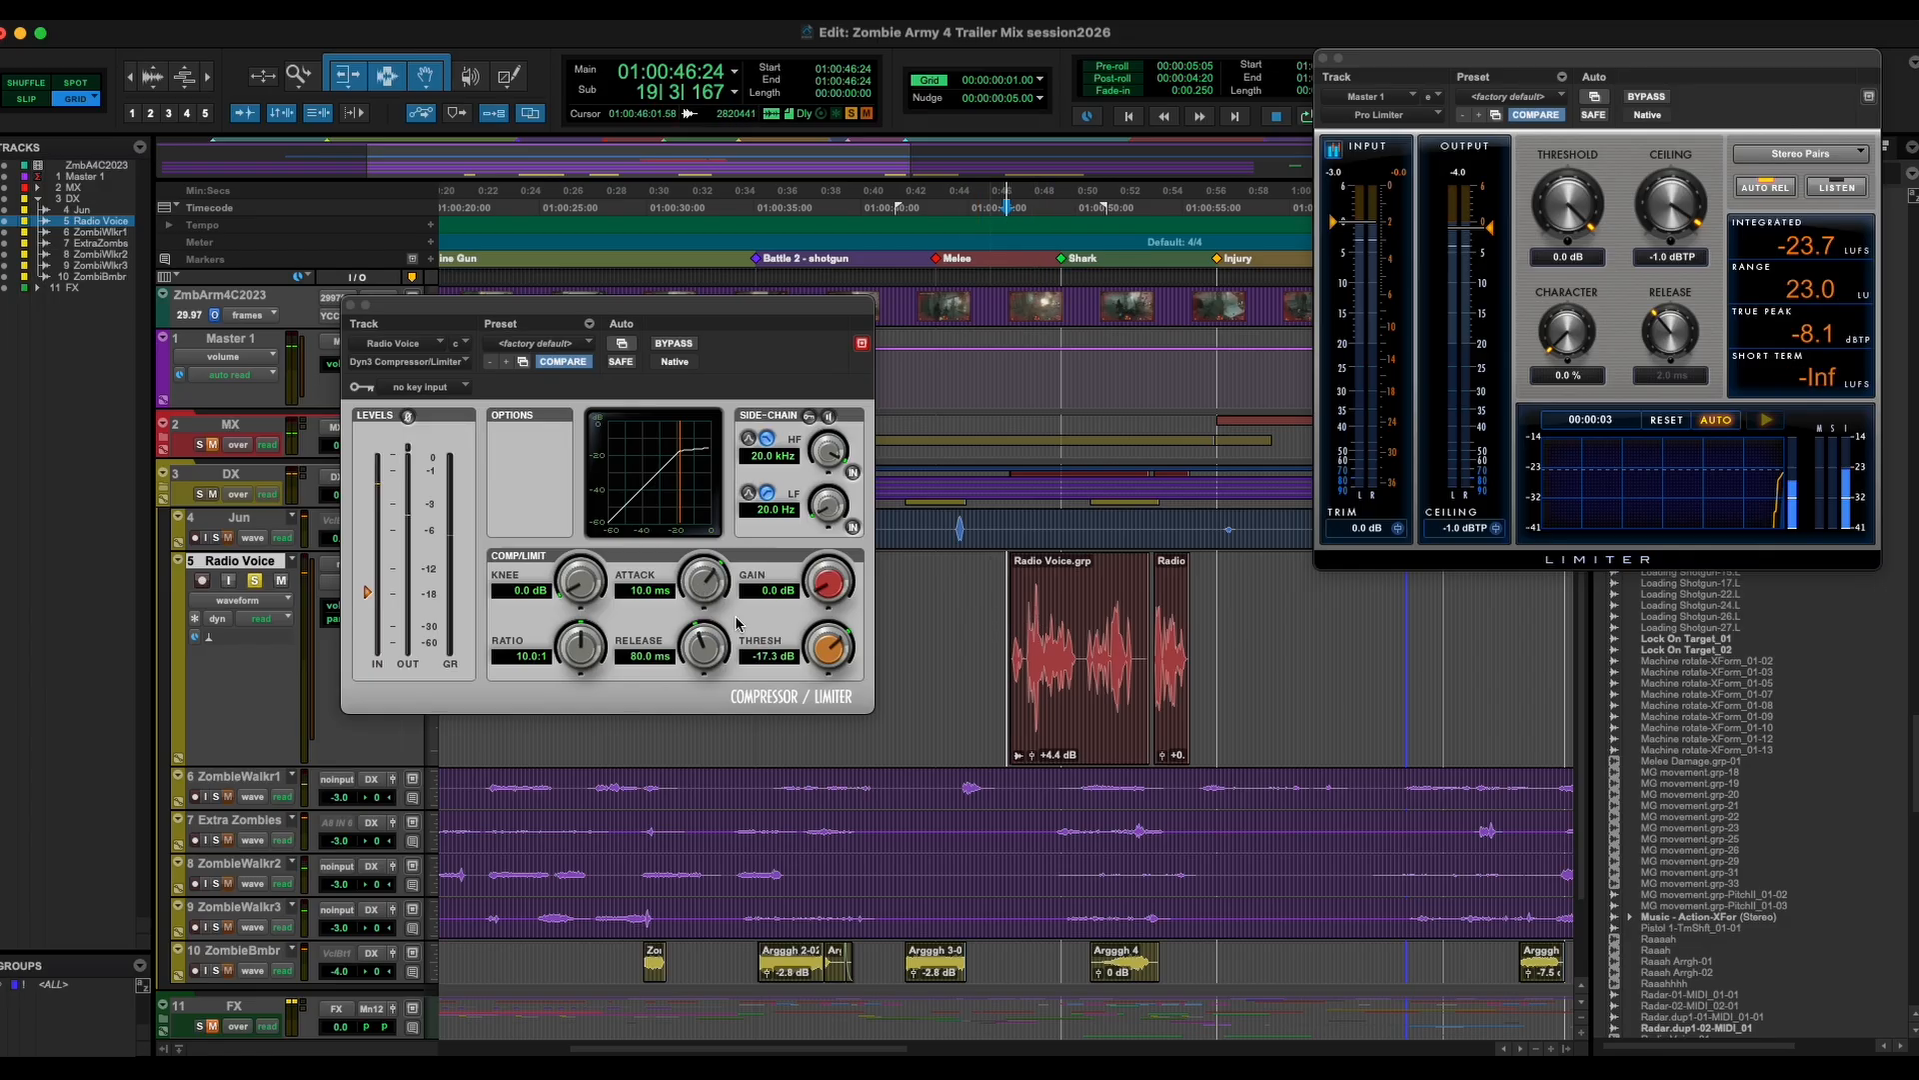
drag(704, 583, 688, 887)
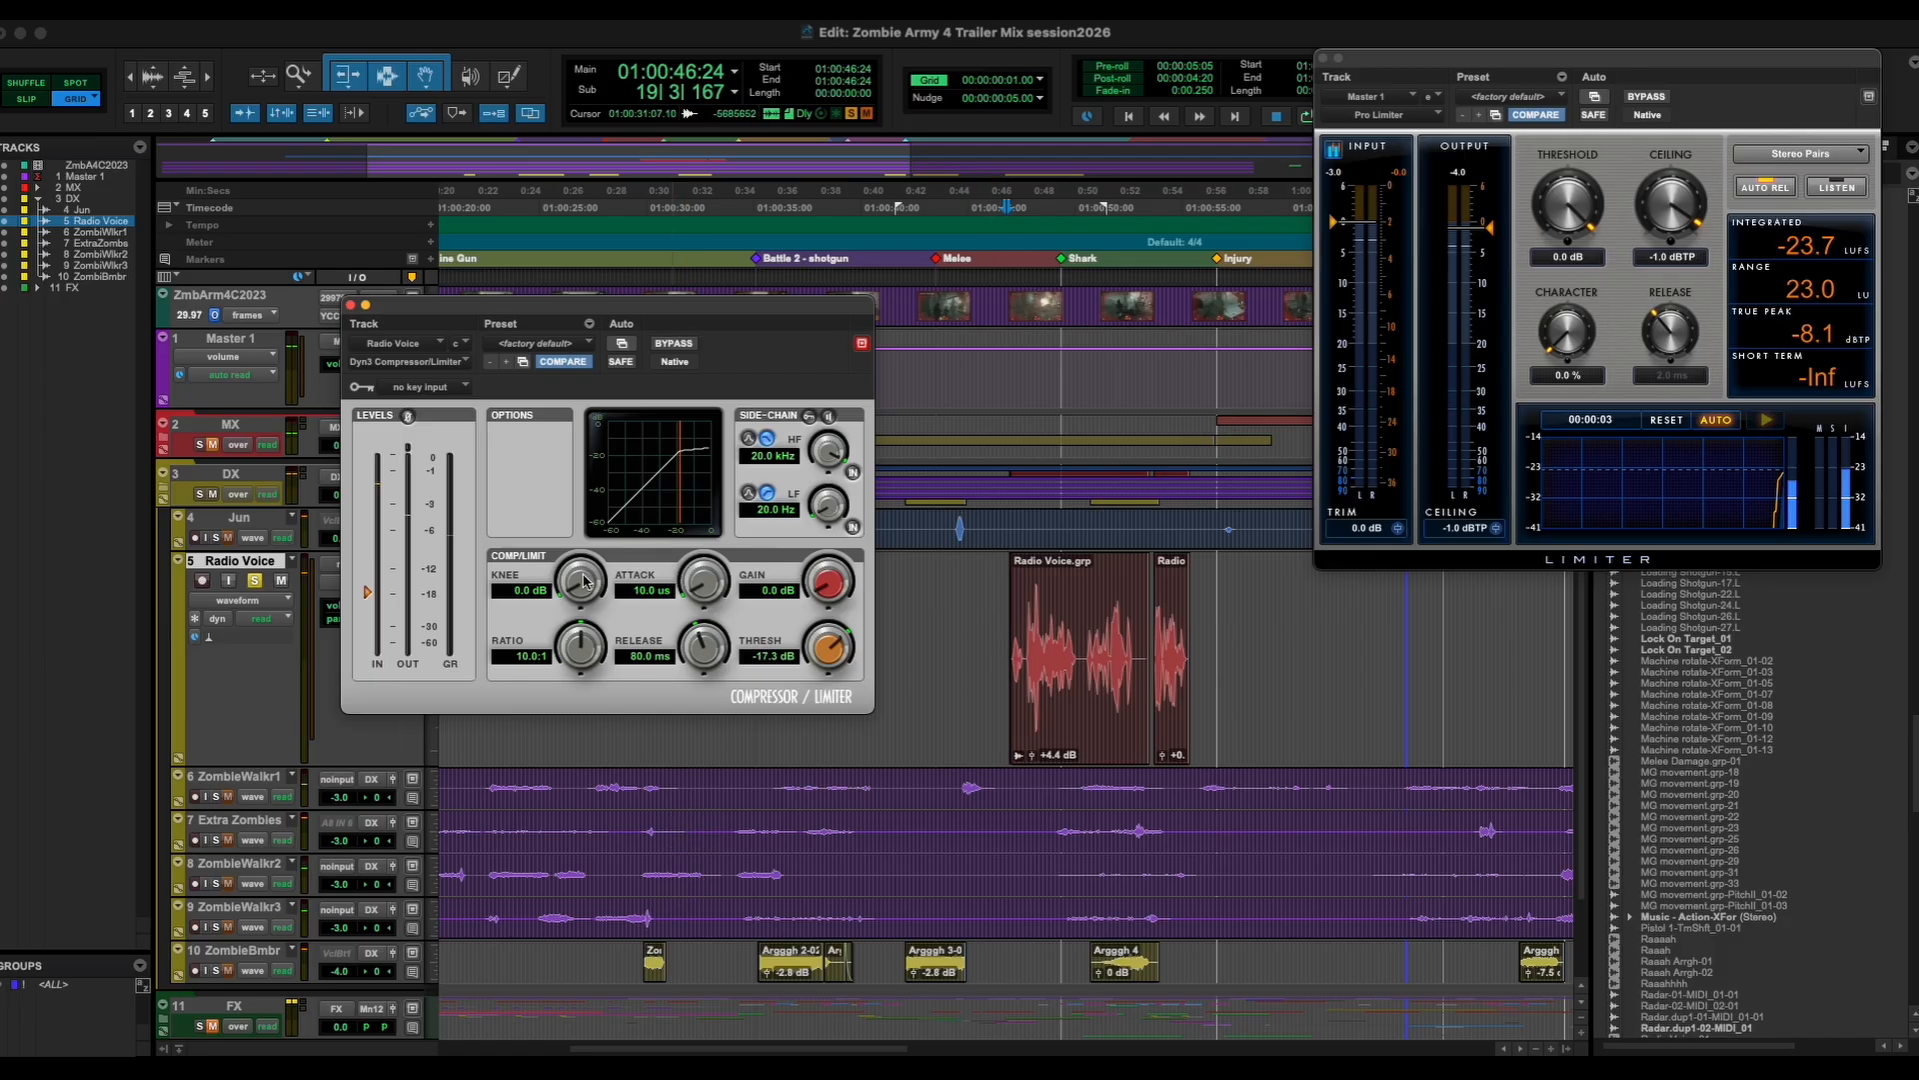
key(space)
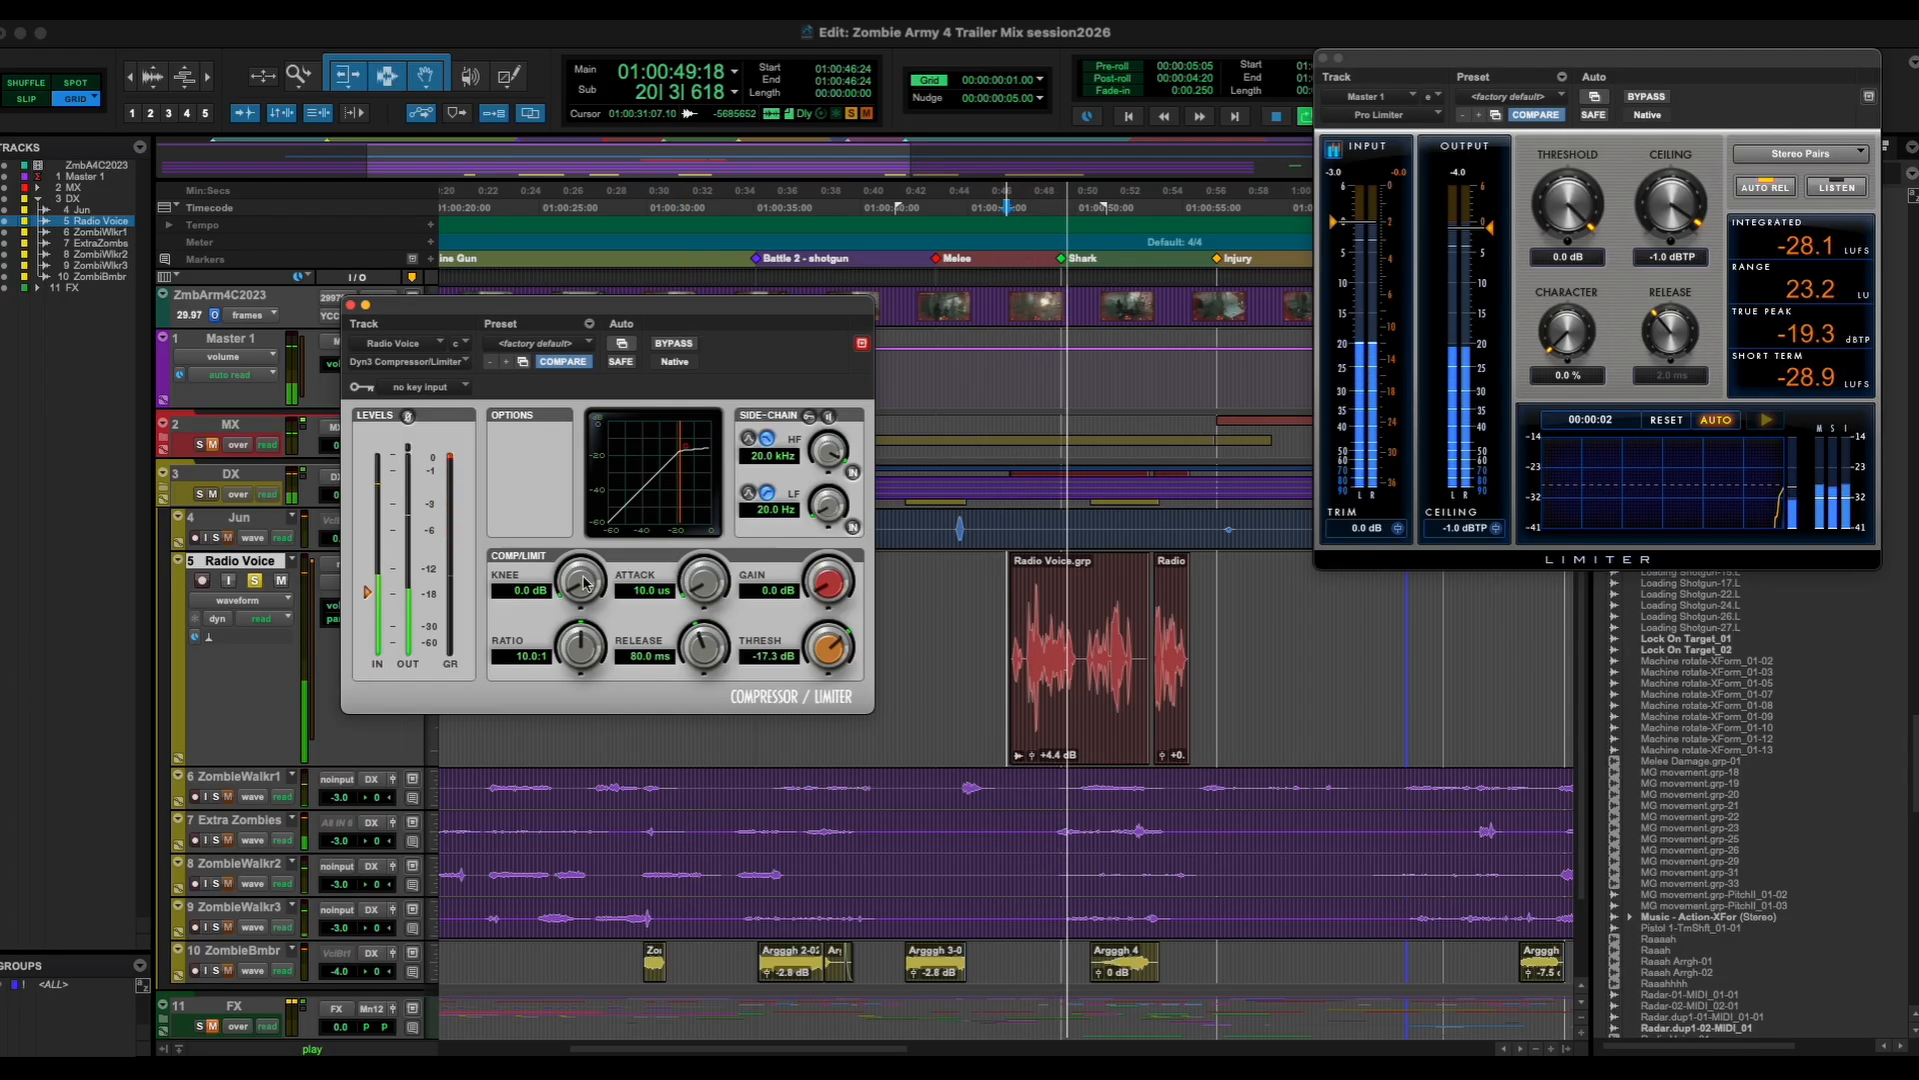
key(space)
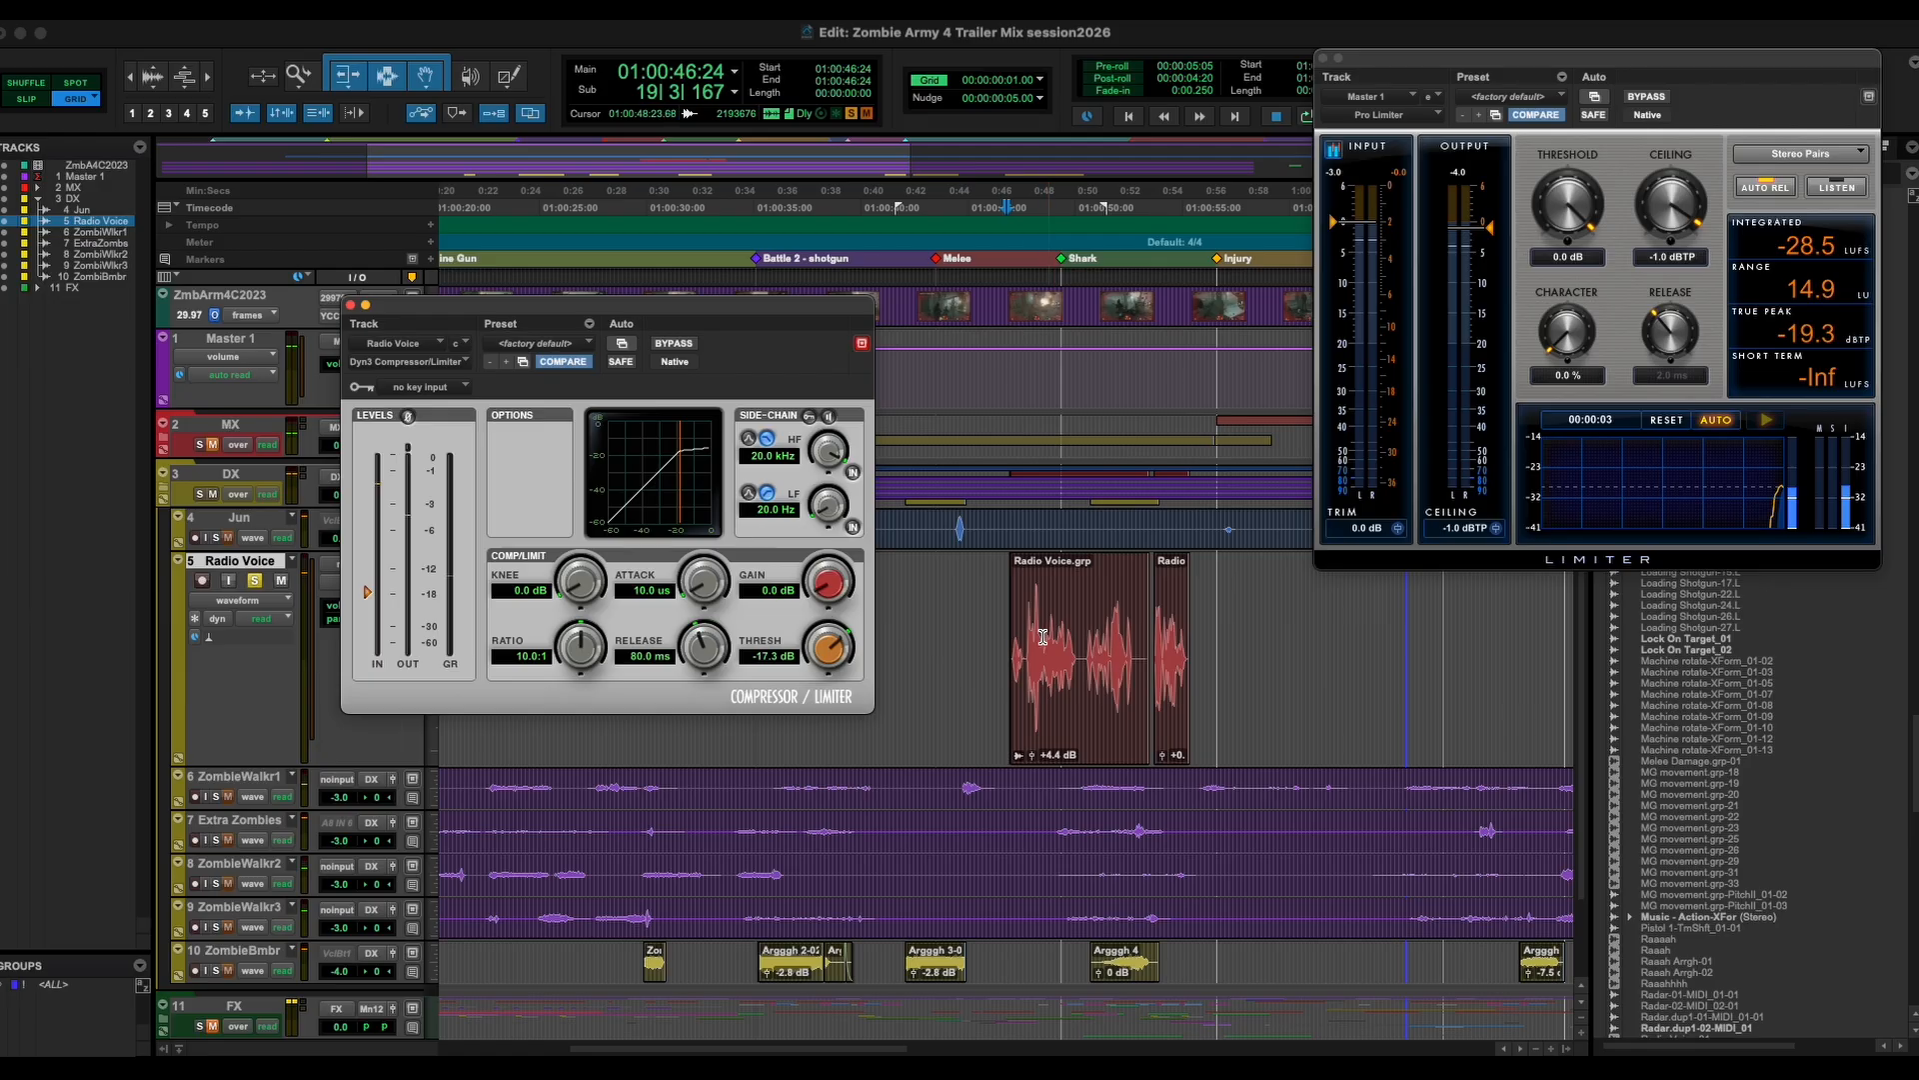
key(space)
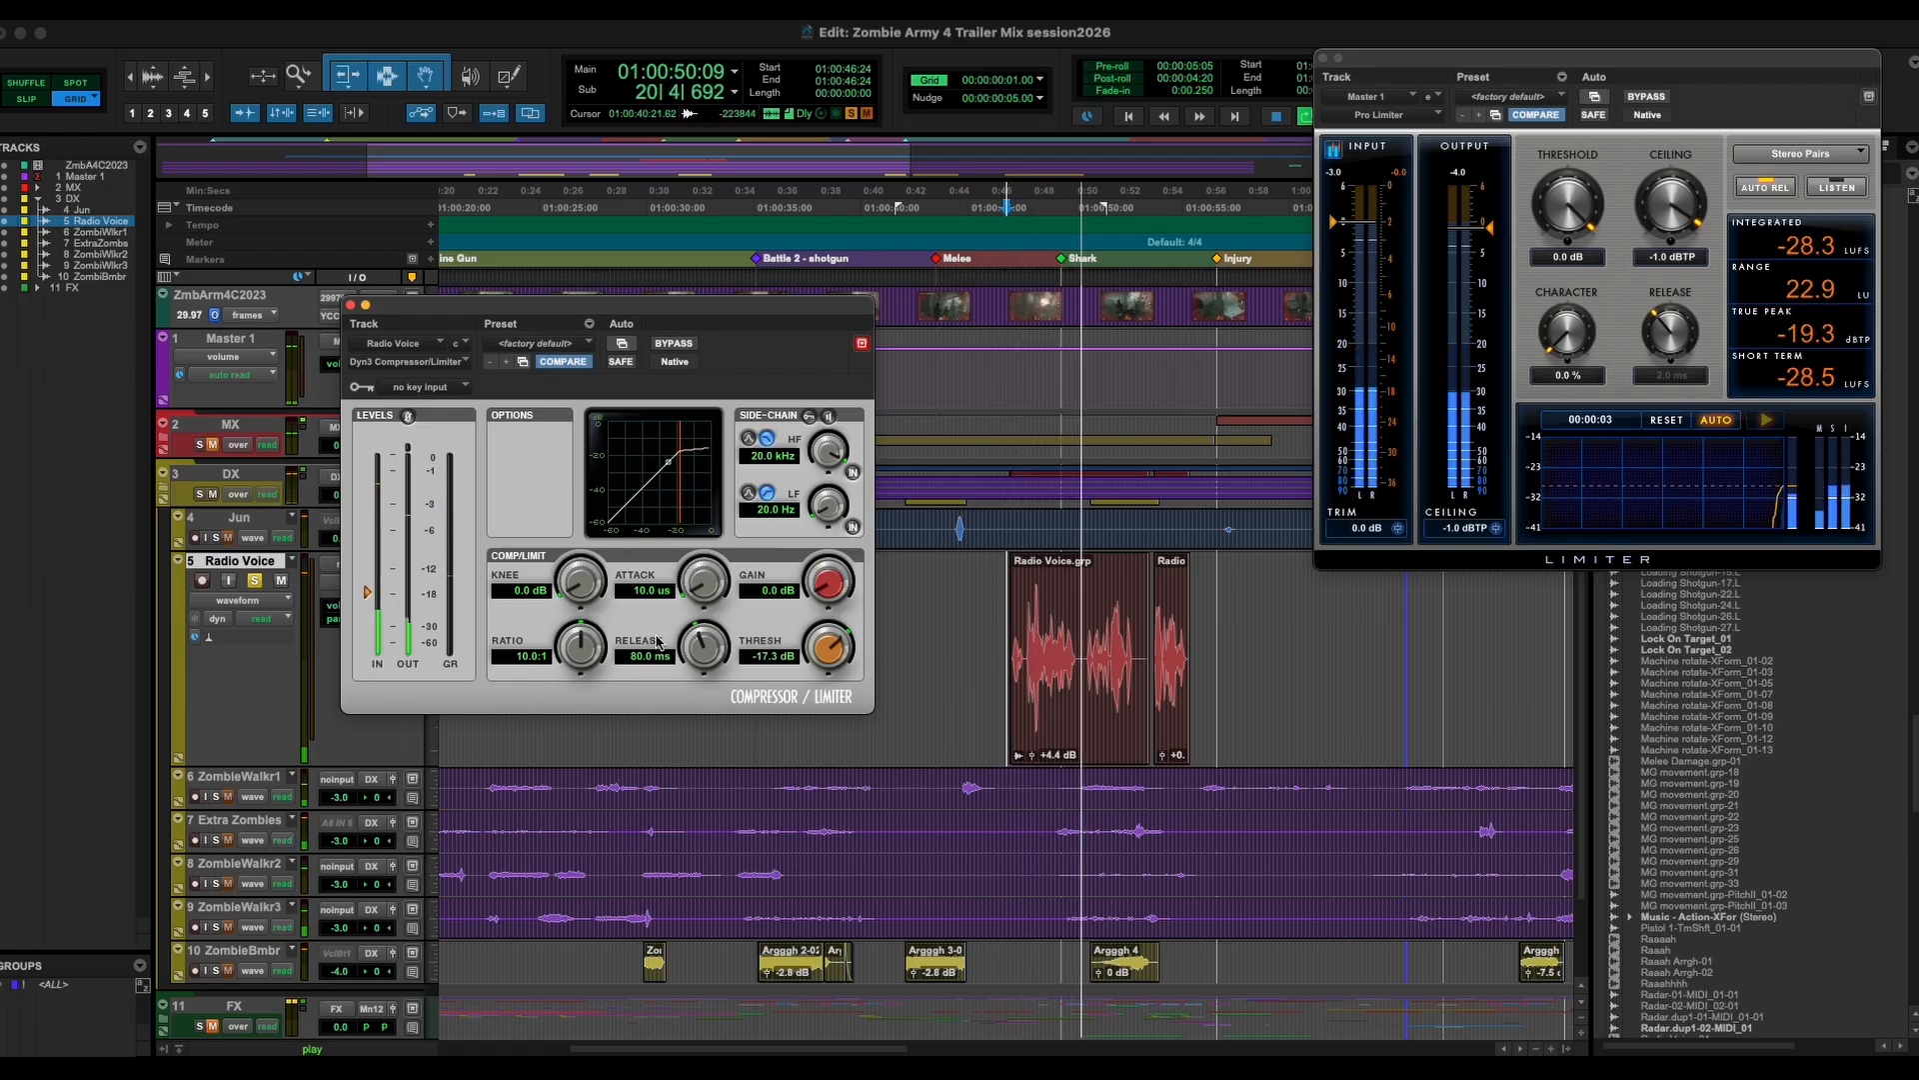
key(space)
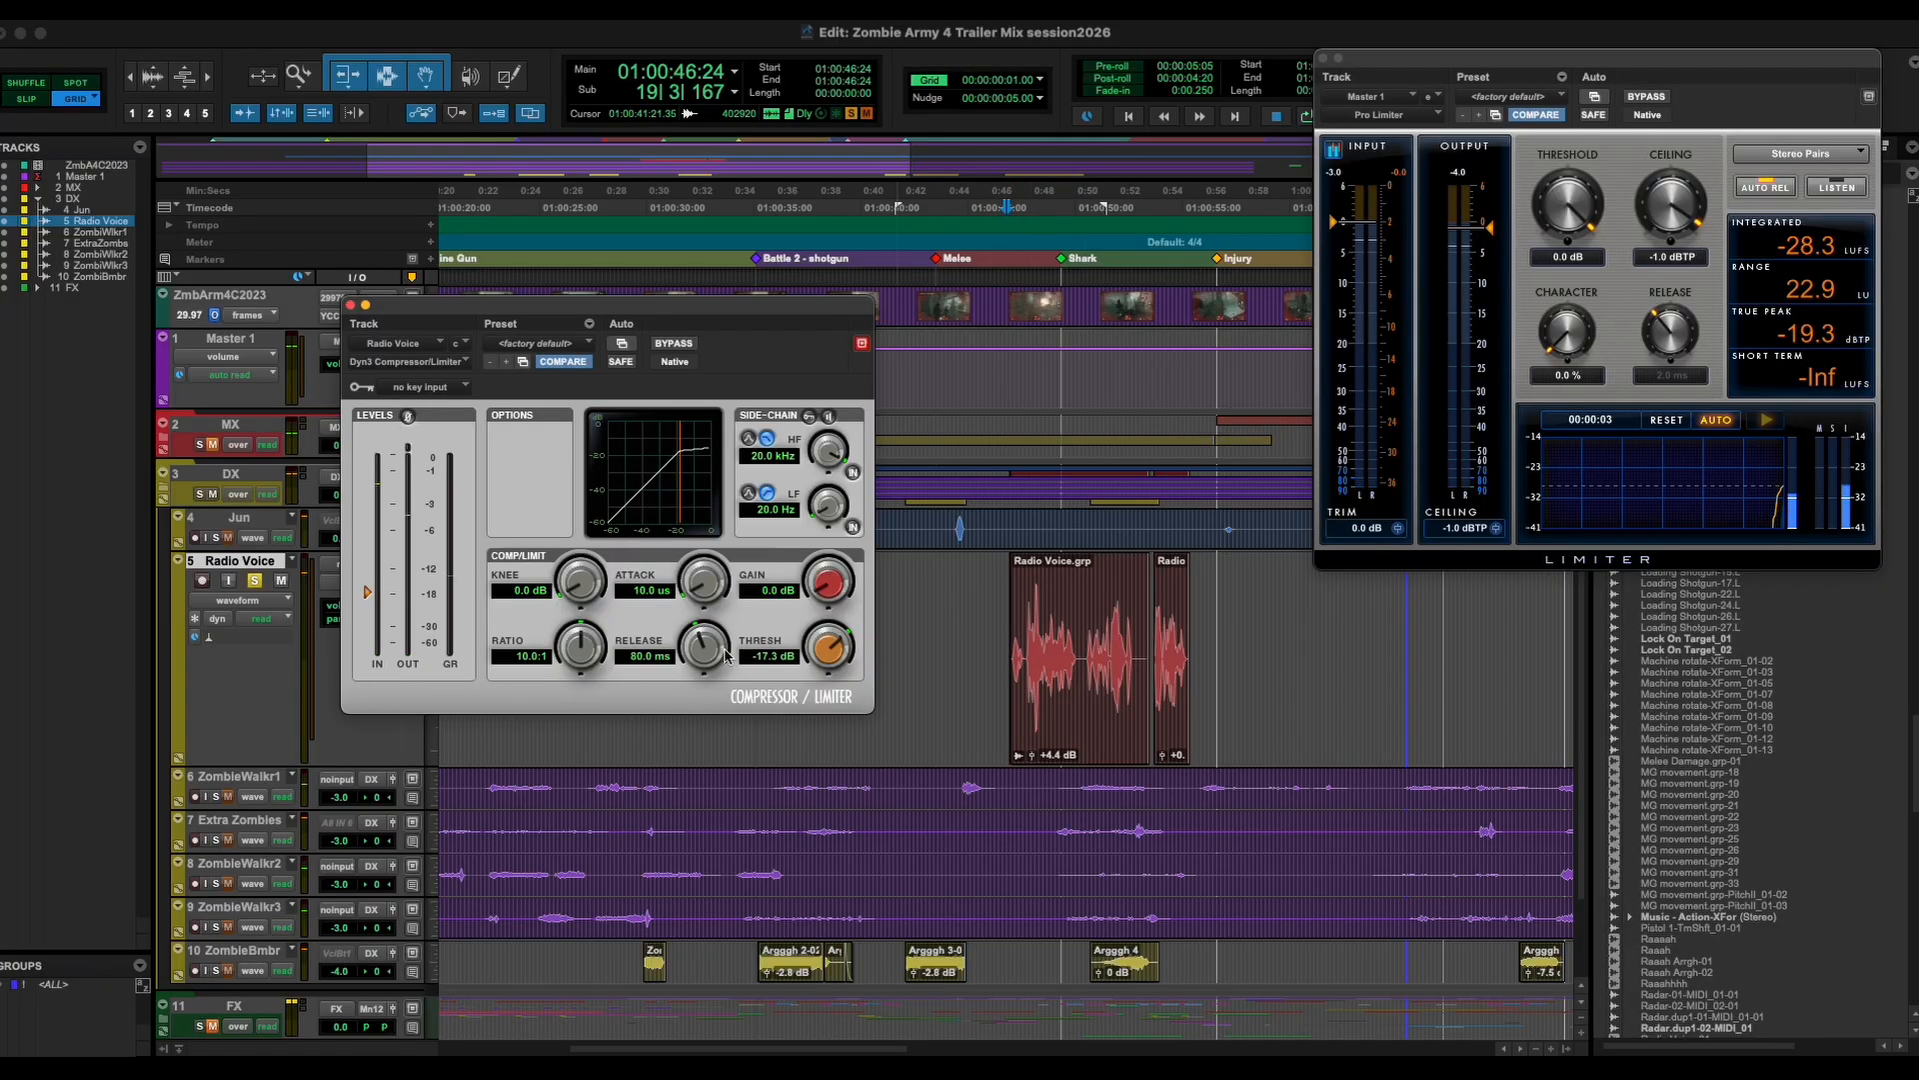
Set the Radio Voice compressor's release to 125.6 ms and its knee to 15.9 dB, and audition the clip.
drag(727, 655, 712, 638)
mouse_move(574, 582)
mouse_down()
mouse_move(591, 528)
mouse_move(587, 547)
mouse_up()
alt+click(579, 588)
drag(579, 578, 615, 503)
key(space)
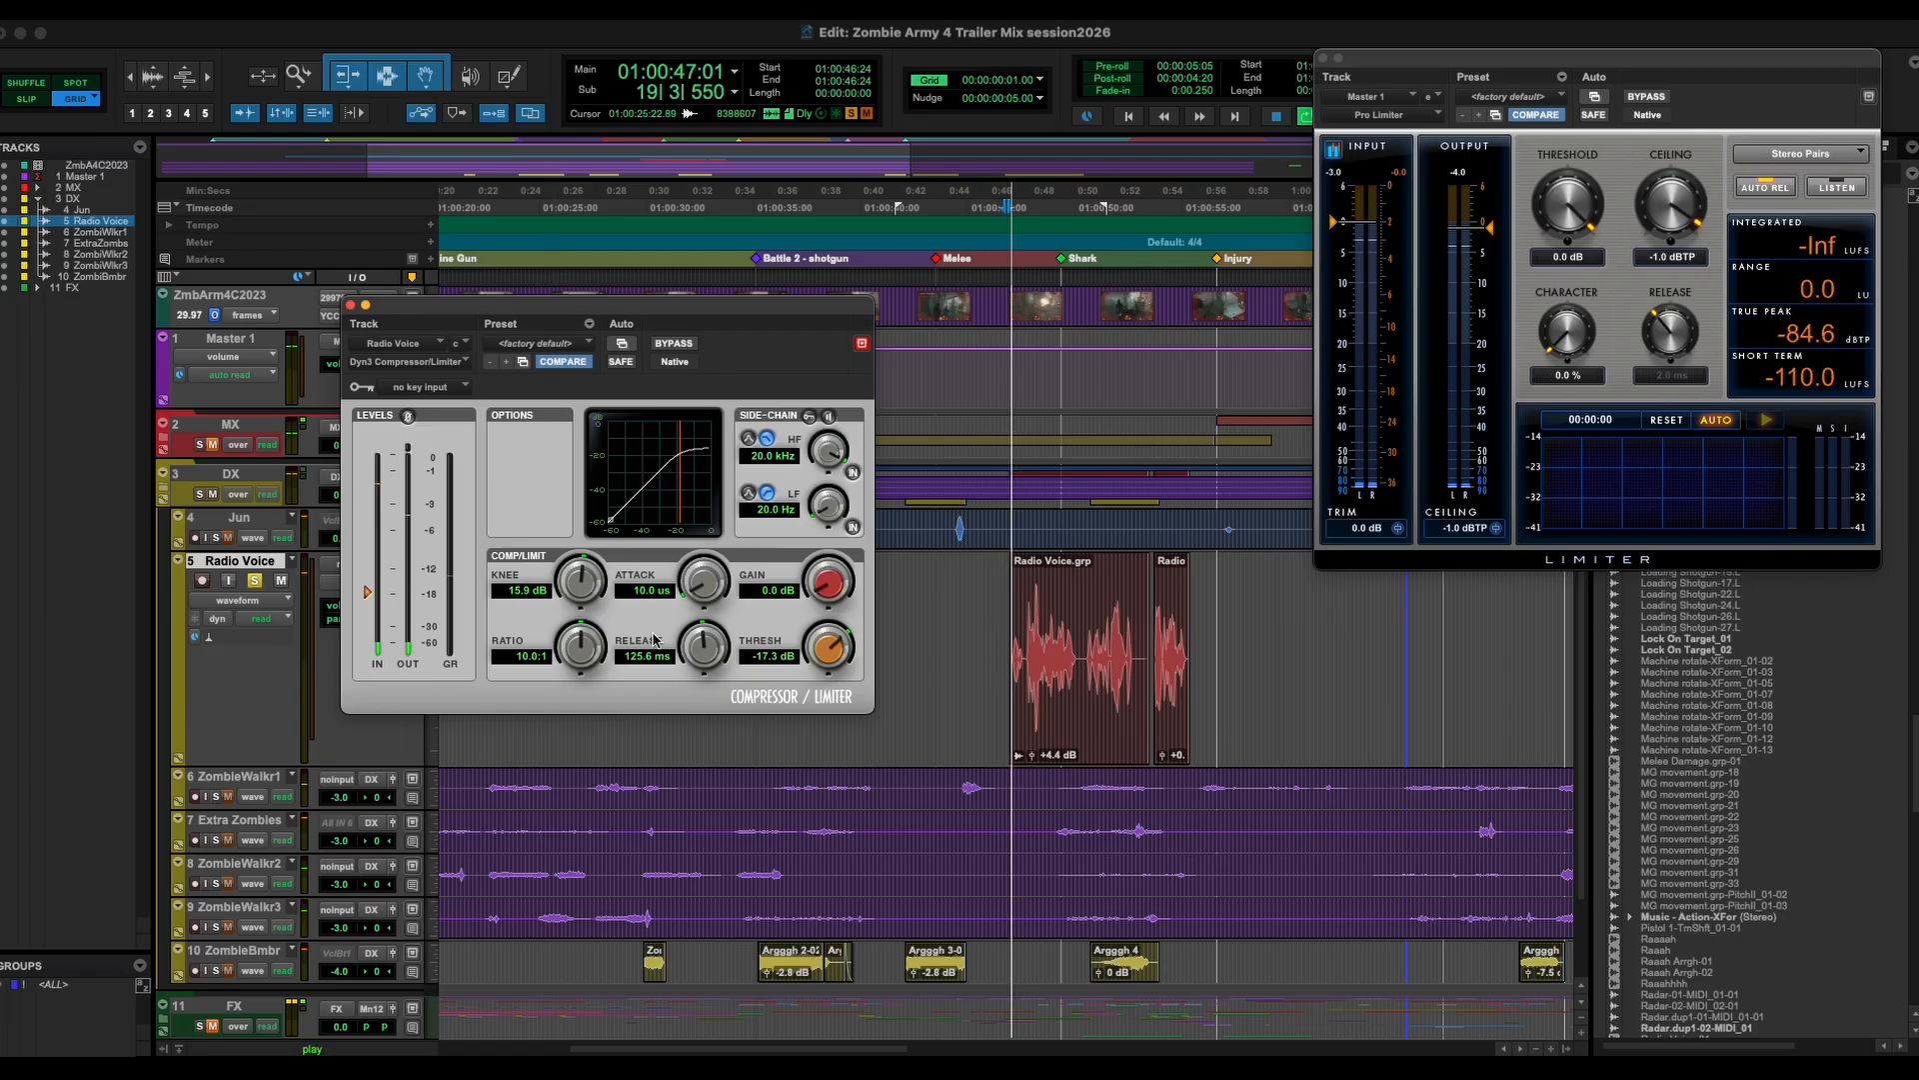
key(space)
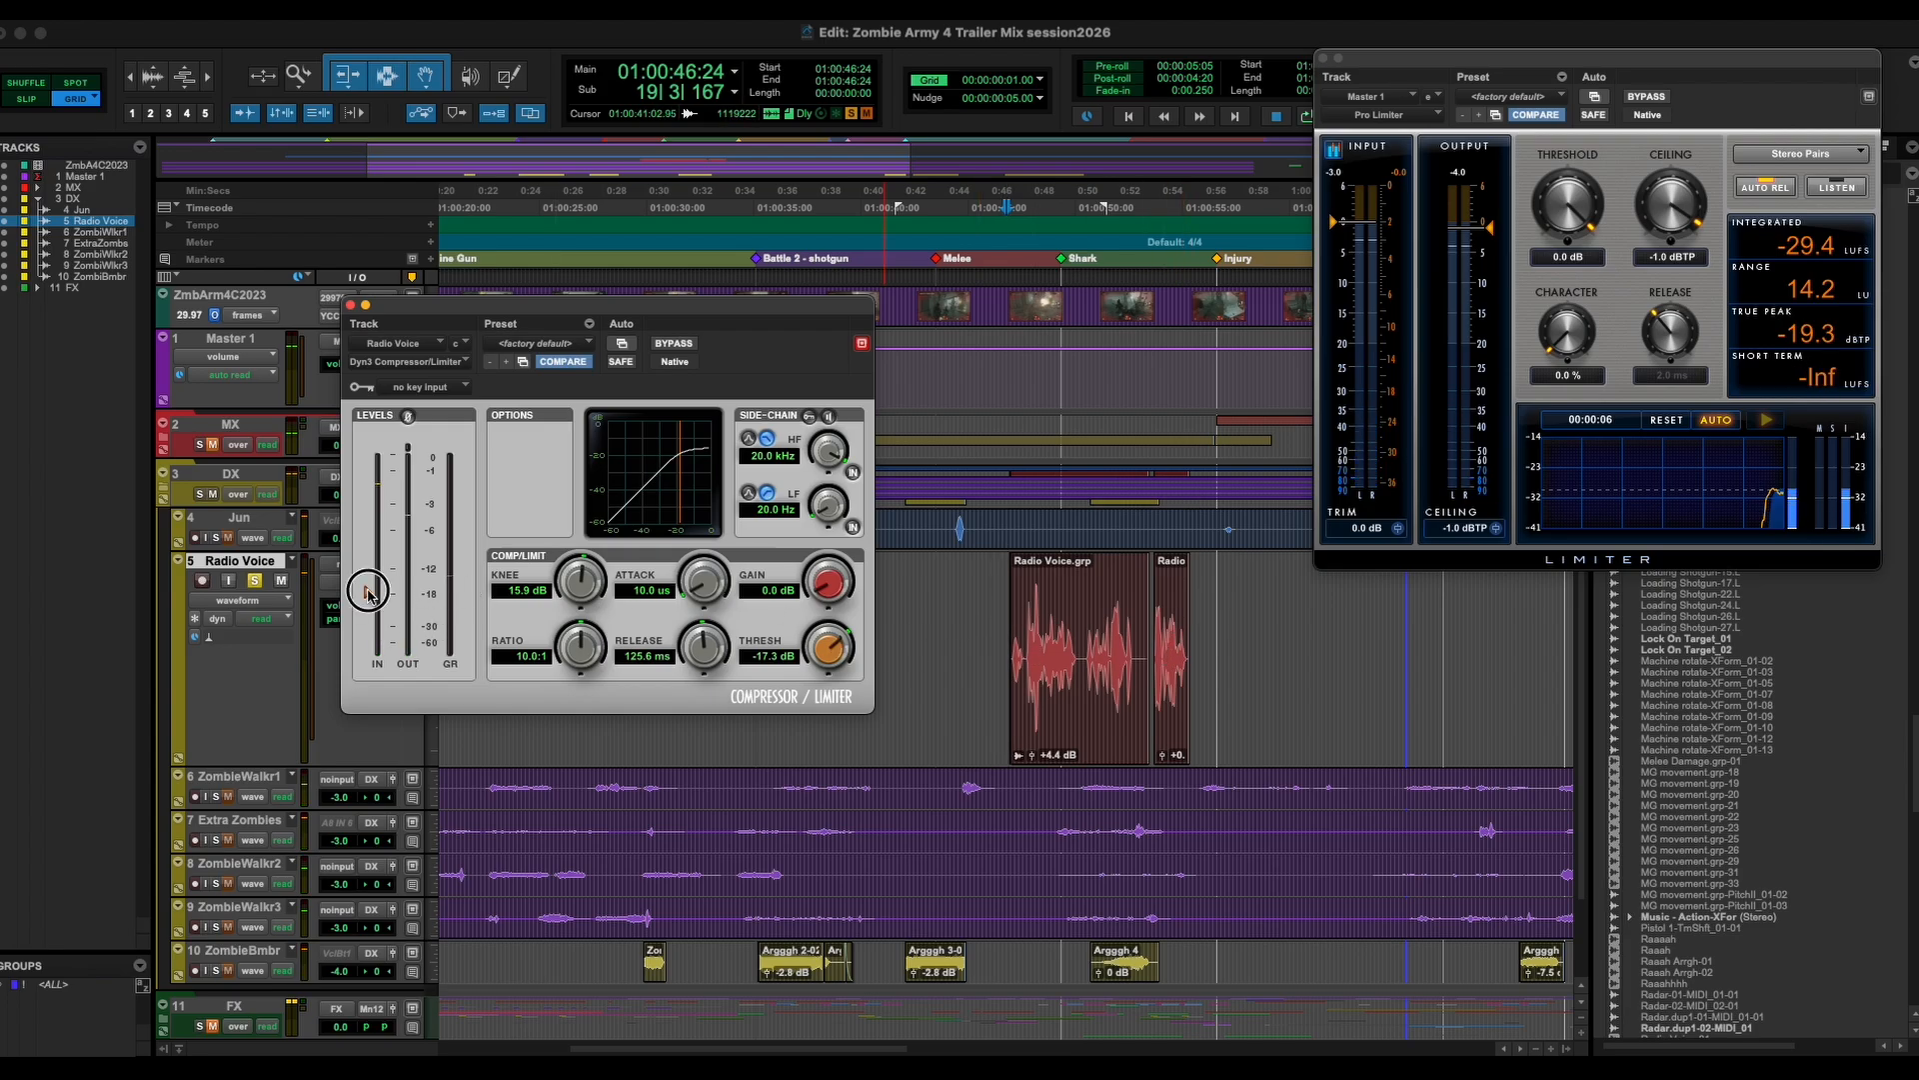
Set the Radio Voice compressor's threshold to -14.3 dB and its gain to 2.5 dB, auditioning the clip after each change.
drag(375, 593, 370, 582)
key(space)
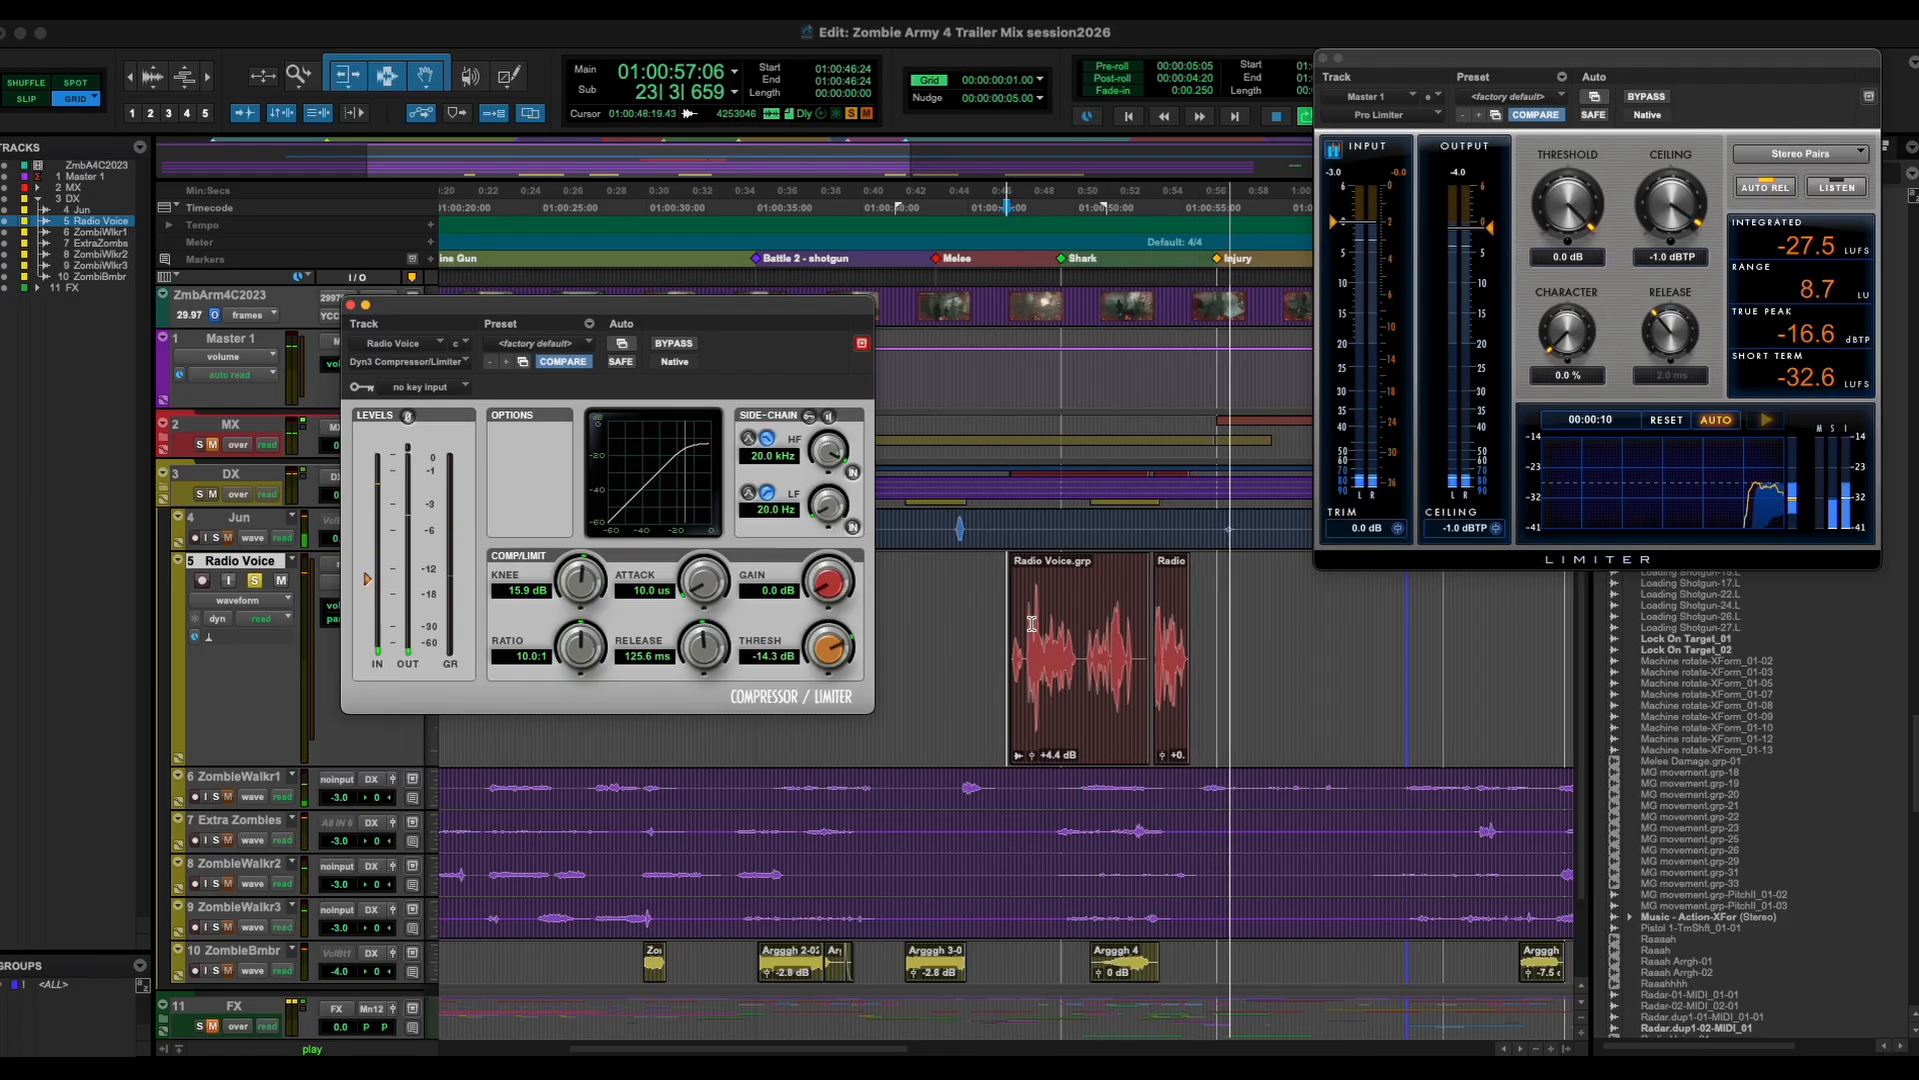
key(space)
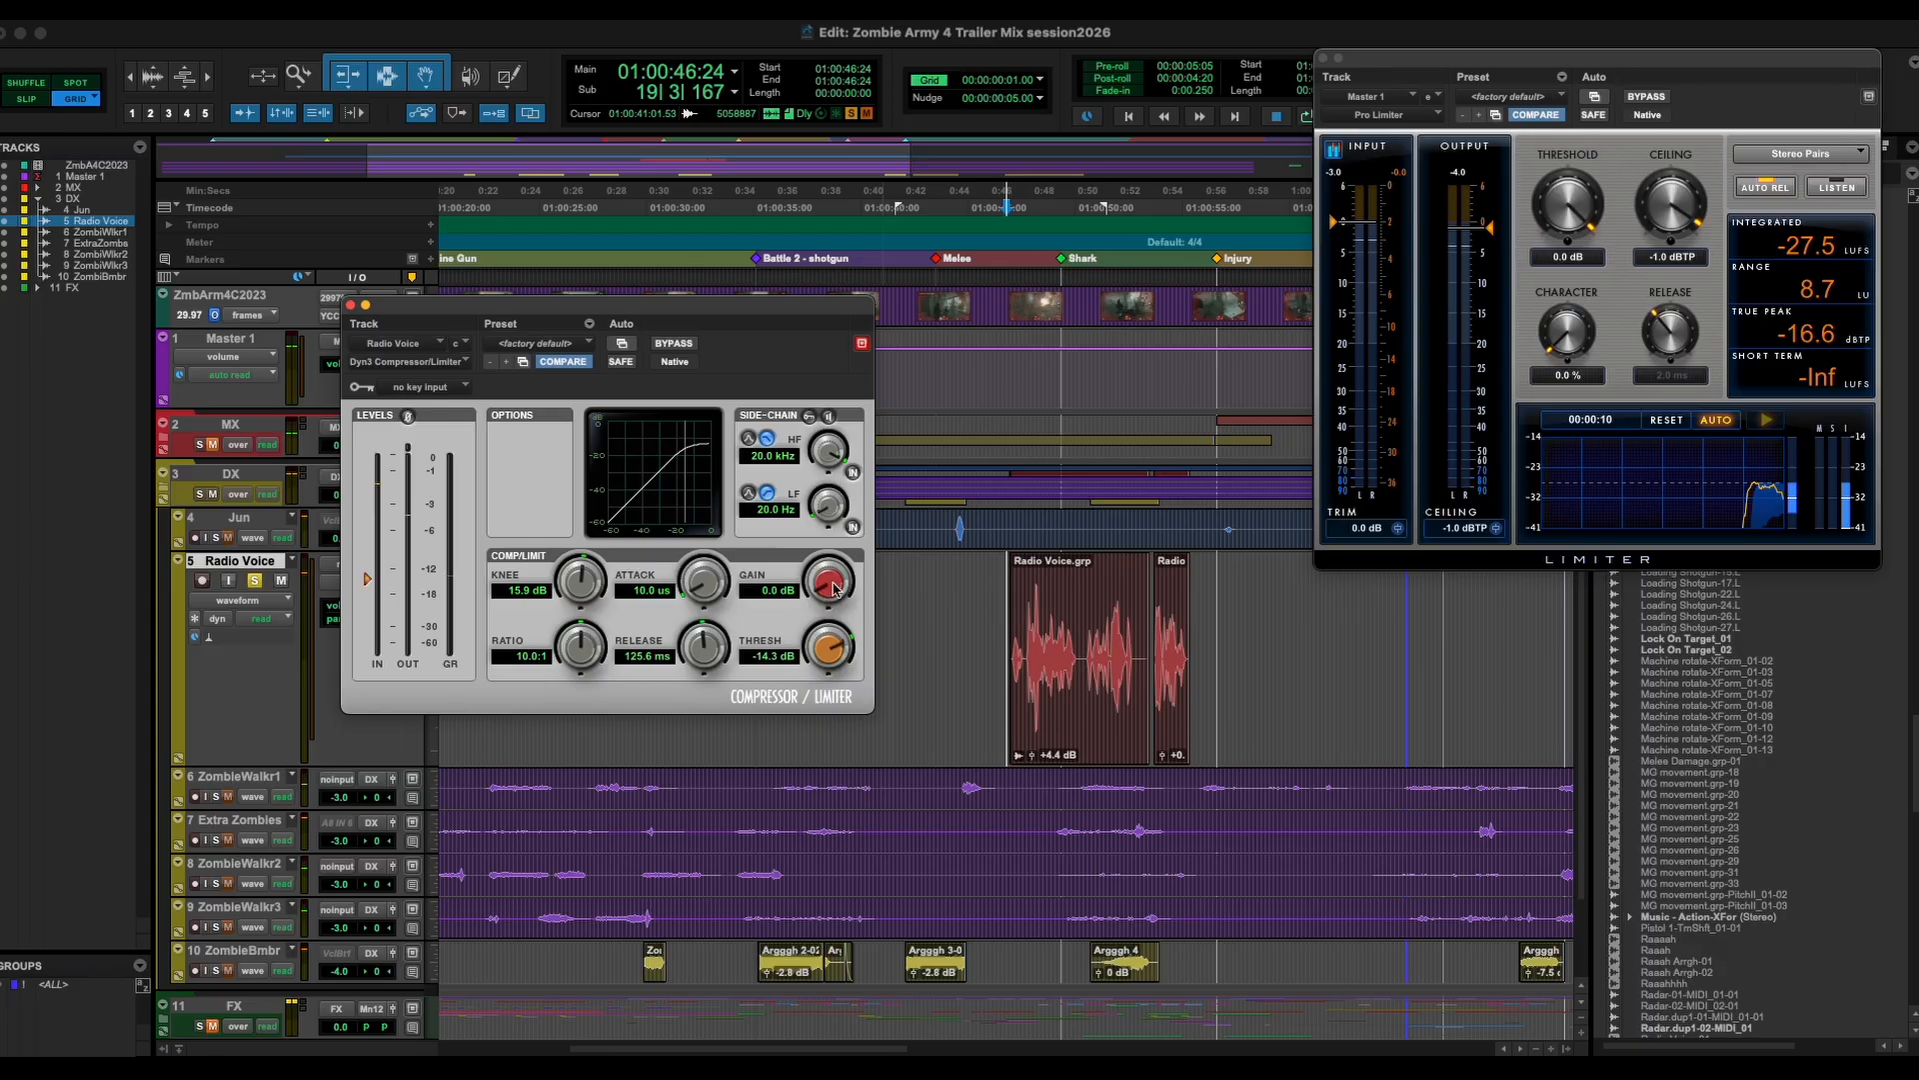
drag(835, 588, 834, 577)
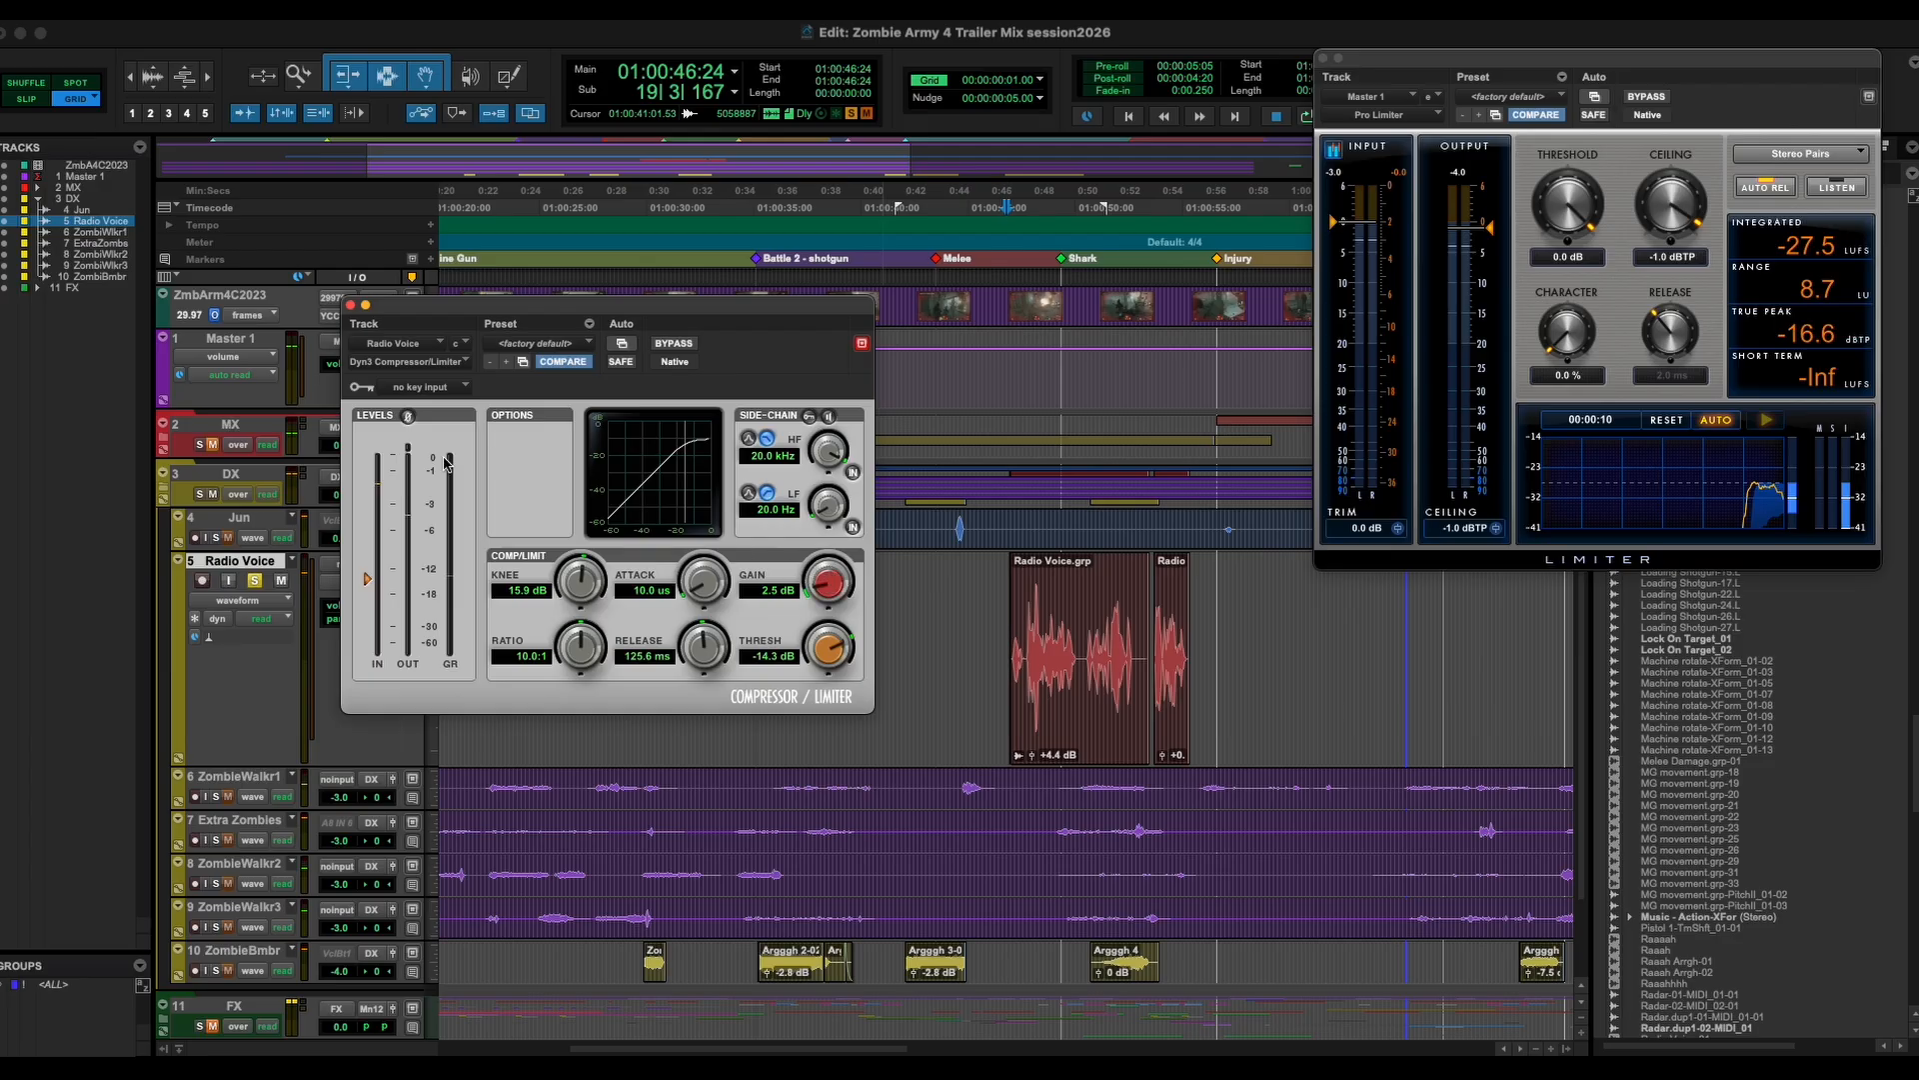
key(space)
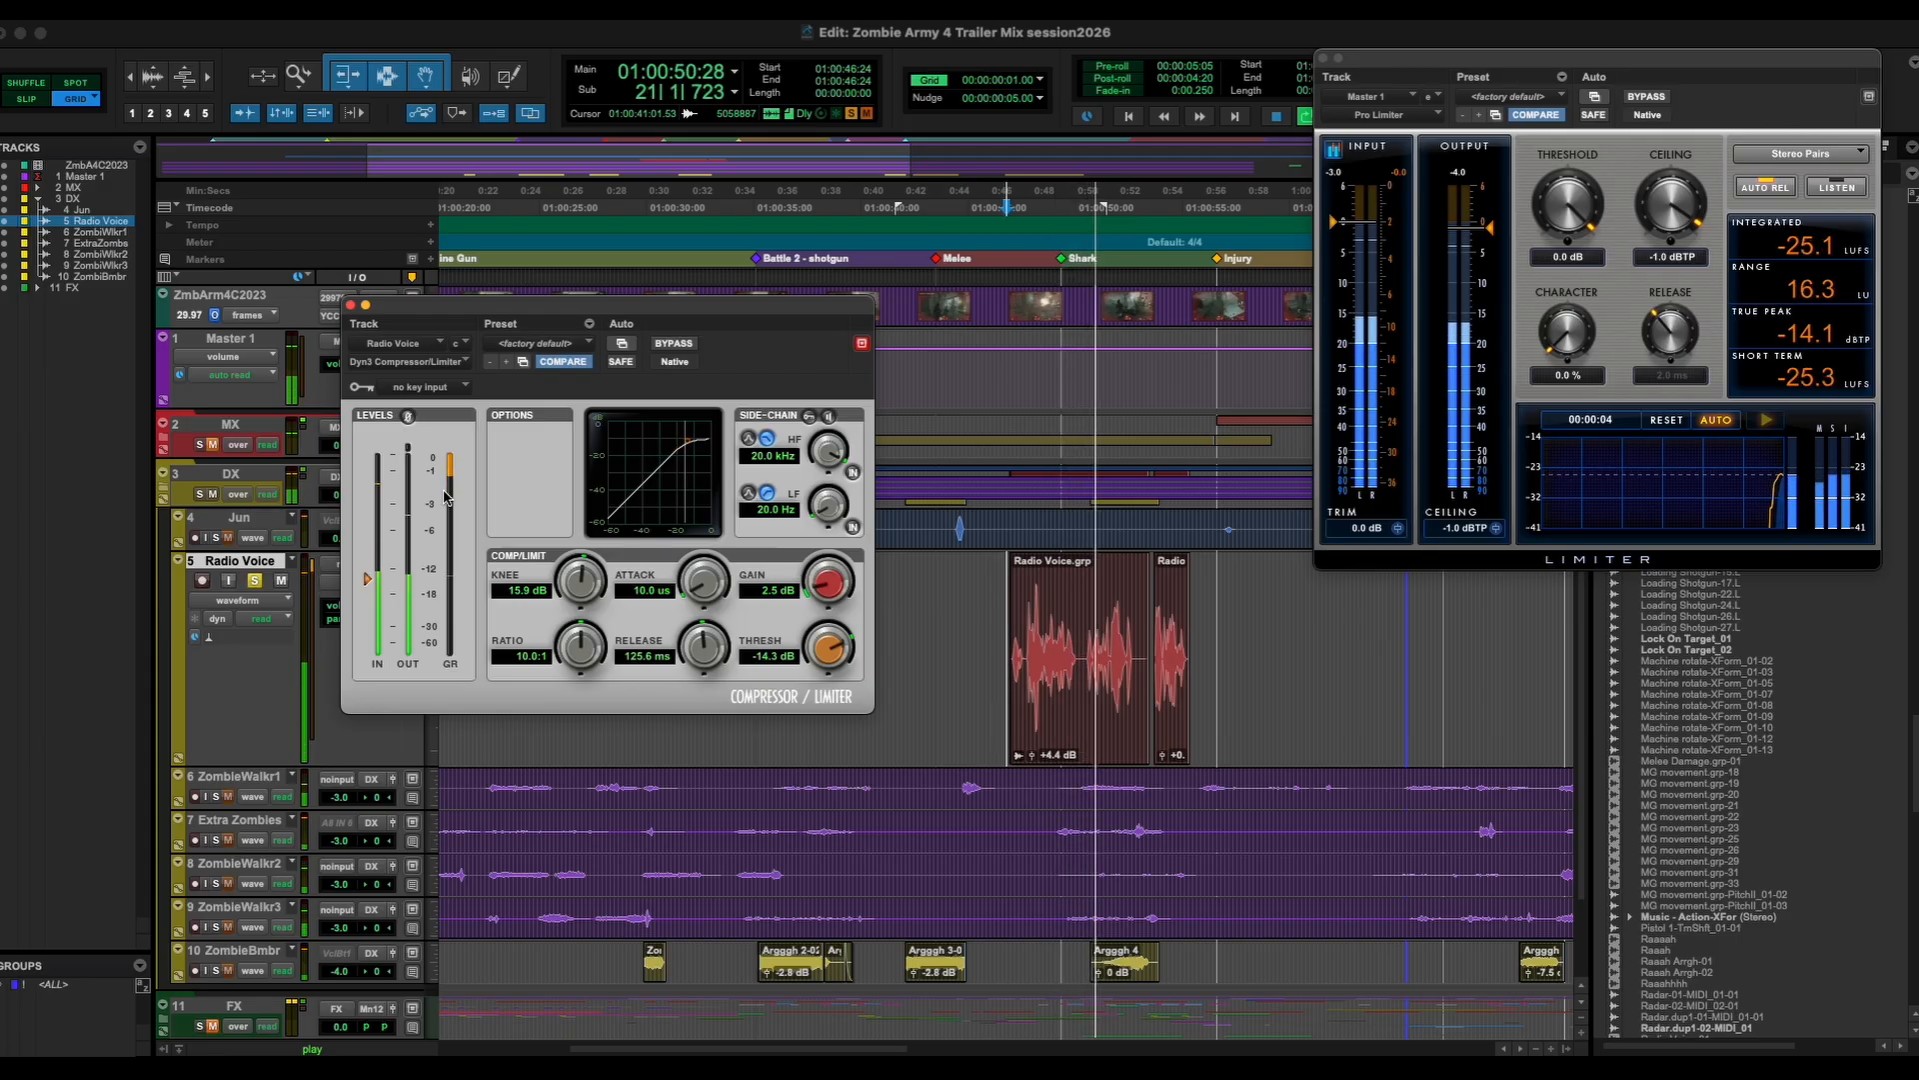
key(space)
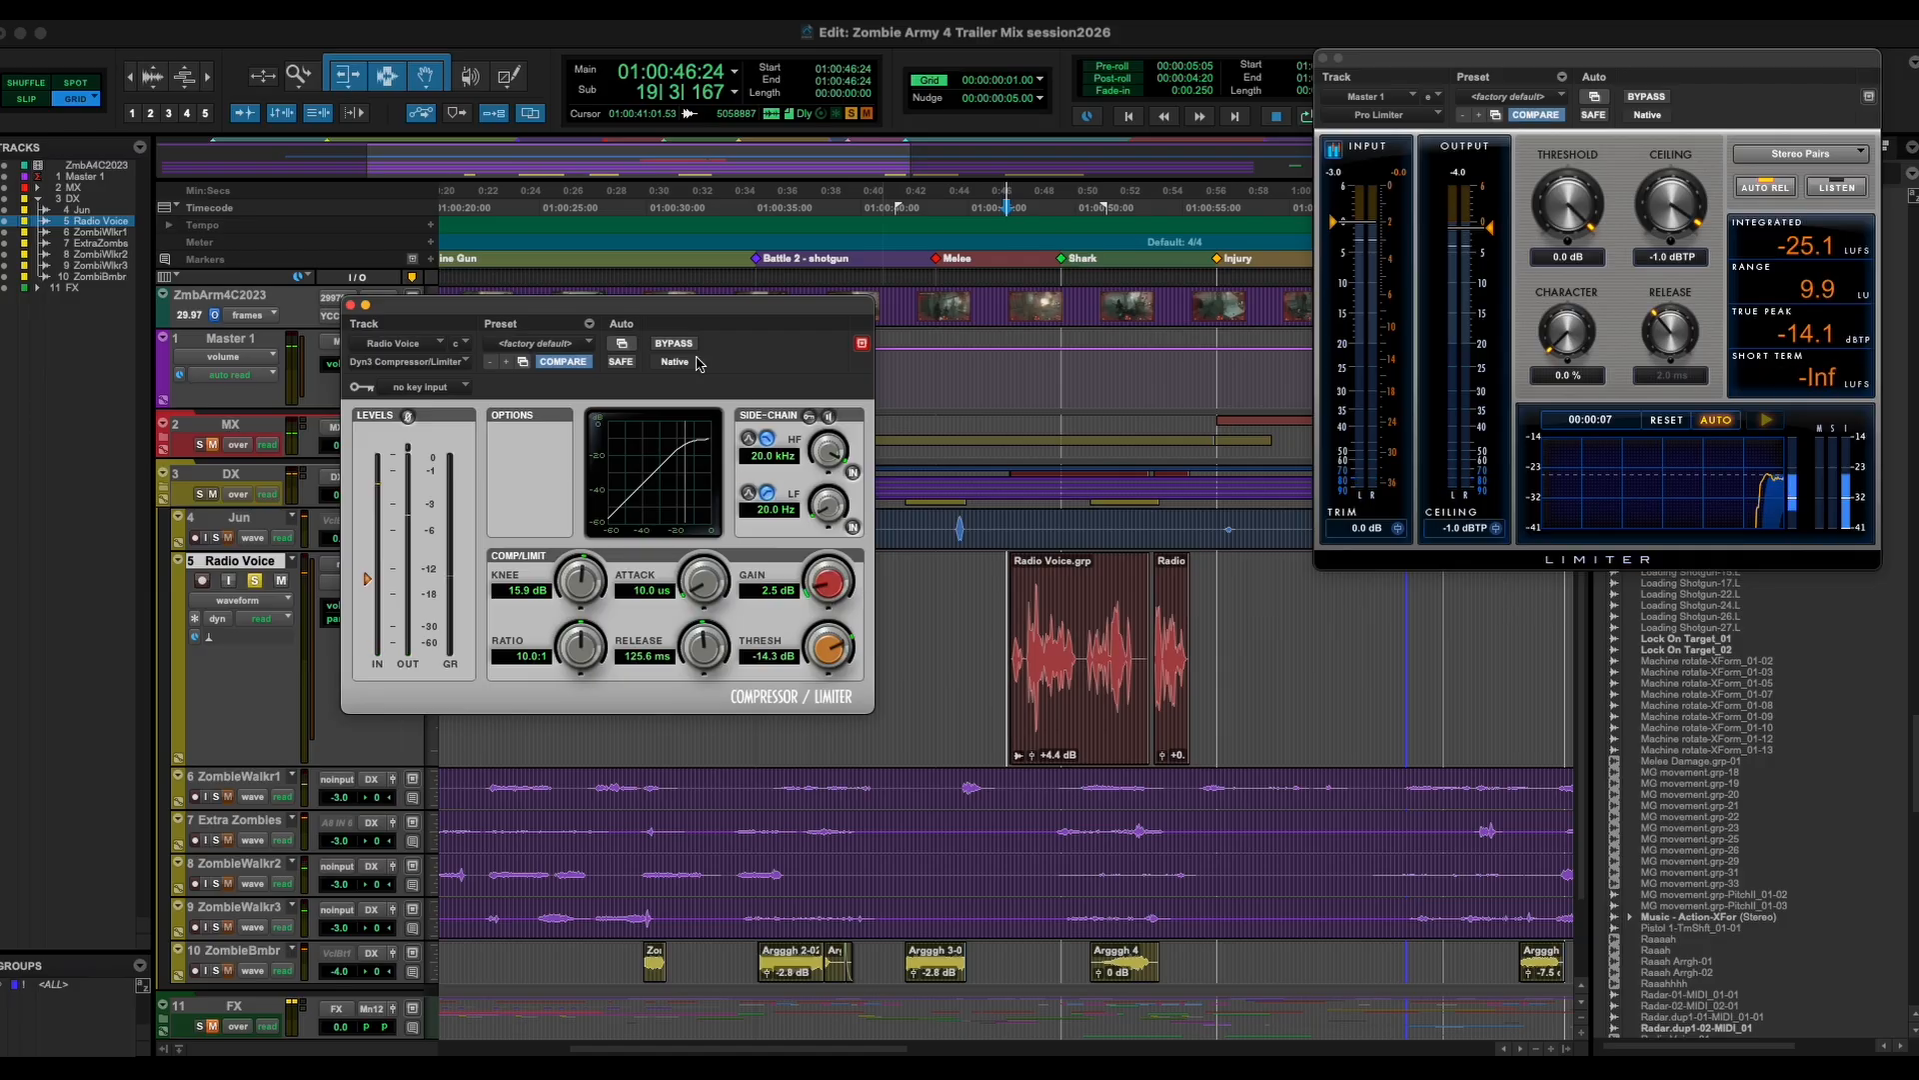
Compare the soloed Radio Voice clip from about 0:46 with the compressor active and bypassed, leaving the compressor active.
key(space)
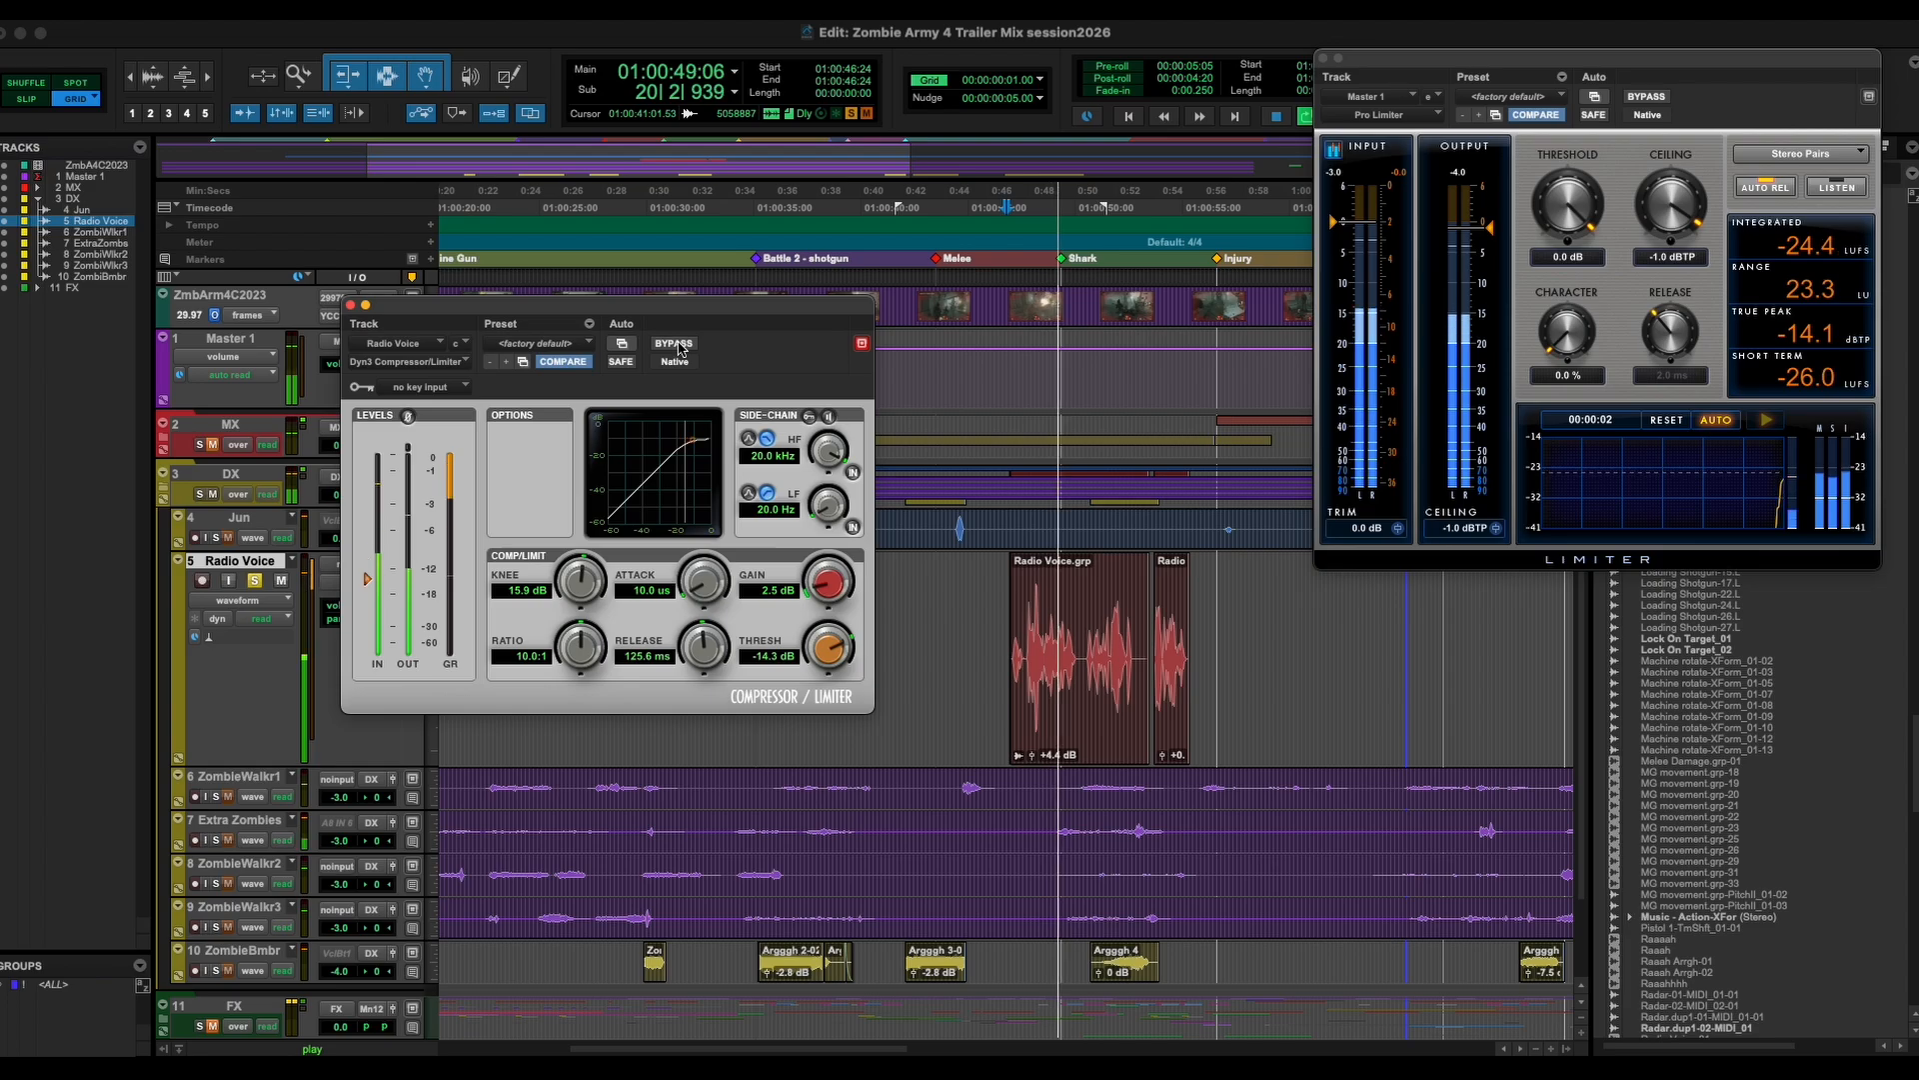
key(space)
click(674, 343)
key(space)
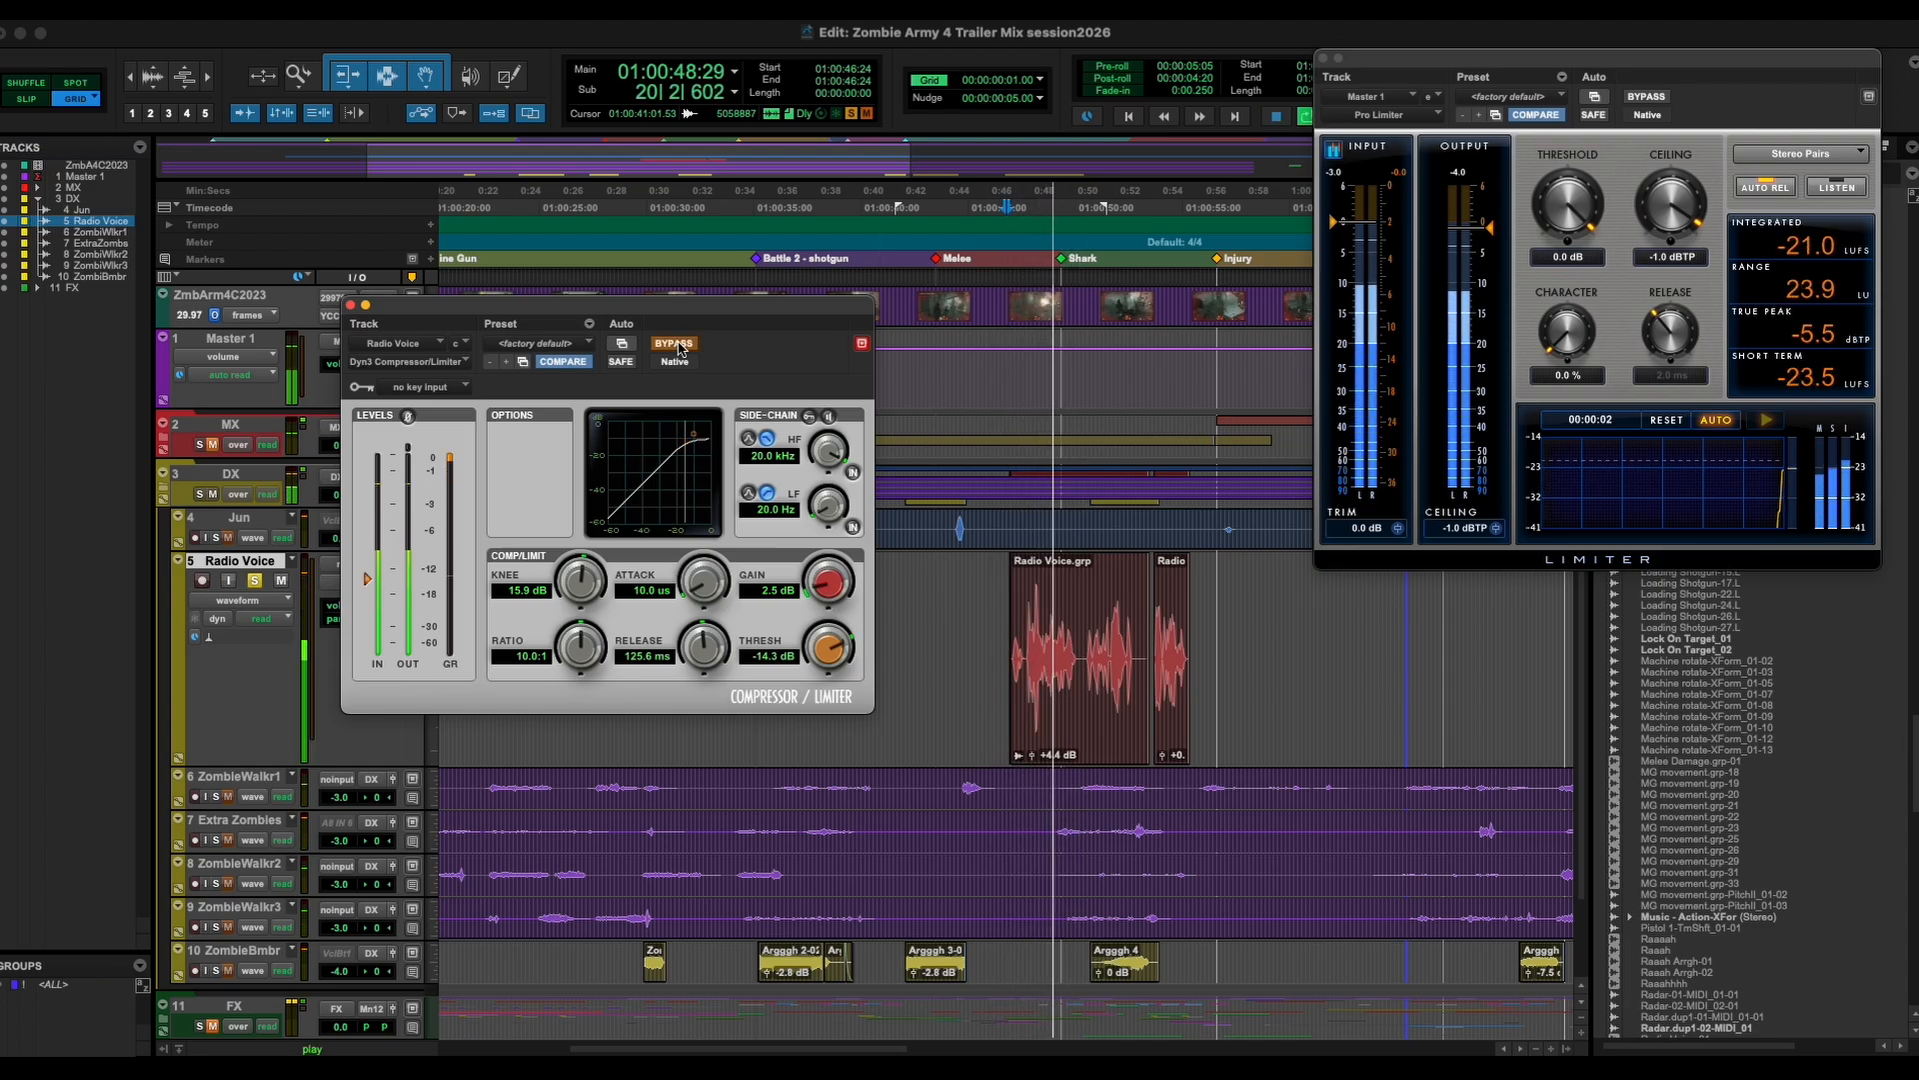
key(space)
click(674, 343)
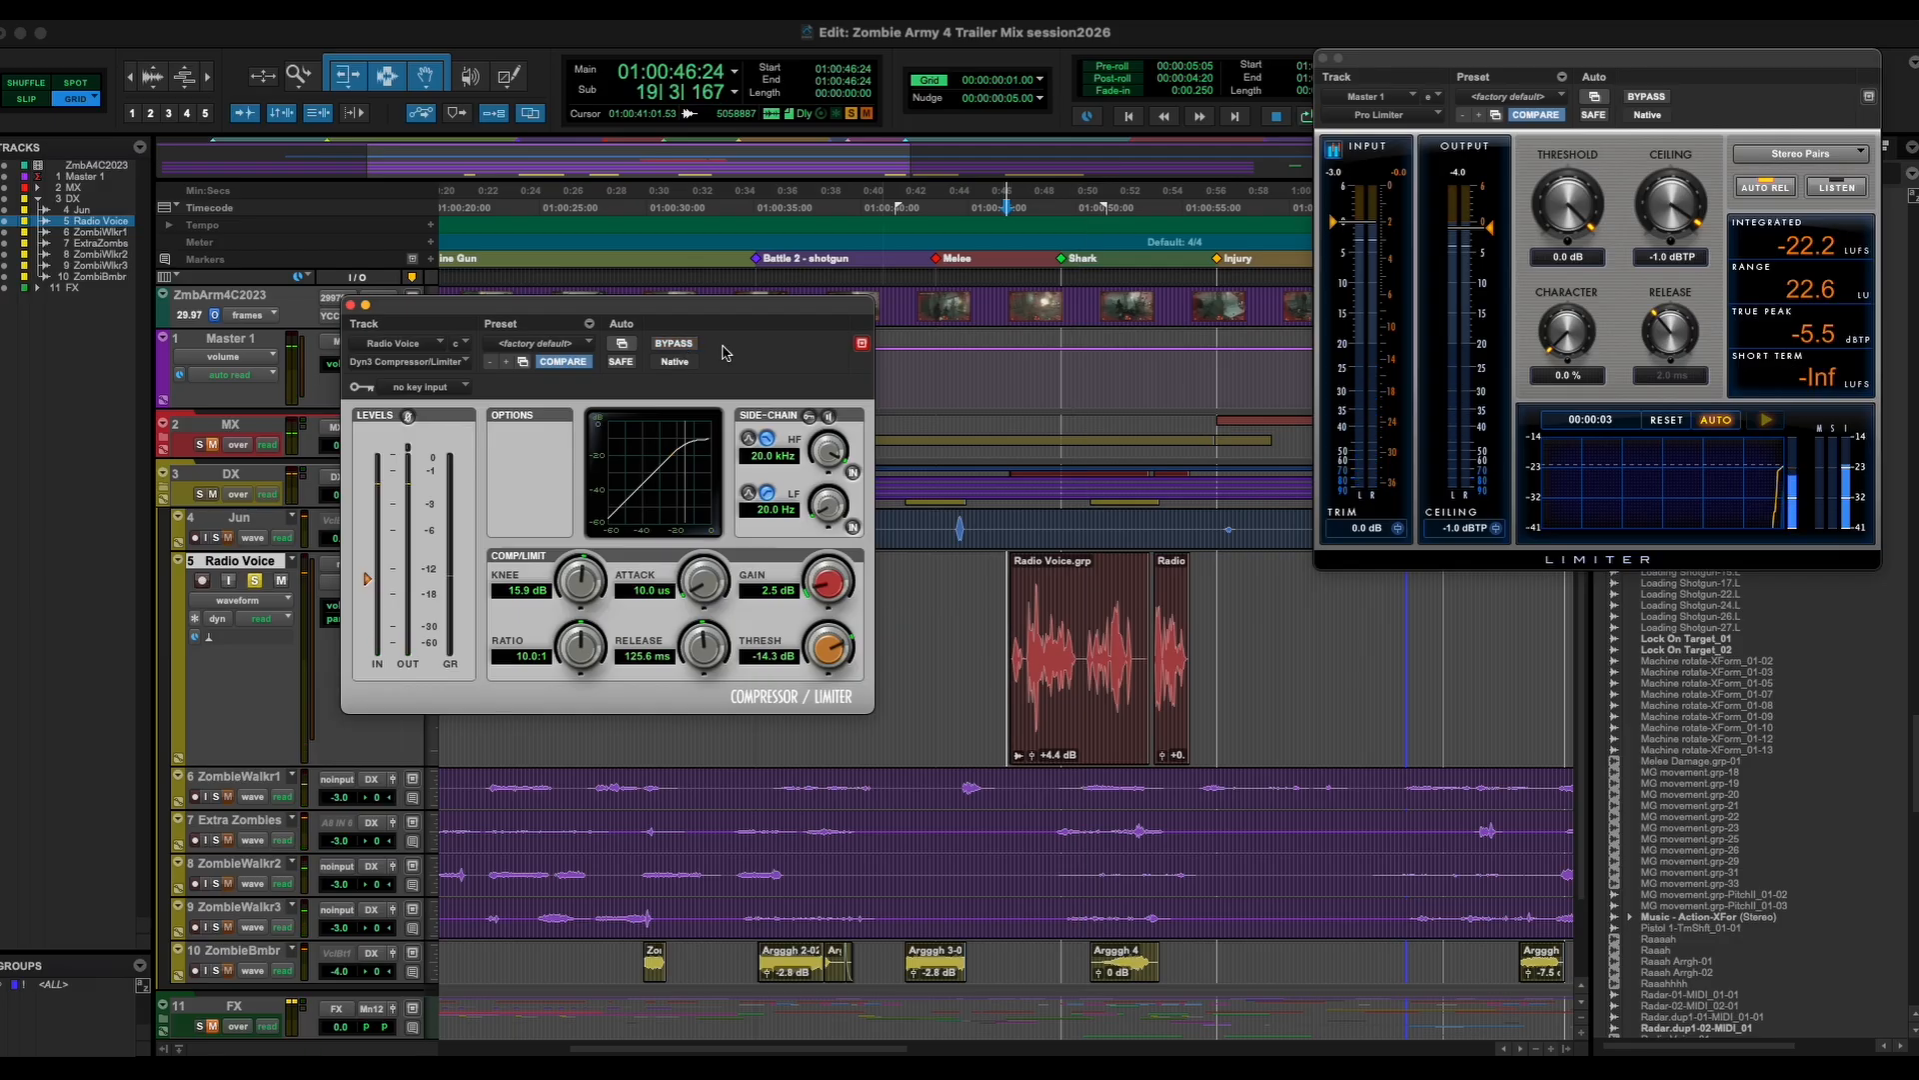
key(space)
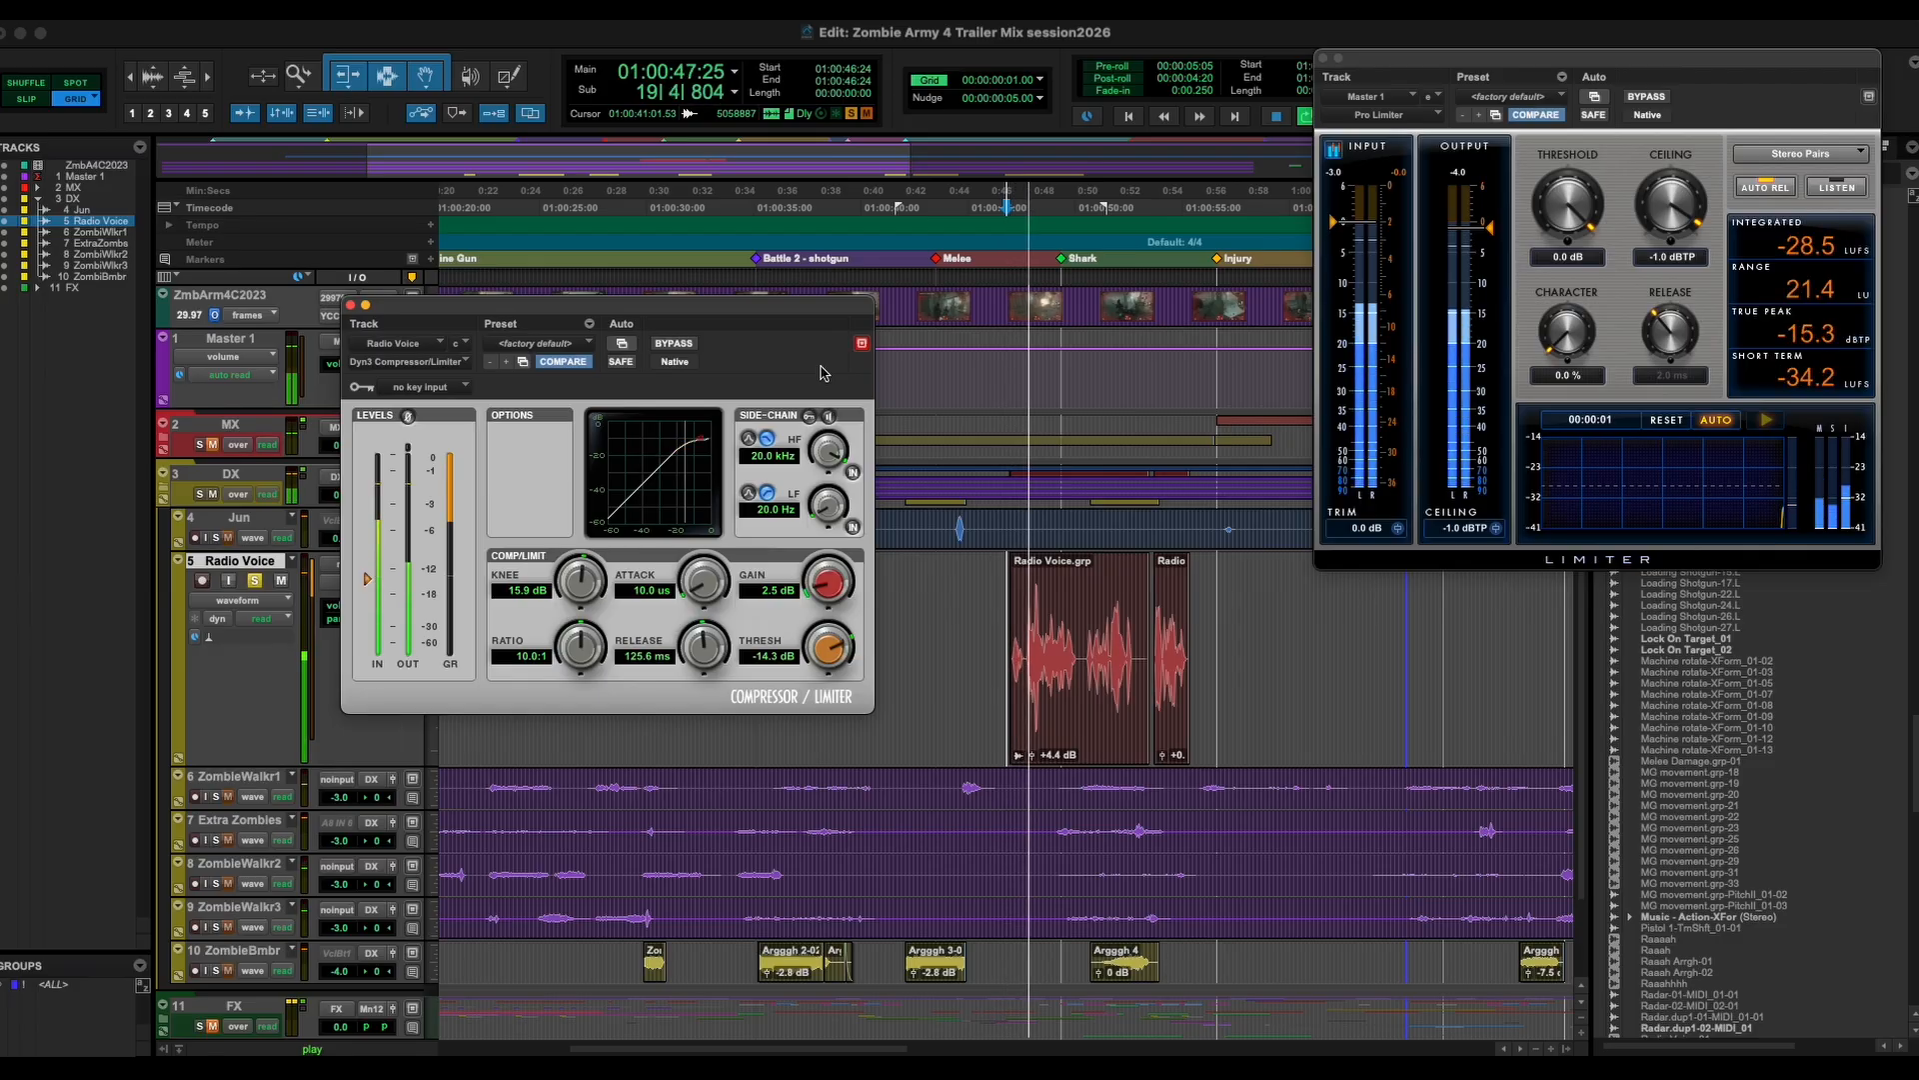
key(space)
click(674, 343)
key(space)
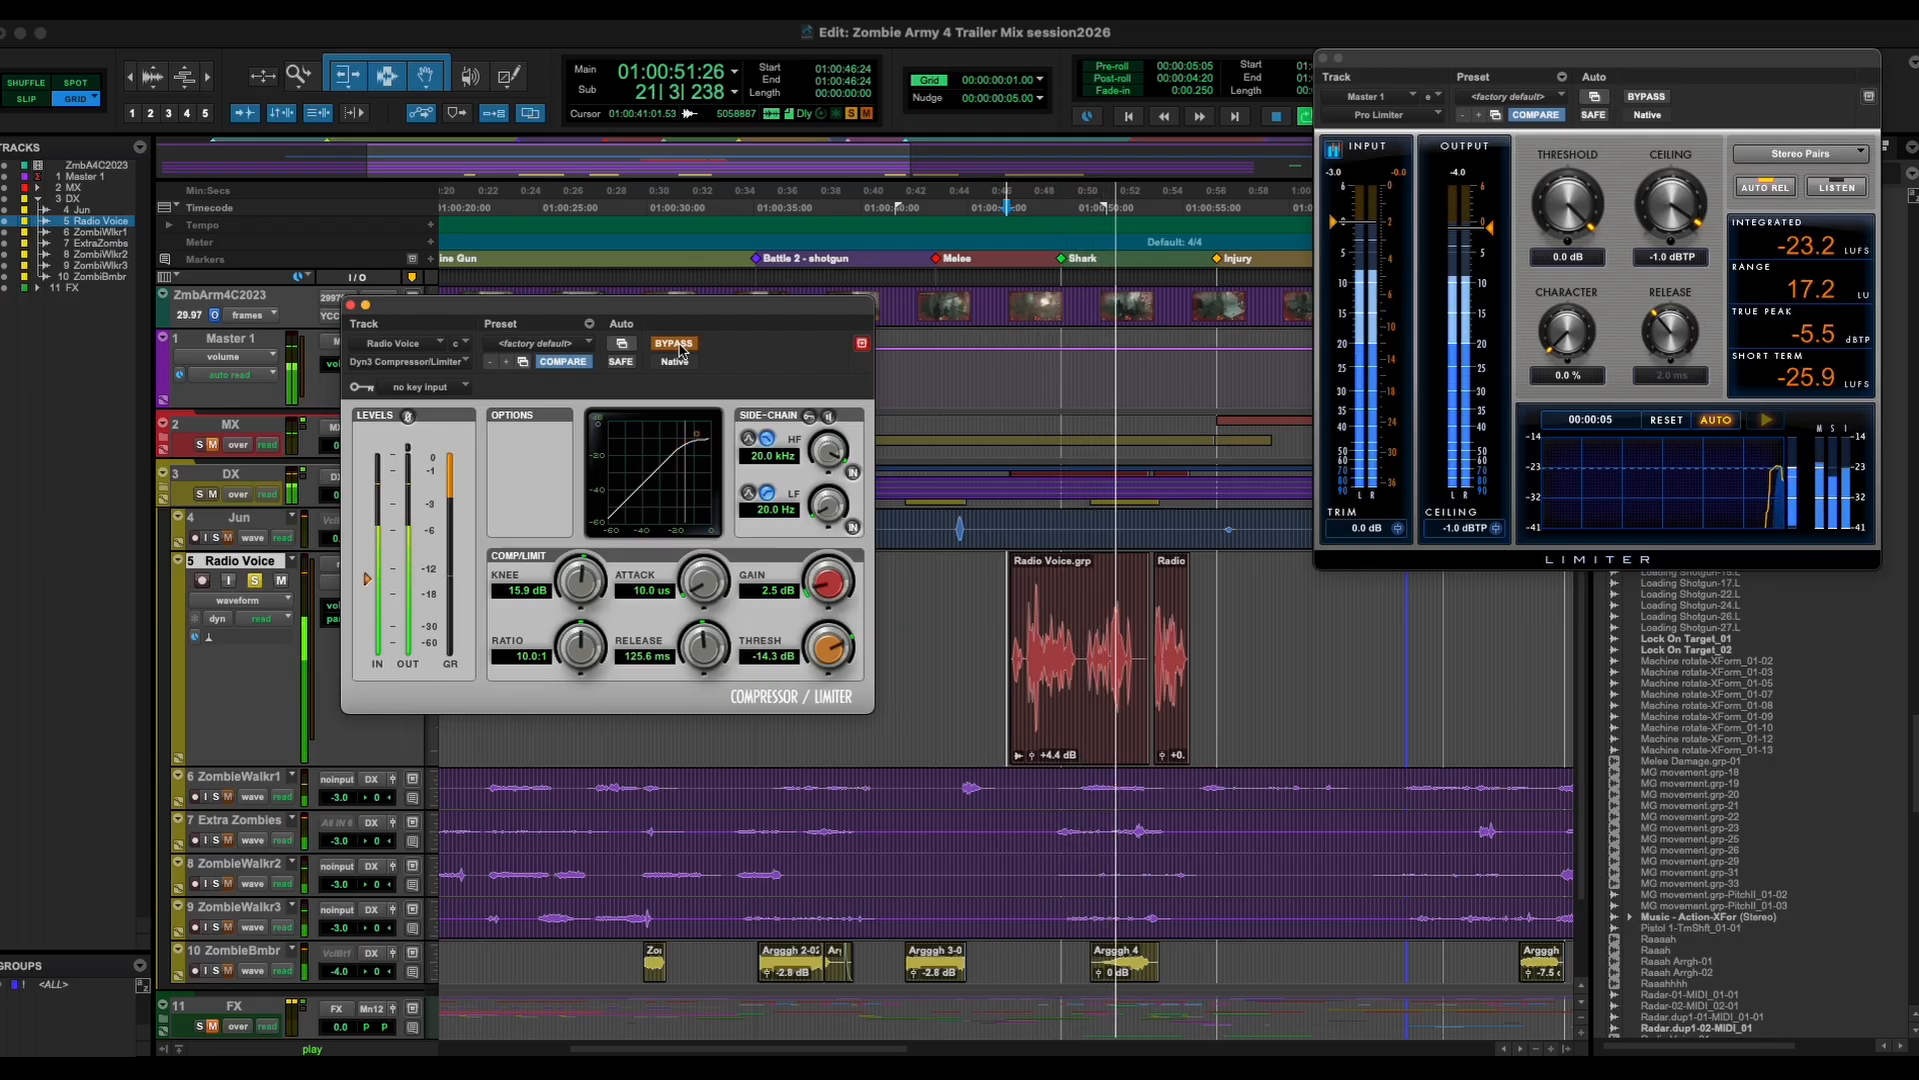
key(space)
click(673, 342)
key(space)
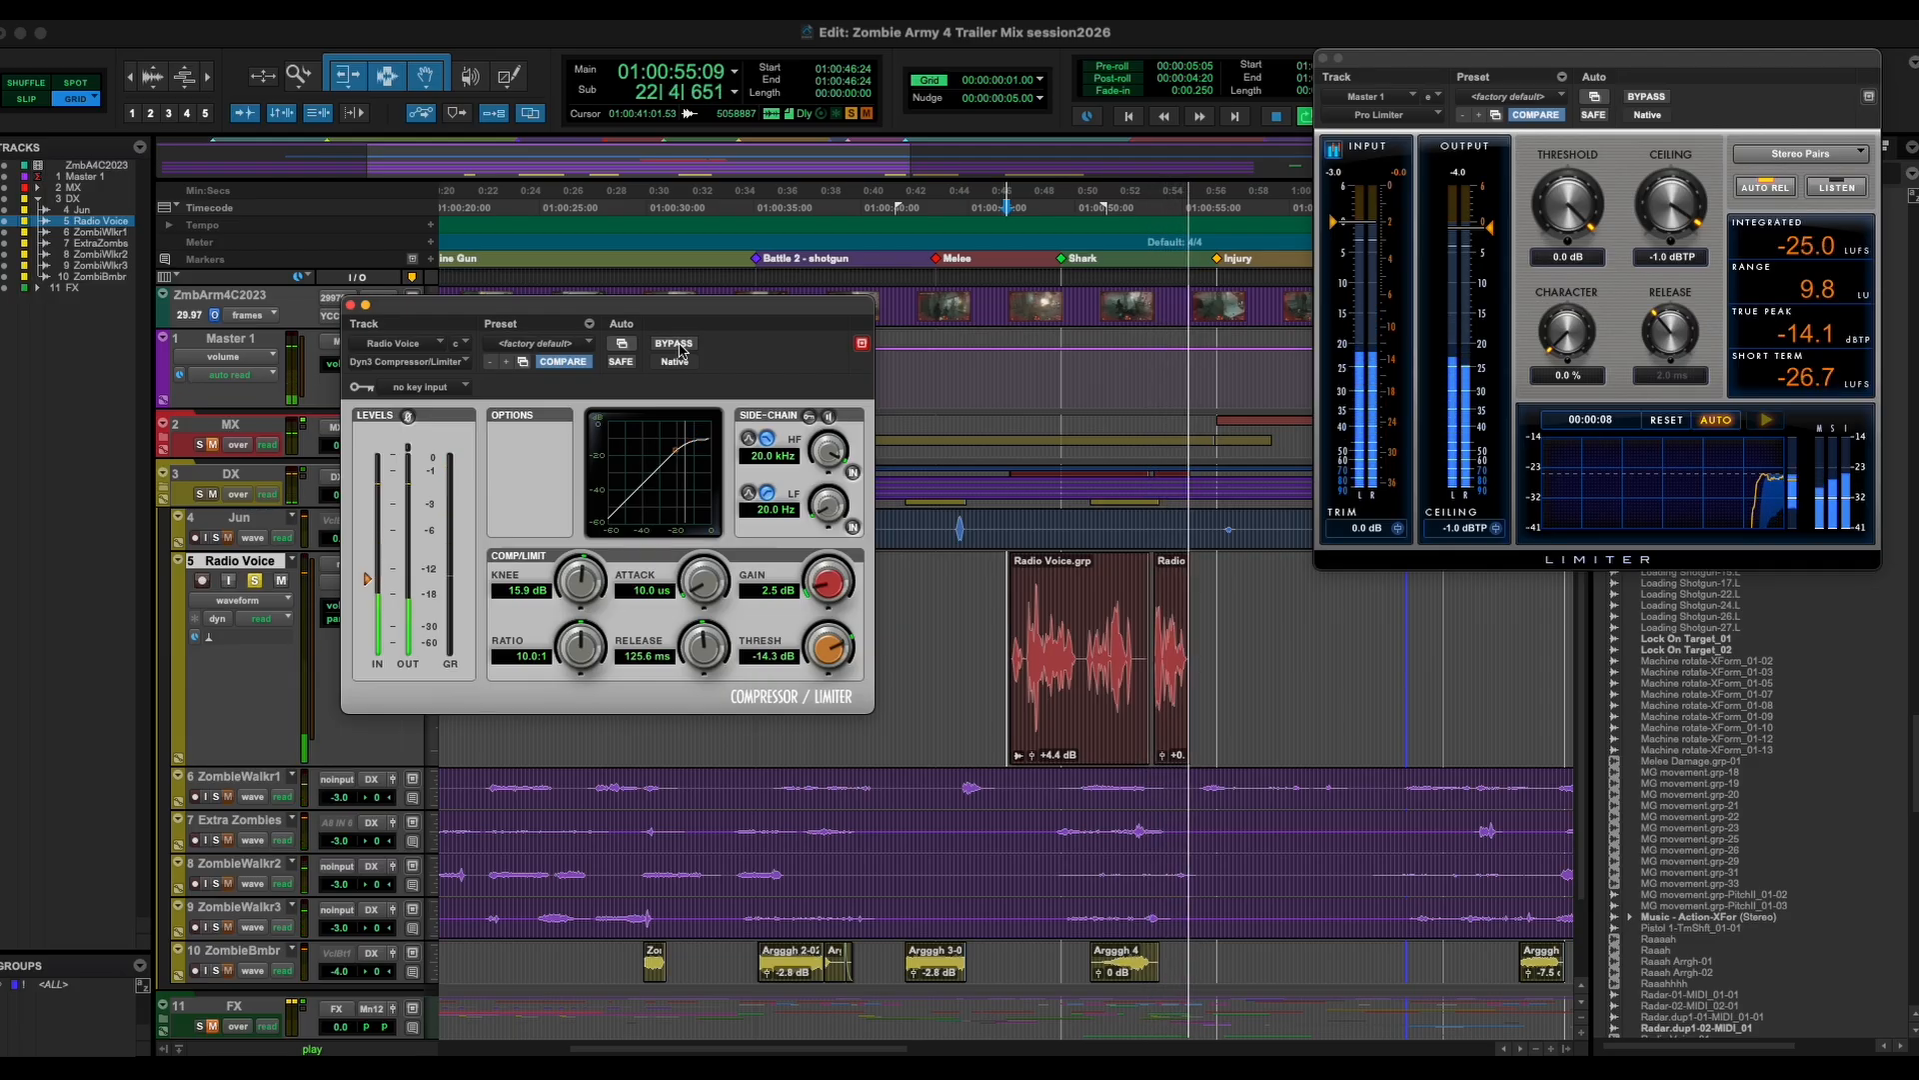
key(space)
Close the compressor window, unsolo the Radio Voice track and play it with the other DX tracks from about 0:46.
click(351, 305)
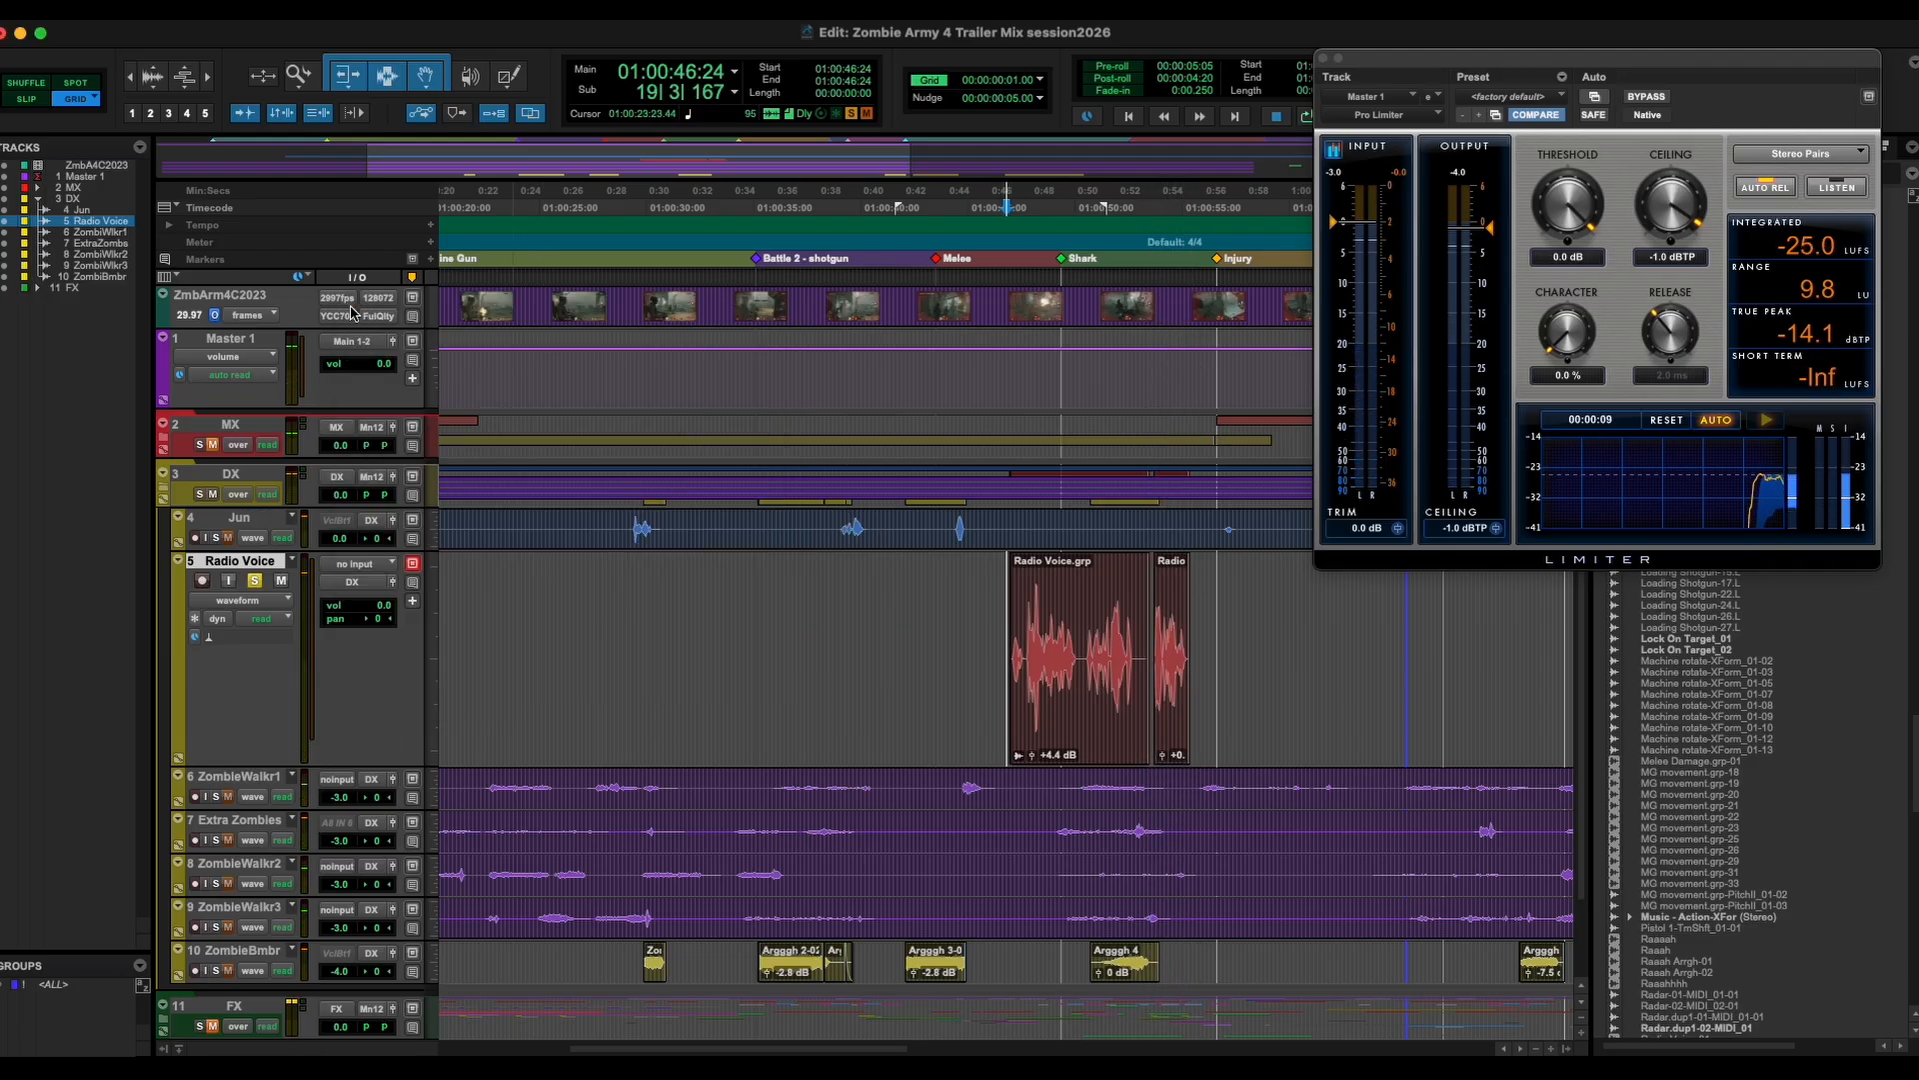
key(super+equal)
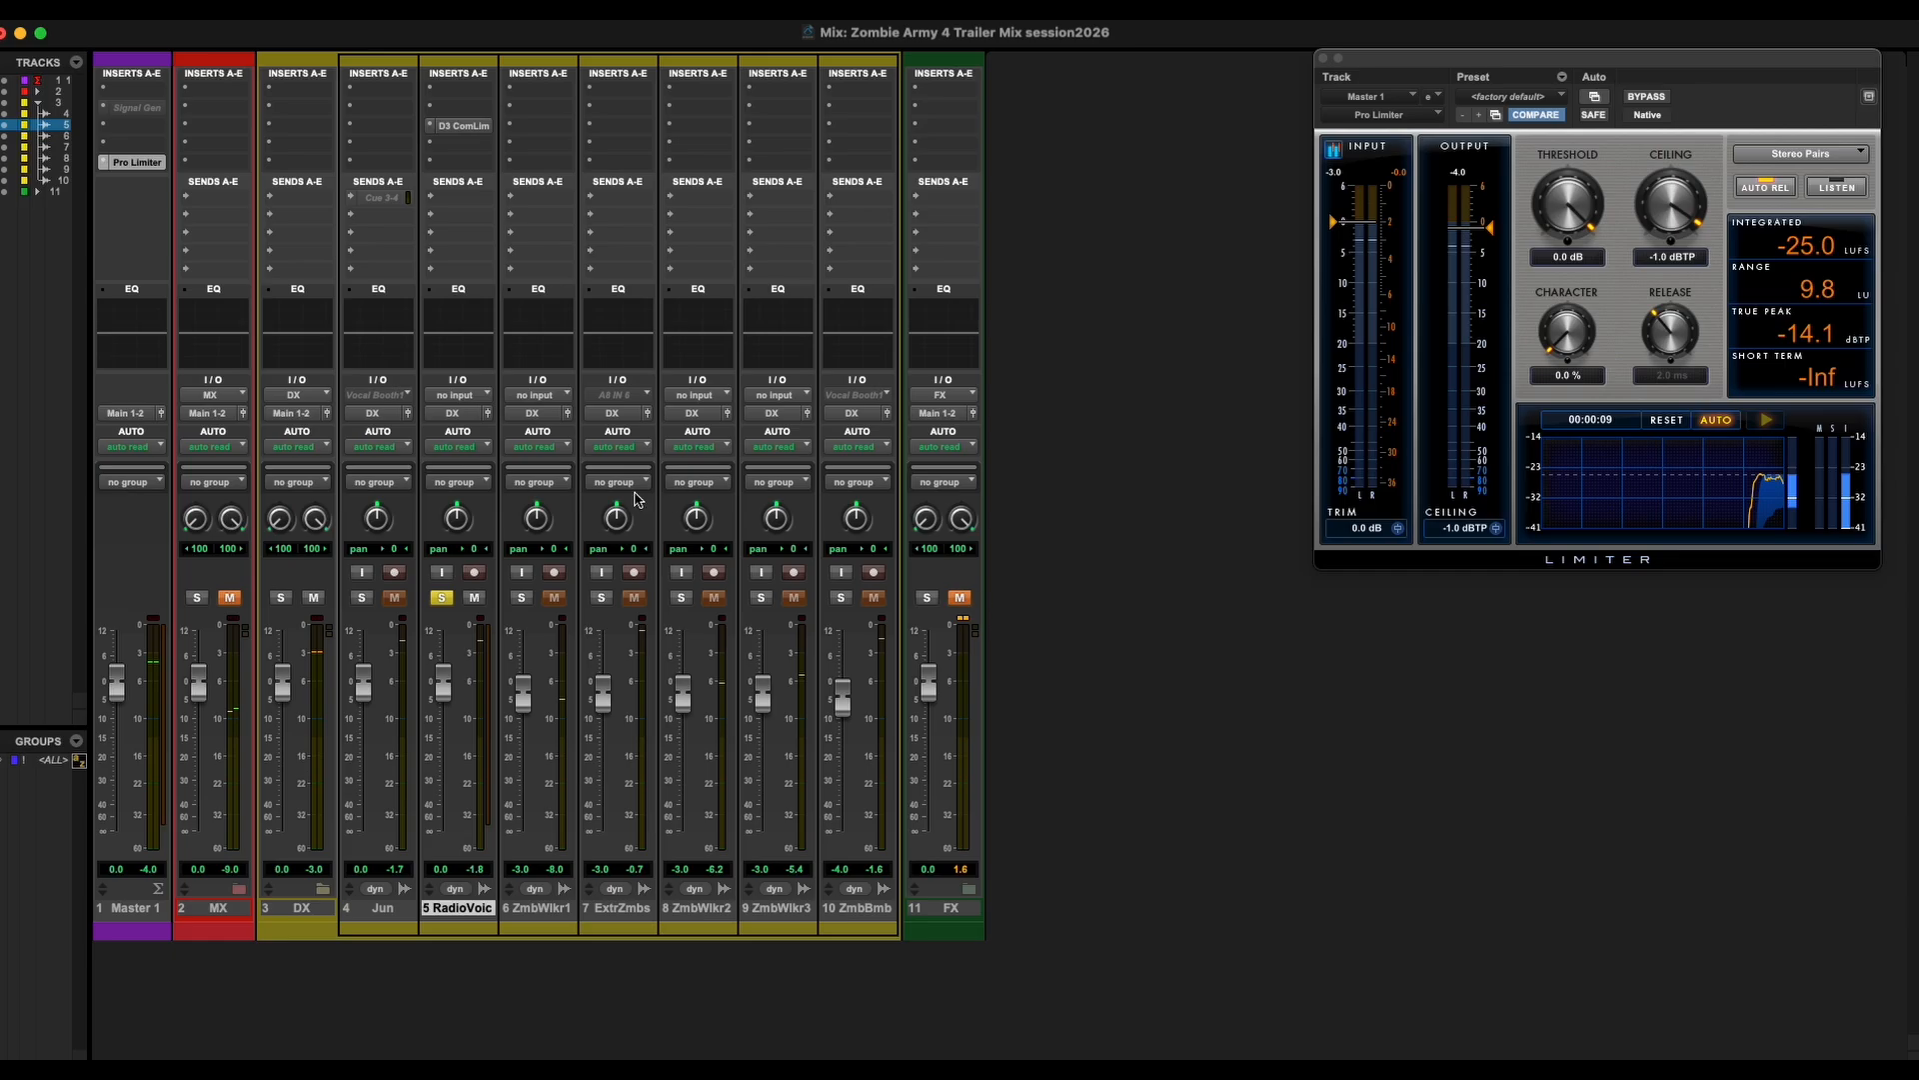
key(super+equal)
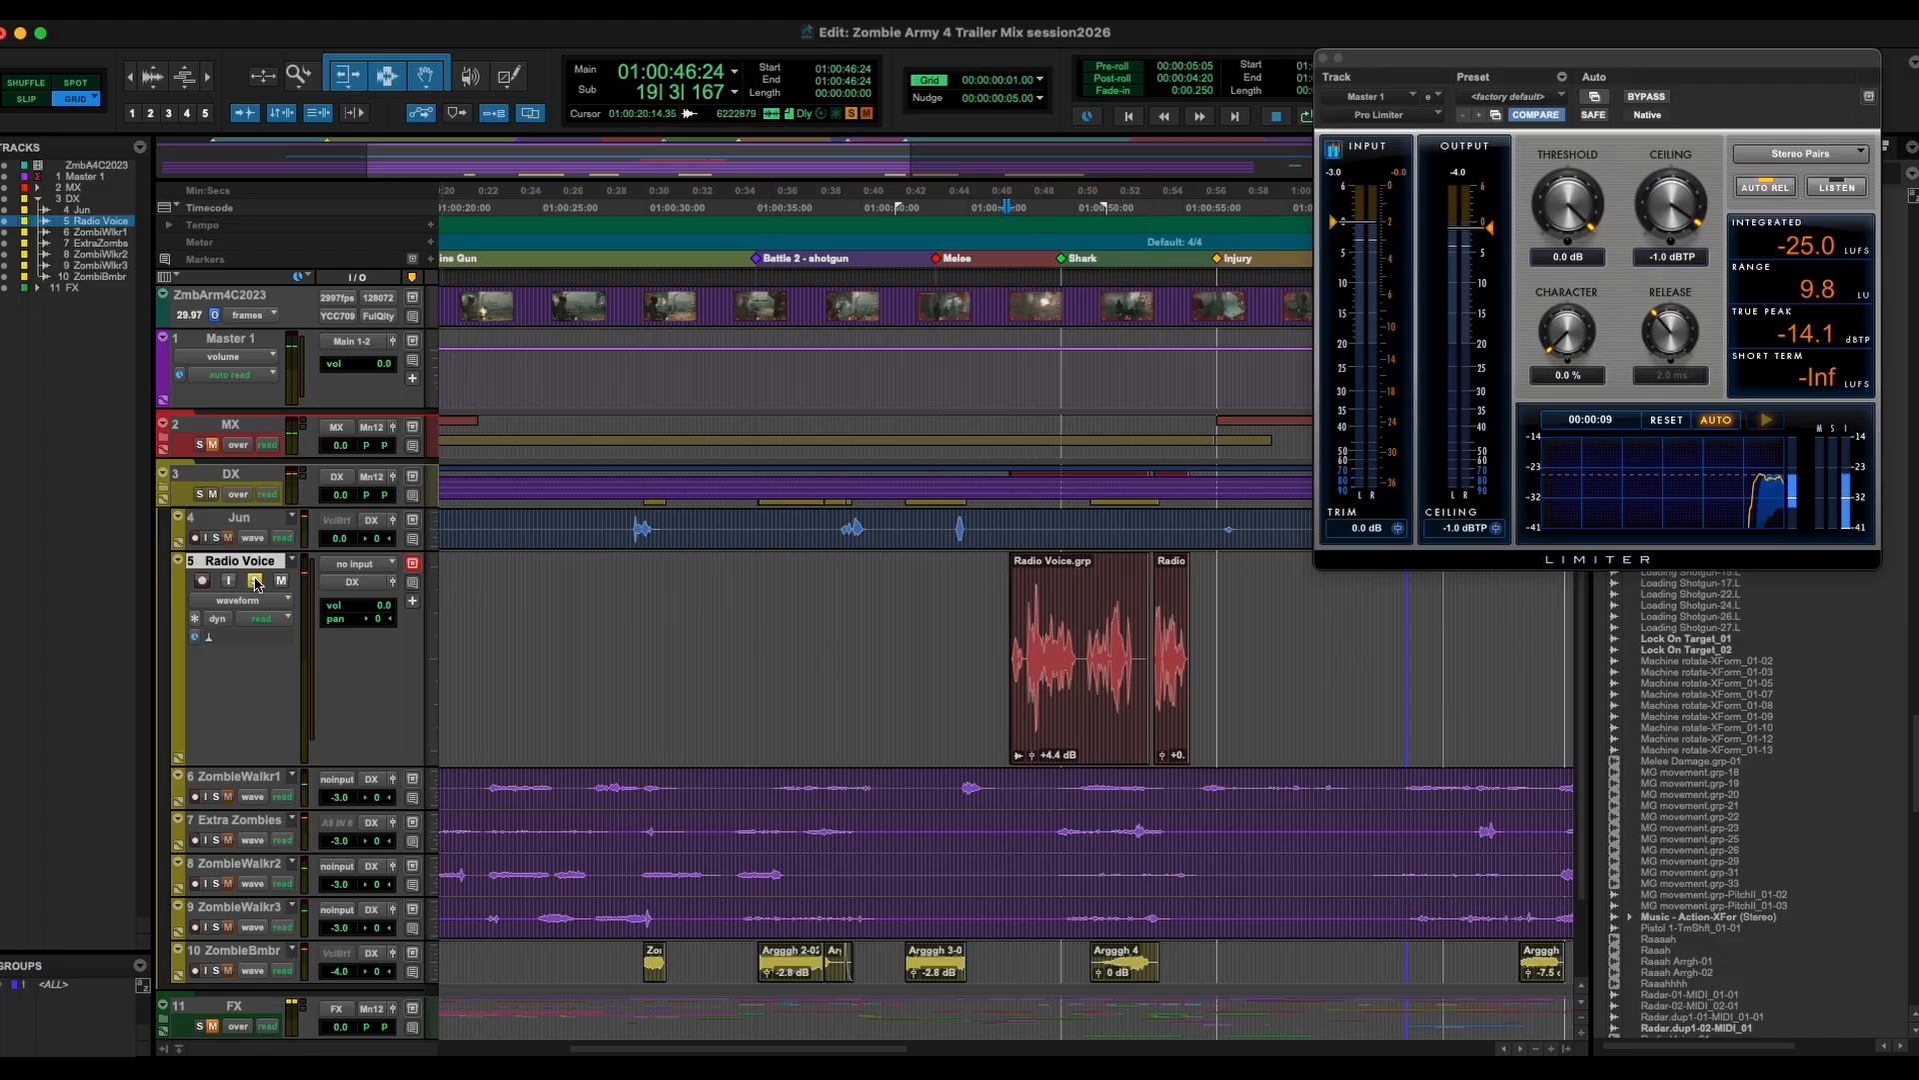
click(997, 608)
key(space)
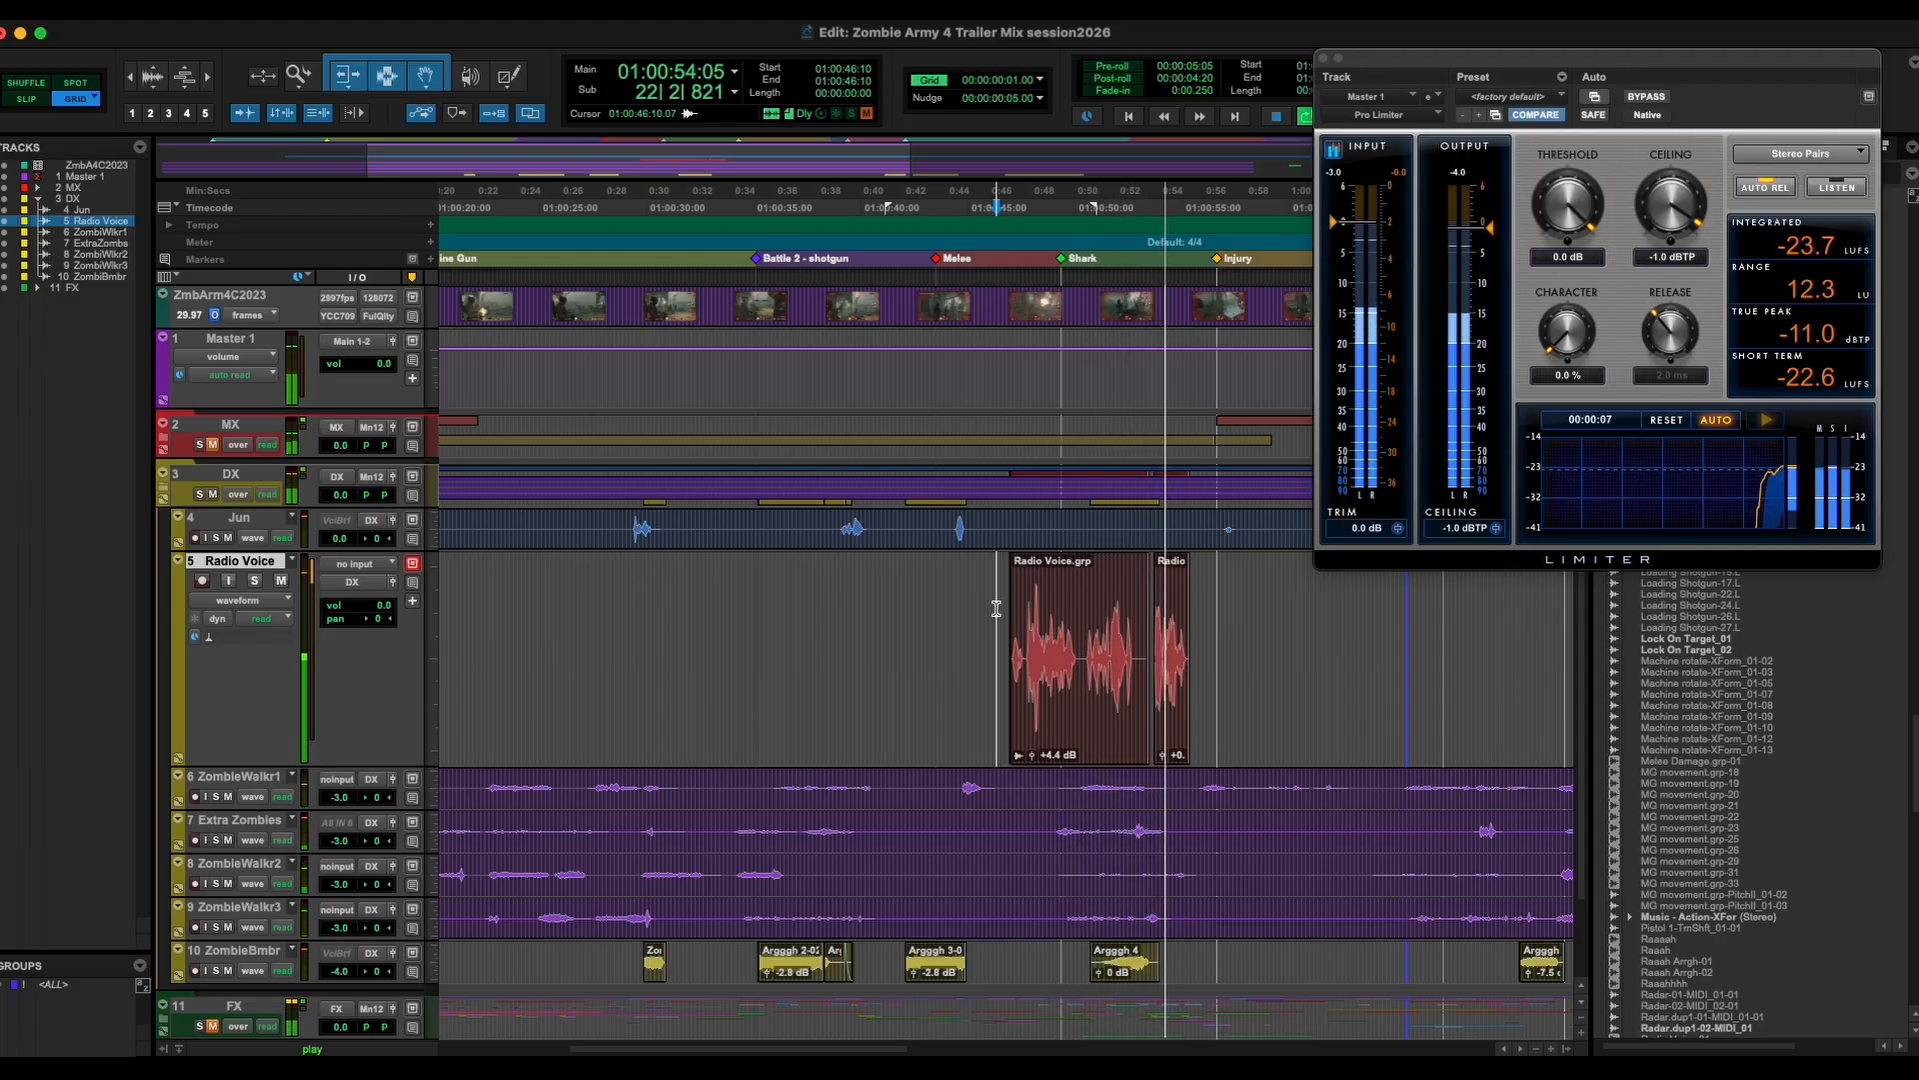
Clear the Radio Voice peak level readout in the mixer and replay from about 0:46 to check its level.
key(super+equal)
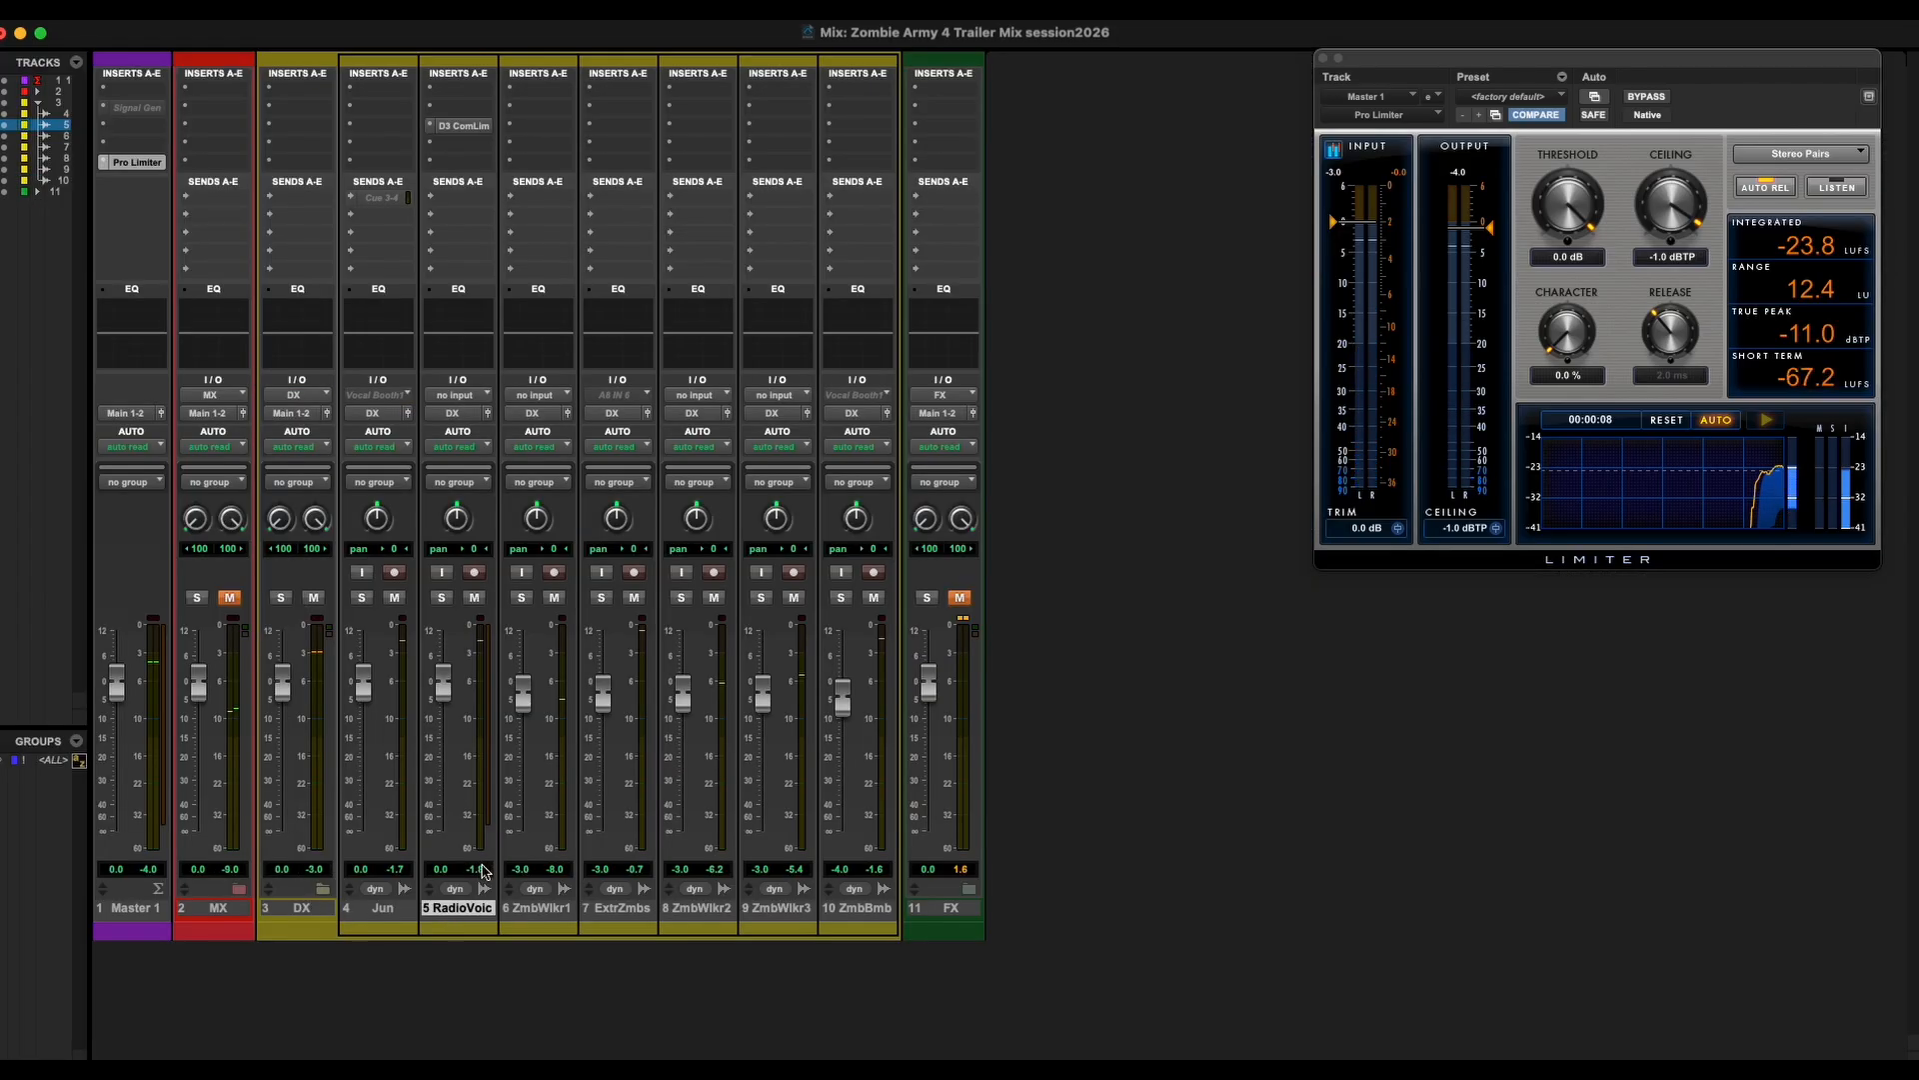
key(space)
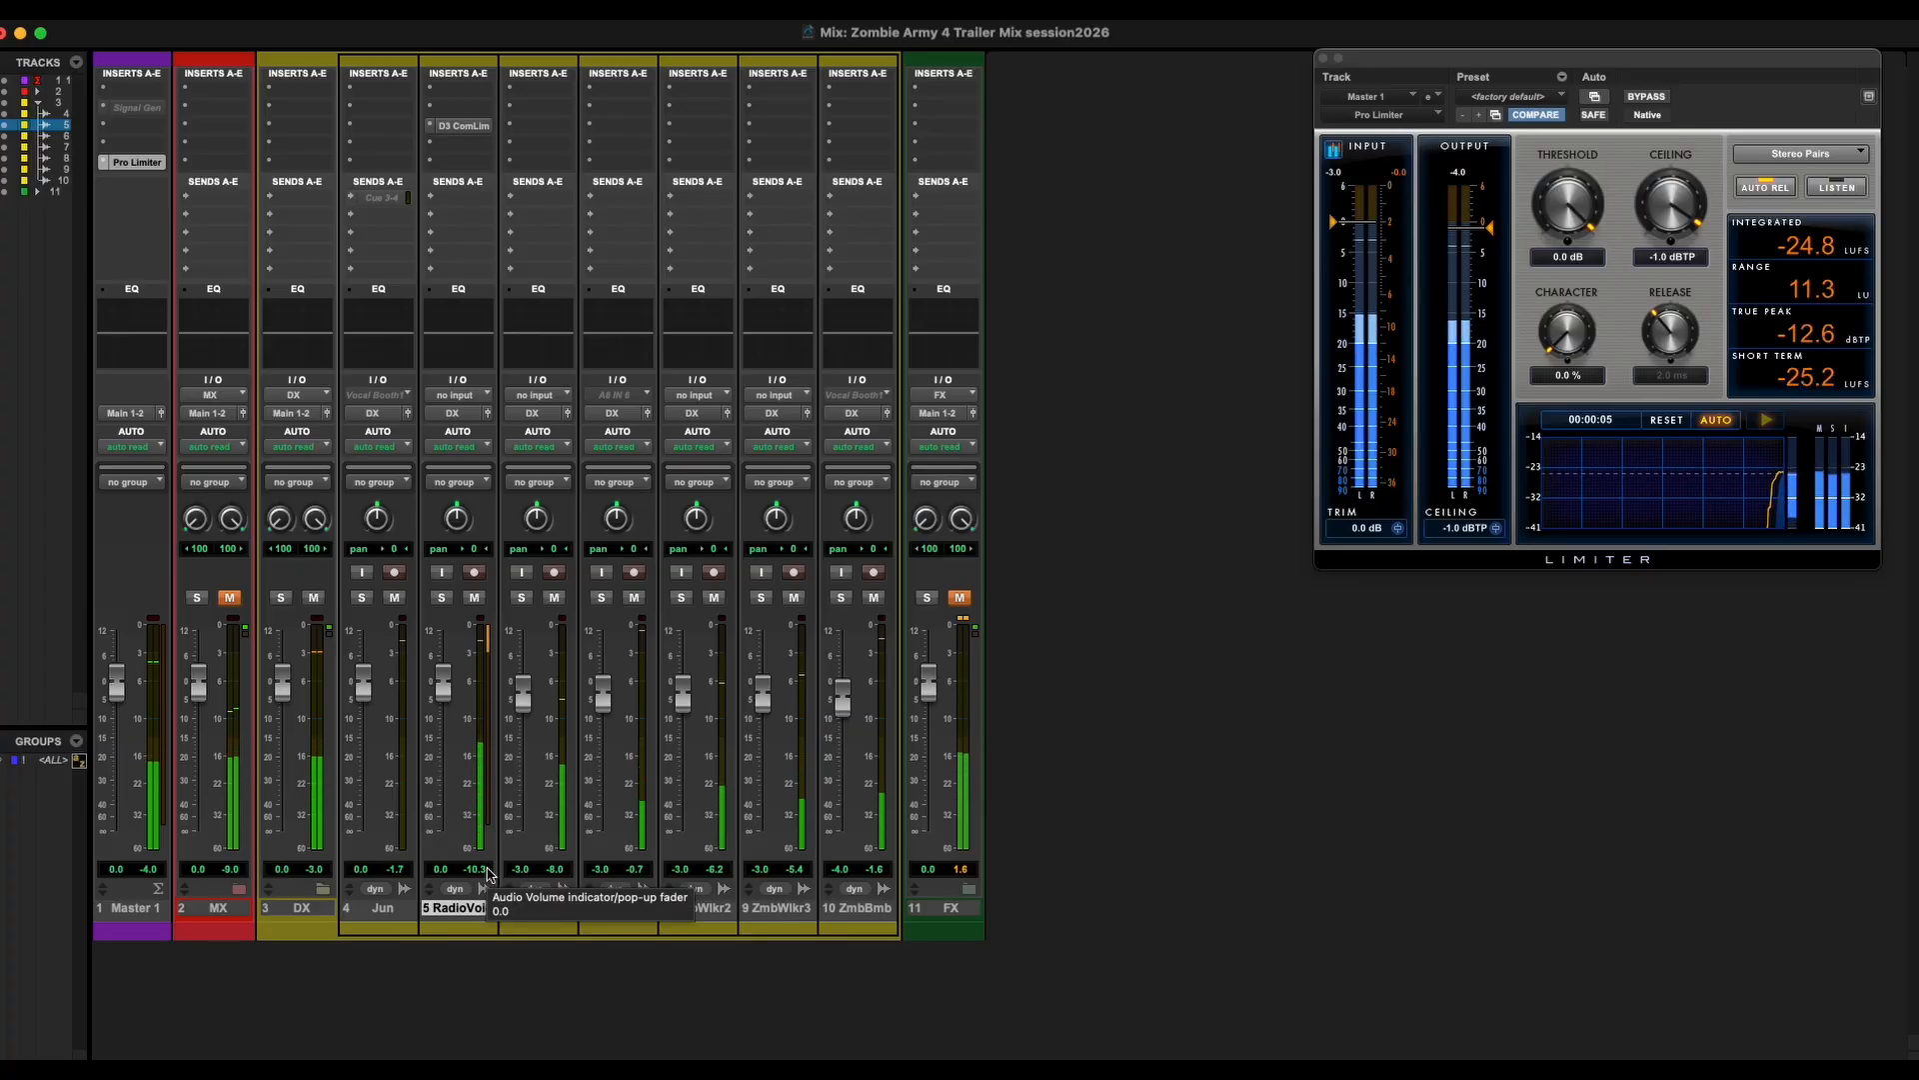
key(space)
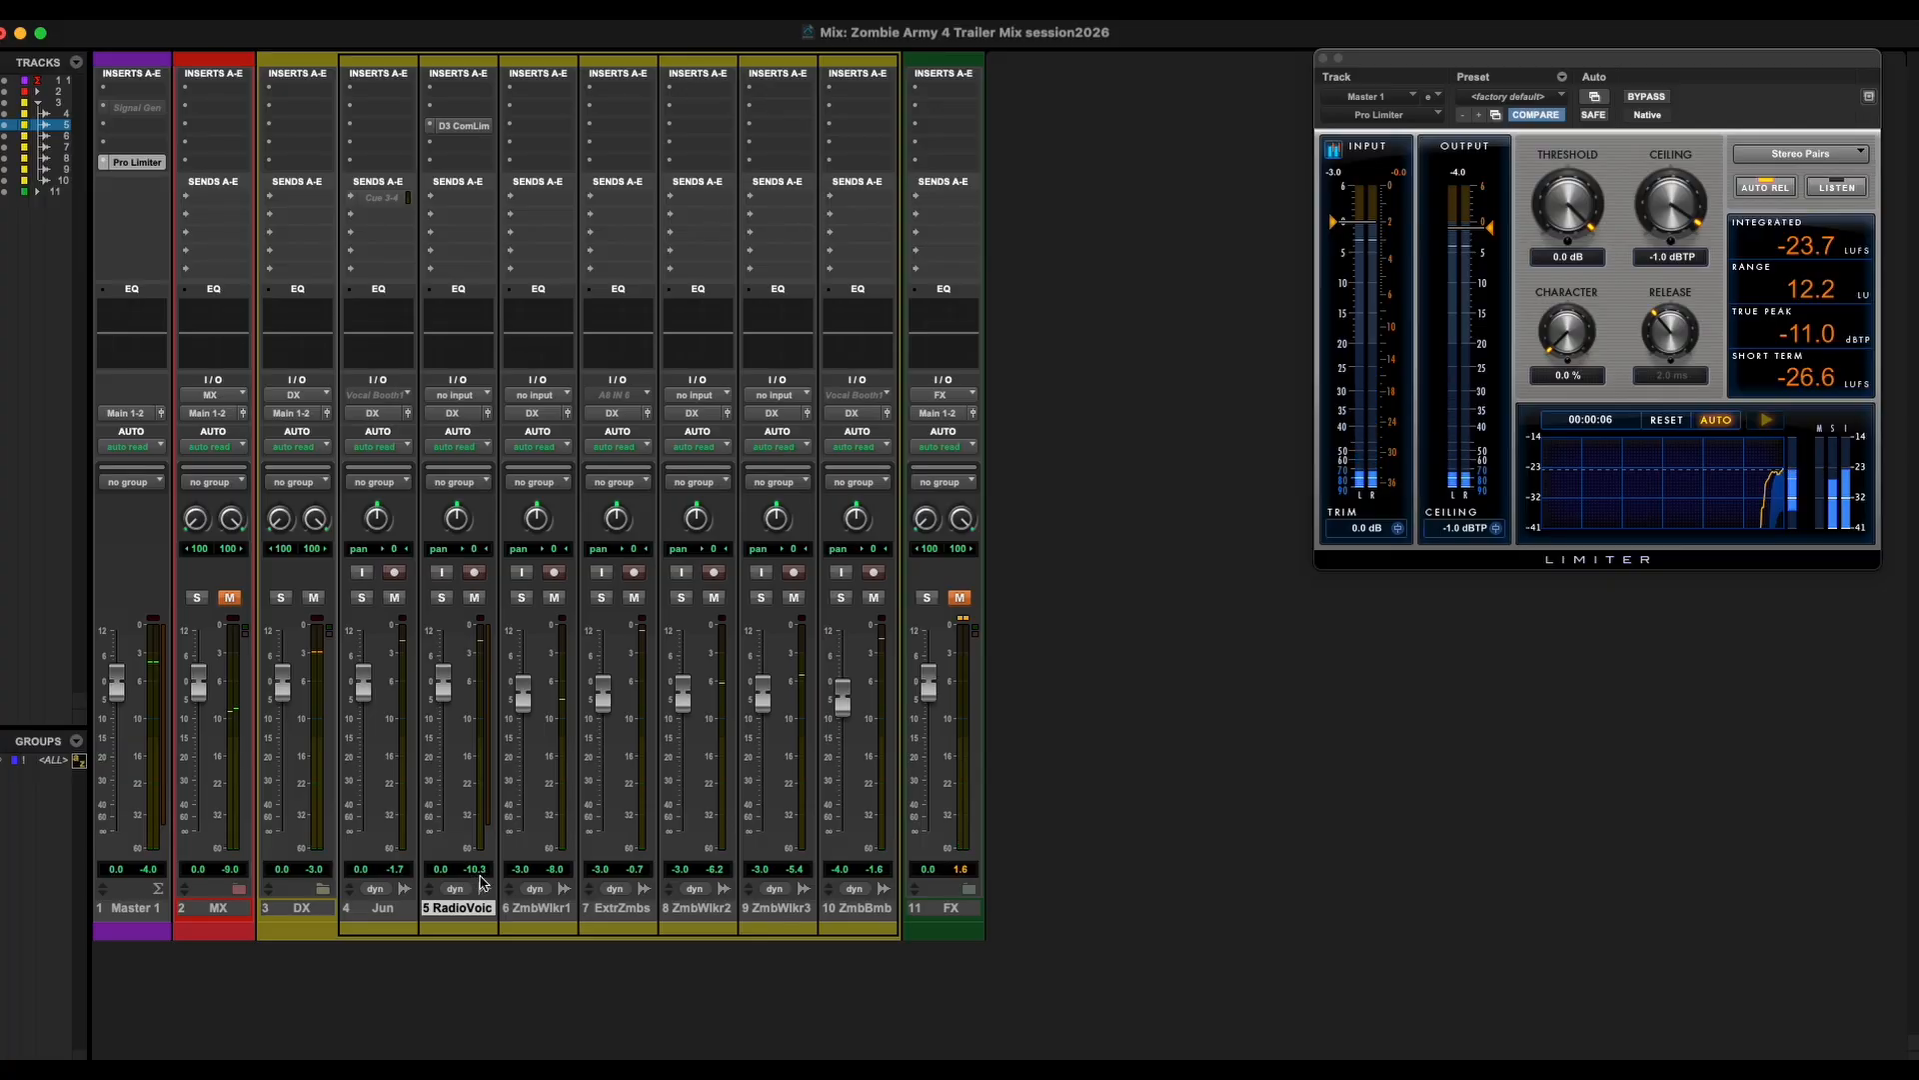
key(super+equal)
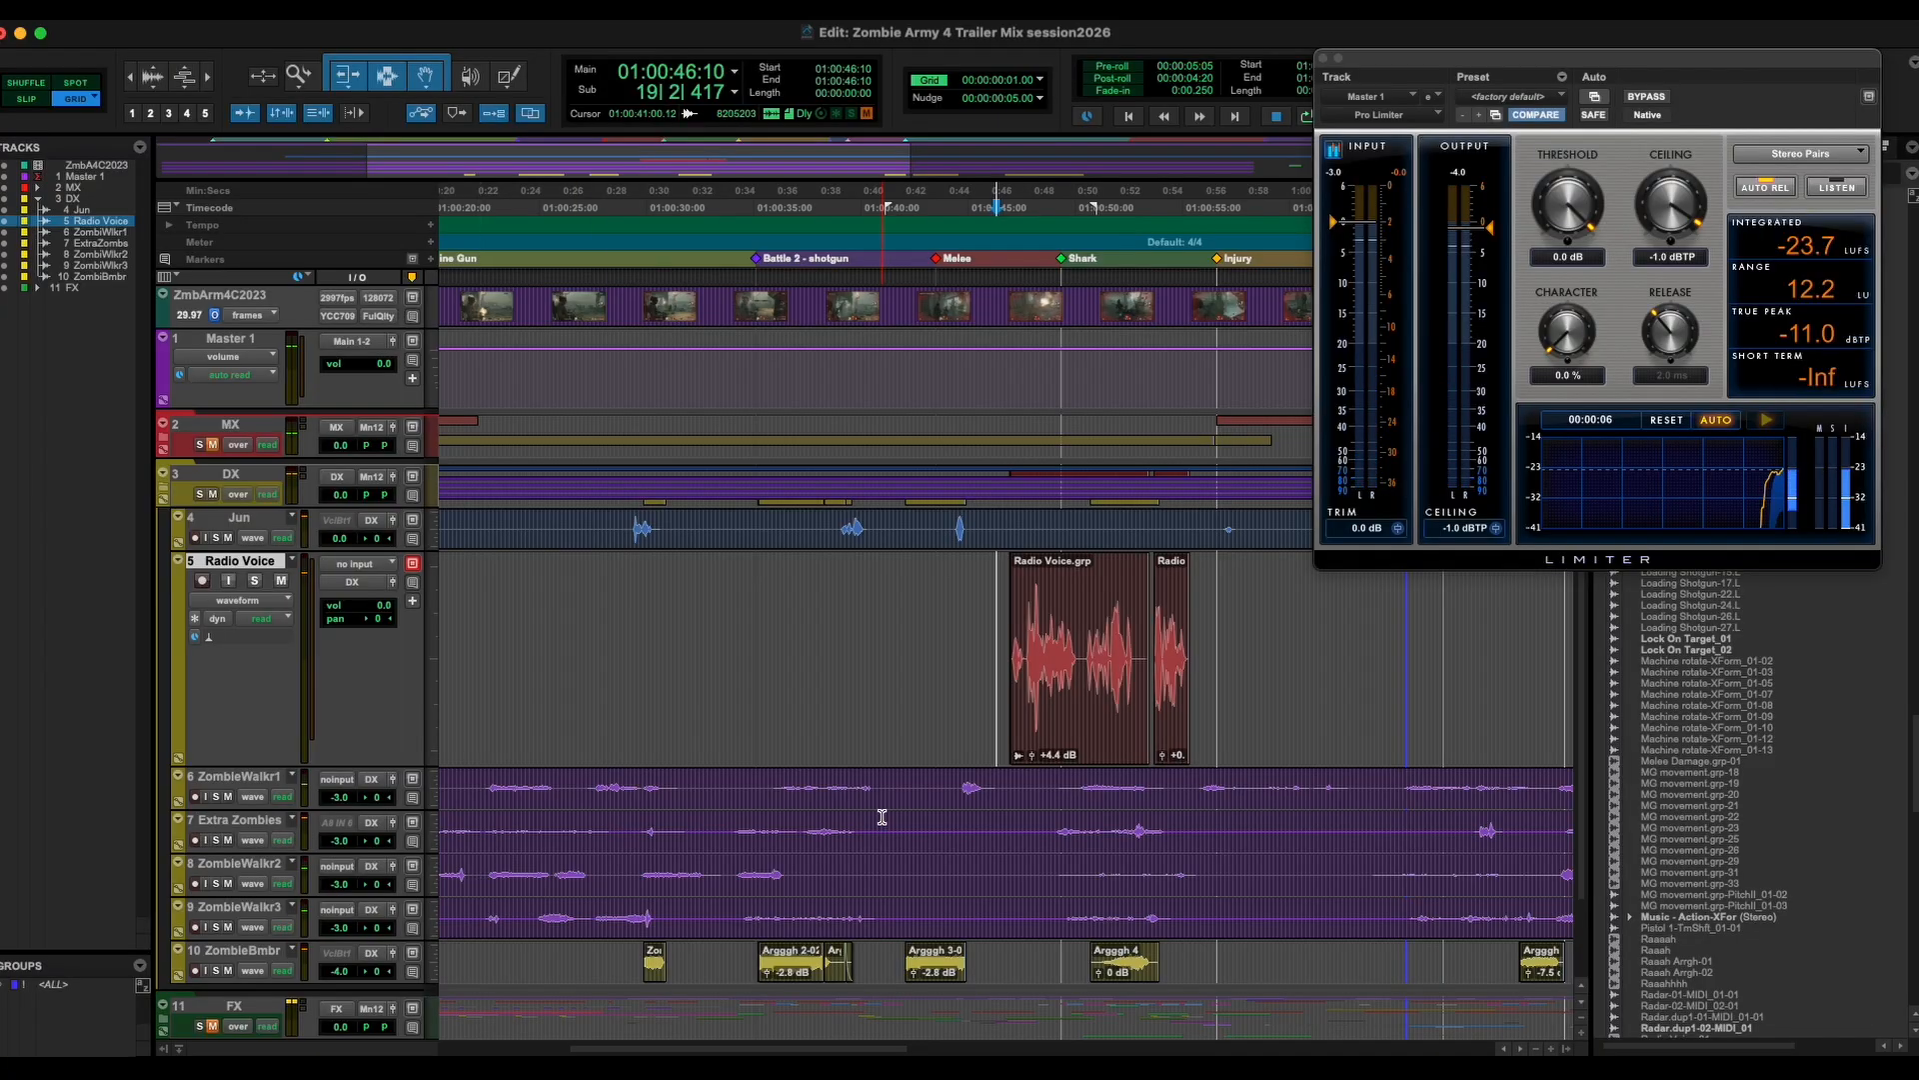
Group the Zombie Walker 1, Extra Zombies, Zombie Walker 2 and Zombie Walker 3 tracks as a Mix/Edit group named Zombie with ID z.
key(super+equal)
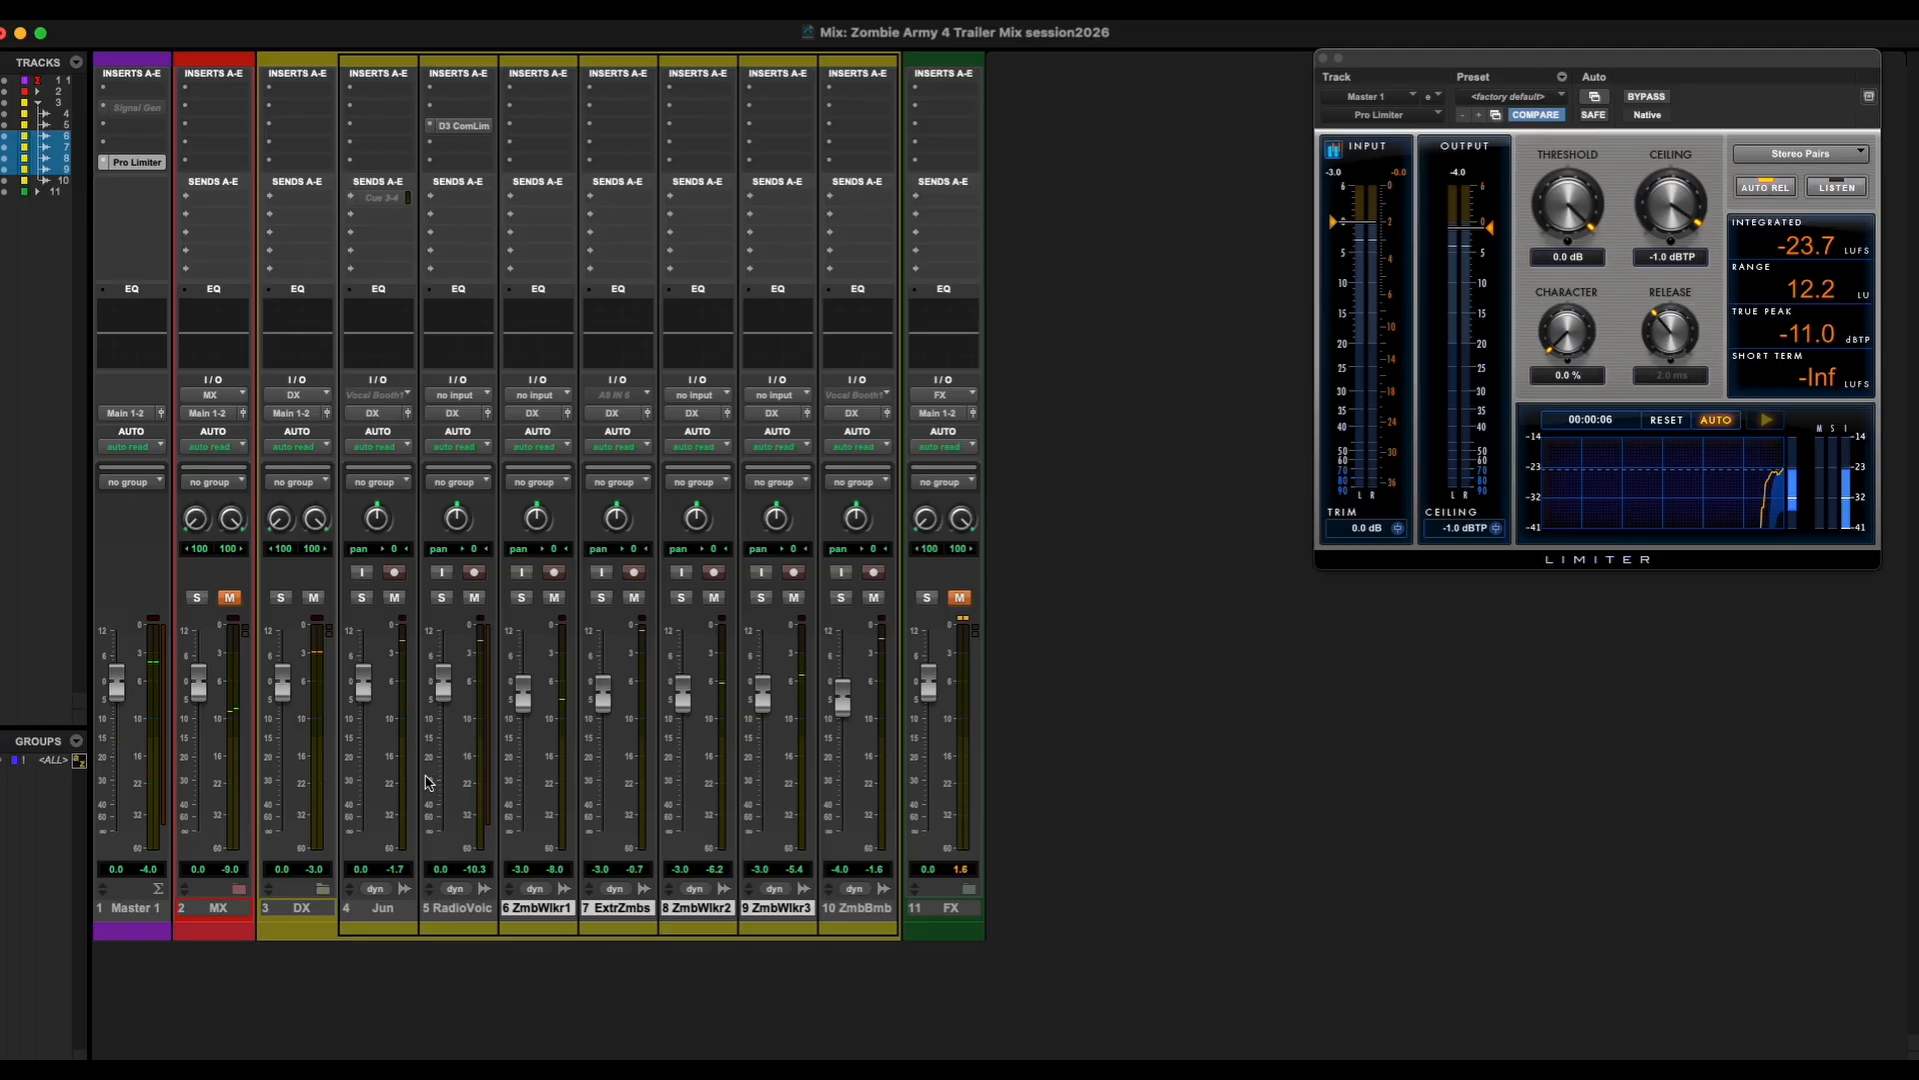
key(super+g)
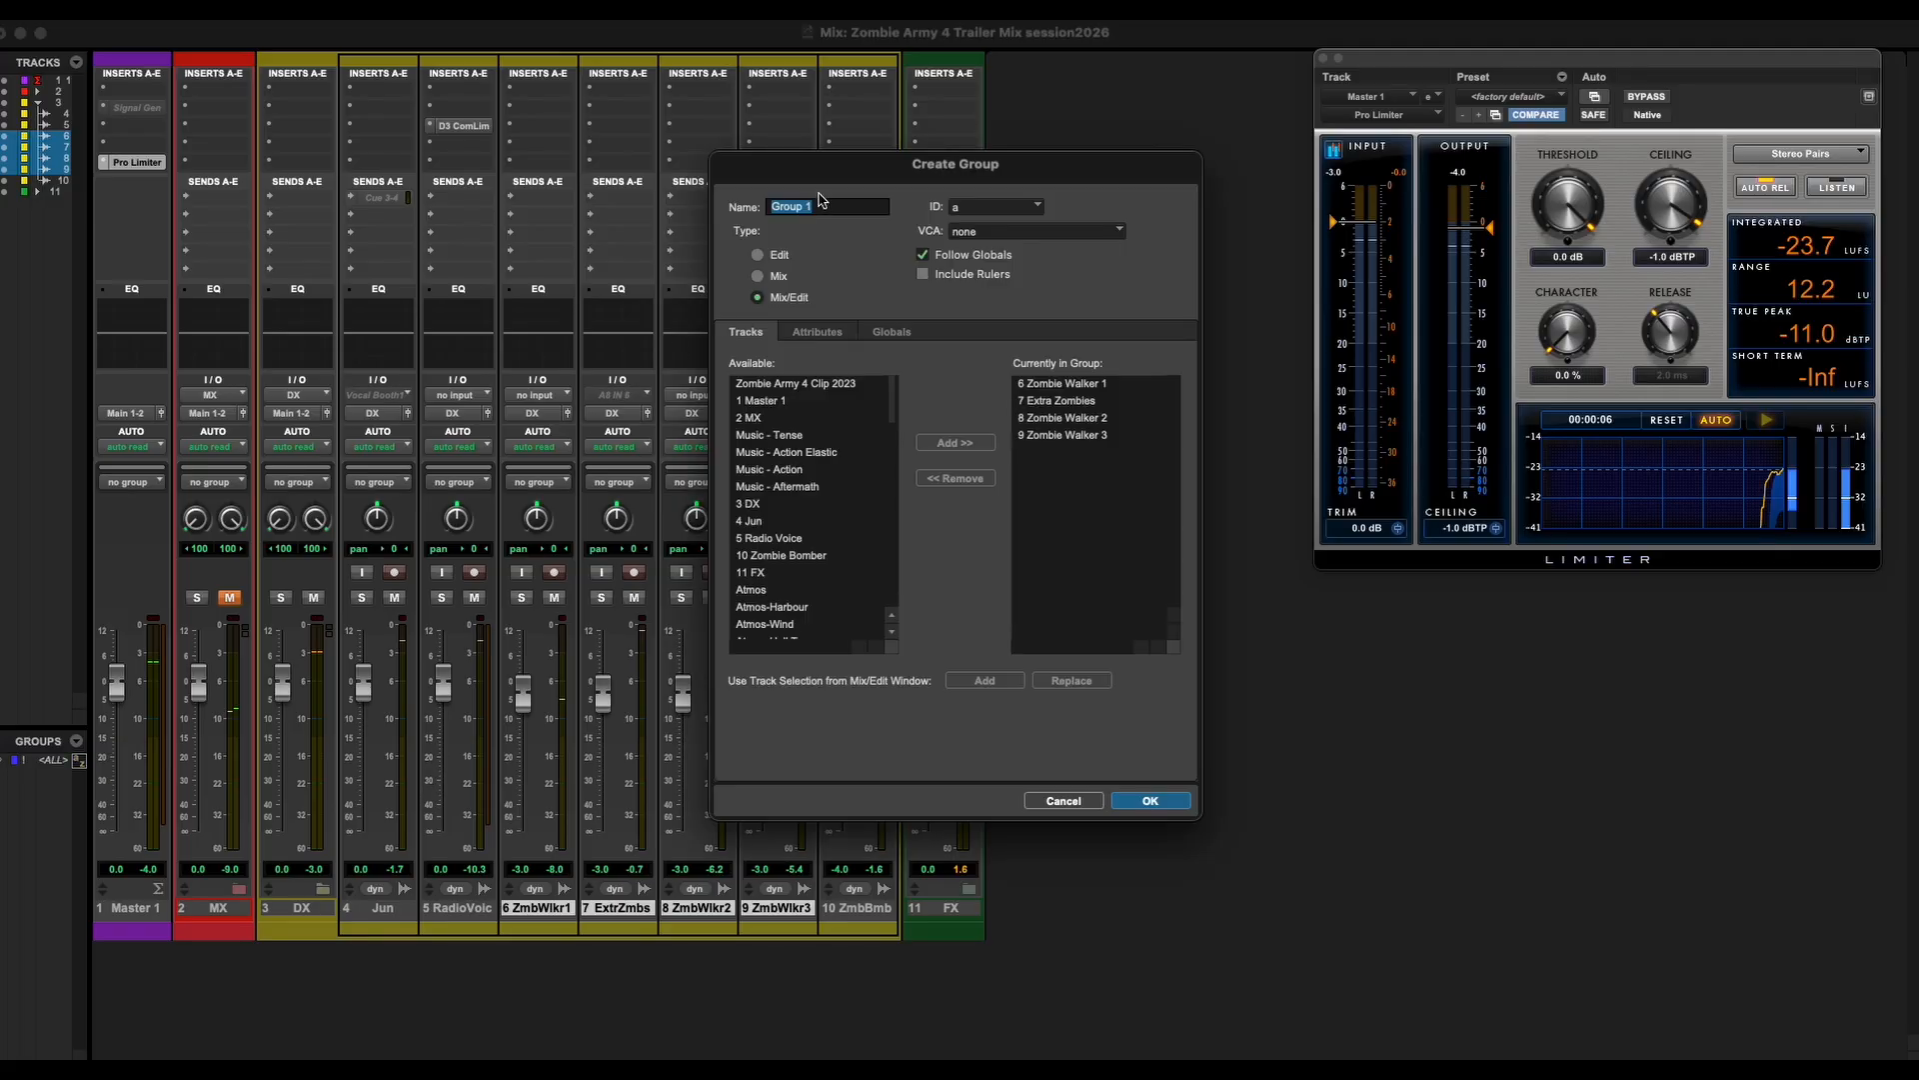
click(944, 210)
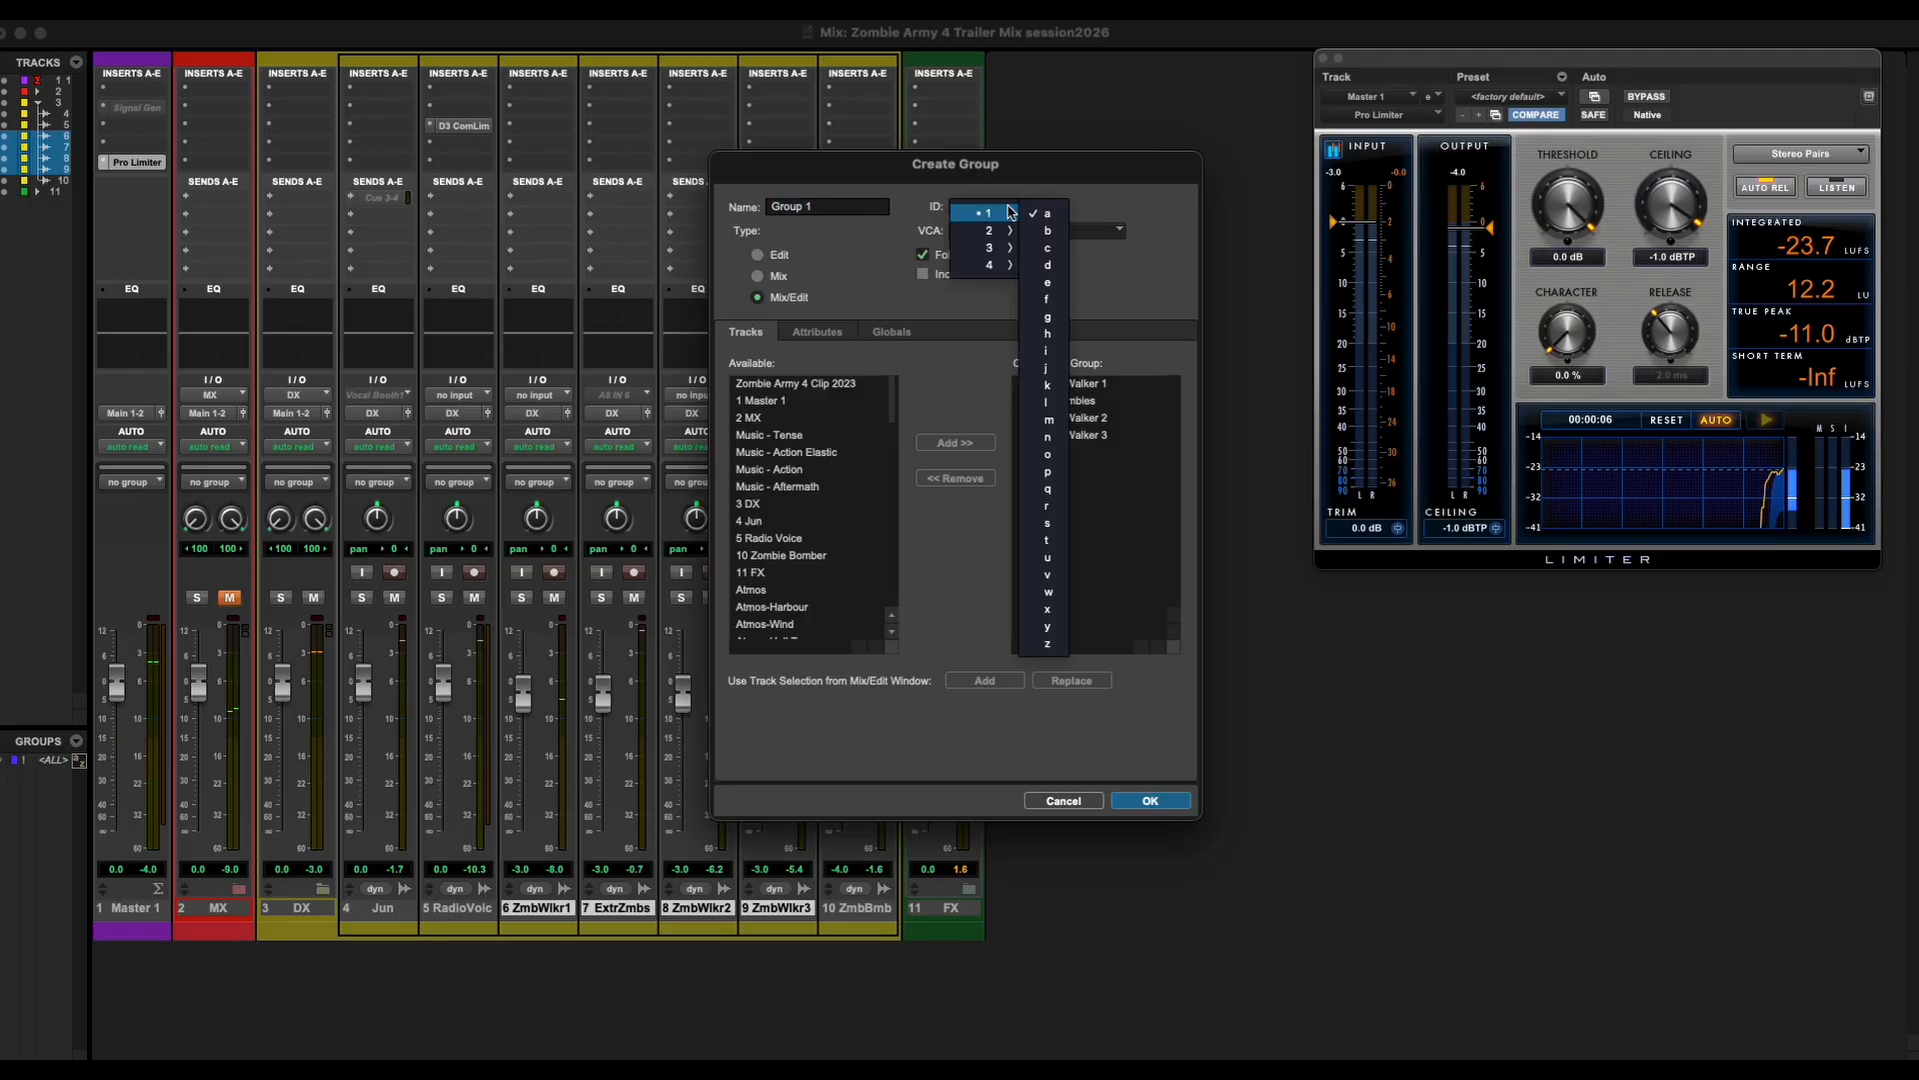
click(1049, 645)
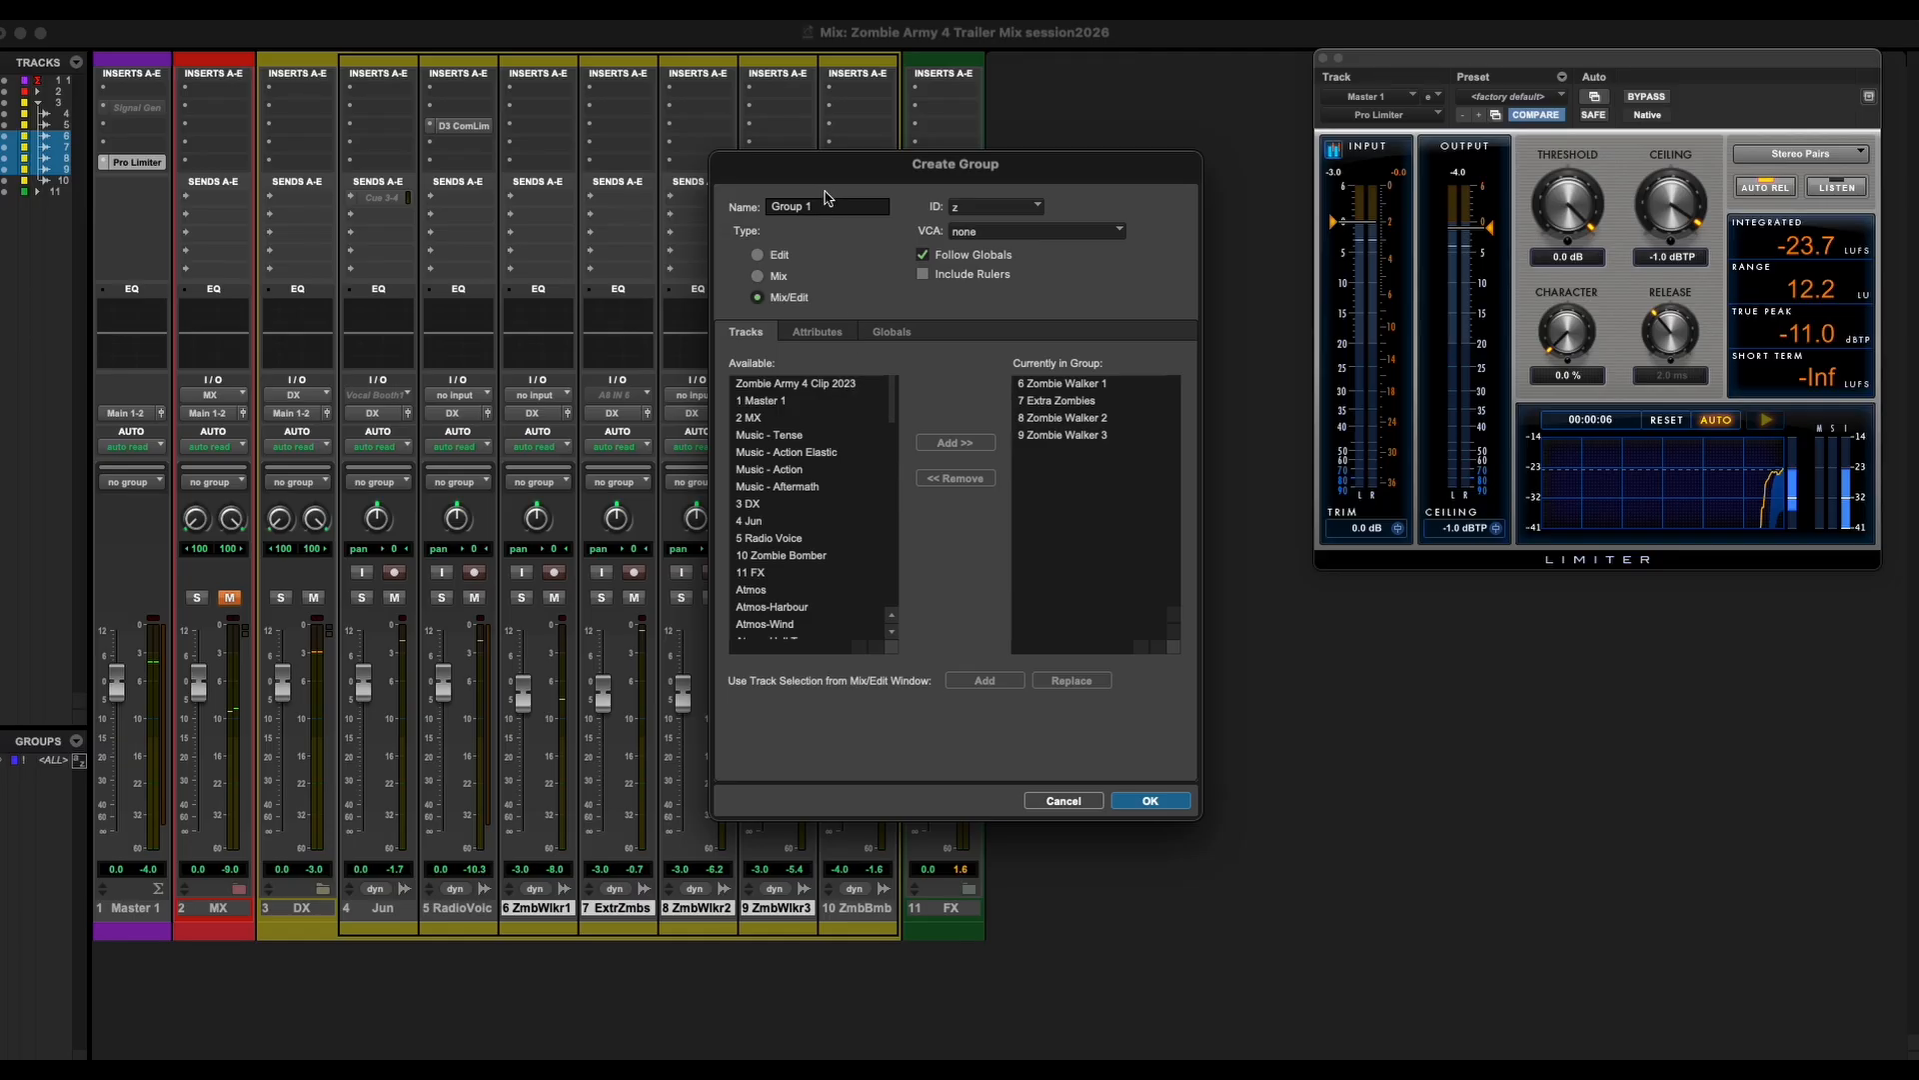
text(Zombie)
key(Return)
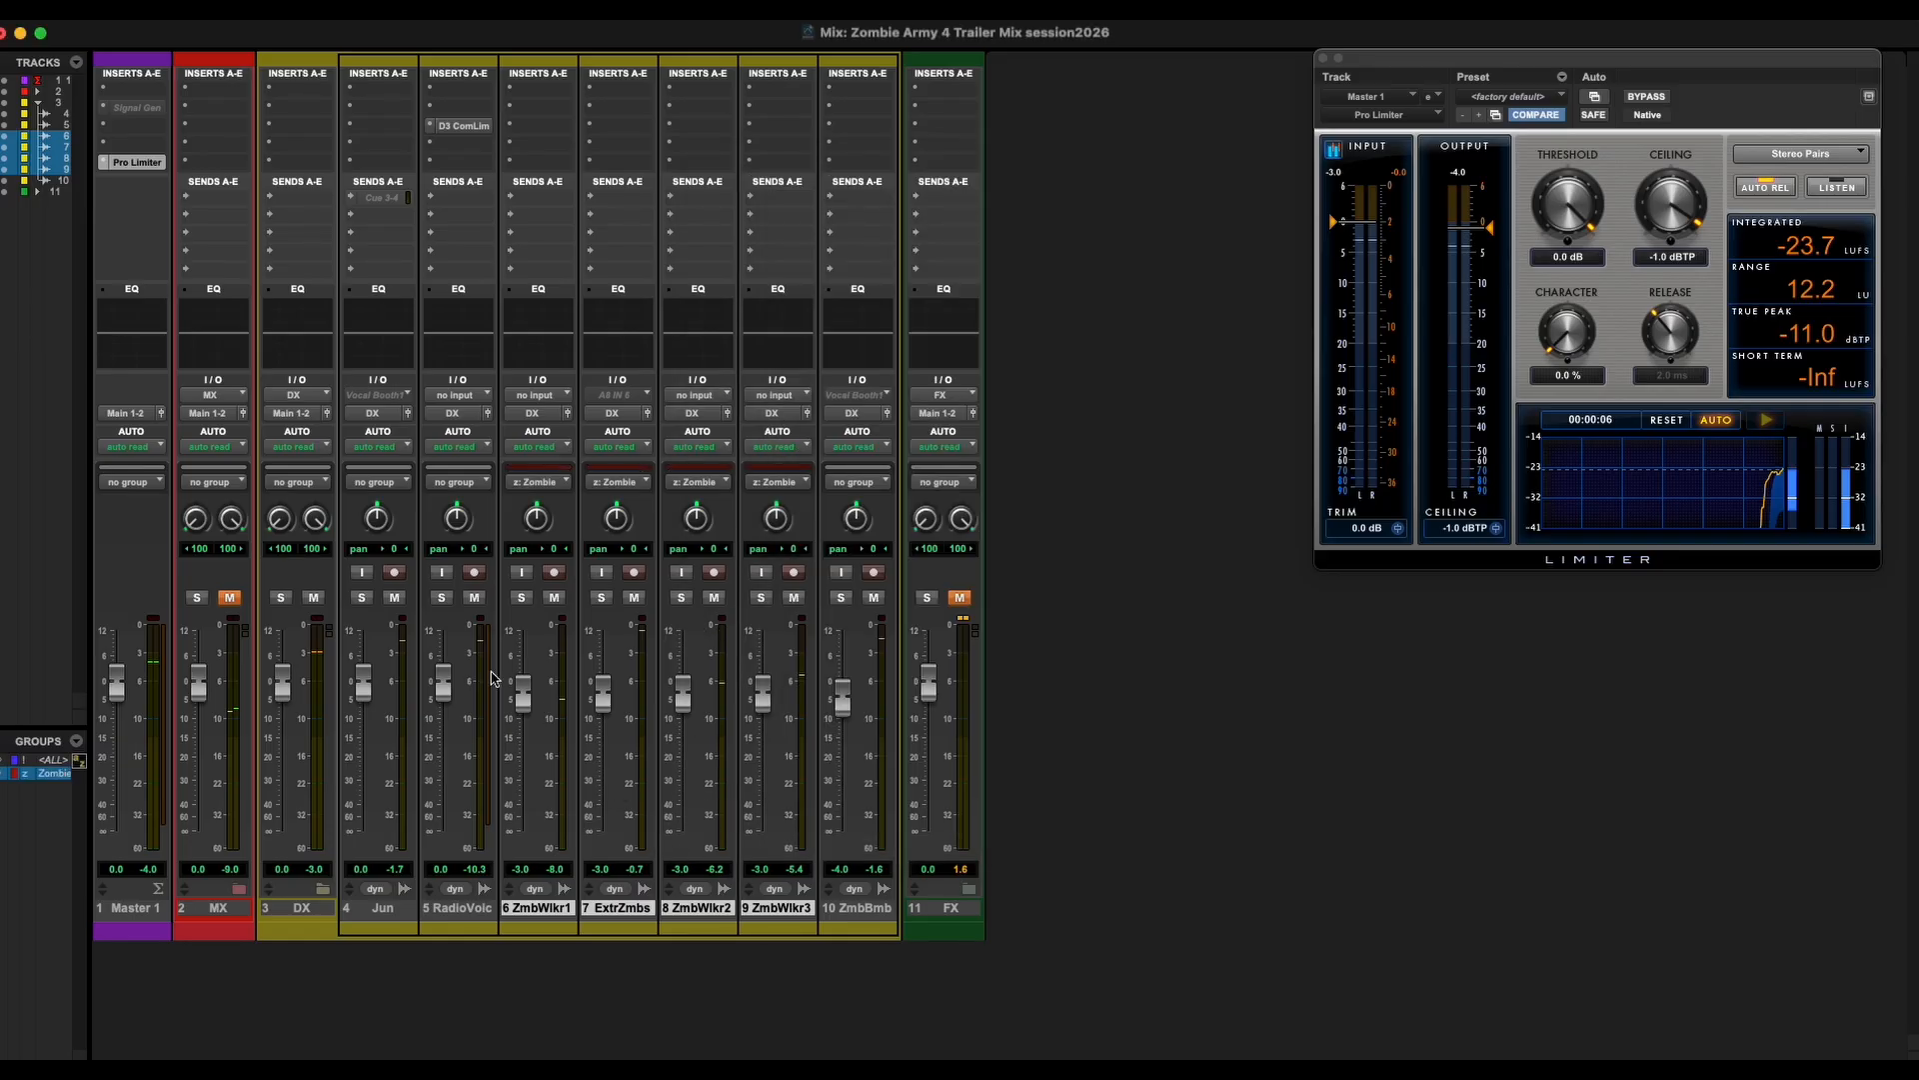
Lower the Zombie group's faders to -6.0 dB and the Zombie Bomber fader to -4.9 dB, auditioning the balance.
drag(526, 697, 526, 705)
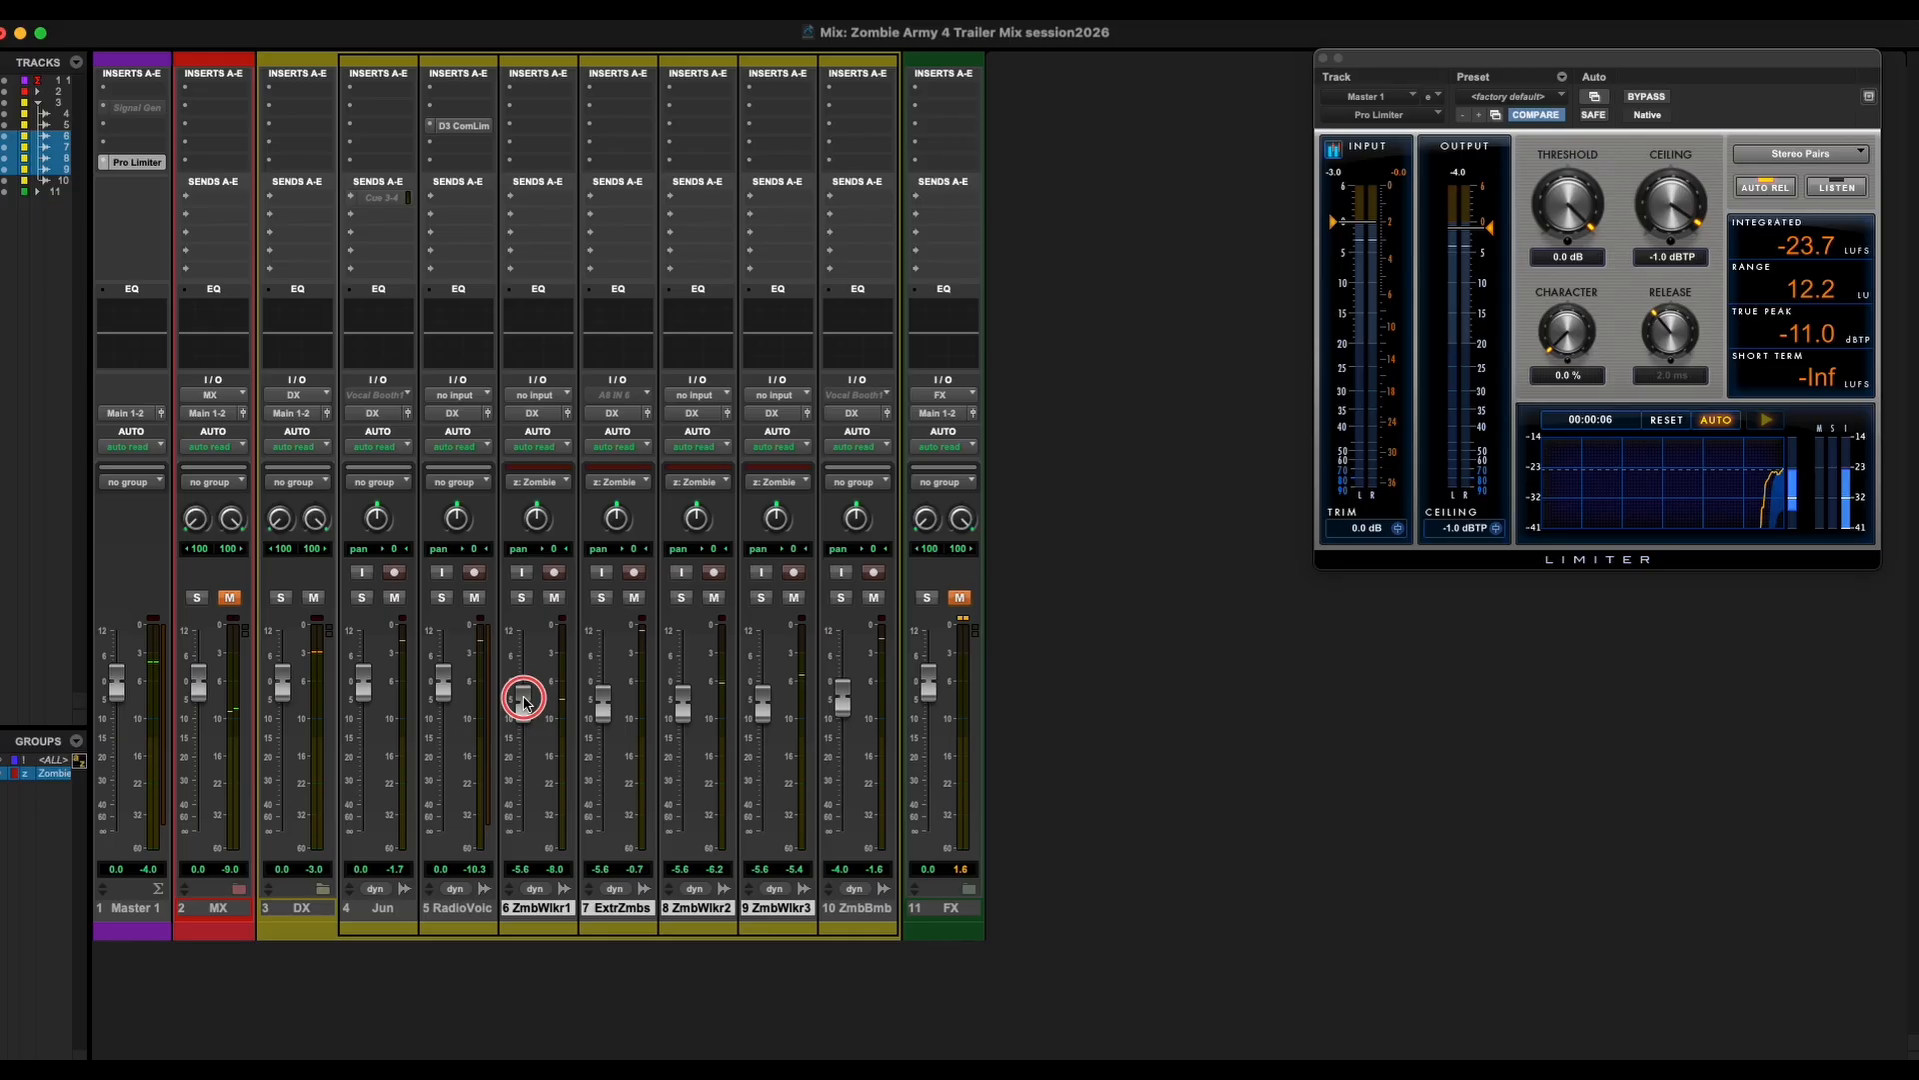
drag(523, 703, 525, 717)
key(space)
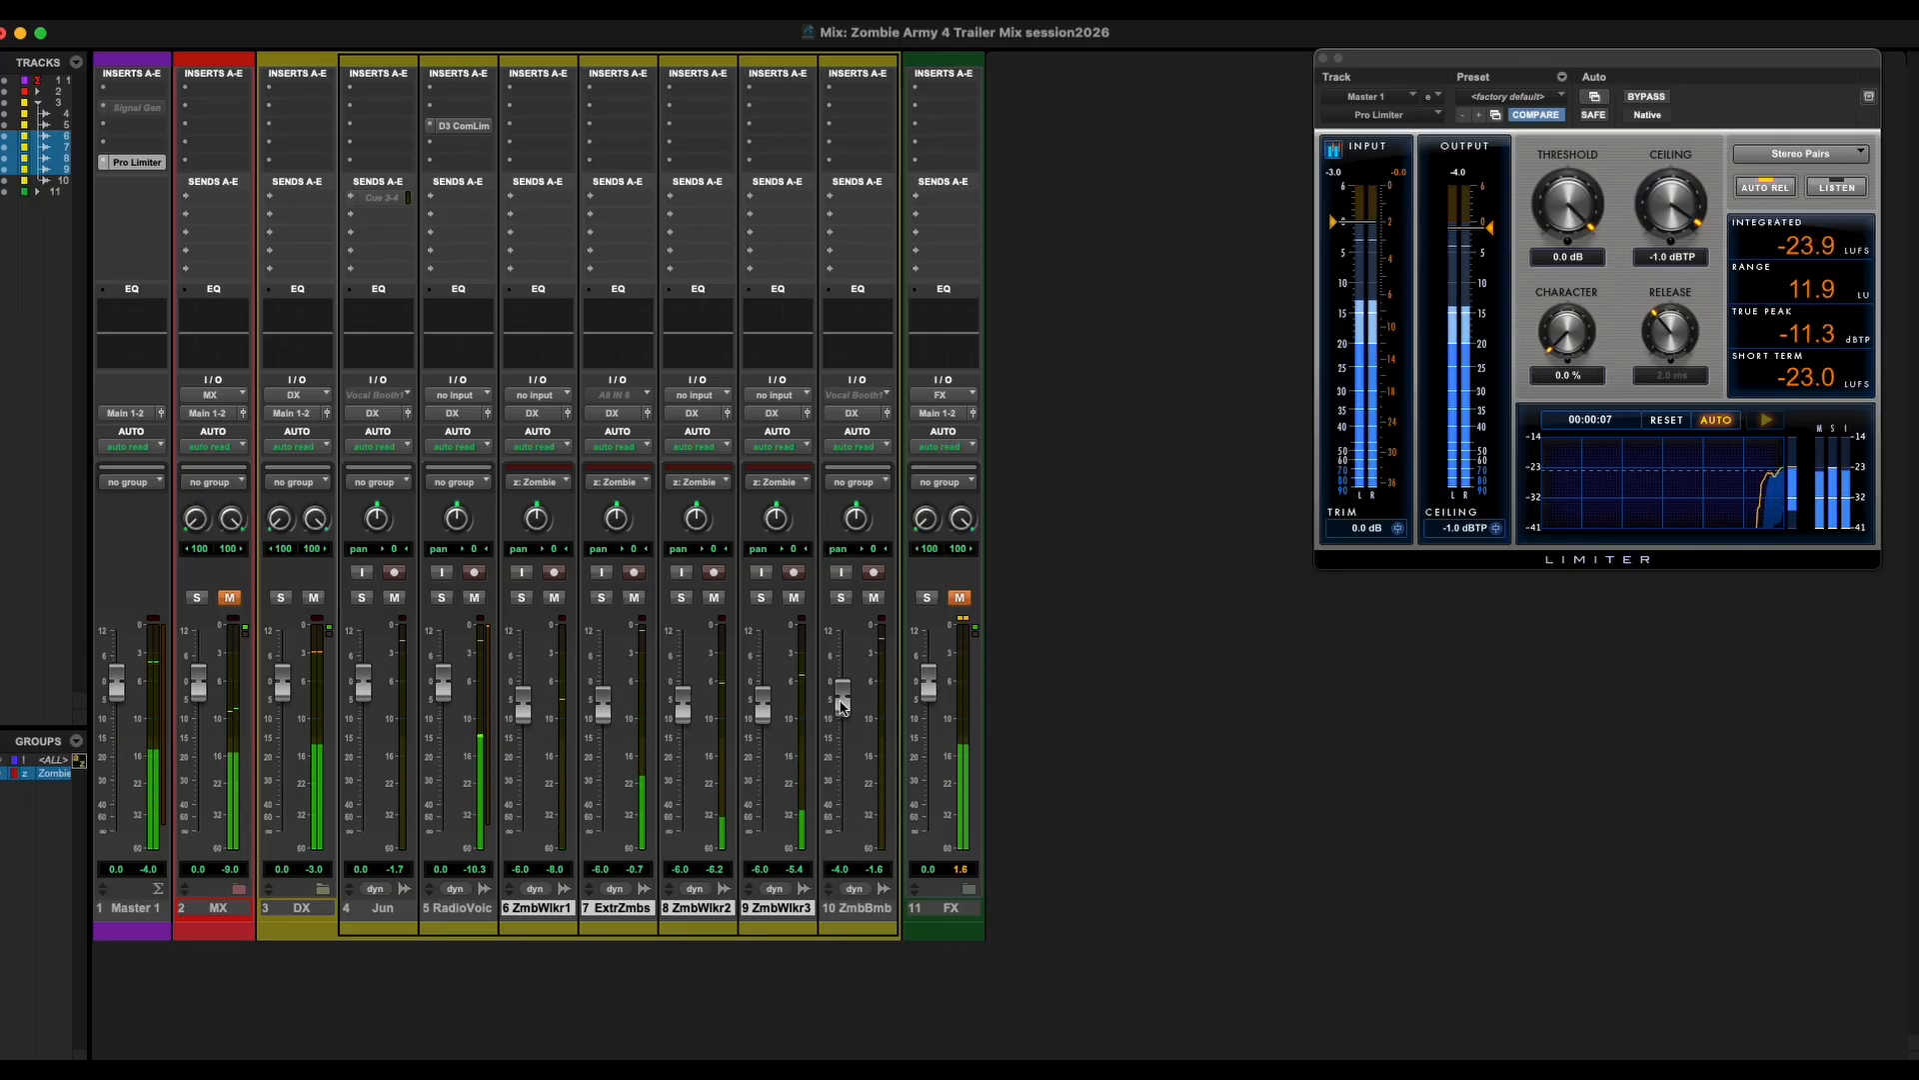
drag(846, 708, 847, 711)
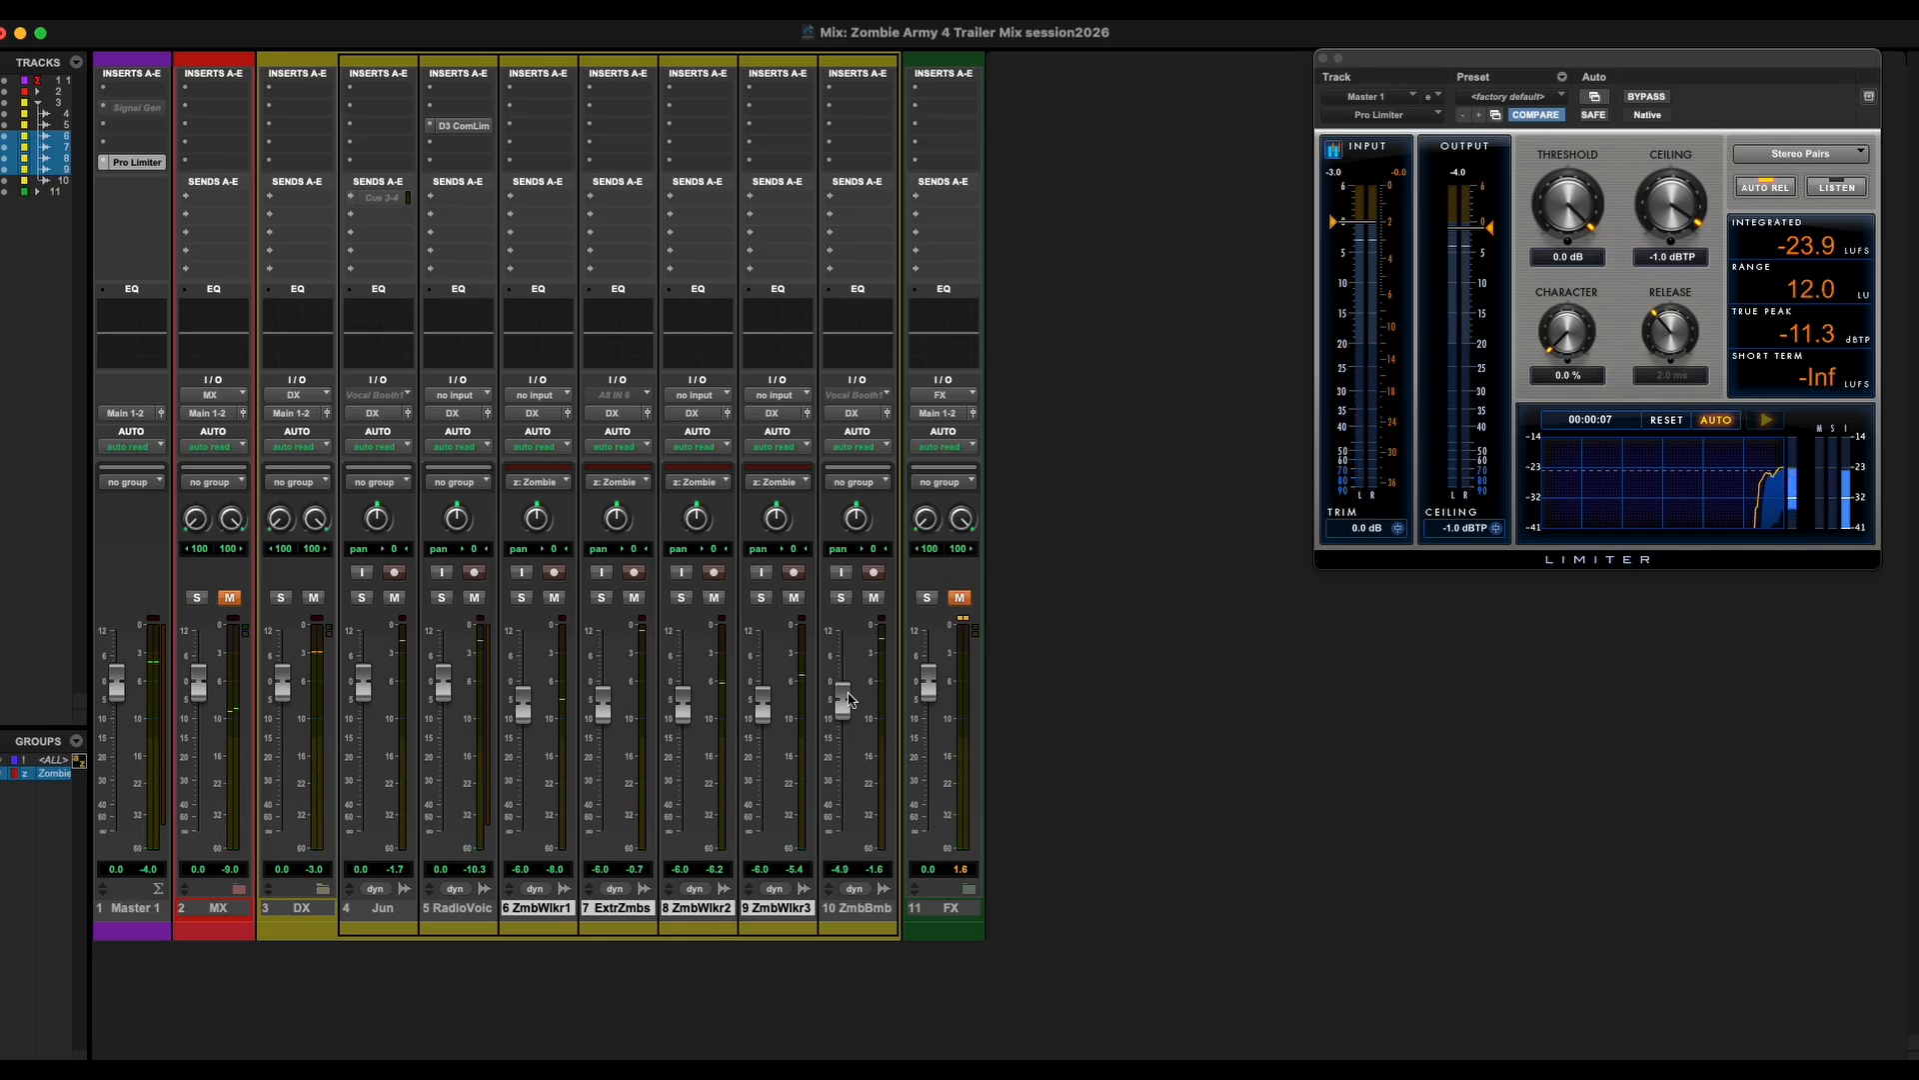
Show the whole session in the Edit window and play the DX mix from the start to measure its loudness.
key(super+equal)
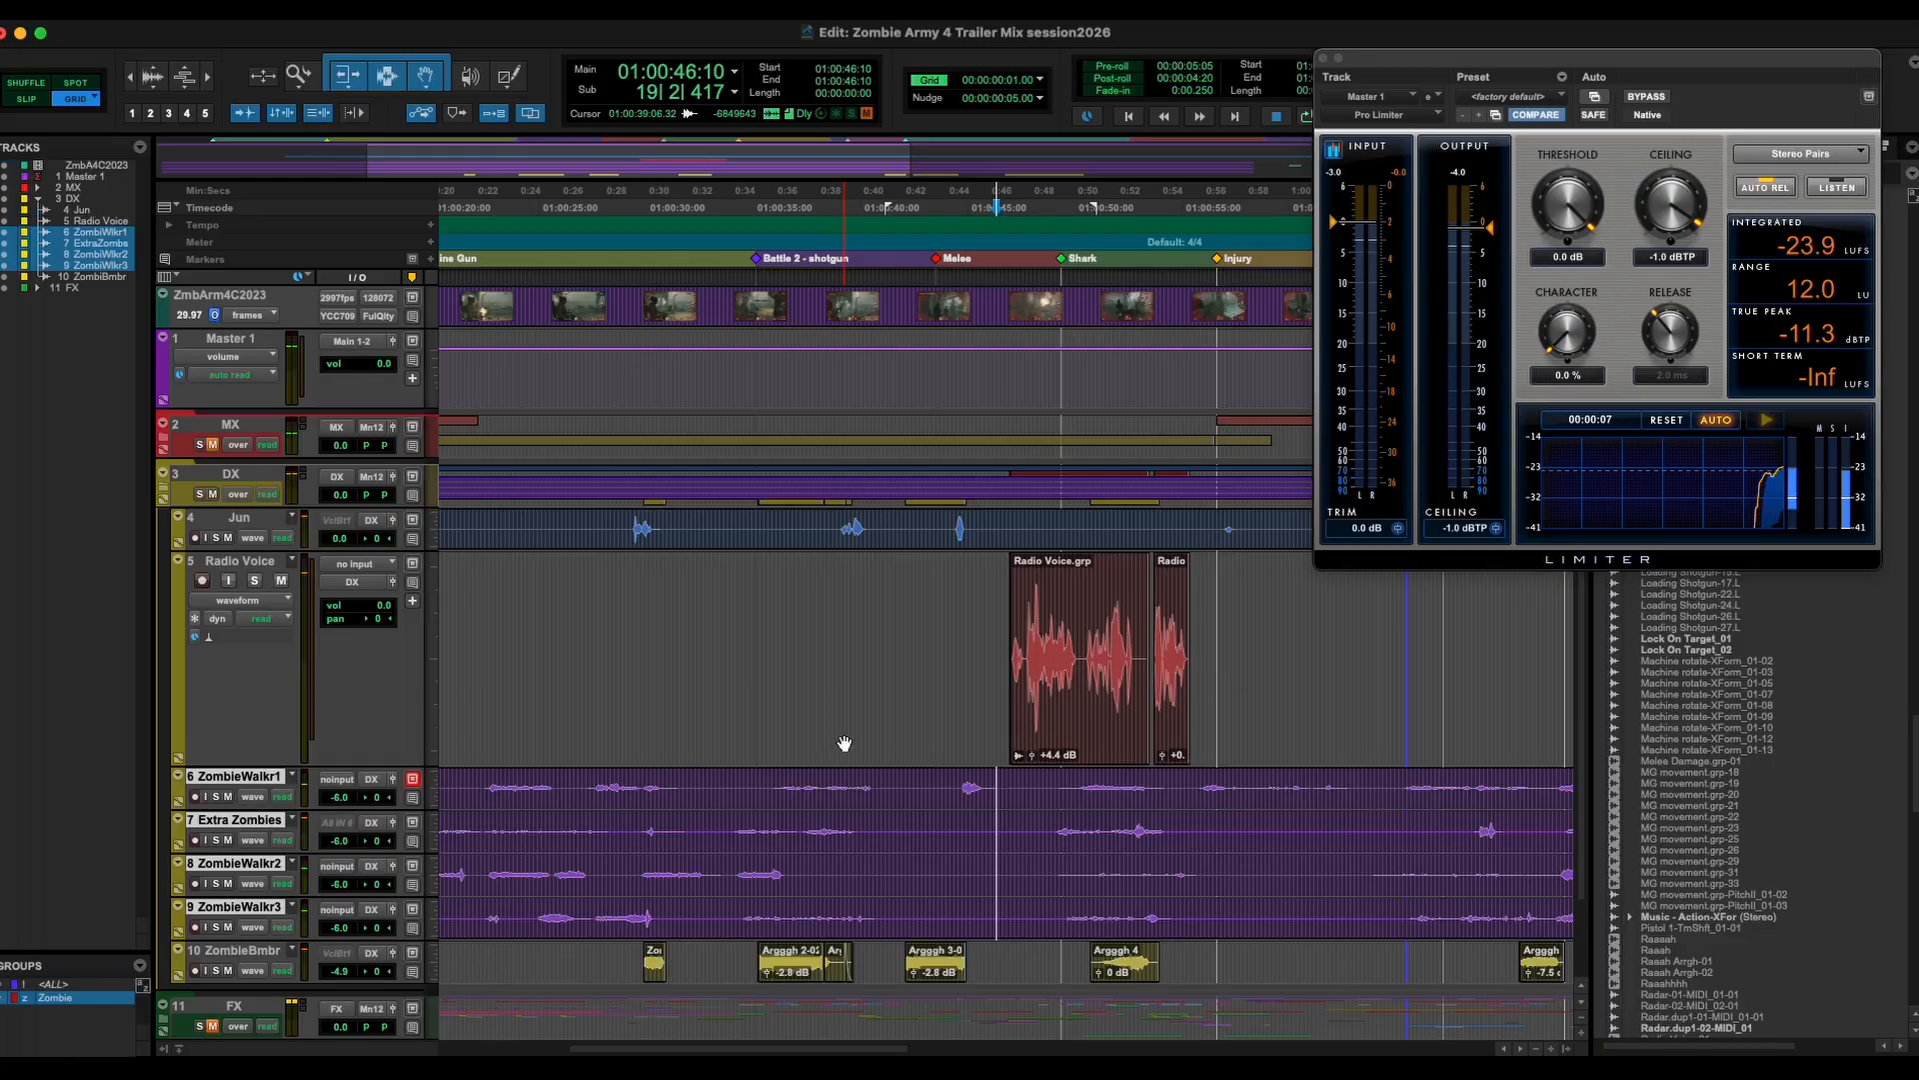
key(r)
key(r)
key(r)
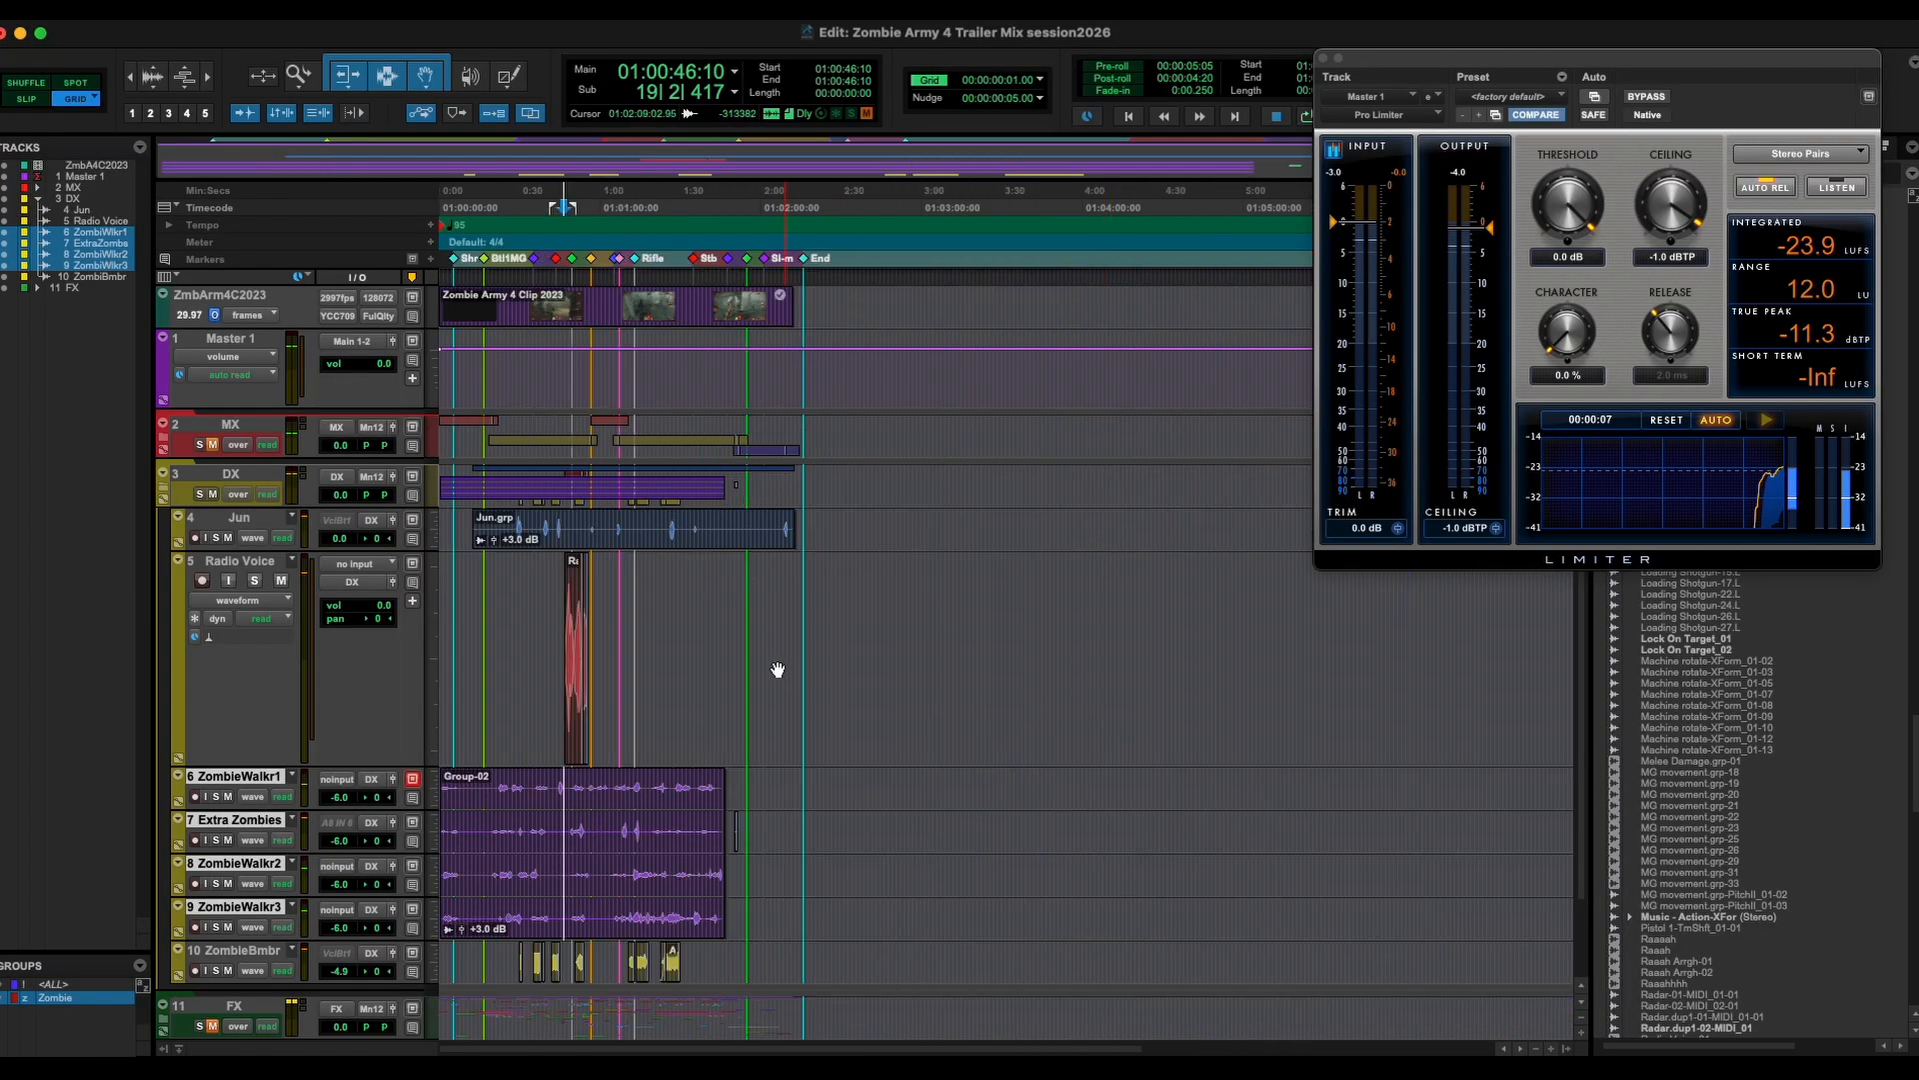
key(Return)
key(space)
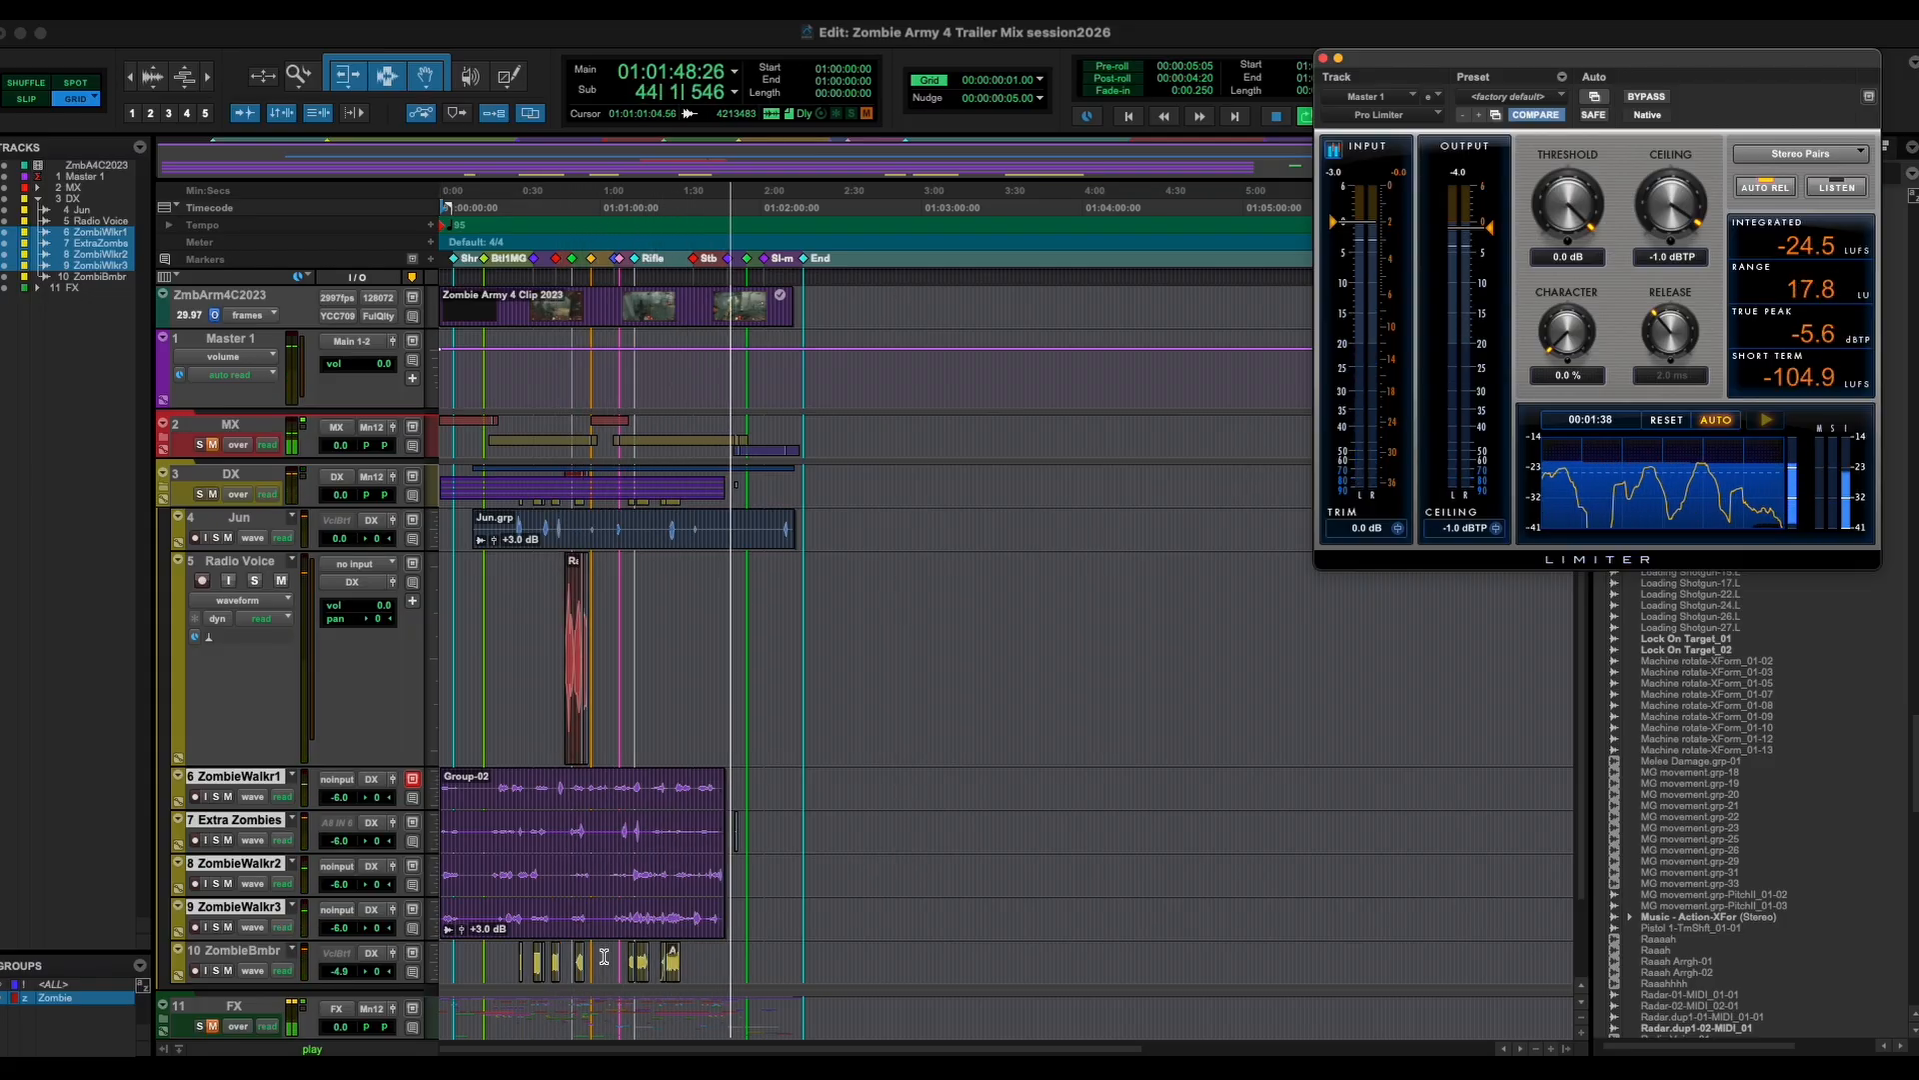
Stop playback and inspect the short Zombie Walker clip on the Extra Zombies track near 1:51, placing the cursor just after it.
scroll(736, 858, up, 10)
scroll(899, 870, up, 10)
key(space)
click(1006, 832)
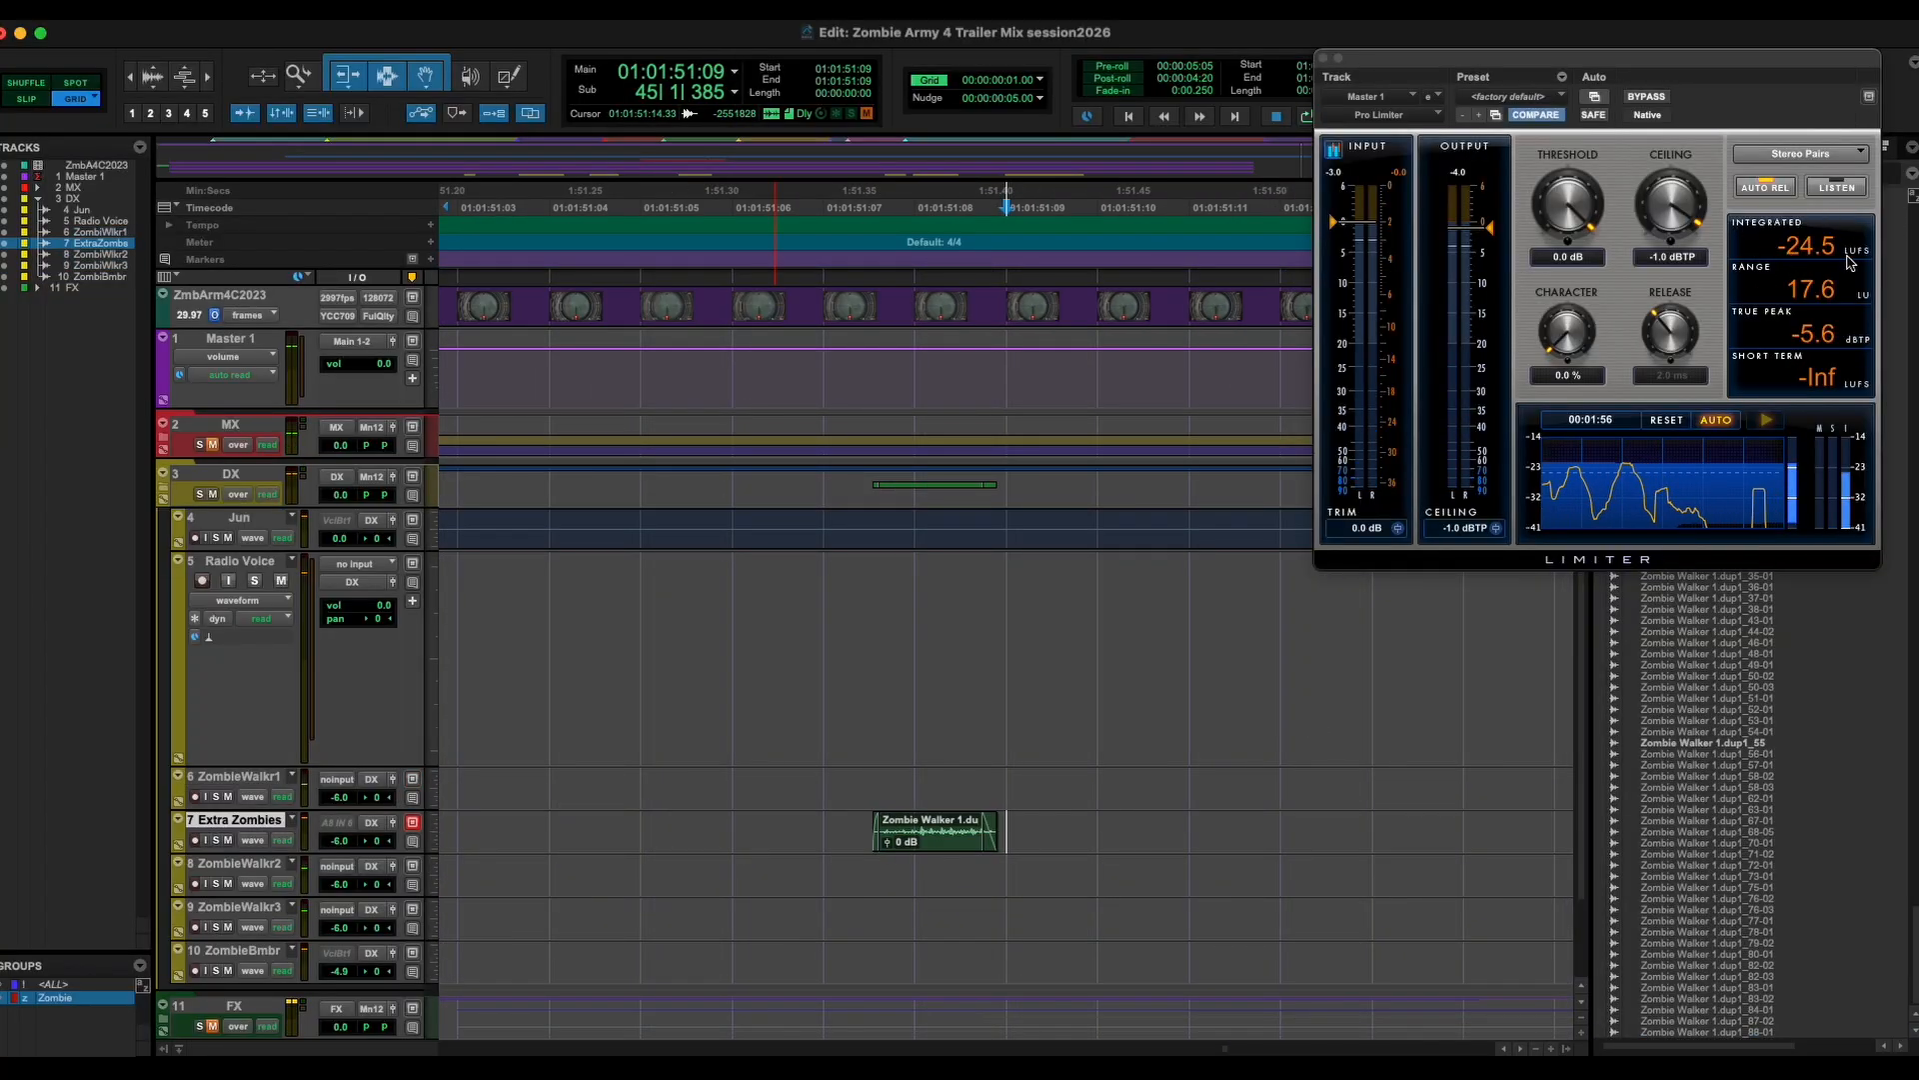
scroll(912, 723, down, 10)
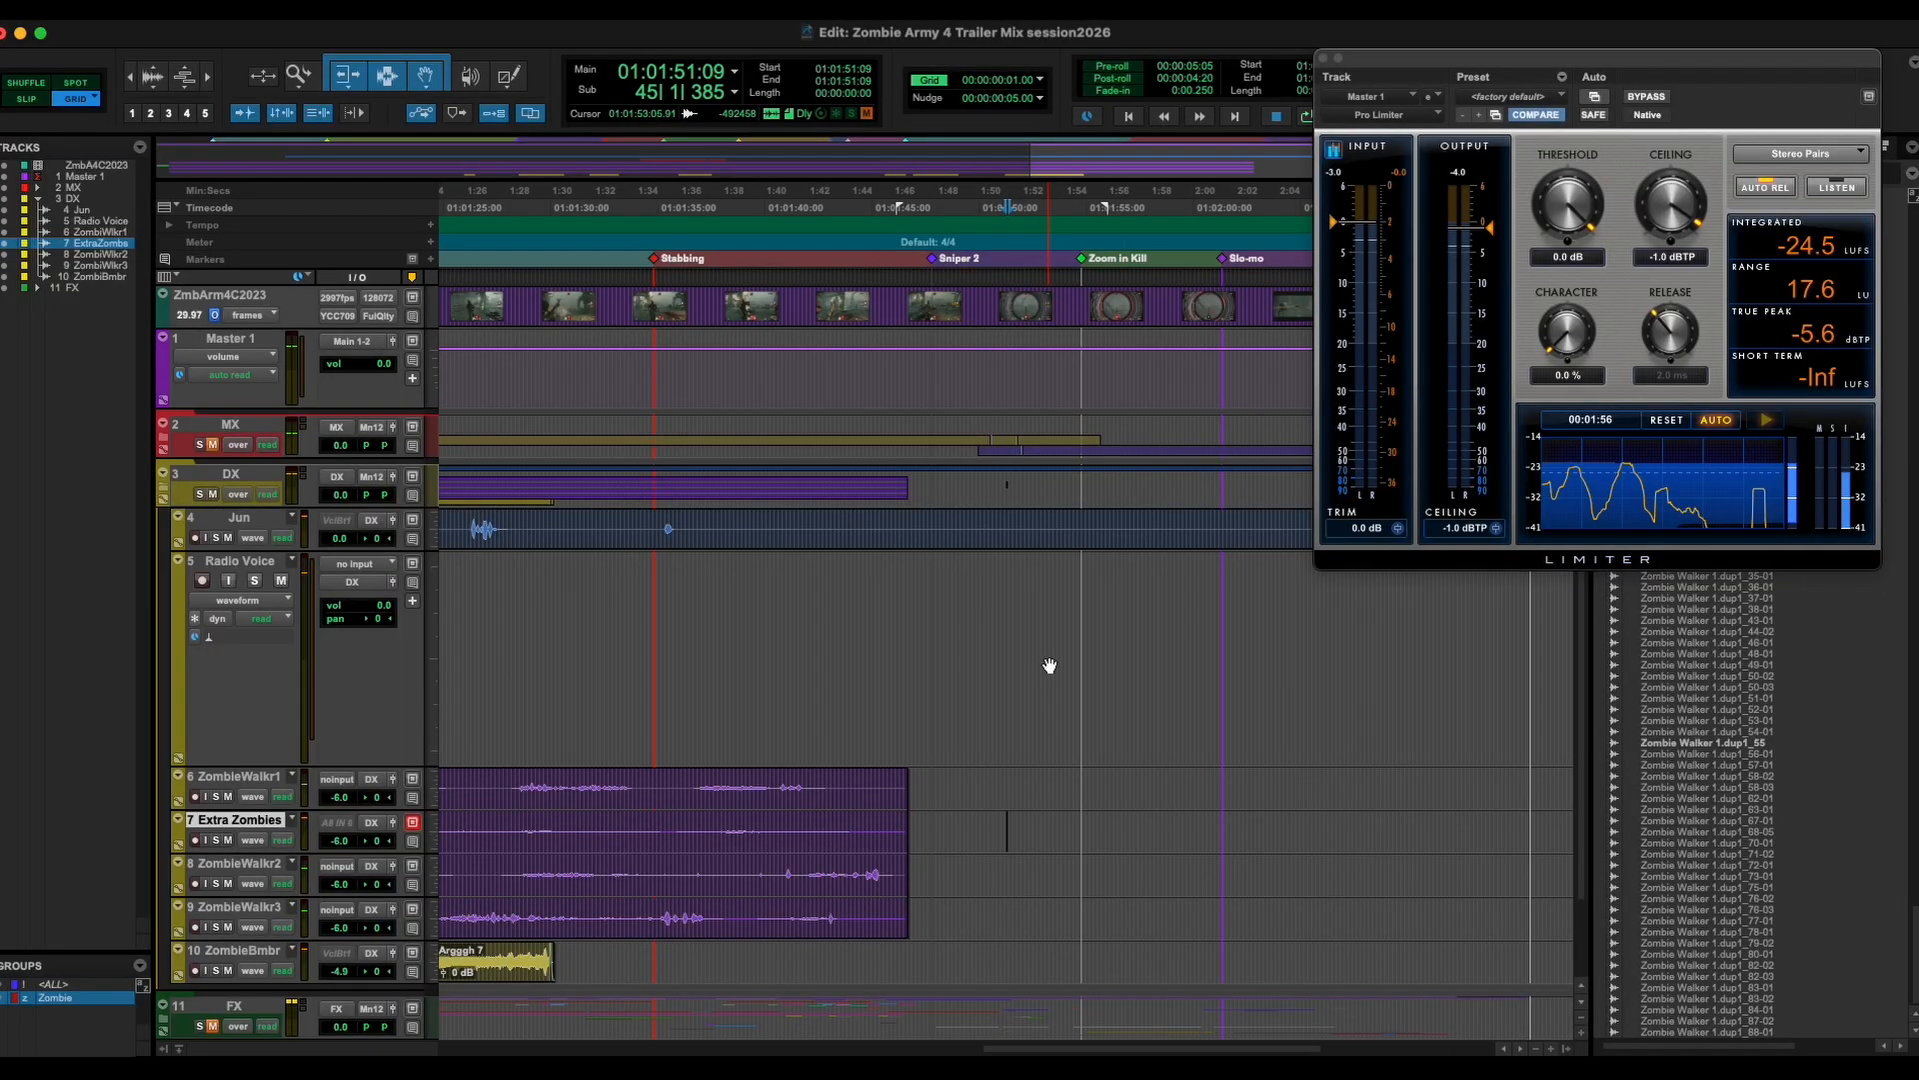
Try the DX folder's fader at +1.4 dB, reset it to 0.0 dB, and insert a stereo Dyn3 Compressor/Limiter on that track.
key(super+equal)
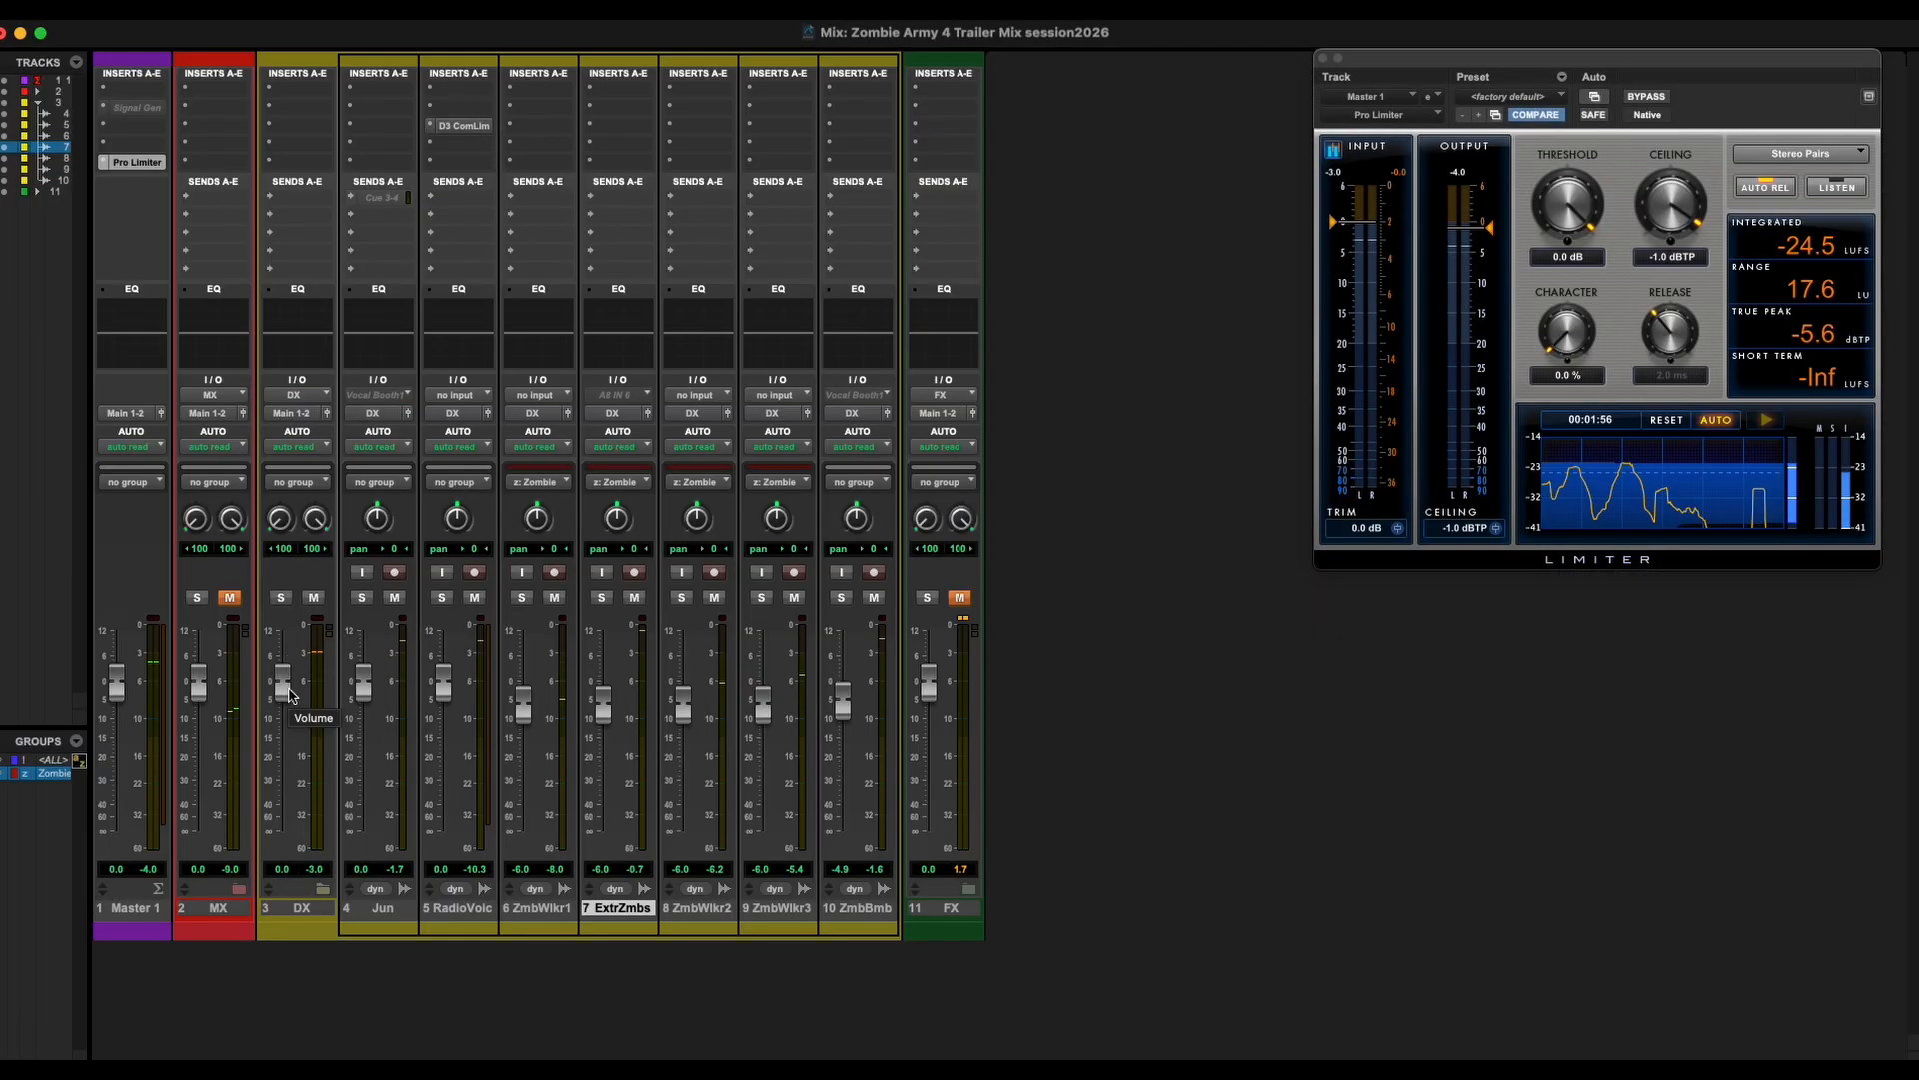
drag(289, 689, 287, 683)
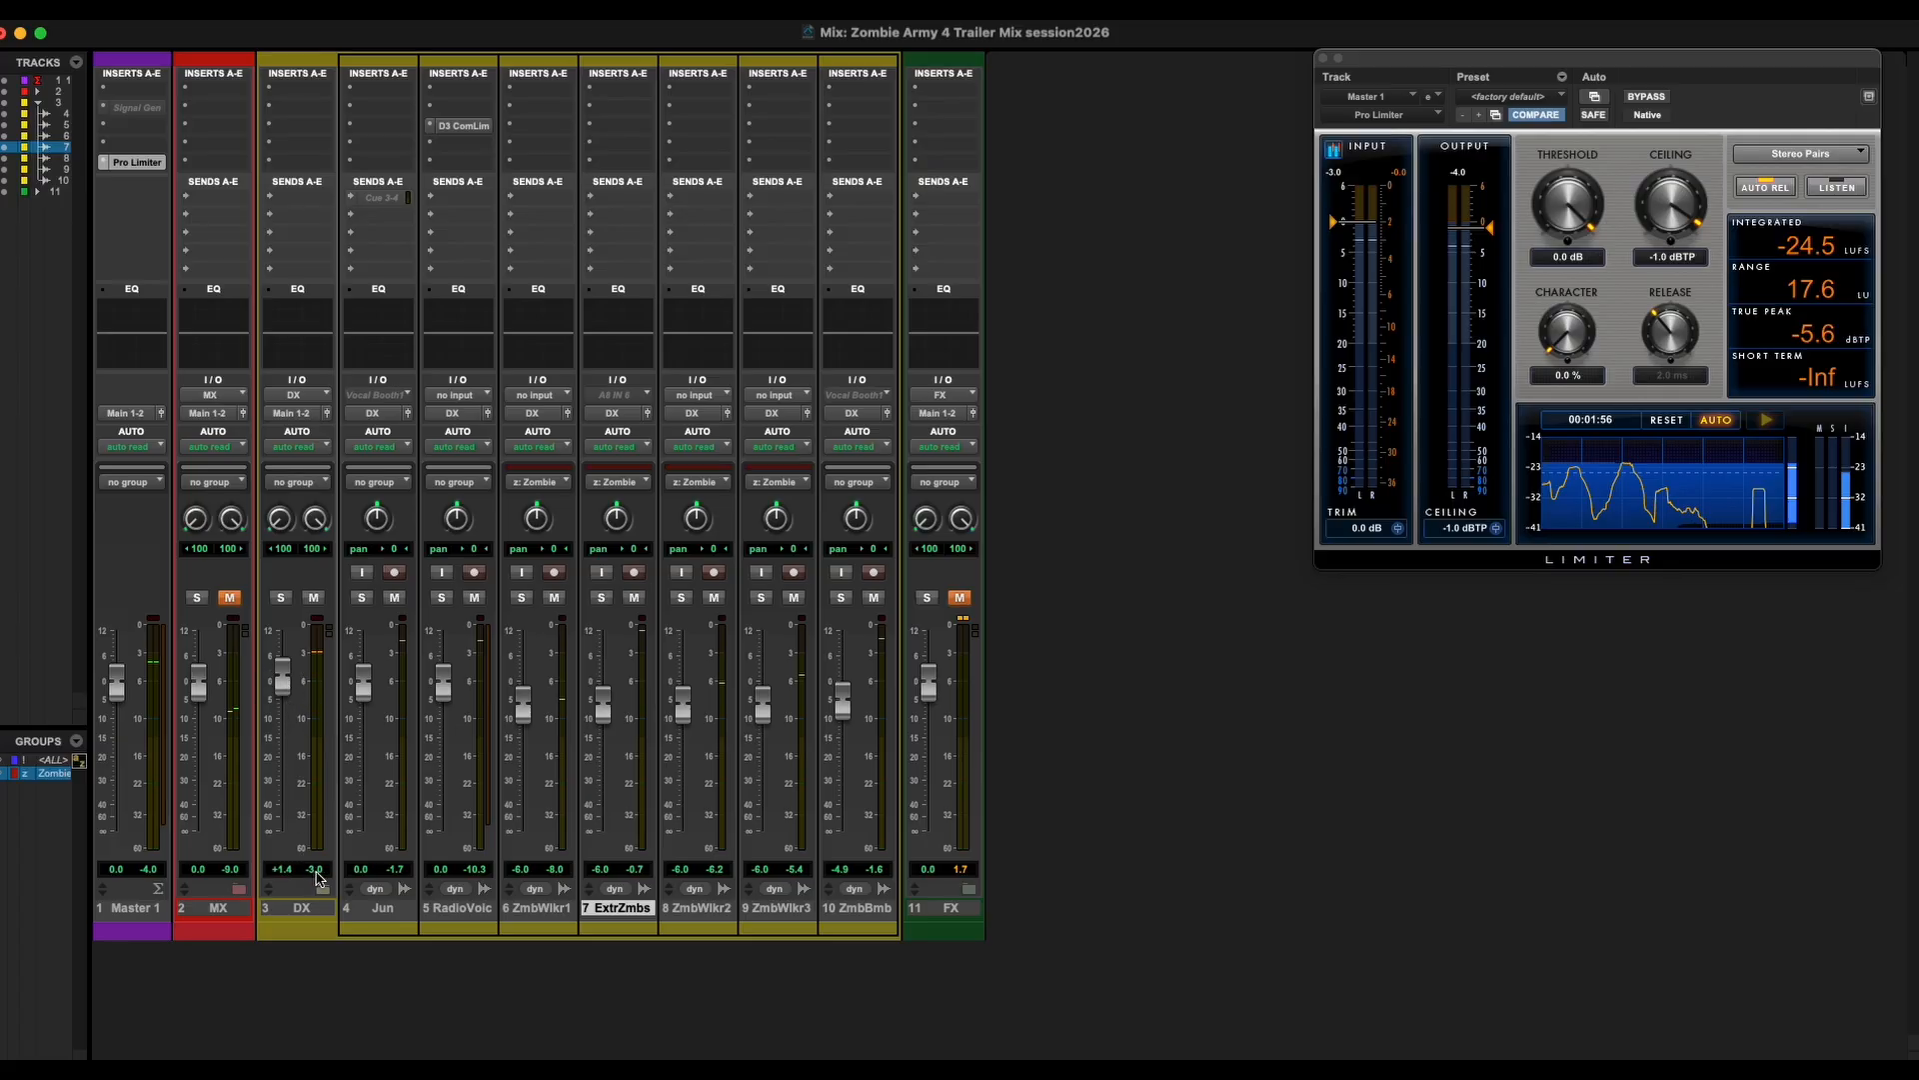
alt+click(288, 687)
click(298, 135)
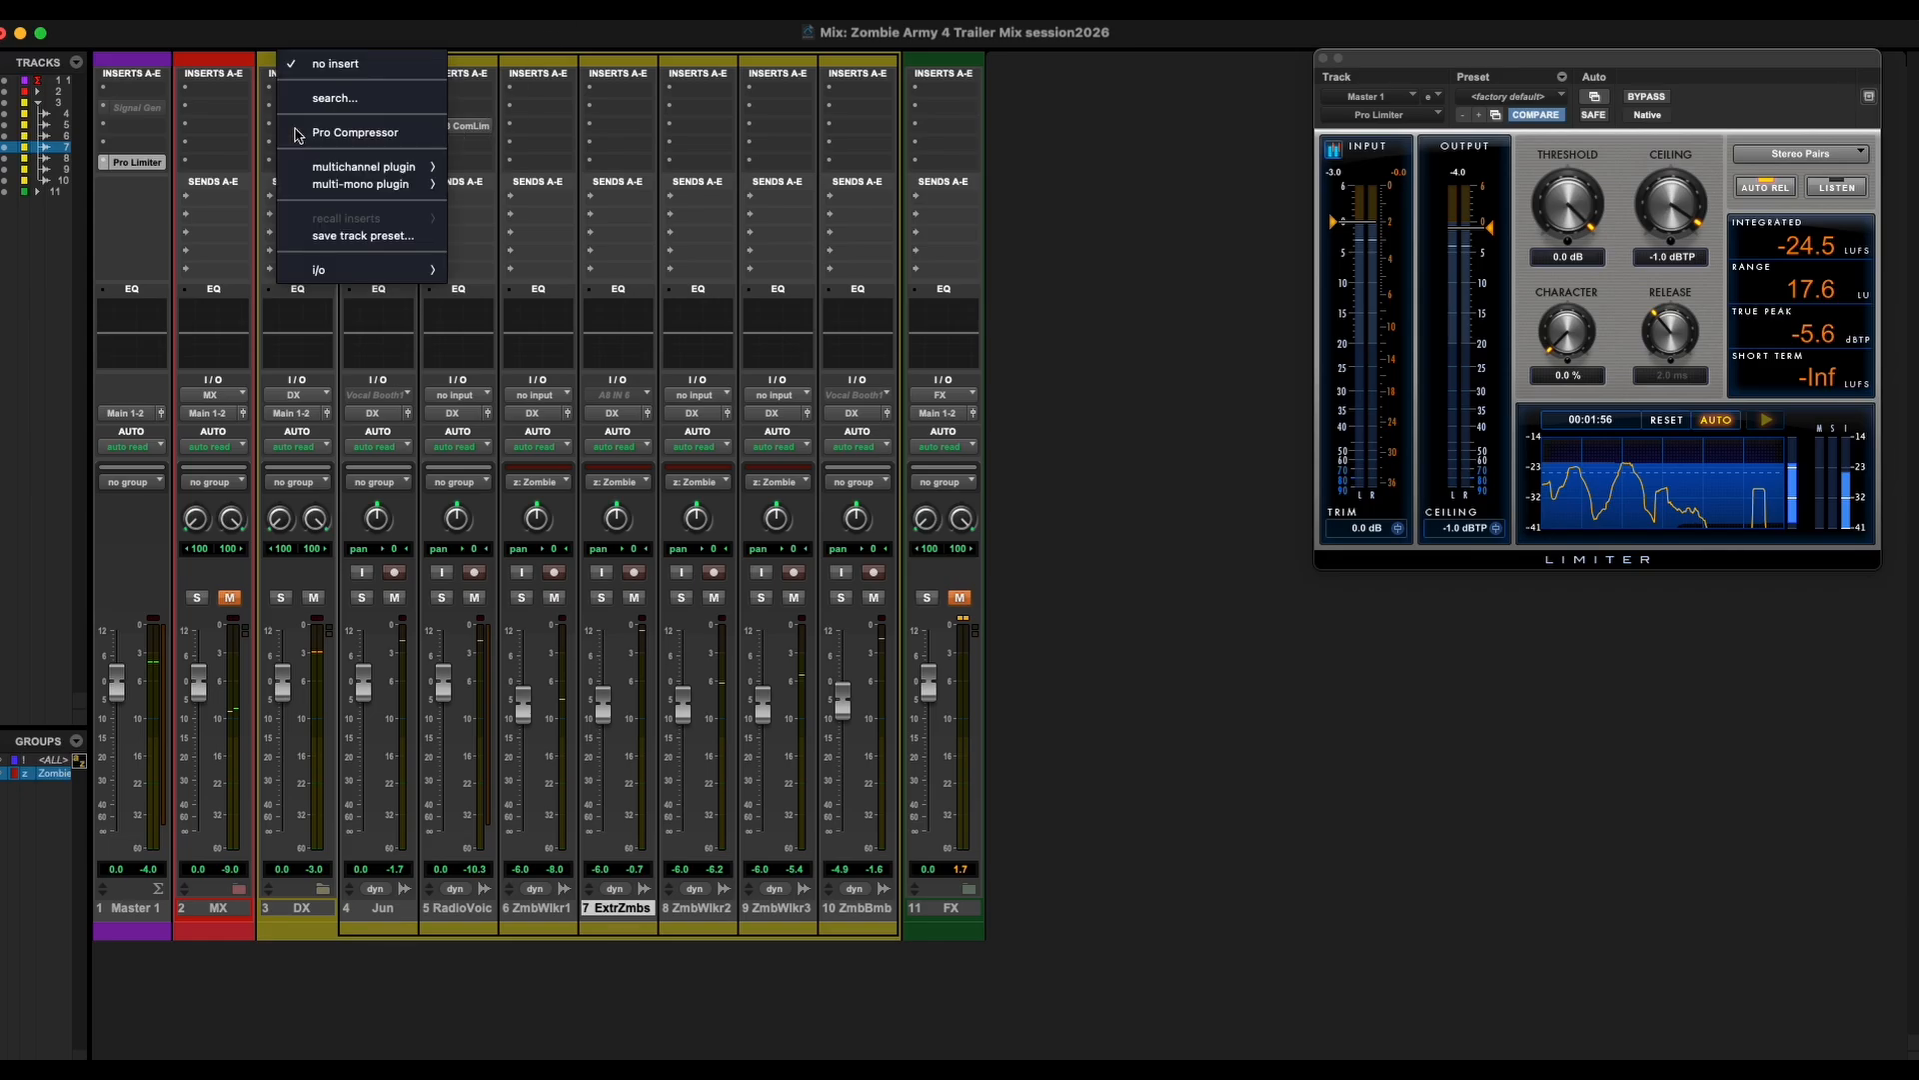
mouse_move(363, 167)
mouse_move(503, 189)
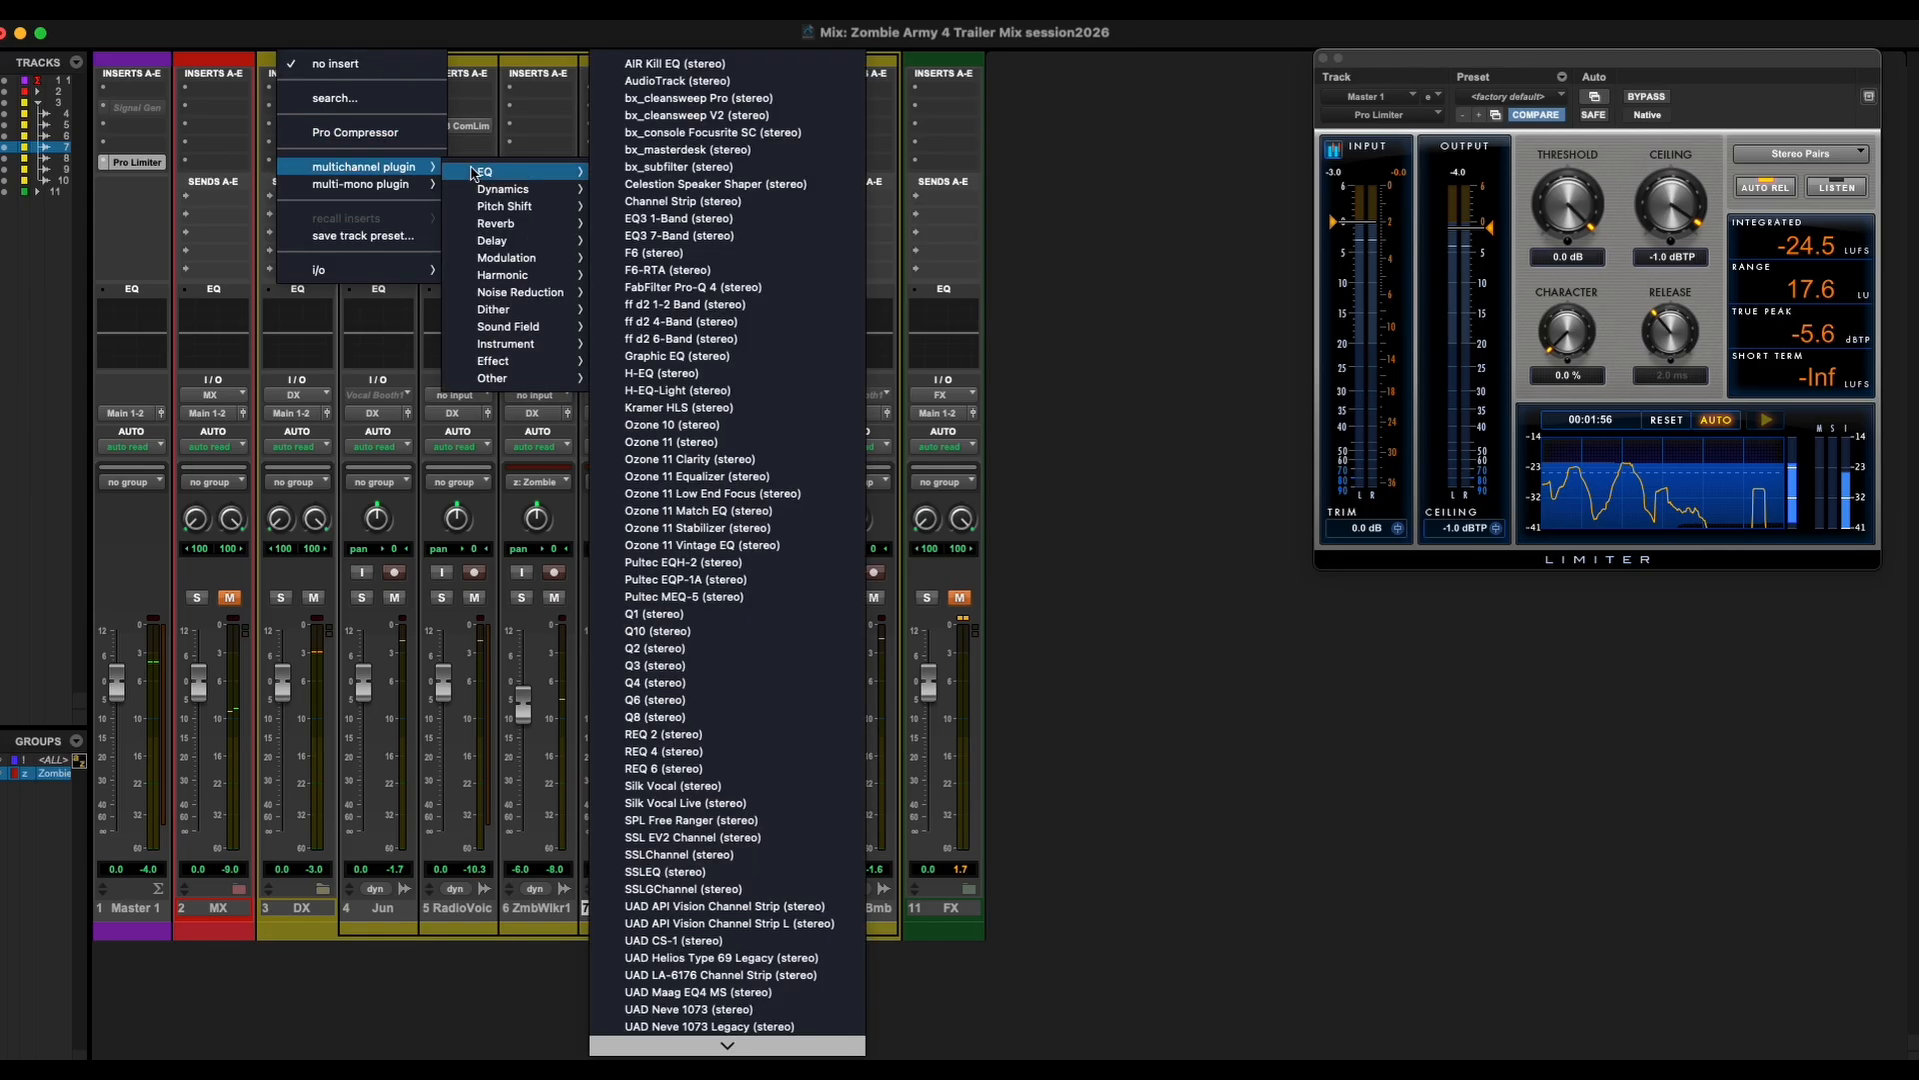
click(714, 252)
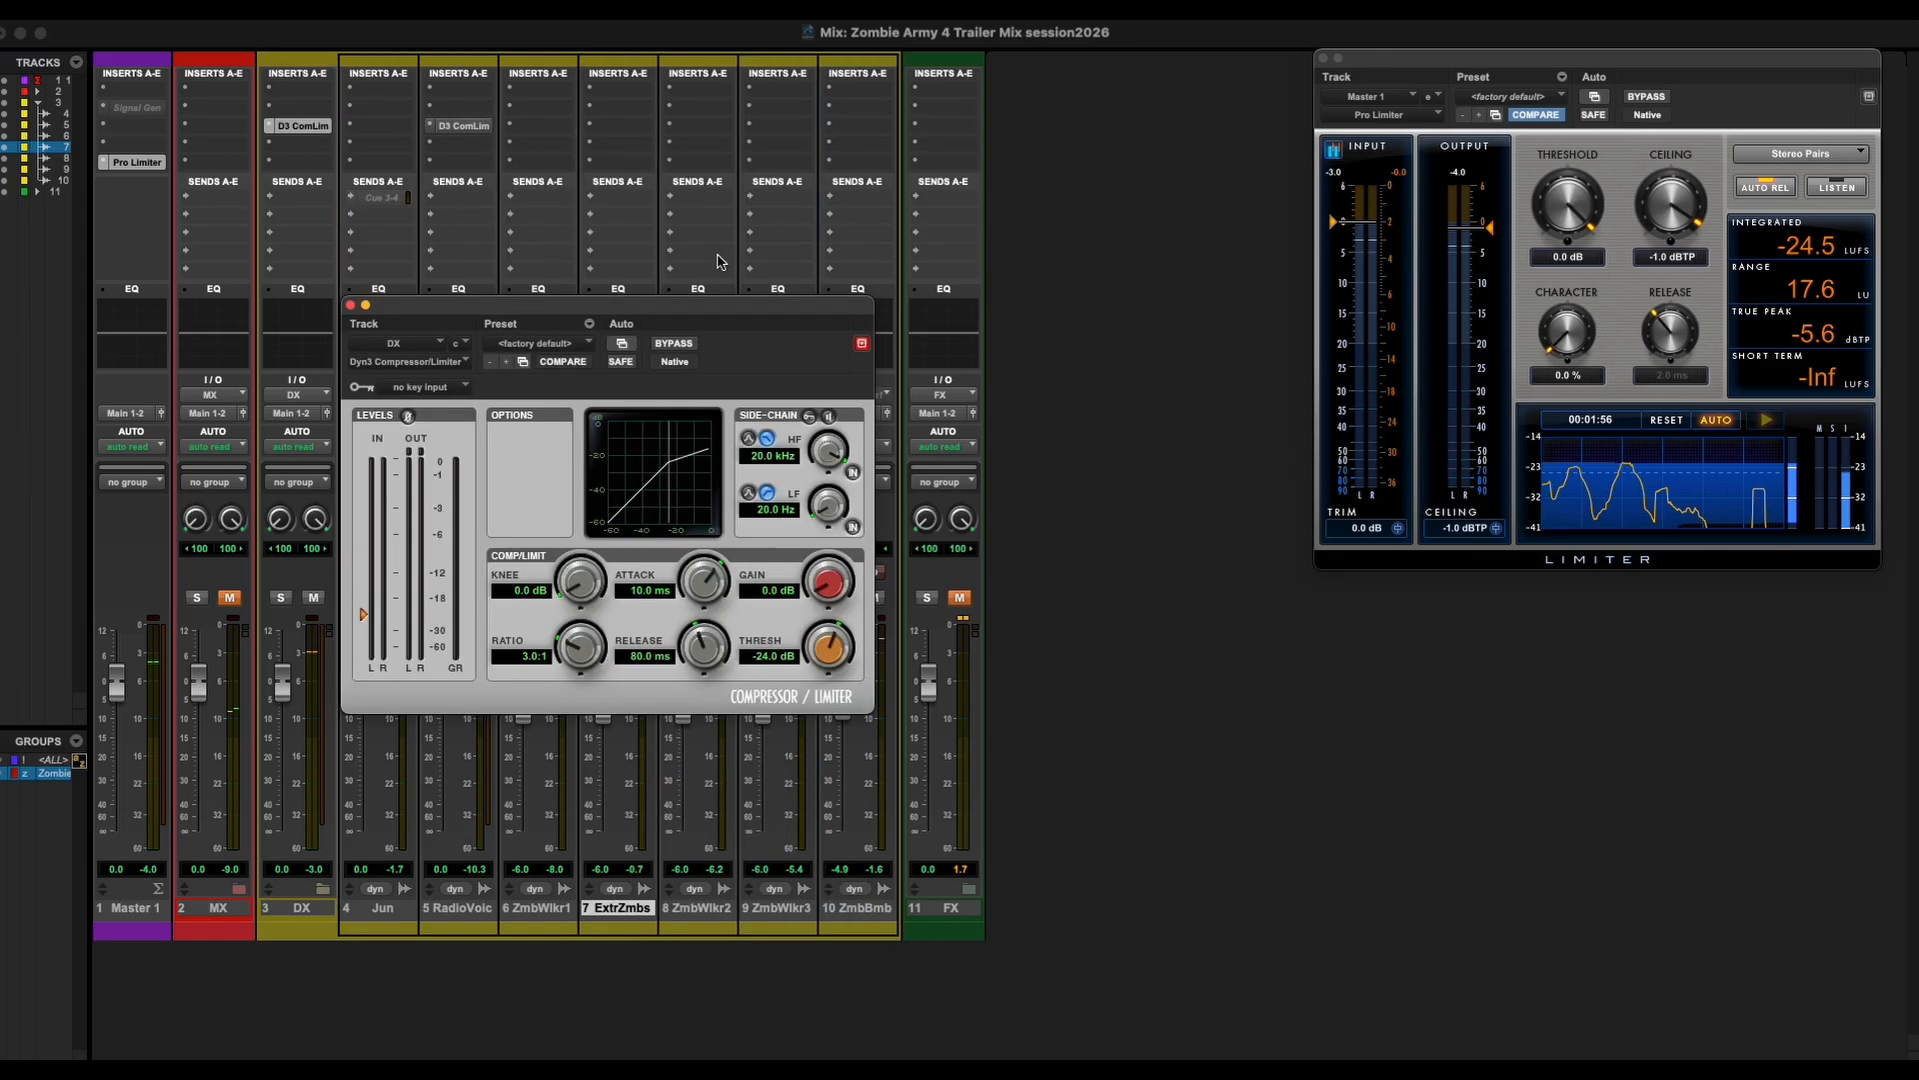
Set the DX compressor's knee to 15.1 dB, attack to 10.0 µs, release to 119.5 ms and ratio to 4.0:1.
key(space)
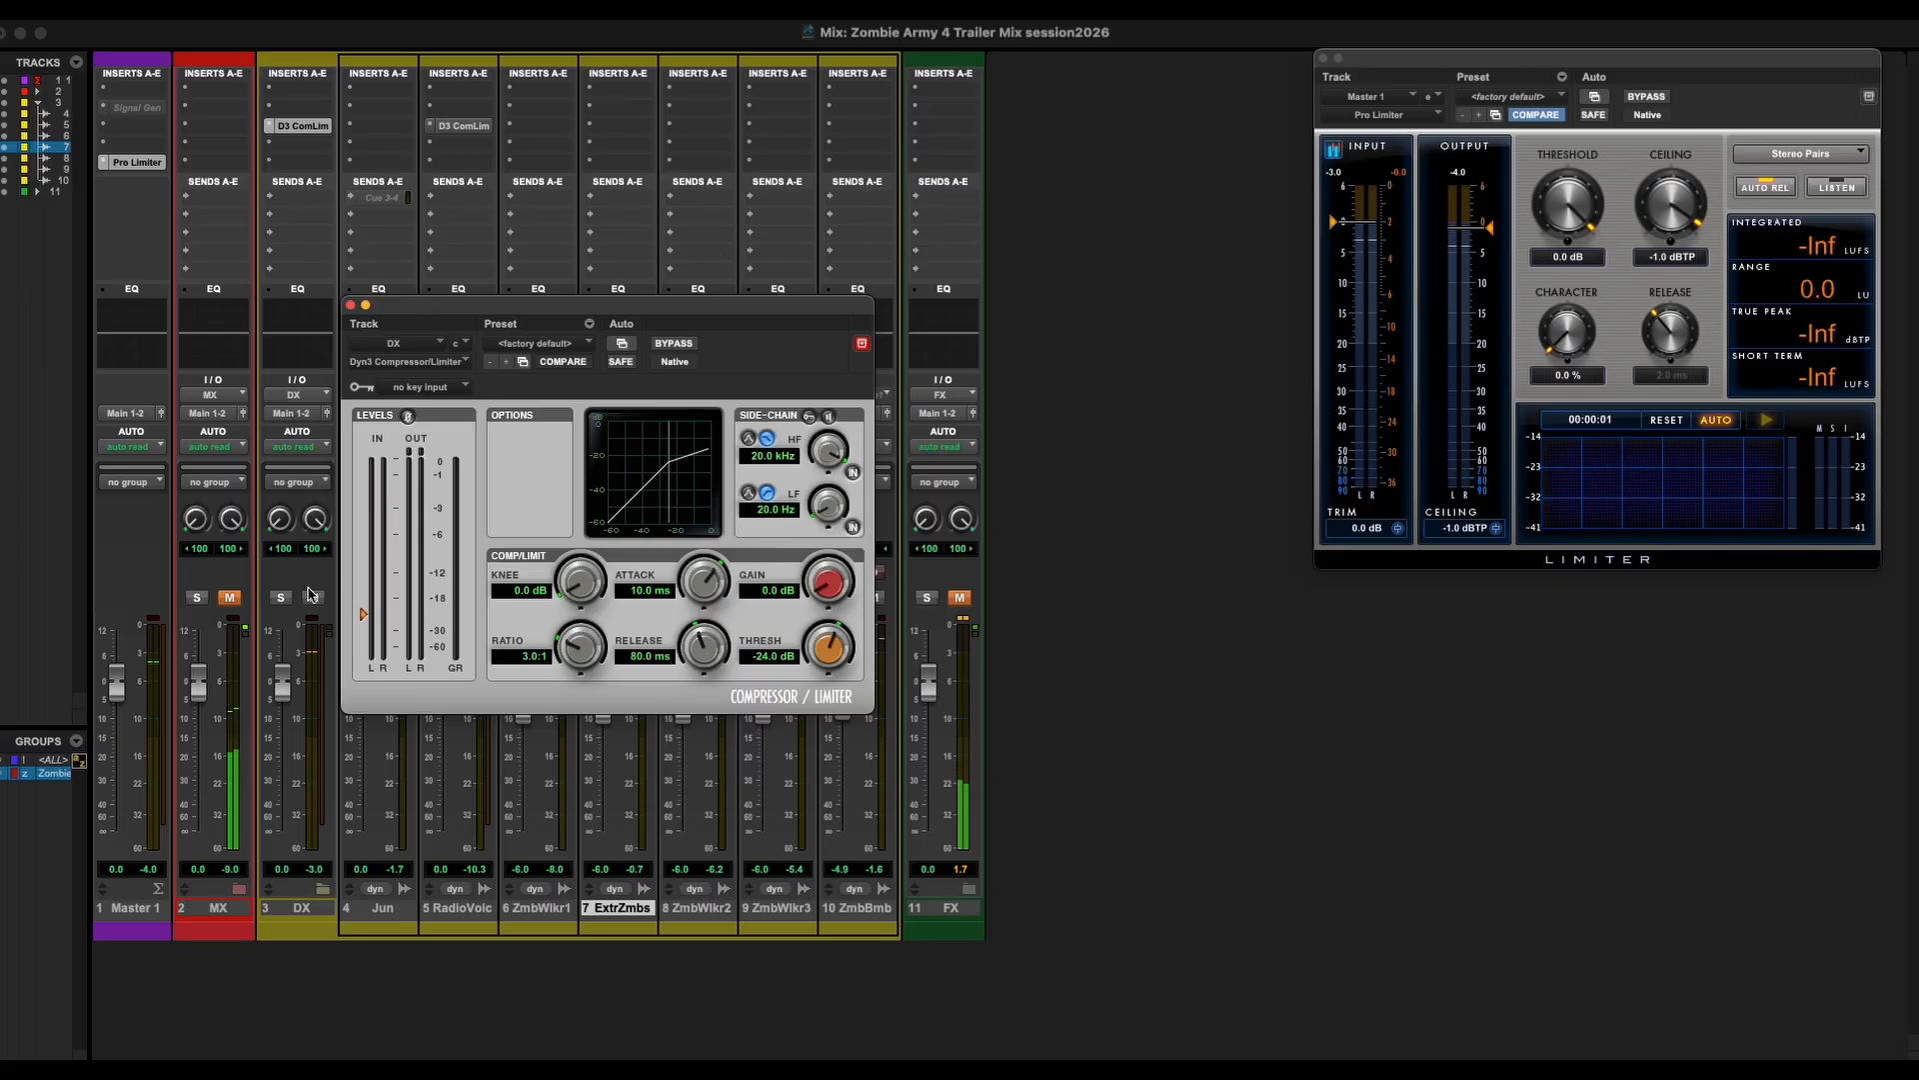
drag(584, 592, 587, 517)
drag(711, 607, 604, 648)
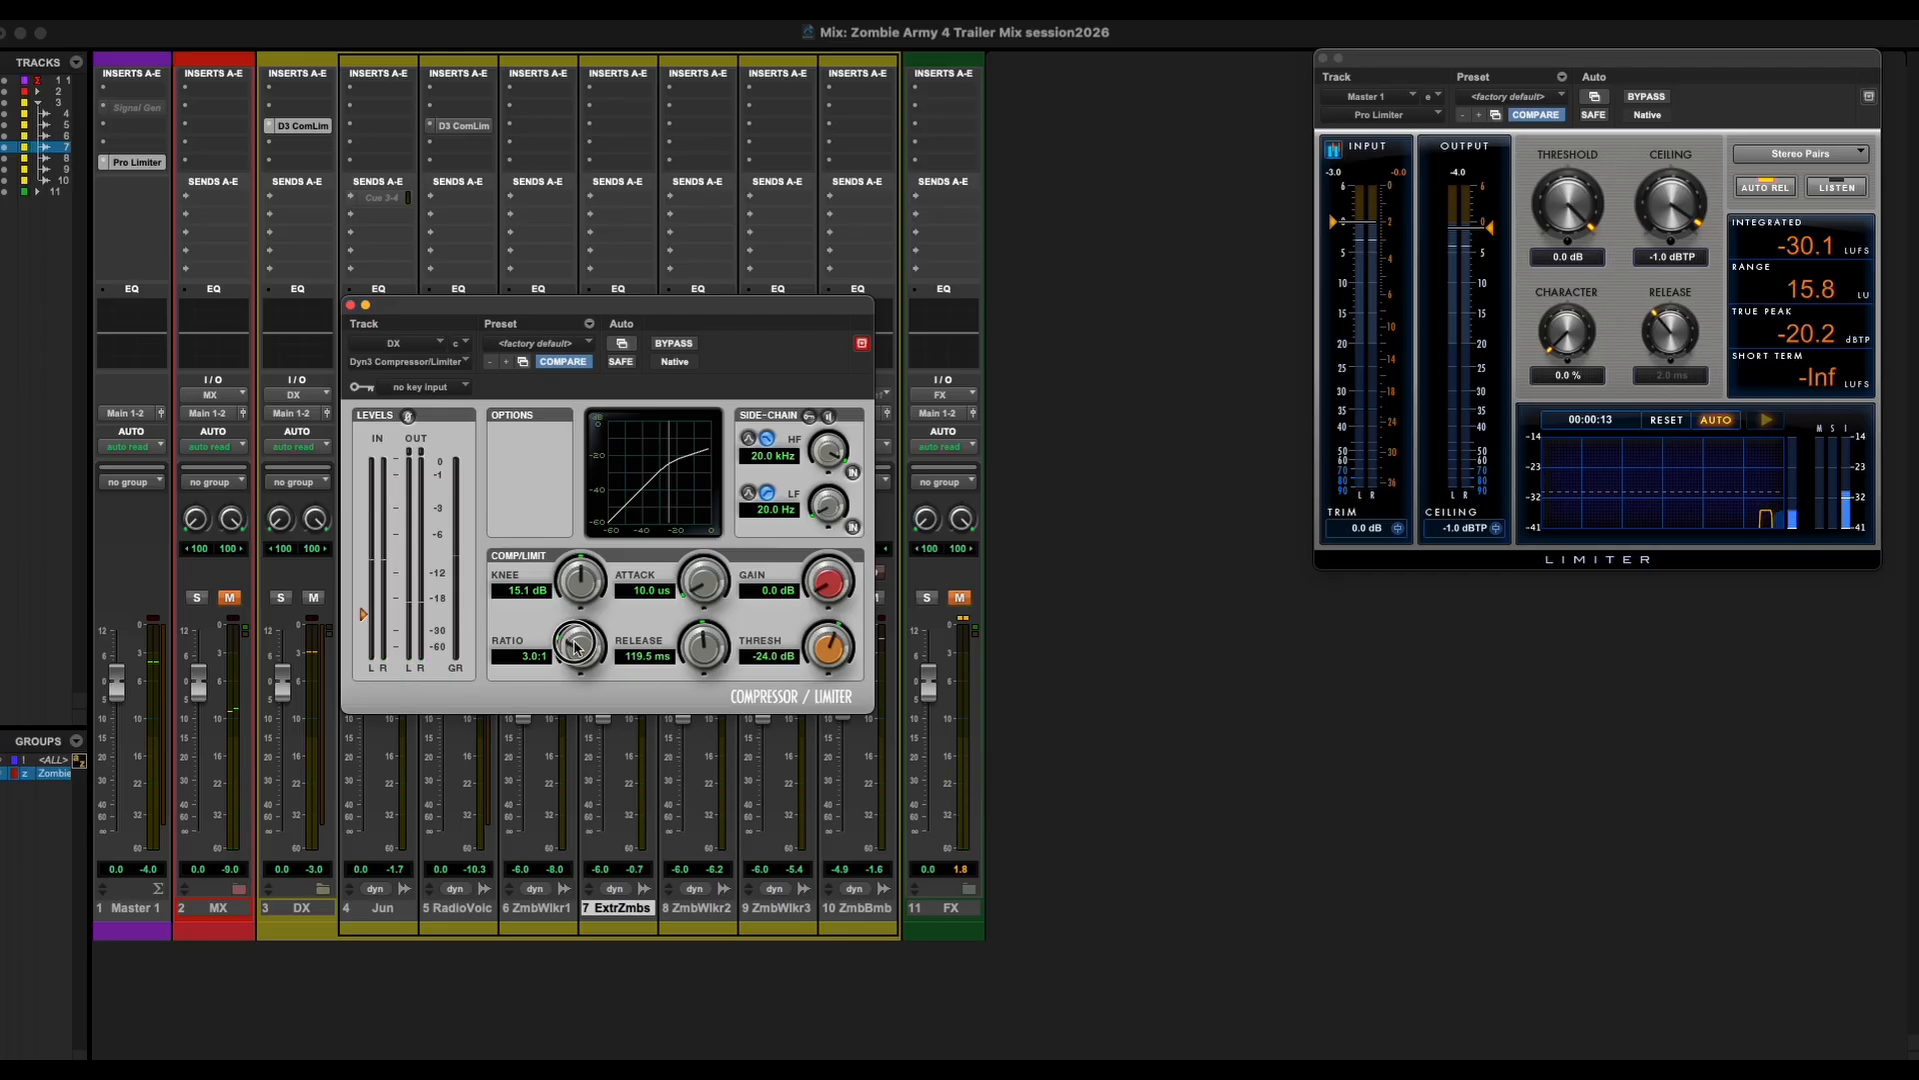
mouse_move(576, 646)
mouse_down()
mouse_move(578, 625)
mouse_move(573, 643)
mouse_up()
drag(503, 309, 927, 240)
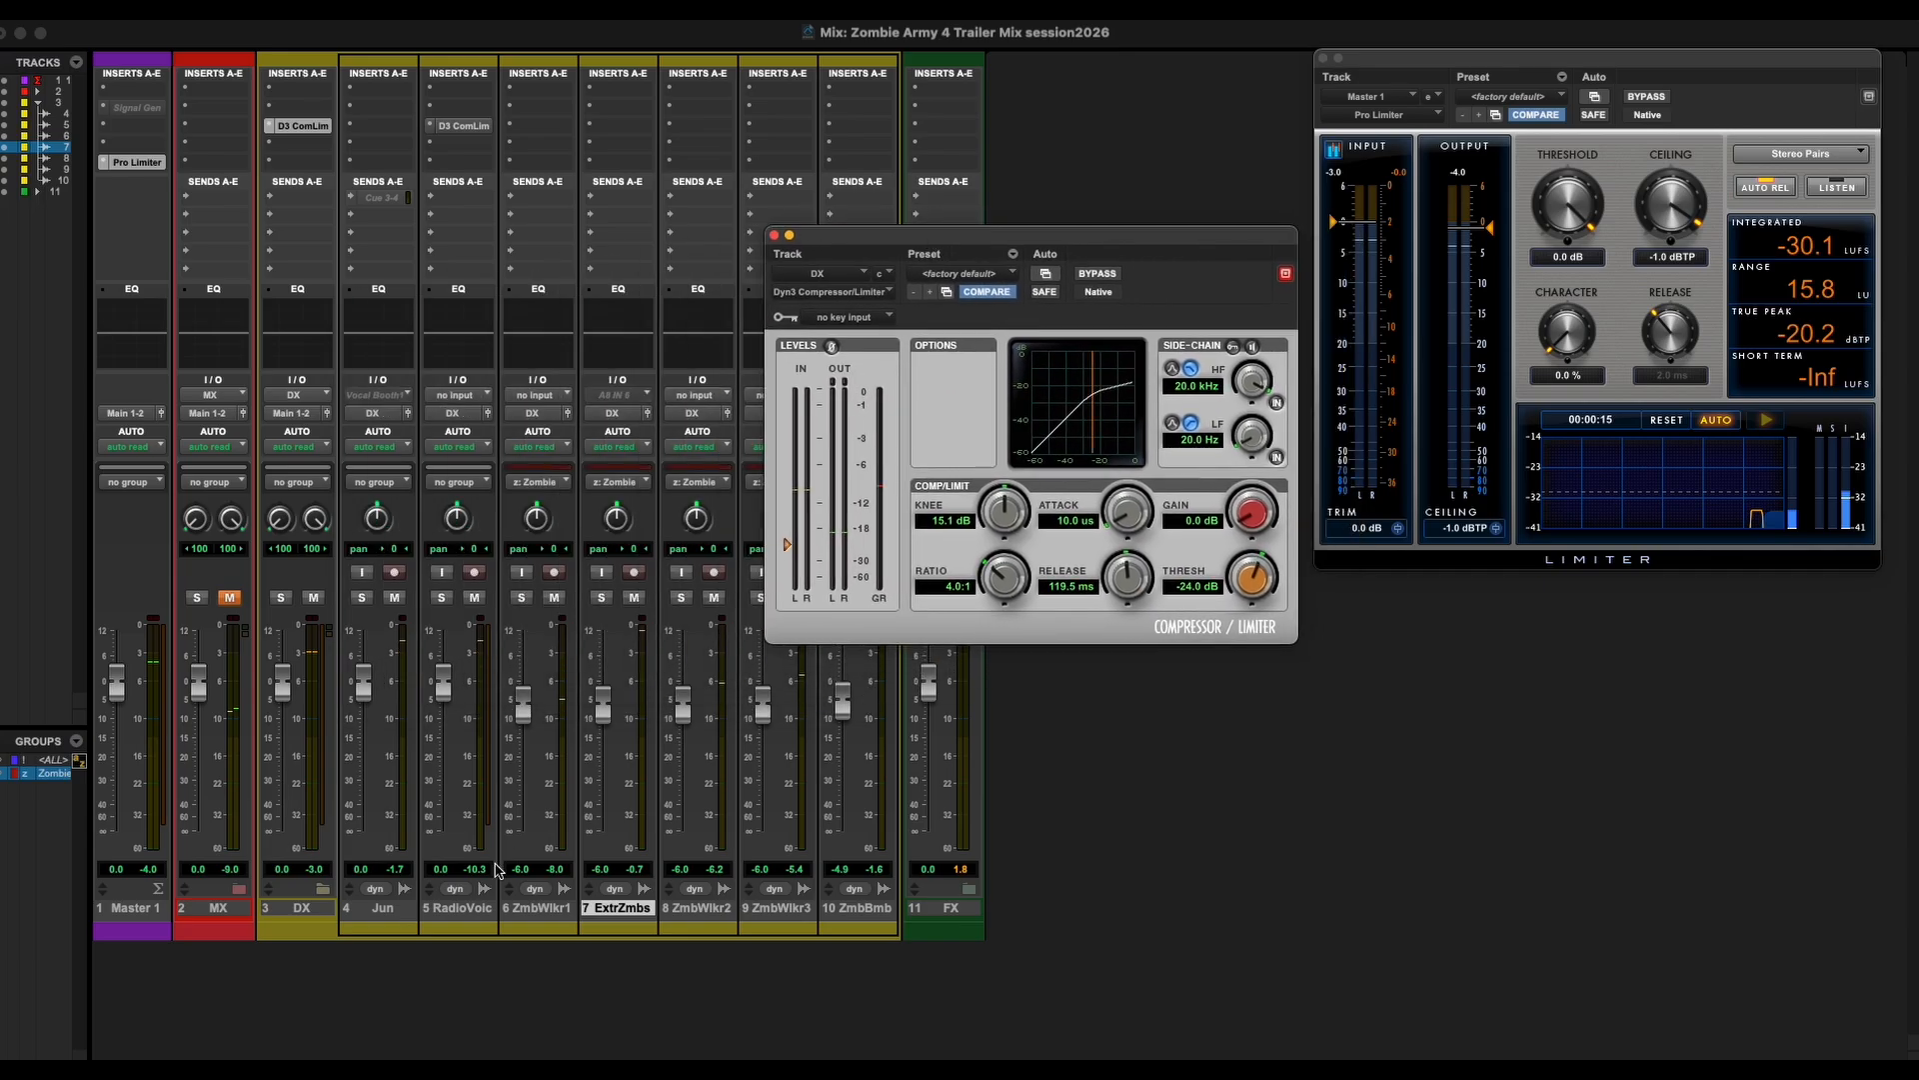
Play the session from the start while setting the DX compressor's threshold to -18.0 dB and gain to 3.0 dB.
key(super+equal)
key(space)
mouse_move(787, 545)
mouse_down()
mouse_move(784, 523)
mouse_move(788, 540)
mouse_up()
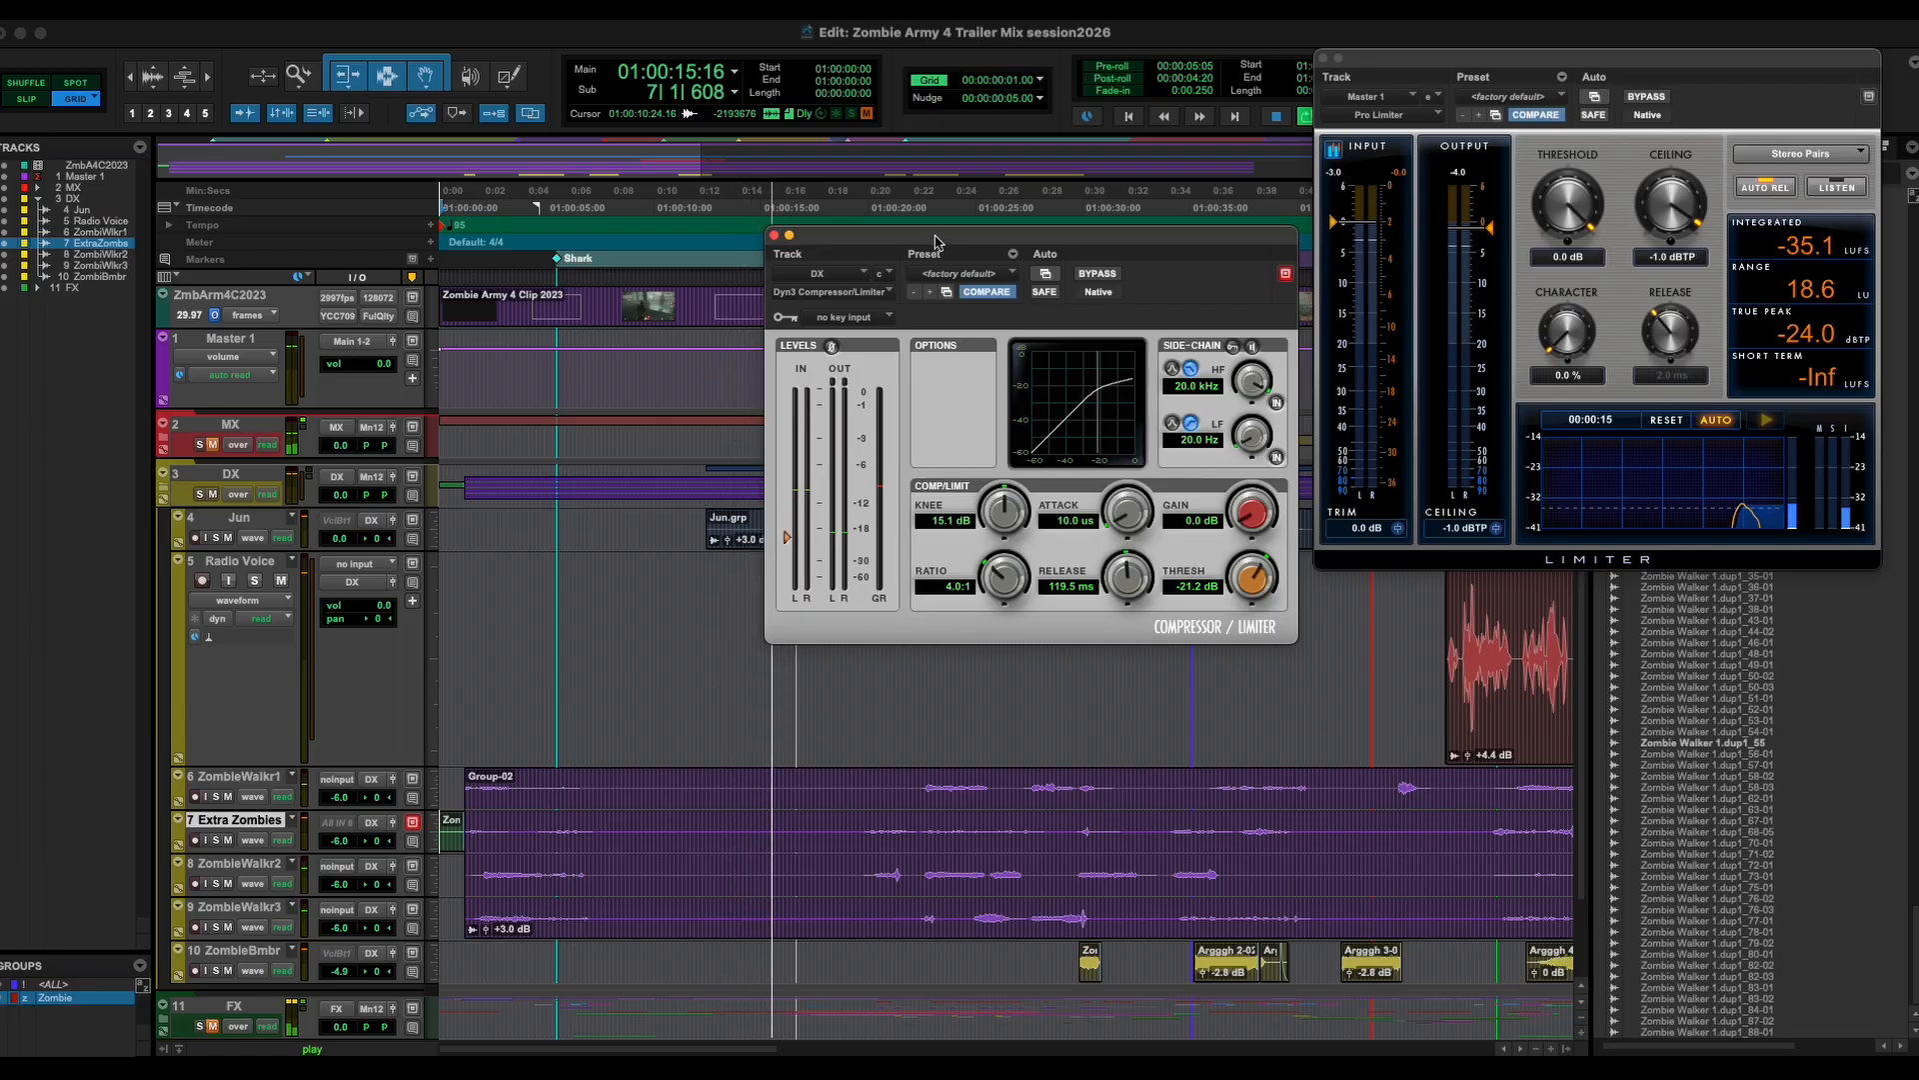
drag(939, 241, 354, 176)
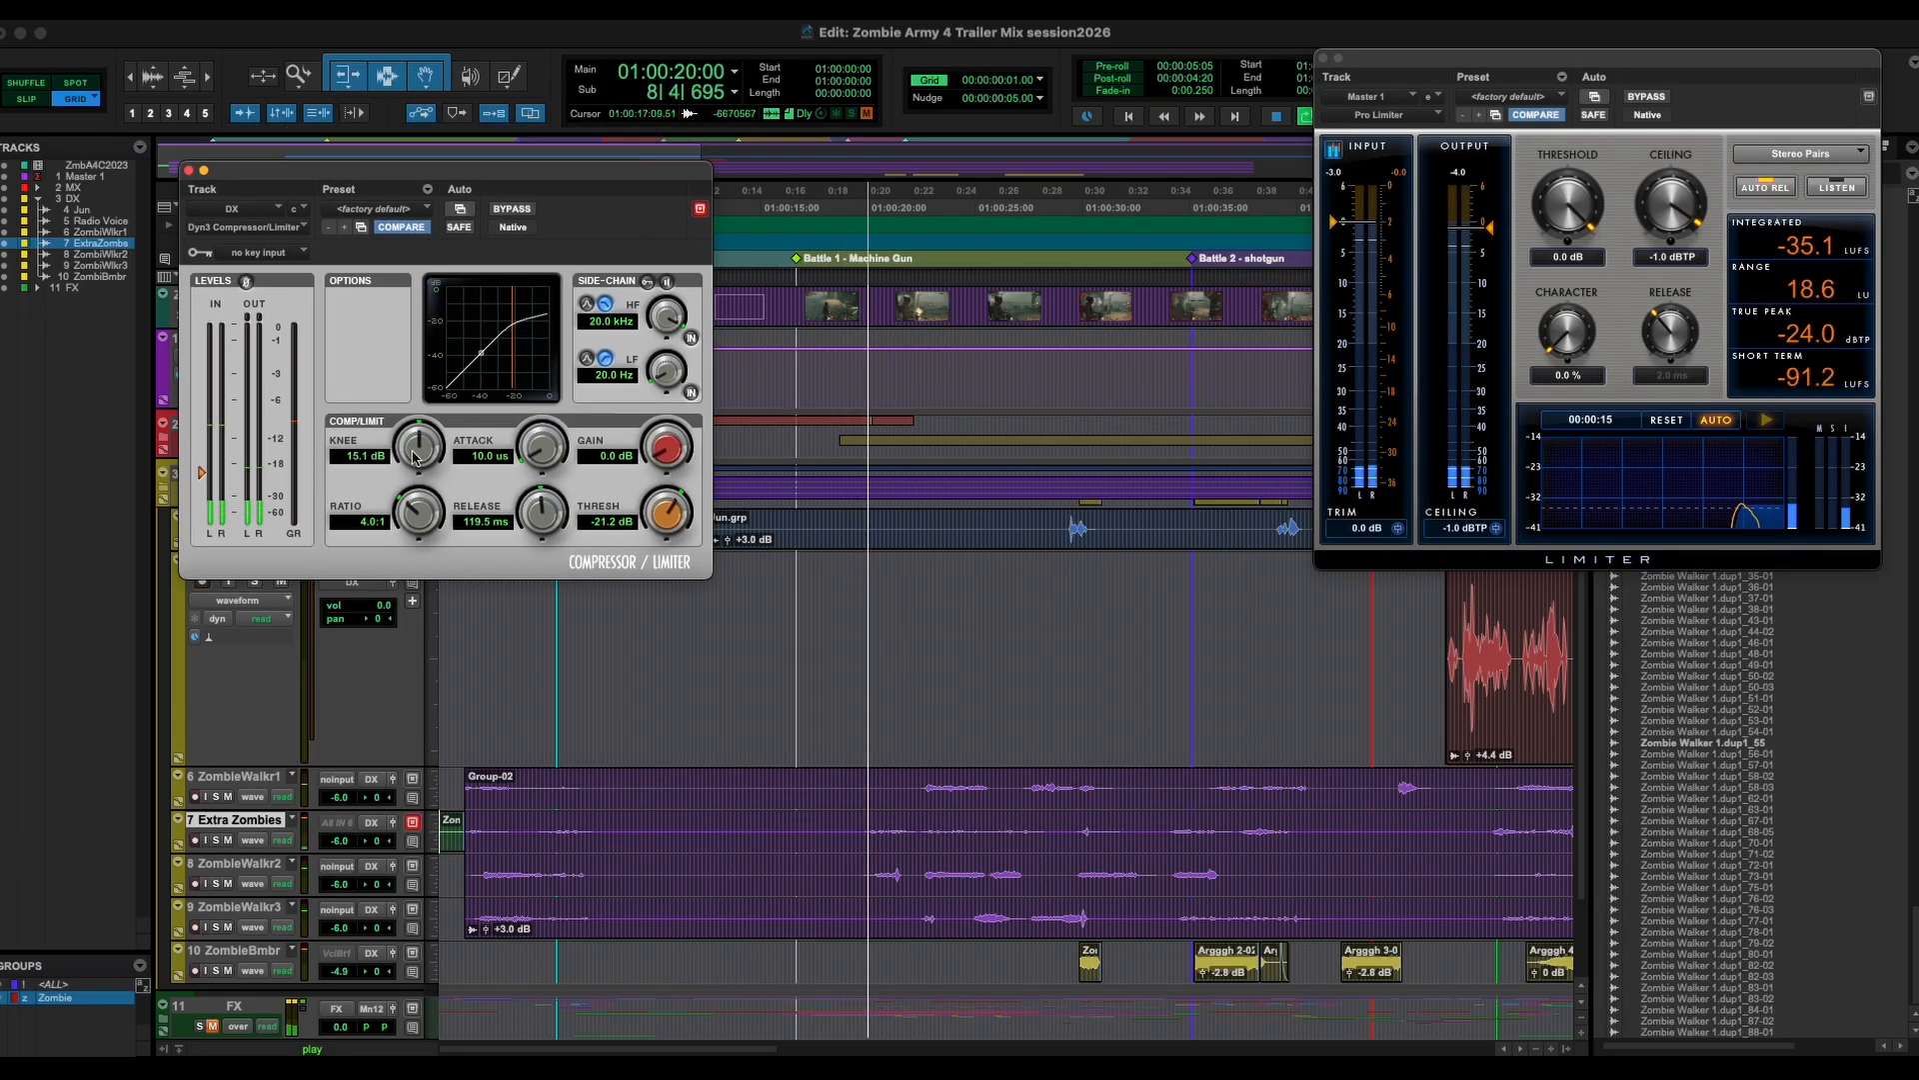
drag(200, 472, 202, 467)
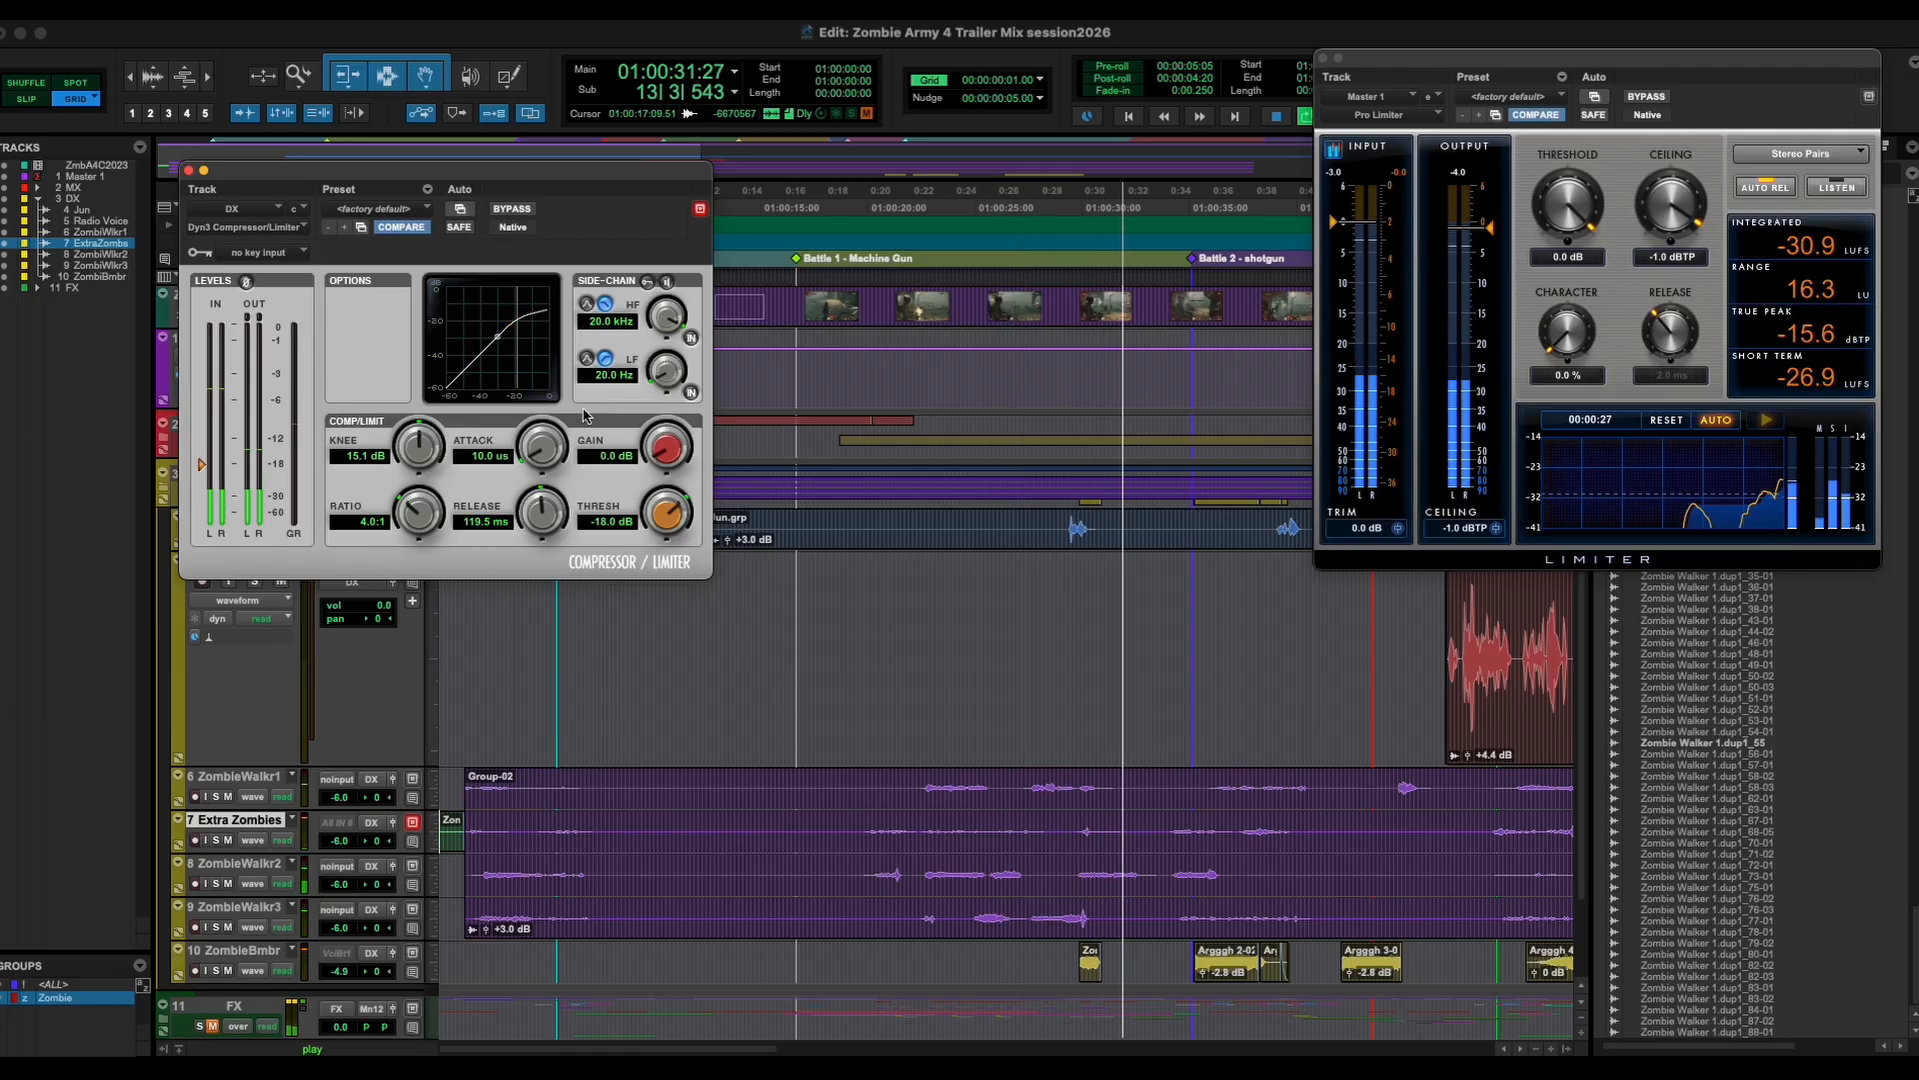
drag(664, 450, 665, 449)
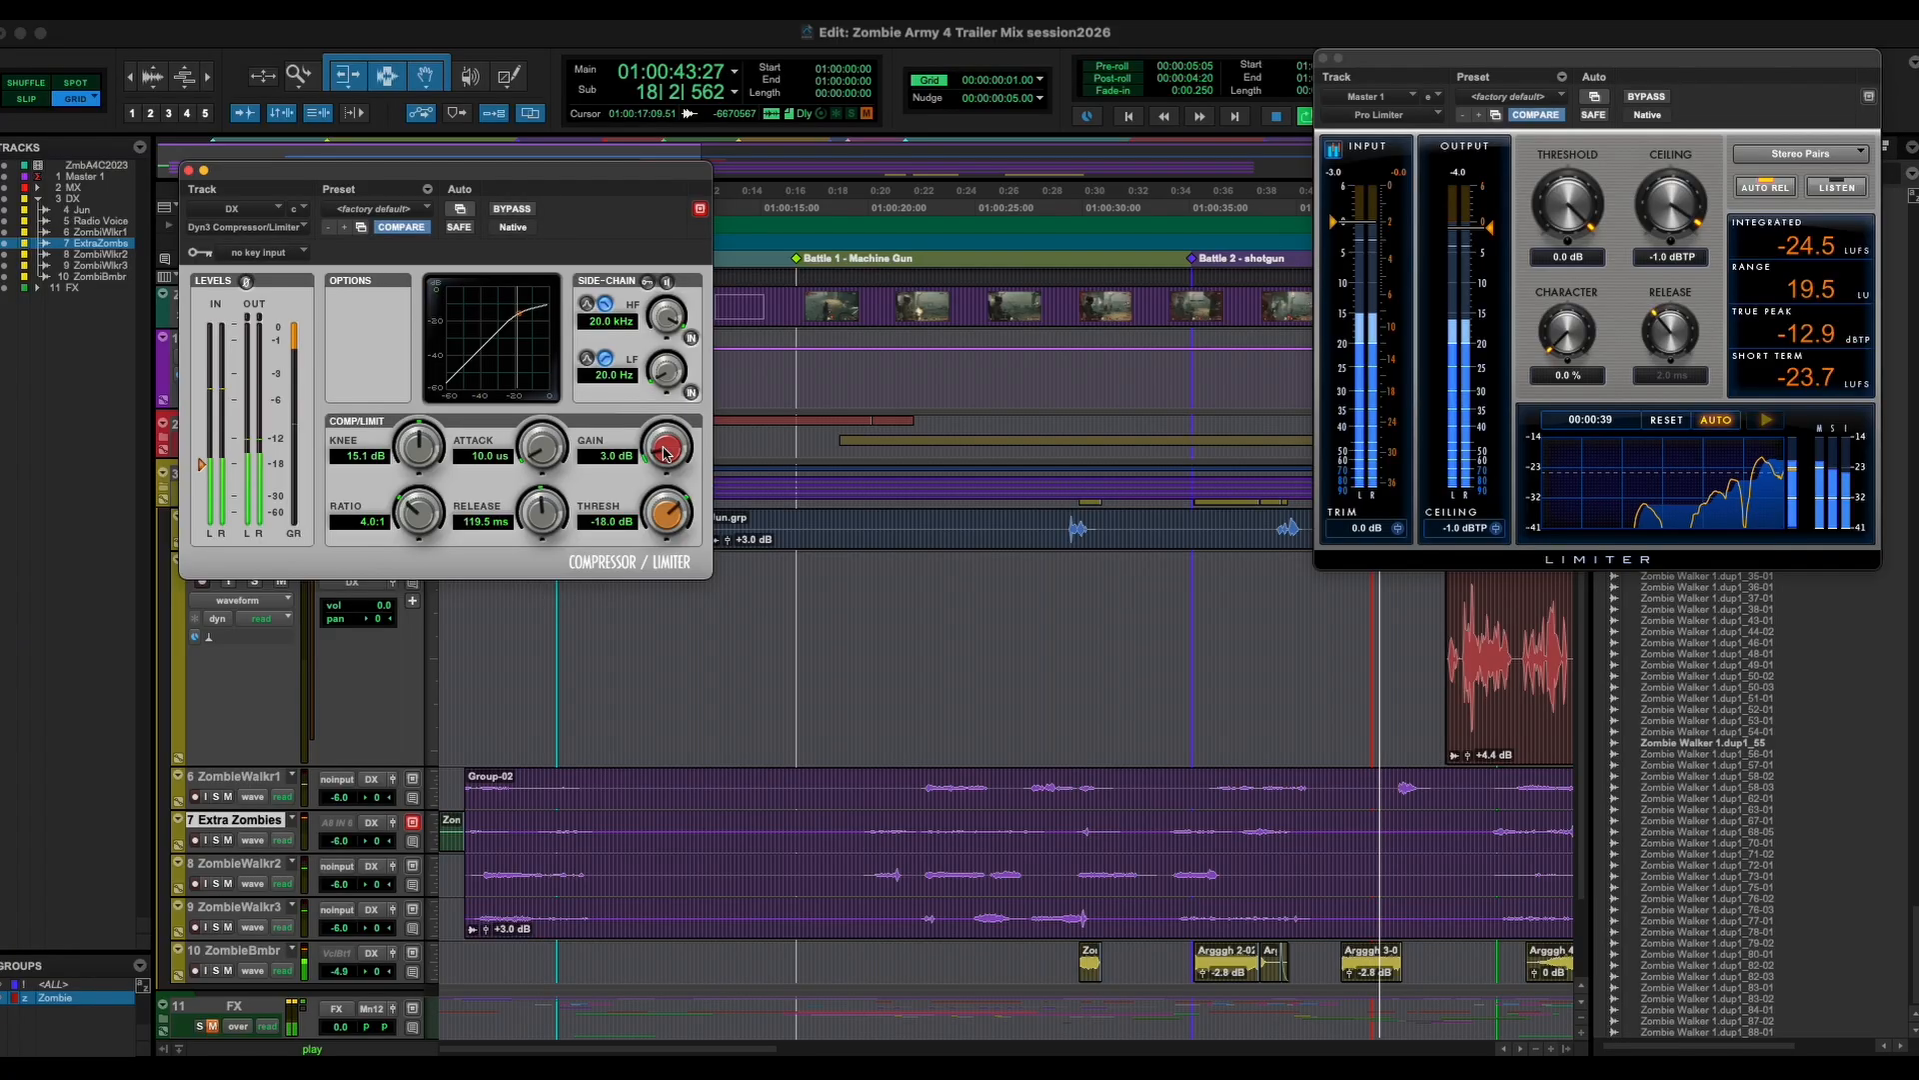
Audition the compressed DX mix to about 0:56, replay it from the session start, and close the compressor window.
scroll(1021, 725, right, 4)
scroll(1022, 725, right, 2)
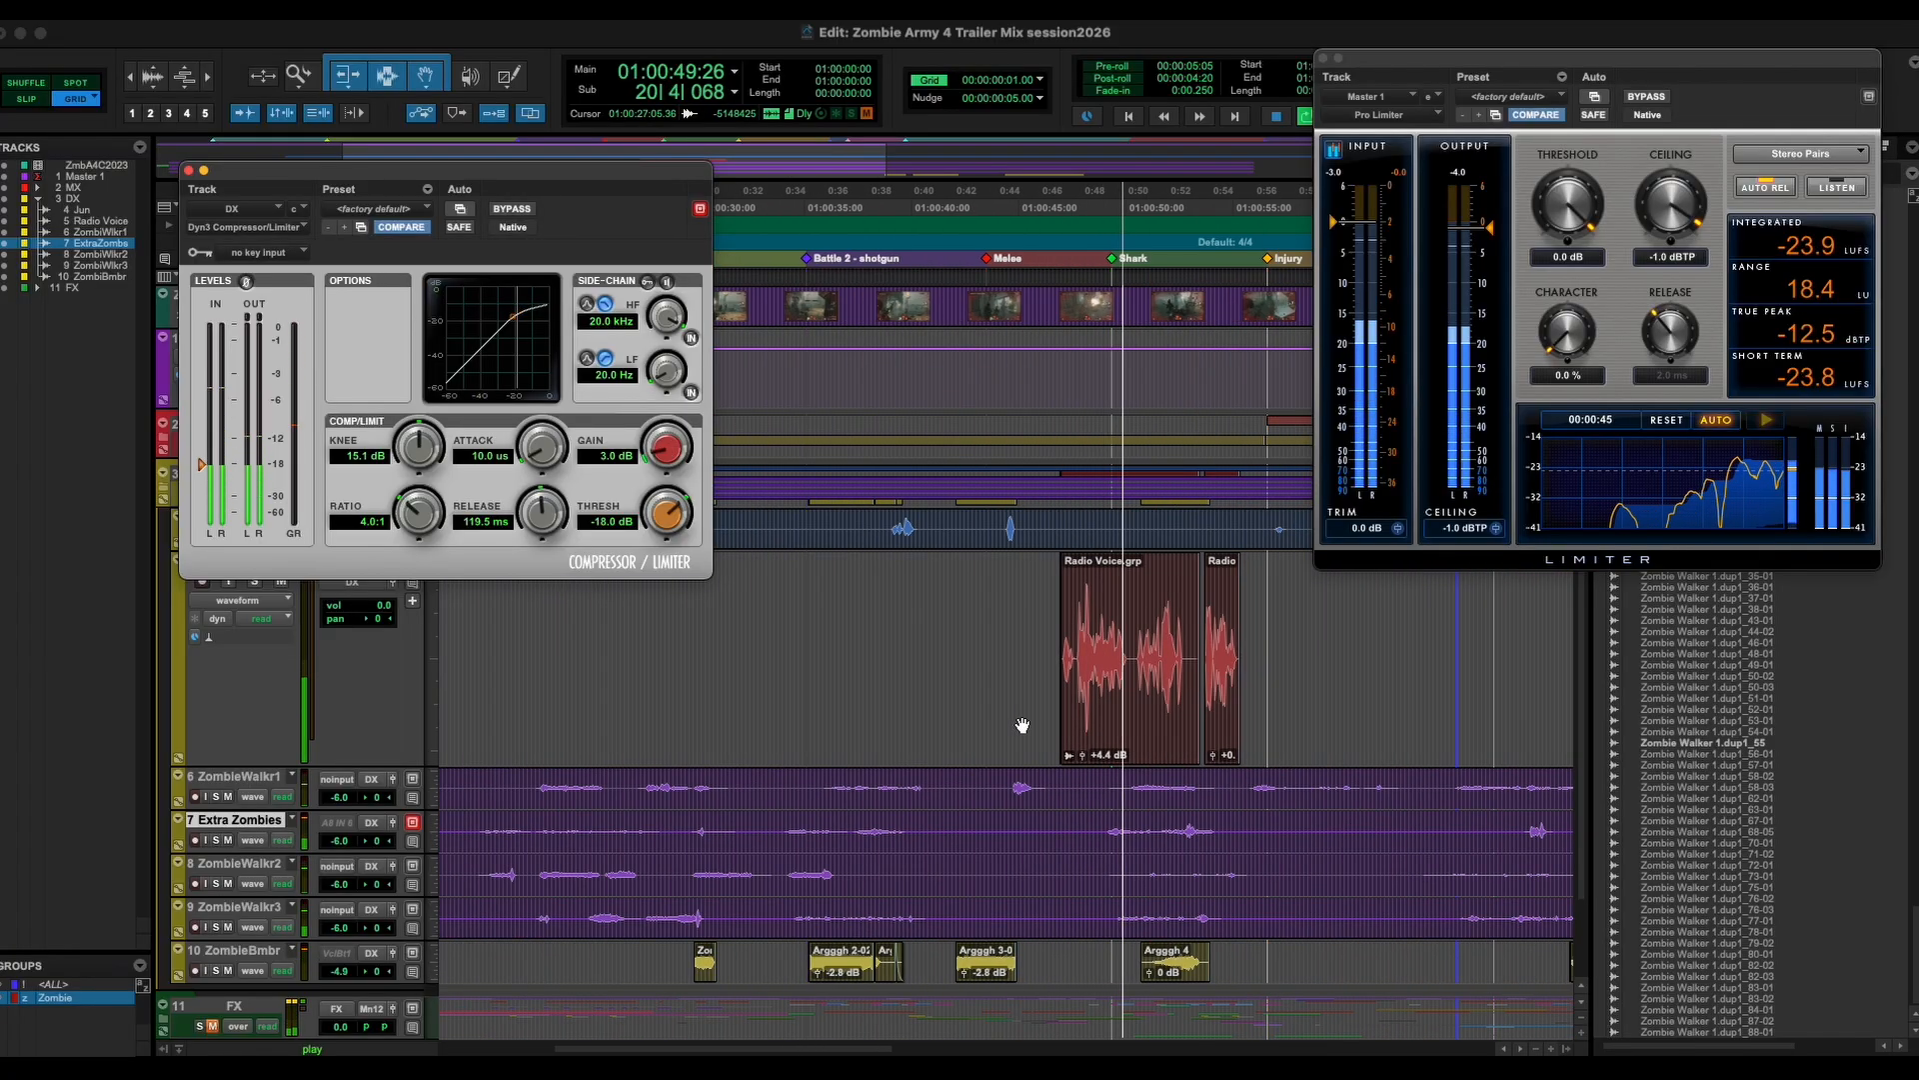
scroll(960, 544, right, 5)
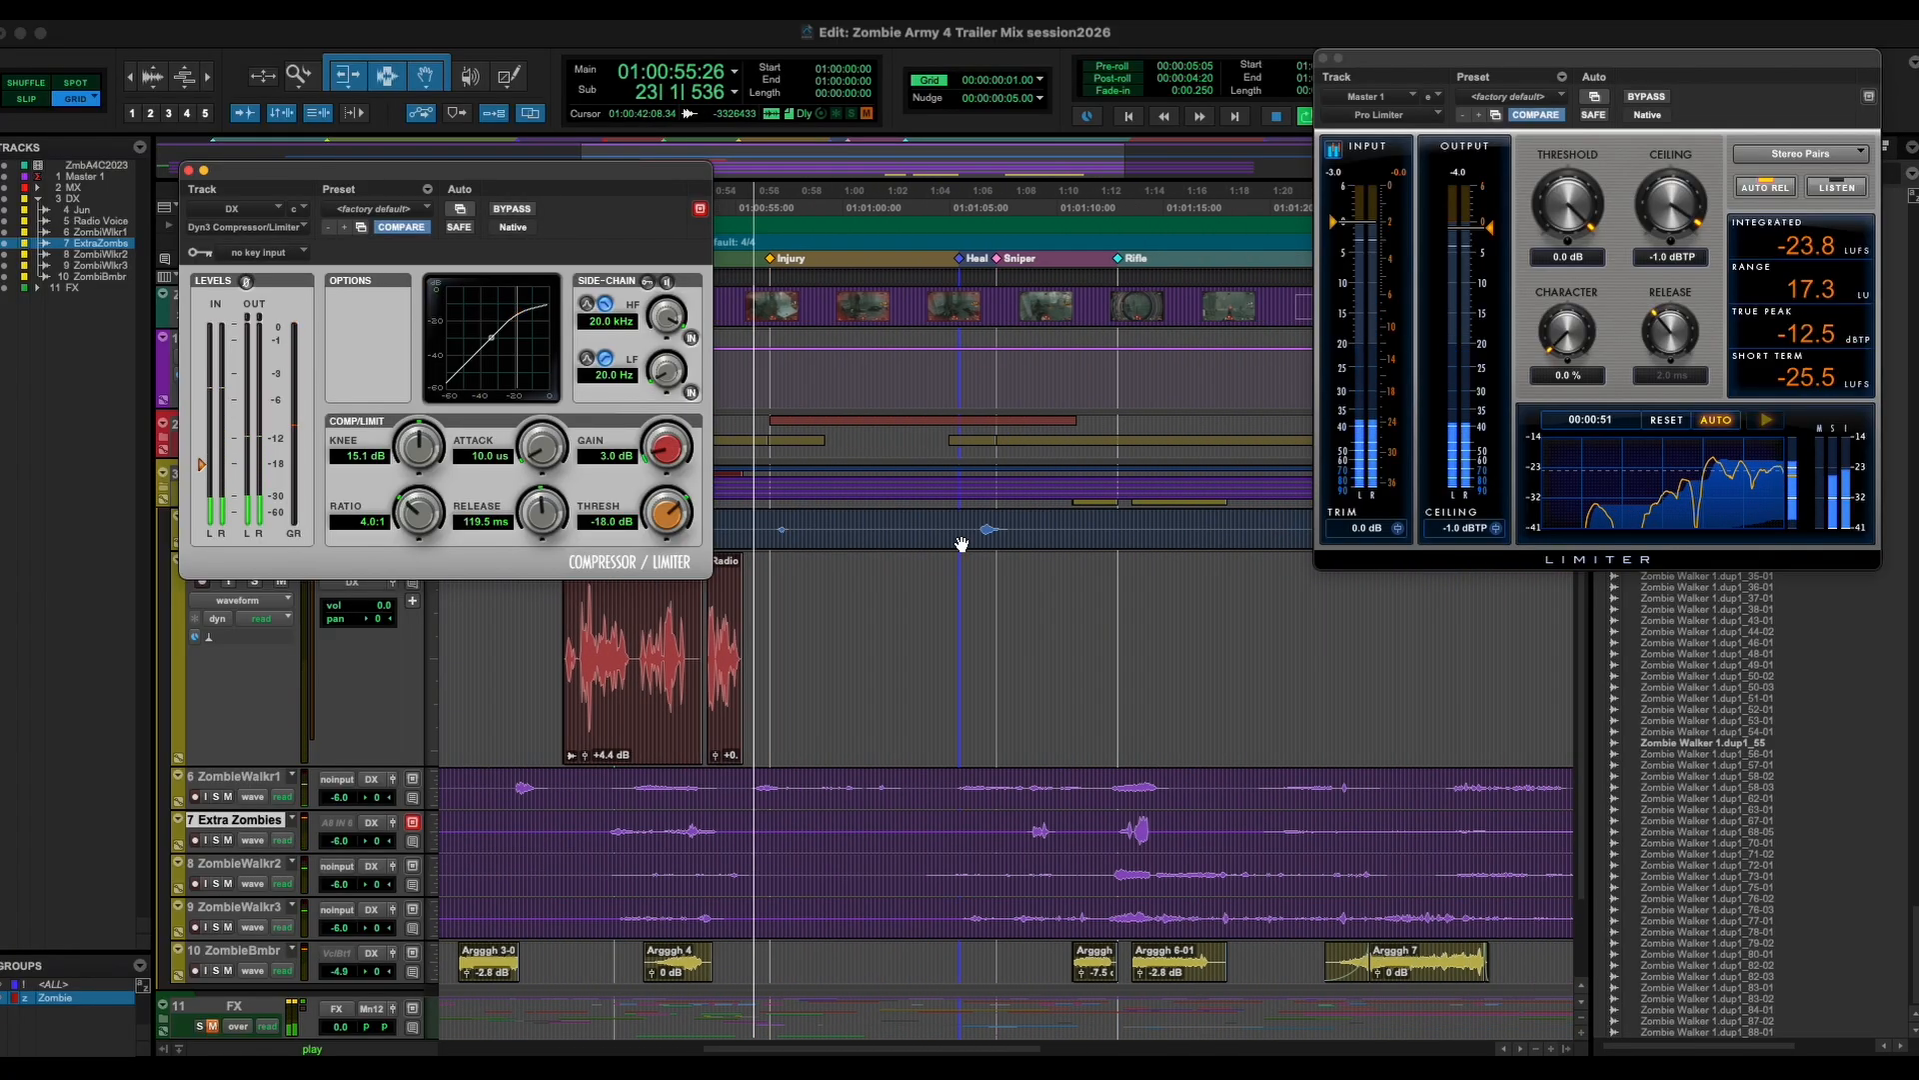
key(space)
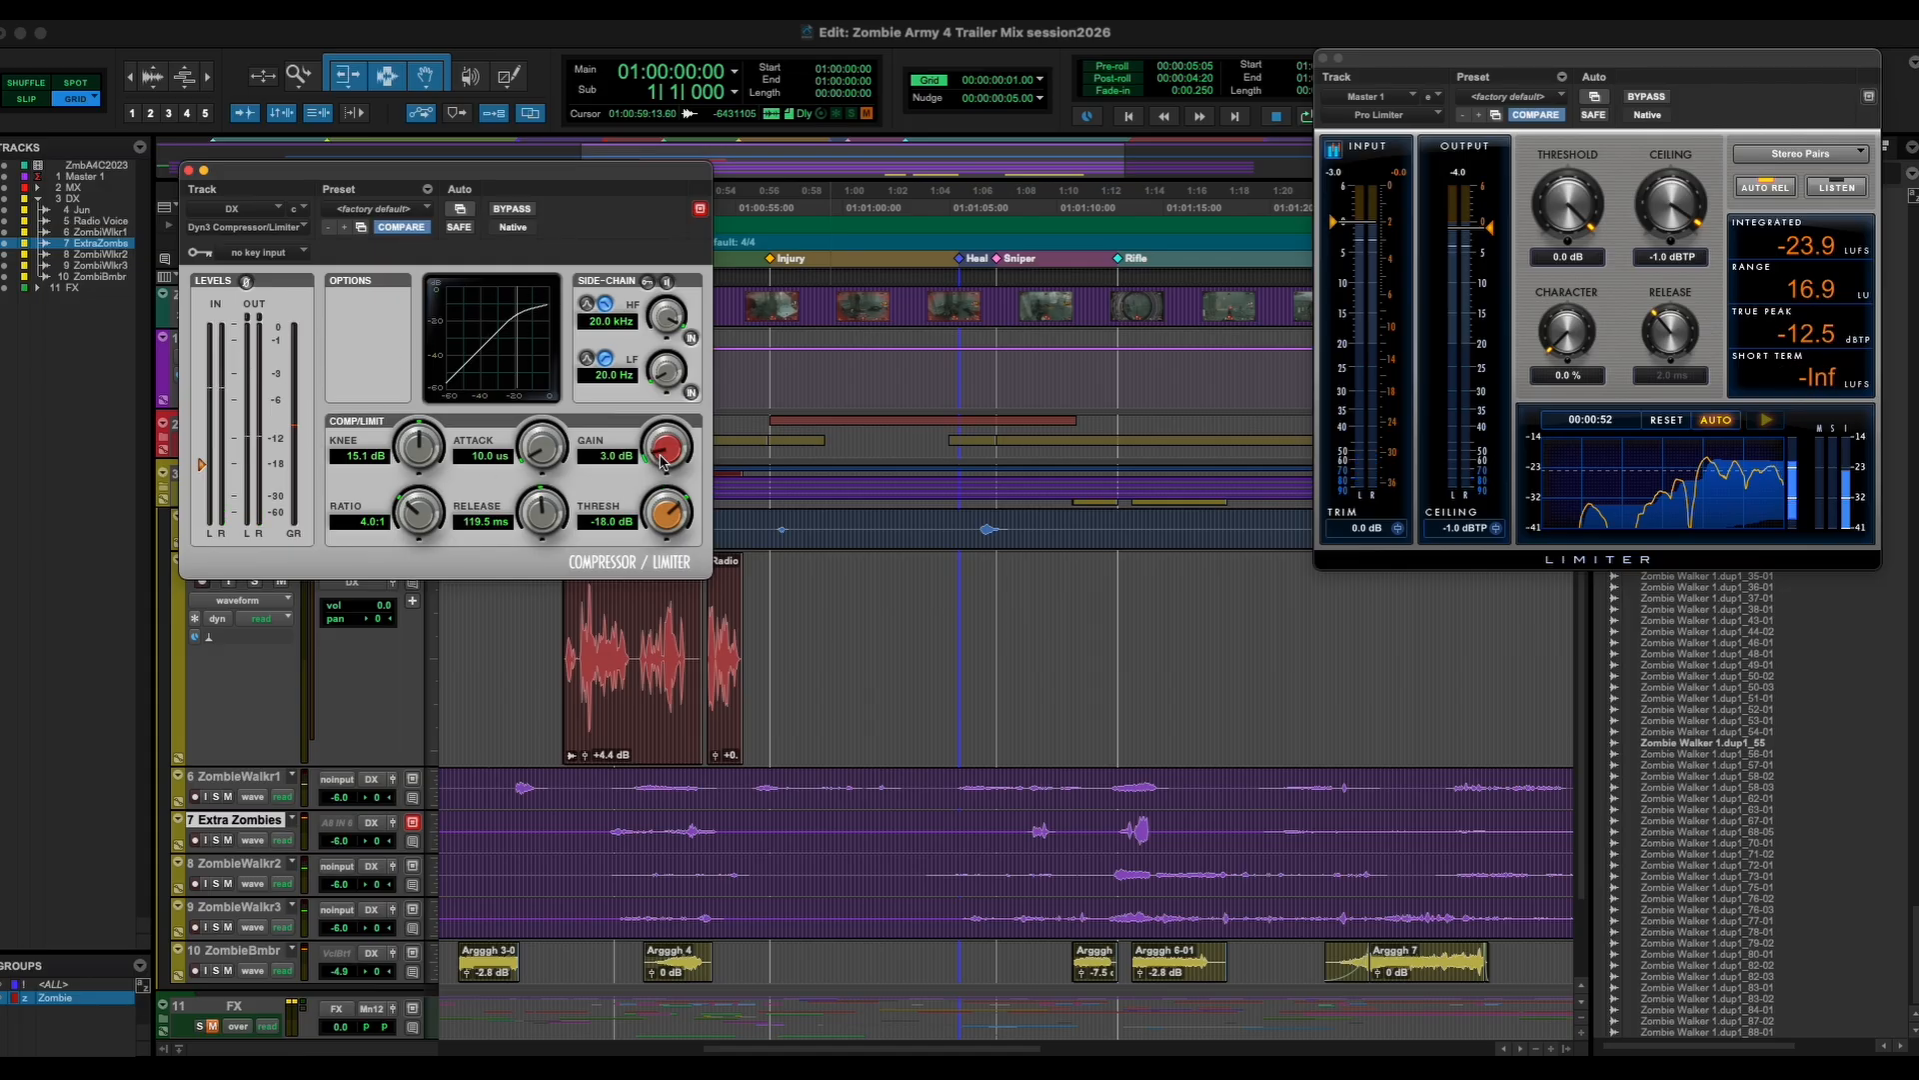
scroll(1049, 897, left, 6)
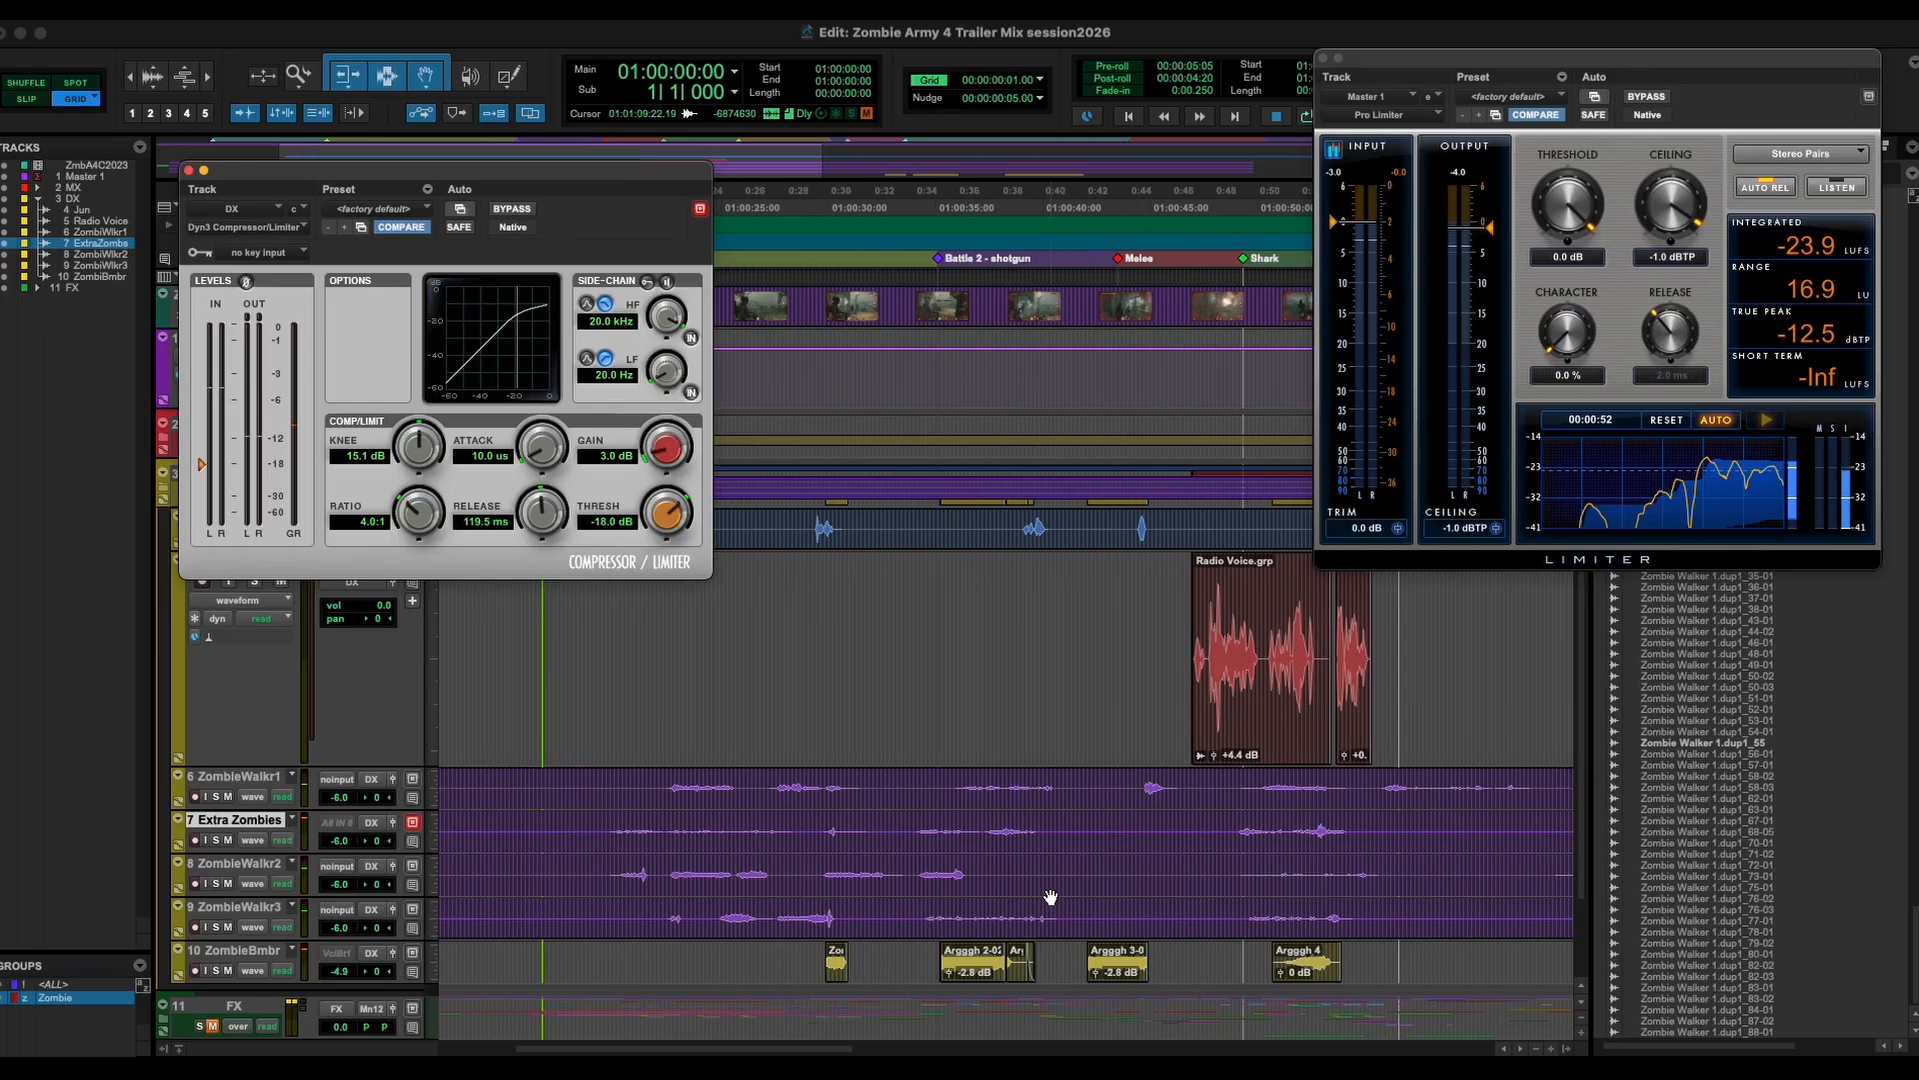
scroll(1049, 897, left, 5)
key(space)
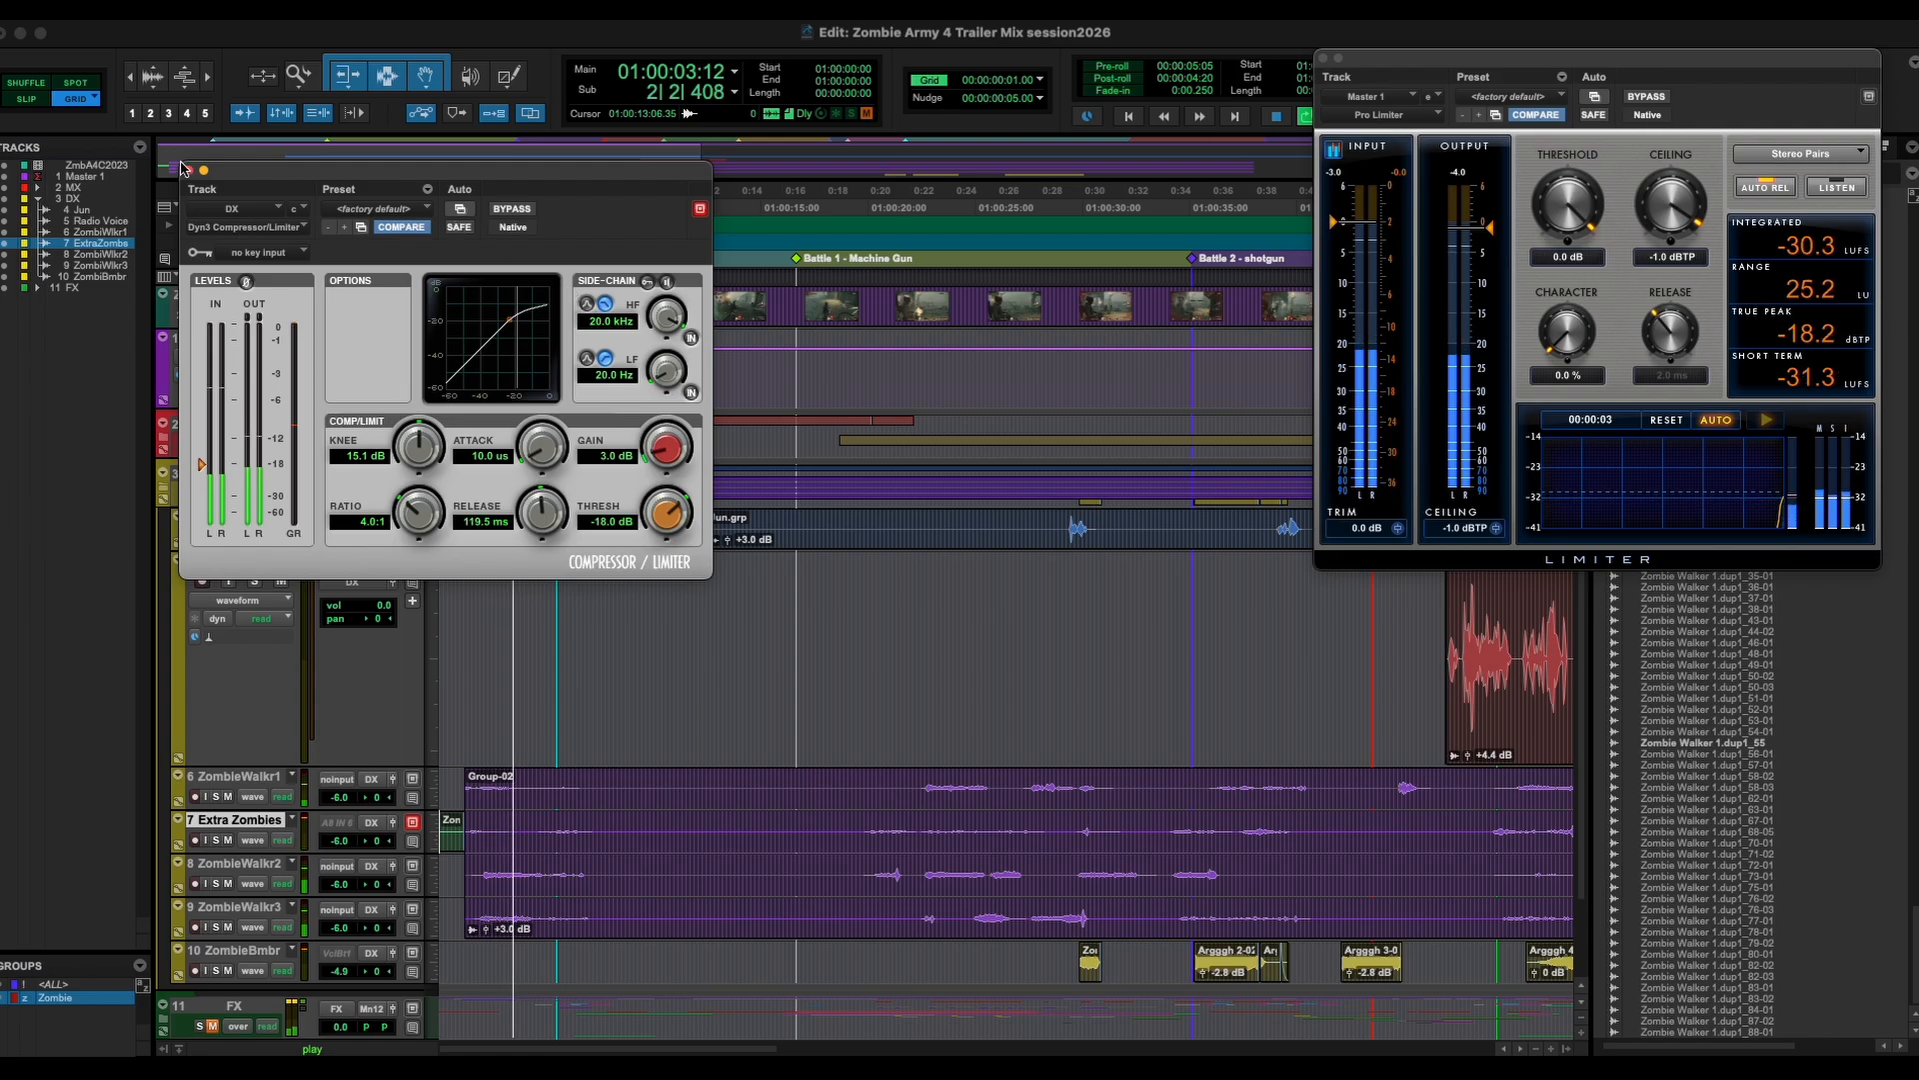
click(184, 170)
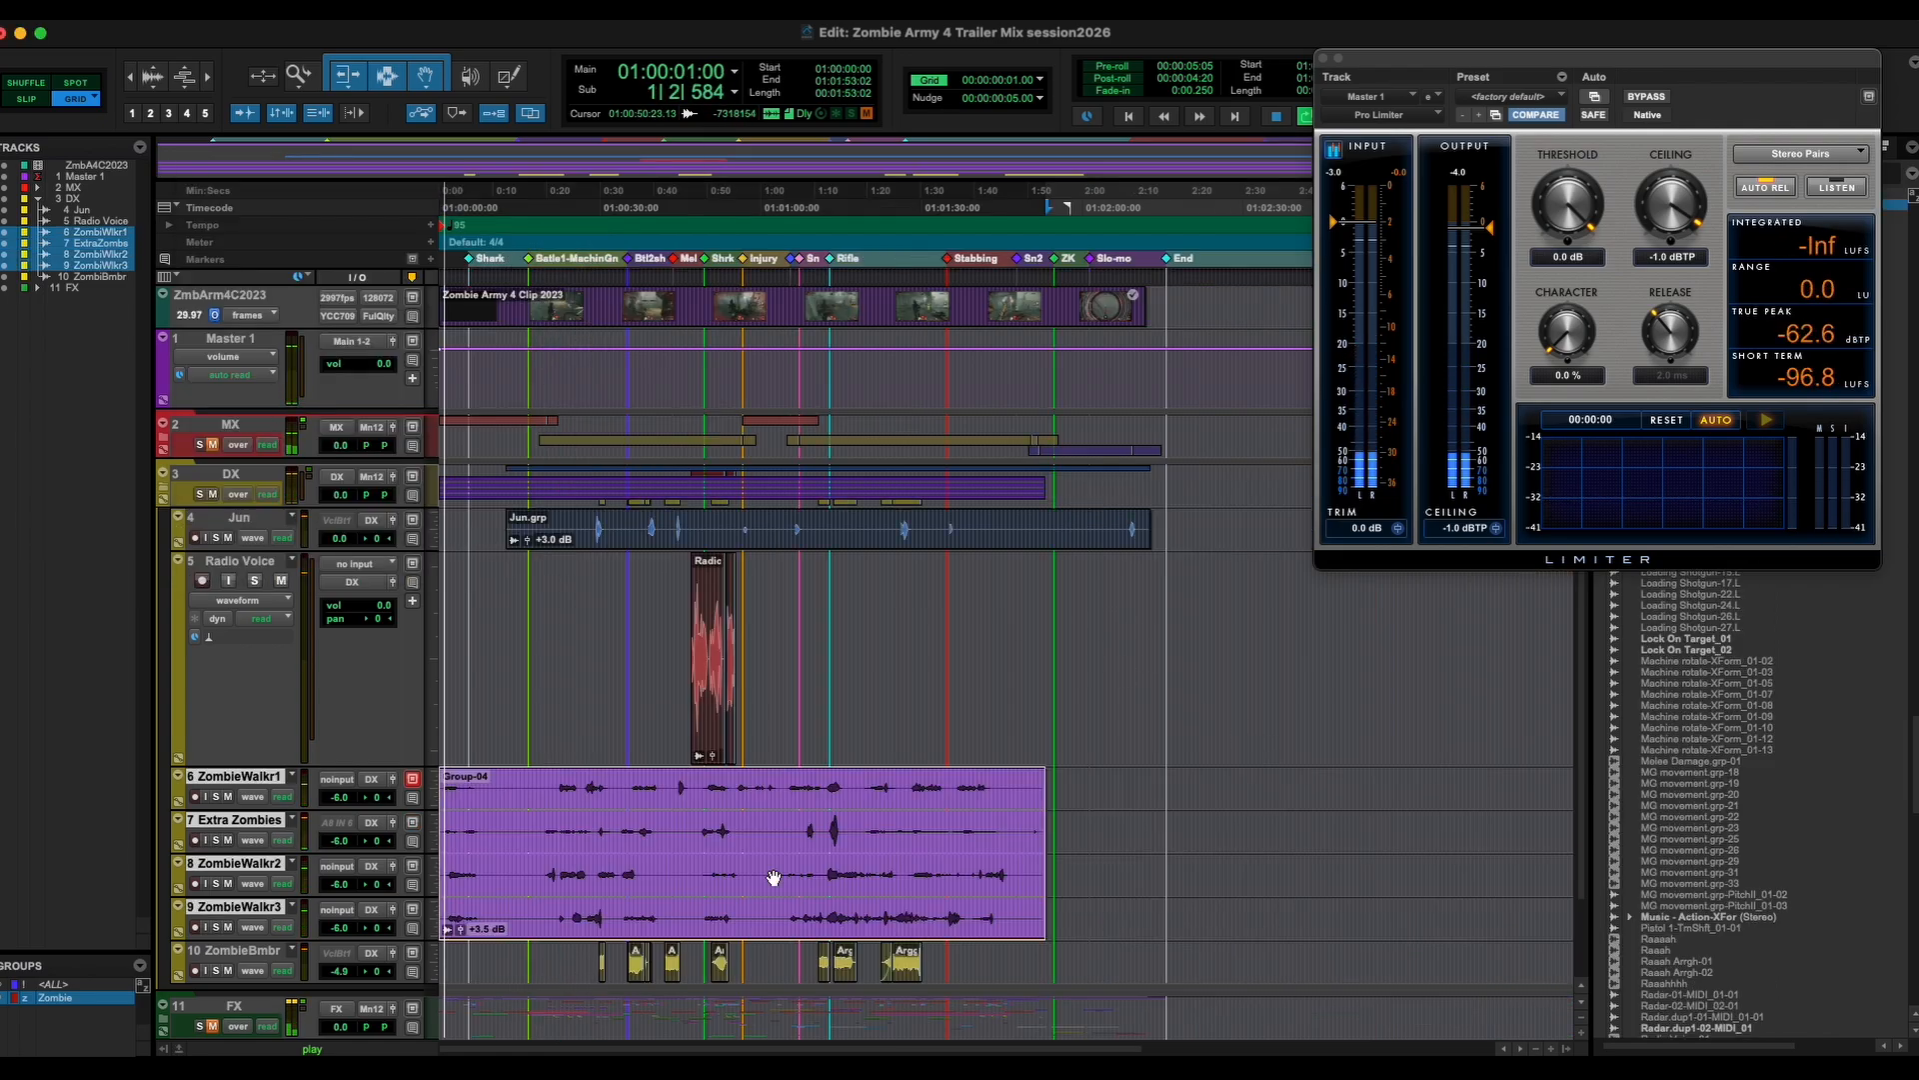
Play the mix with the music tracks and set the Music - Action fader to -5.9 dB.
key(space)
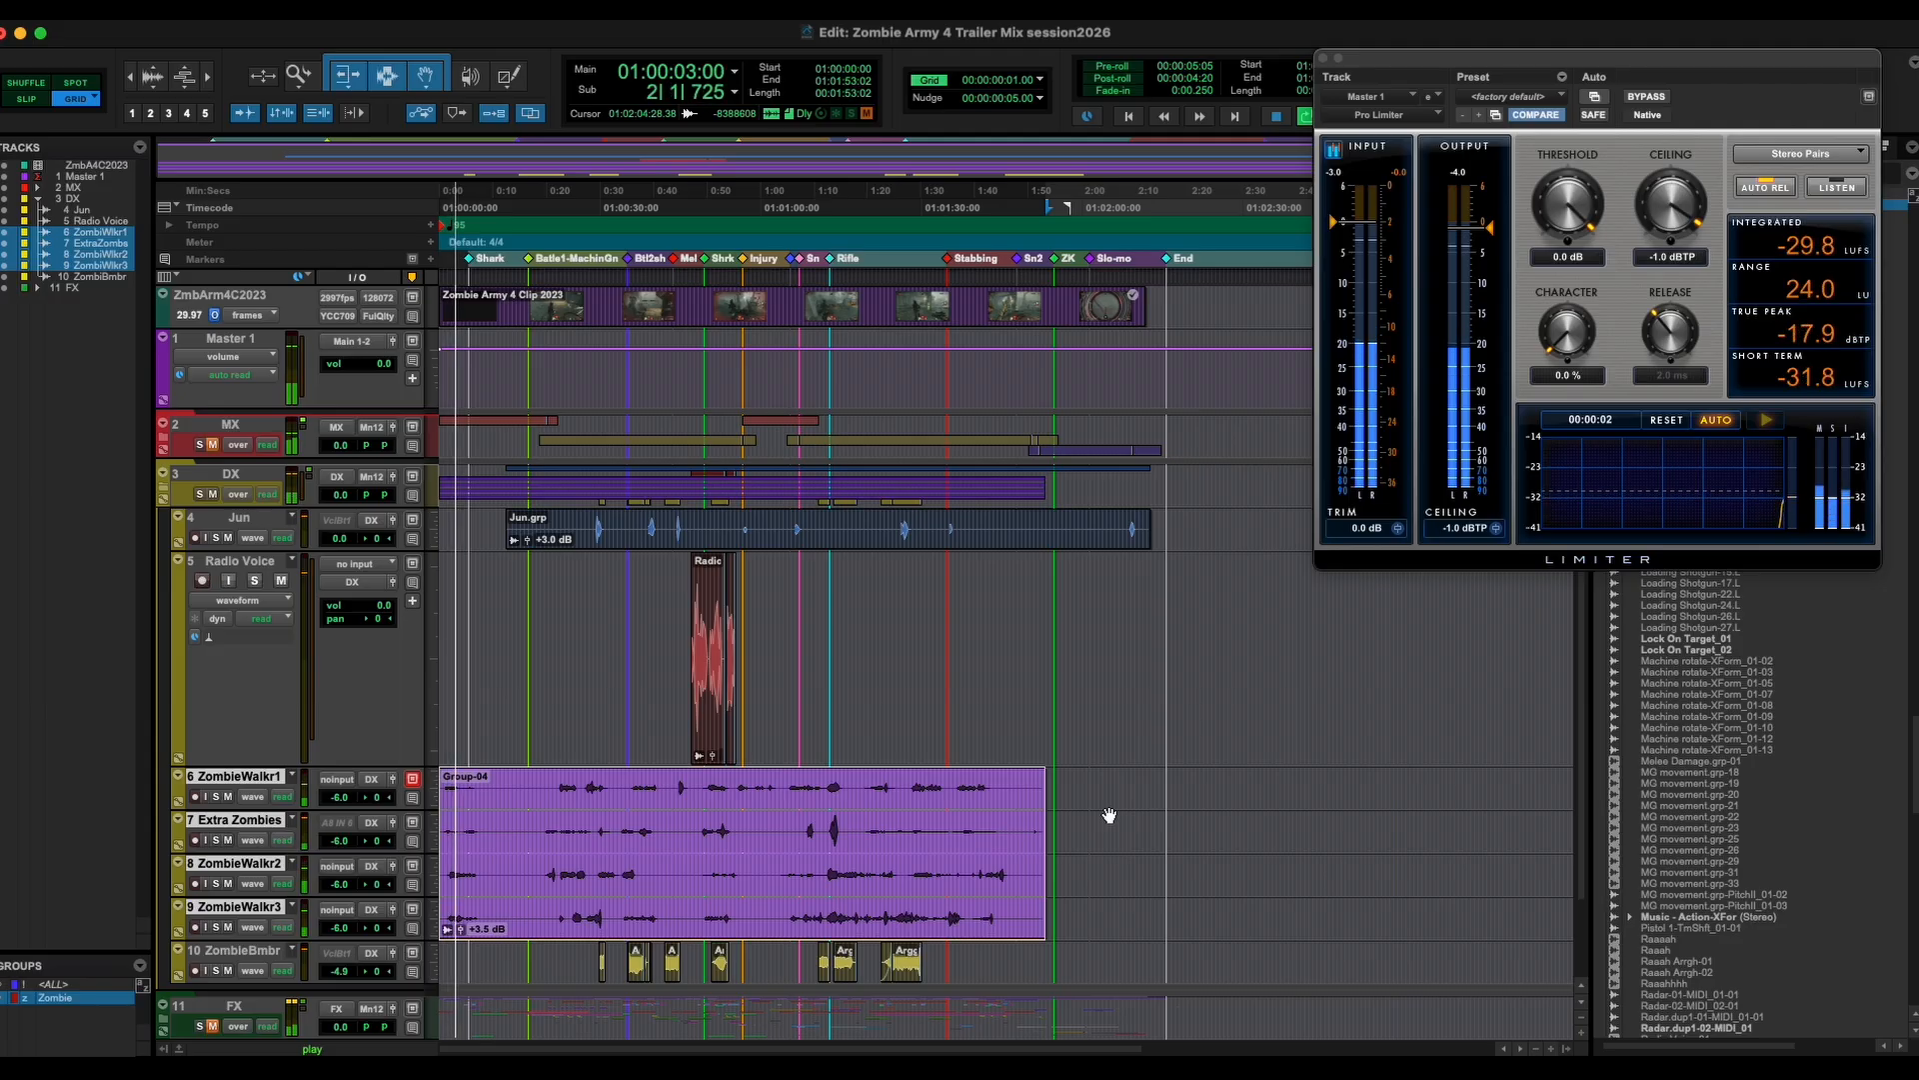
key(space)
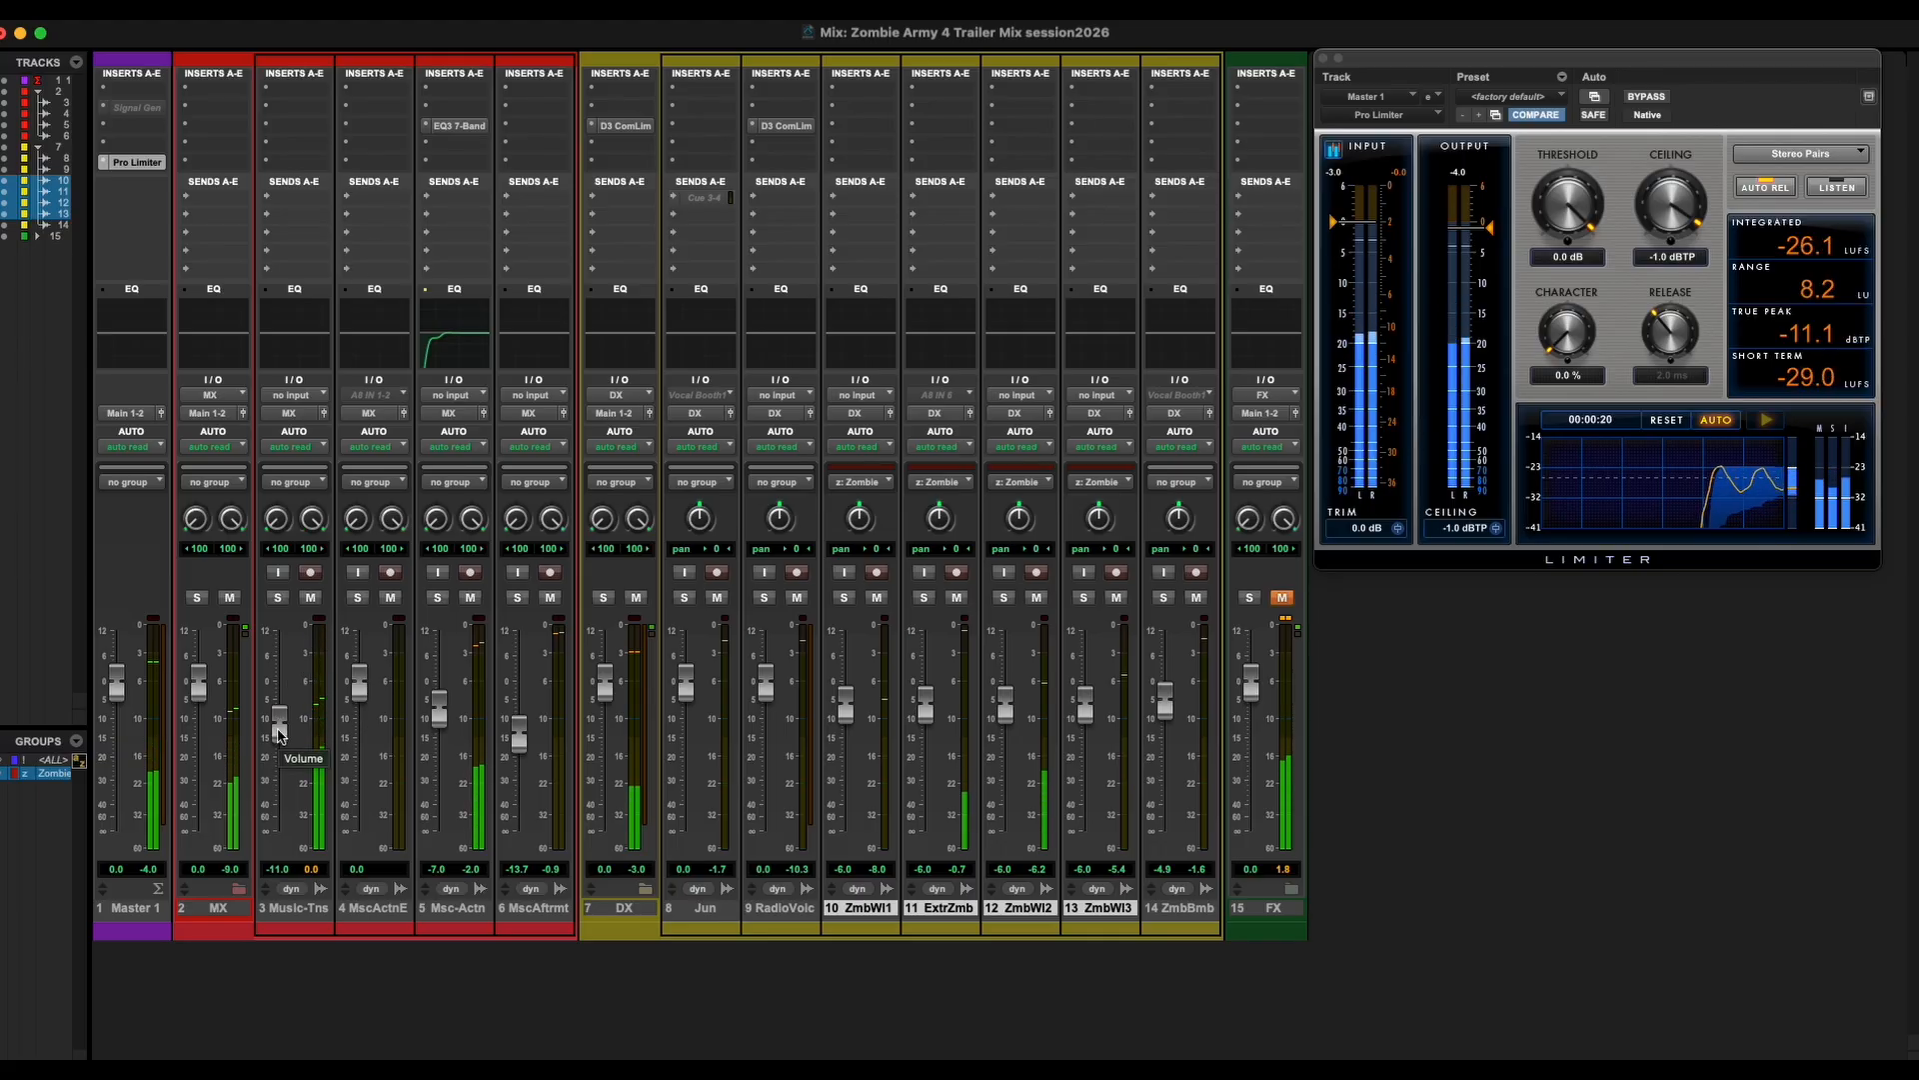
drag(440, 712, 440, 702)
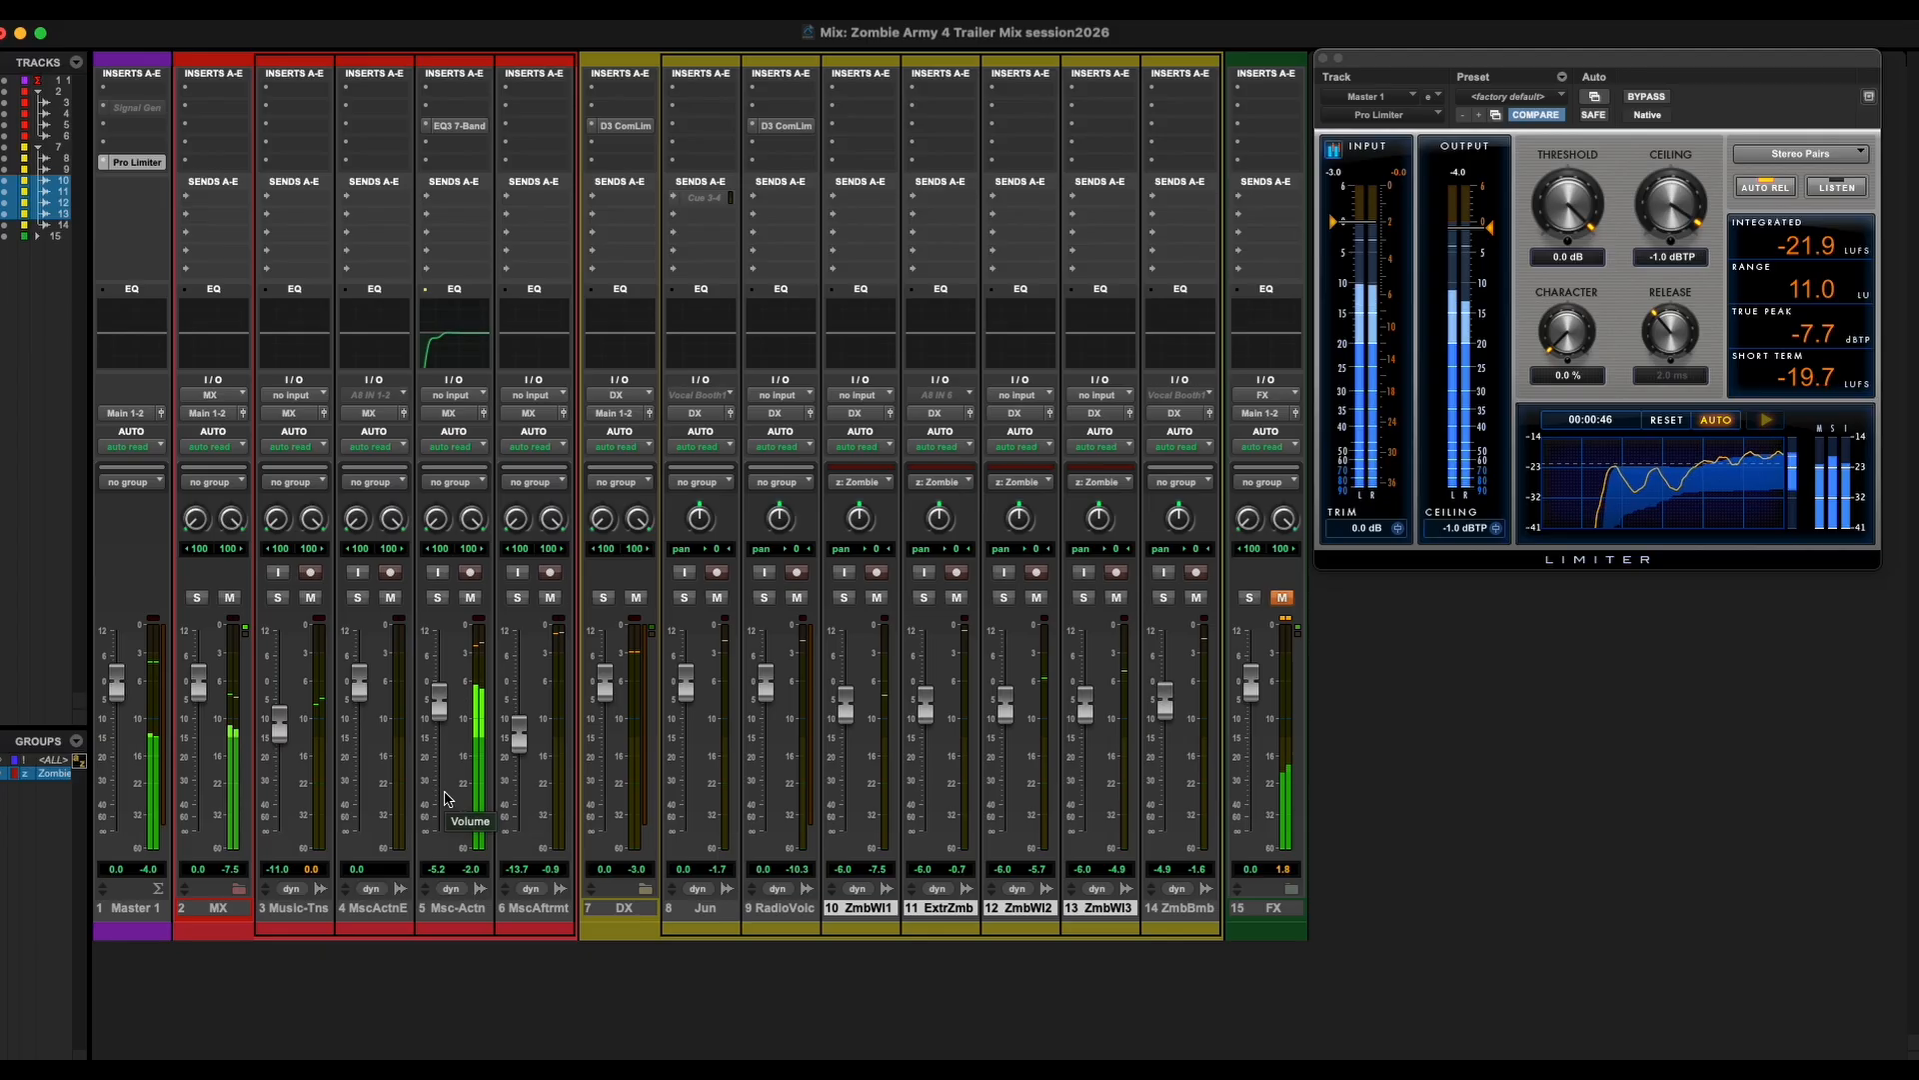
click(439, 708)
drag(439, 707, 439, 712)
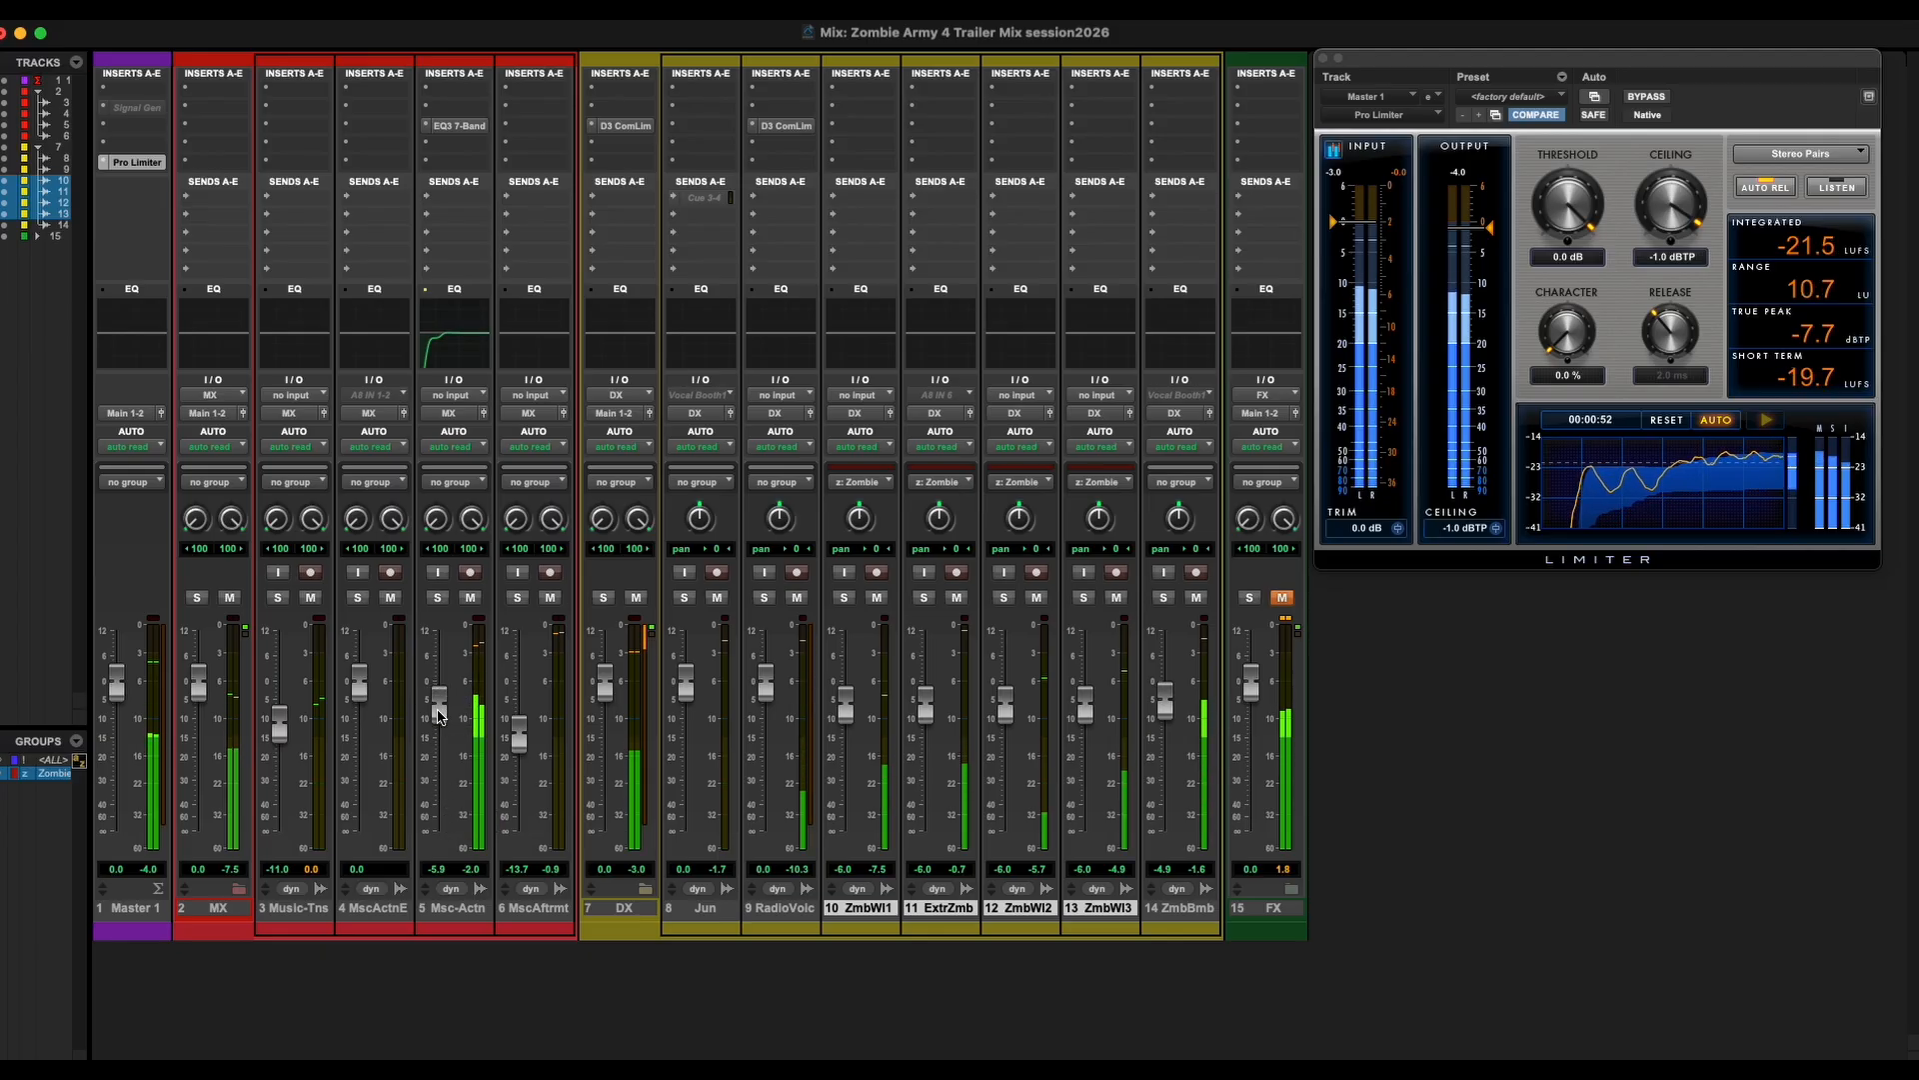
Lower the Music - Tense fader to -12.3 dB and insert a stereo Dyn3 Compressor/Limiter on that track.
drag(279, 722, 279, 731)
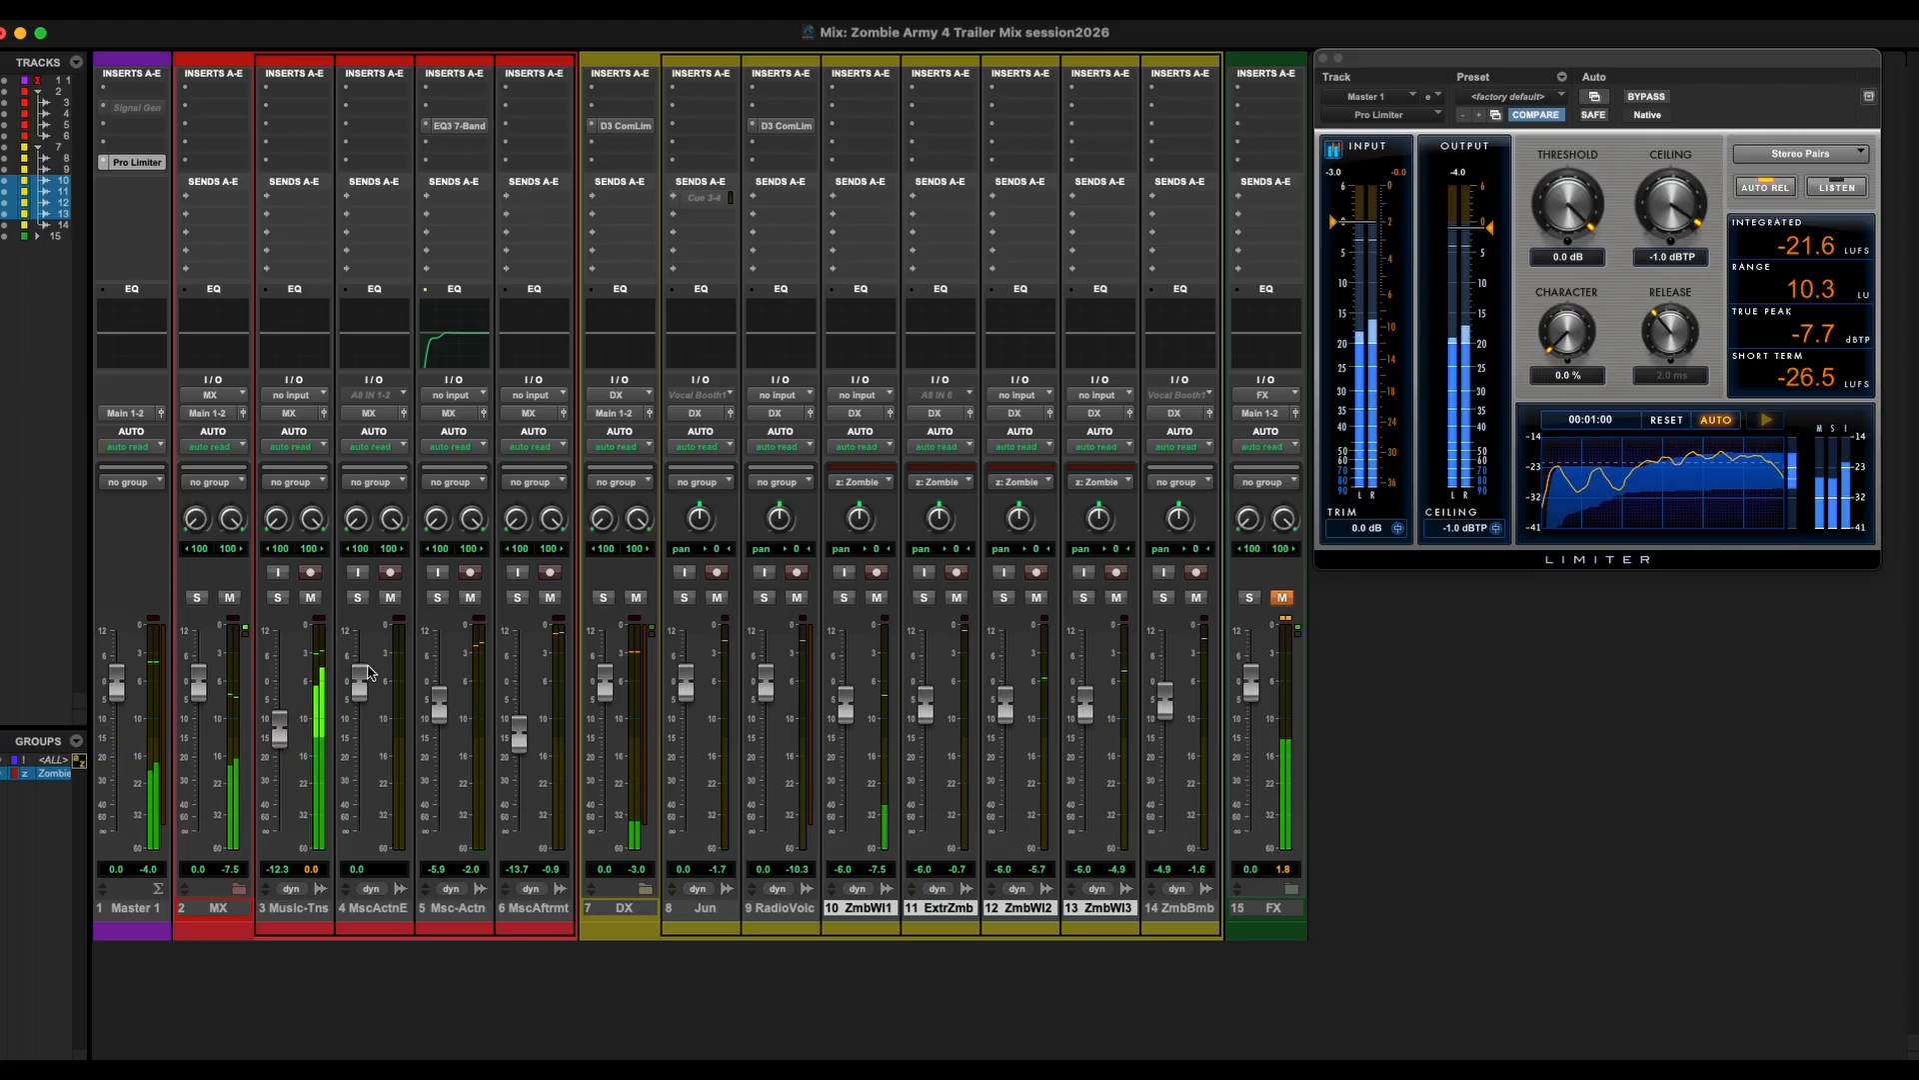
click(281, 131)
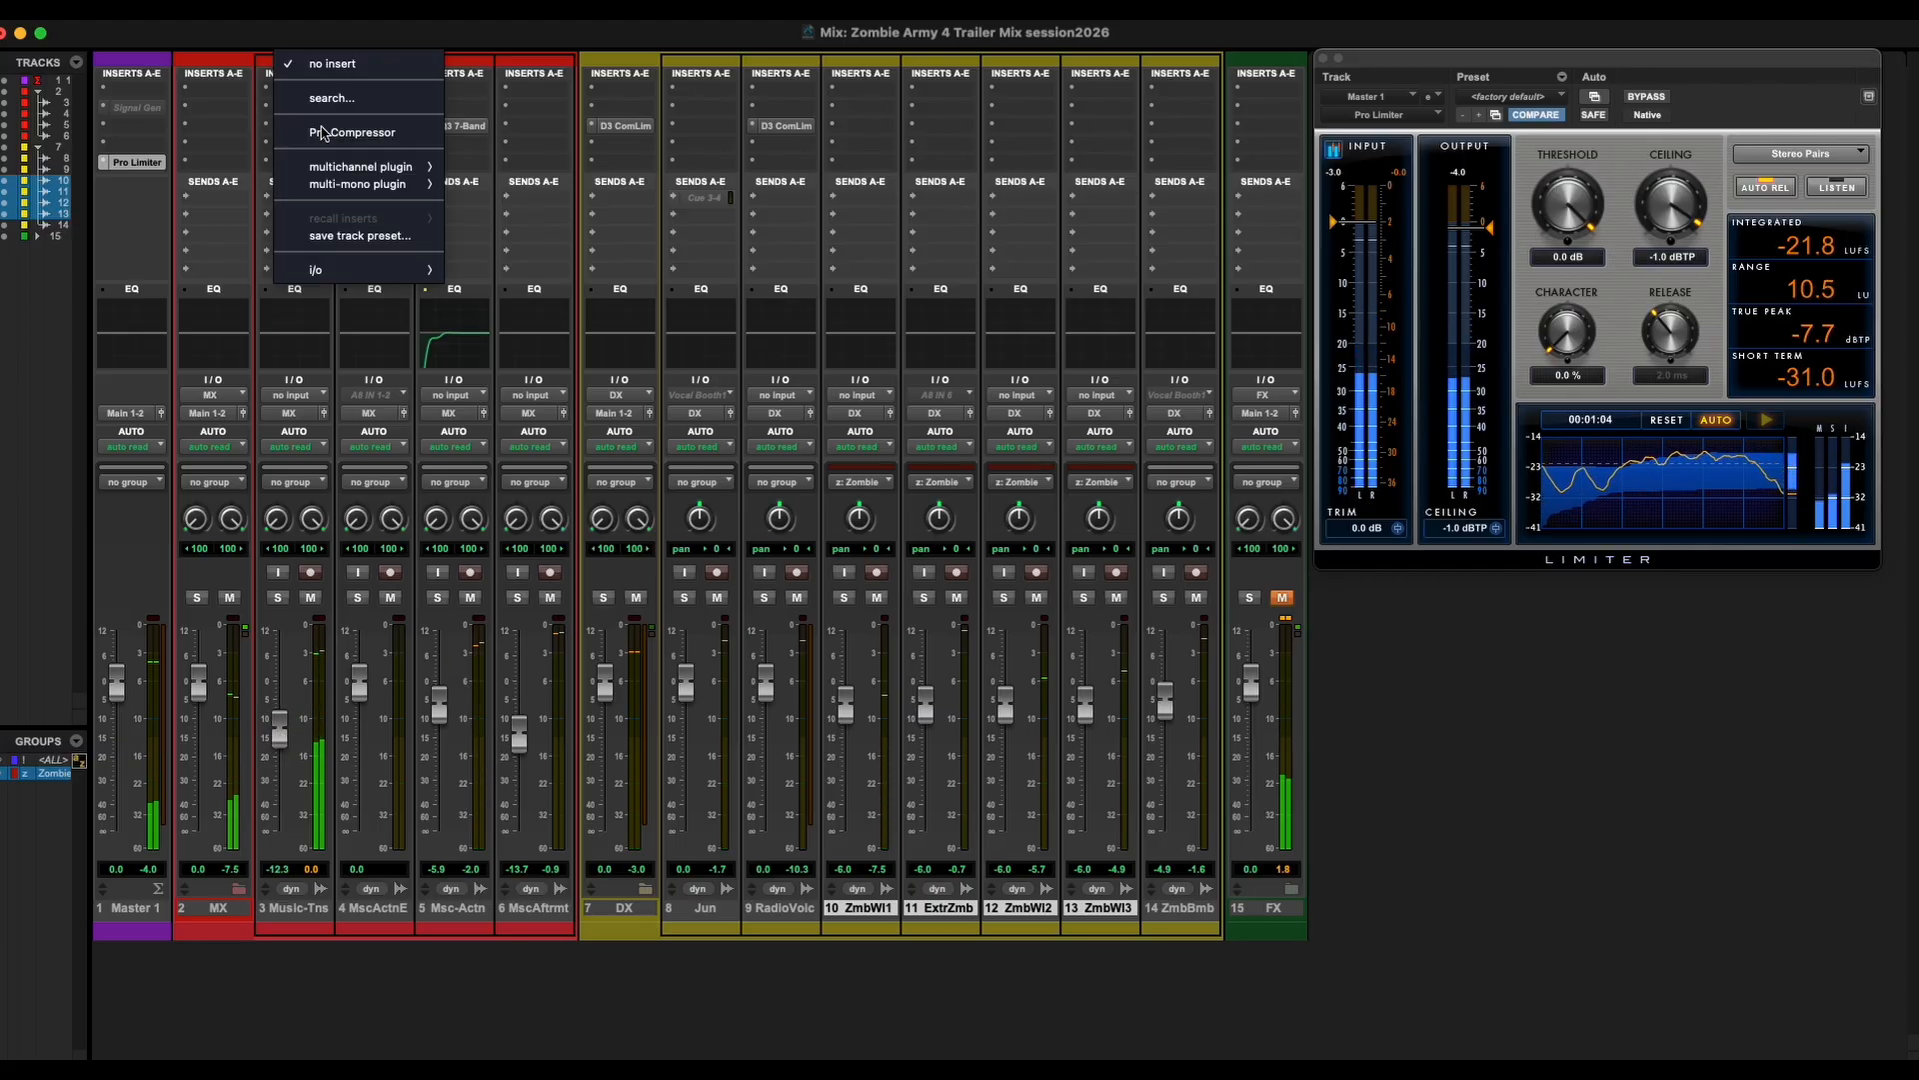
mouse_move(410, 166)
mouse_move(524, 192)
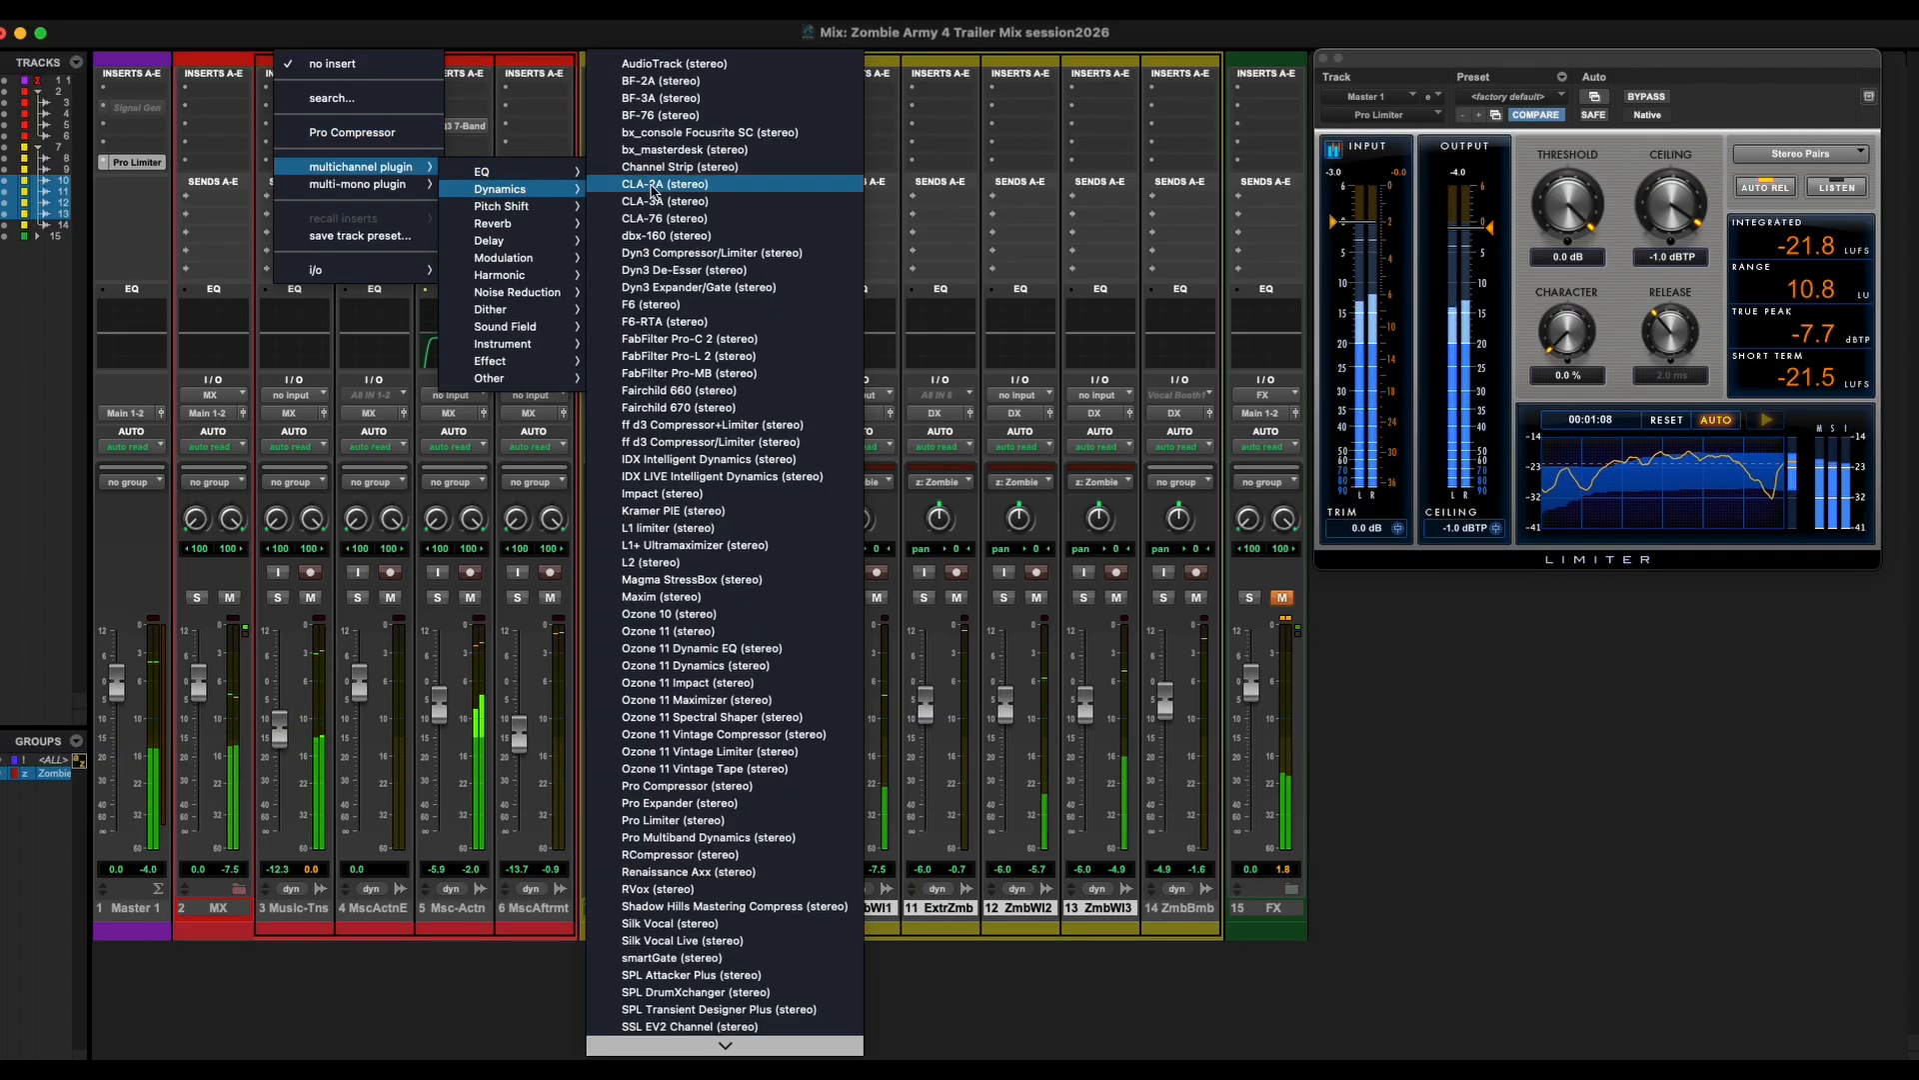
click(666, 253)
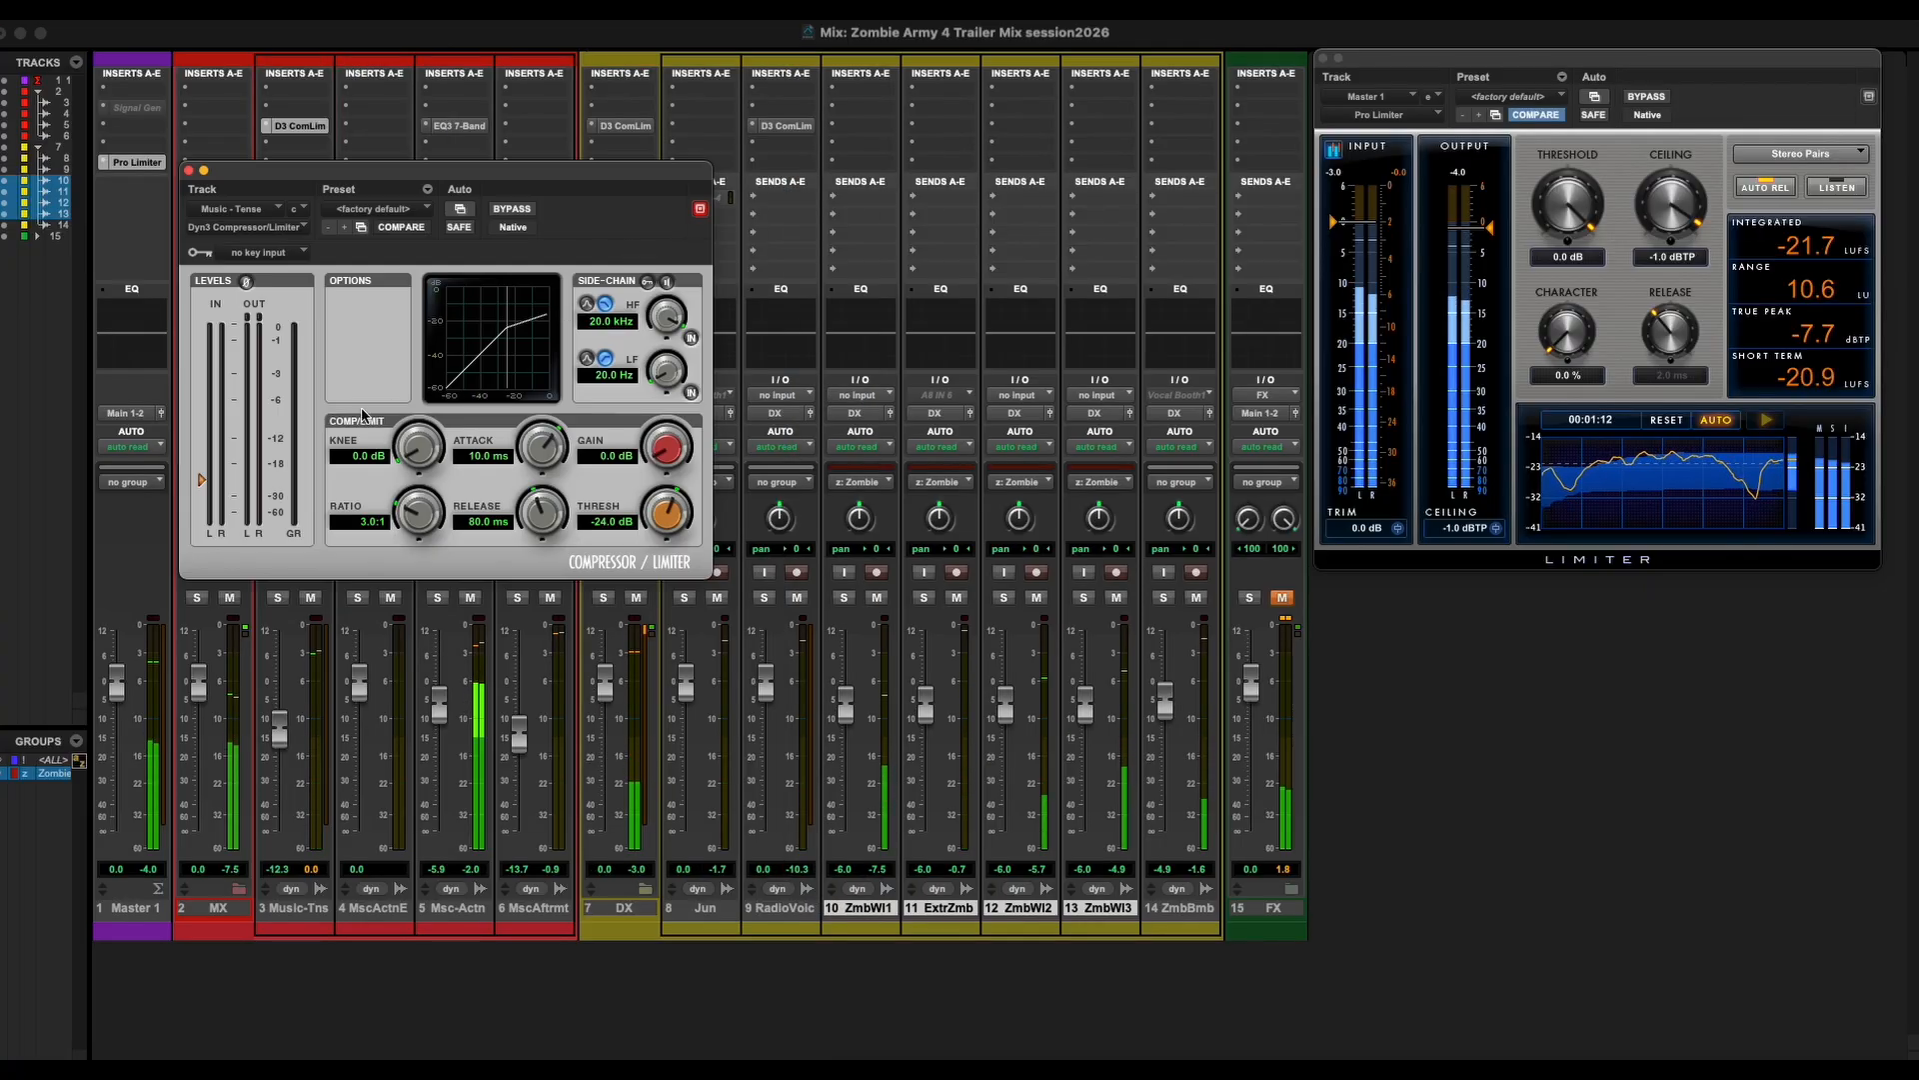
Set the new compressor's knee to 9.4 dB and ratio to 2.5:1, and move it from Music - Tense to the MX track.
drag(417, 447, 410, 400)
drag(411, 514, 411, 533)
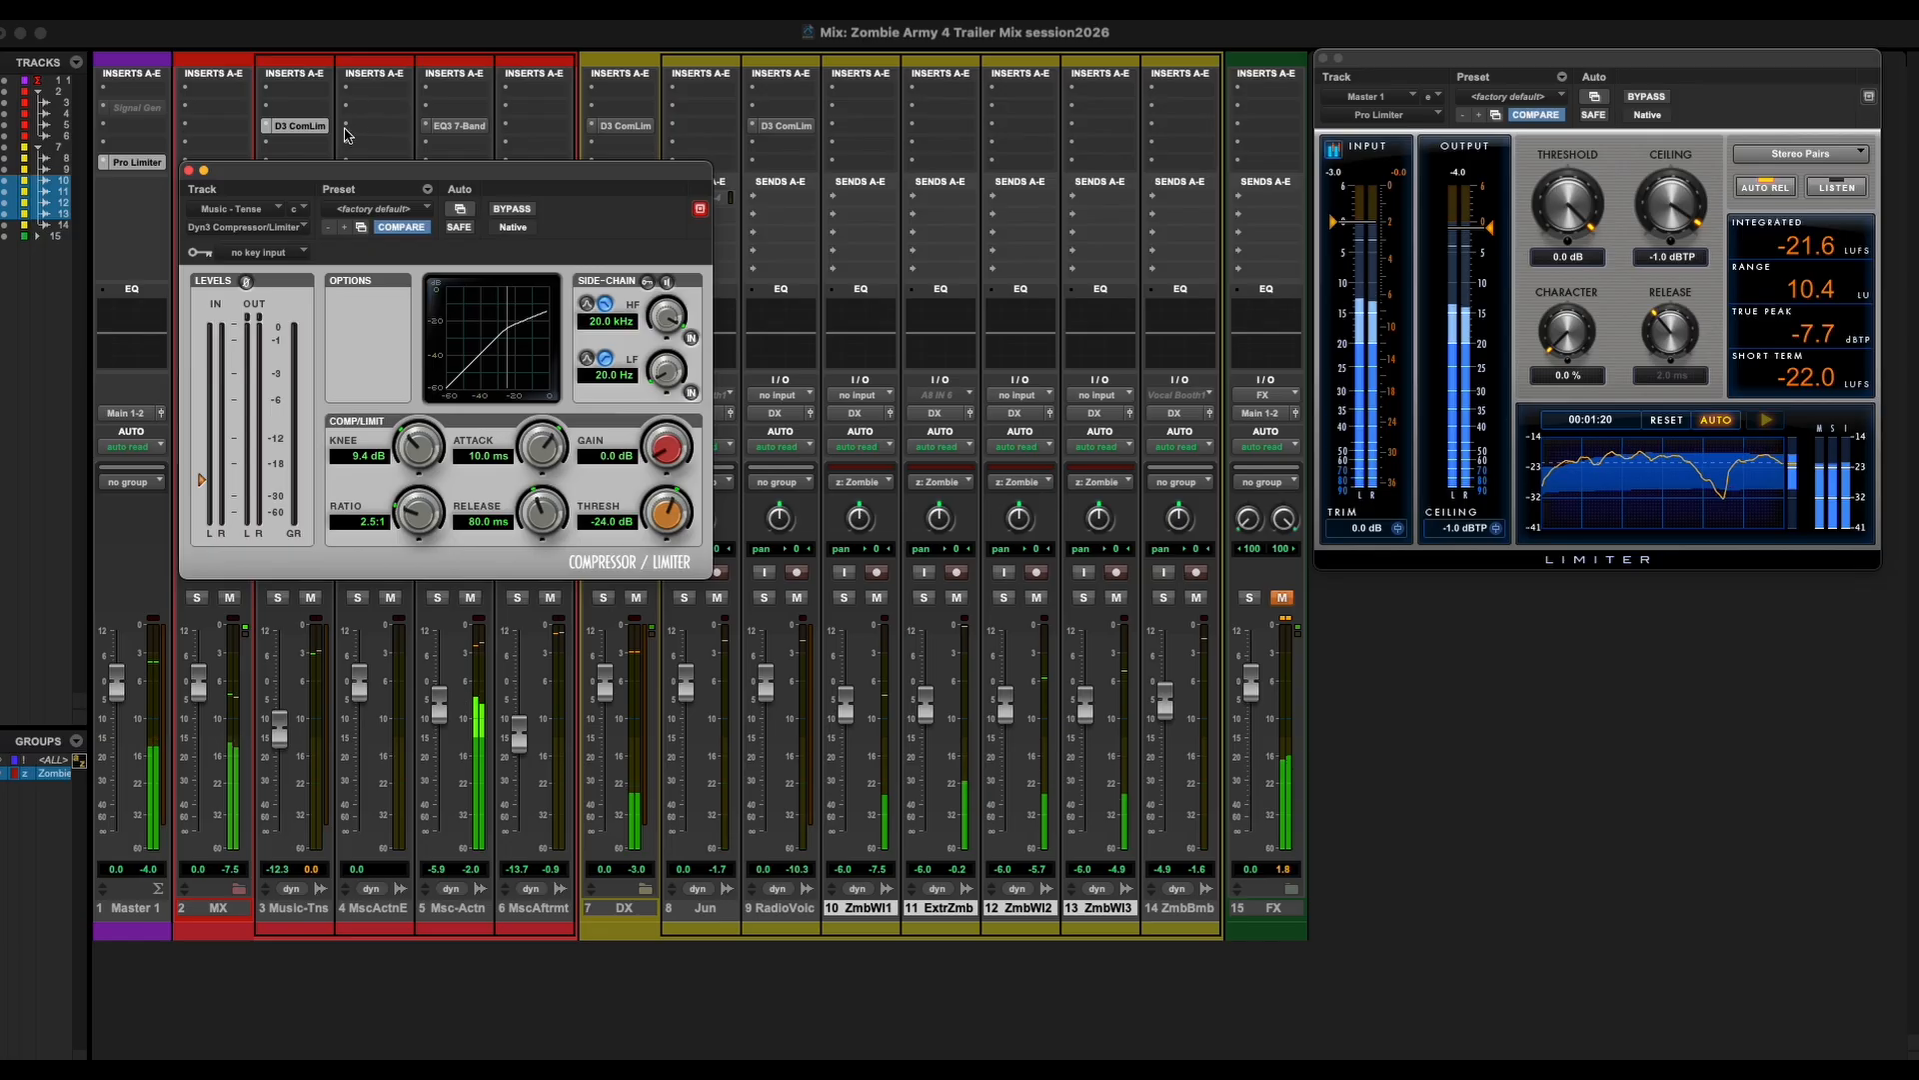
drag(302, 126, 214, 126)
Set the MX compressor's threshold to -15.4 dB, attack to 10.0 µs, release to 46.9 ms and gain to 1.5 dB.
drag(203, 479, 203, 432)
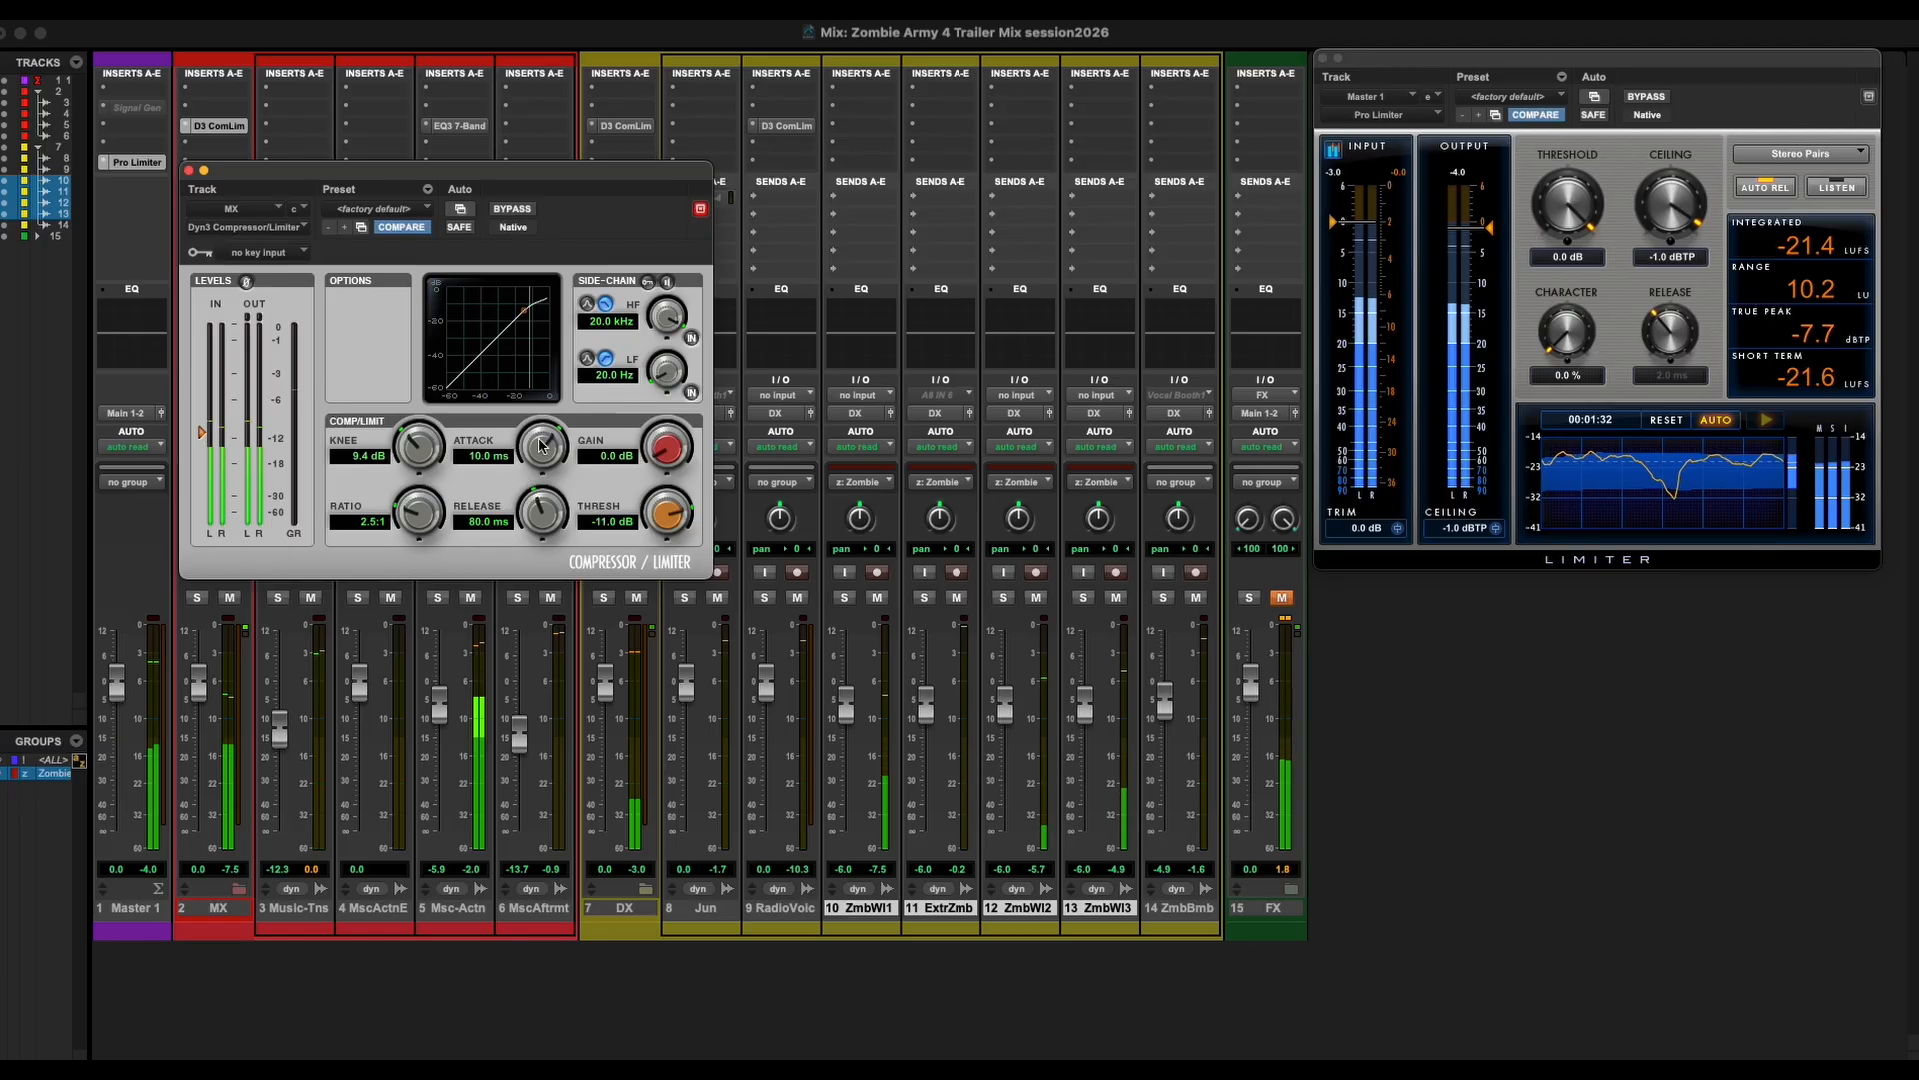
drag(201, 431, 201, 434)
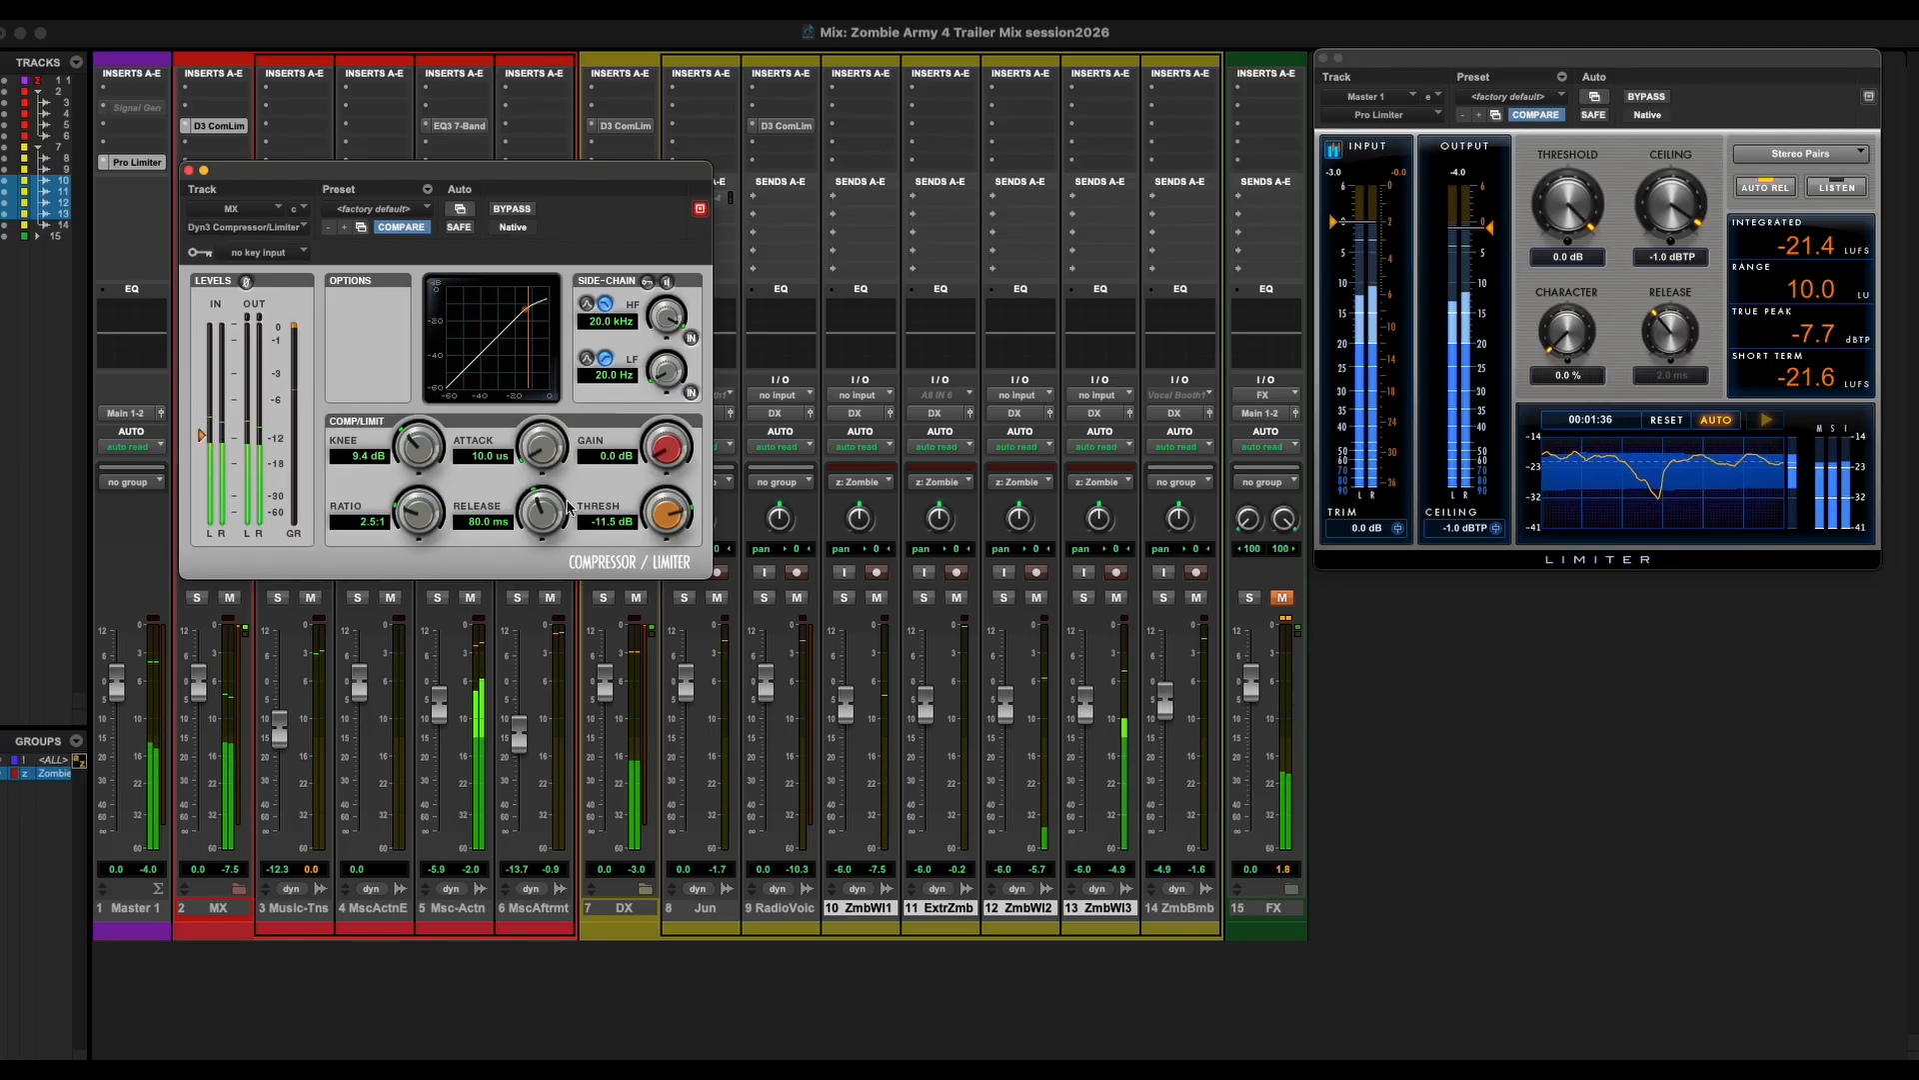
drag(541, 510, 540, 519)
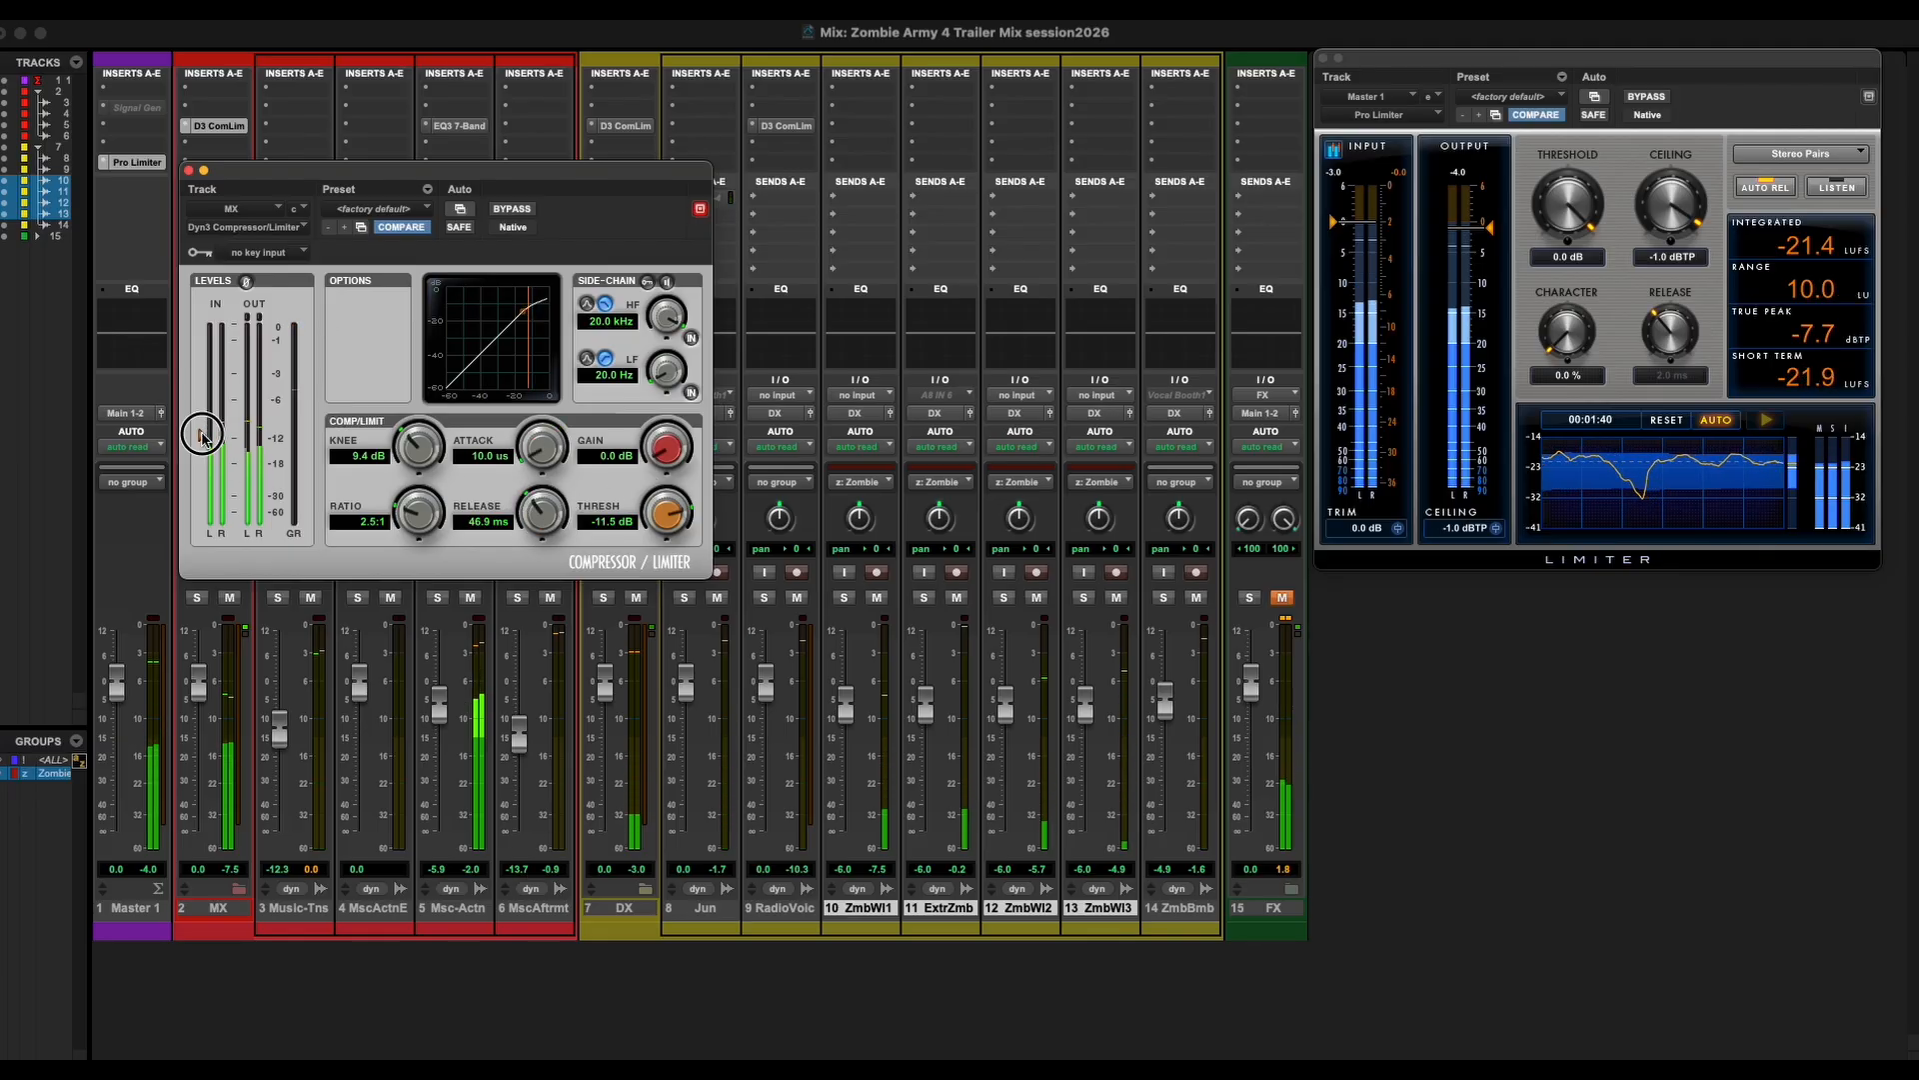
drag(201, 434, 203, 454)
drag(662, 463, 660, 447)
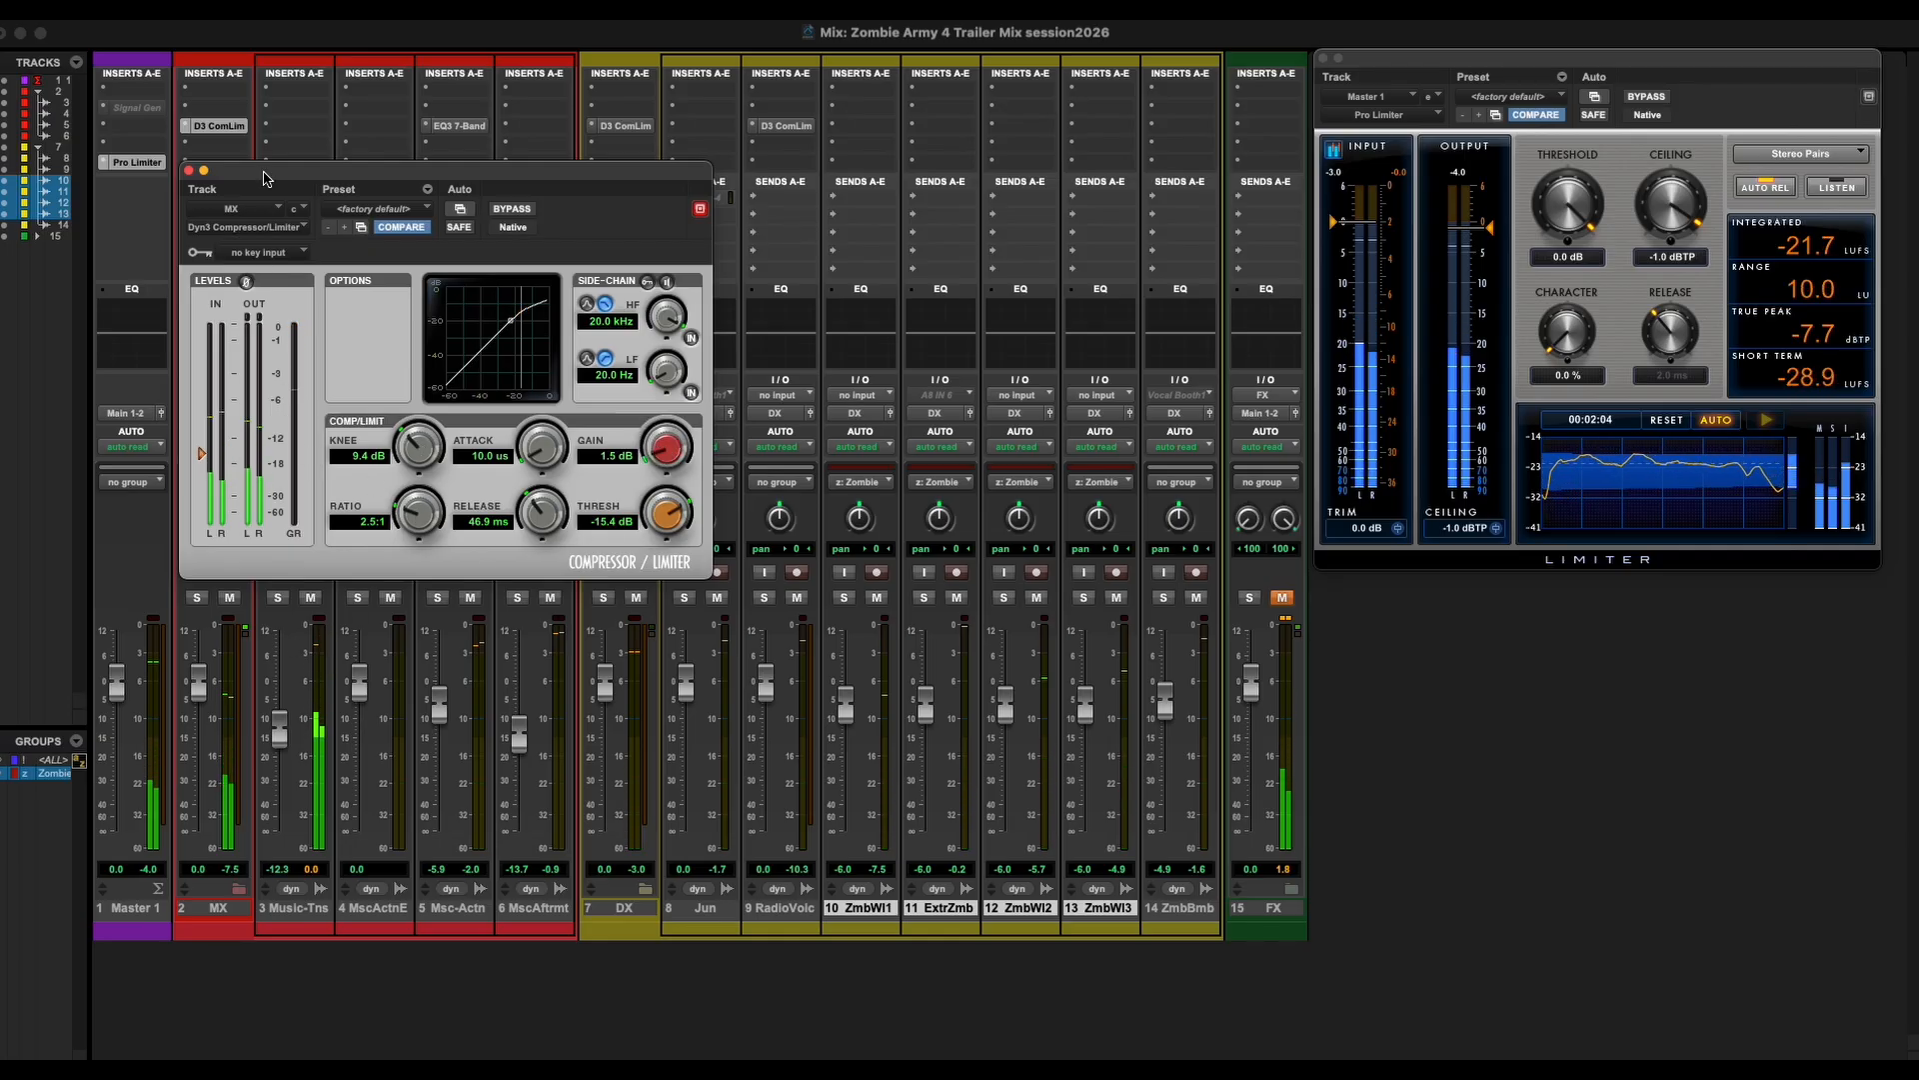
Copy the MX compressor onto the Music - Tense track, move its window clear of the inserts and restart playback.
drag(222, 126, 297, 128)
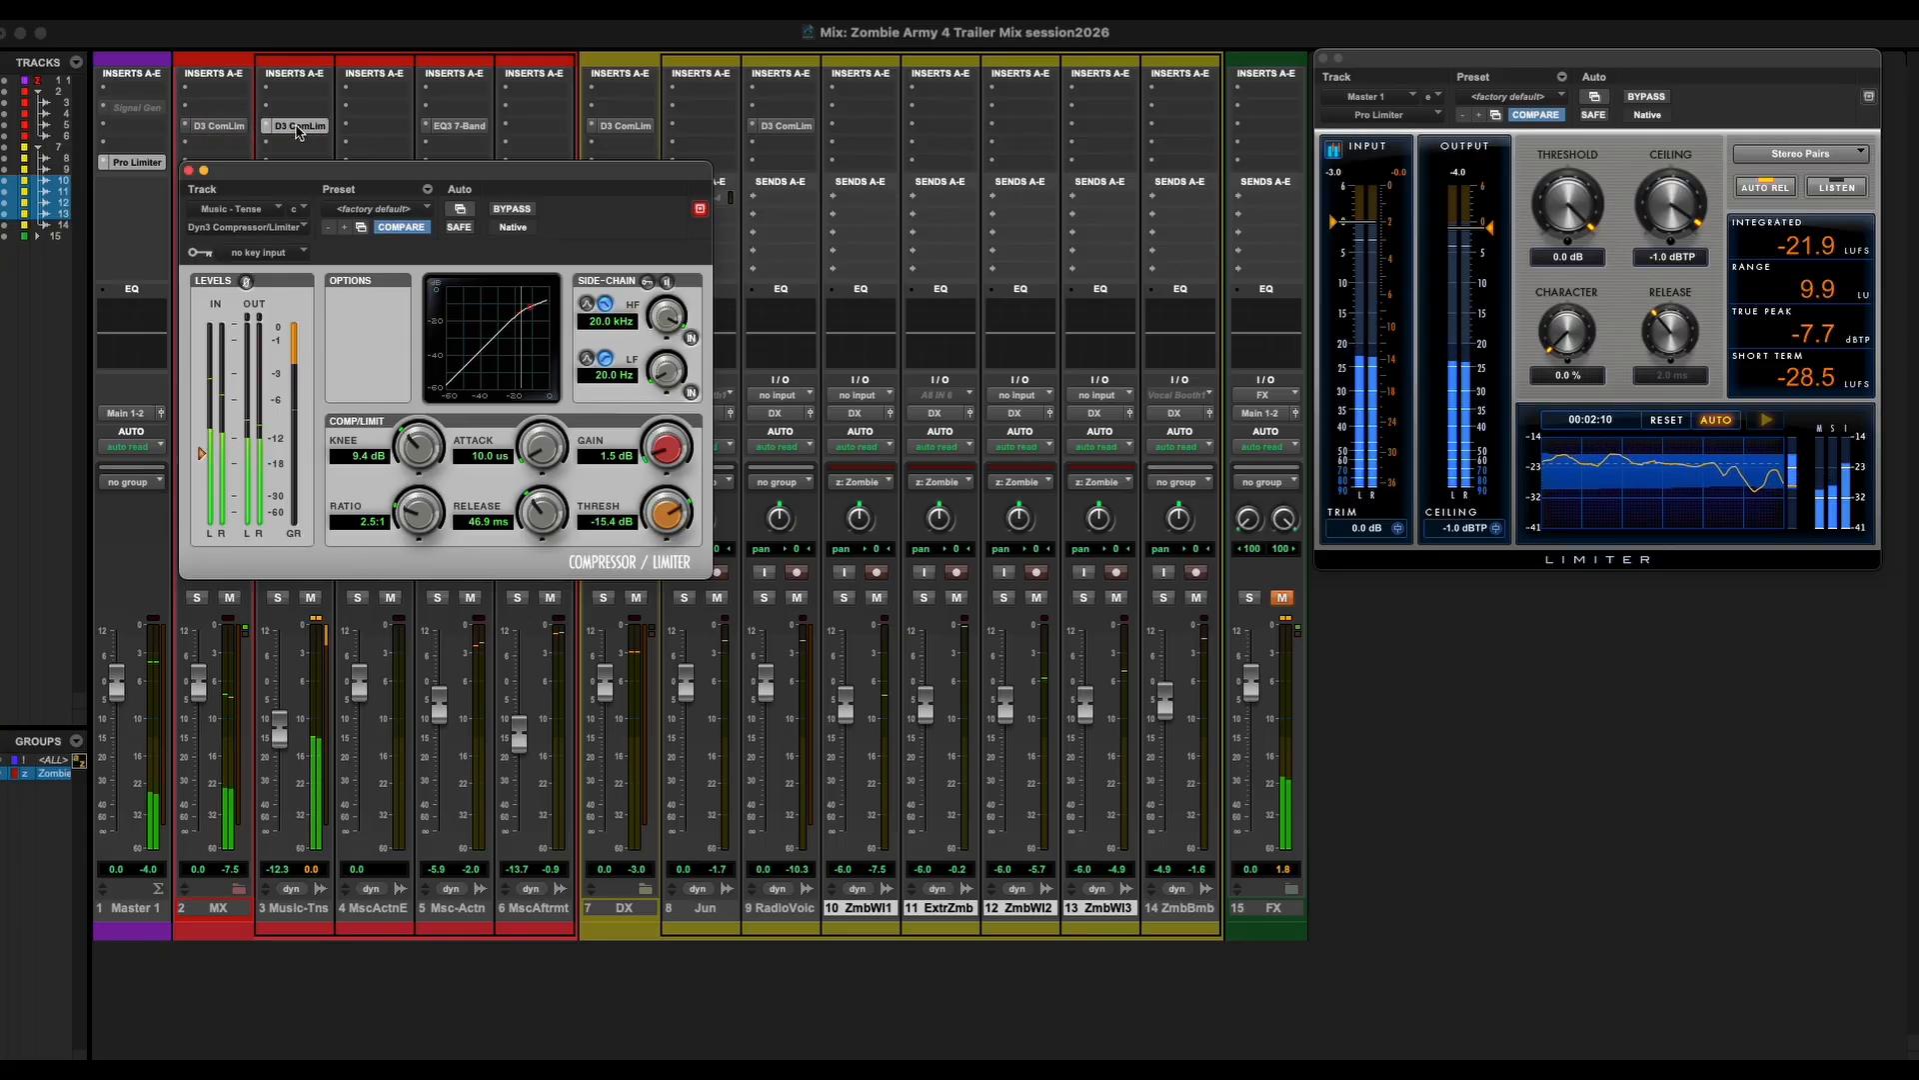
drag(318, 170, 758, 114)
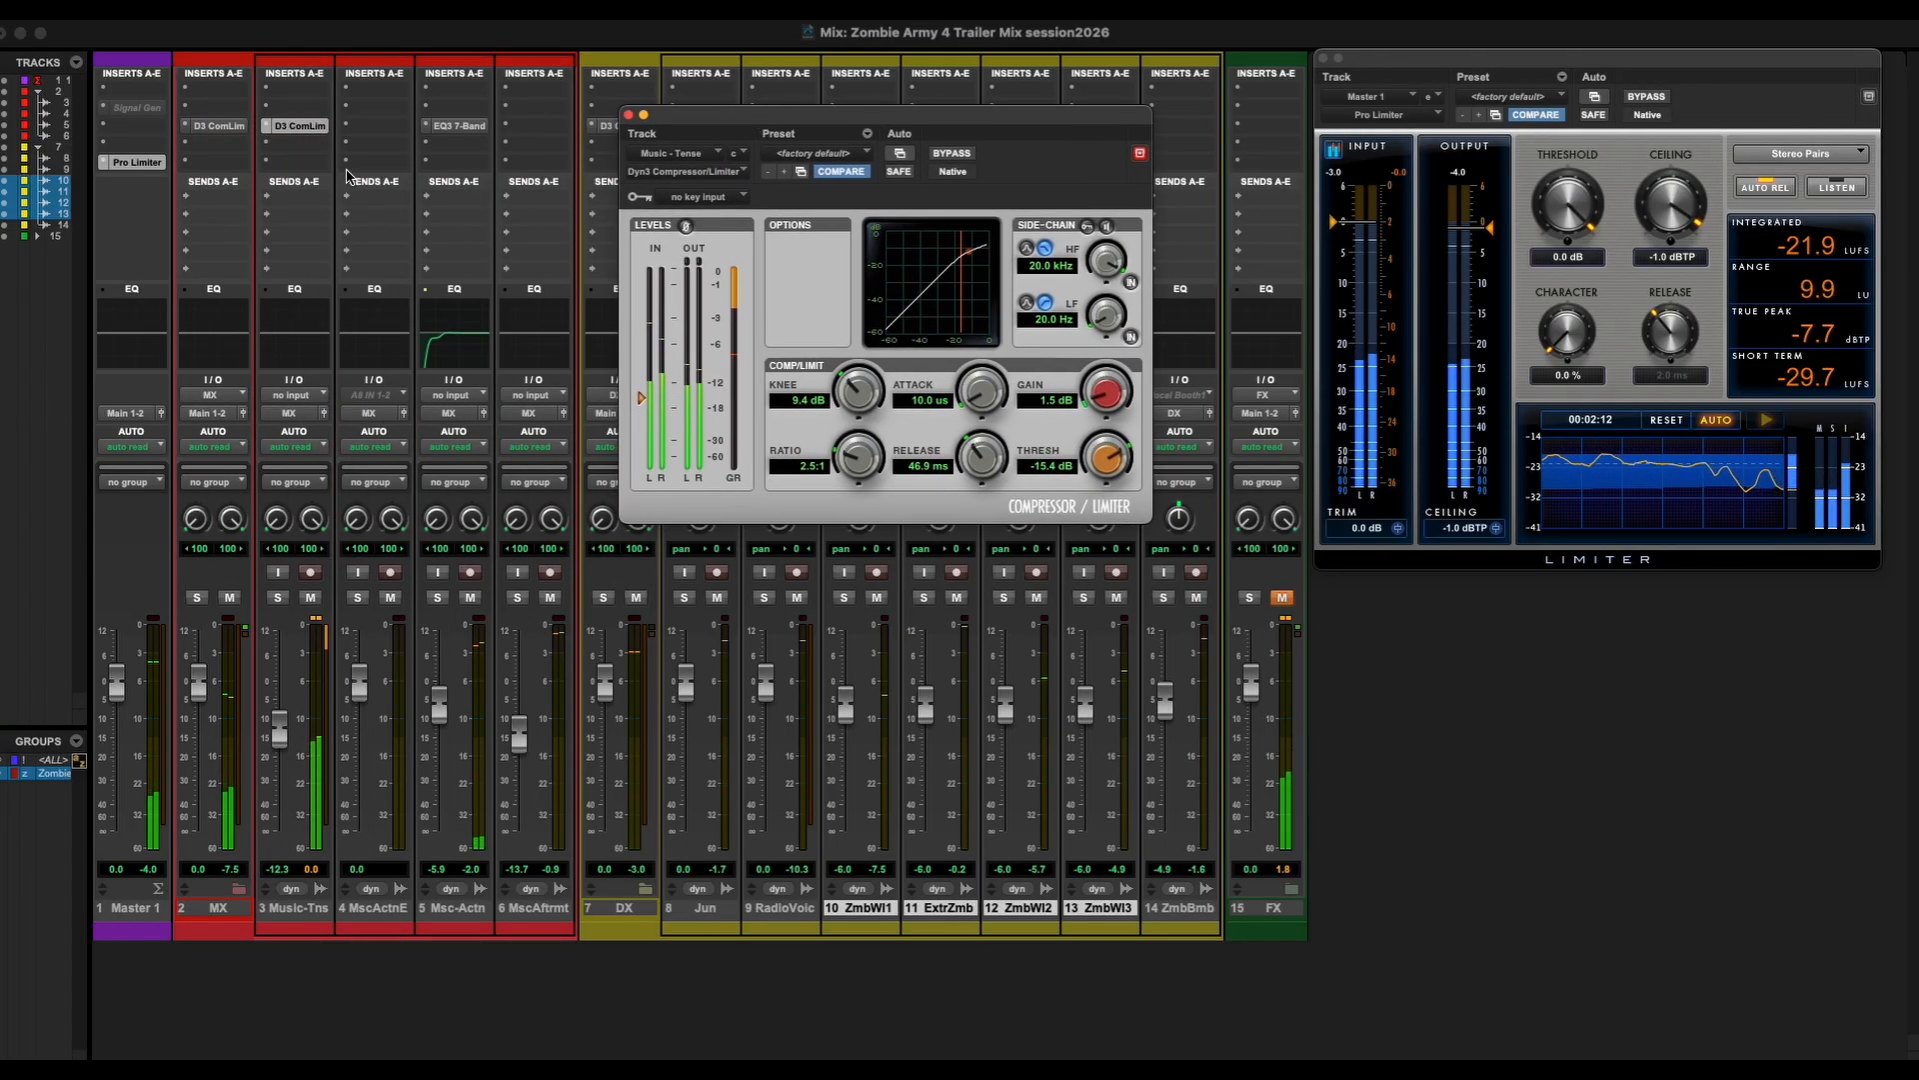
click(295, 127)
click(295, 127)
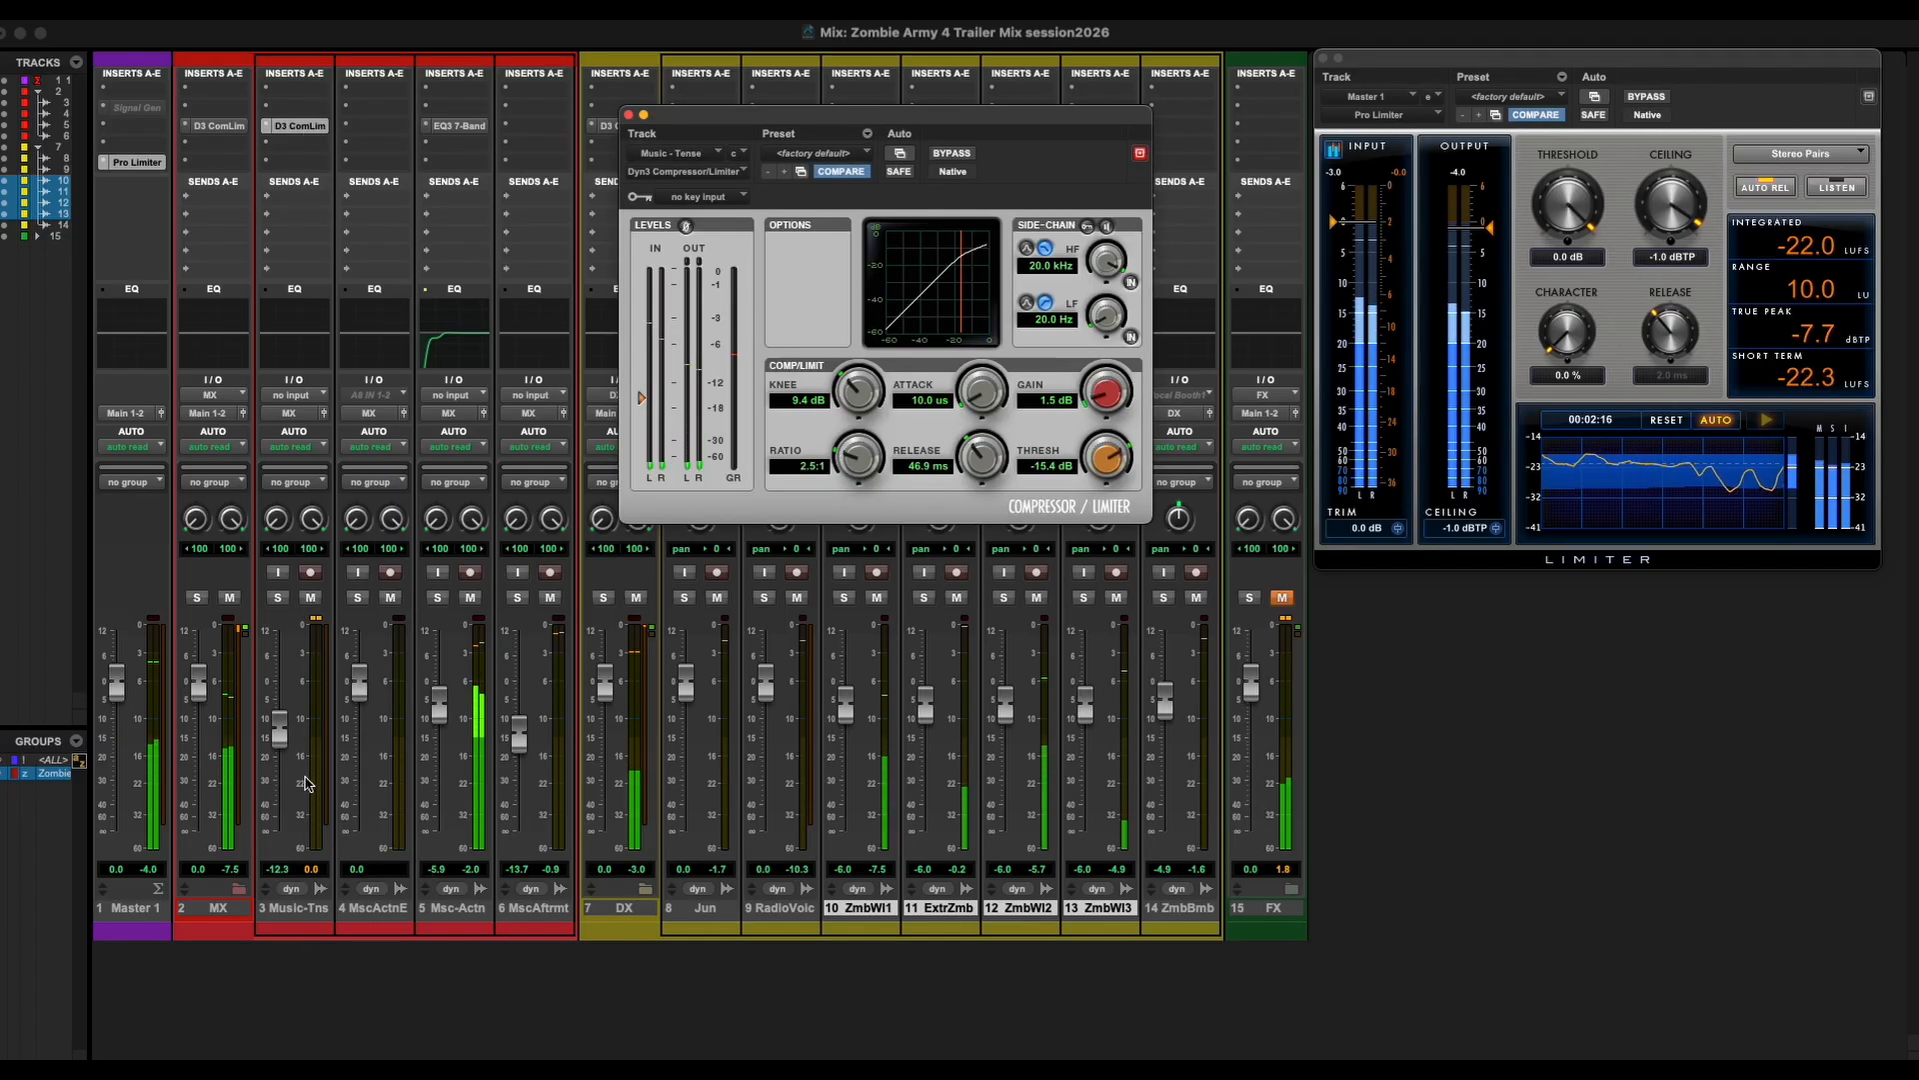
key(space)
key(space)
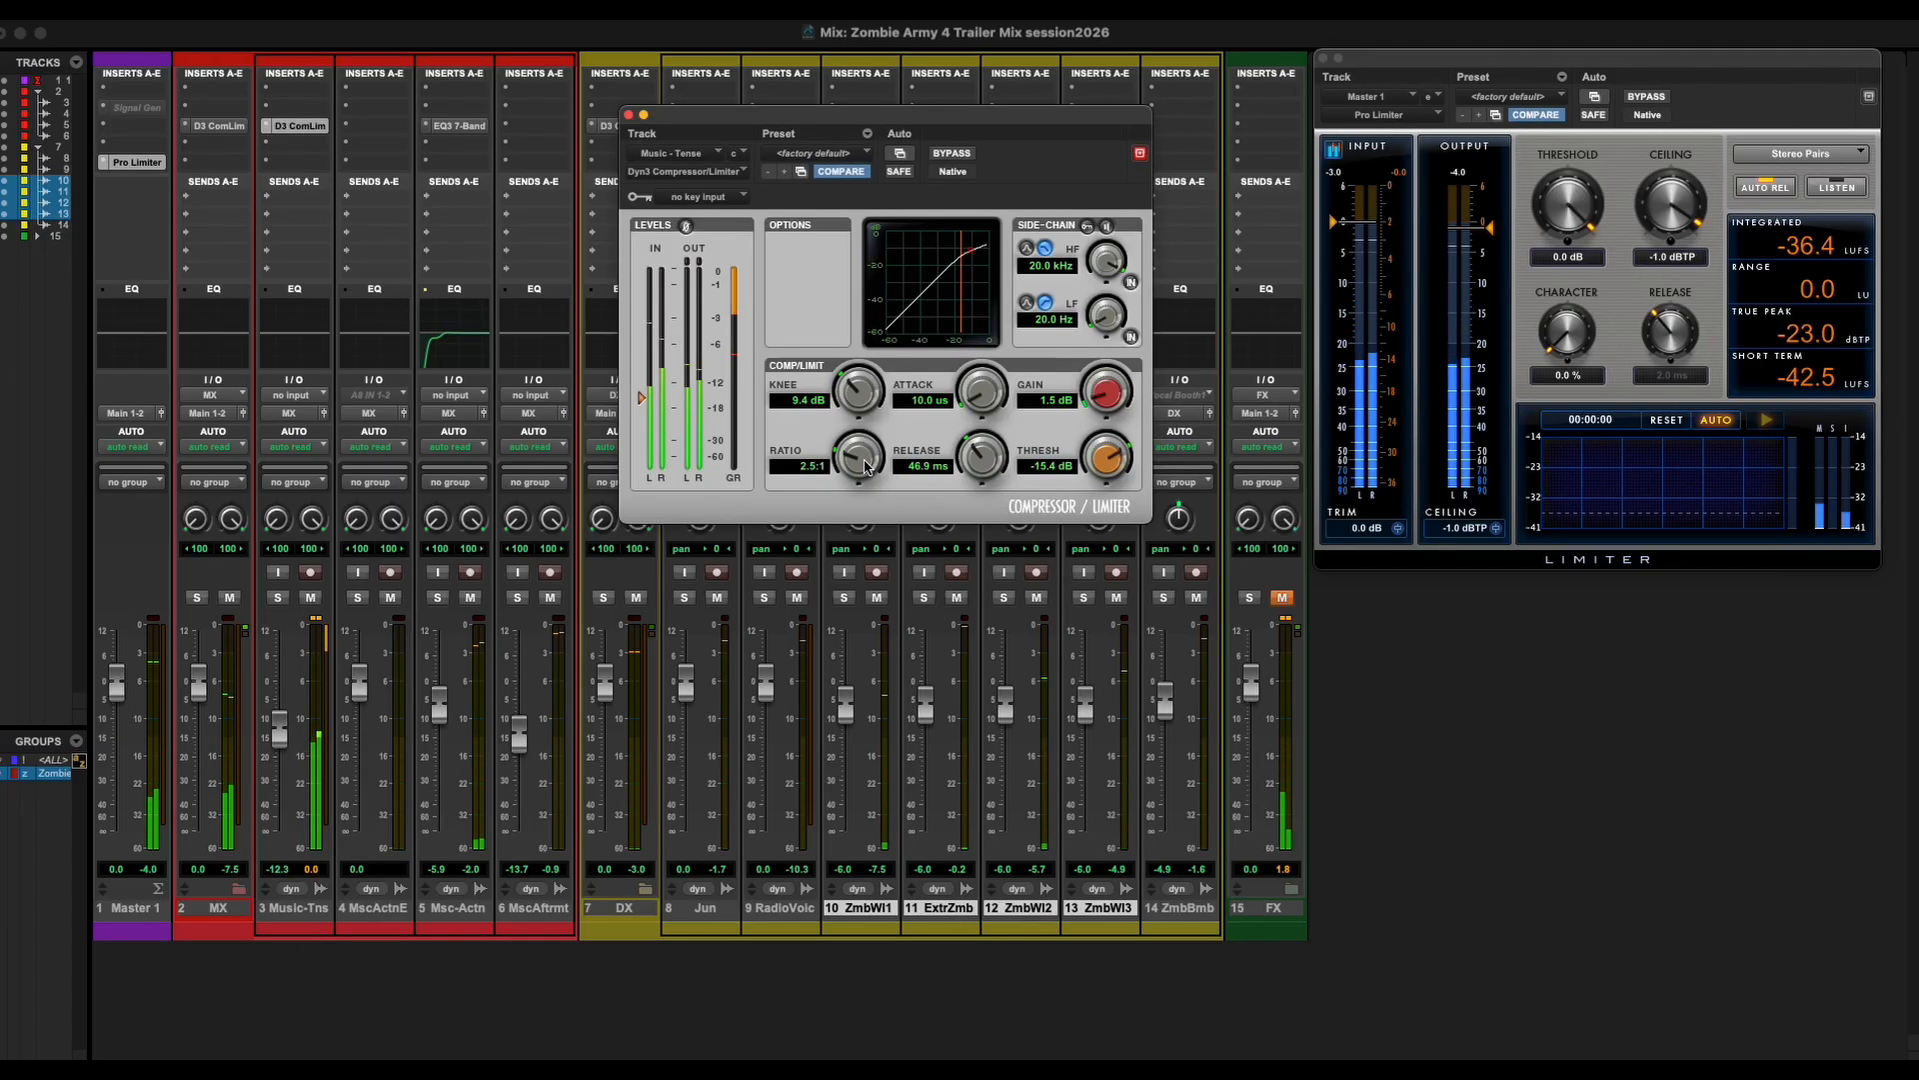
Set the Music - Tense compressor's ratio to 10.6:1, knee to 8.3 dB, release to 99.4 ms and threshold to -4.8 dB.
drag(865, 466, 850, 425)
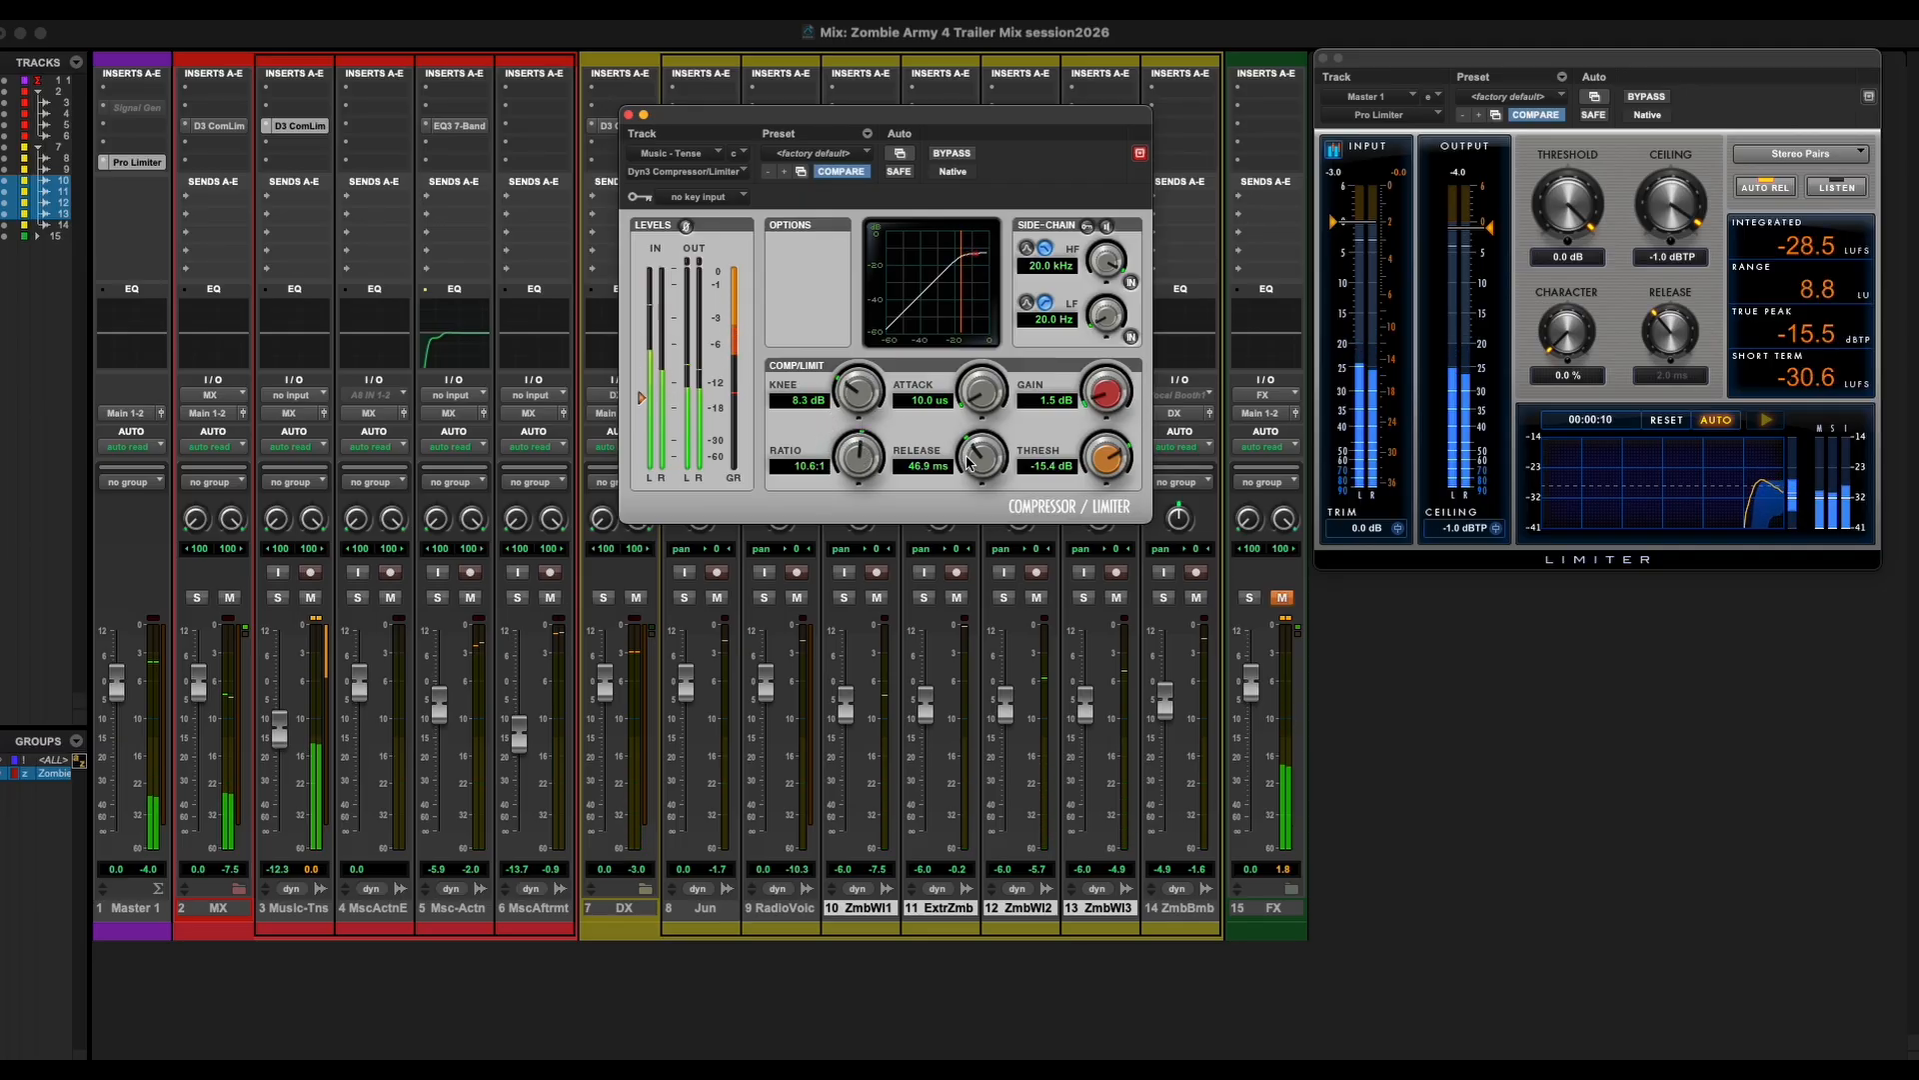
drag(968, 461, 984, 449)
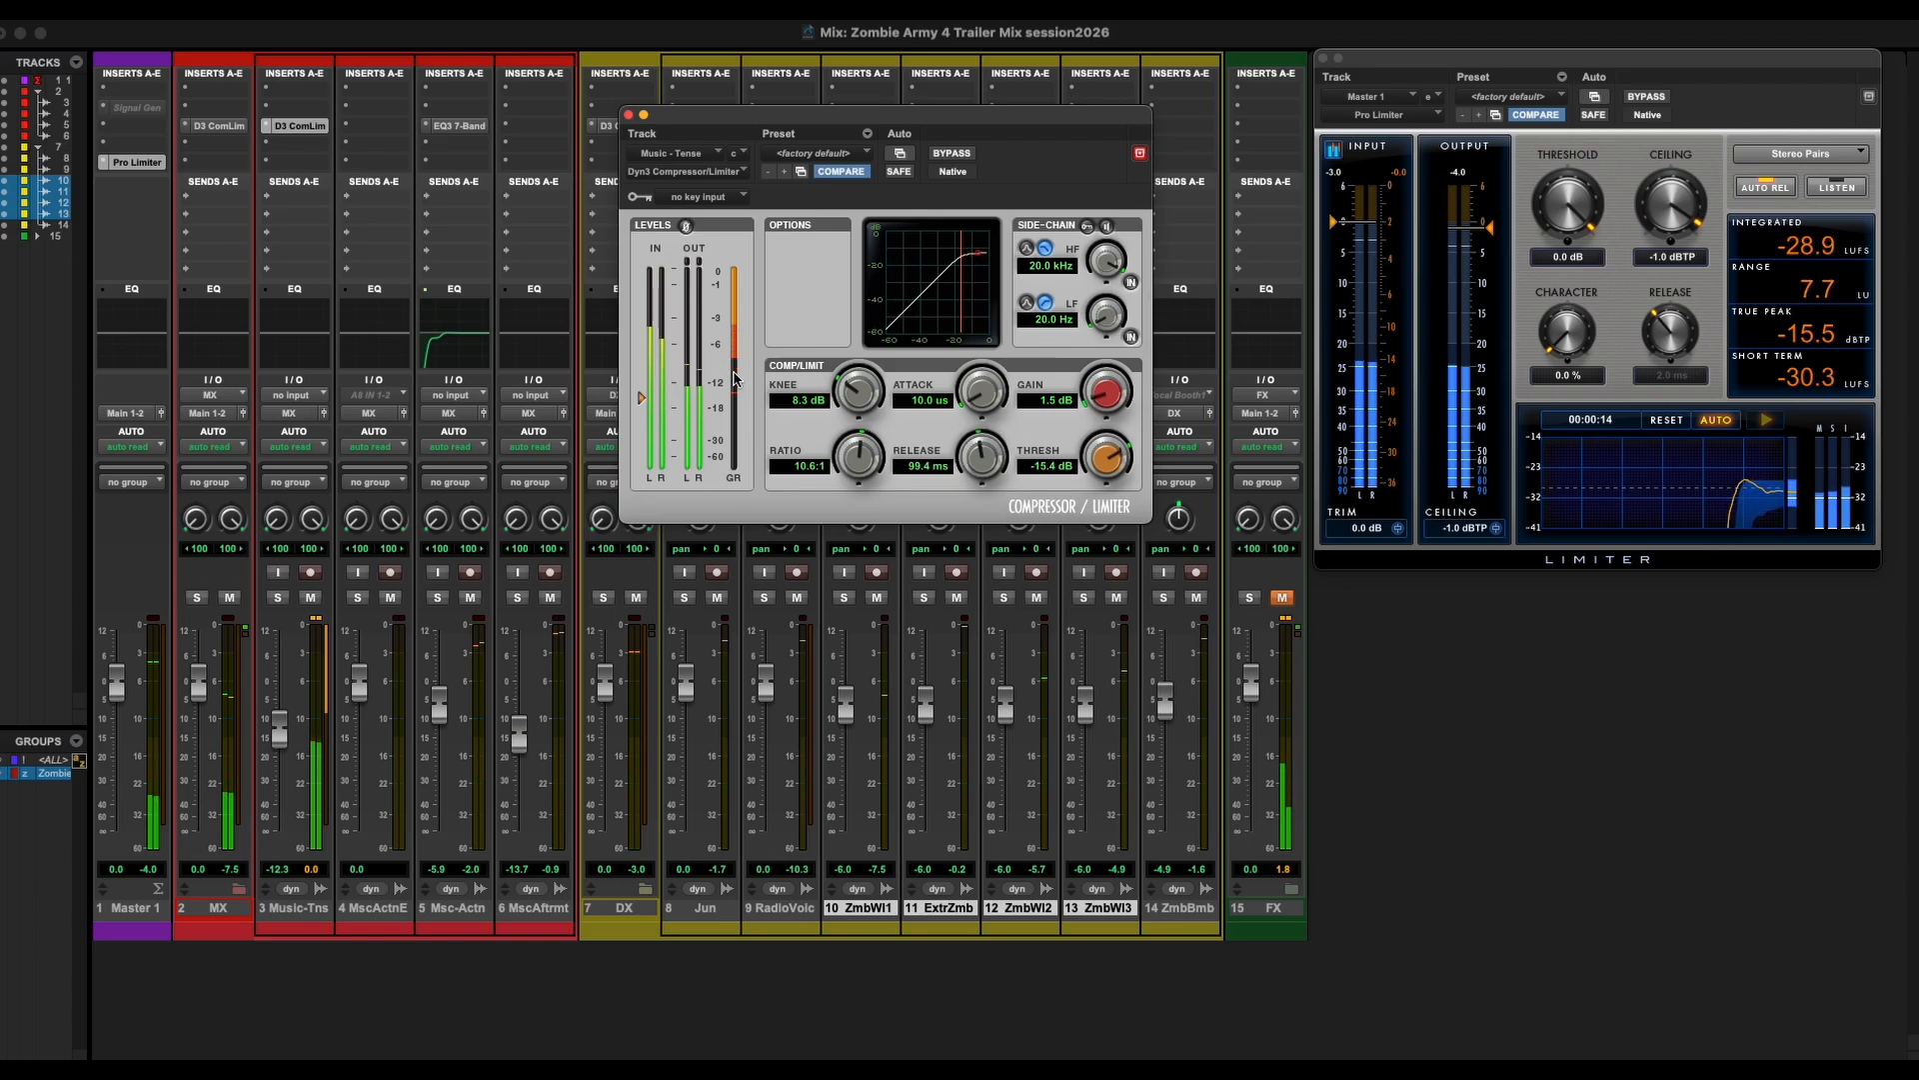
drag(641, 399, 647, 340)
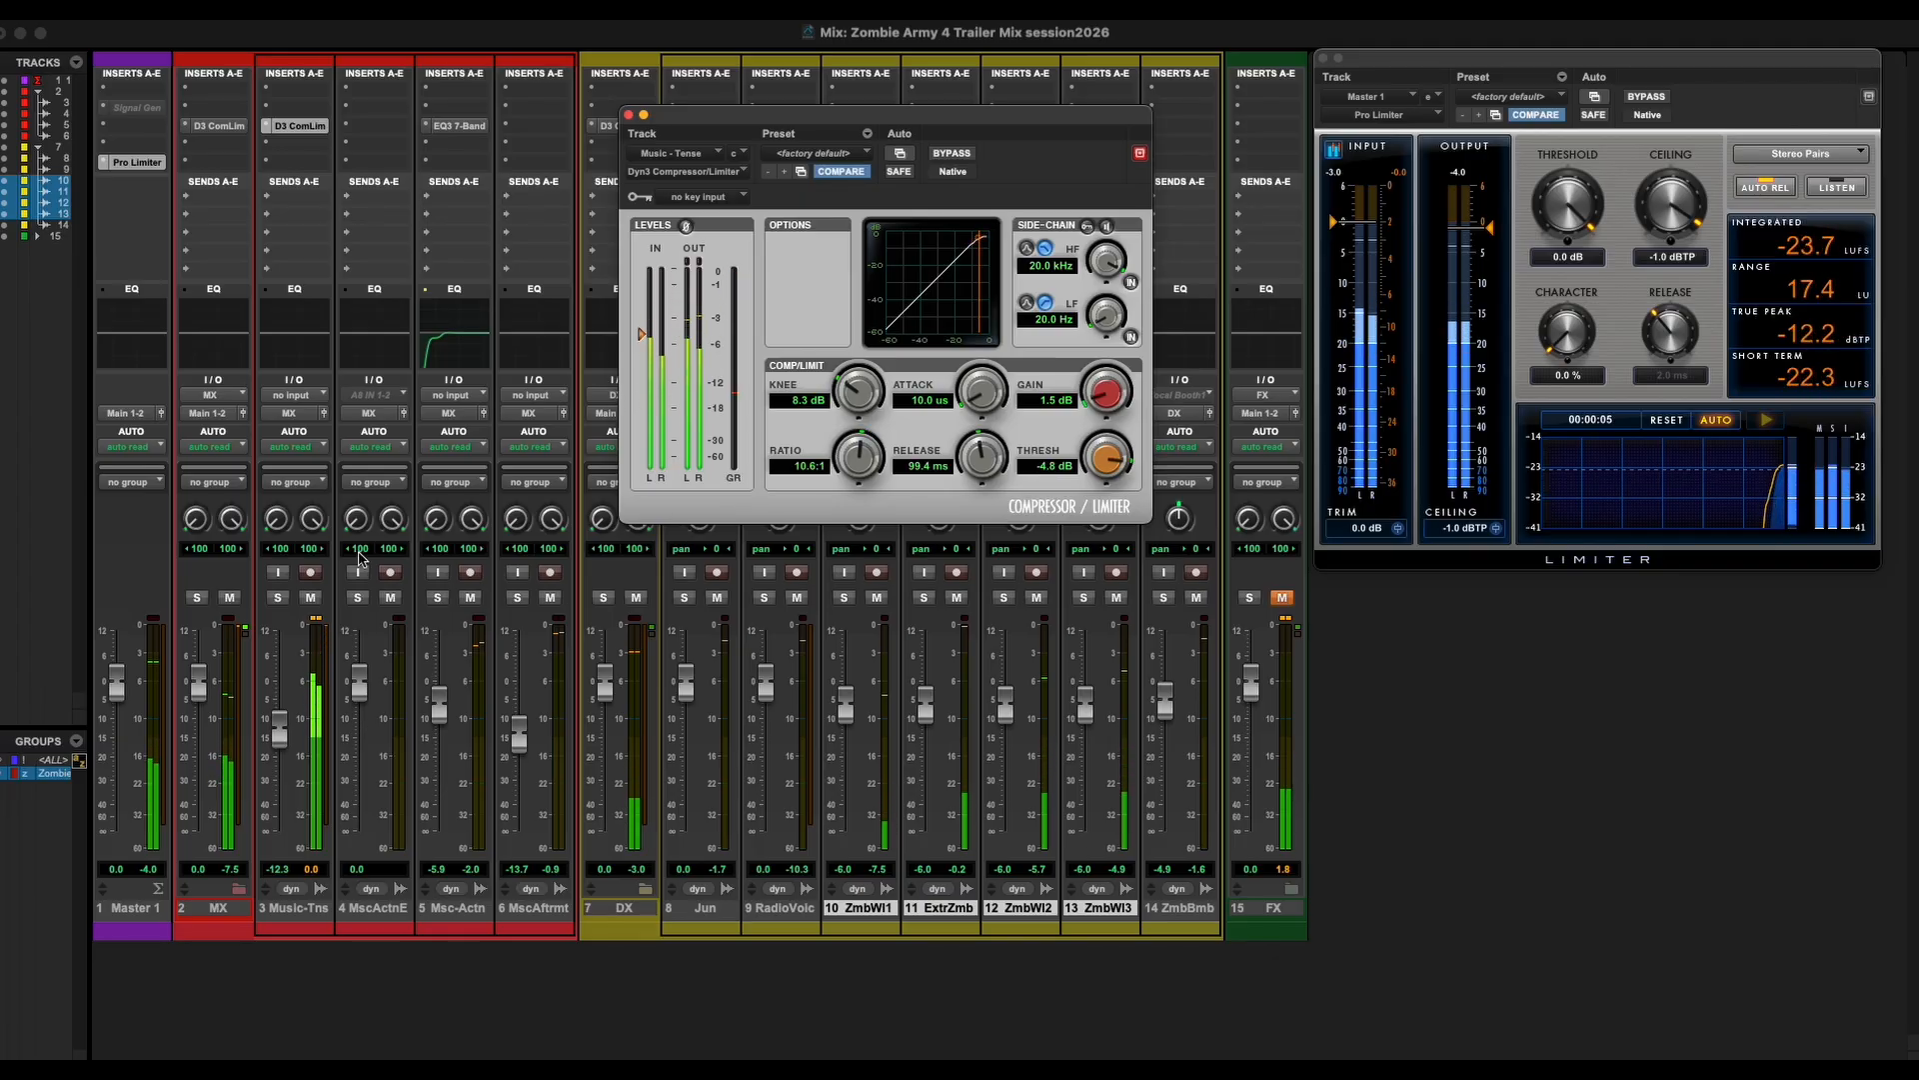
Reset the Music - Tense compressor's gain to 0.0 dB and set its knee to 5.5 dB and release to 117.5 ms.
click(316, 618)
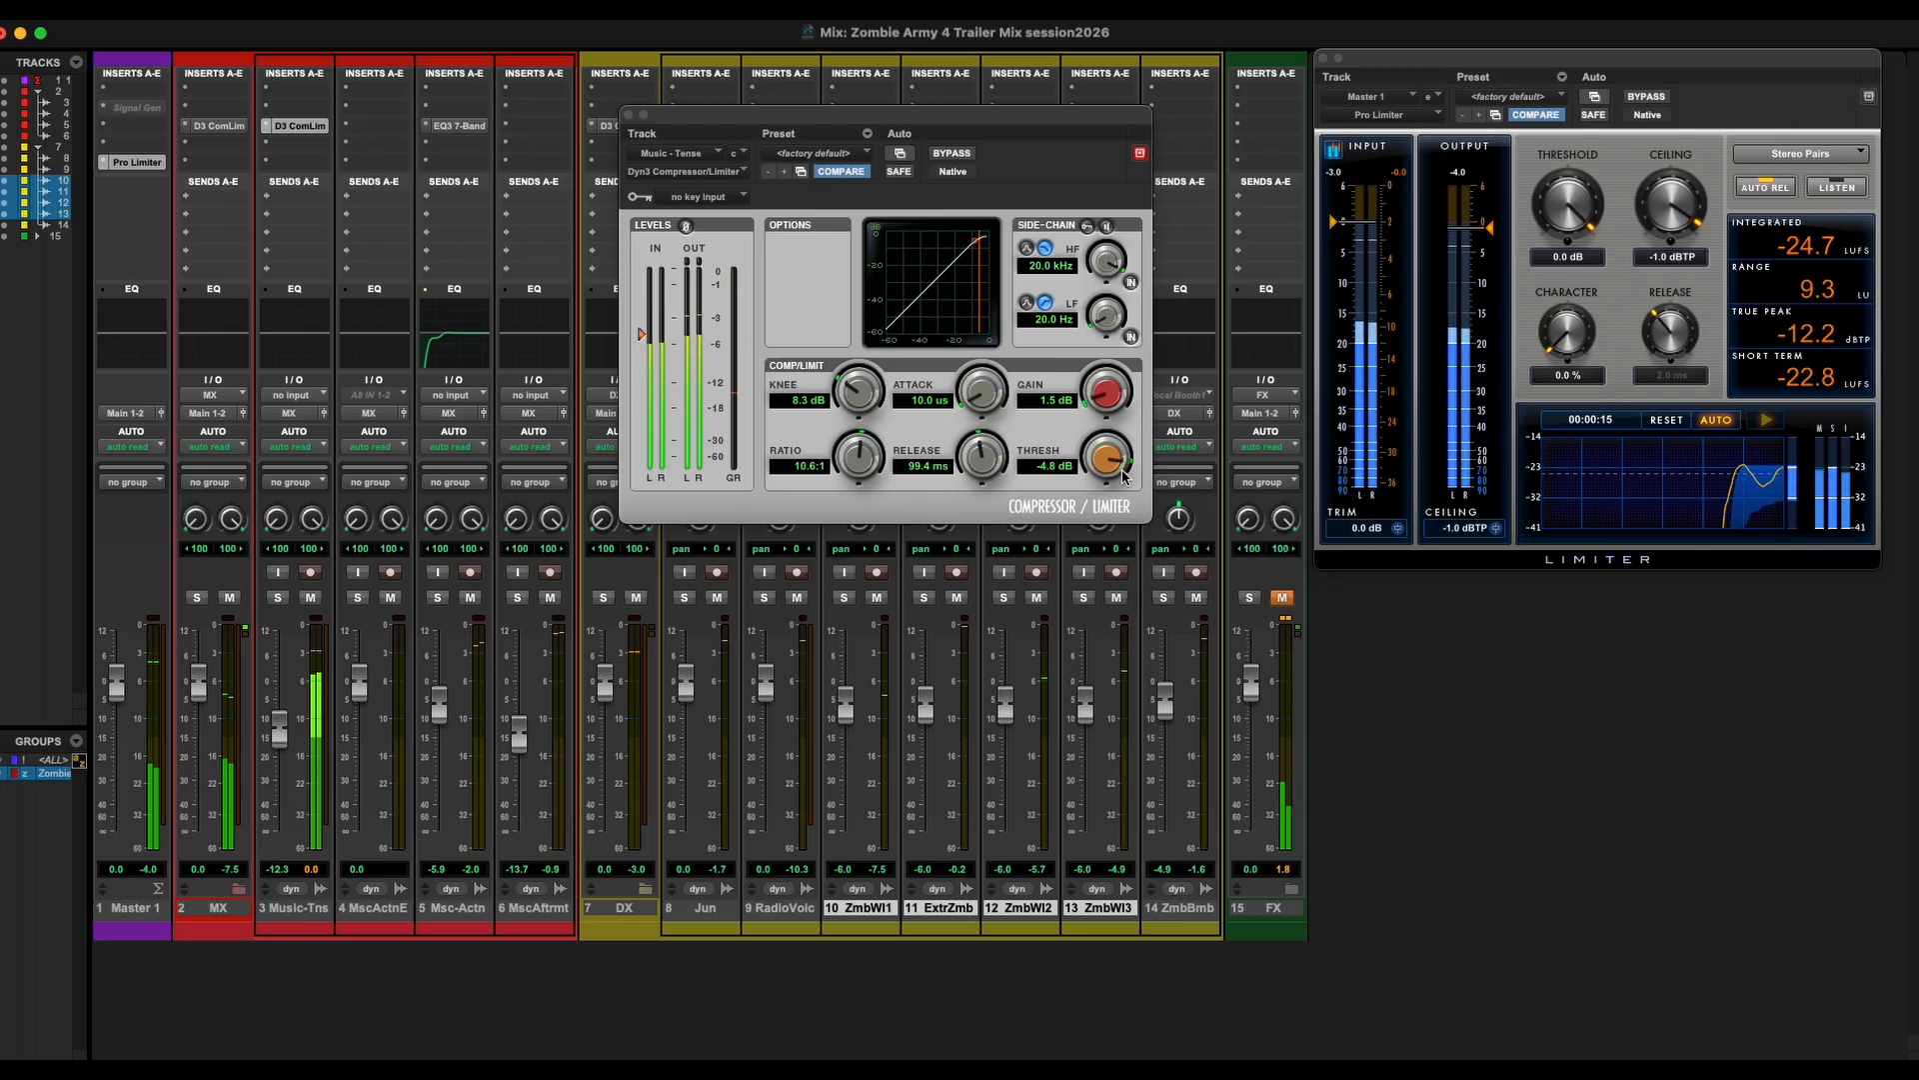
alt+click(1101, 399)
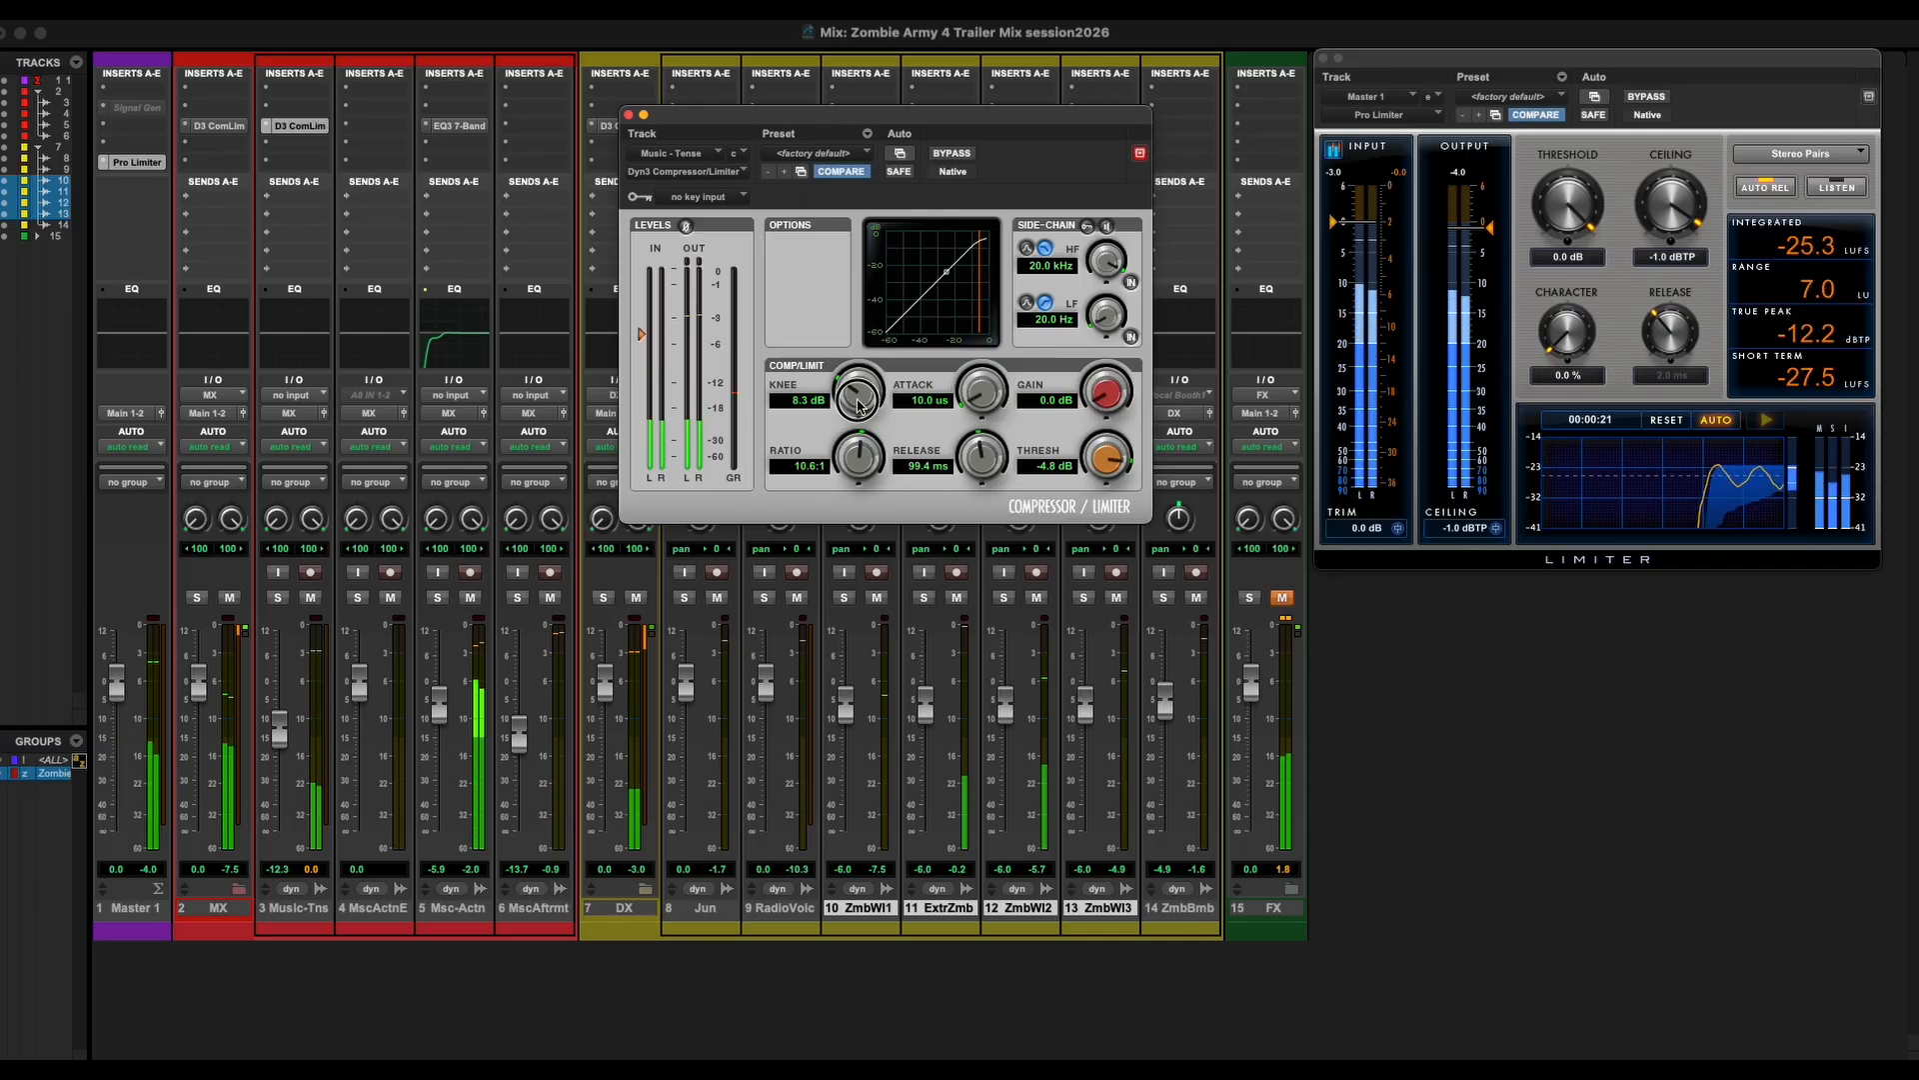
drag(857, 404, 857, 437)
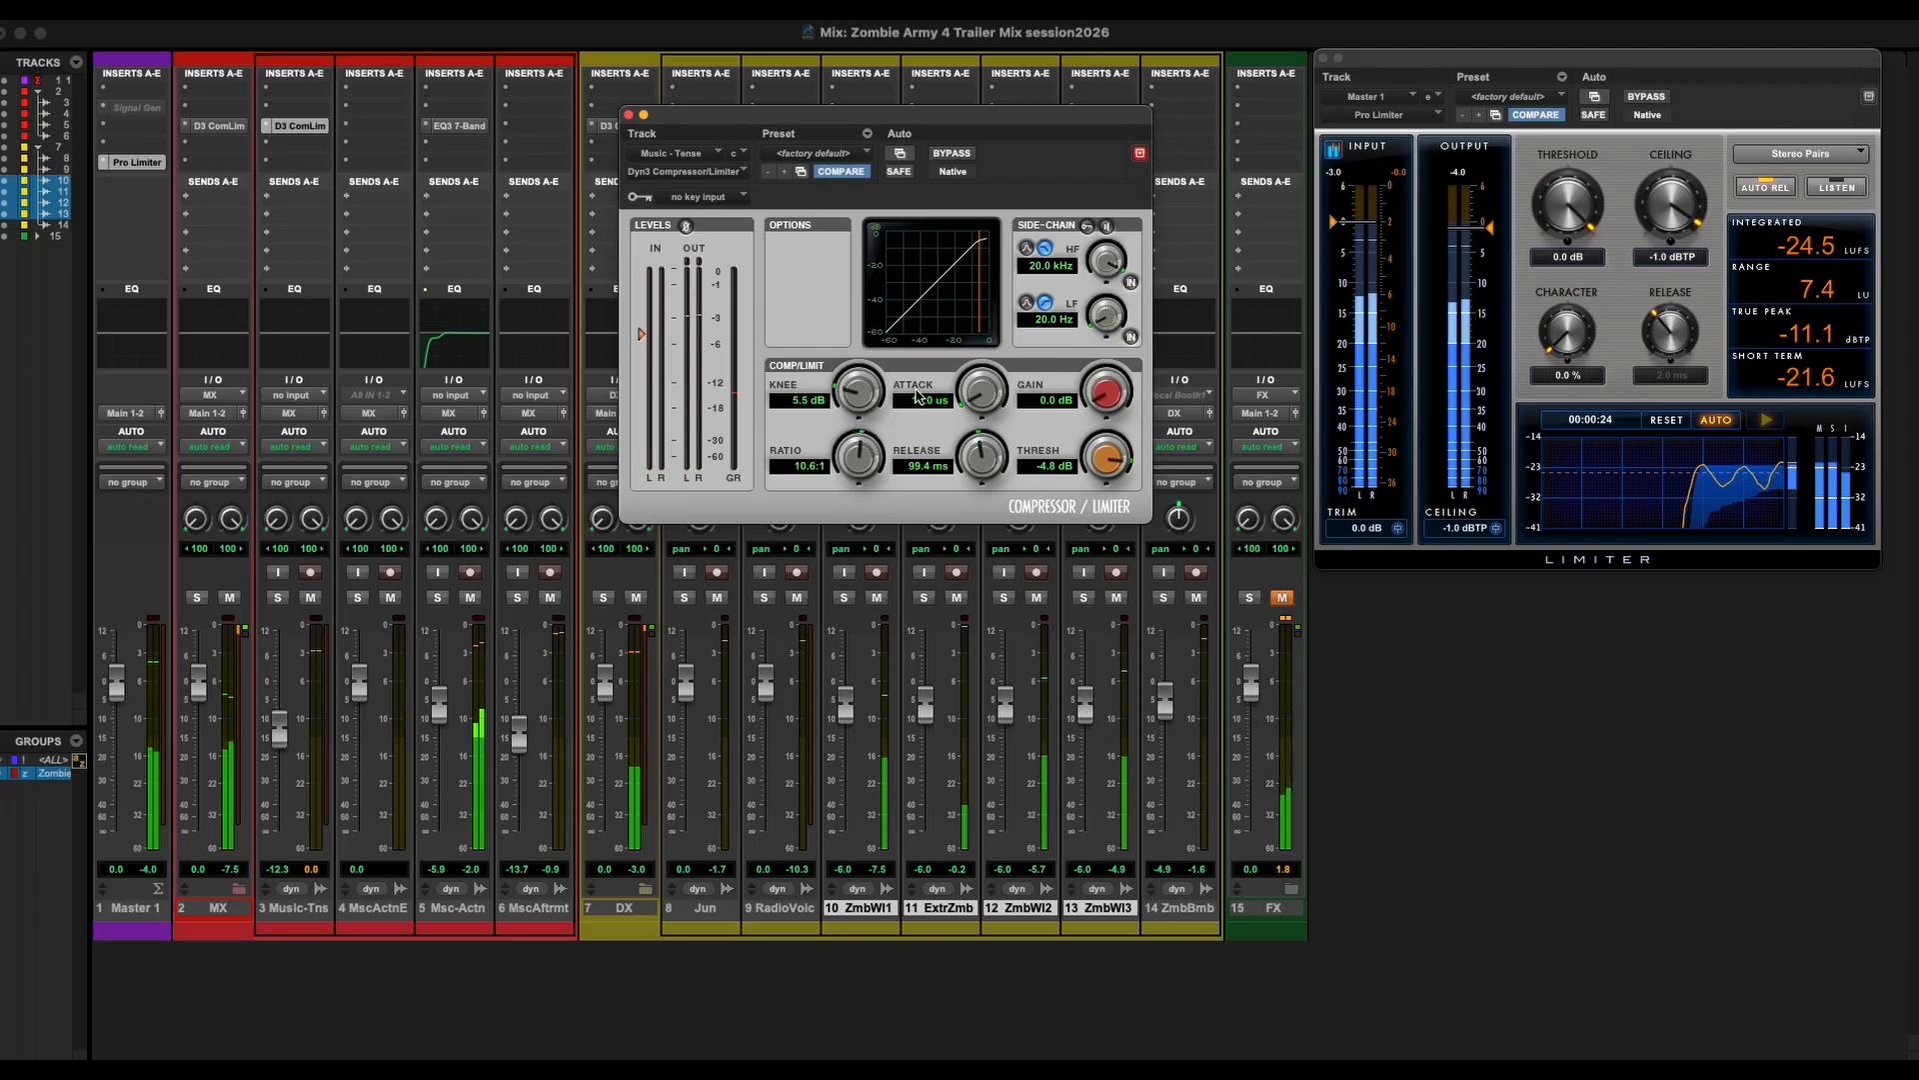
scroll(983, 460, up, 5)
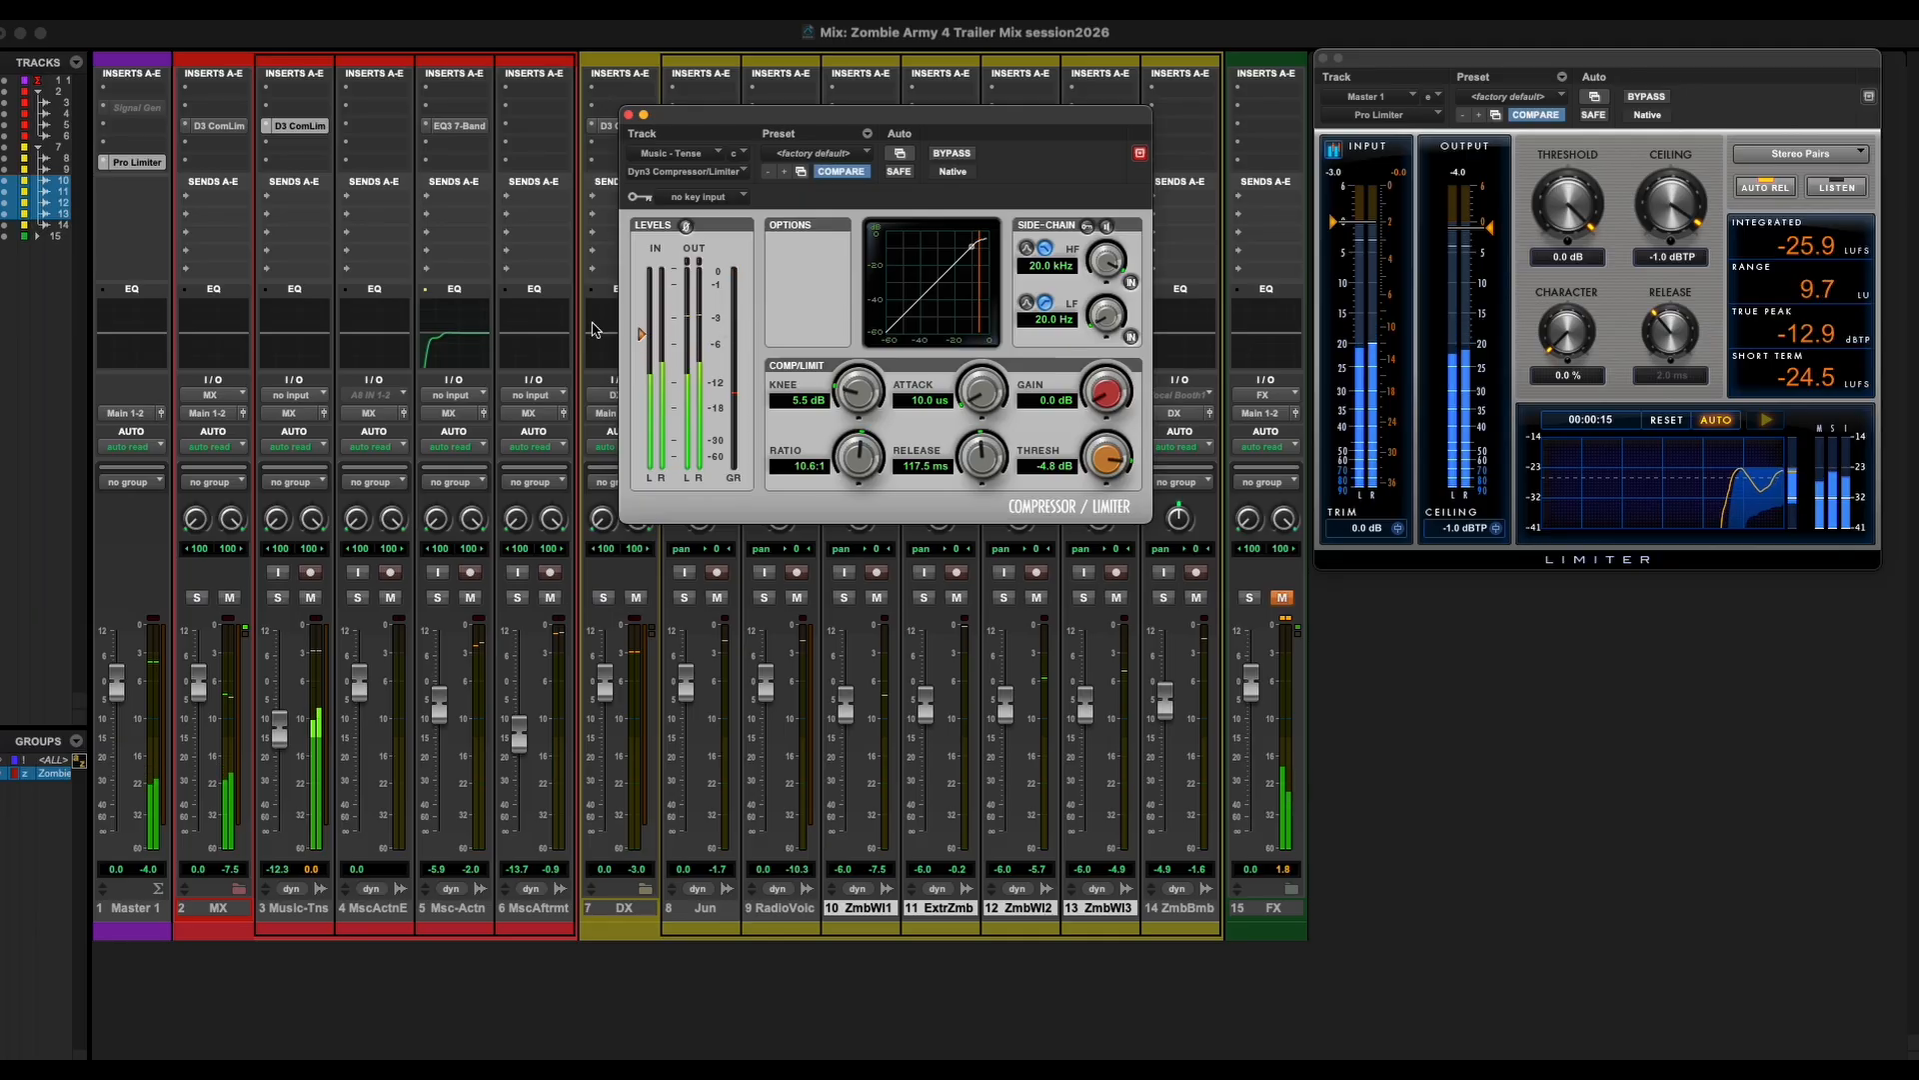
Set the Music - Tense fader to -14.0 dB and its compressor gain to 2.0 dB, and audition the mix with the video window open.
click(280, 740)
drag(280, 737, 282, 745)
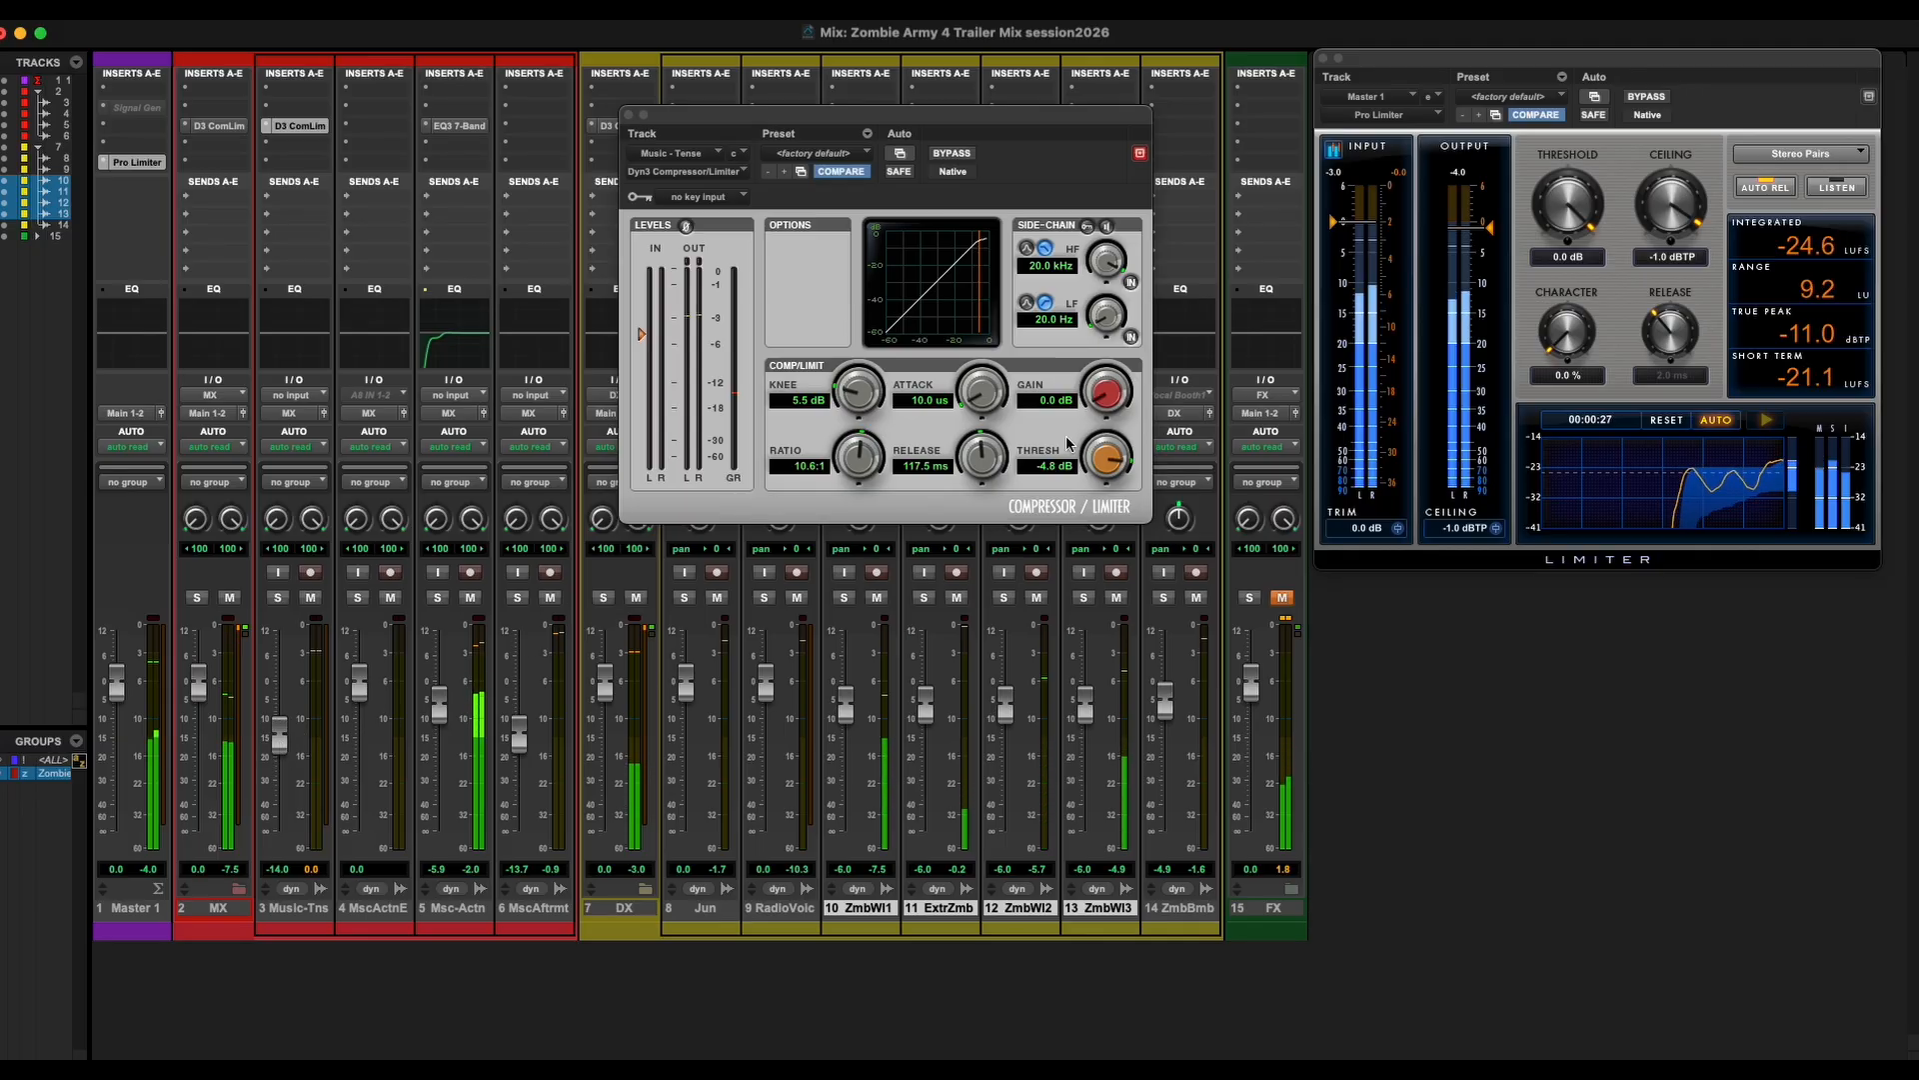
drag(1103, 401, 1102, 395)
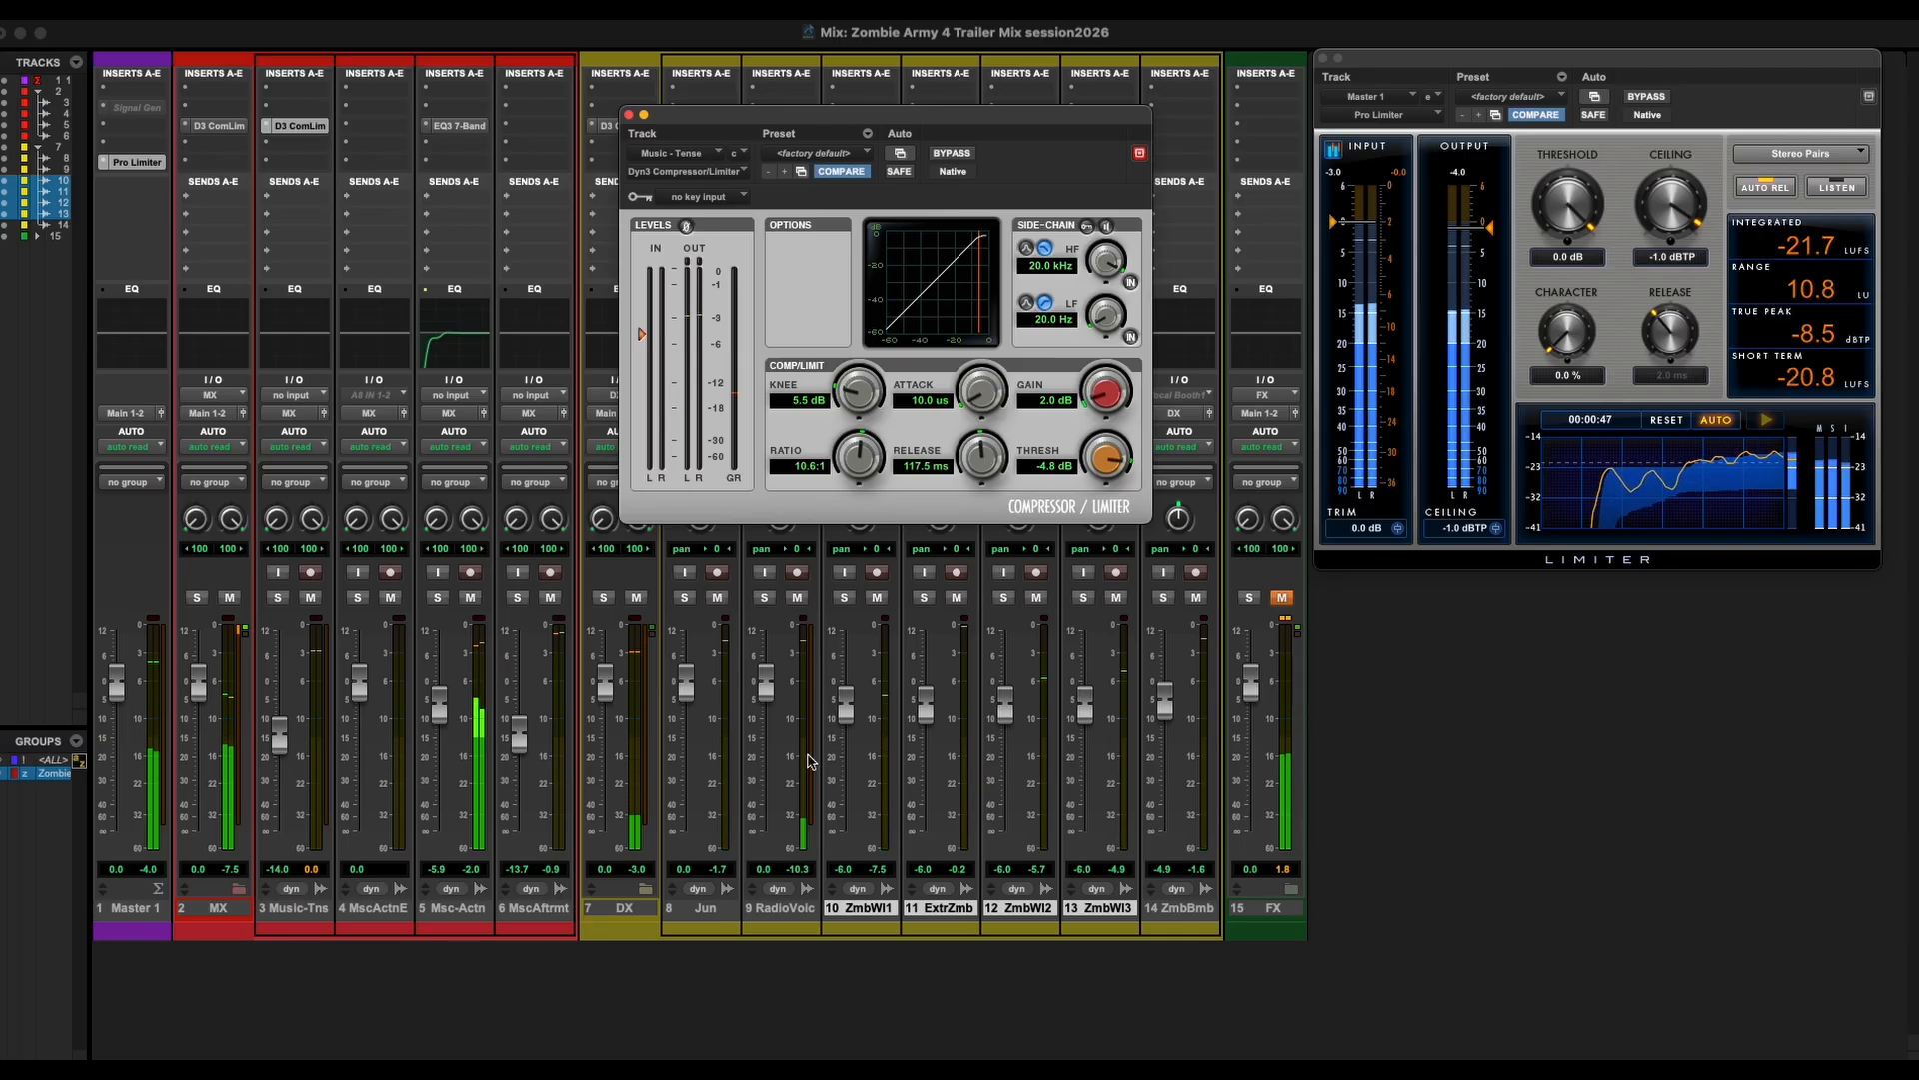
key(super+9)
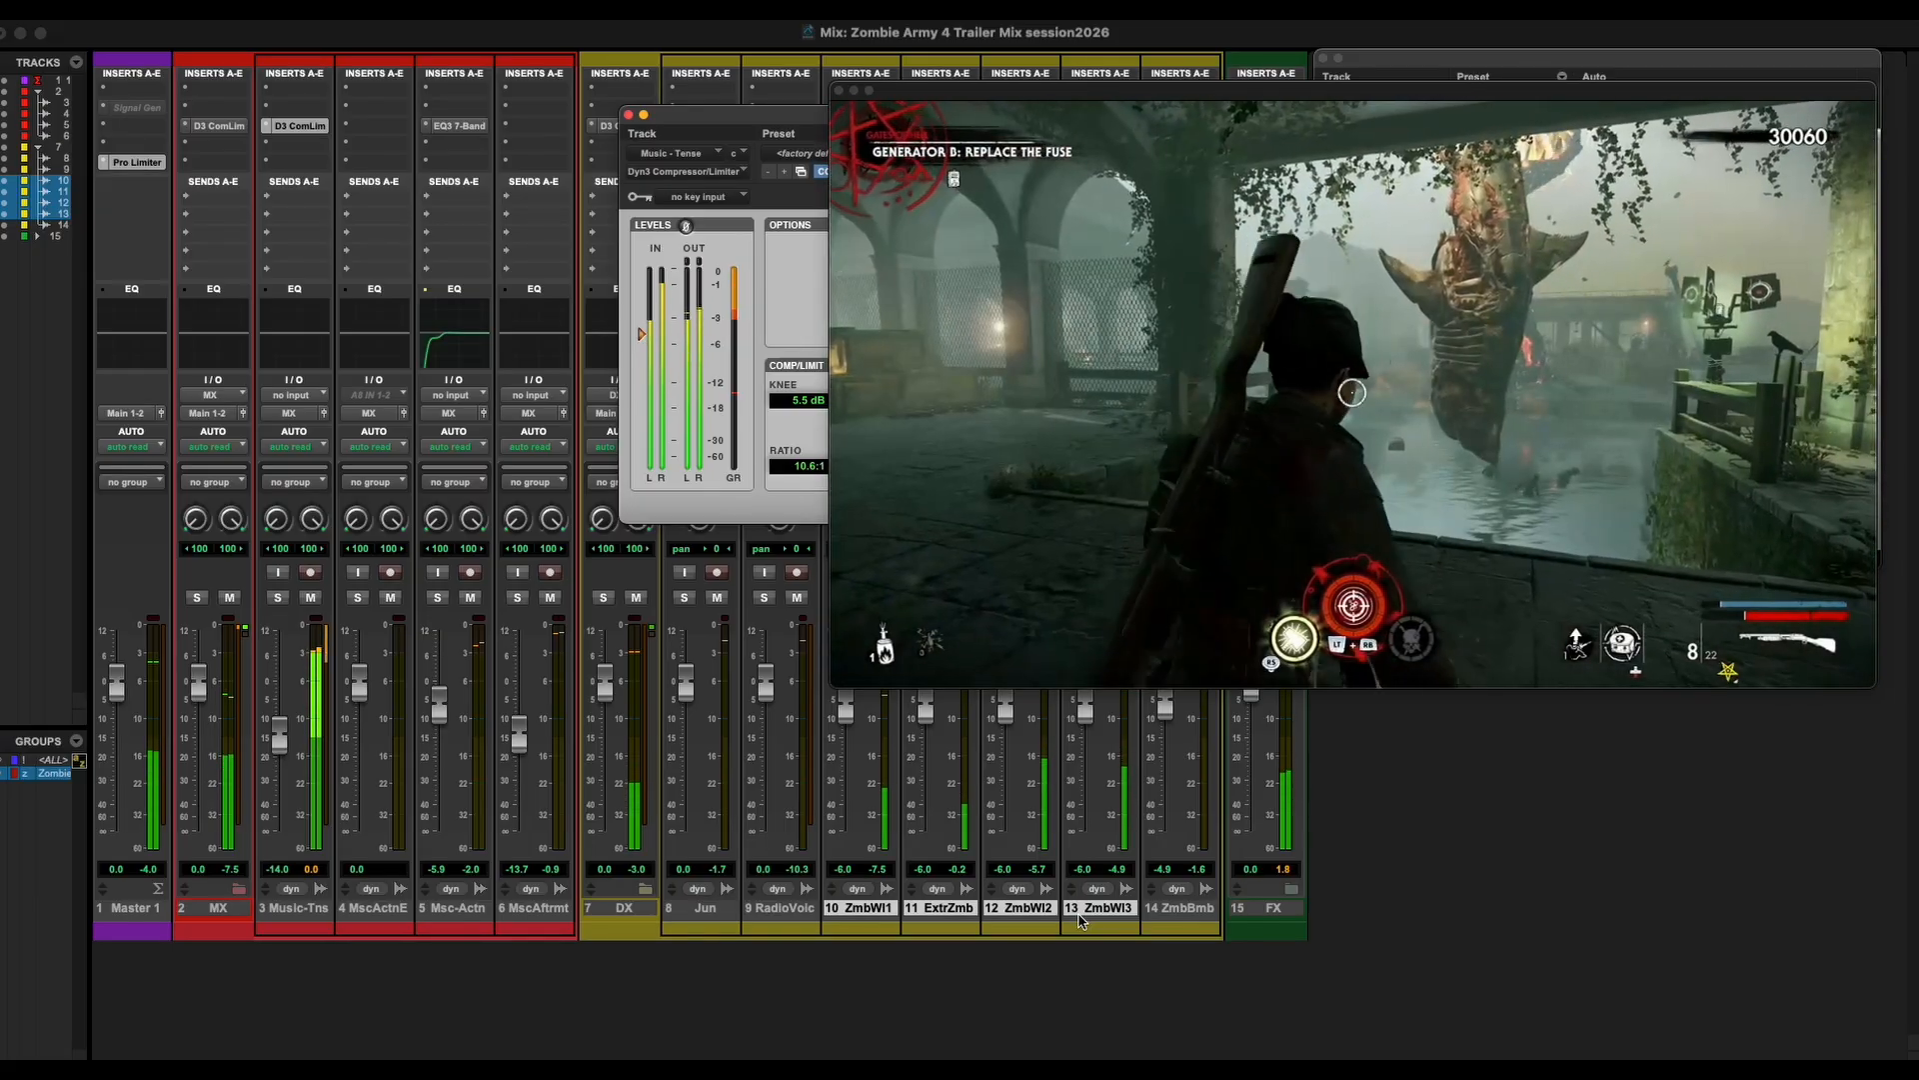
key(space)
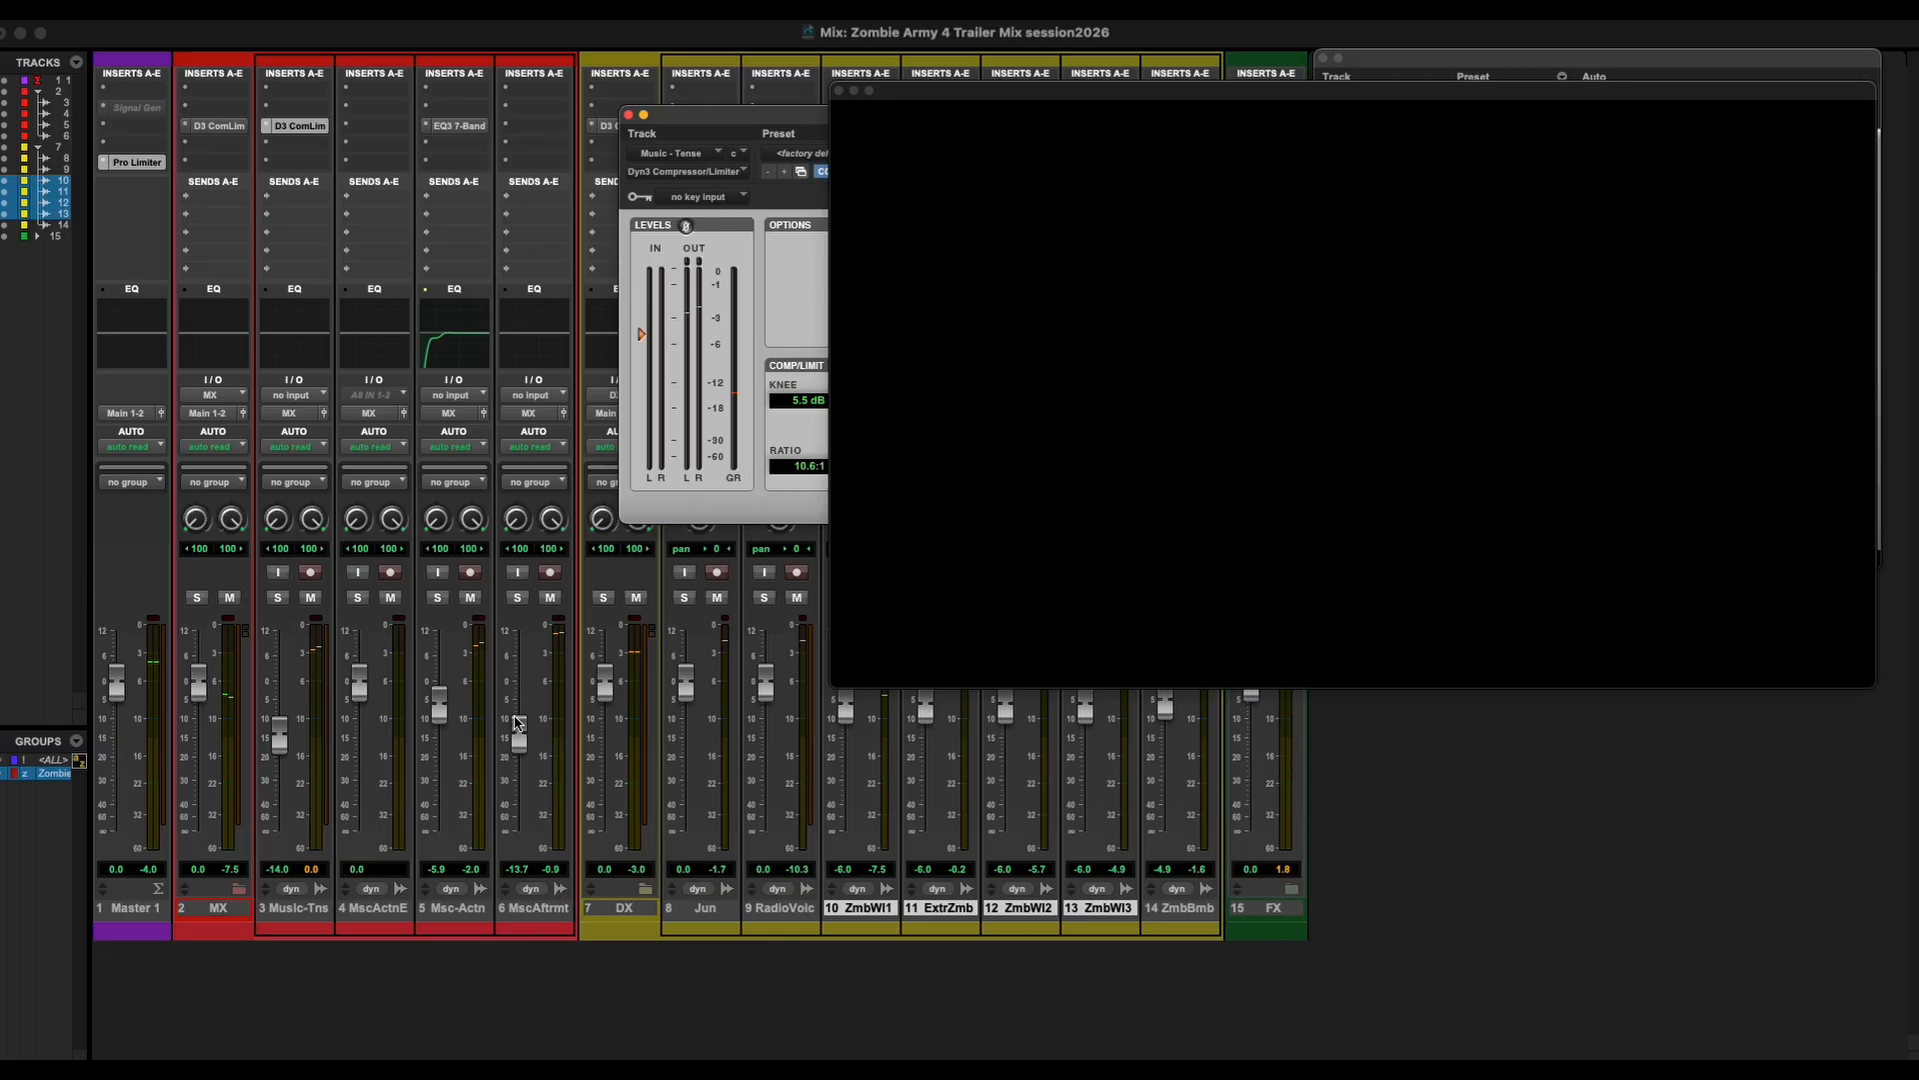
Copy the Music - Tense compressor to the MscAftrmt track and collapse the MX folder.
drag(310, 127, 550, 128)
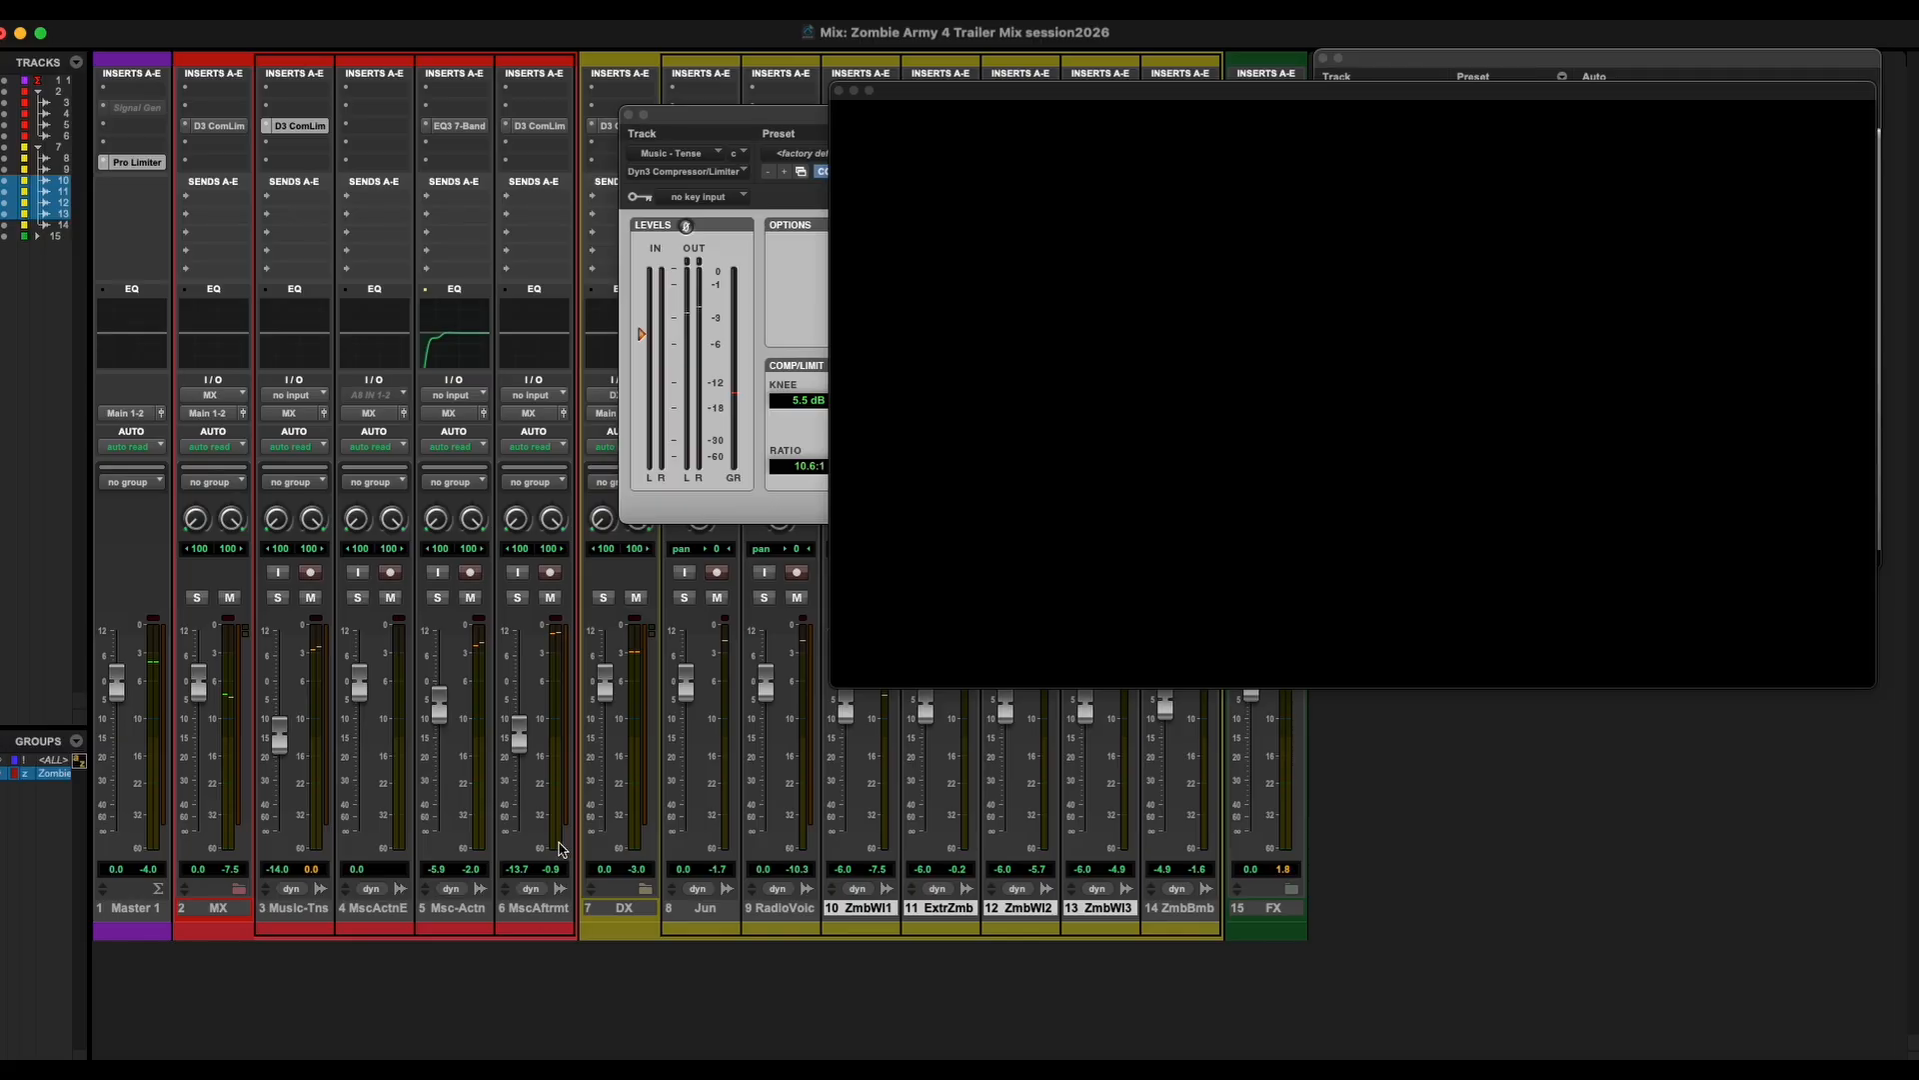
click(238, 888)
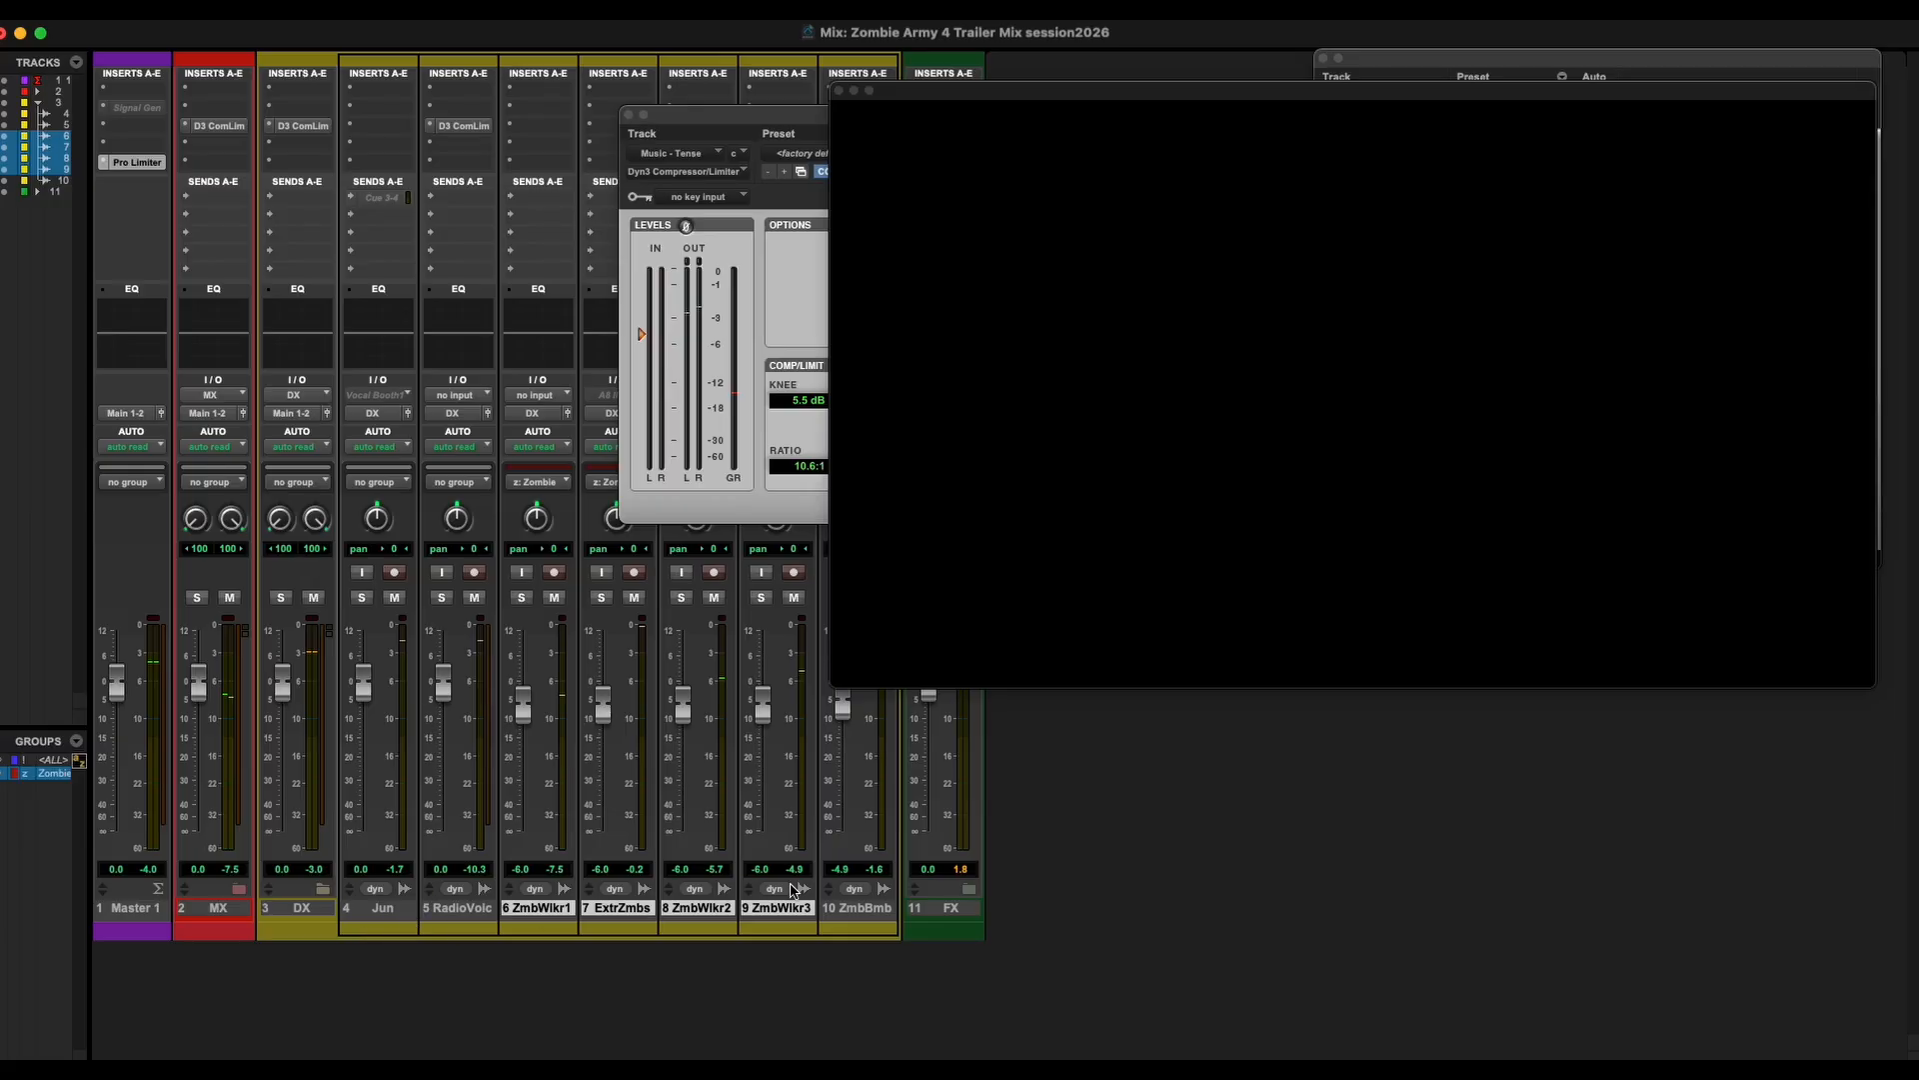
Insert a stereo EQ3 7-Band on the DX track in the slot below its compressor.
click(315, 145)
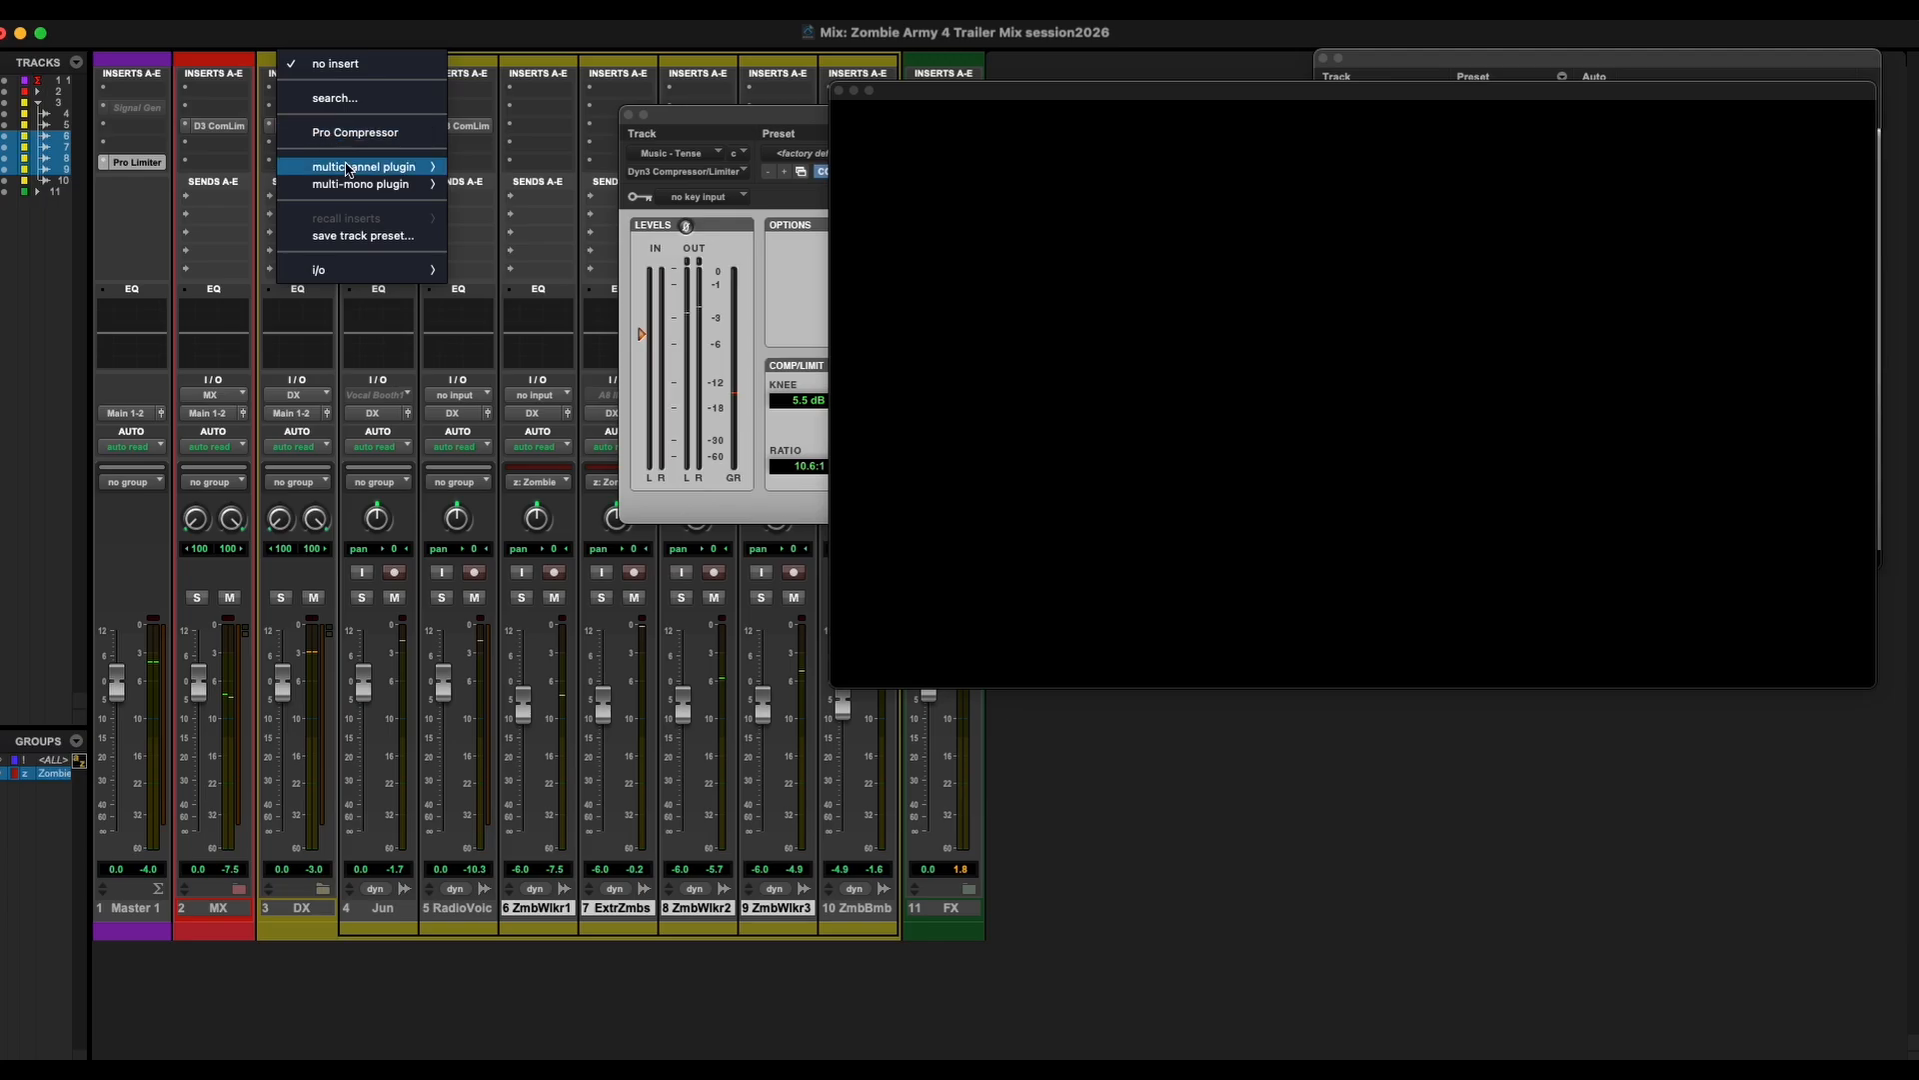
mouse_move(348, 168)
mouse_move(477, 172)
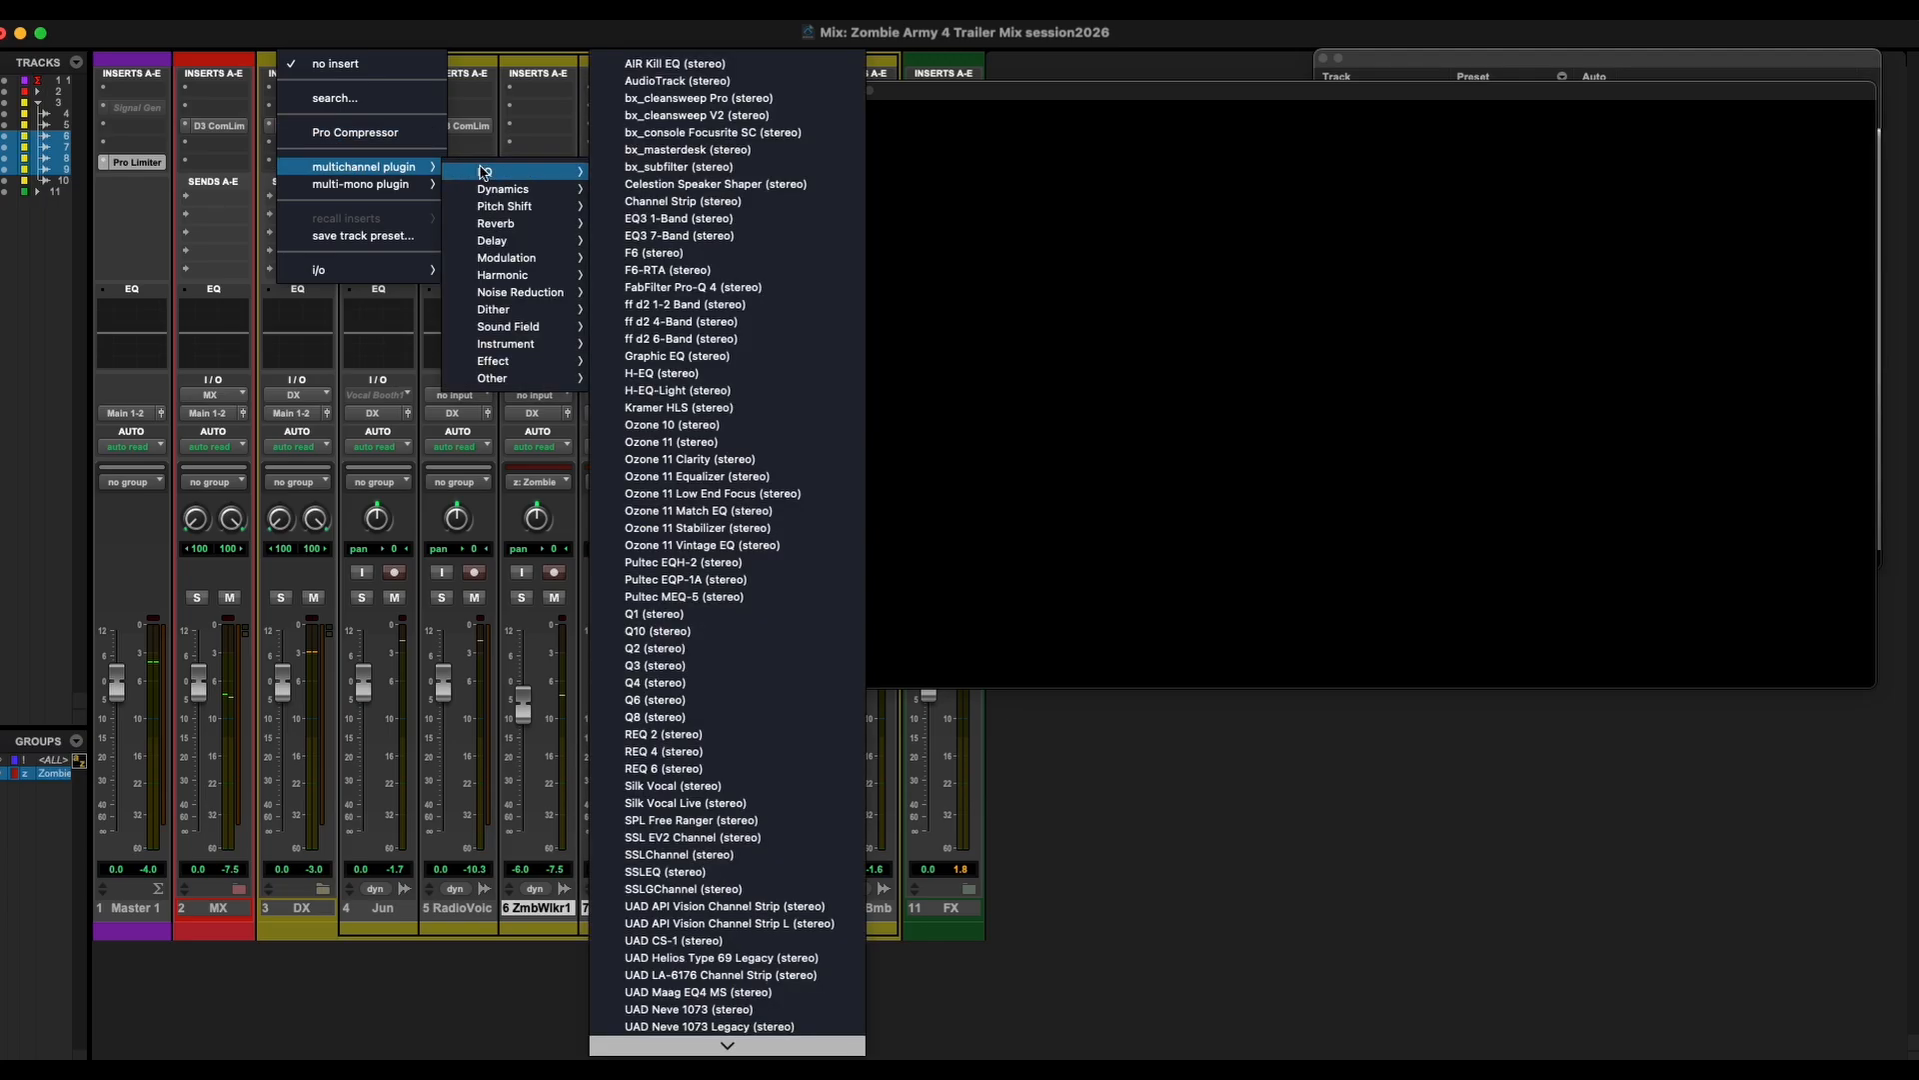
click(702, 236)
Enable the DX EQ's high-pass filter and set it to 114.7 Hz with a 12 dB/oct slope.
click(743, 352)
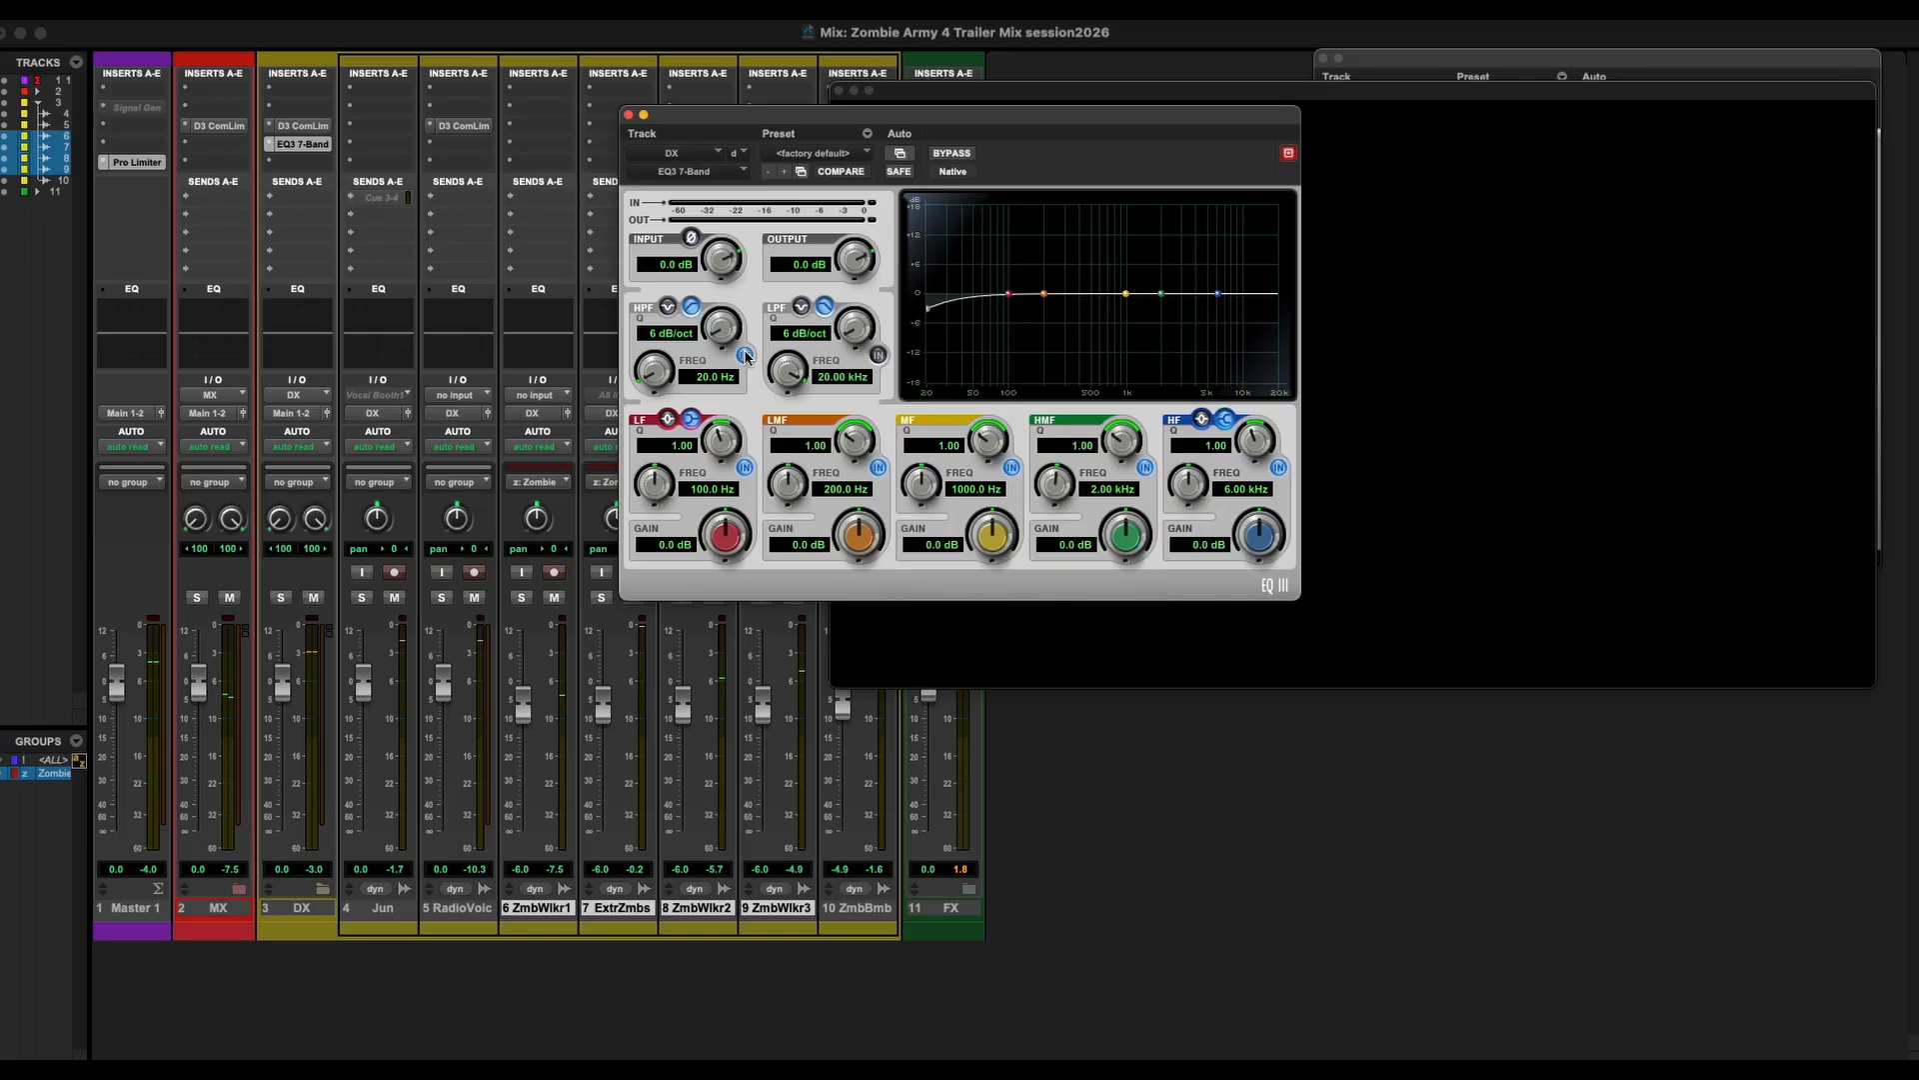
drag(651, 372, 655, 328)
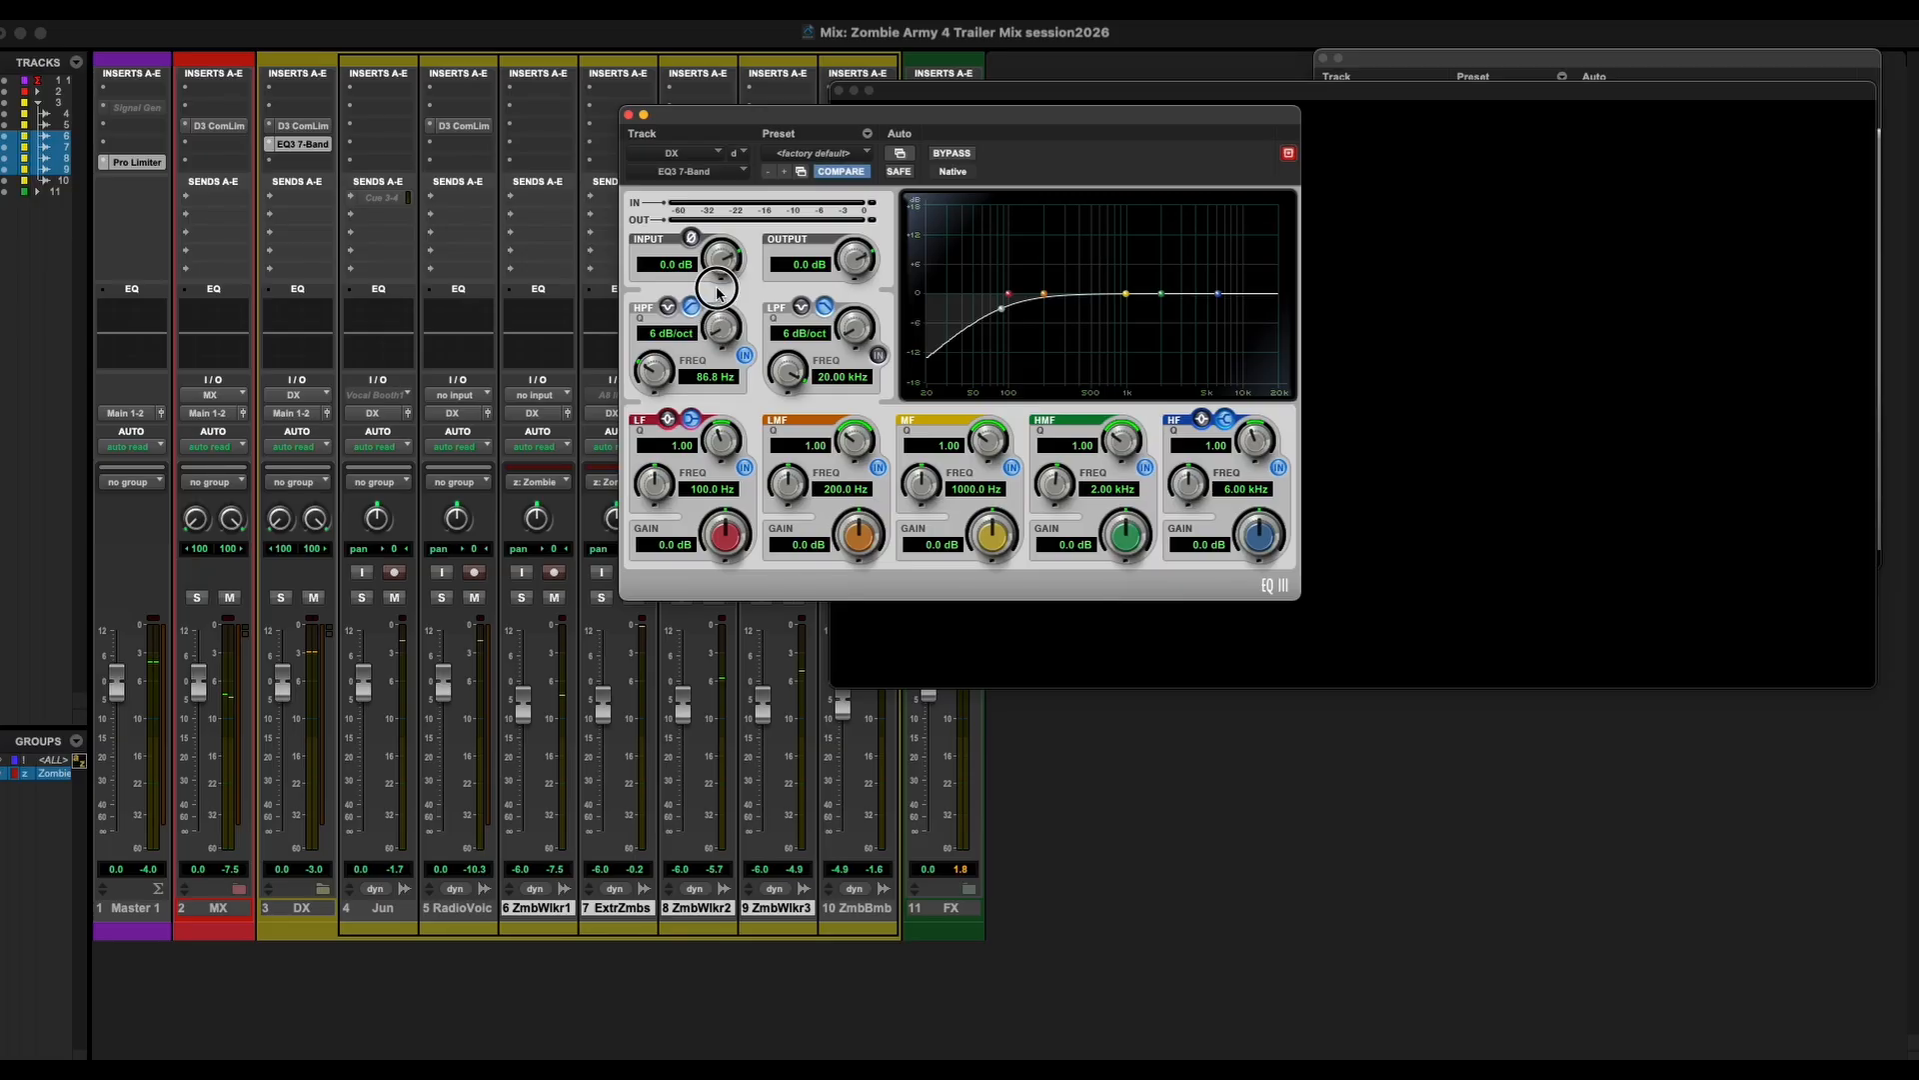
drag(718, 327, 721, 276)
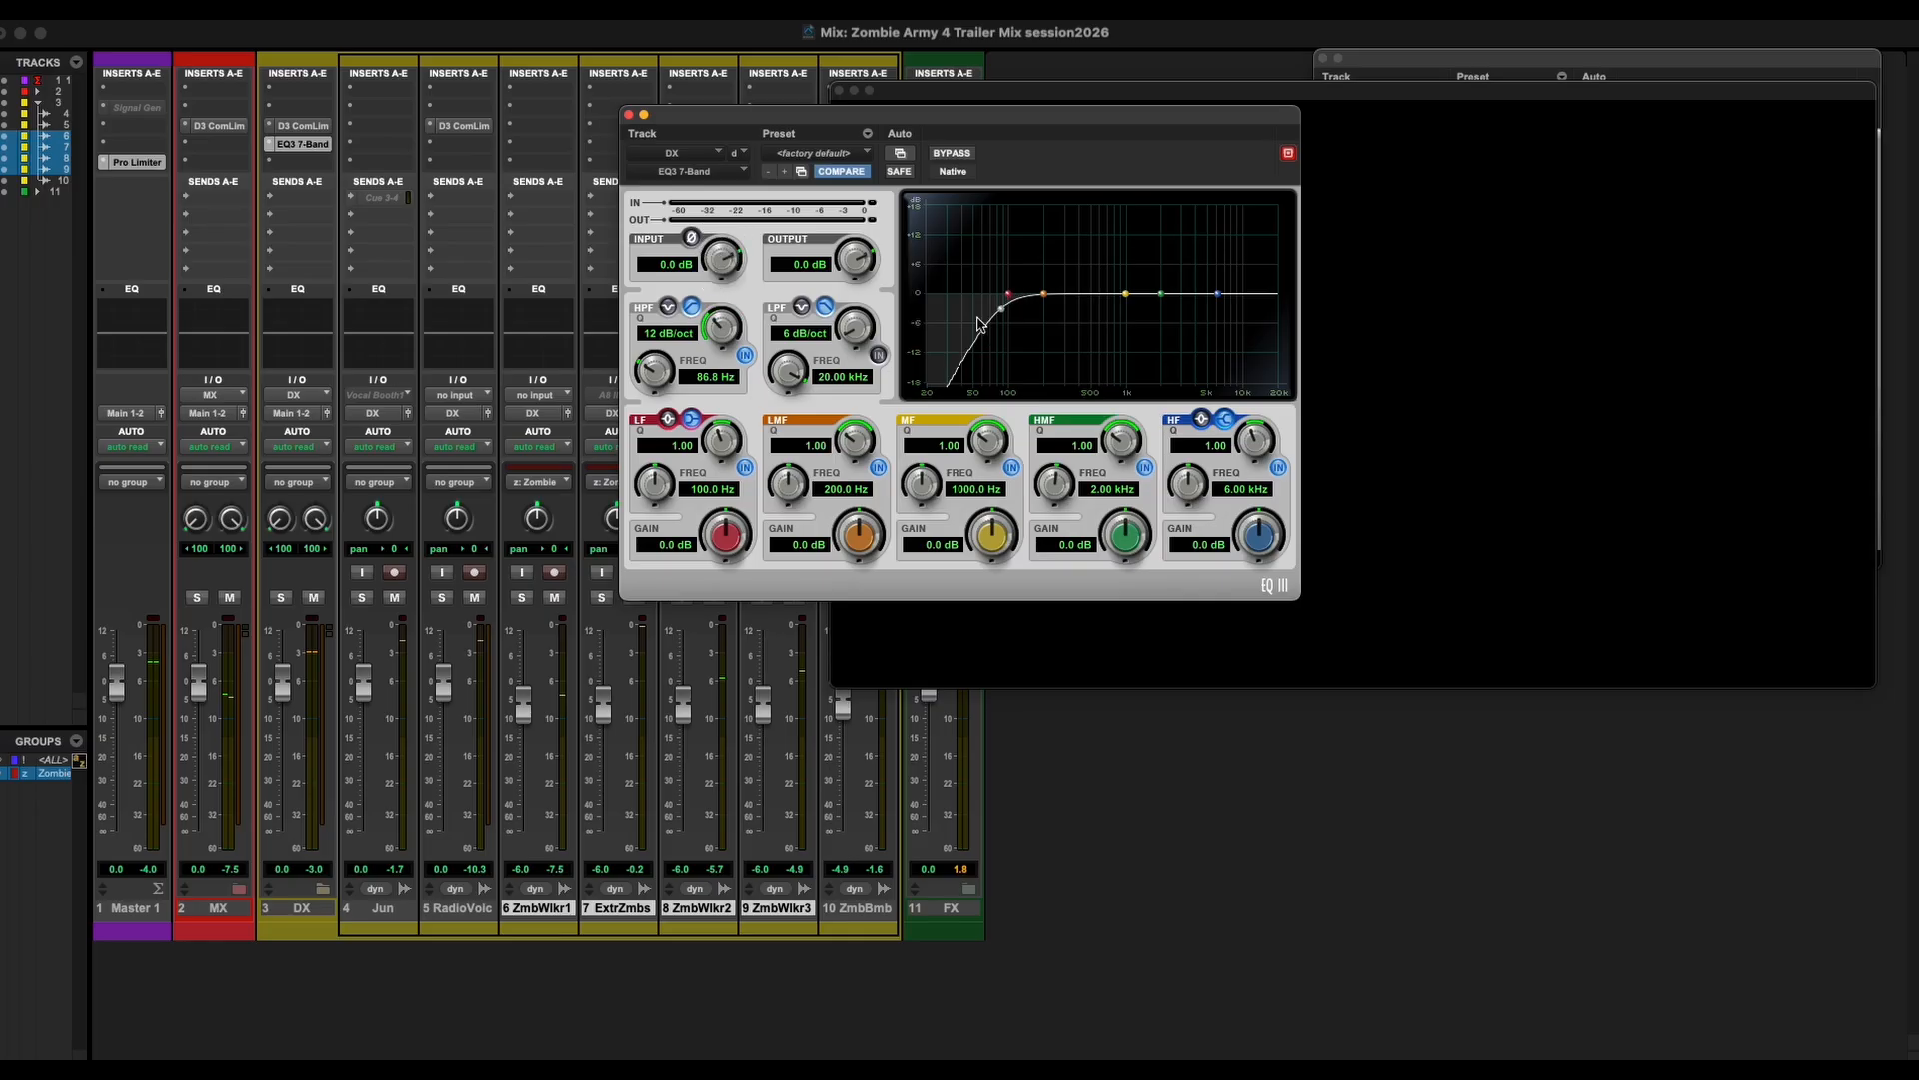
drag(1003, 313, 1015, 309)
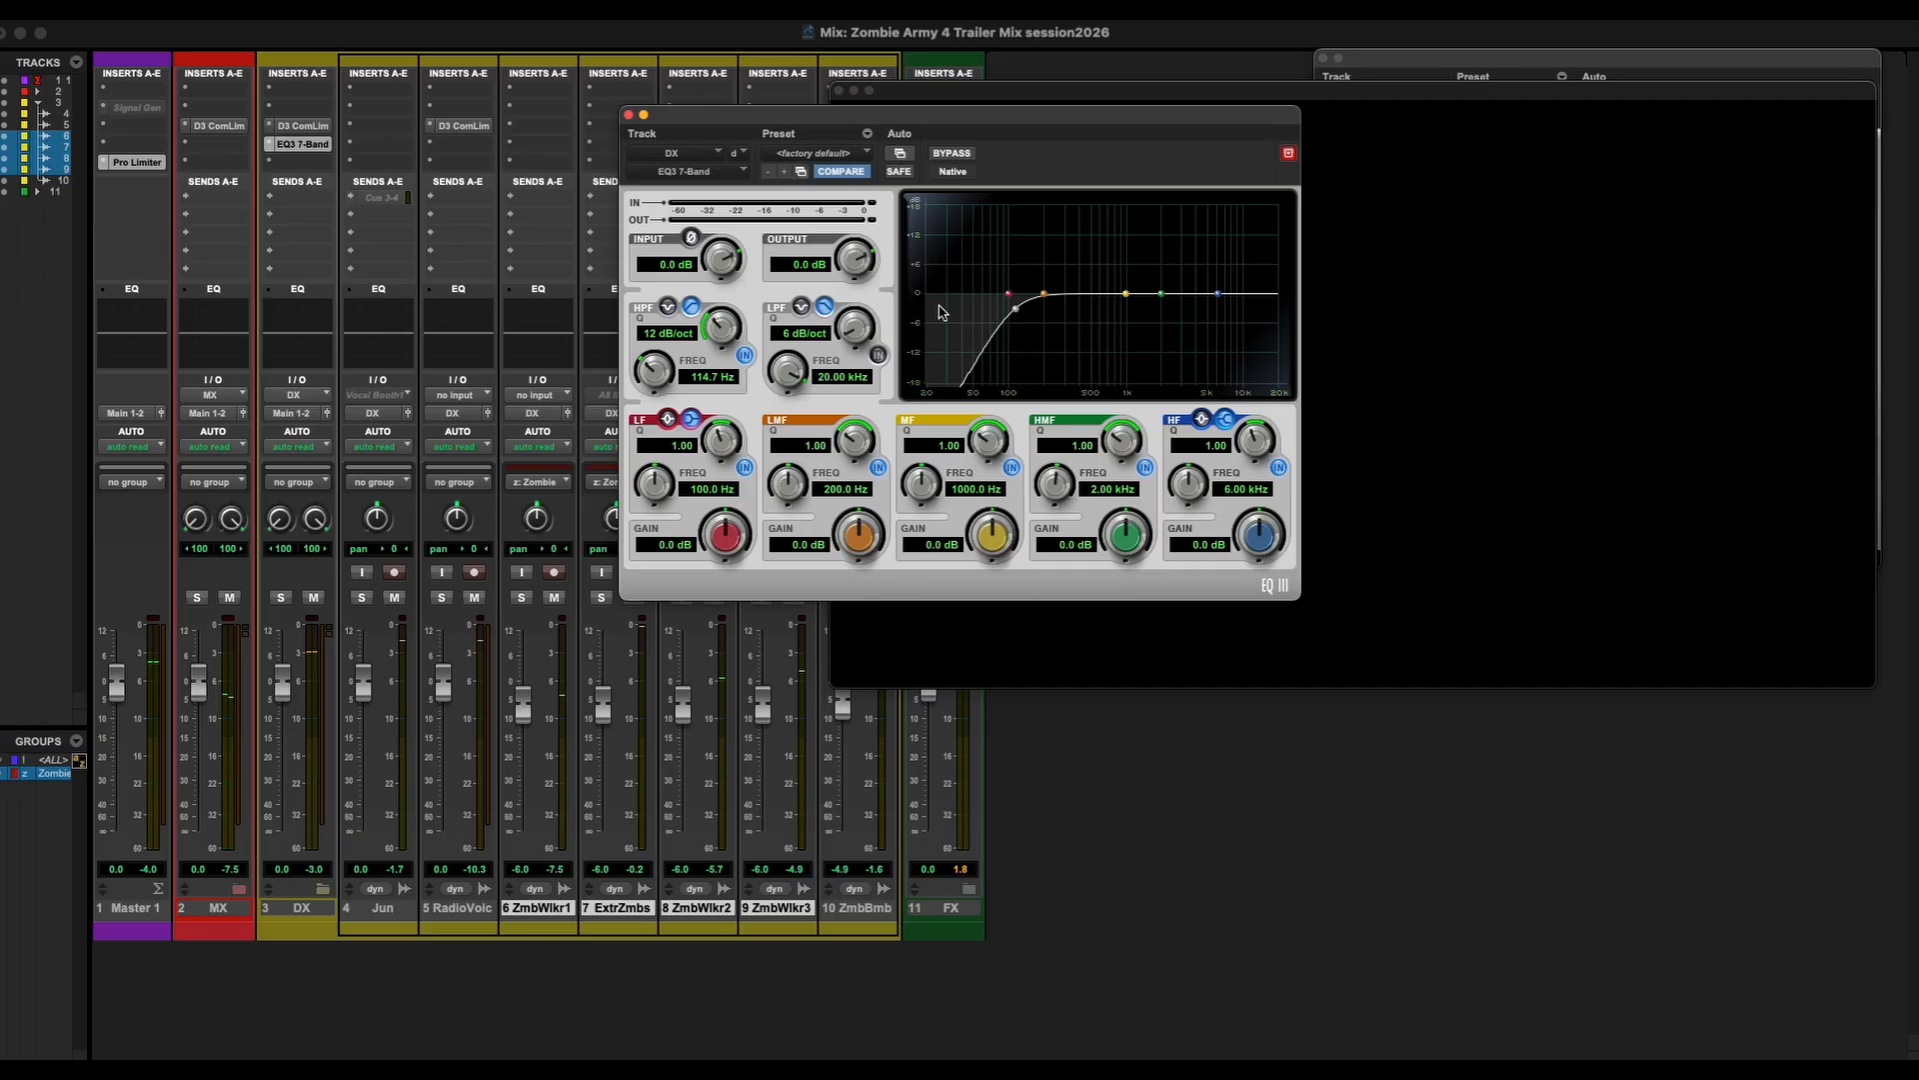
Set the DX EQ's LF band to -2.2 dB at 303.4 Hz, LMF to -0.1 dB at 328.5 Hz and HMF to -0.1 dB at 3.29 kHz.
click(1160, 295)
drag(1162, 296, 1189, 299)
mouse_move(1046, 295)
mouse_down()
mouse_move(1083, 291)
mouse_move(1071, 313)
mouse_move(1036, 302)
mouse_move(1070, 291)
mouse_move(1011, 293)
mouse_move(1067, 311)
mouse_up()
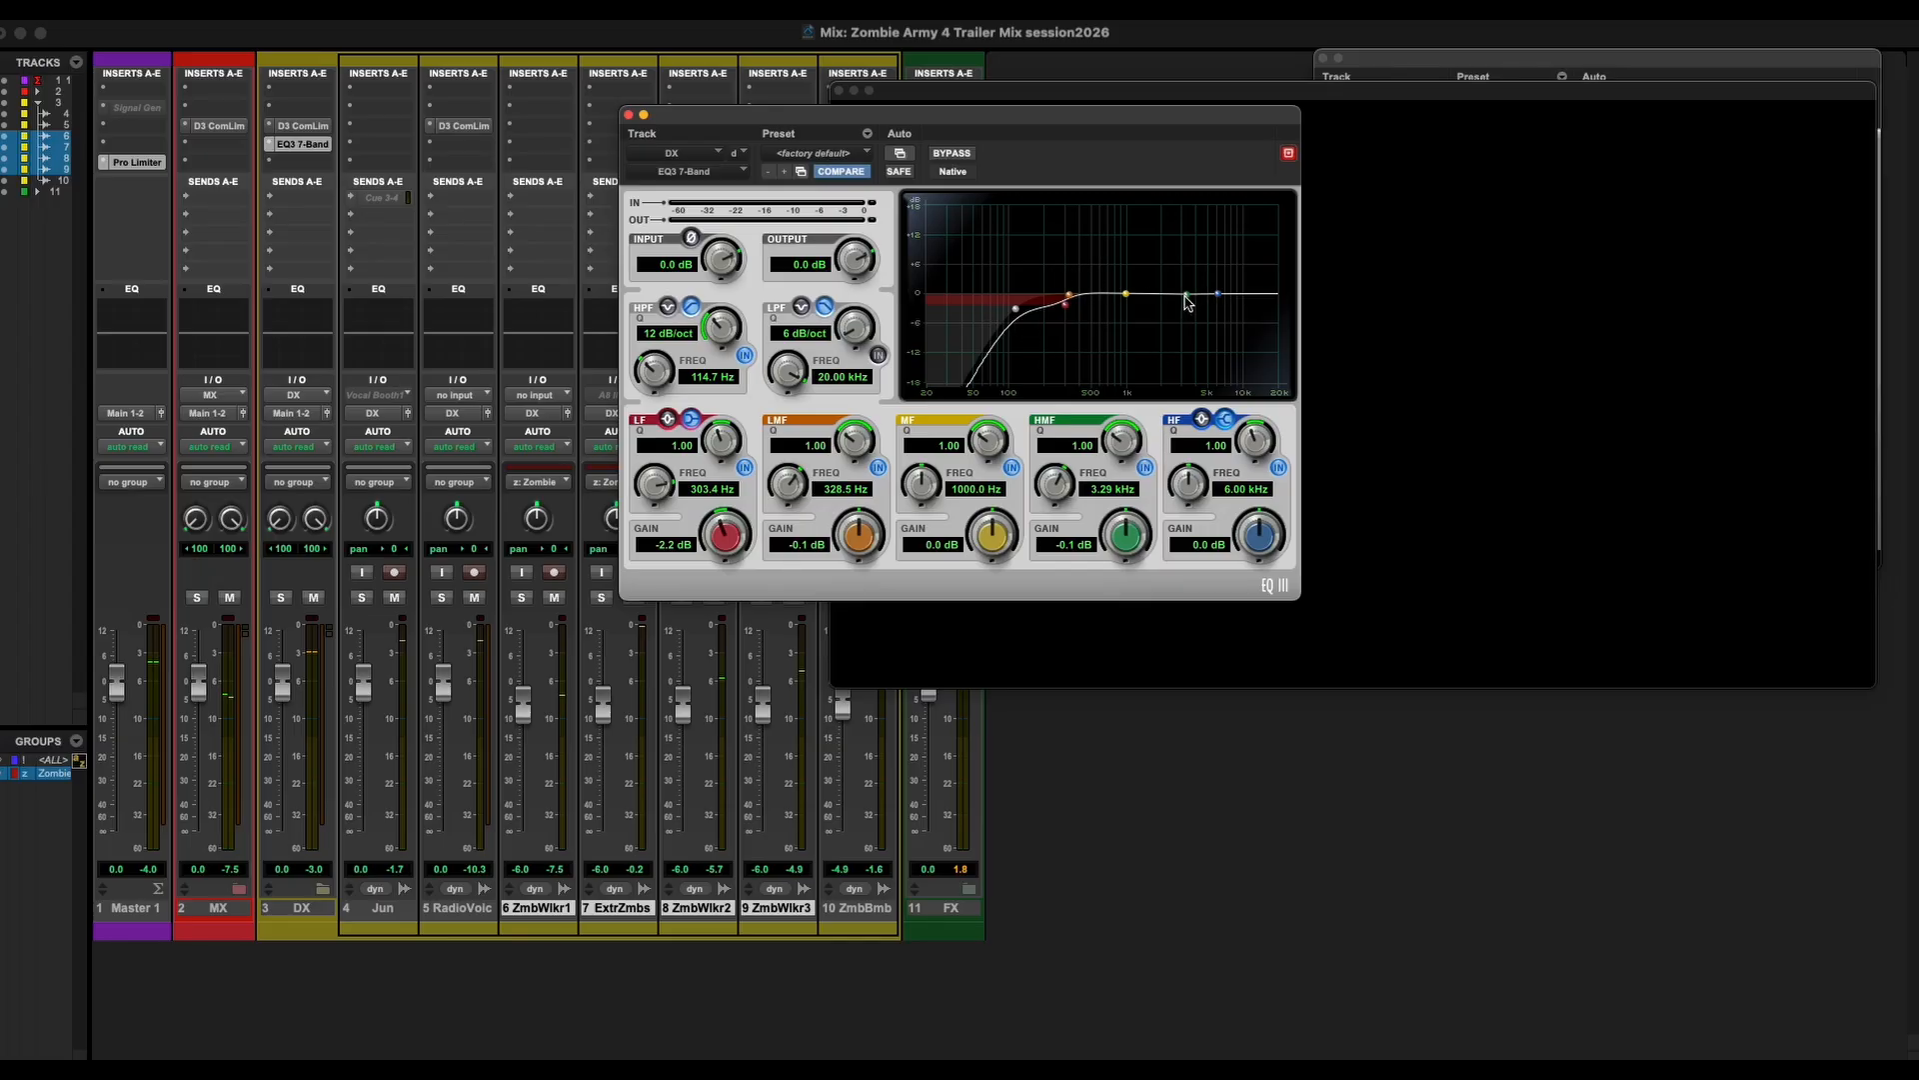
Try a 3.4 dB boost at 2.97 kHz in the DX EQ's HMF band, and reset that band to its default.
drag(1185, 296, 1182, 278)
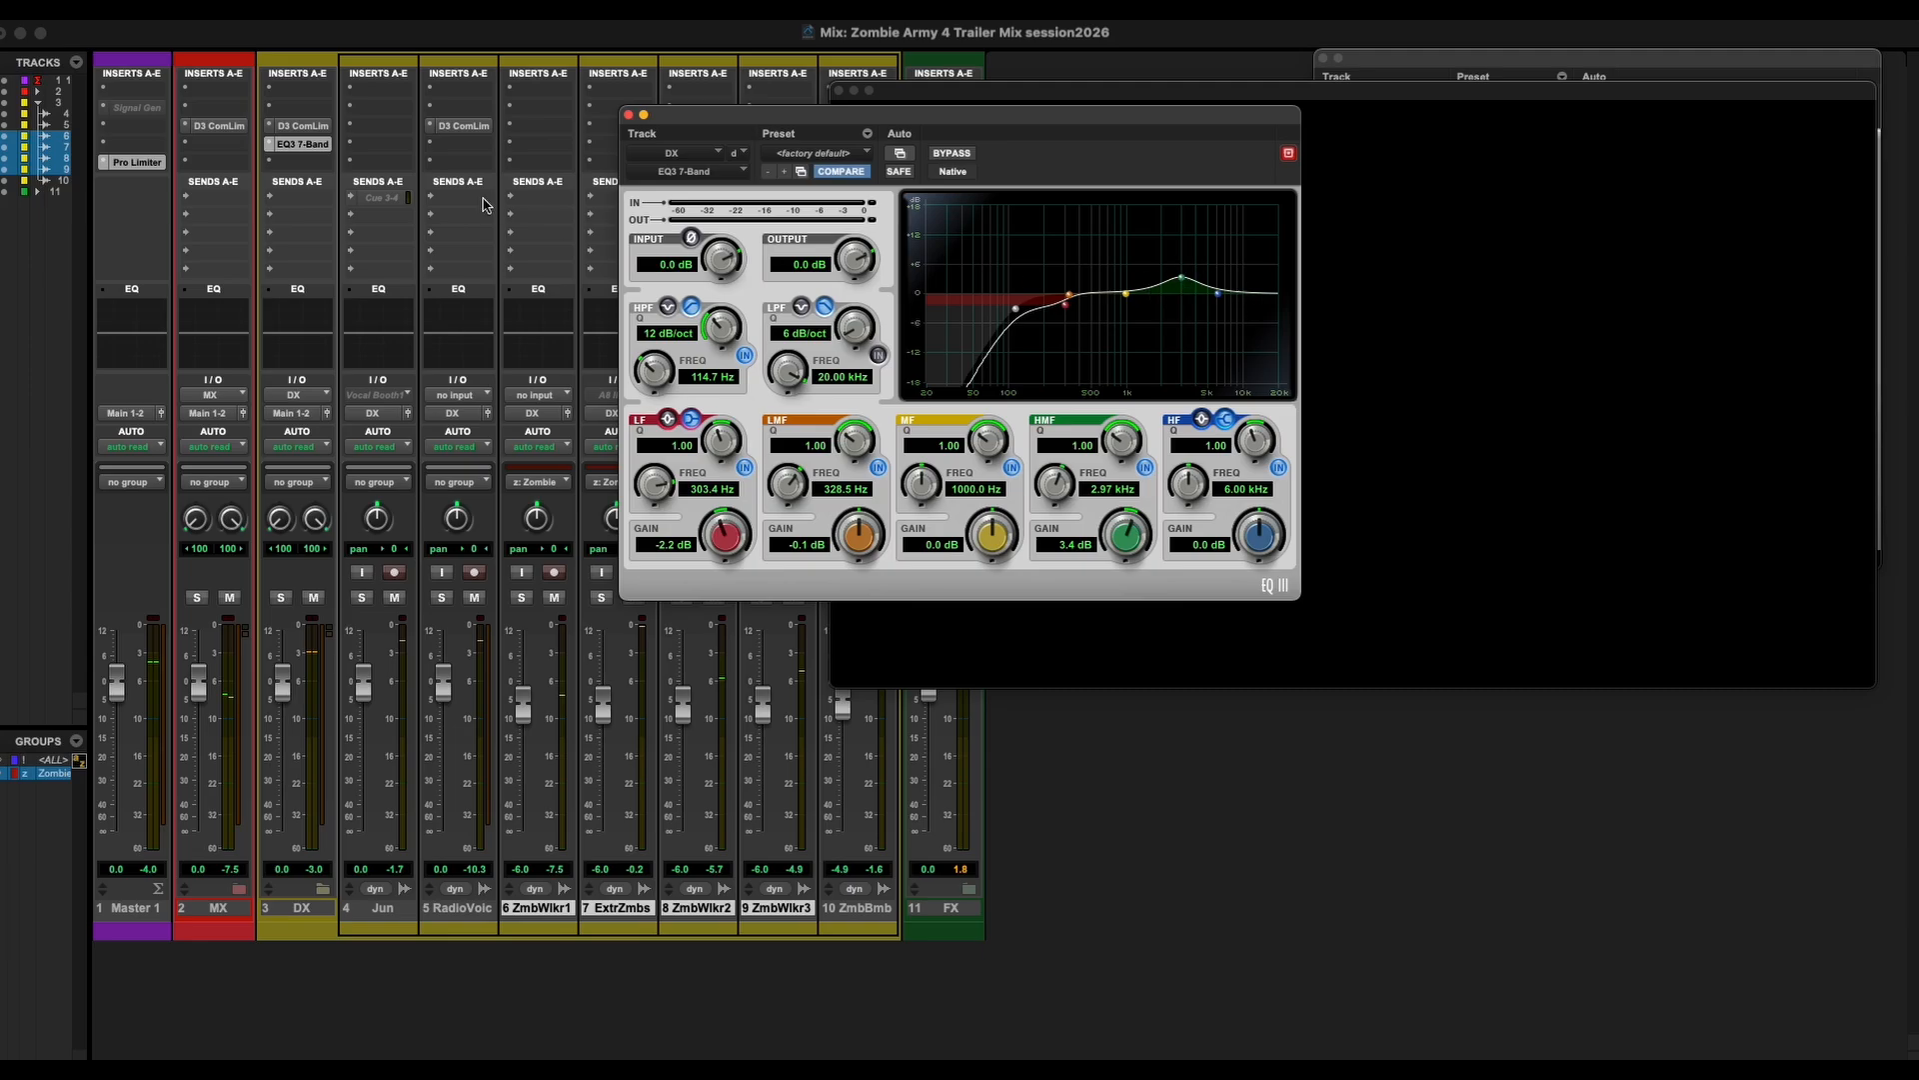
alt+click(1183, 285)
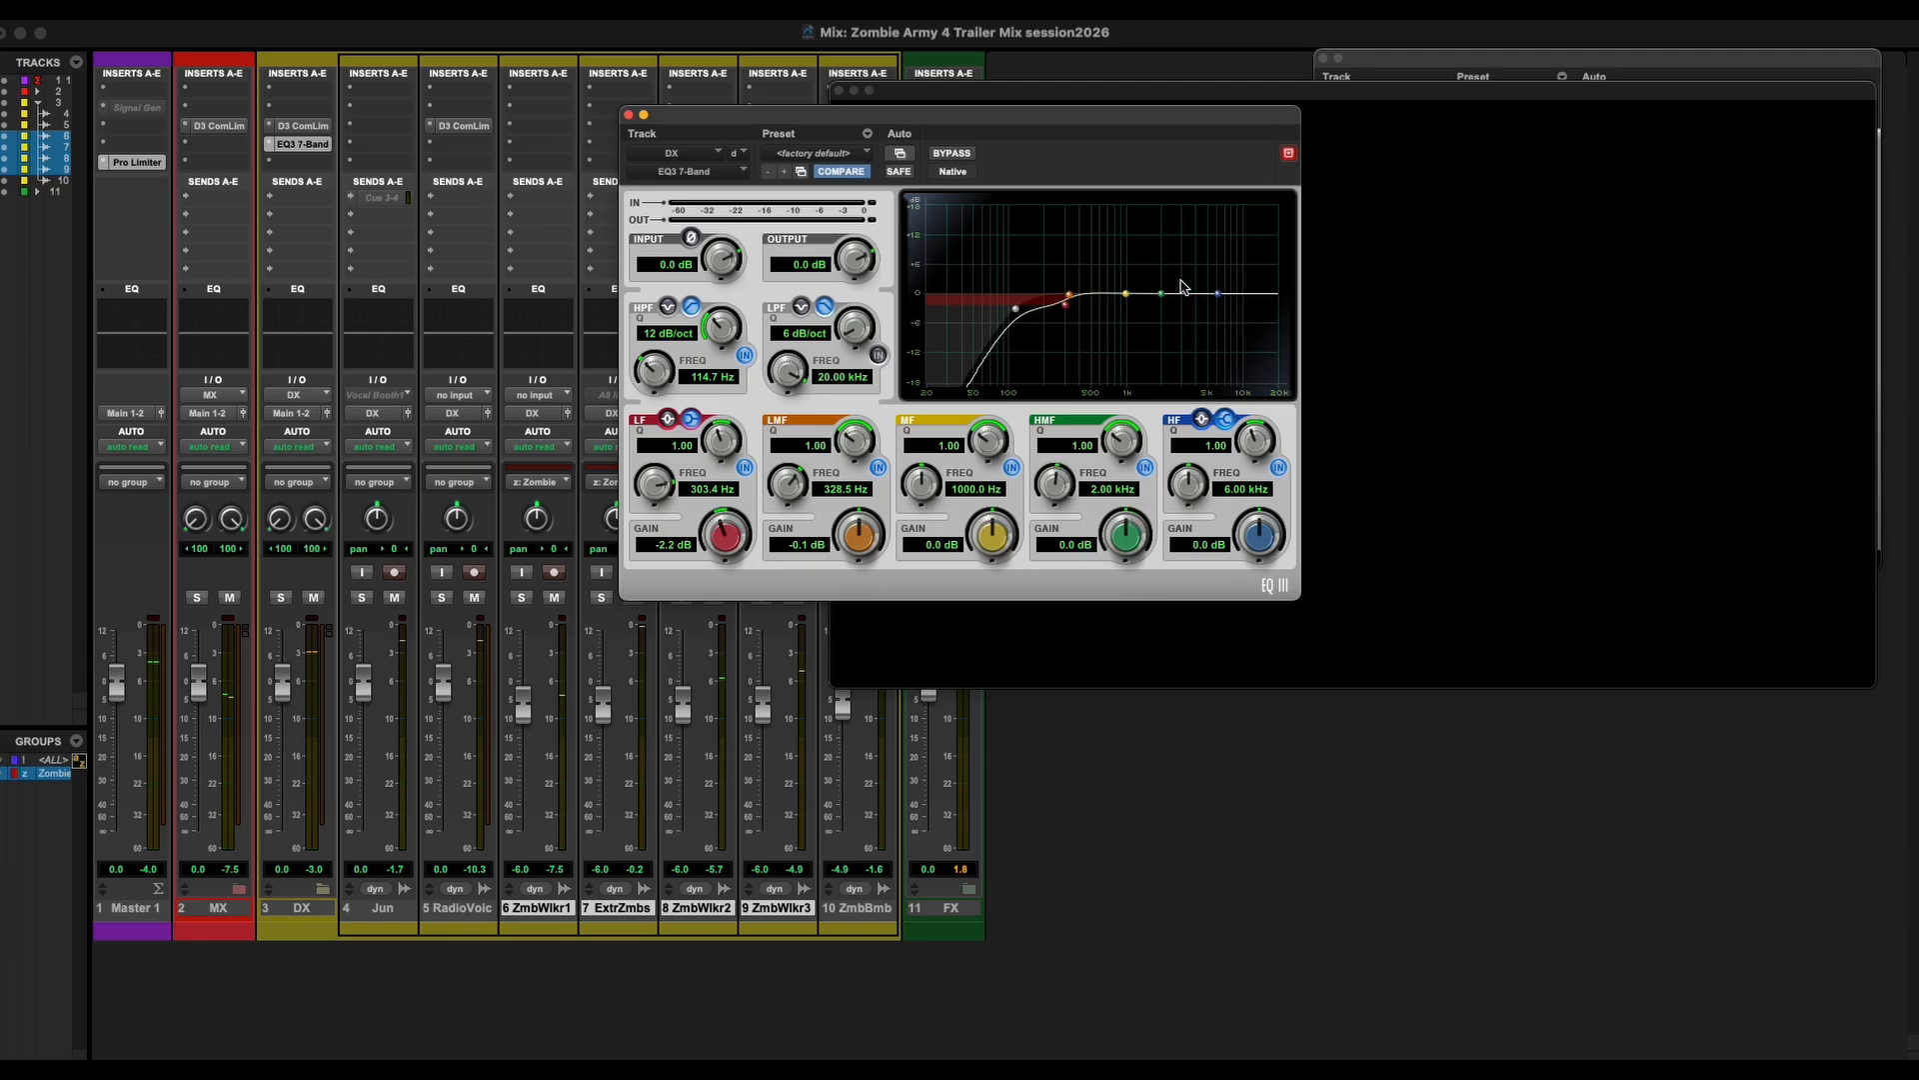
Move the DX track's EQ3 7-Band insert to the slot above its compressor.
drag(307, 145, 314, 109)
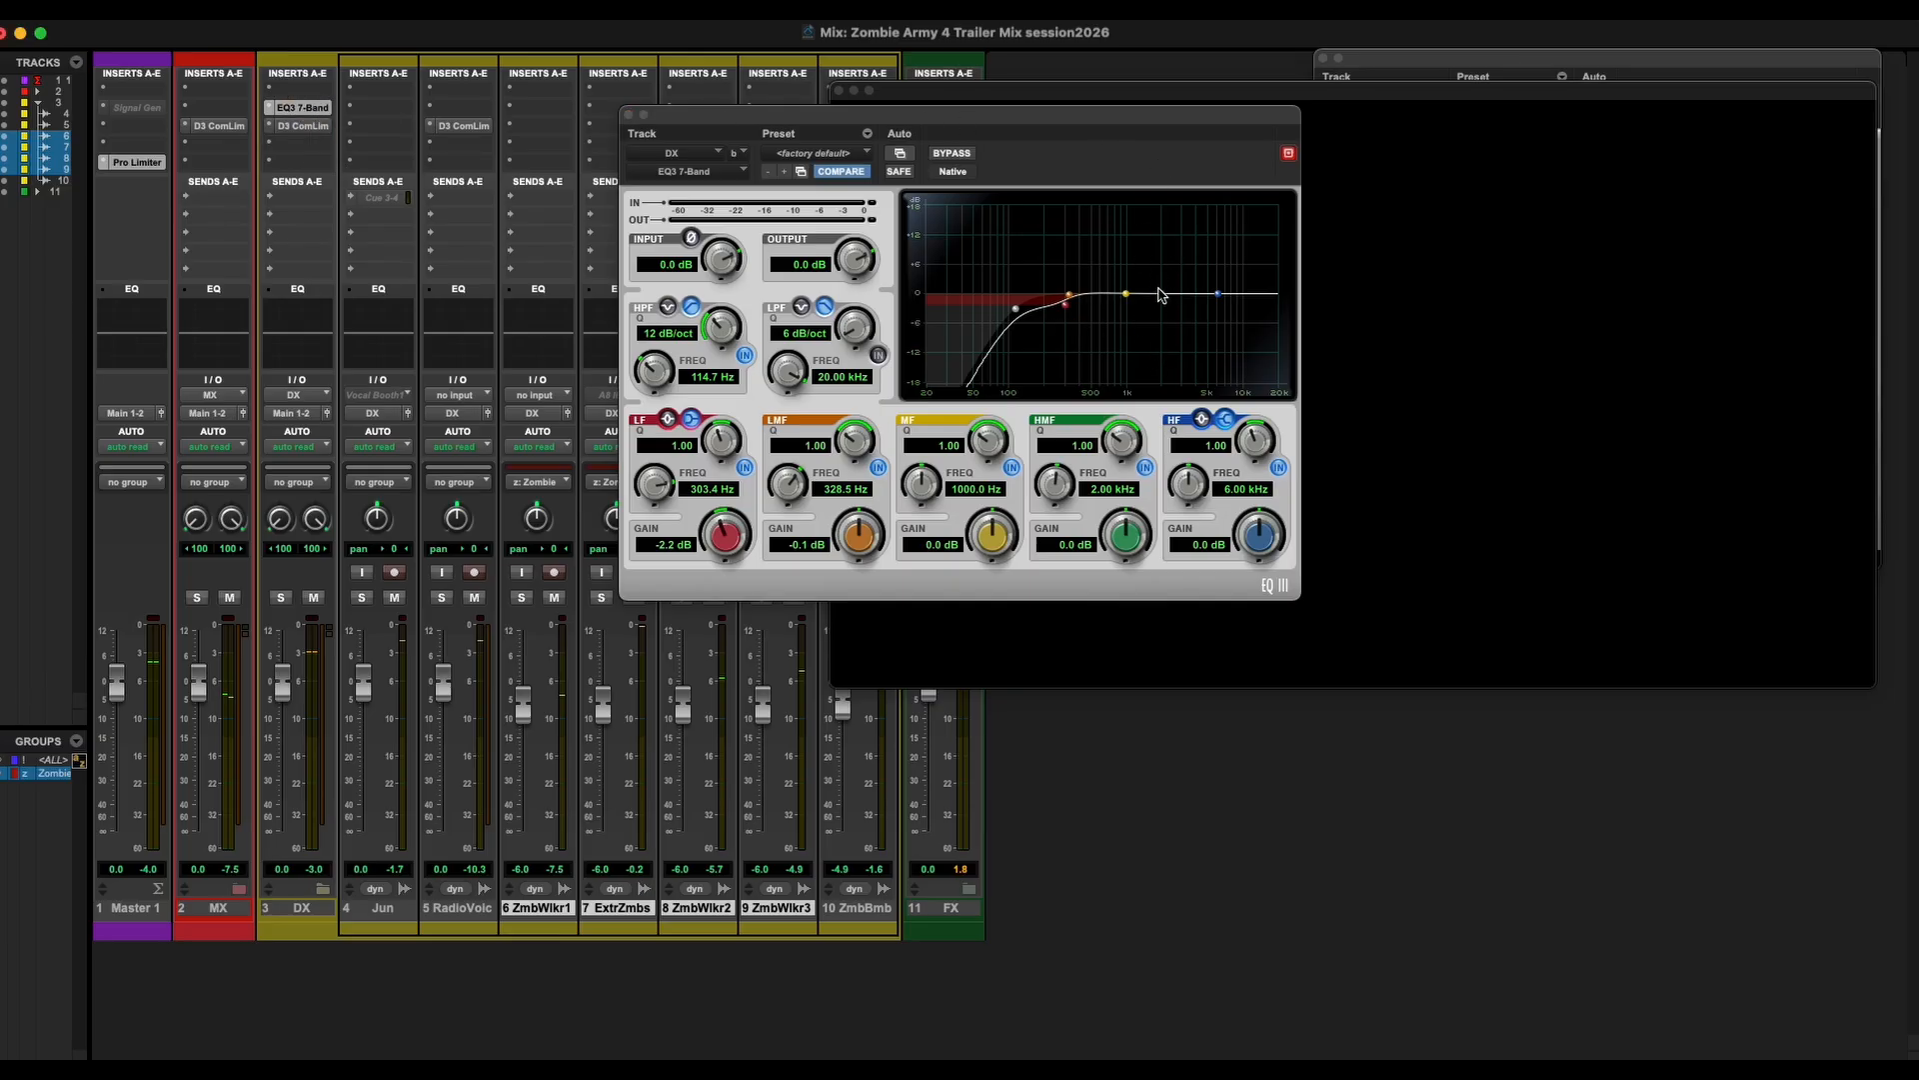
Try a 7.7 dB HMF boost at 2.00 kHz in the DX EQ, check the compressor's response, and reset the band.
drag(1161, 296, 1160, 247)
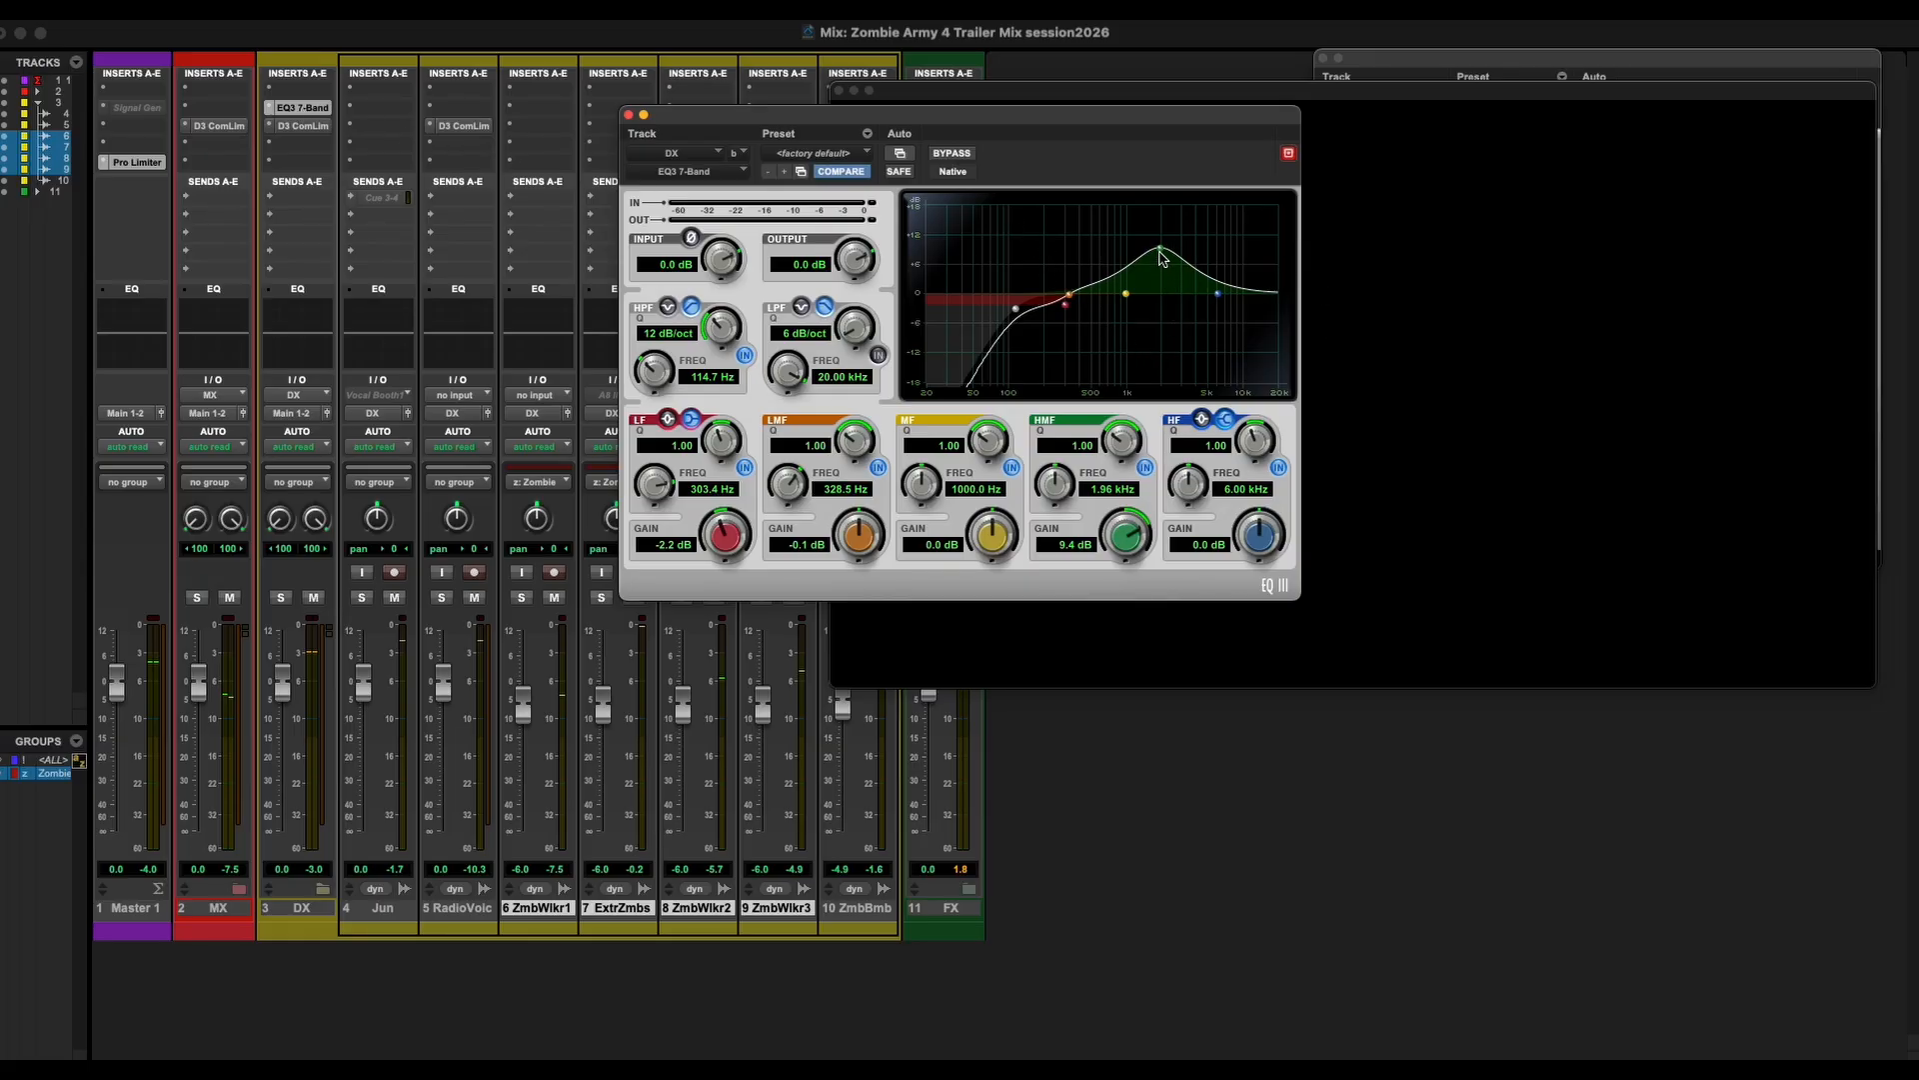
drag(1159, 256, 1164, 262)
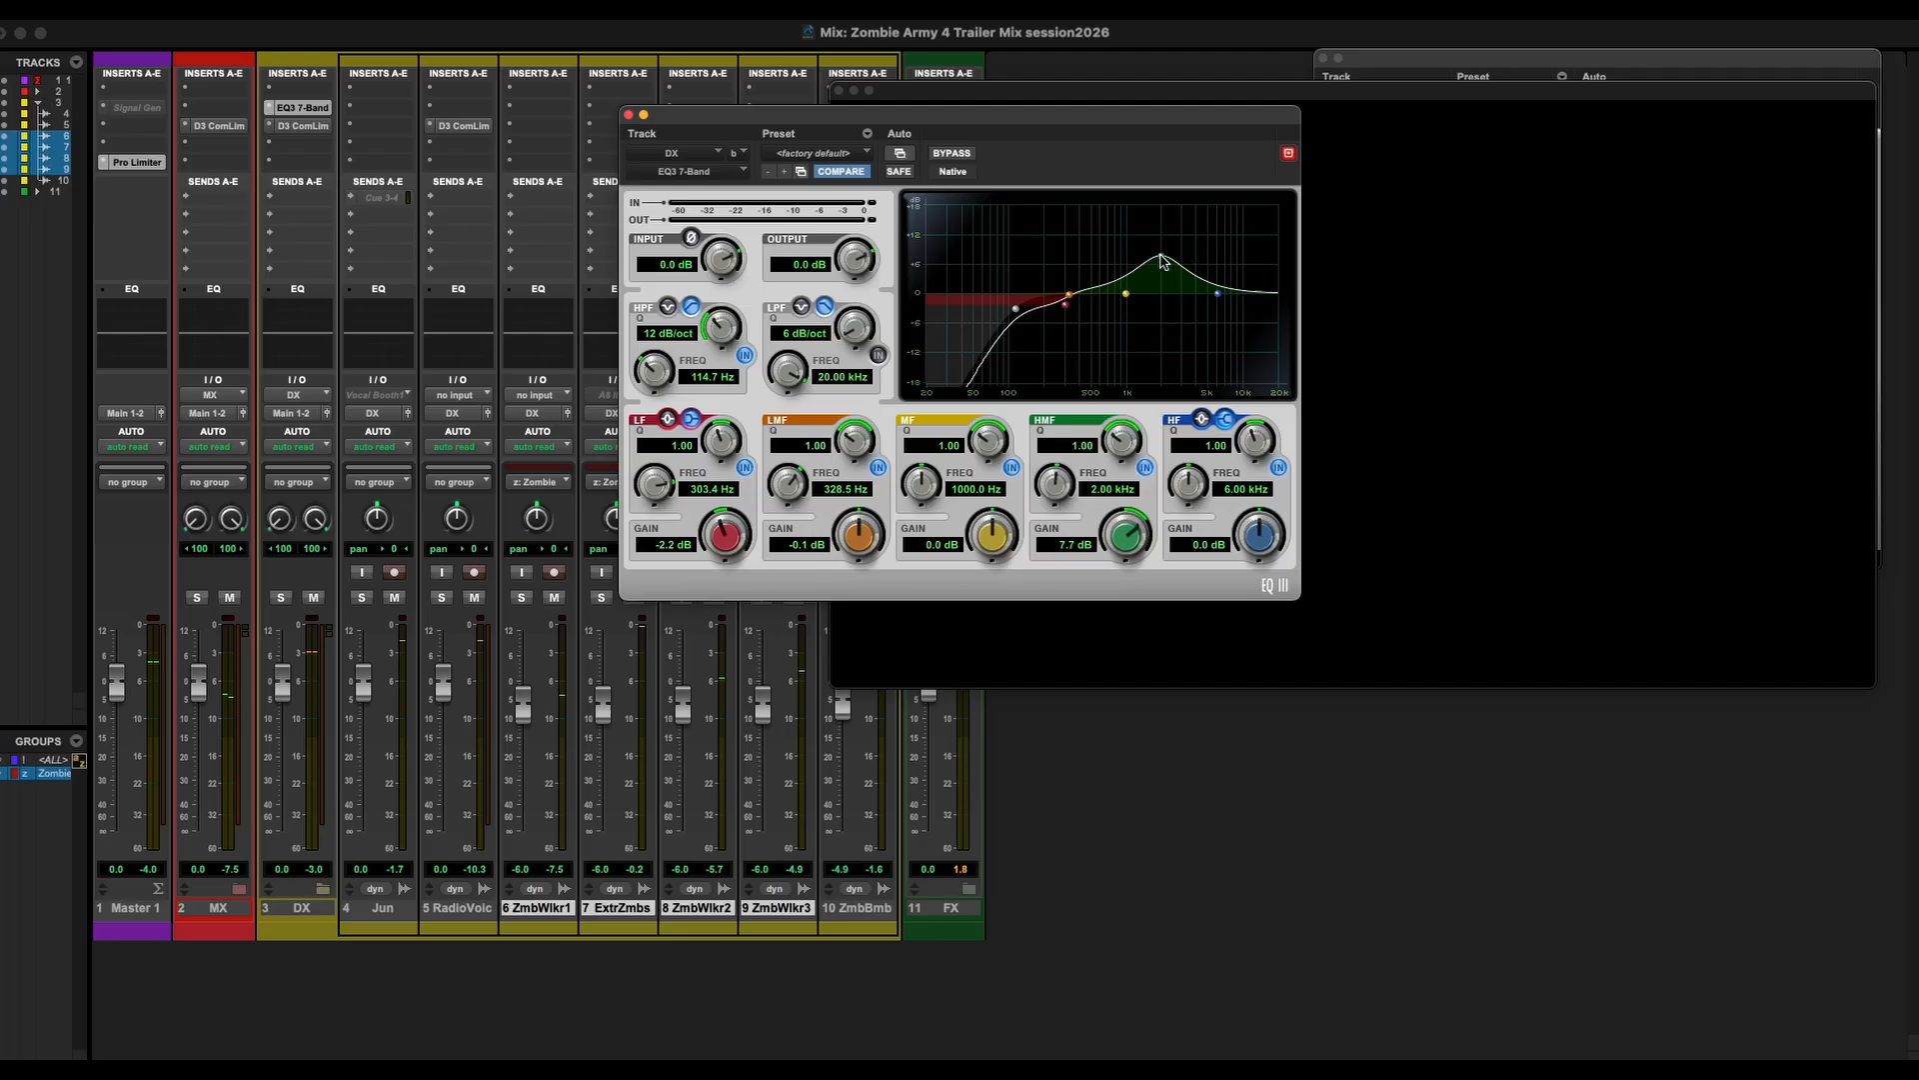
click(317, 128)
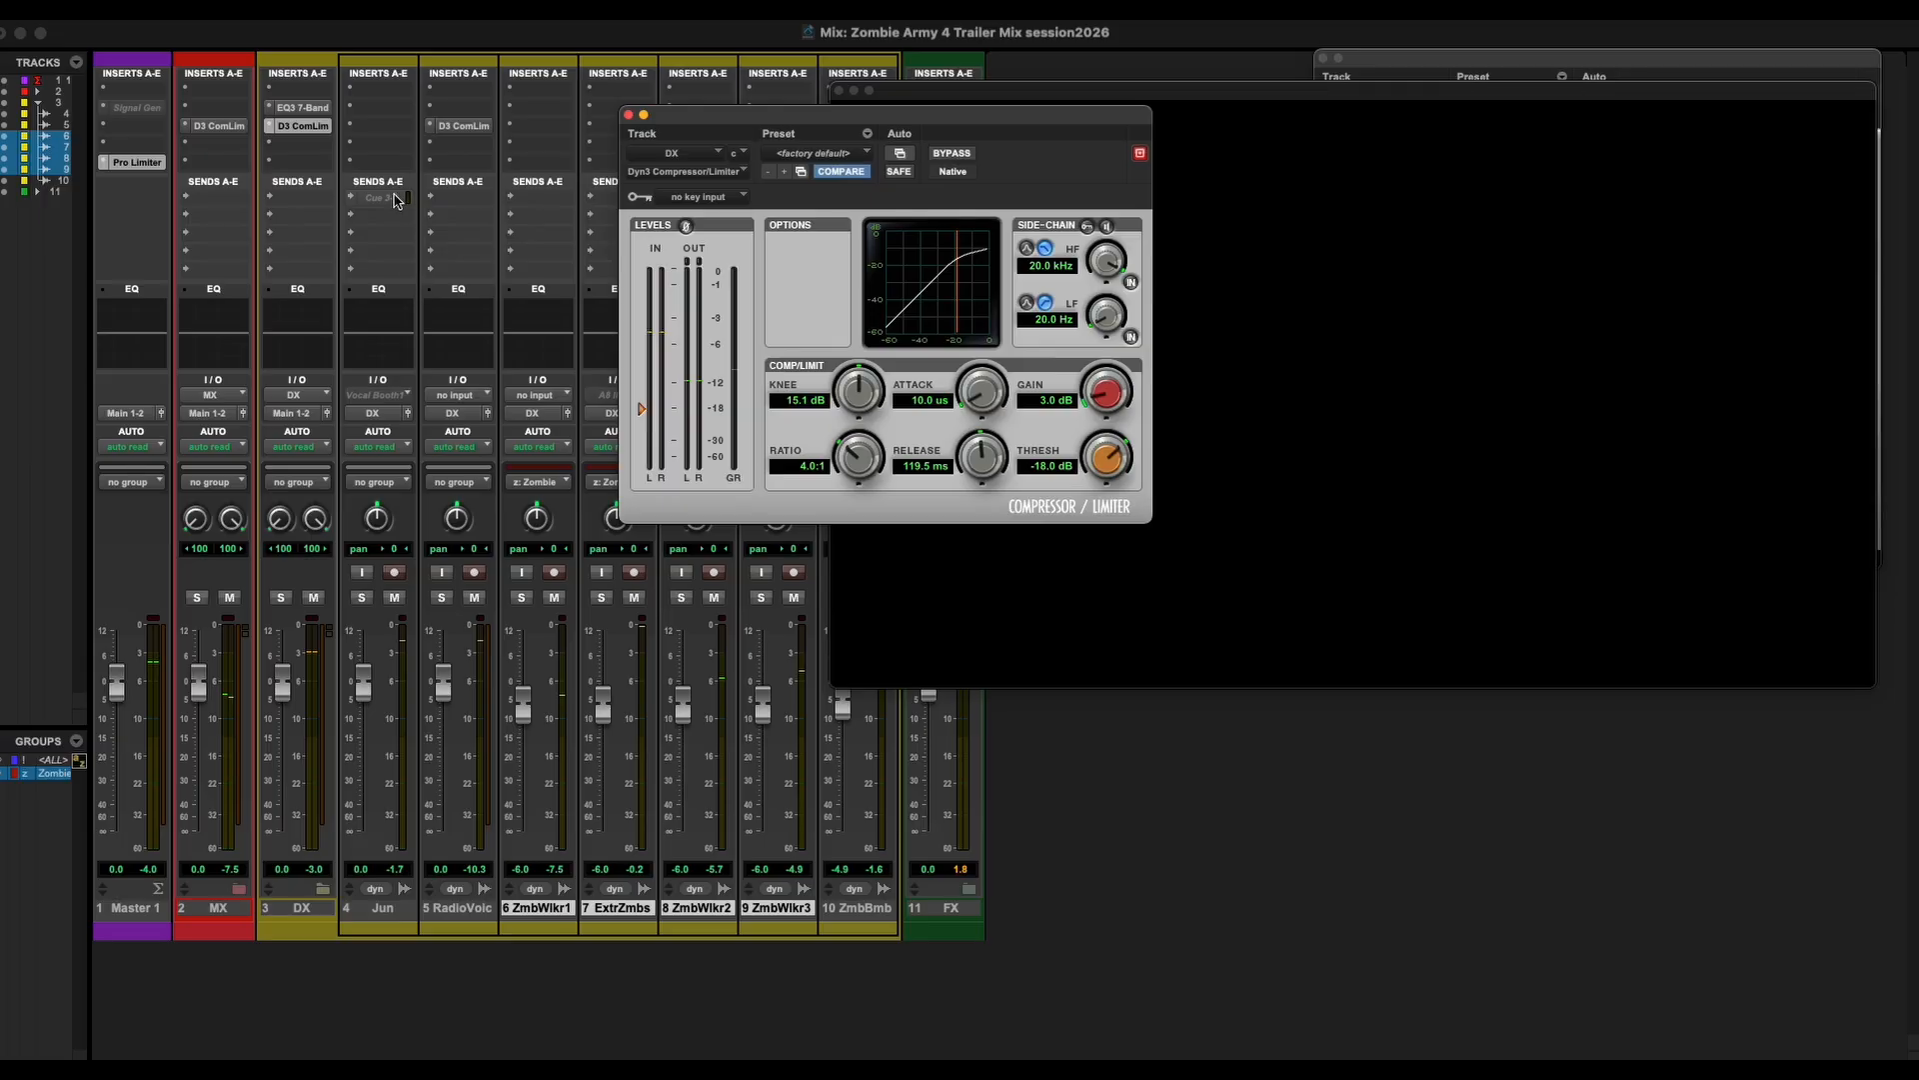
click(301, 109)
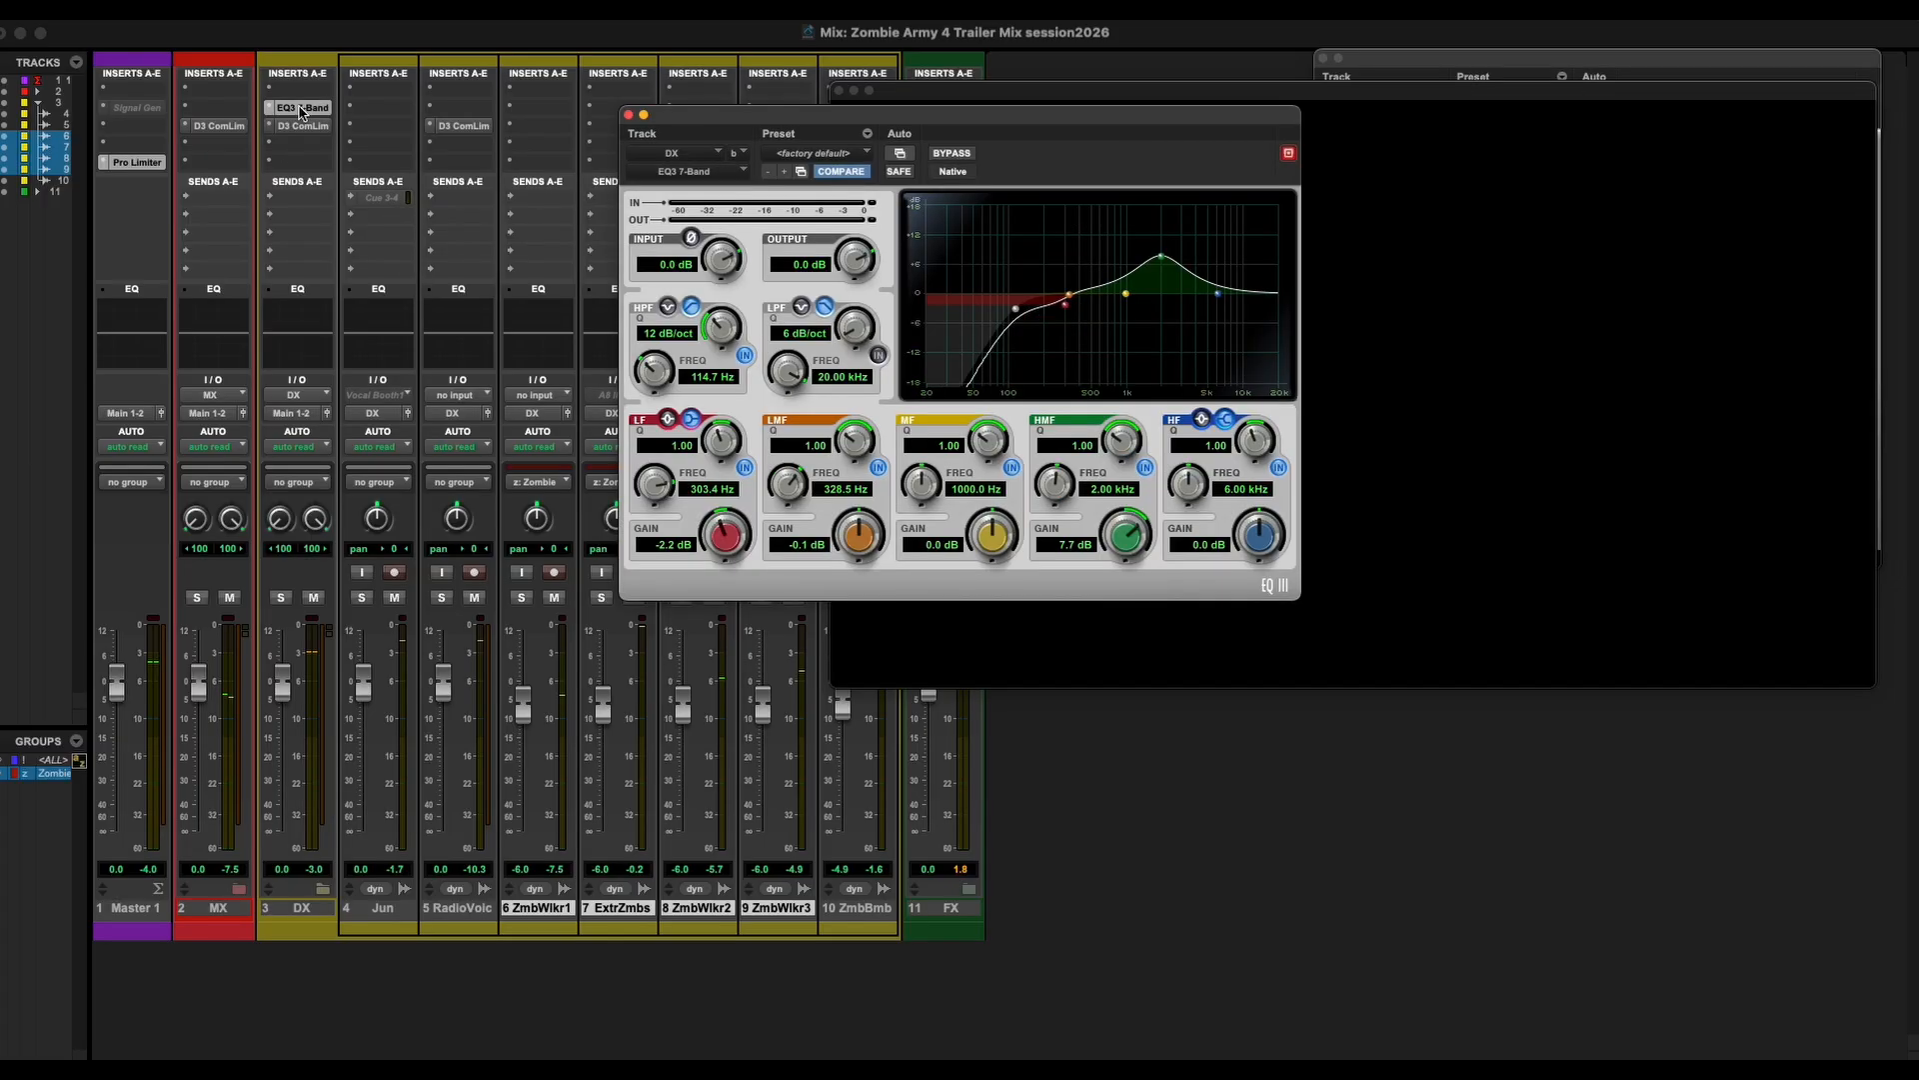
alt+click(1163, 262)
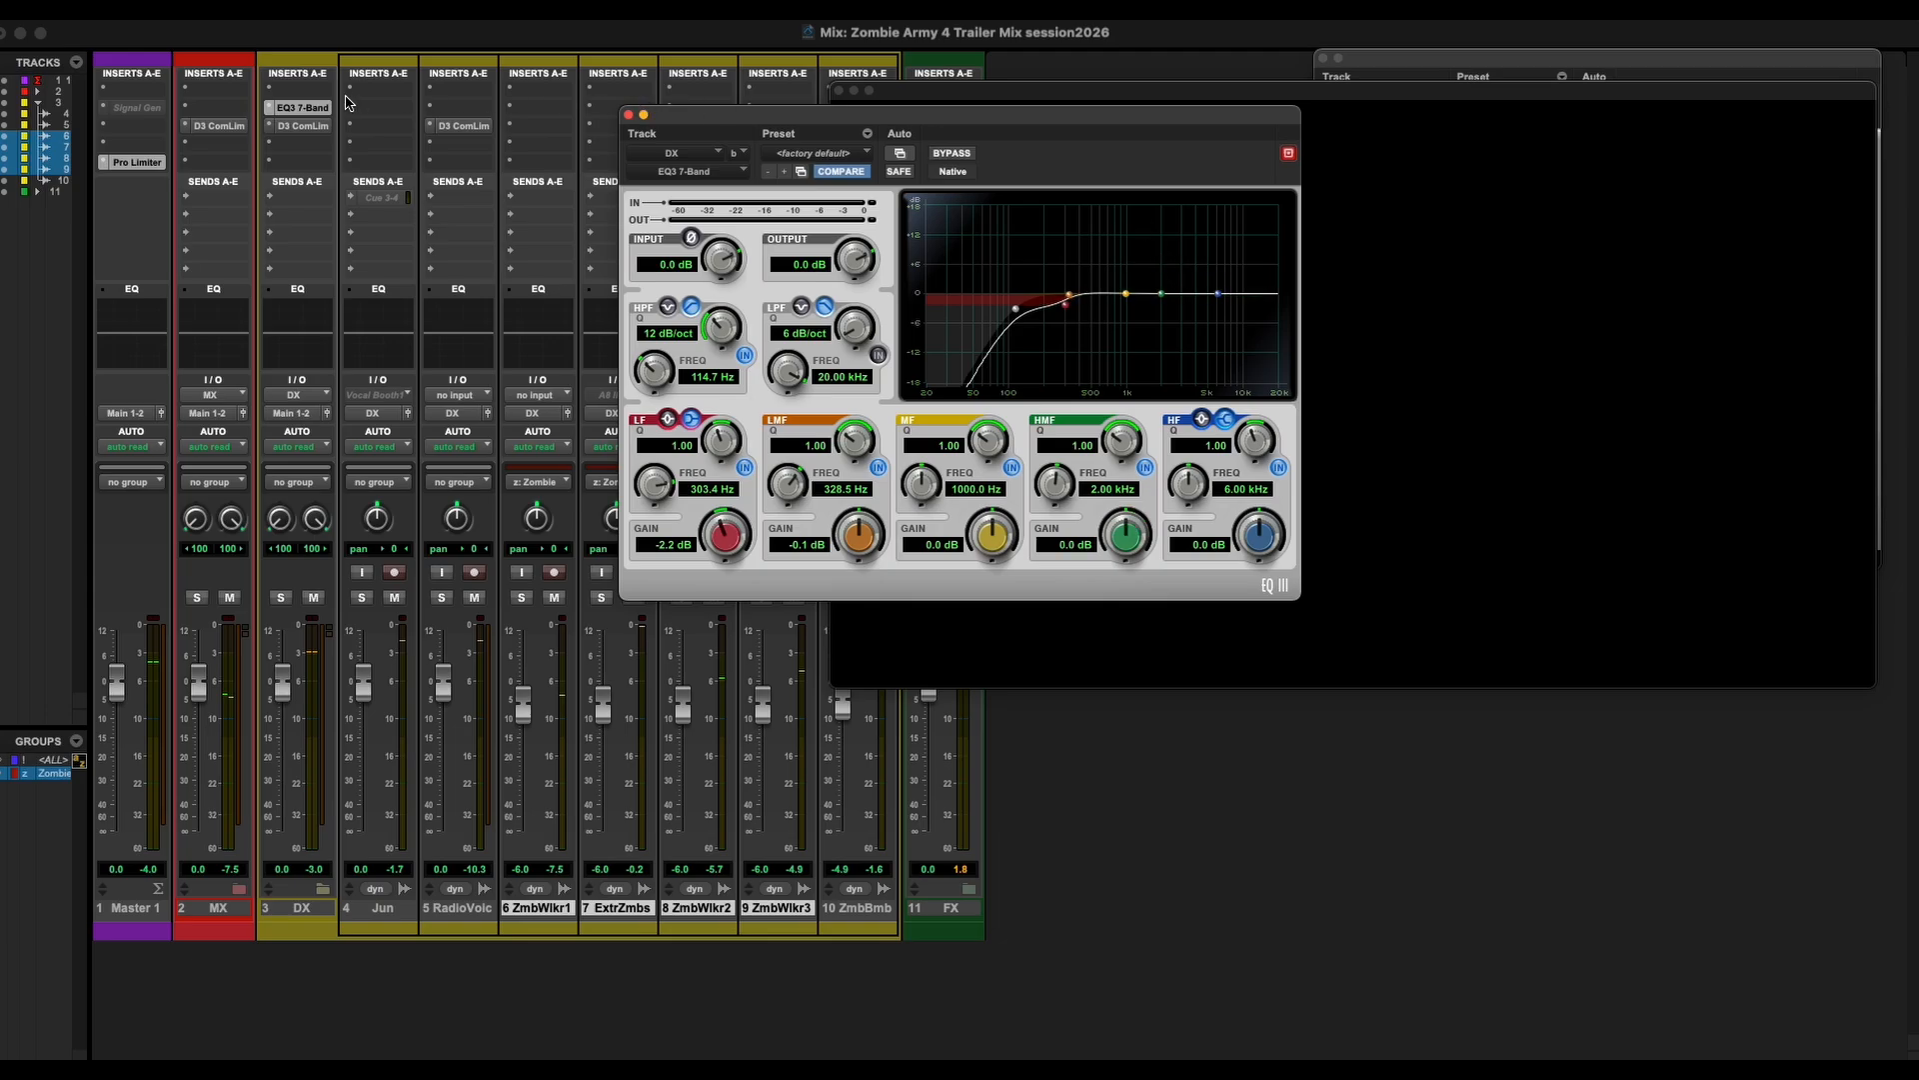
Copy the DX EQ to the slot below the compressor, and switch off the upper EQ's high-pass filter and LF band.
drag(301, 109, 301, 144)
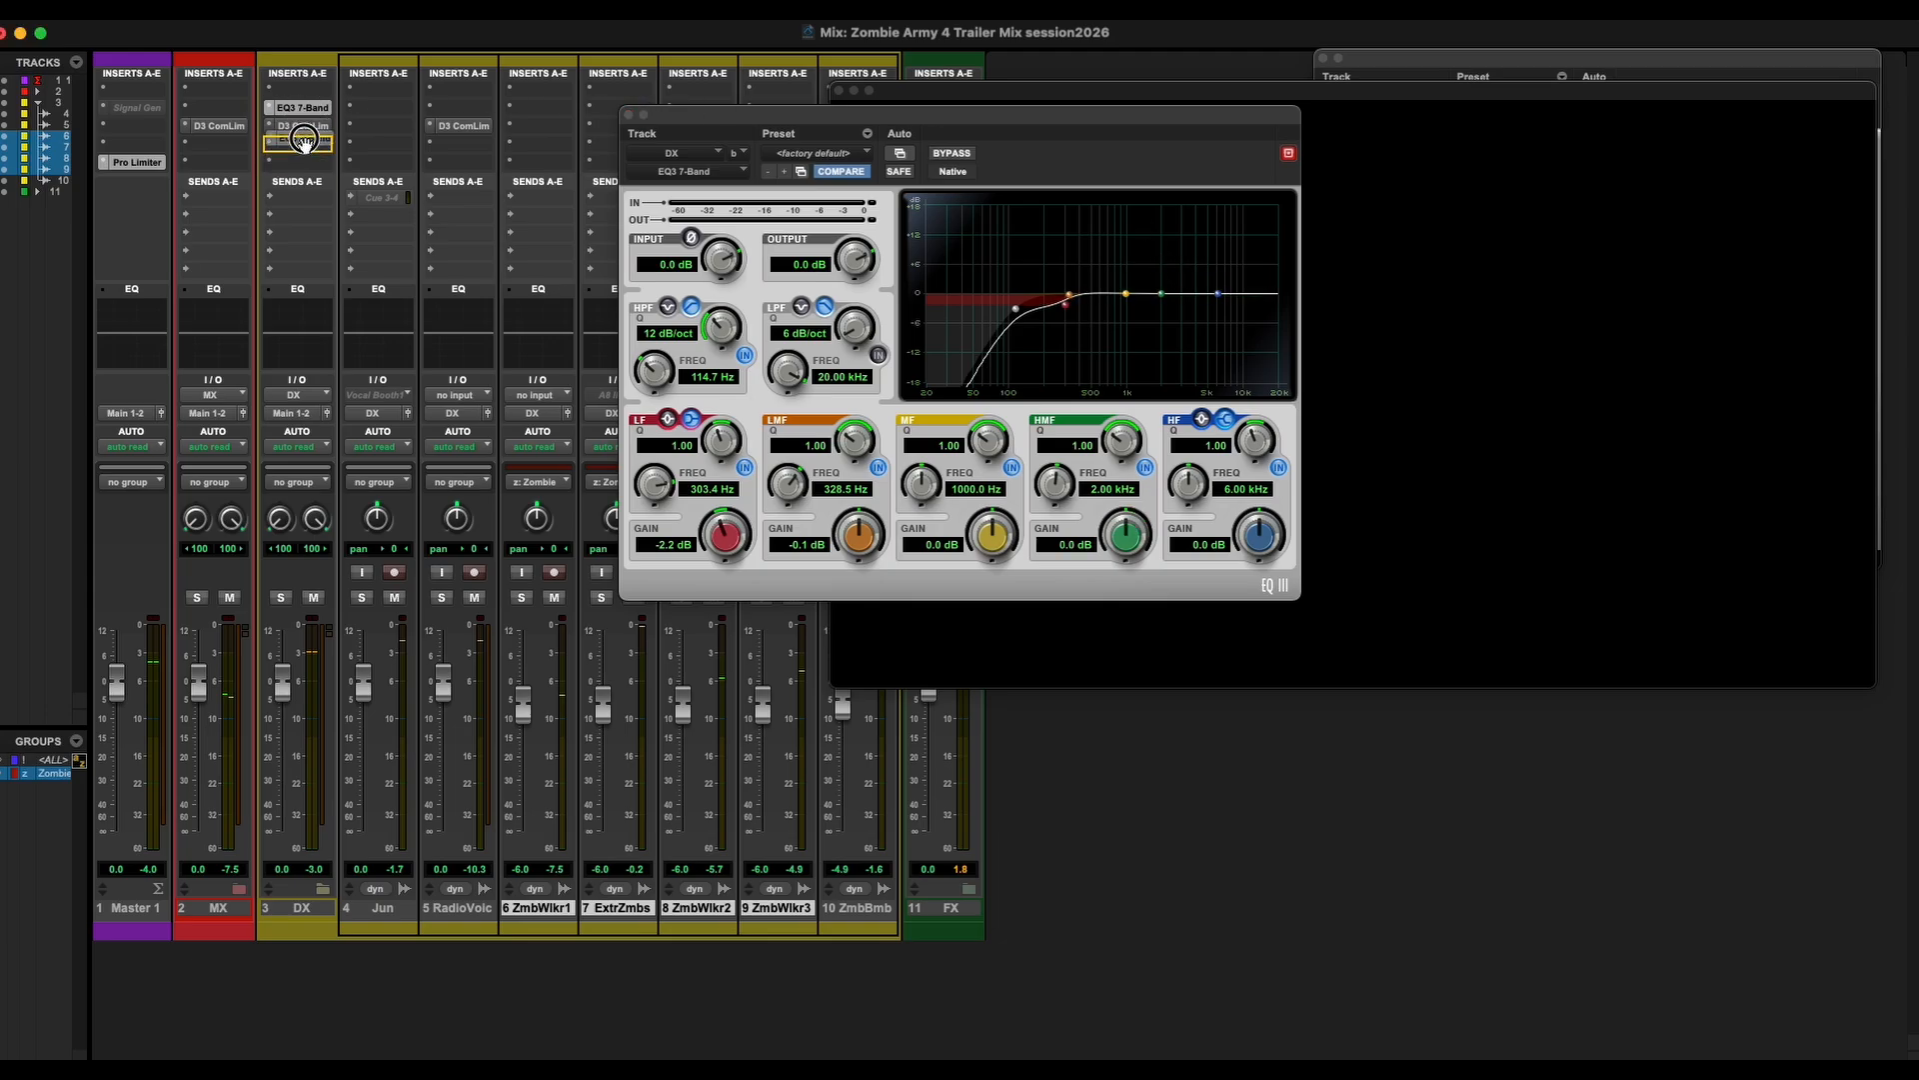
click(744, 354)
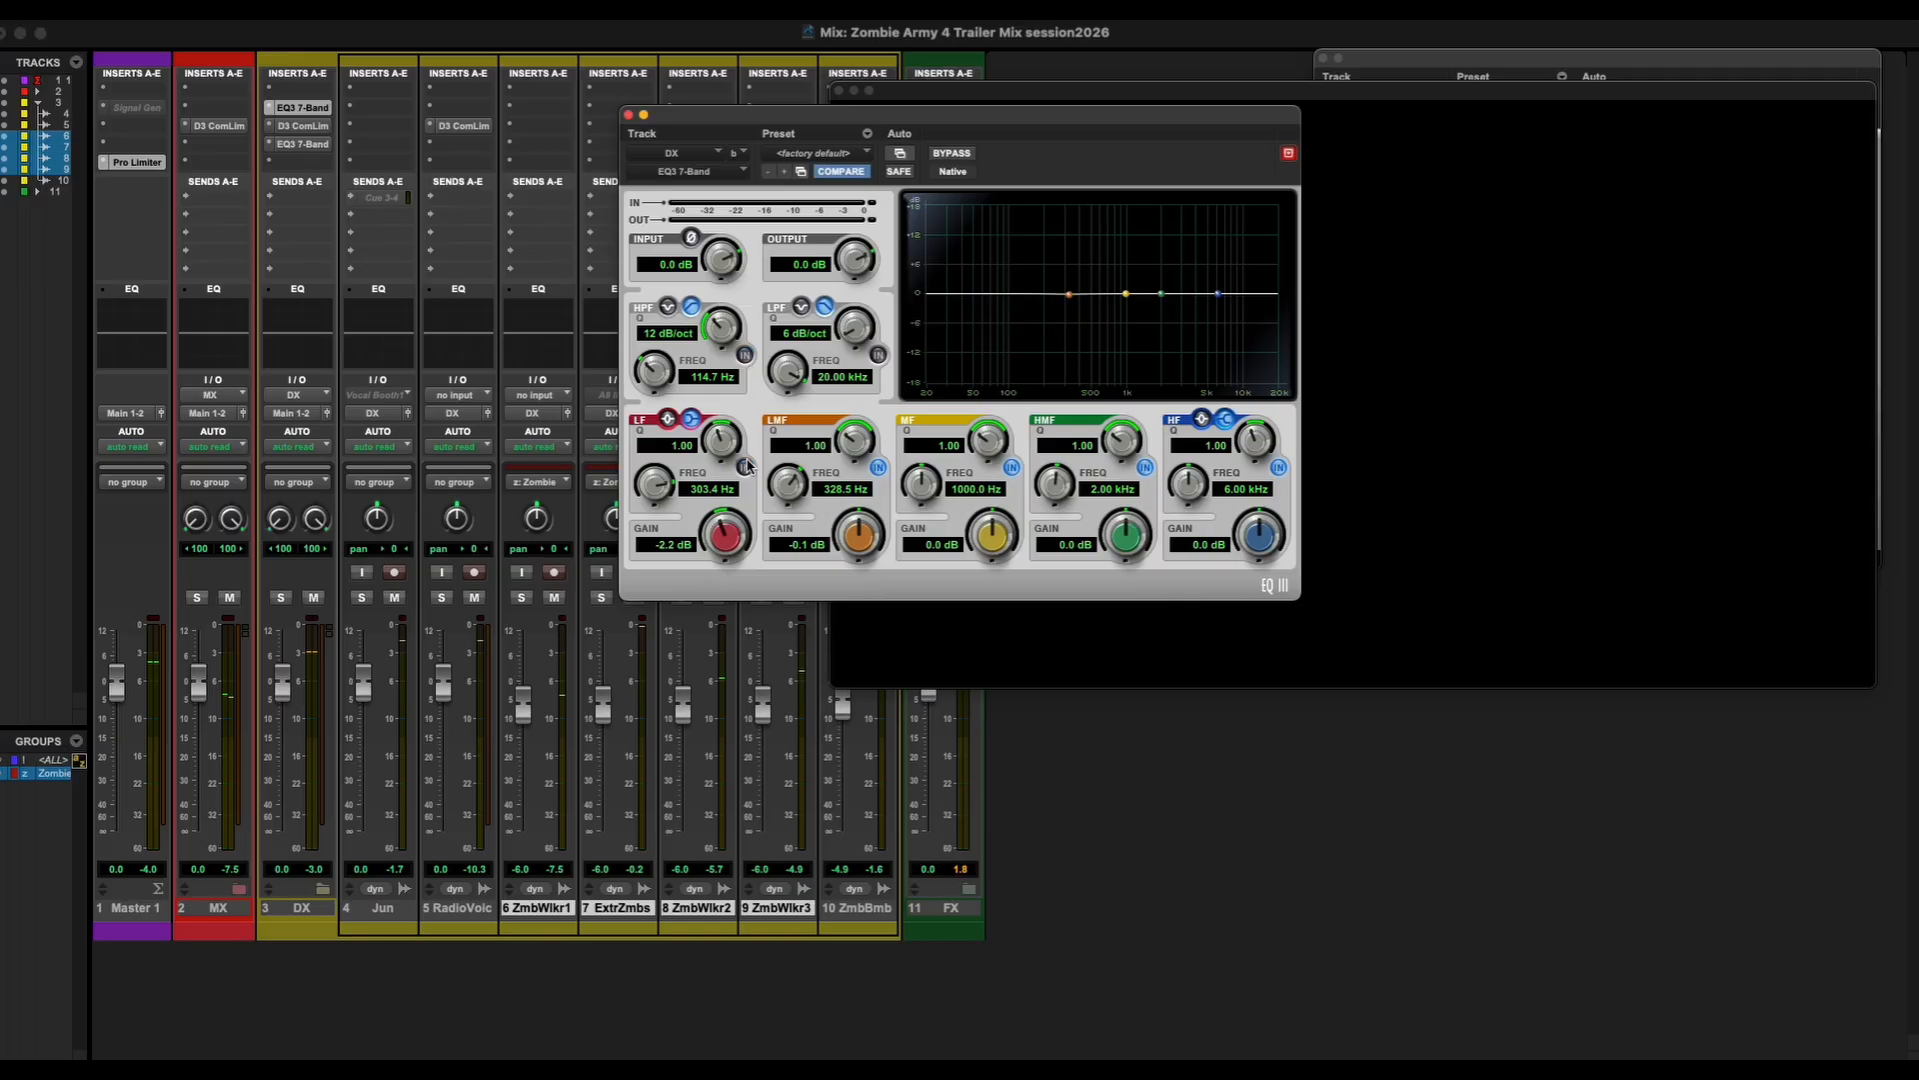
Try a 3.6 dB HMF boost at 2.86 kHz in the upper DX EQ, reset it, and remove the EQ copy below the compressor.
drag(1162, 293, 1182, 282)
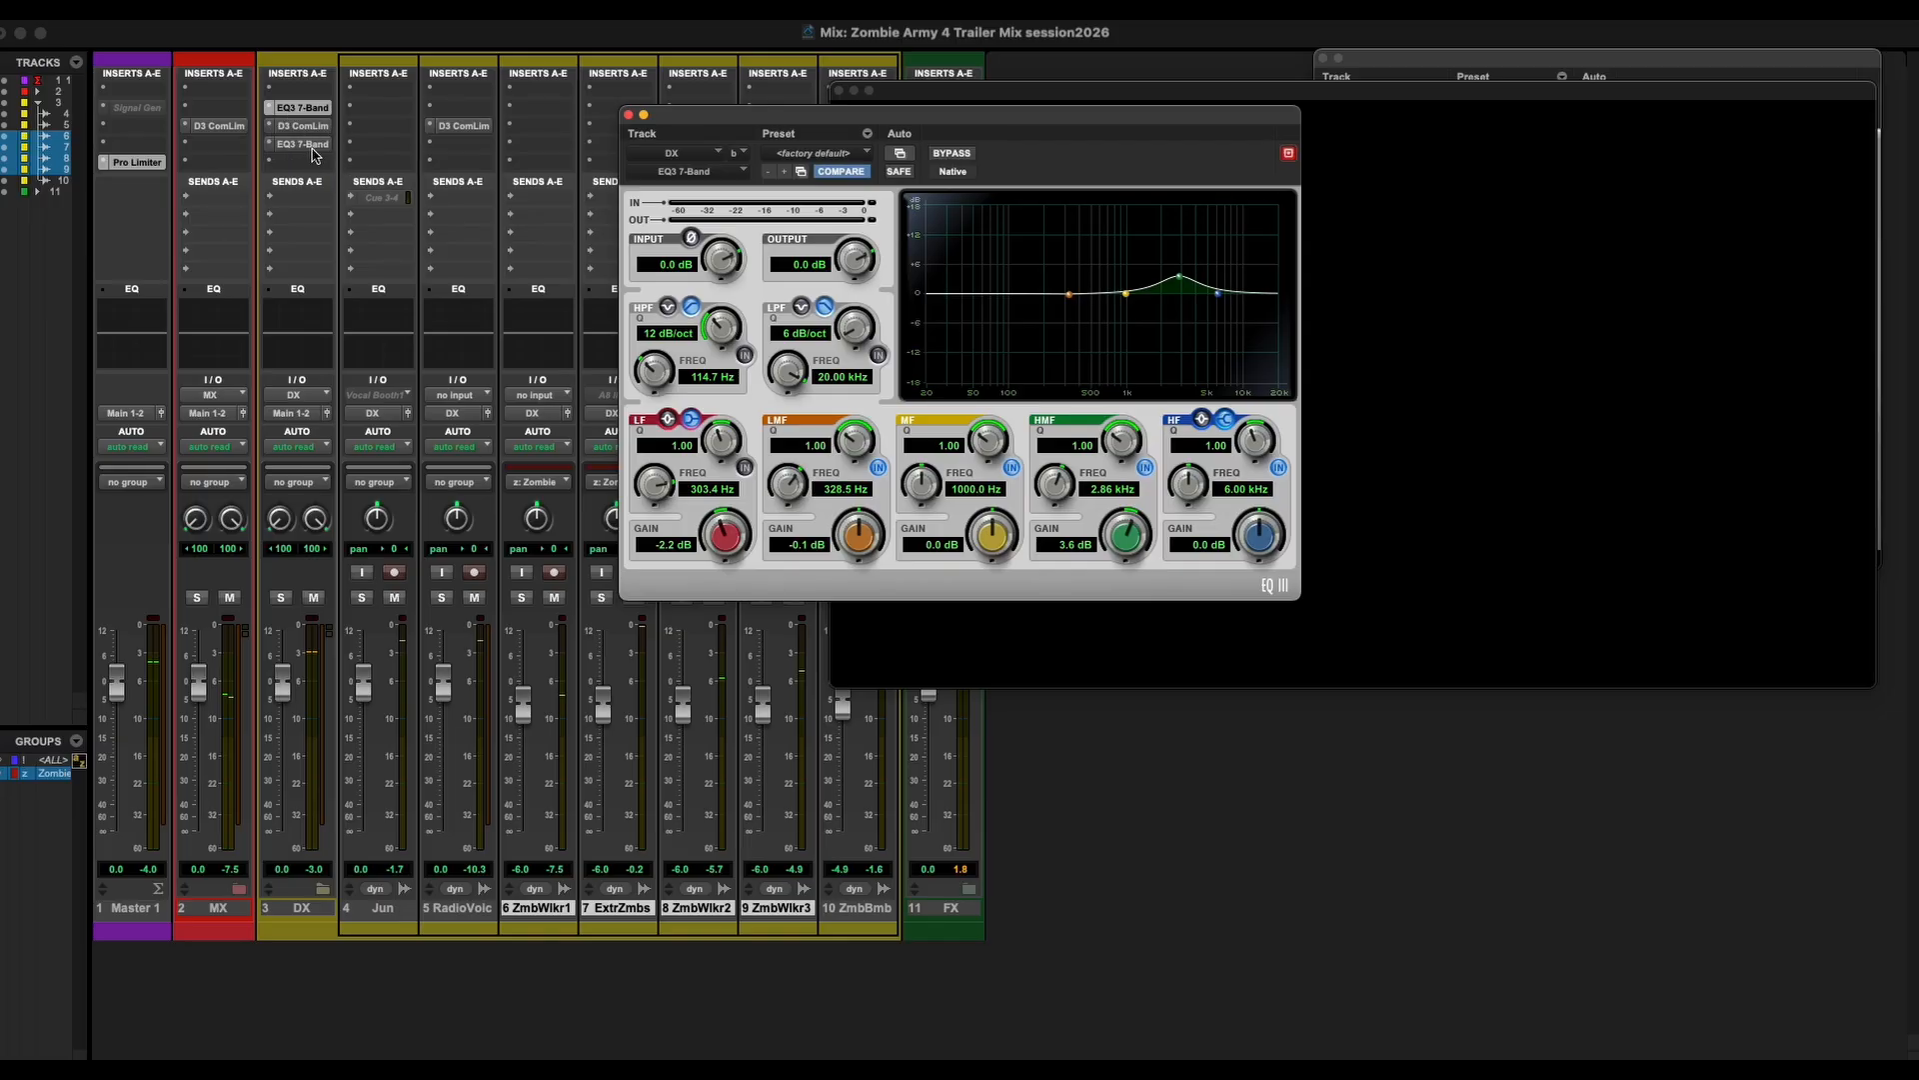
alt+click(1180, 279)
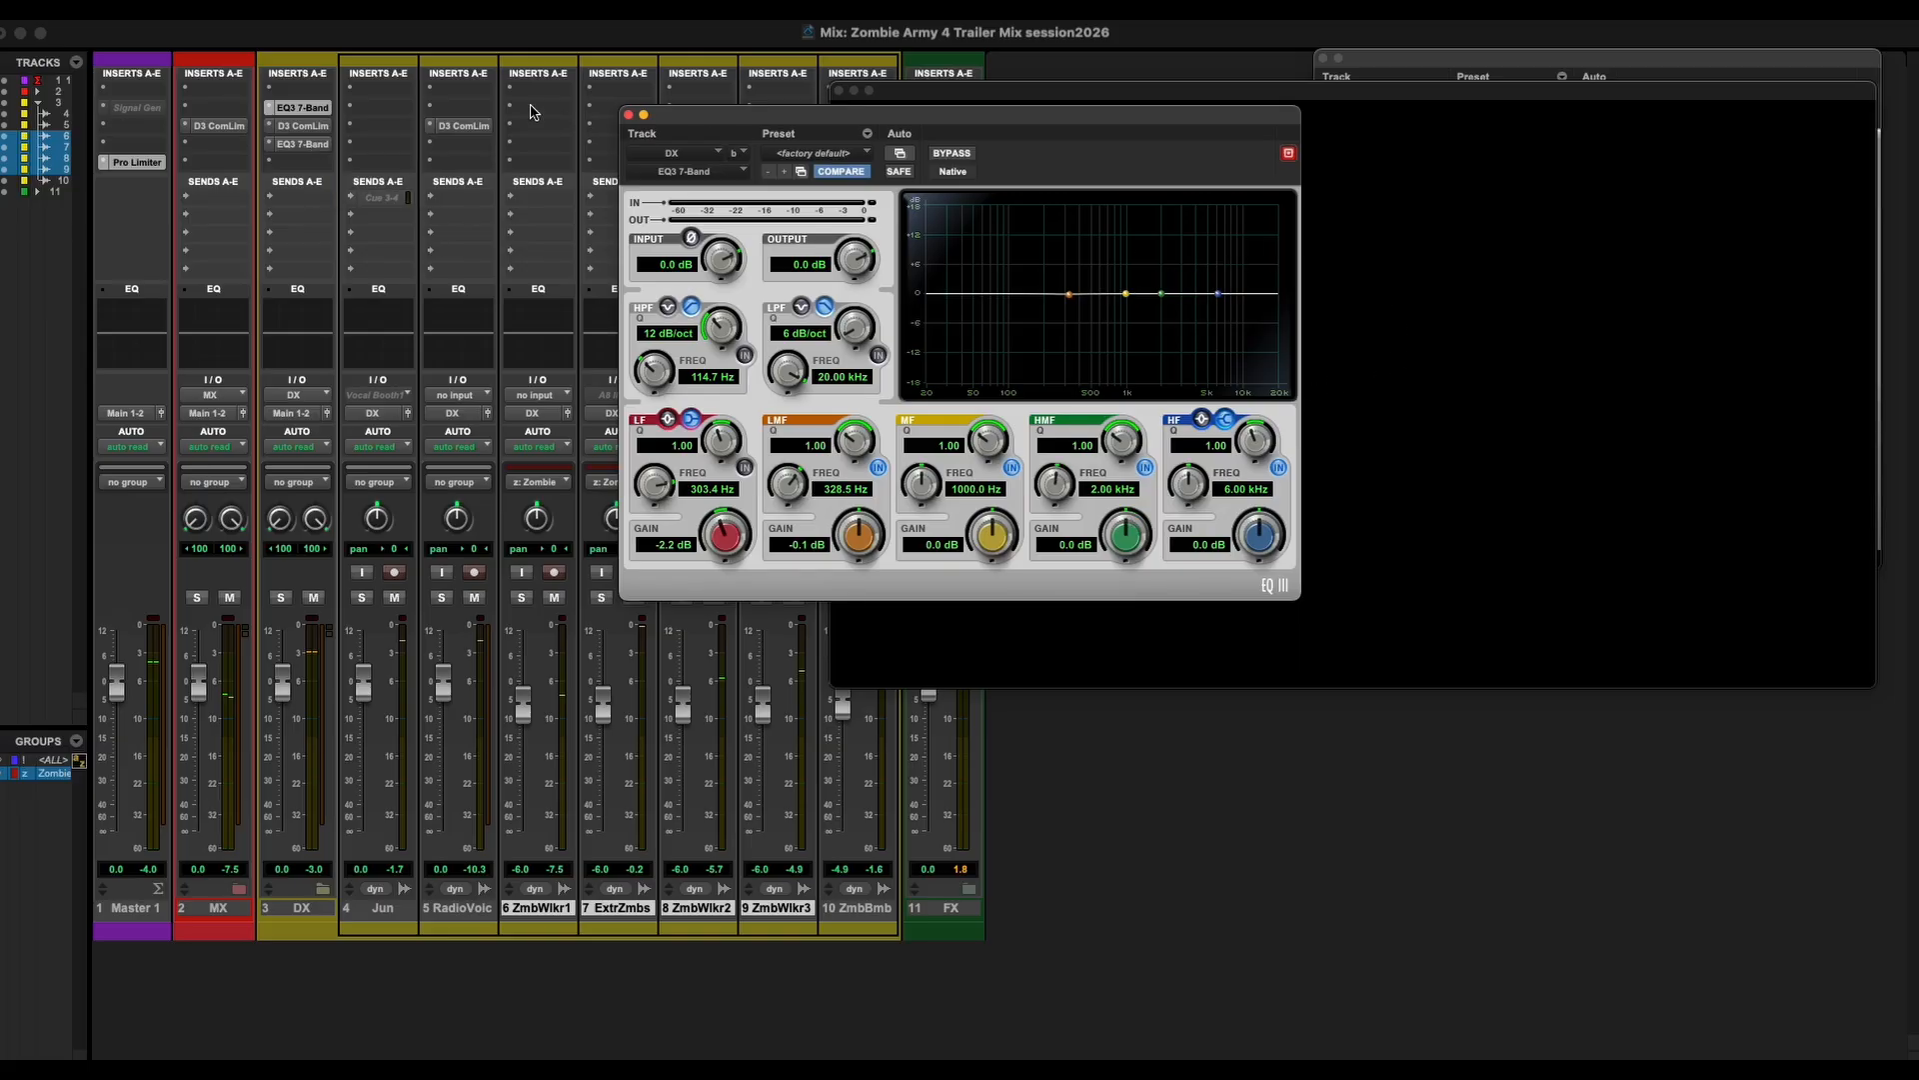
click(270, 148)
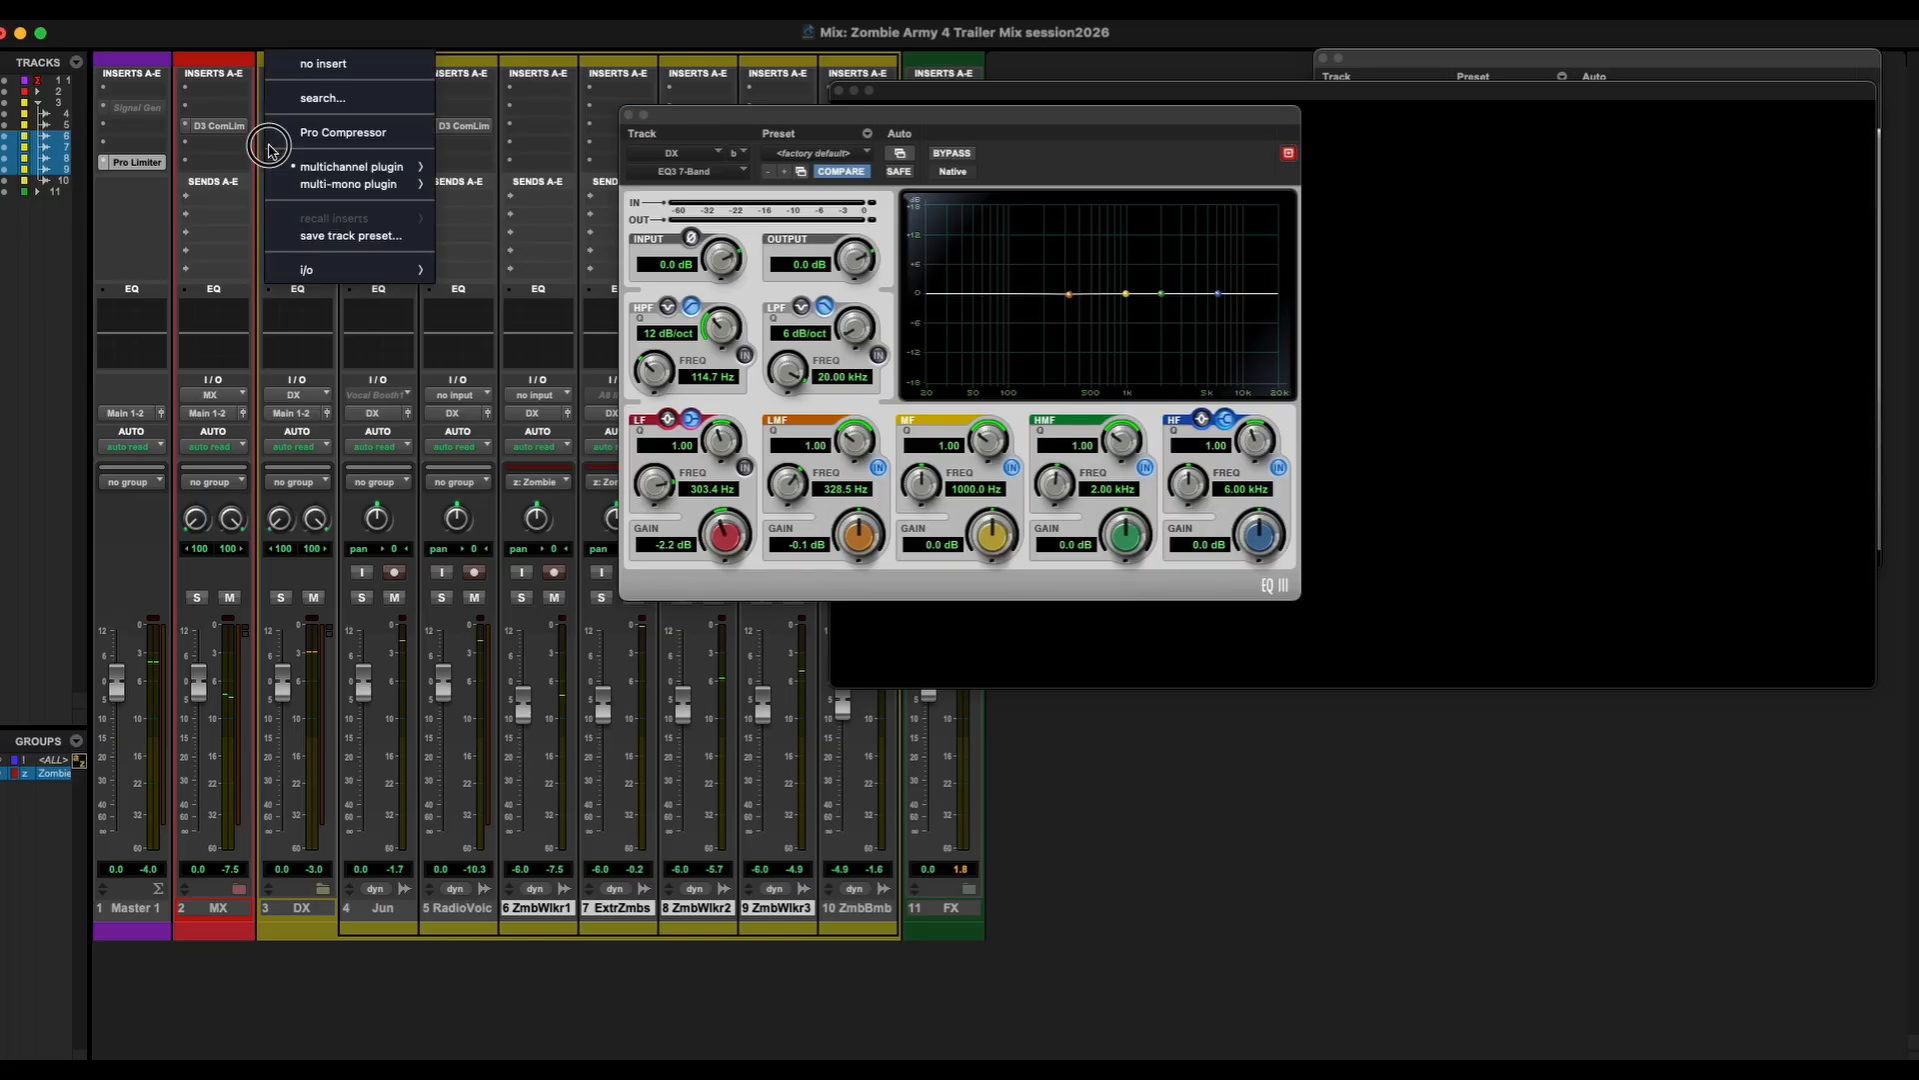
click(318, 64)
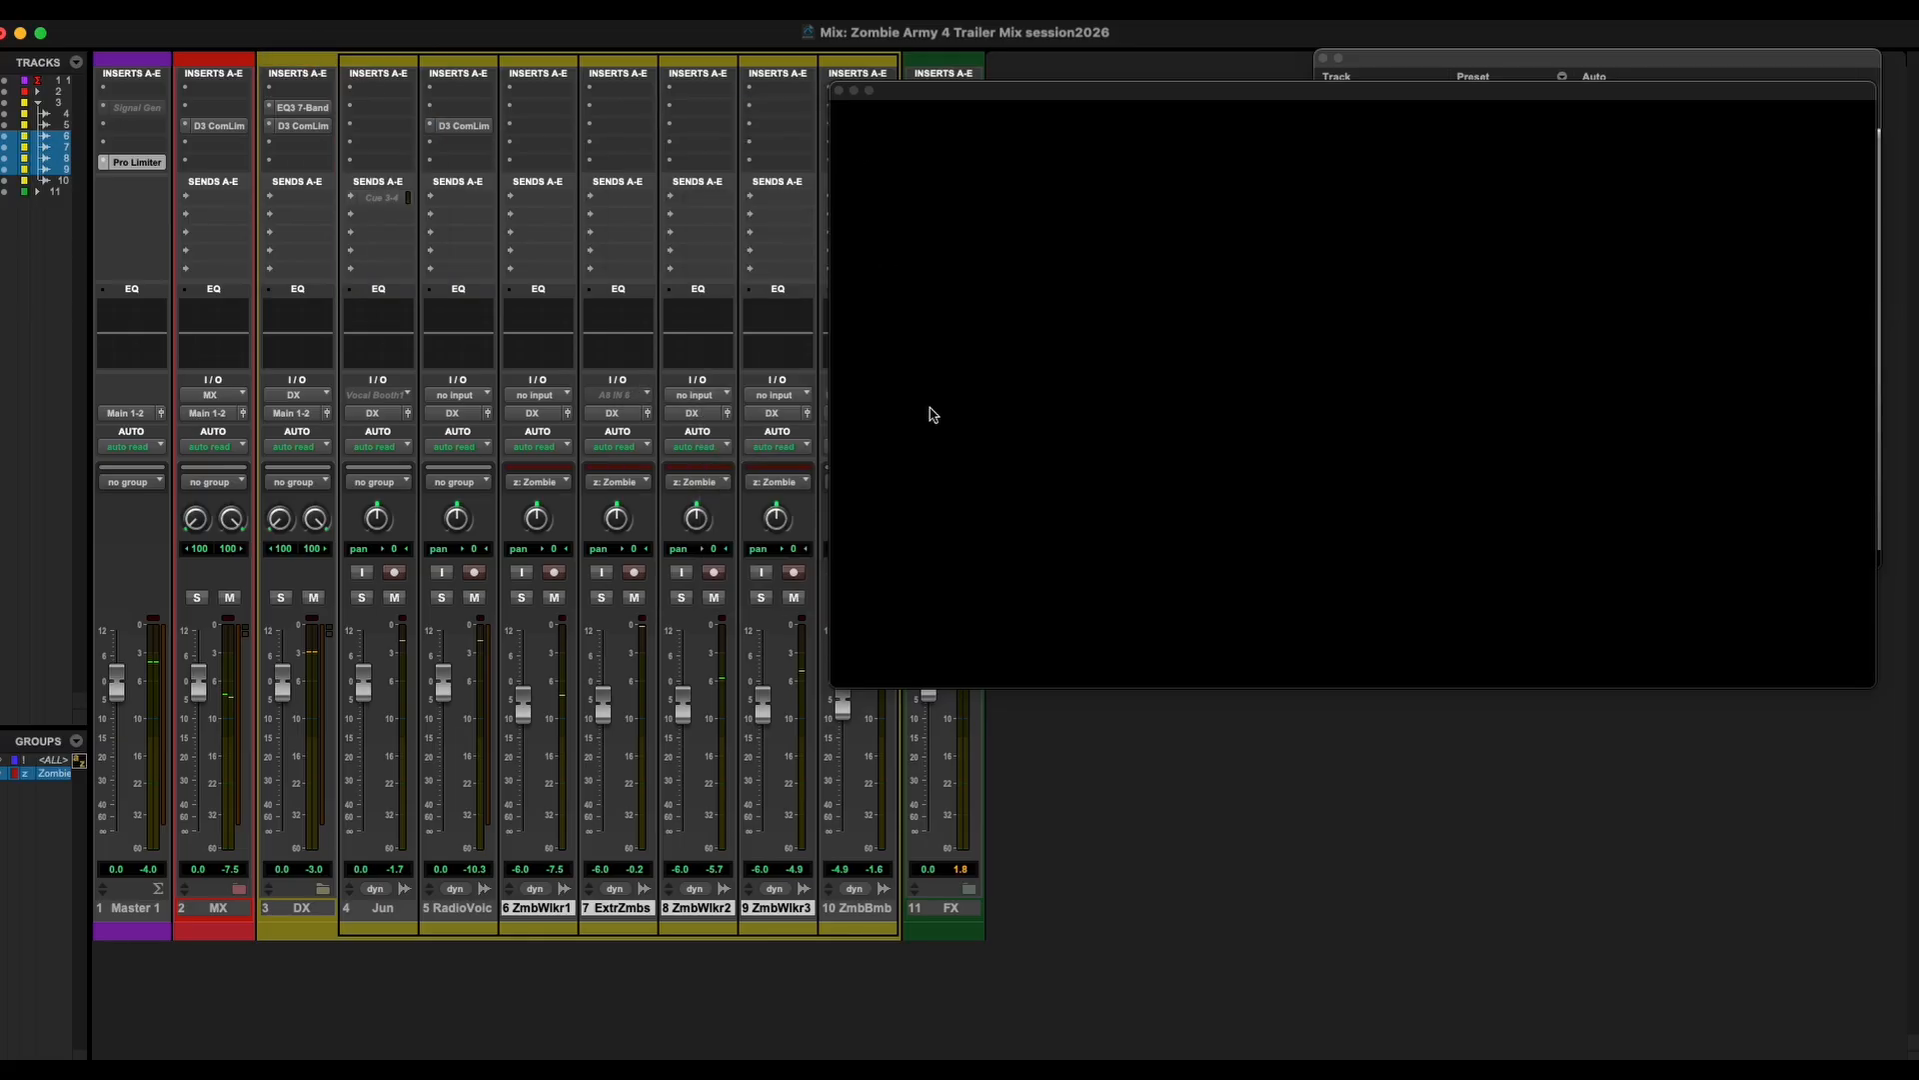